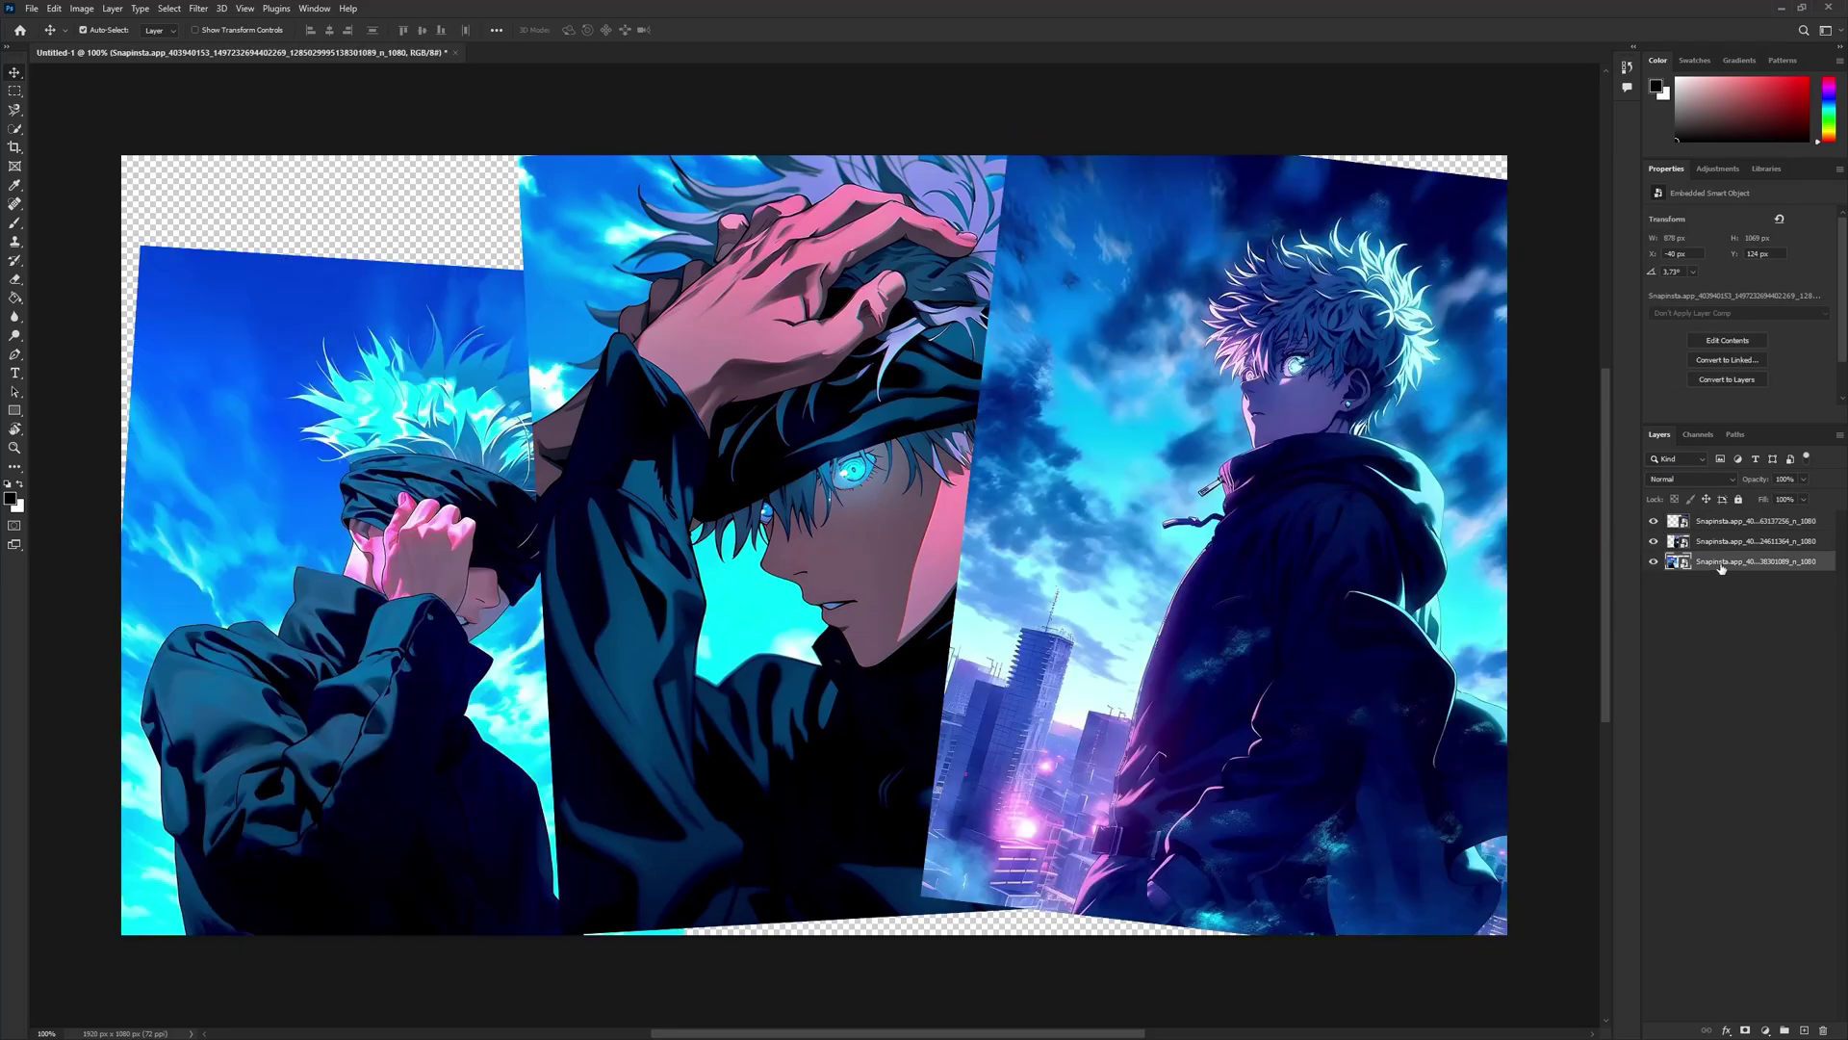
- Duplicate the left and middle images, shifting the left copy up and the middle copy down to cover the empty canvas gaps
drag(477, 510, 445, 345)
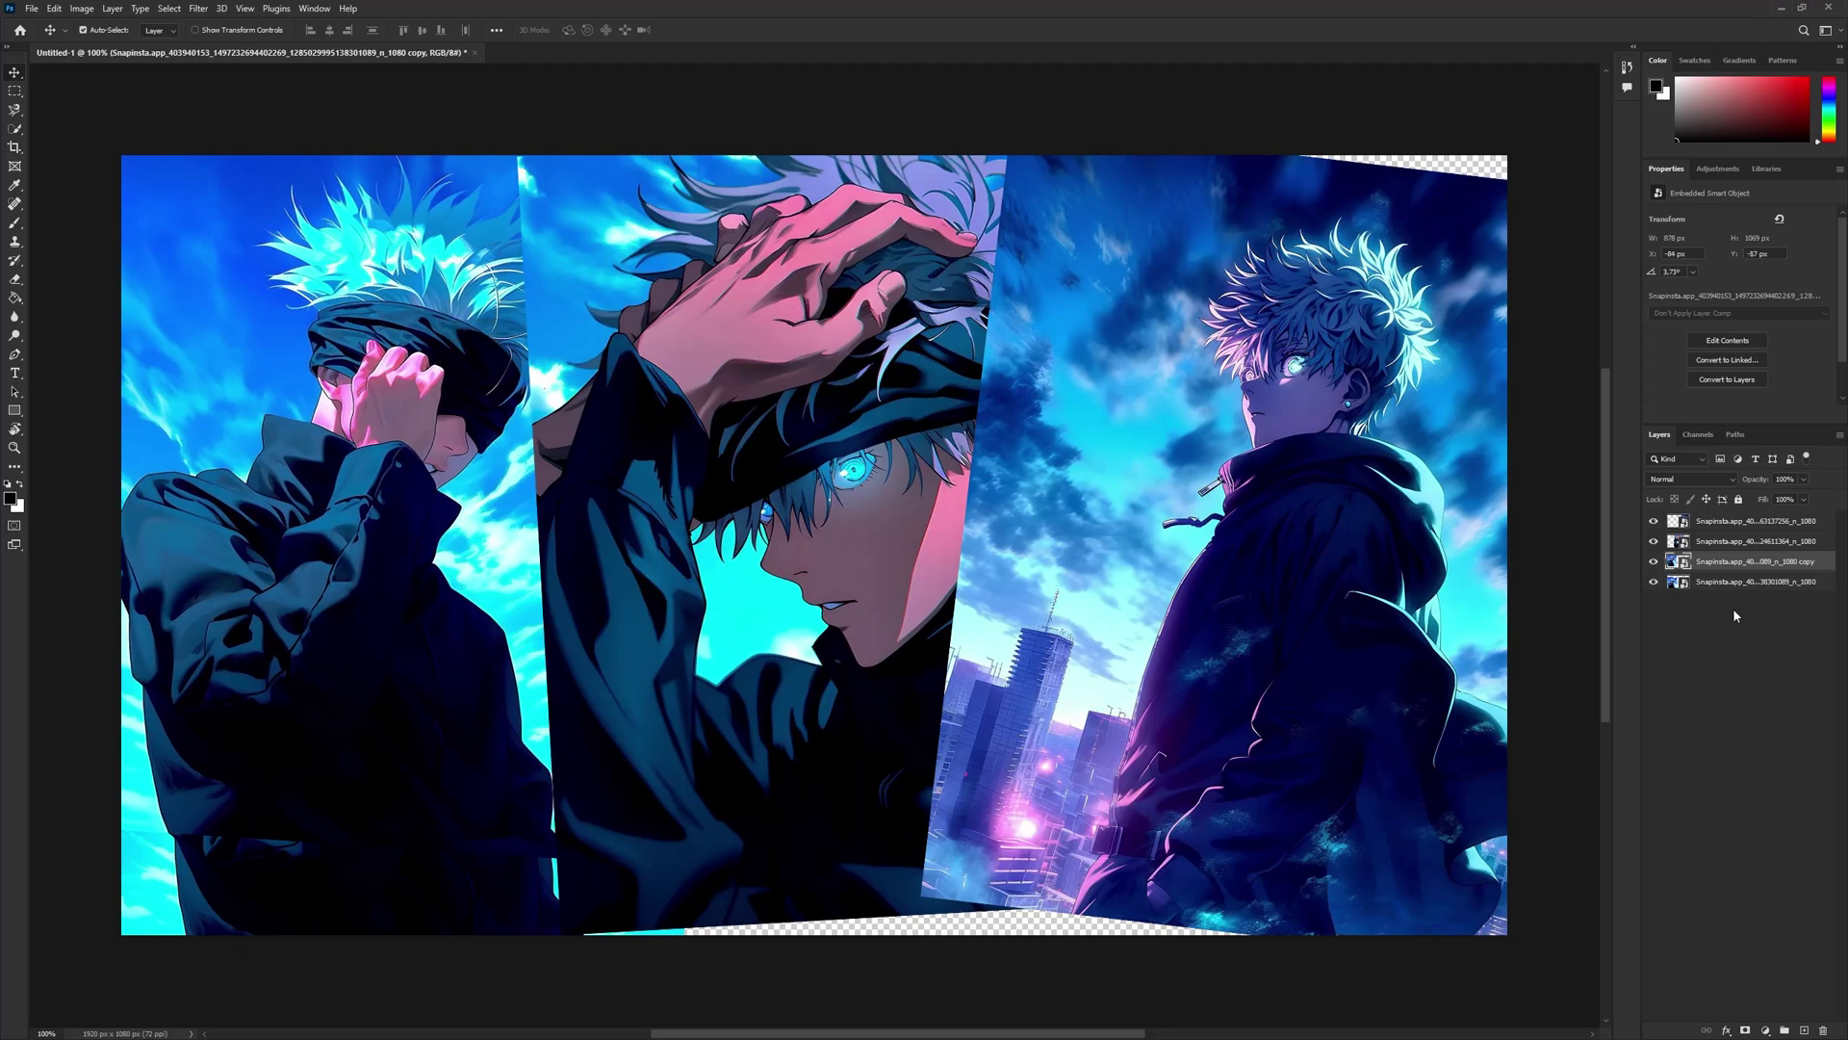
click(1652, 542)
click(1652, 542)
click(1713, 544)
key(ctrl+j)
drag(902, 579, 906, 637)
- Nudge the right image up and place a duplicate of it lower to cover the remaining transparent corners
click(1682, 525)
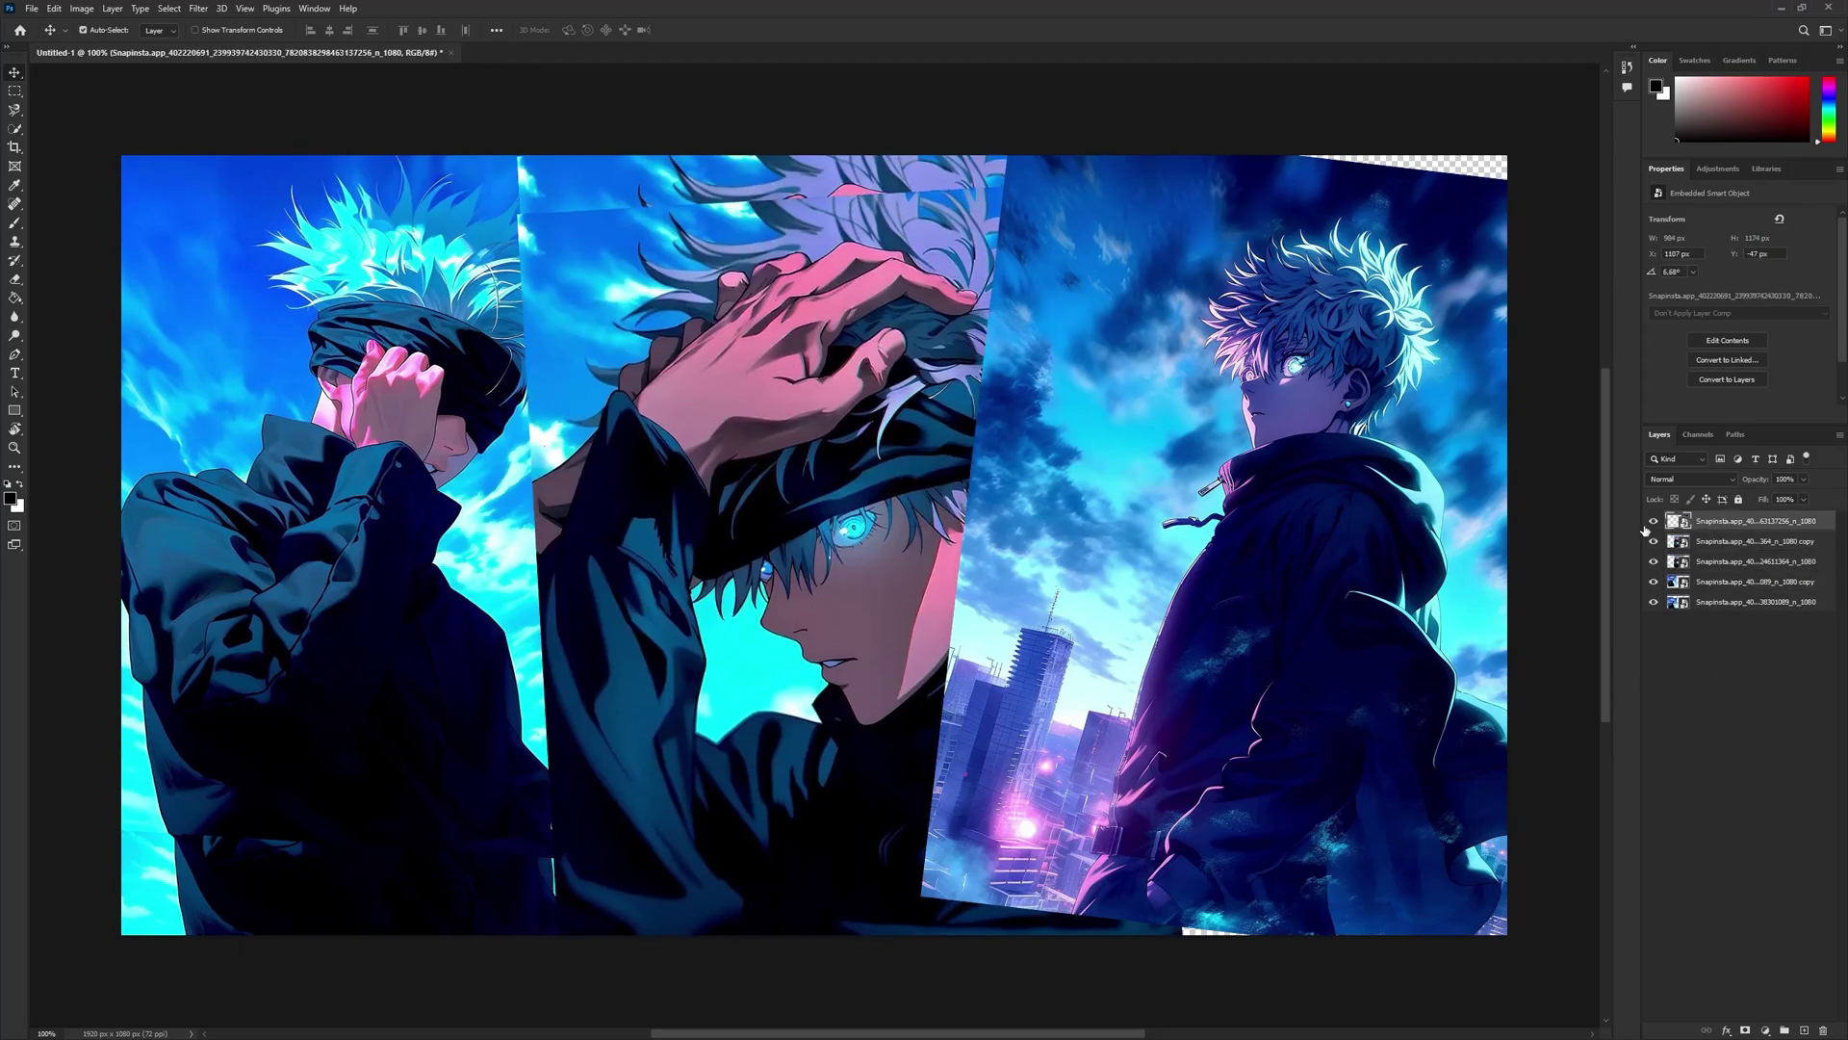
drag(1402, 412, 1415, 383)
alt+drag(1331, 547, 1338, 636)
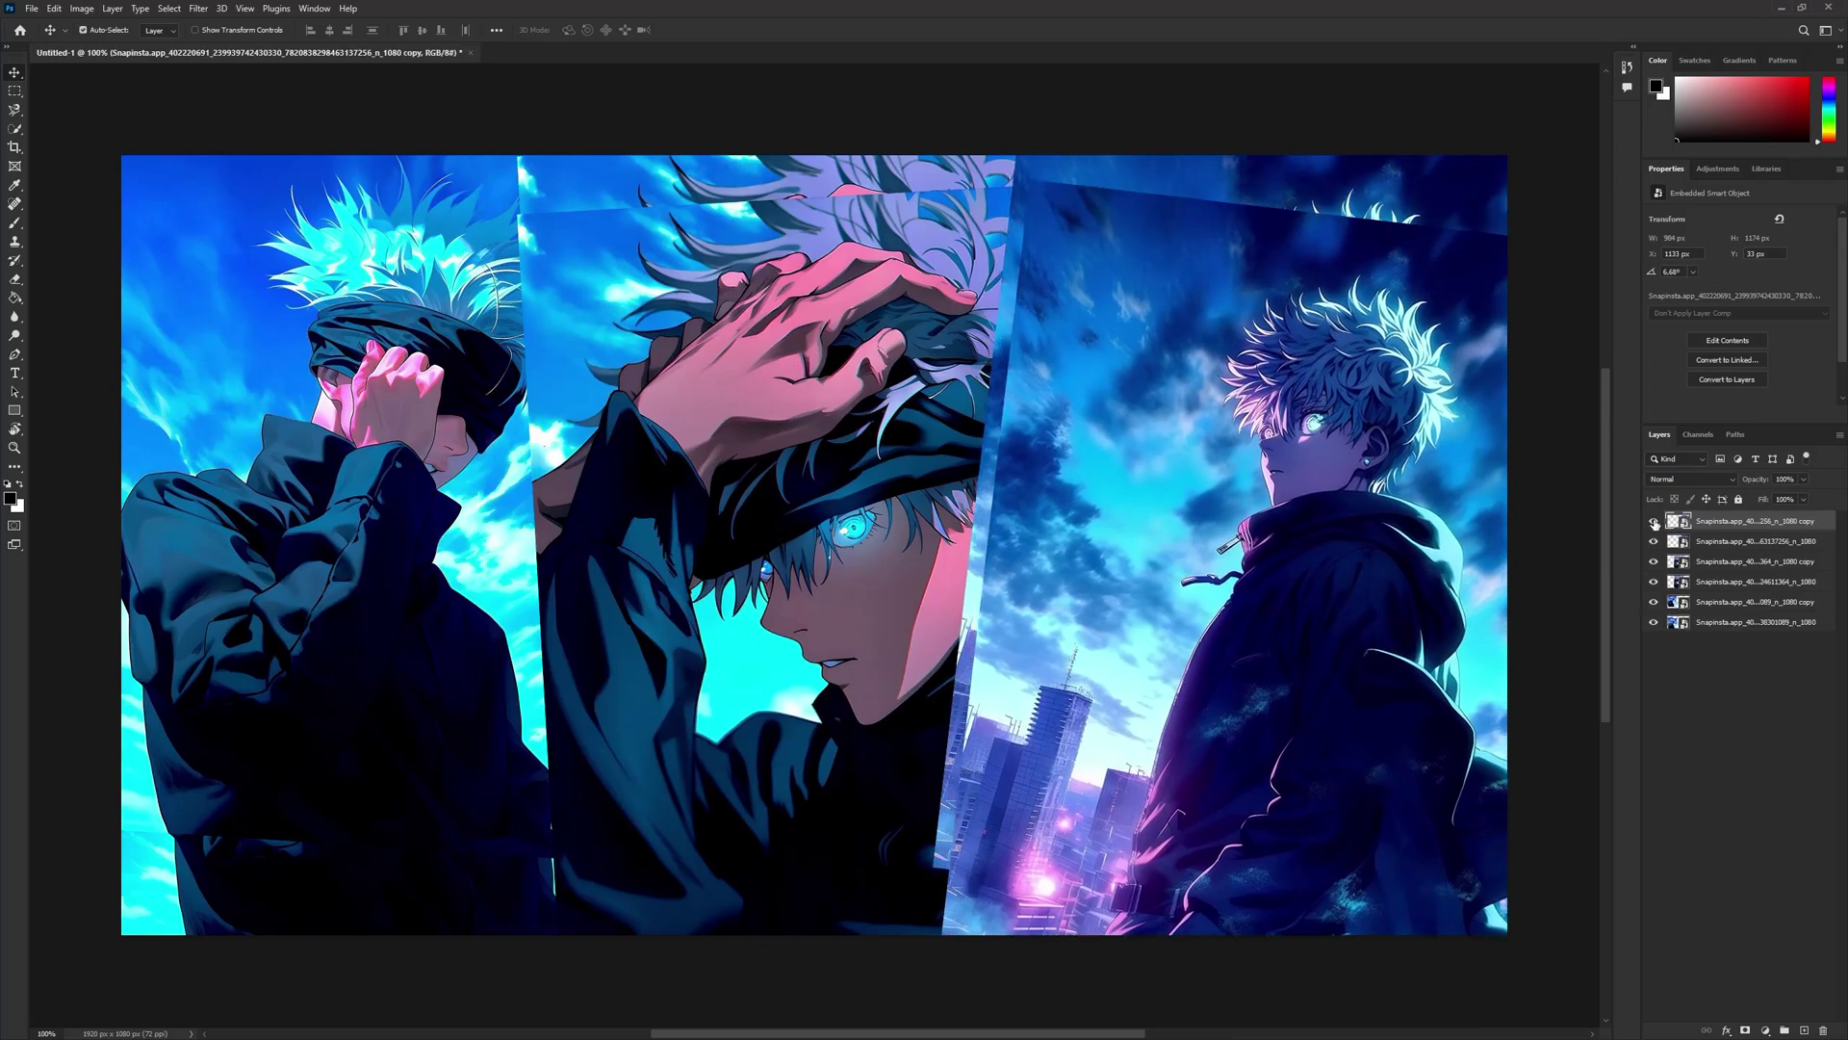
- Add a layer mask to the right image's copy and paint it with a soft black brush to blend the seams with its original
click(1747, 1030)
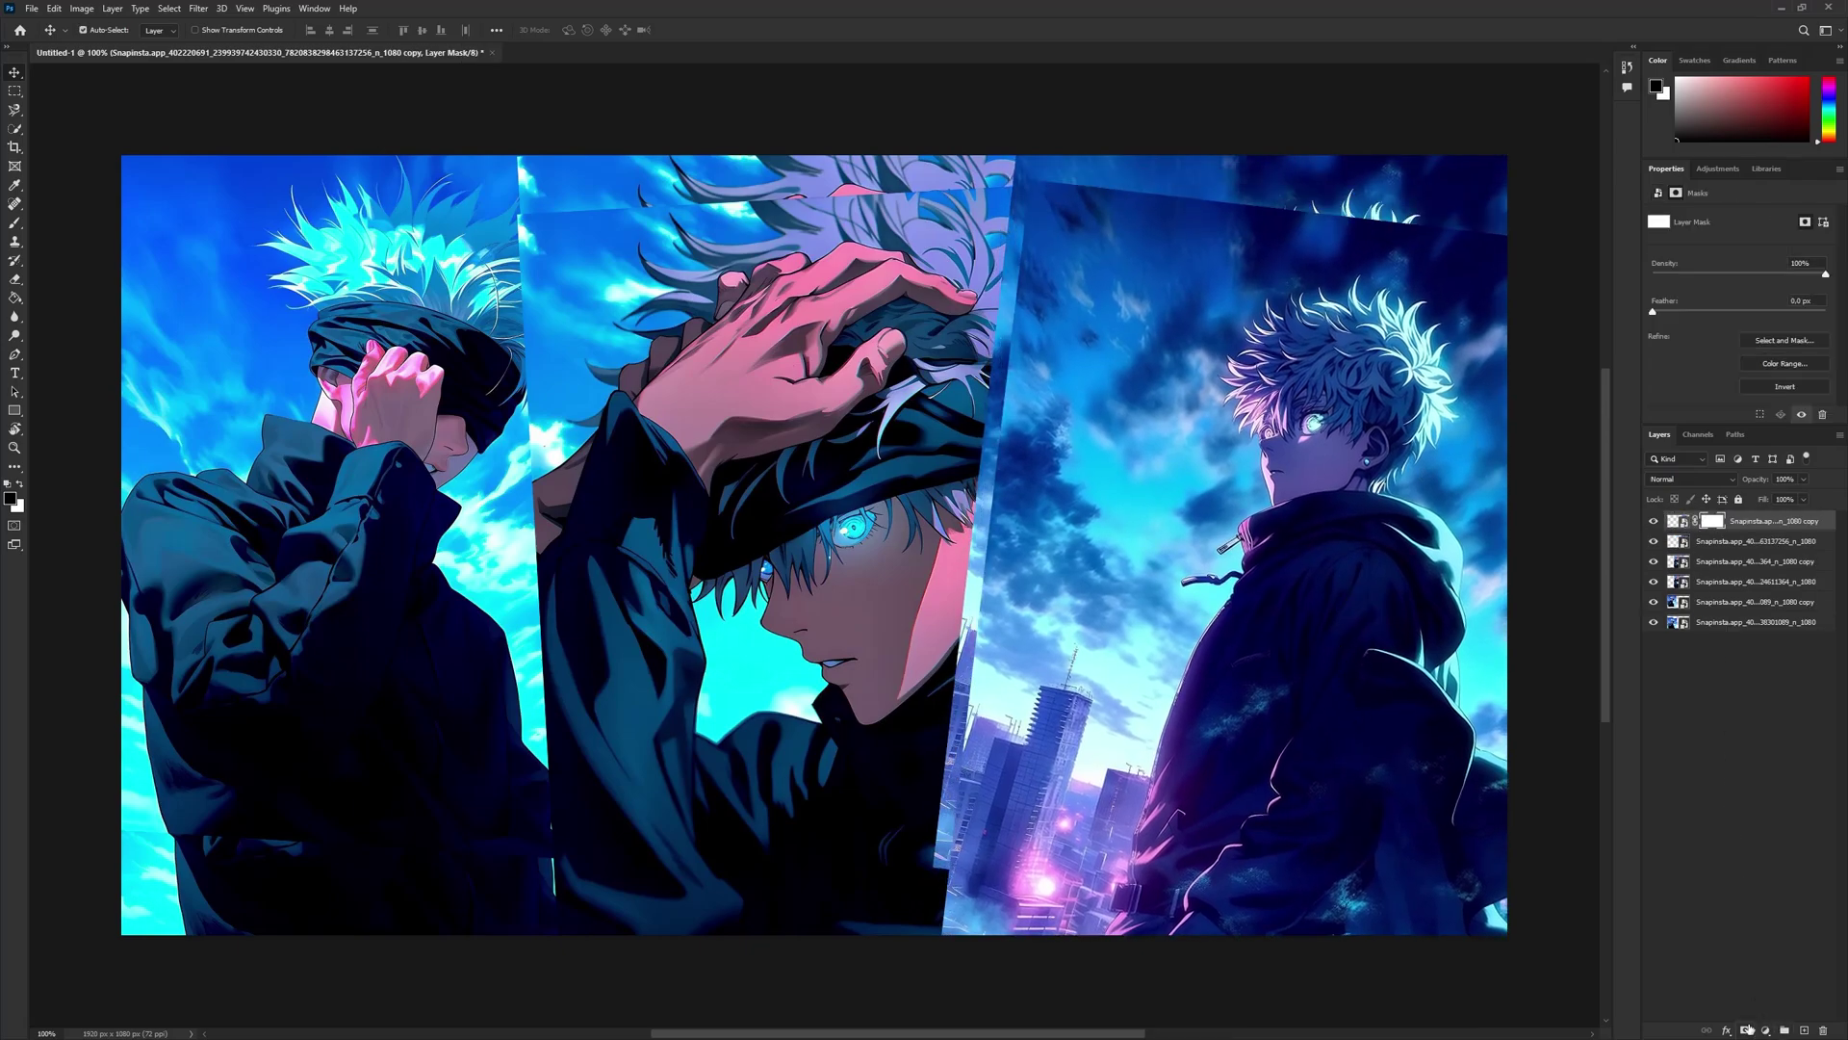
key(x)
click(19, 486)
key(b)
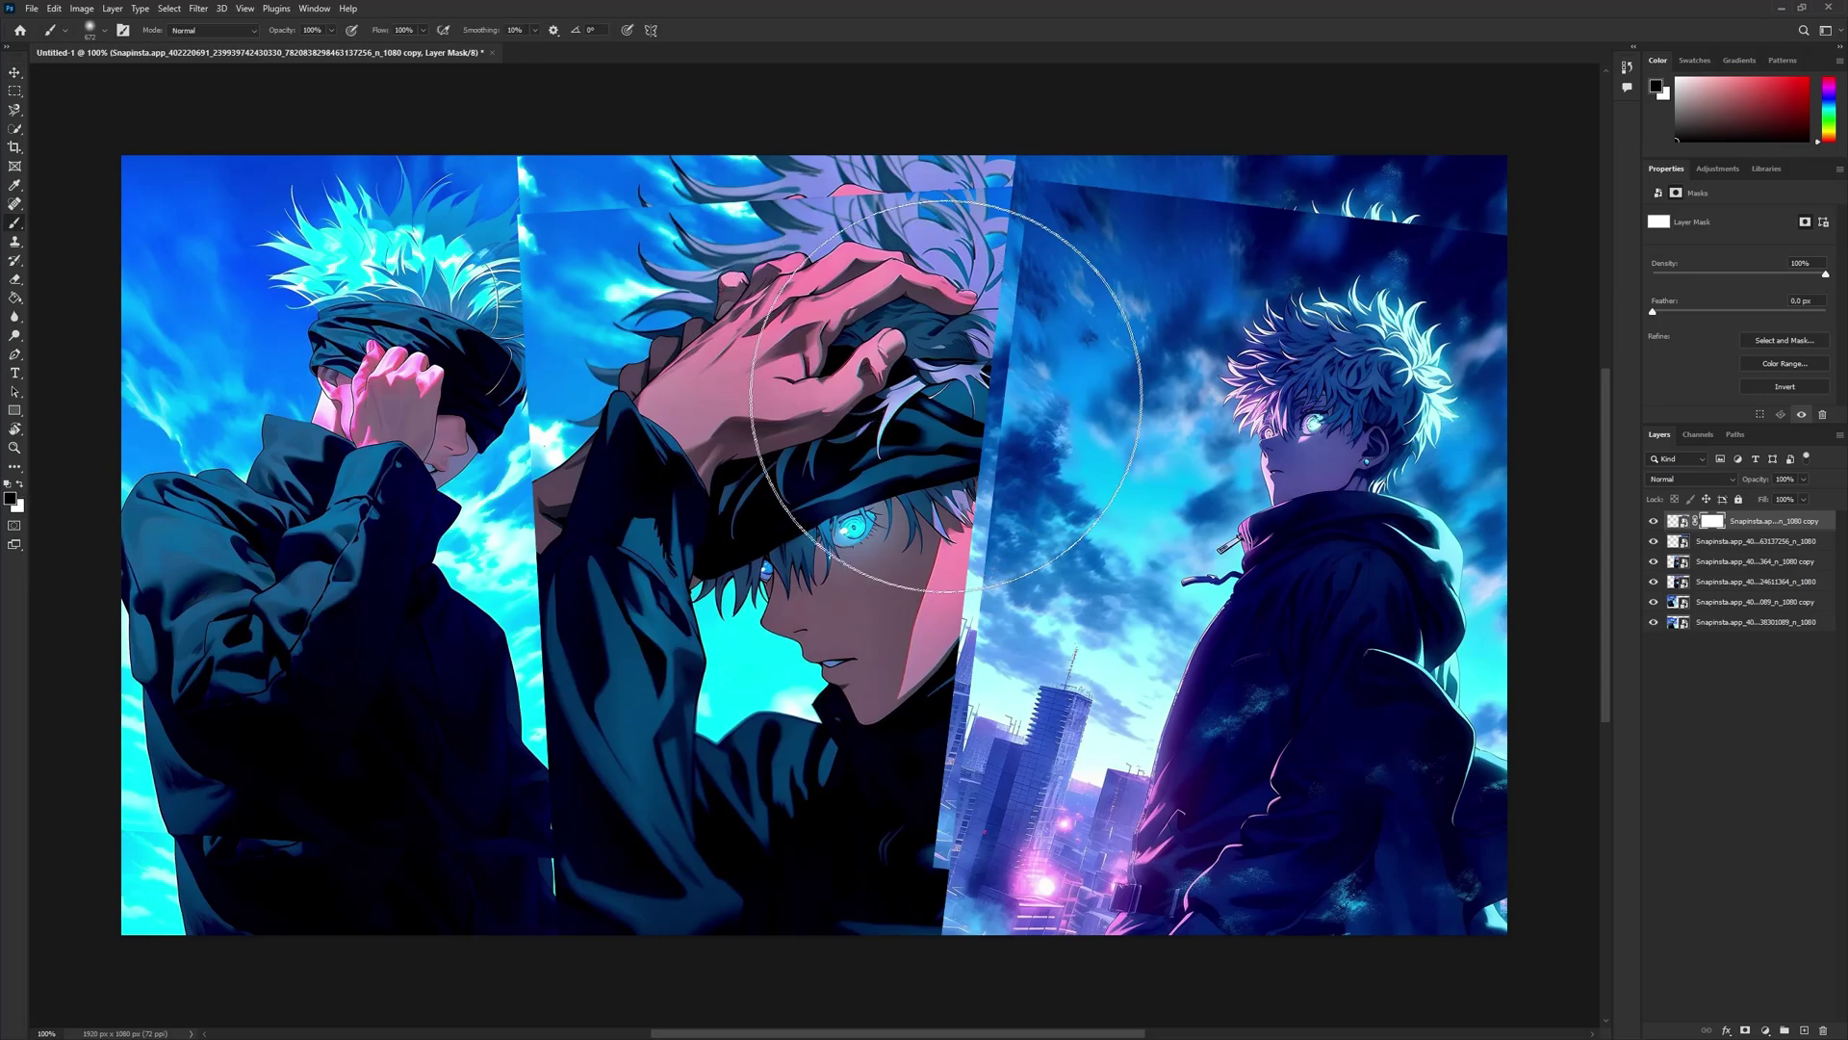
mouse_move(1018, 234)
mouse_down()
mouse_move(1003, 313)
mouse_move(1150, 193)
mouse_move(1281, 220)
mouse_move(1165, 208)
mouse_move(1078, 270)
mouse_up()
mouse_move(1239, 267)
mouse_down()
mouse_move(1367, 318)
mouse_move(1290, 404)
mouse_move(1300, 568)
mouse_move(1376, 483)
mouse_move(1453, 259)
mouse_up()
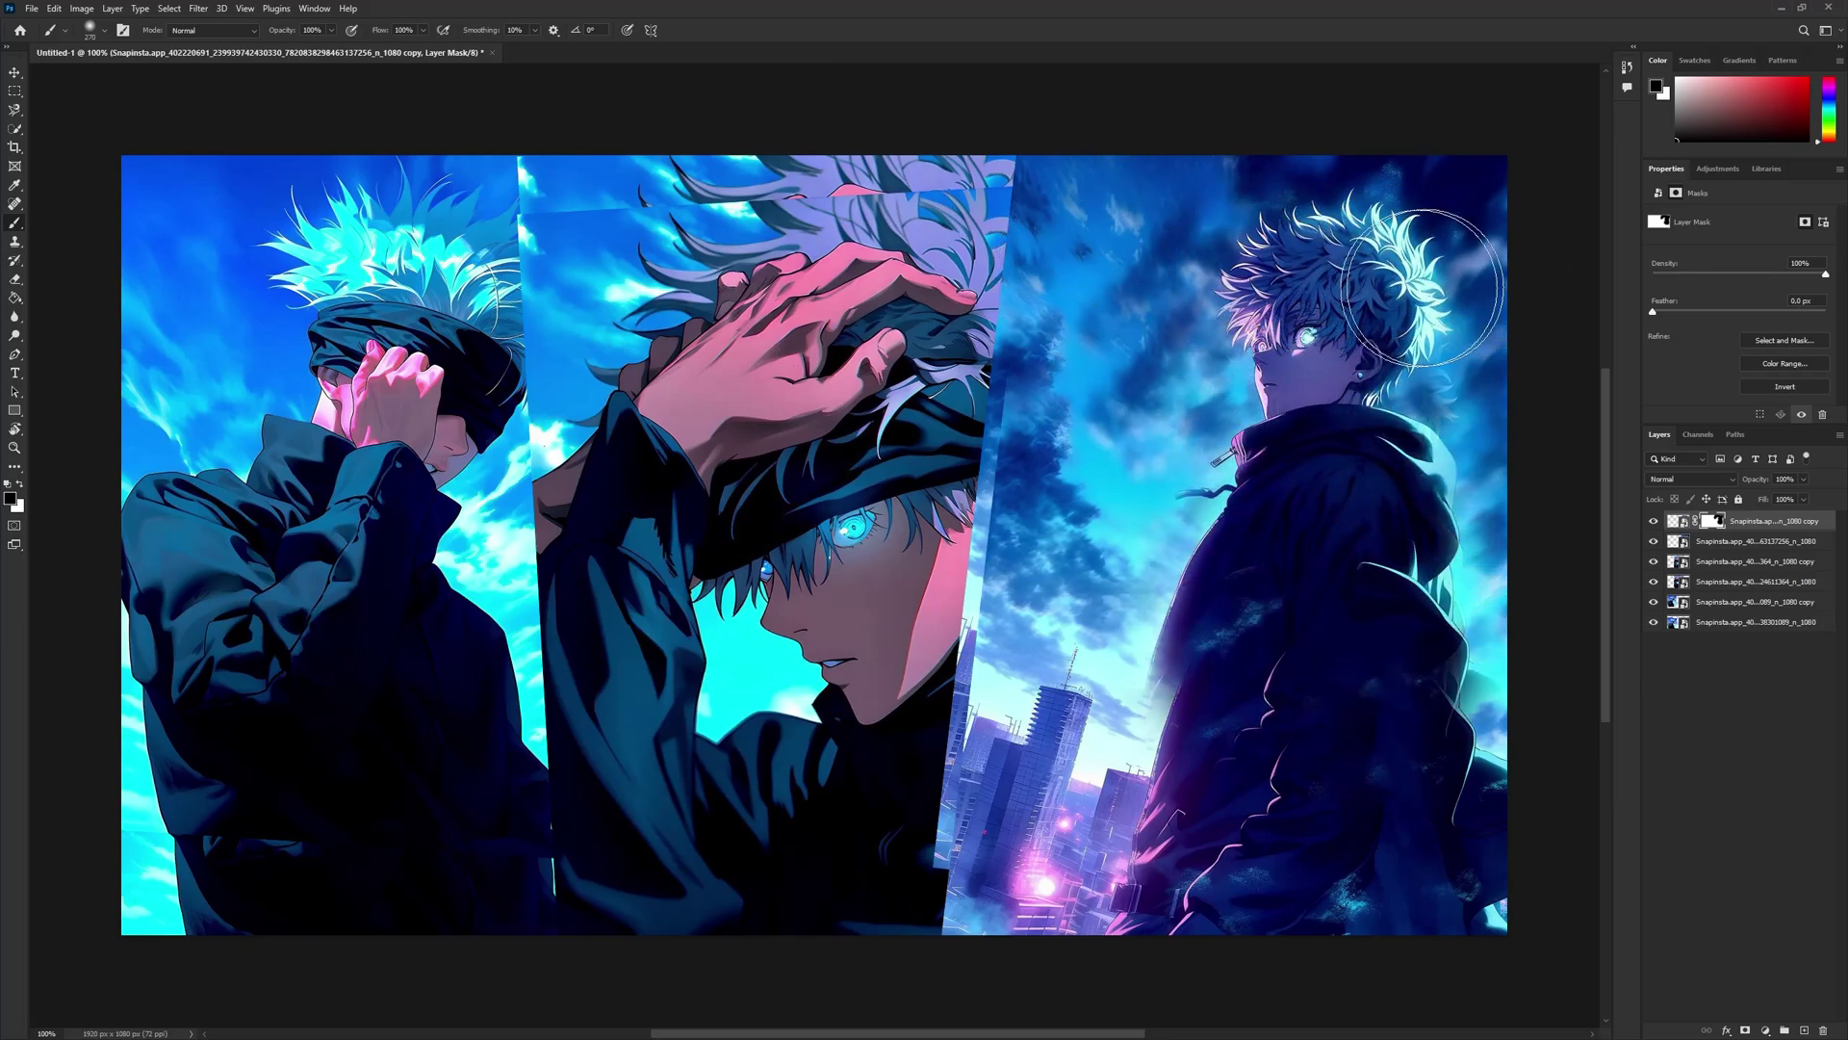
mouse_move(1151, 409)
mouse_down()
mouse_move(1083, 674)
mouse_move(1212, 659)
mouse_up()
drag(898, 878, 997, 948)
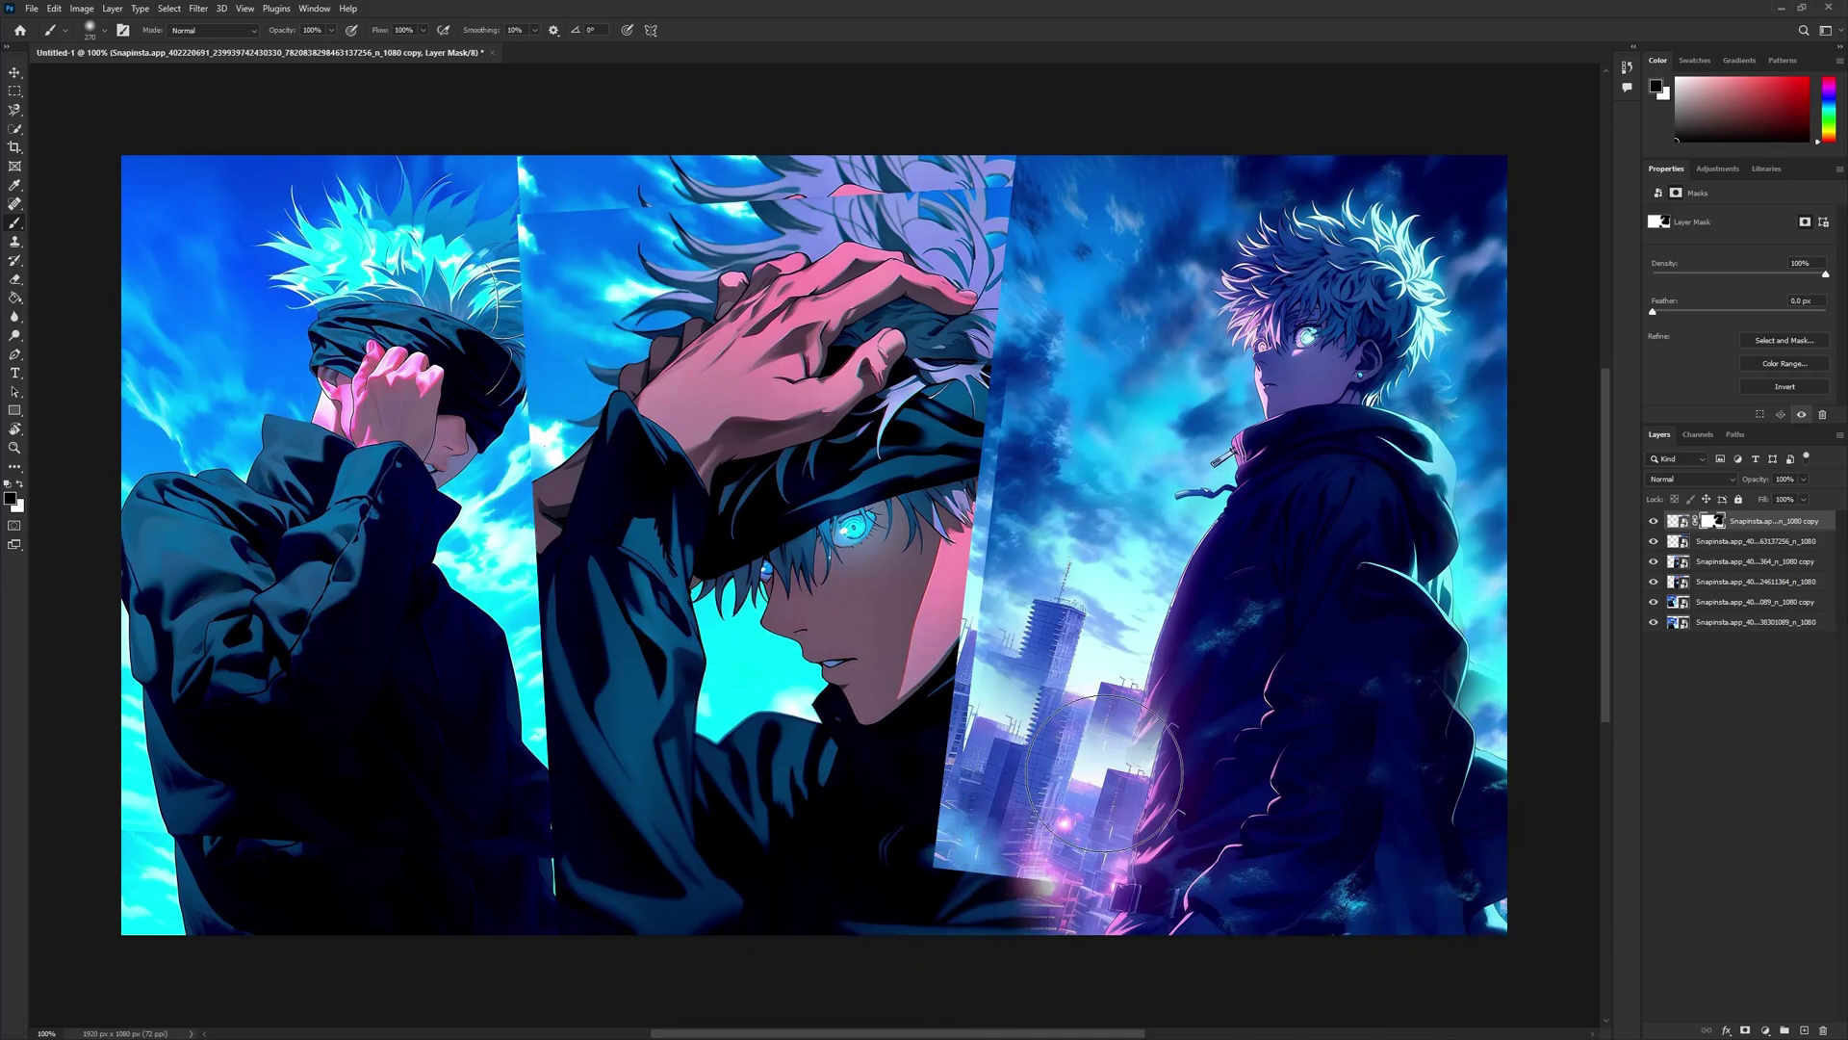
- Mask the right image's original and paint out the left edges of both right layers to blend them into the middle image
click(1756, 541)
click(1744, 1029)
mouse_move(961, 759)
mouse_down()
mouse_move(962, 904)
mouse_move(986, 875)
mouse_move(942, 760)
mouse_move(983, 237)
mouse_move(980, 528)
mouse_up()
click(1713, 522)
mouse_move(967, 635)
mouse_down()
mouse_move(949, 315)
mouse_move(925, 805)
mouse_move(1006, 775)
mouse_up()
alt+right_click(1132, 699)
drag(1152, 739, 1149, 850)
- Add a layer mask to the middle image's copy and paint out its upper seam and left edge in black
click(1764, 558)
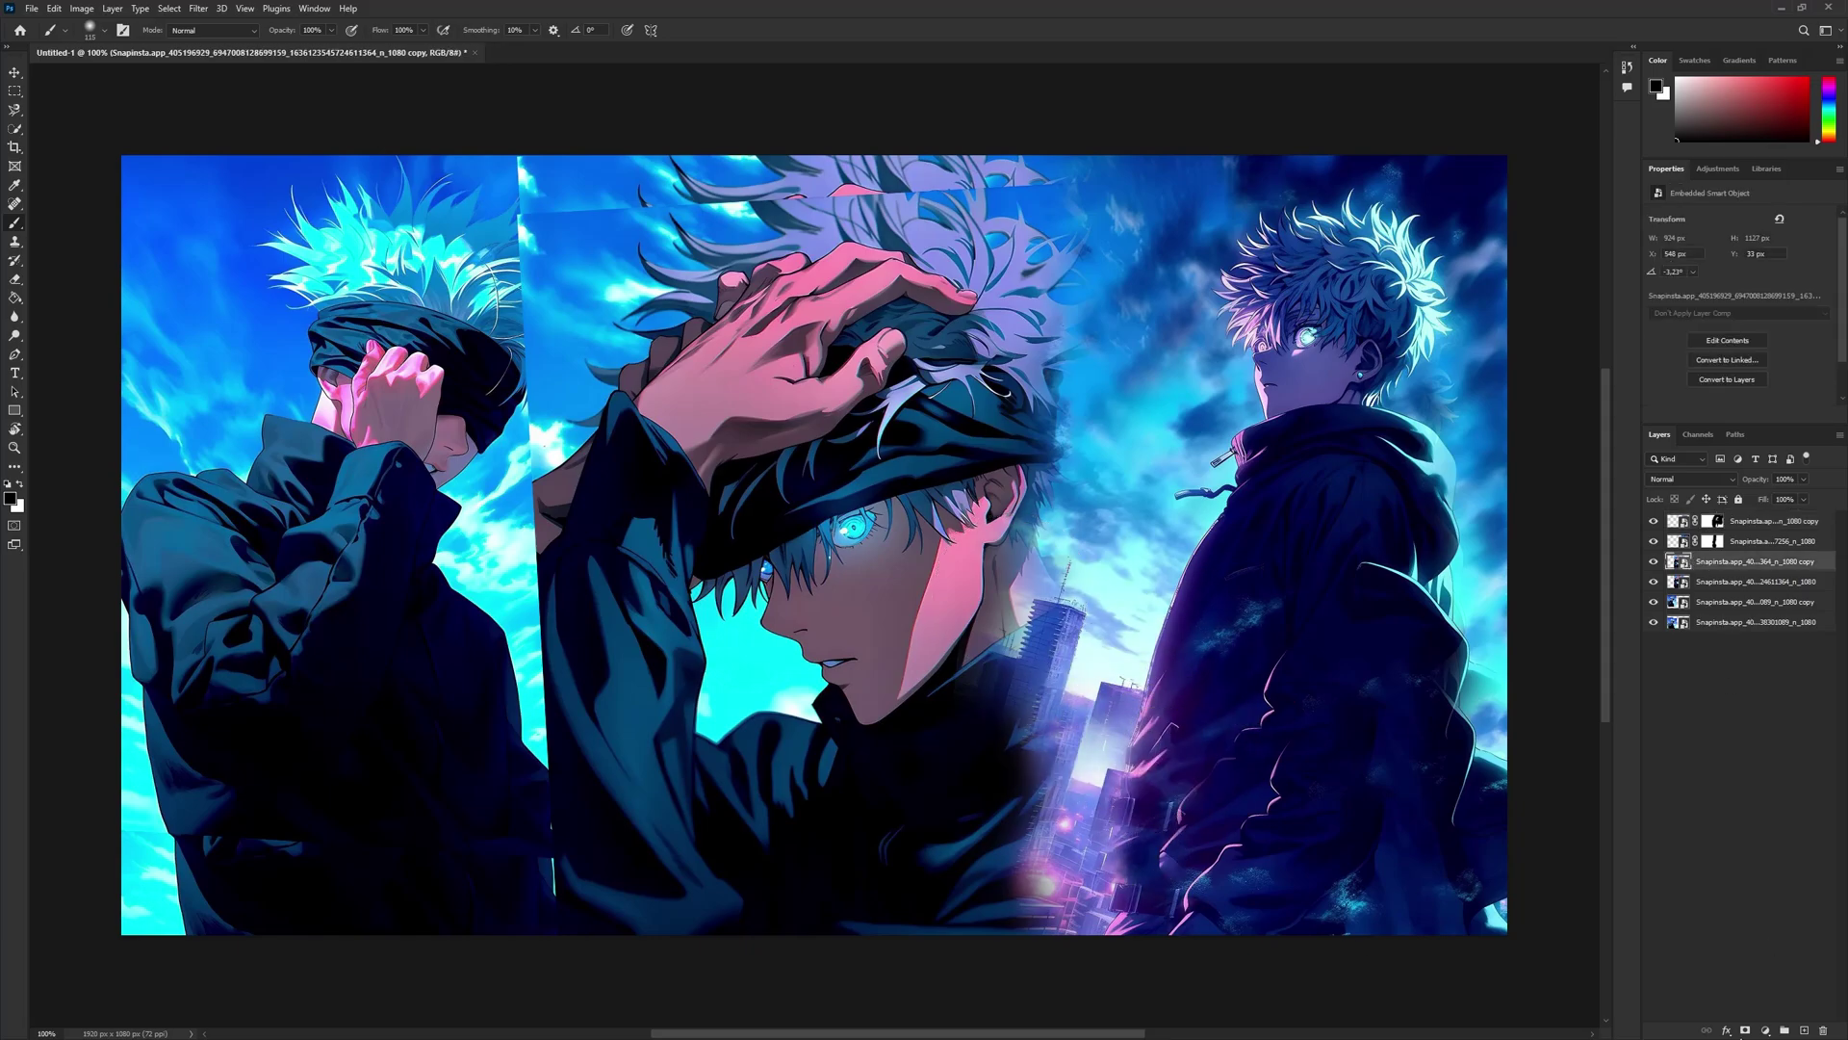
click(1746, 1031)
mouse_move(630, 241)
mouse_down()
mouse_move(693, 217)
mouse_move(1040, 193)
mouse_move(929, 310)
mouse_move(961, 563)
mouse_move(890, 279)
mouse_move(732, 299)
mouse_move(896, 319)
mouse_move(775, 447)
mouse_move(879, 371)
mouse_up()
mouse_move(534, 380)
mouse_down()
mouse_move(511, 431)
mouse_move(554, 618)
mouse_move(581, 953)
mouse_up()
- Mask the middle image's original and brush away the left edges of both middle layers to blend them with the left image
click(1717, 583)
click(1746, 1030)
drag(535, 376, 495, 414)
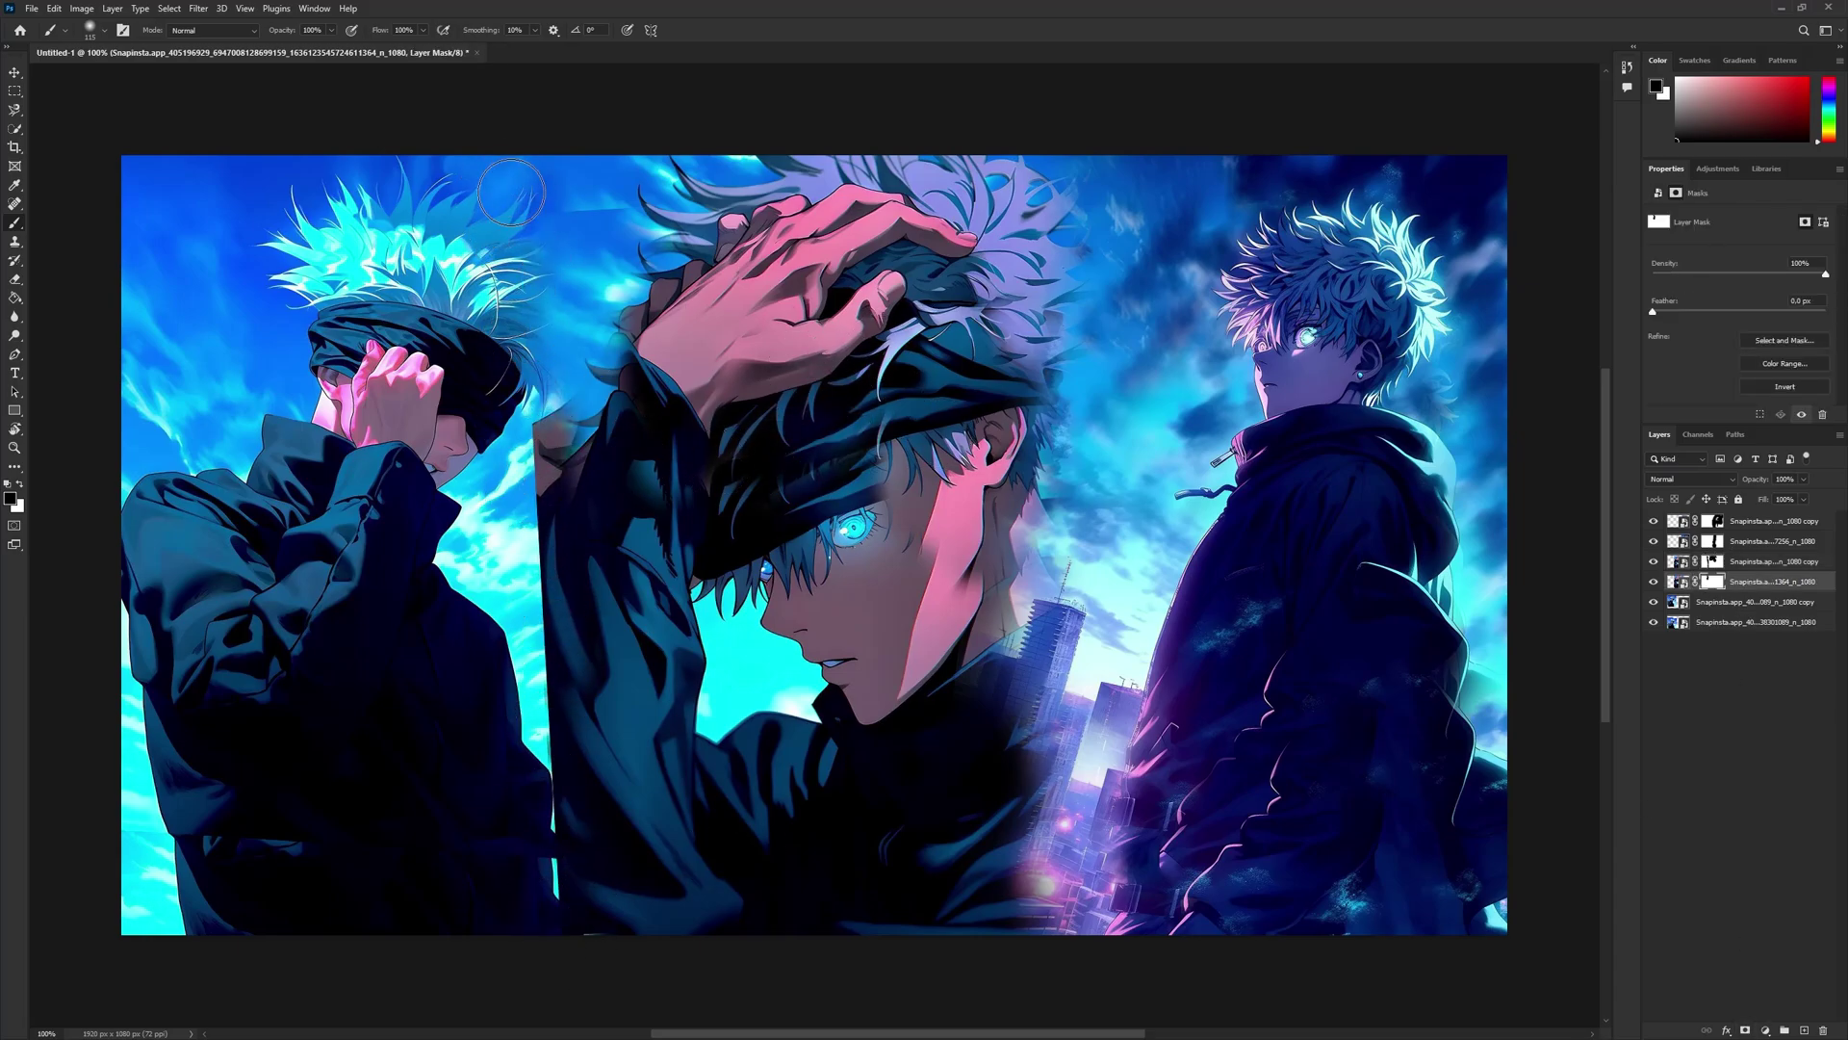
key(alt+bracketright)
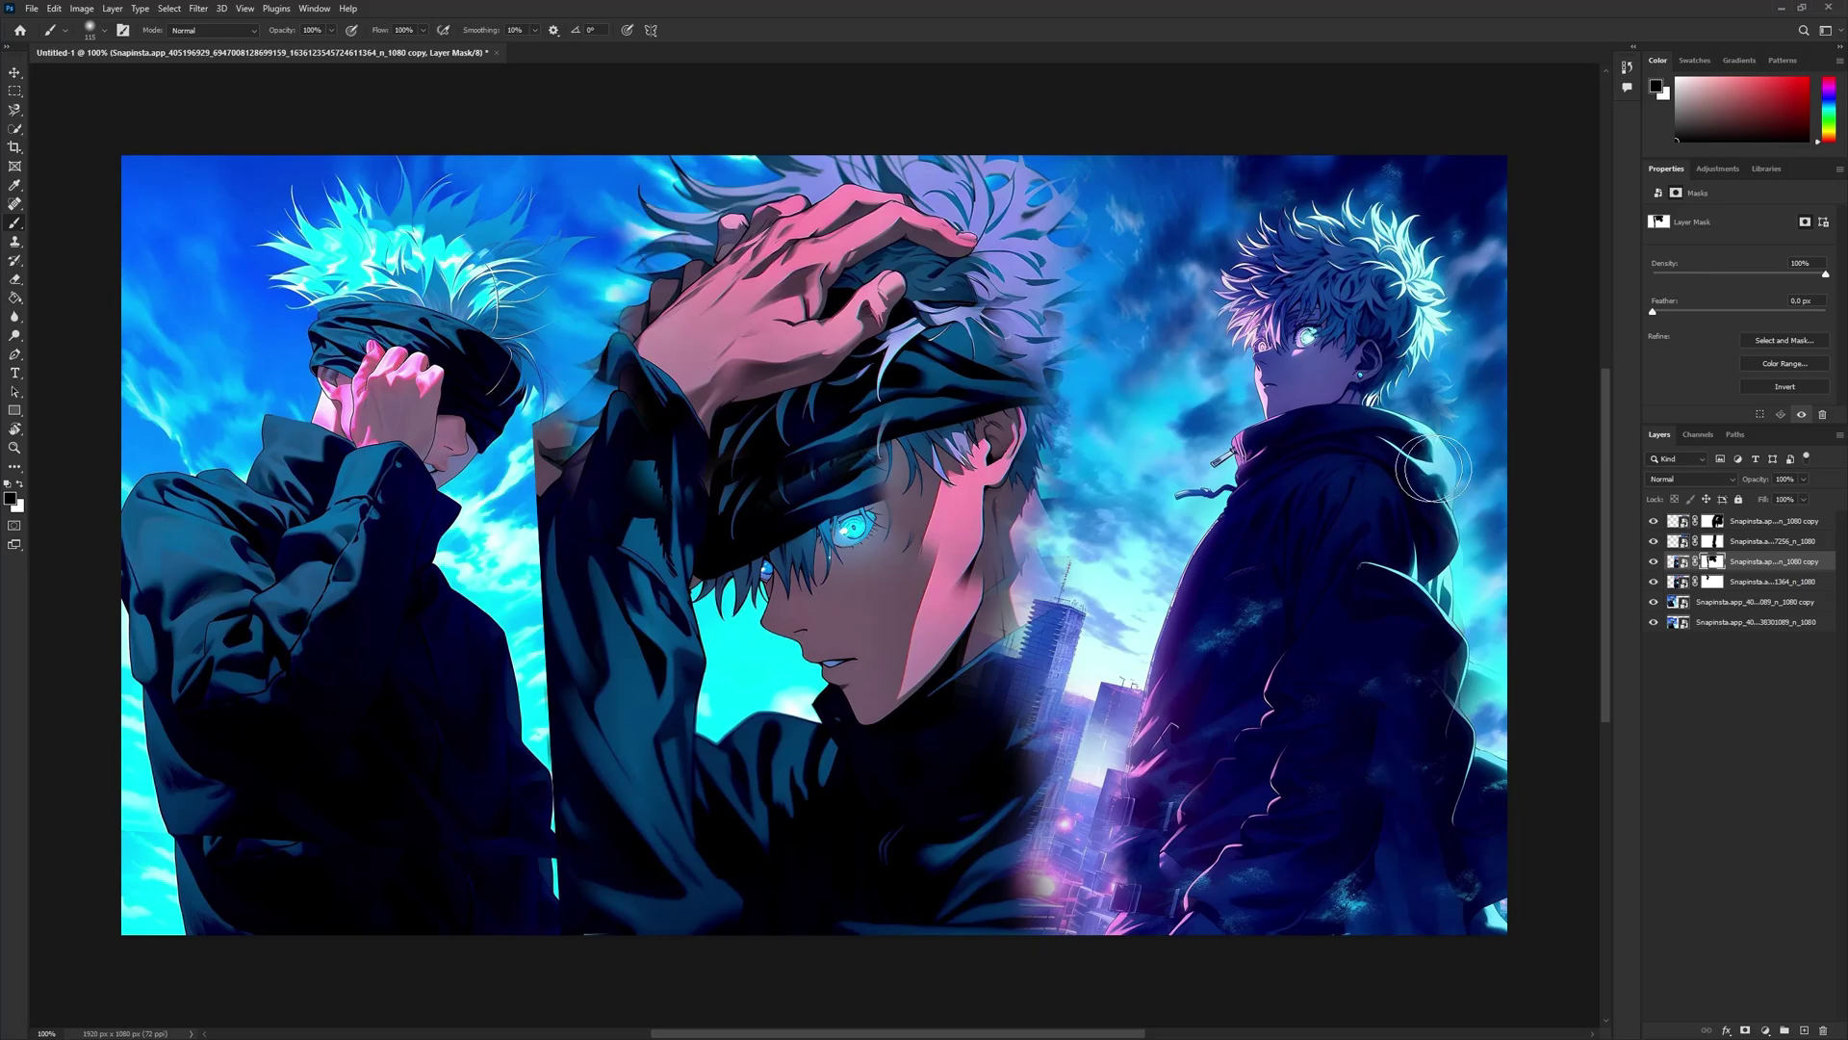
key(alt+bracketleft)
mouse_move(563, 472)
mouse_down()
mouse_move(536, 424)
mouse_move(554, 724)
mouse_move(516, 866)
mouse_move(544, 726)
mouse_move(555, 744)
mouse_up()
click(1716, 563)
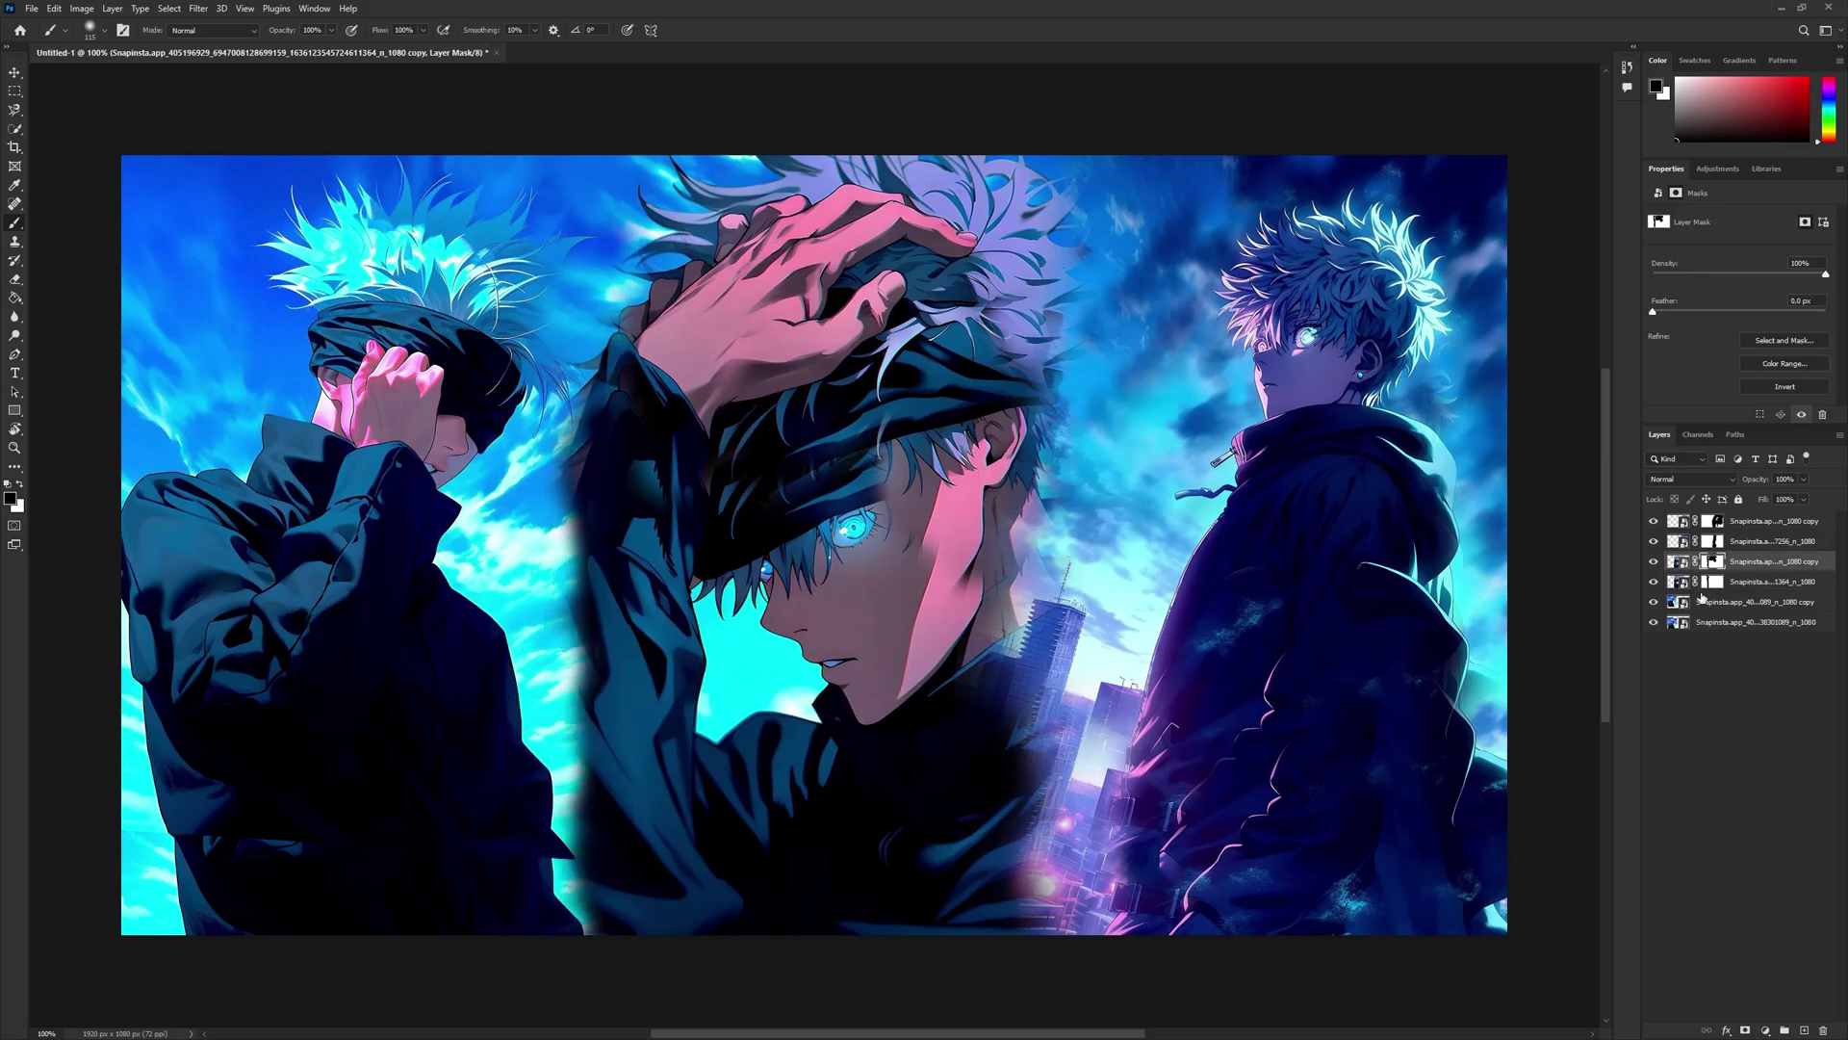
key(alt+bracketleft)
key(alt+bracketleft)
- Add a layer mask to the left image's copy and paint out the mismatched jacket edge with a small brush
click(1745, 1030)
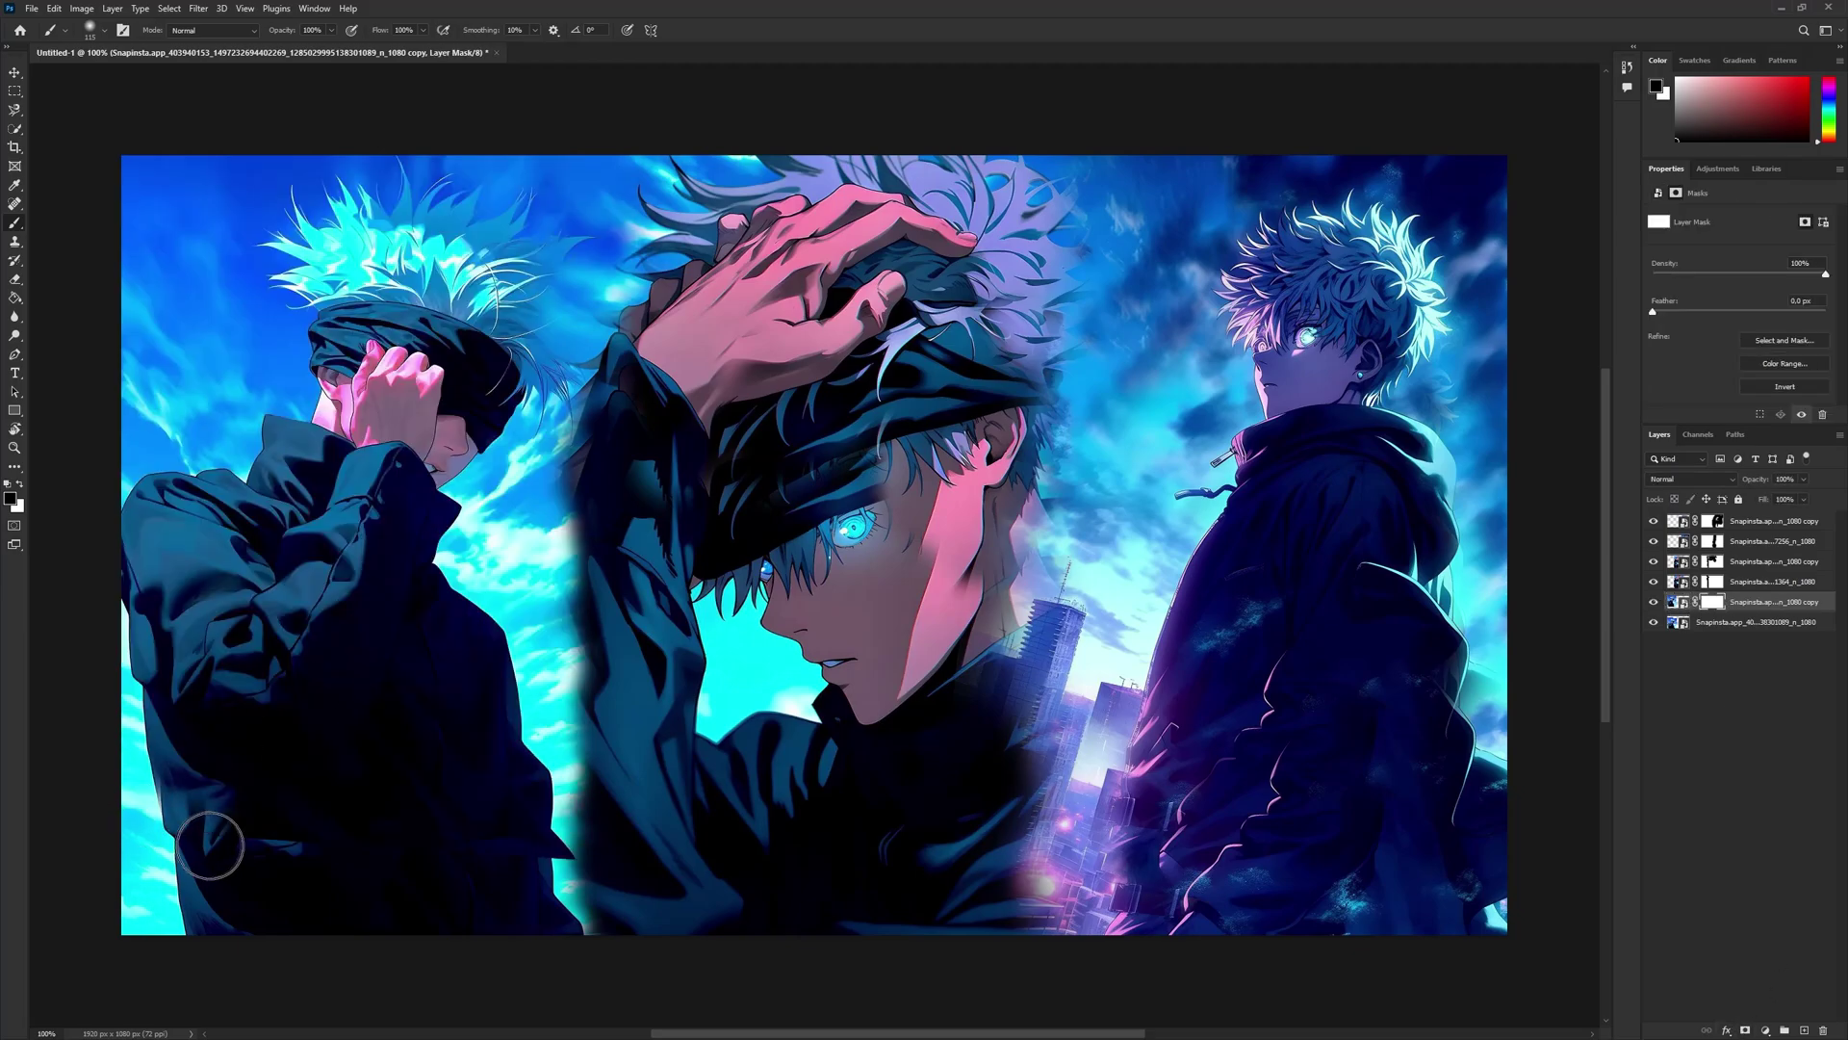
alt+right_click(595, 780)
mouse_move(552, 807)
mouse_down()
mouse_move(541, 765)
mouse_move(568, 782)
mouse_up()
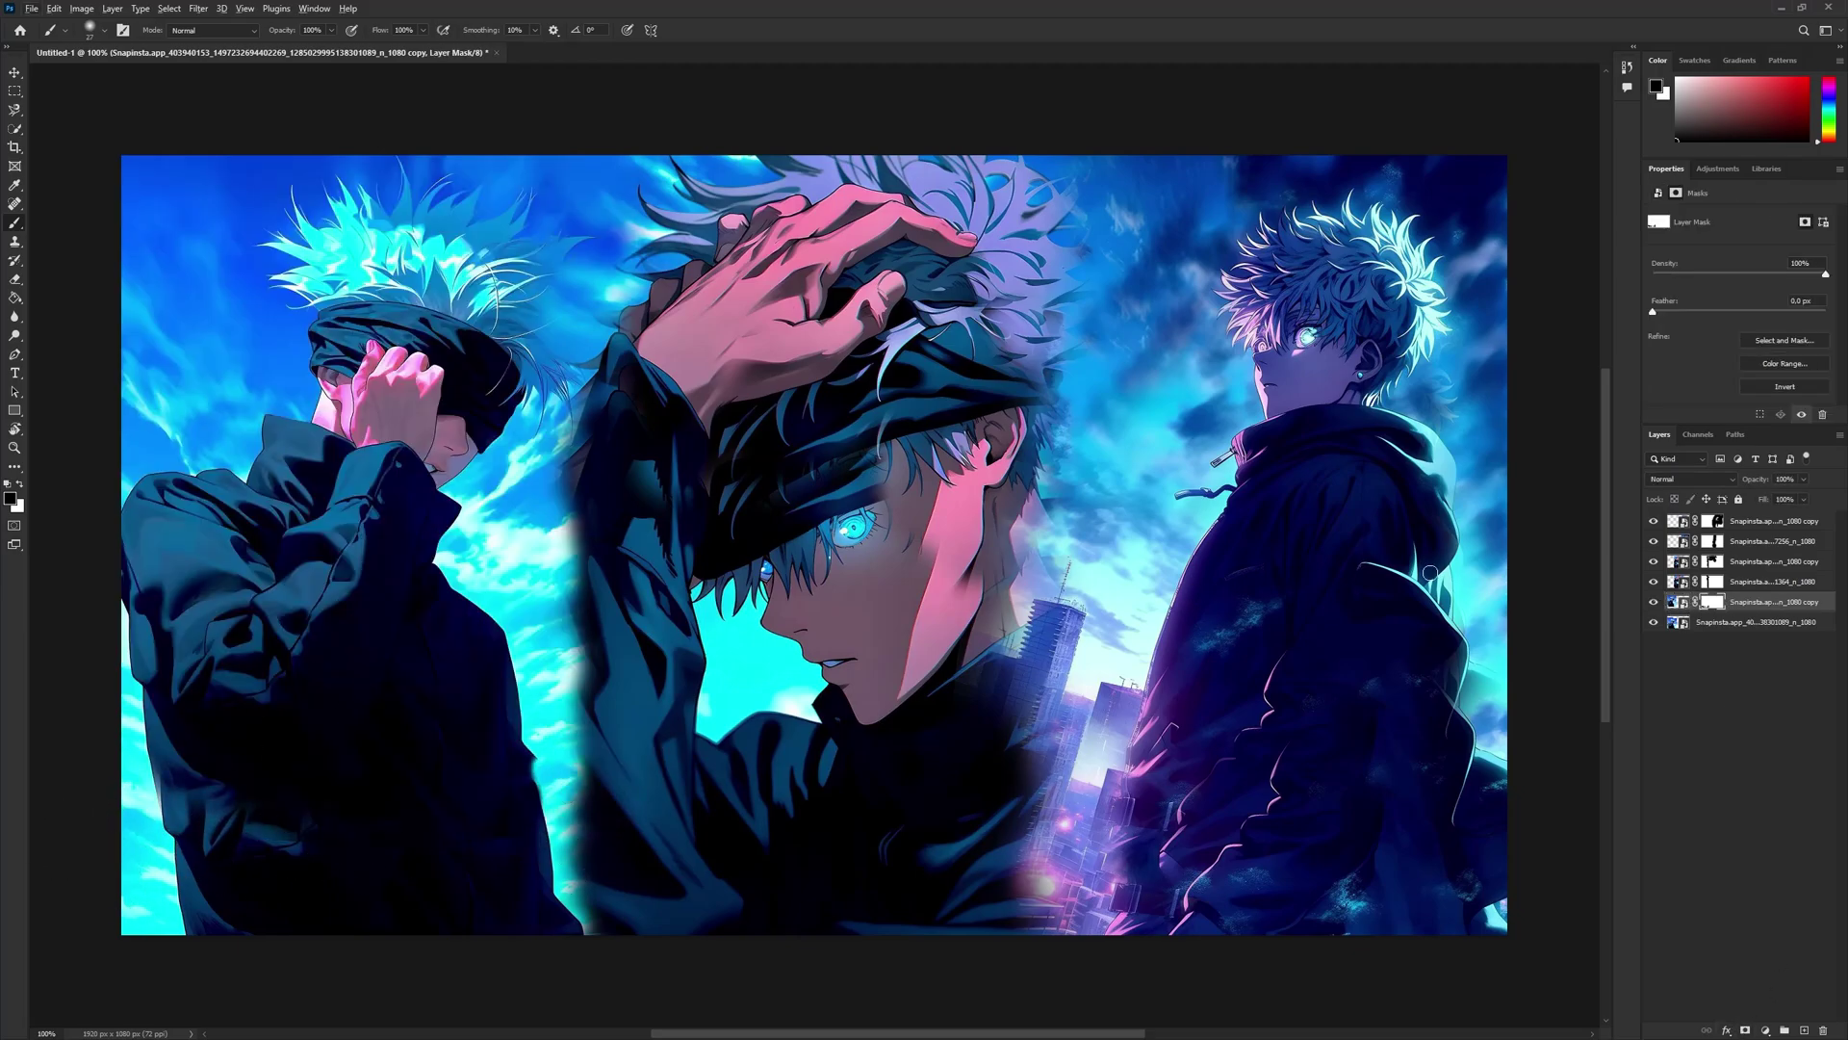
- Merge the left image's original and masked copy into one layer
ctrl+click(1734, 606)
ctrl+click(1738, 619)
ctrl+click(1740, 607)
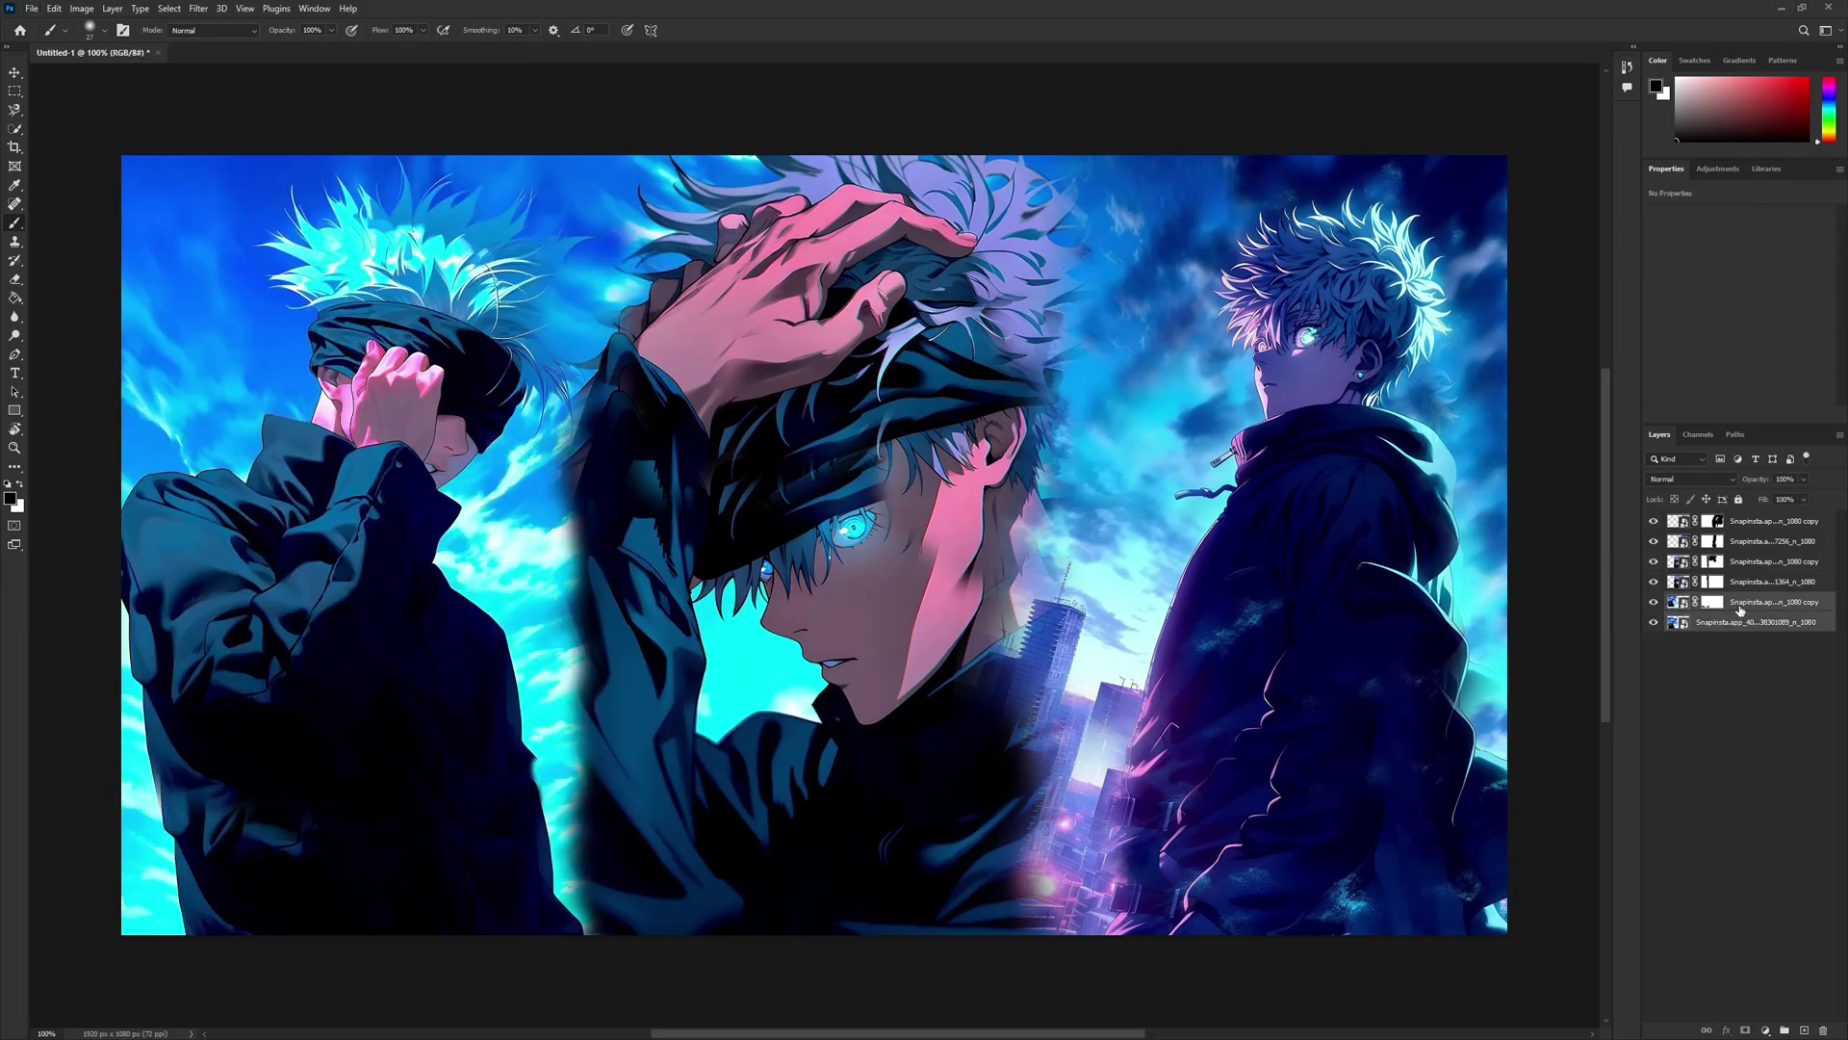
right_click(1739, 608)
click(1579, 856)
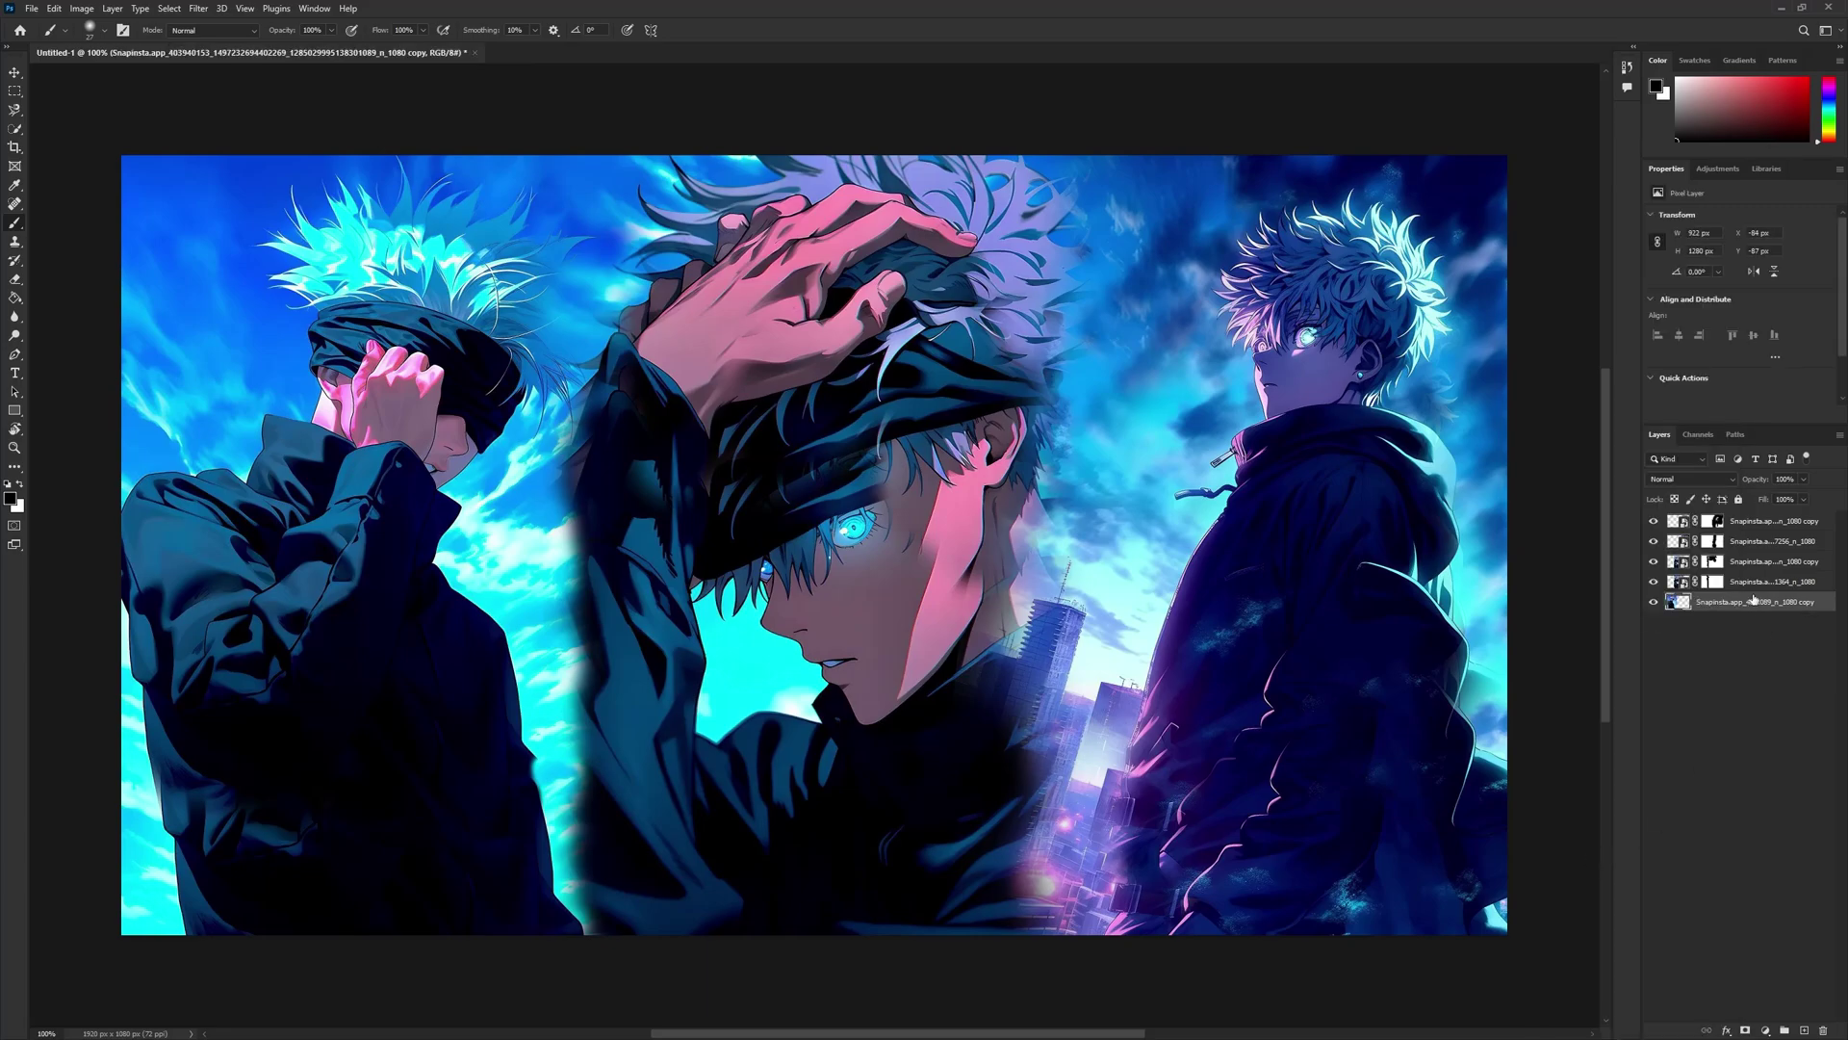
- Merge the two middle image layers into one, and merge the two right image layers into one
click(1750, 580)
shift+click(1748, 566)
right_click(1748, 566)
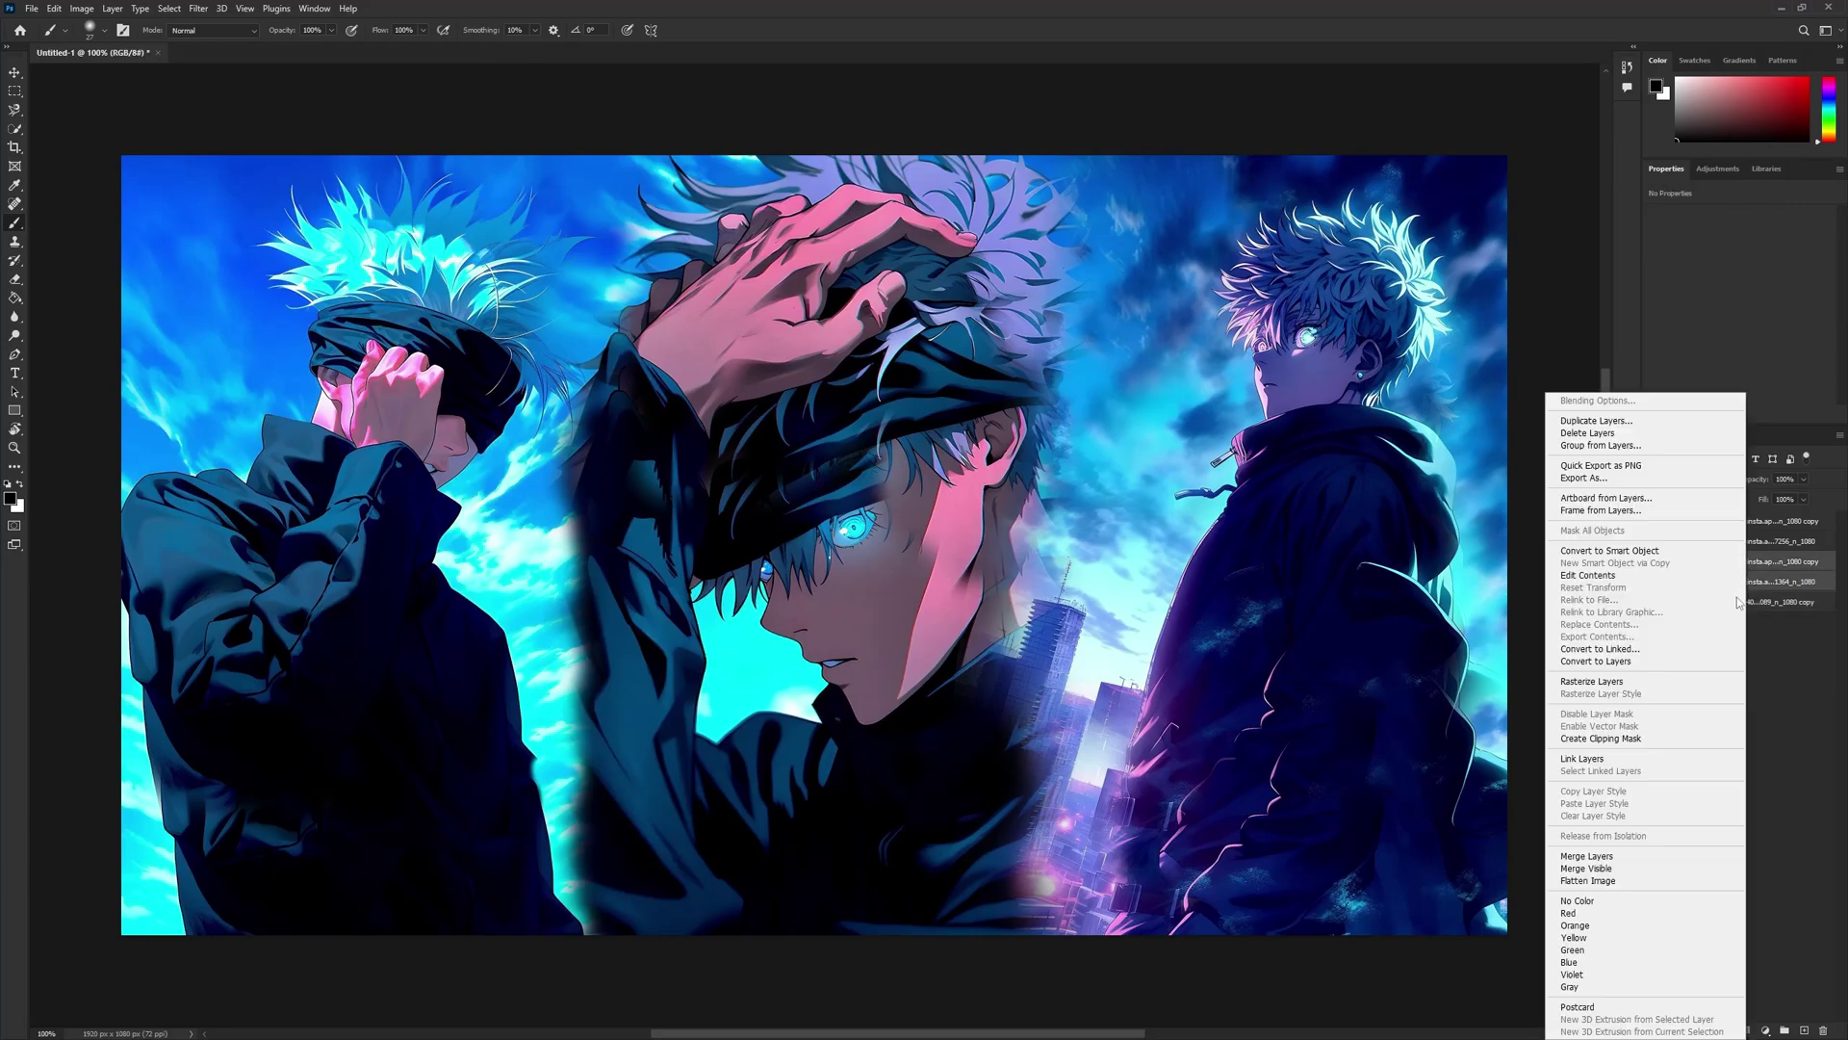
click(1579, 853)
click(1752, 541)
shift+click(1752, 520)
right_click(1752, 521)
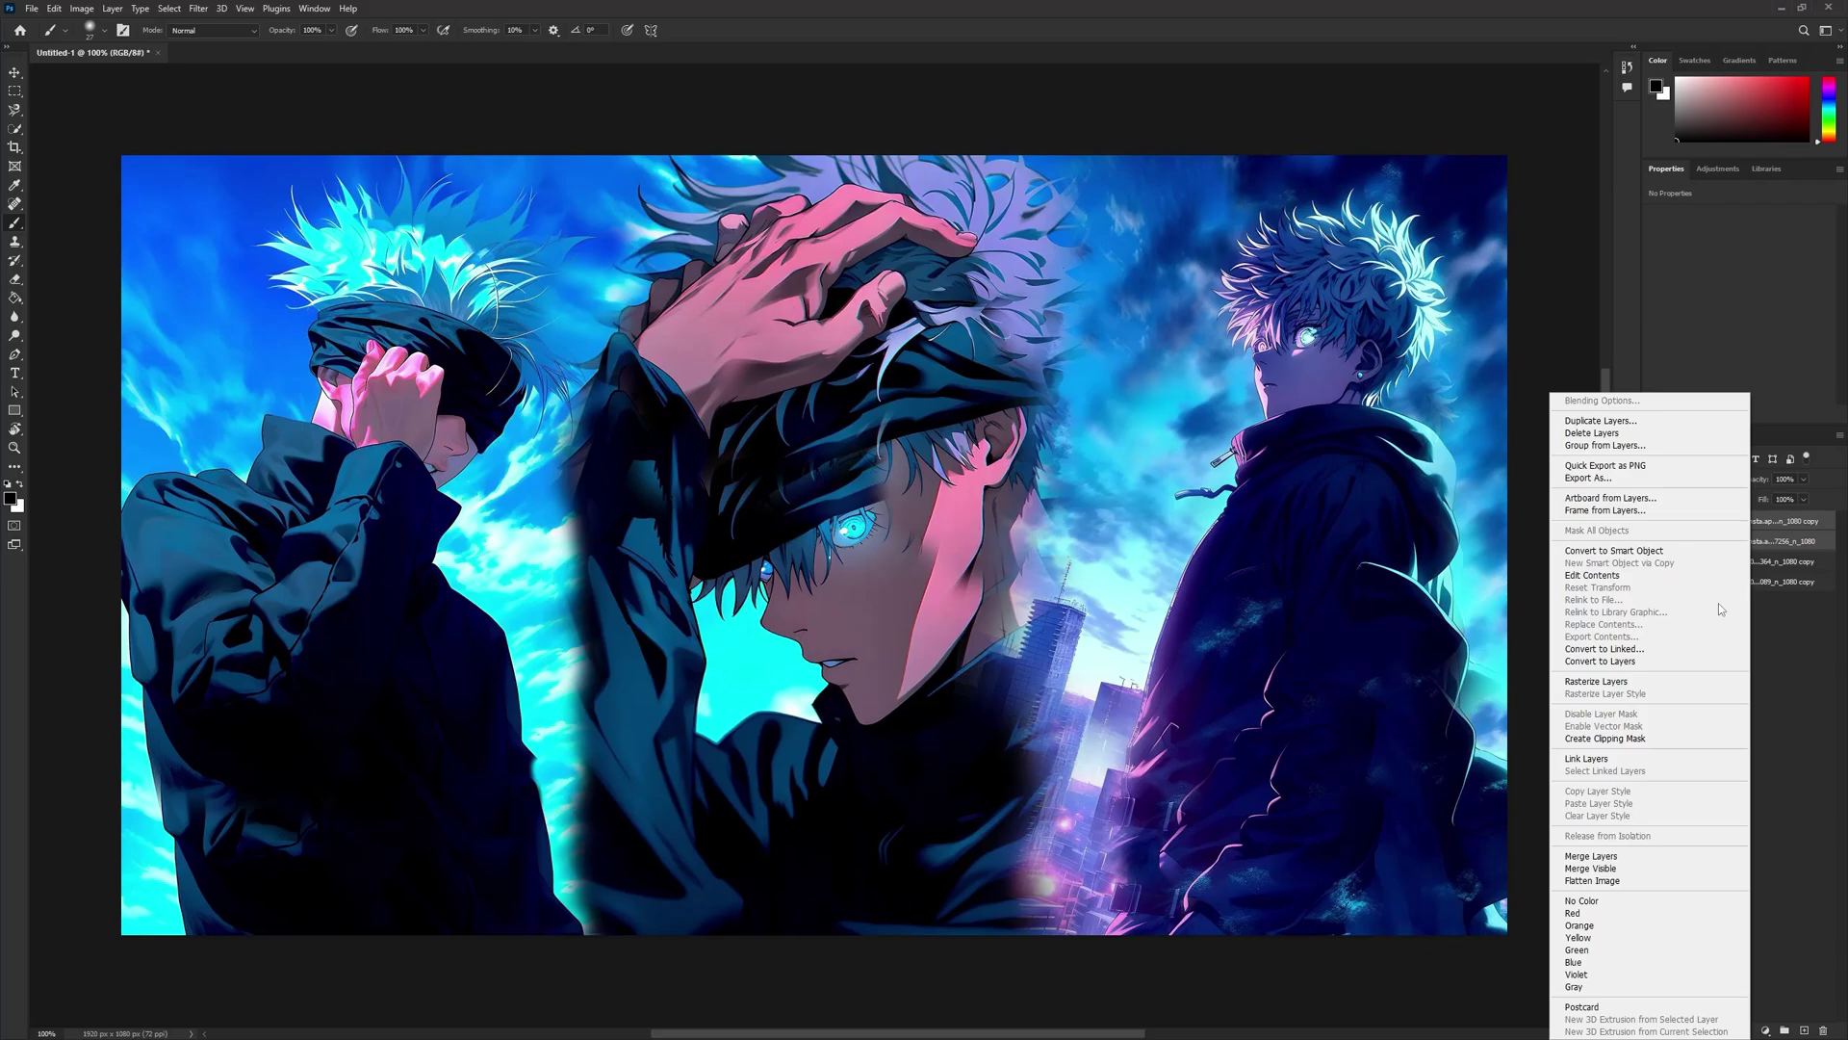
click(1592, 856)
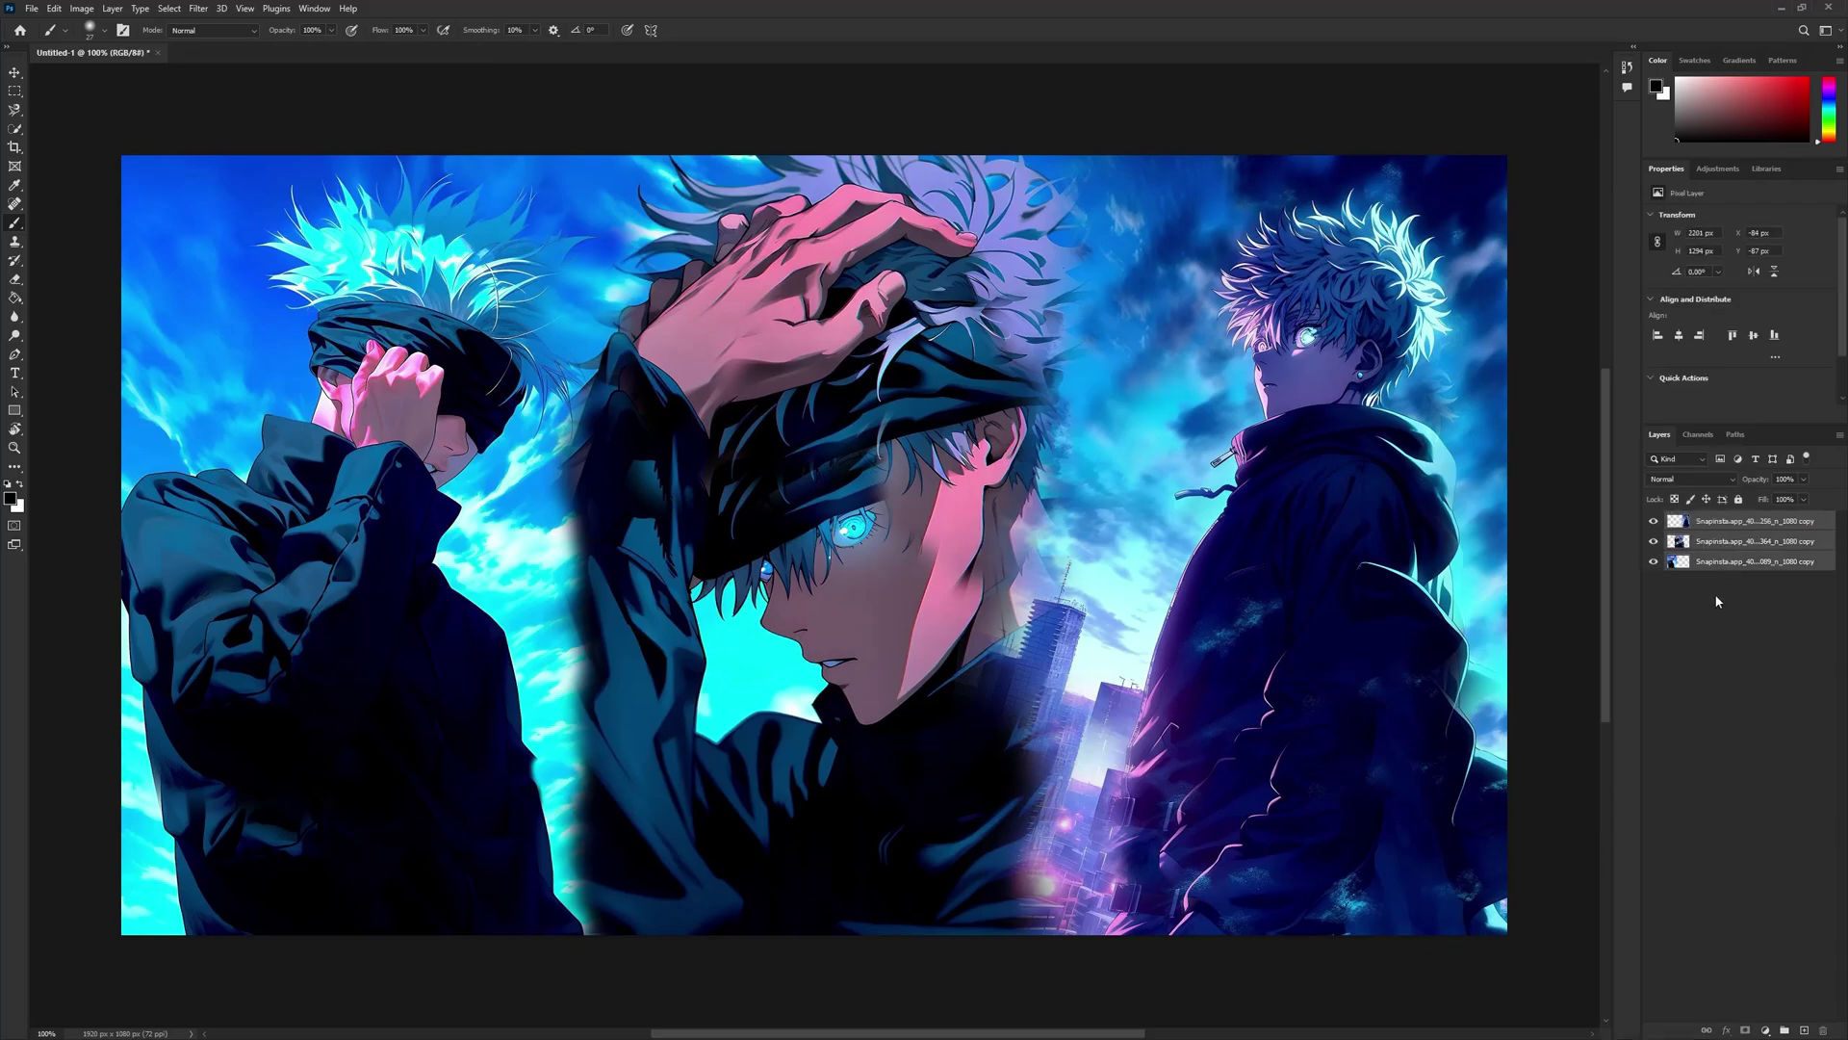
- Duplicate the three image layers, merge the copies into a single composite layer, and hide the originals
key(ctrl+j)
right_click(1732, 563)
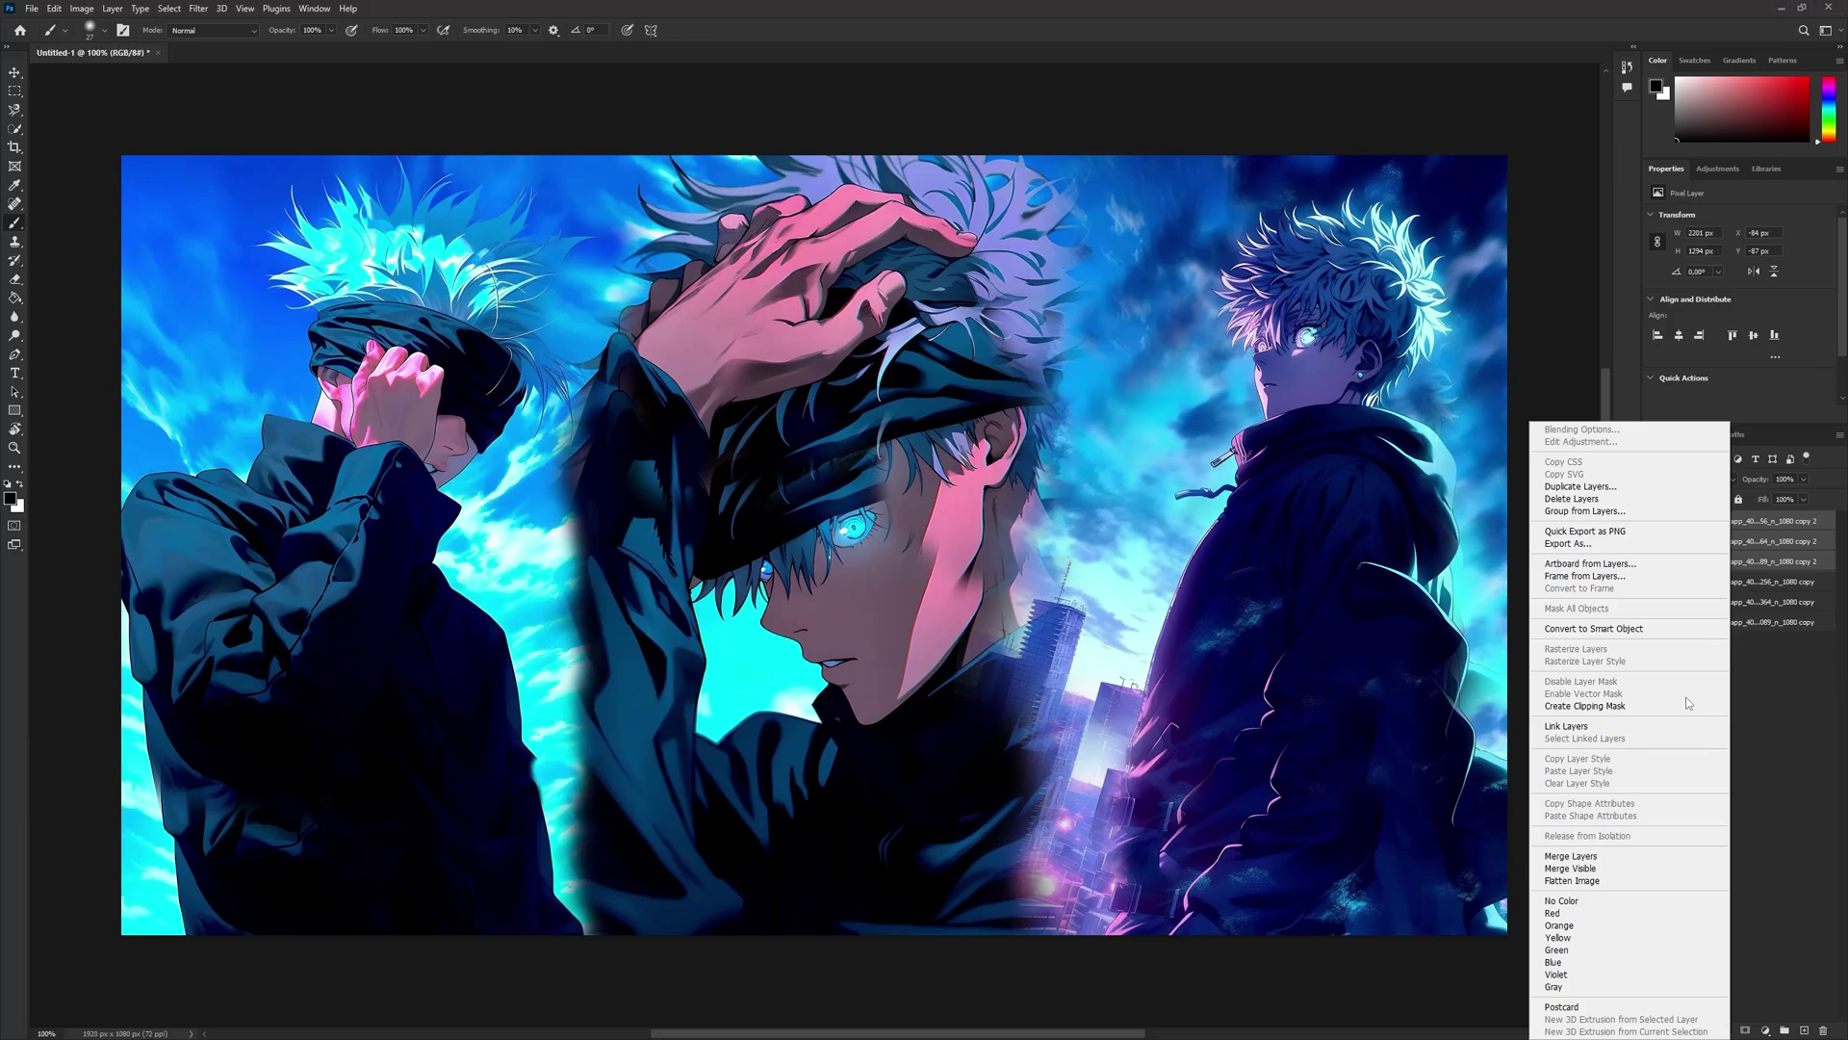
click(1592, 856)
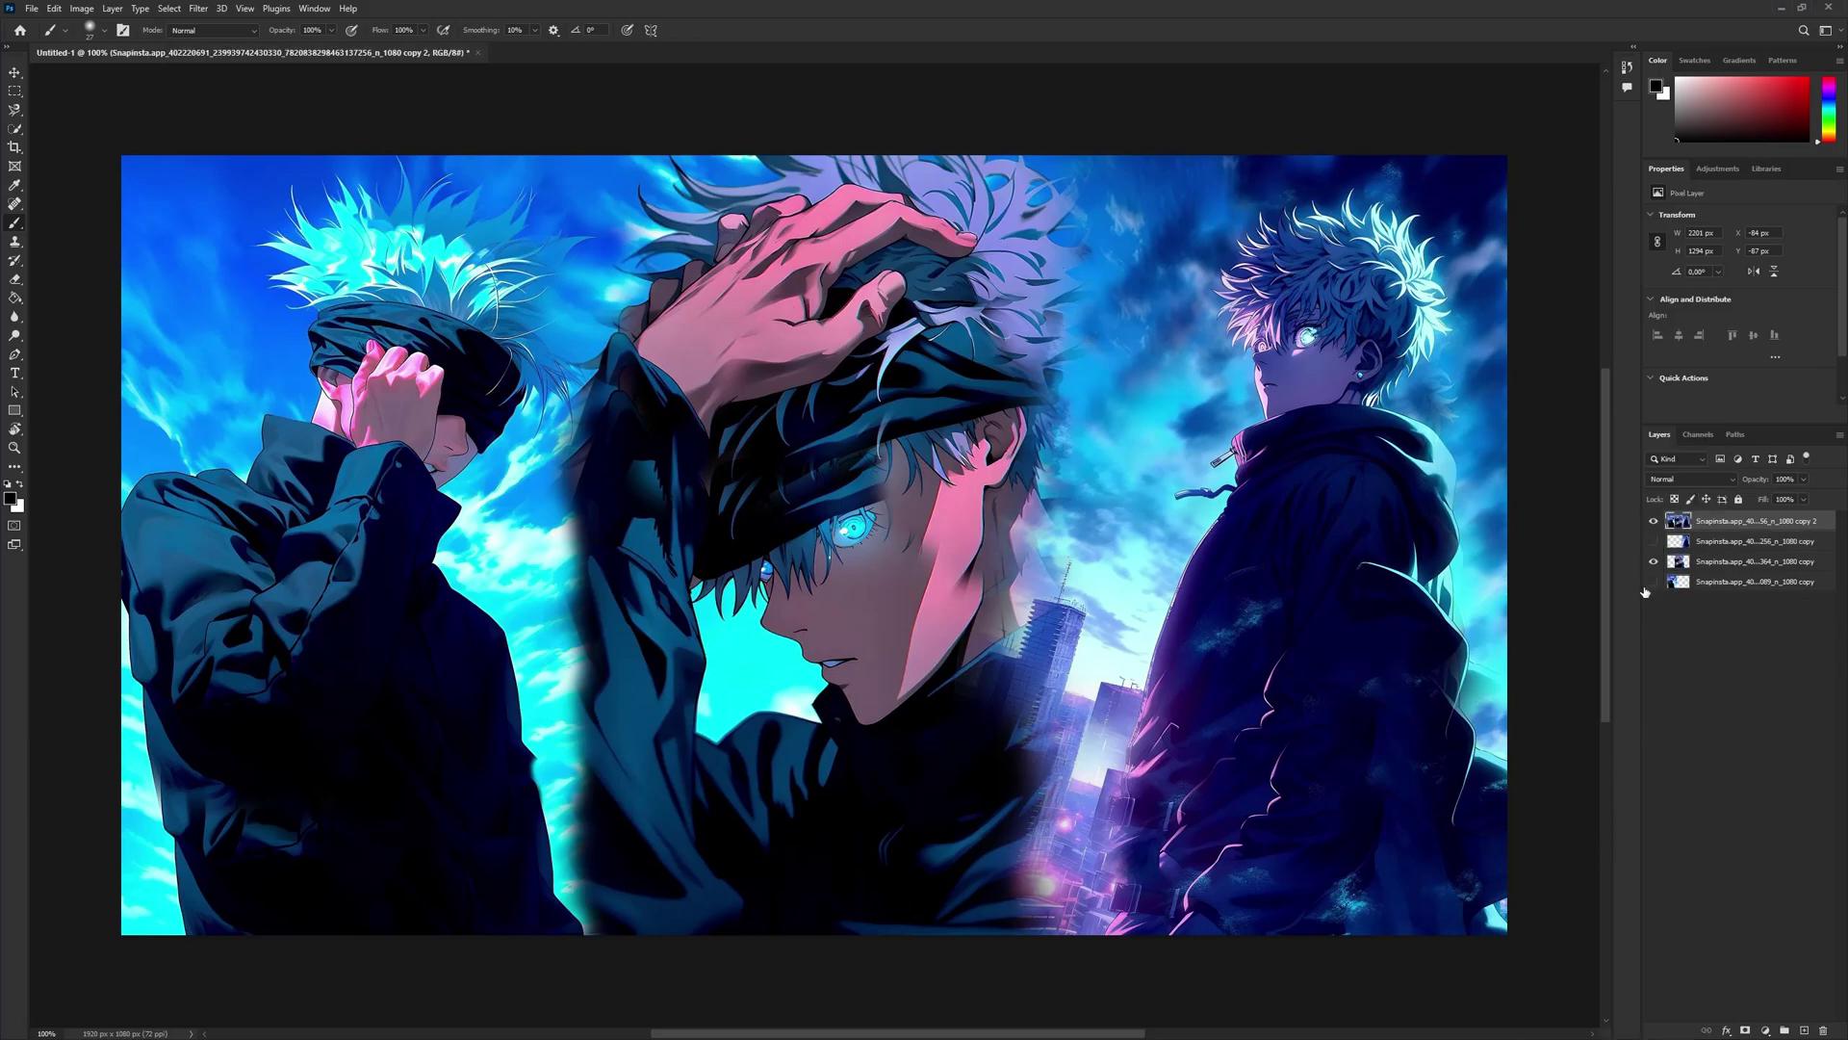
click(1653, 522)
click(1653, 521)
click(13, 73)
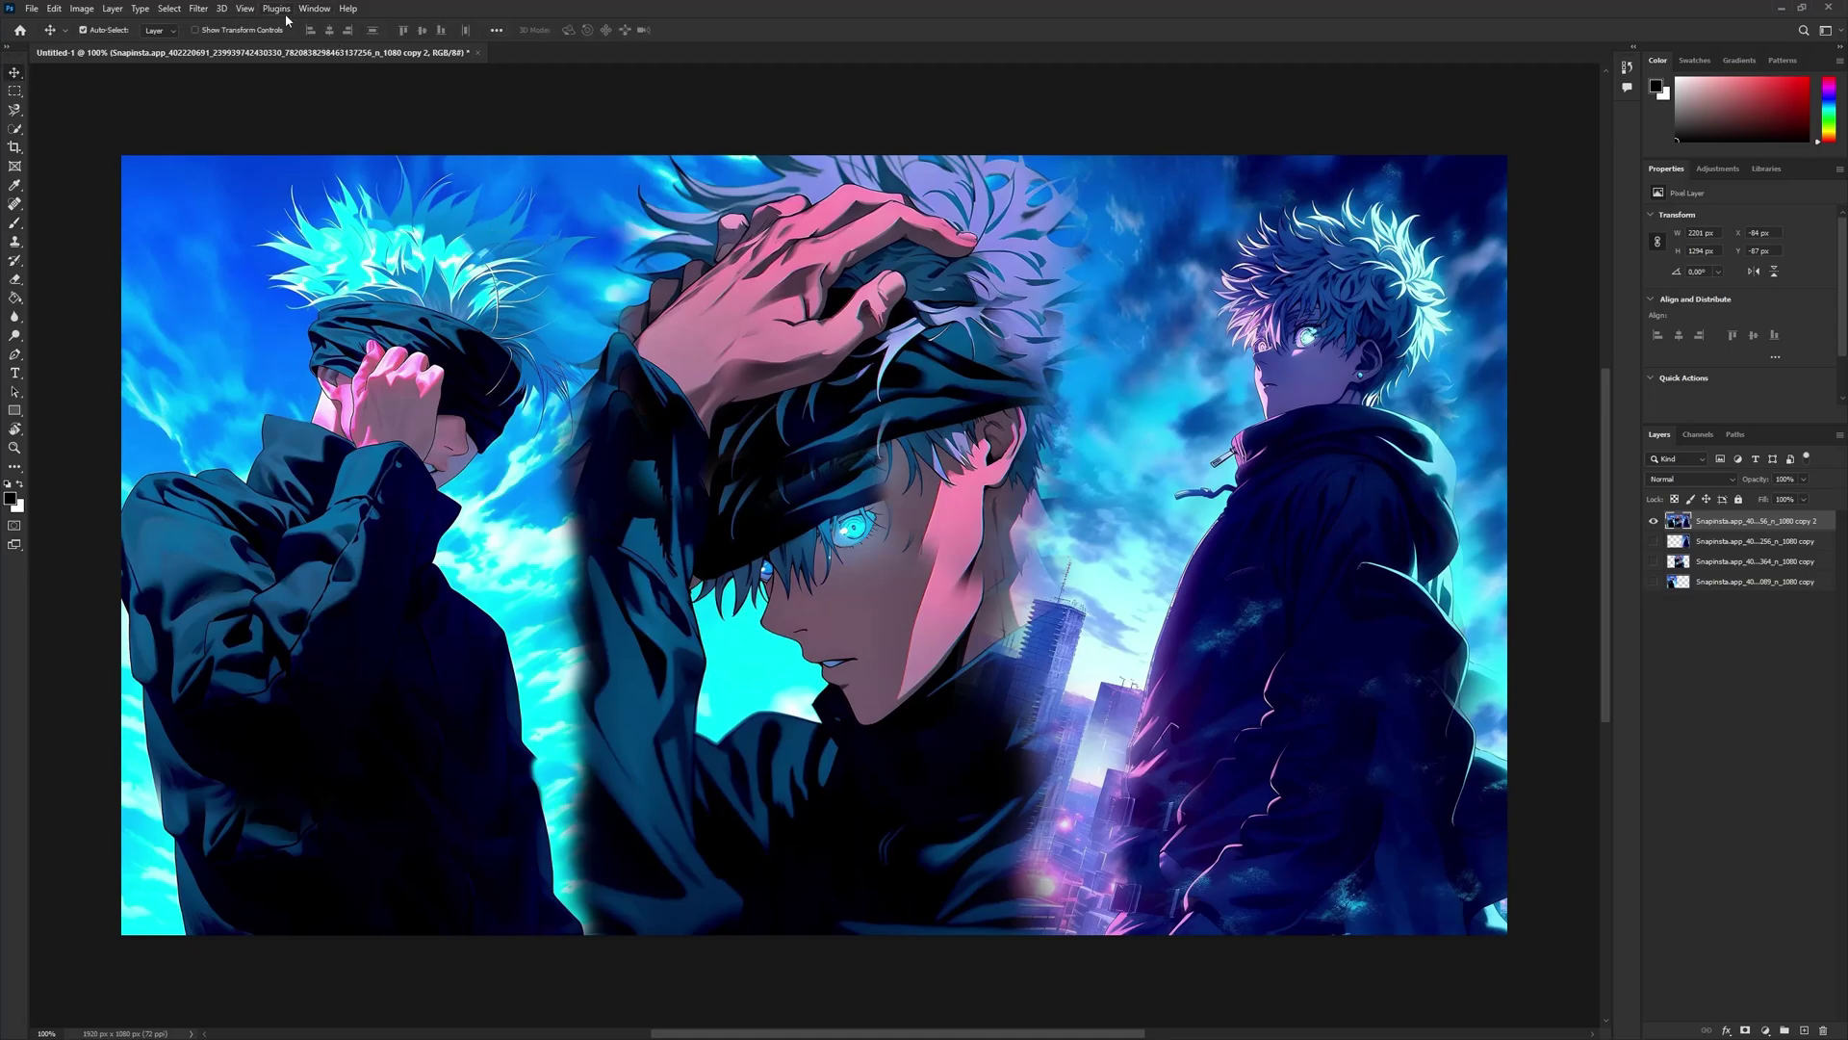
- Apply a Gaussian Blur with a radius of 12 pixels to the composite layer
click(199, 9)
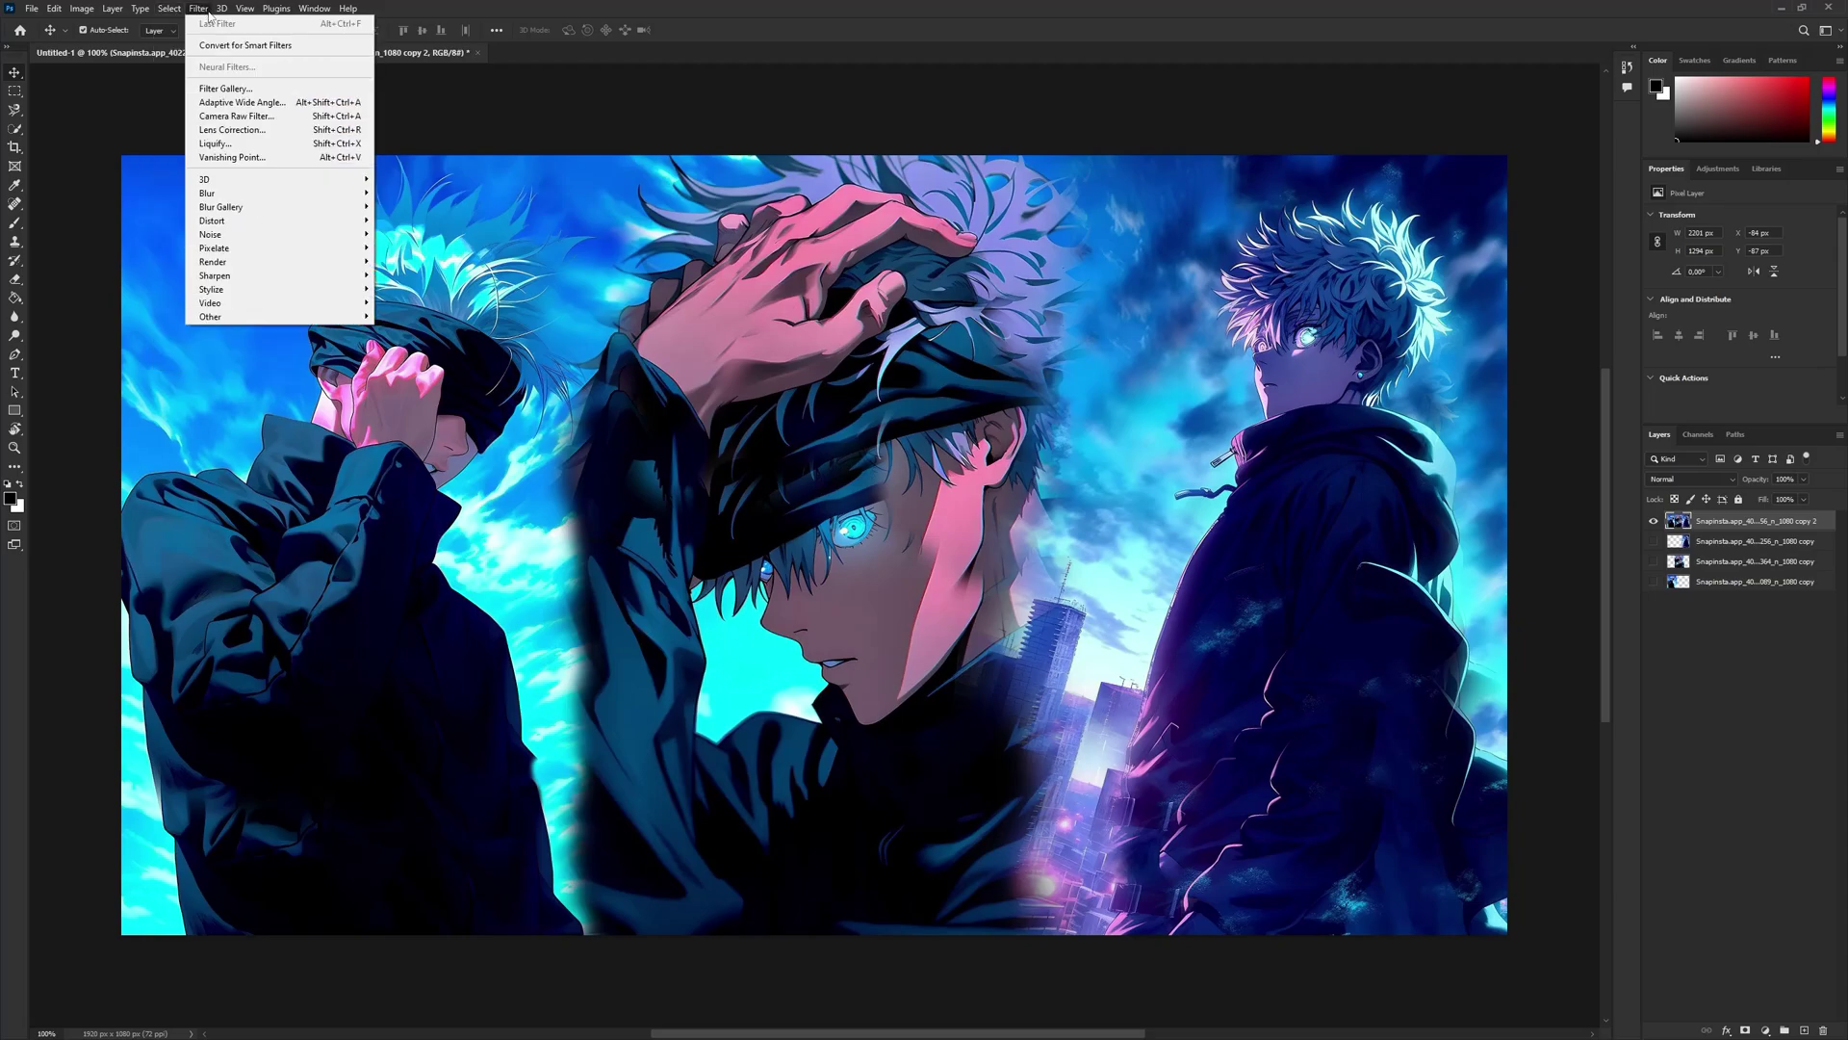
mouse_move(242, 193)
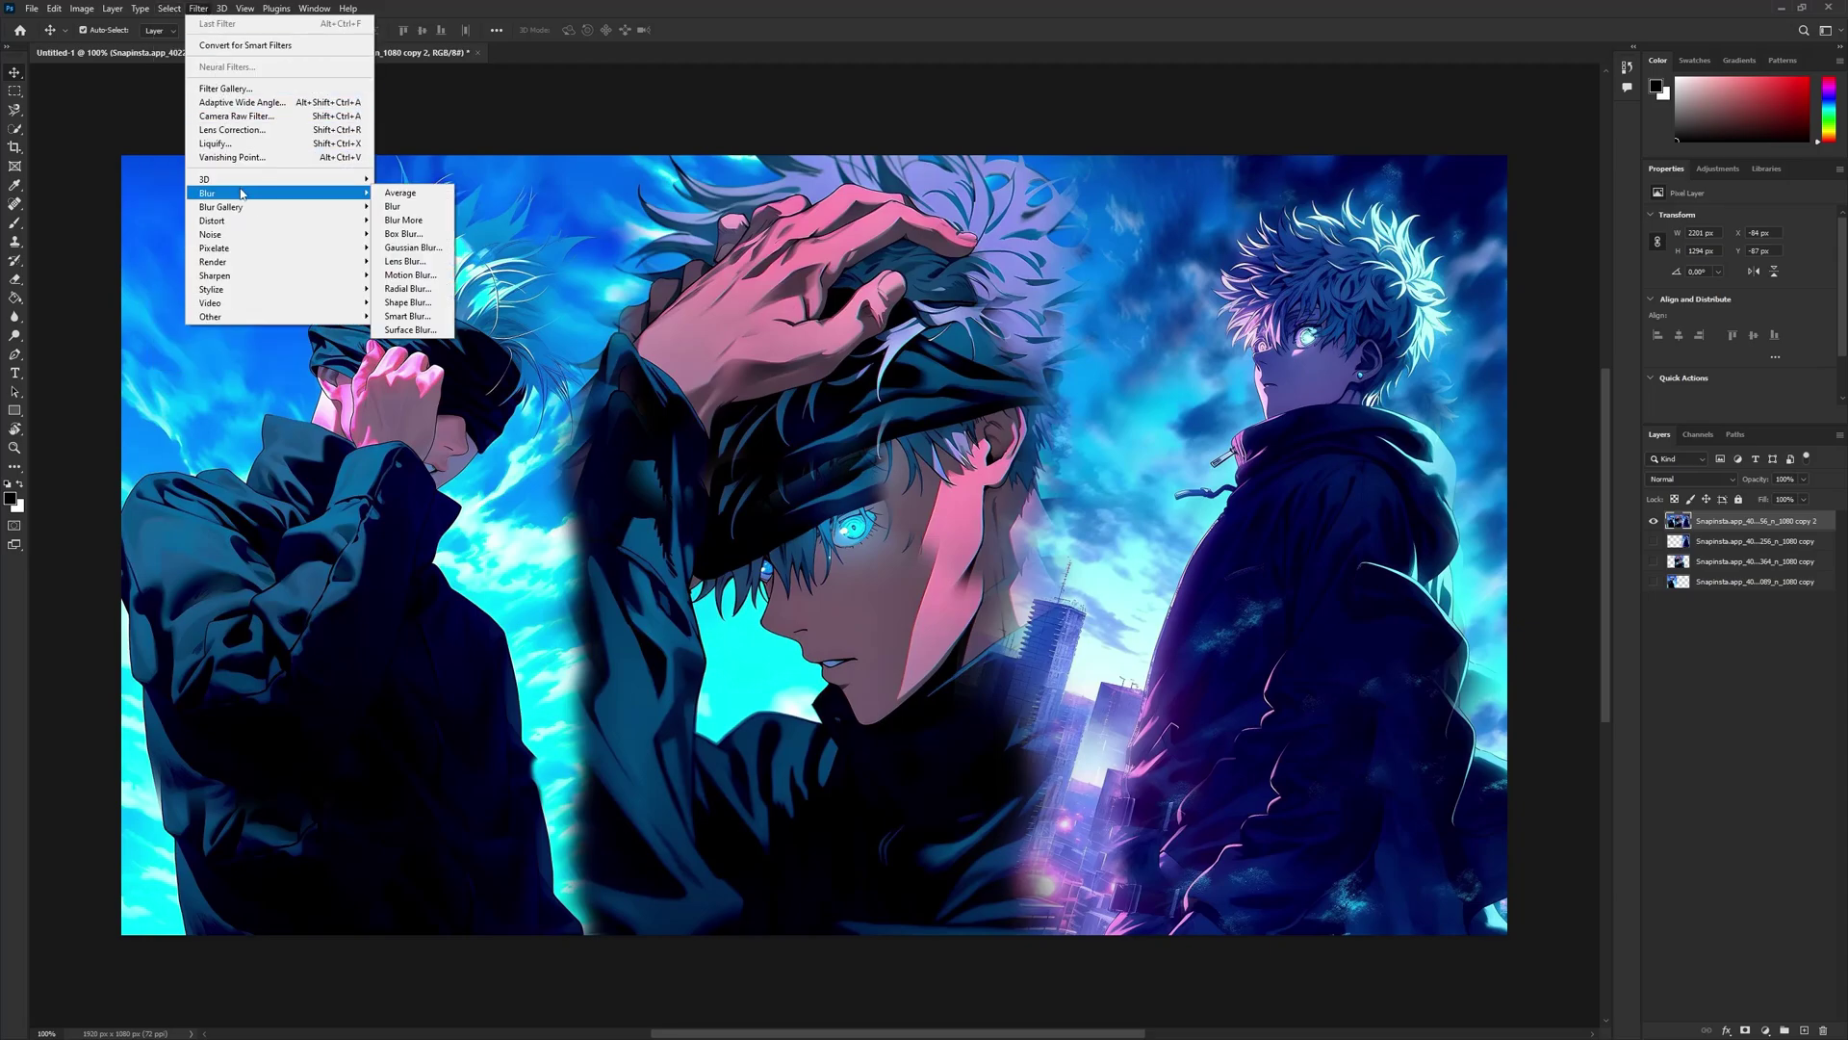
click(431, 248)
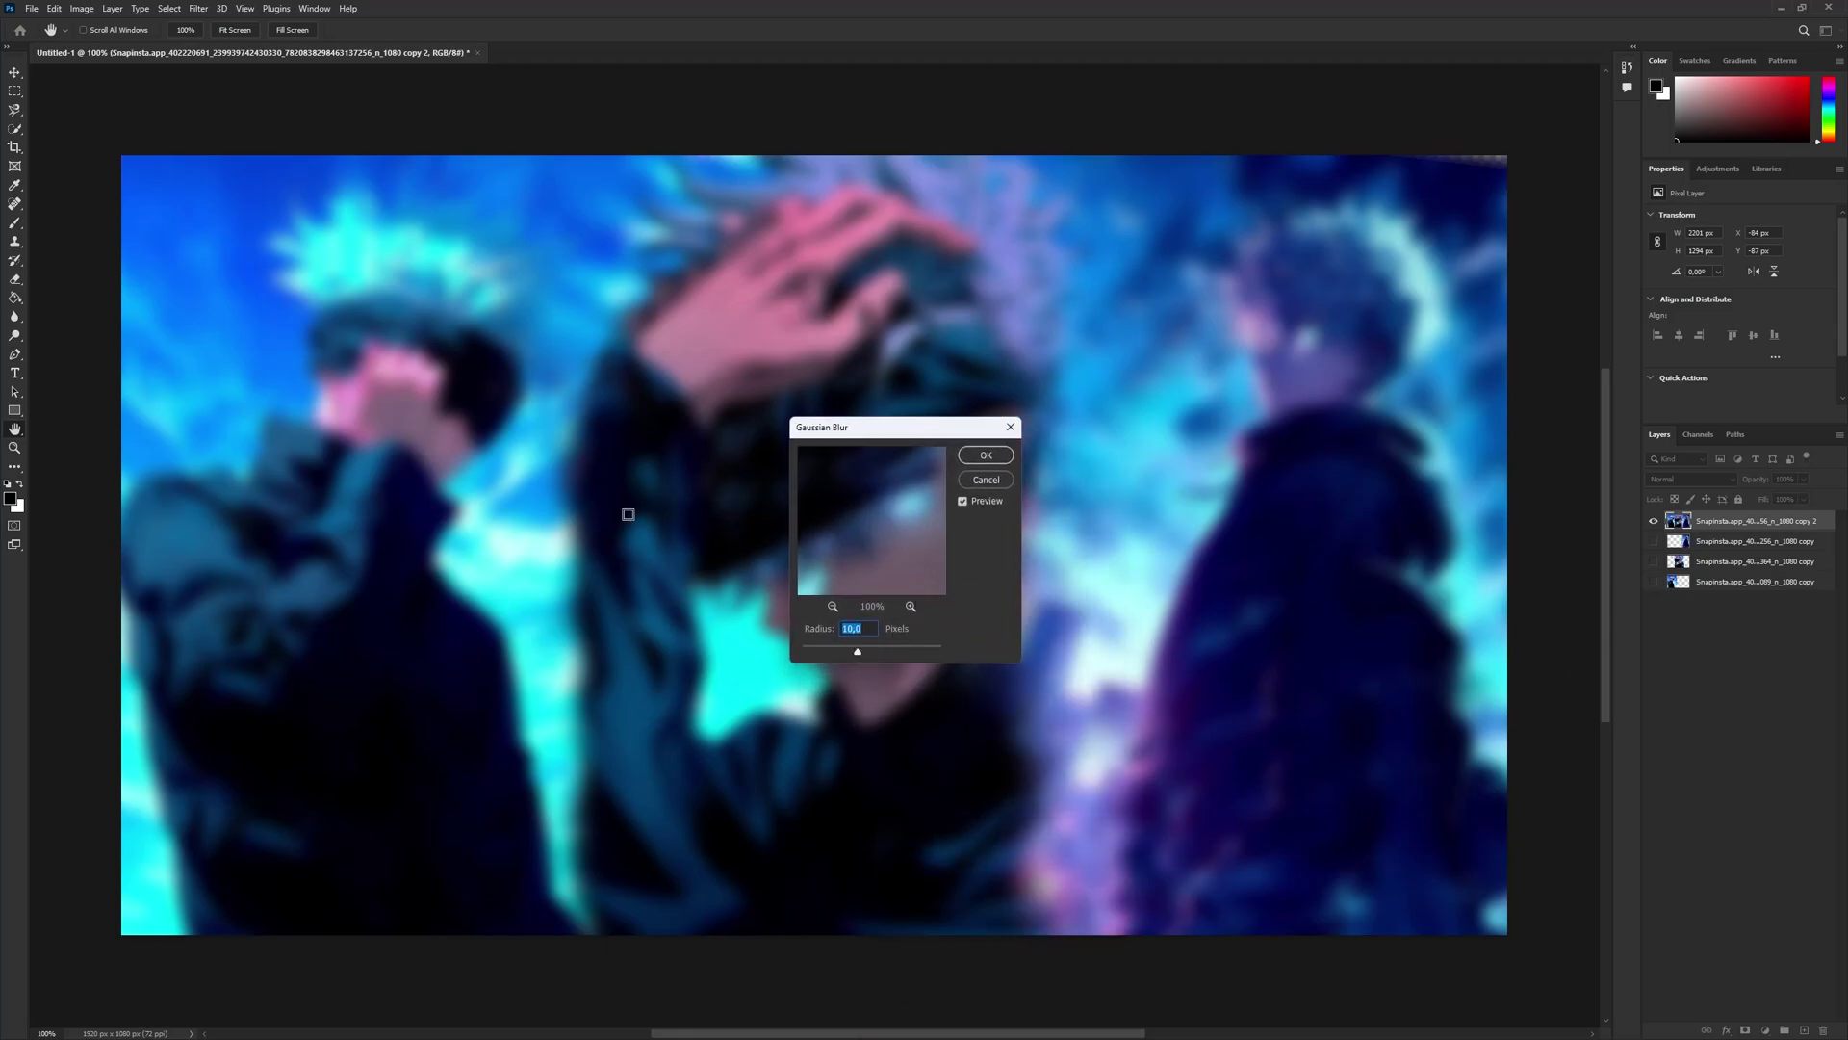
click(963, 501)
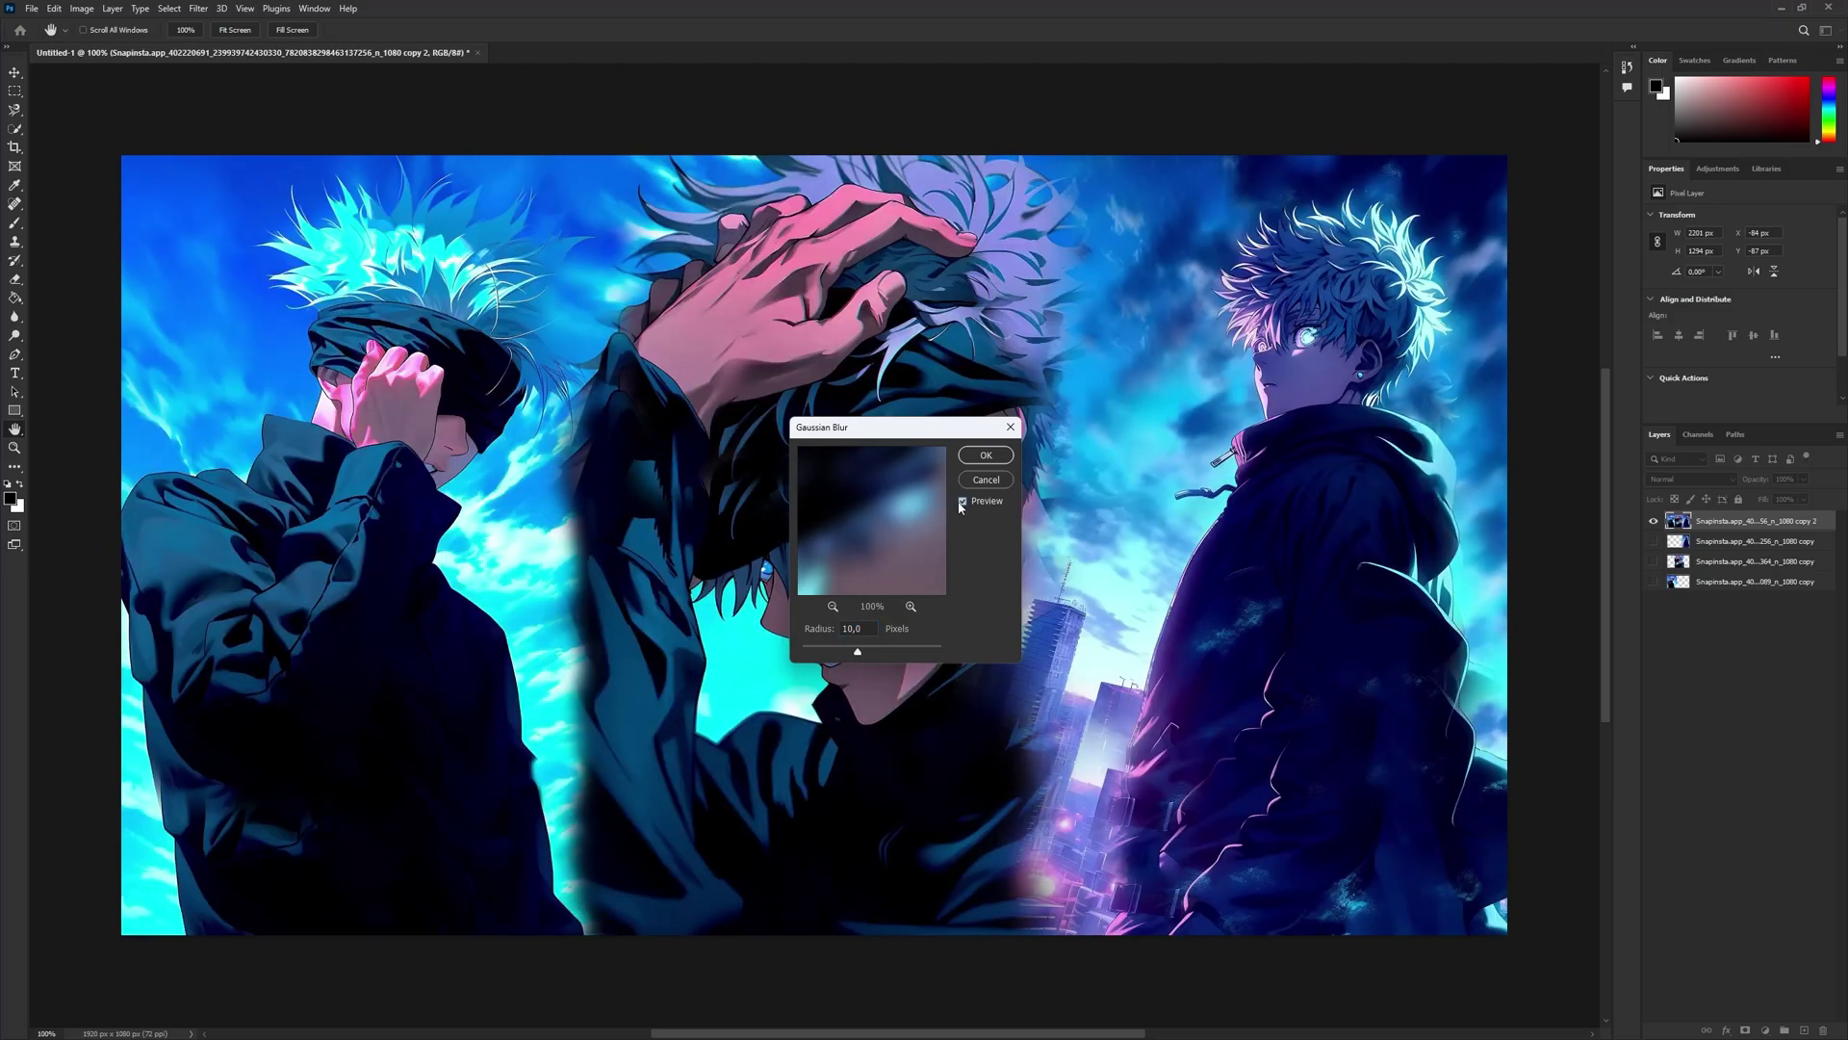
click(961, 504)
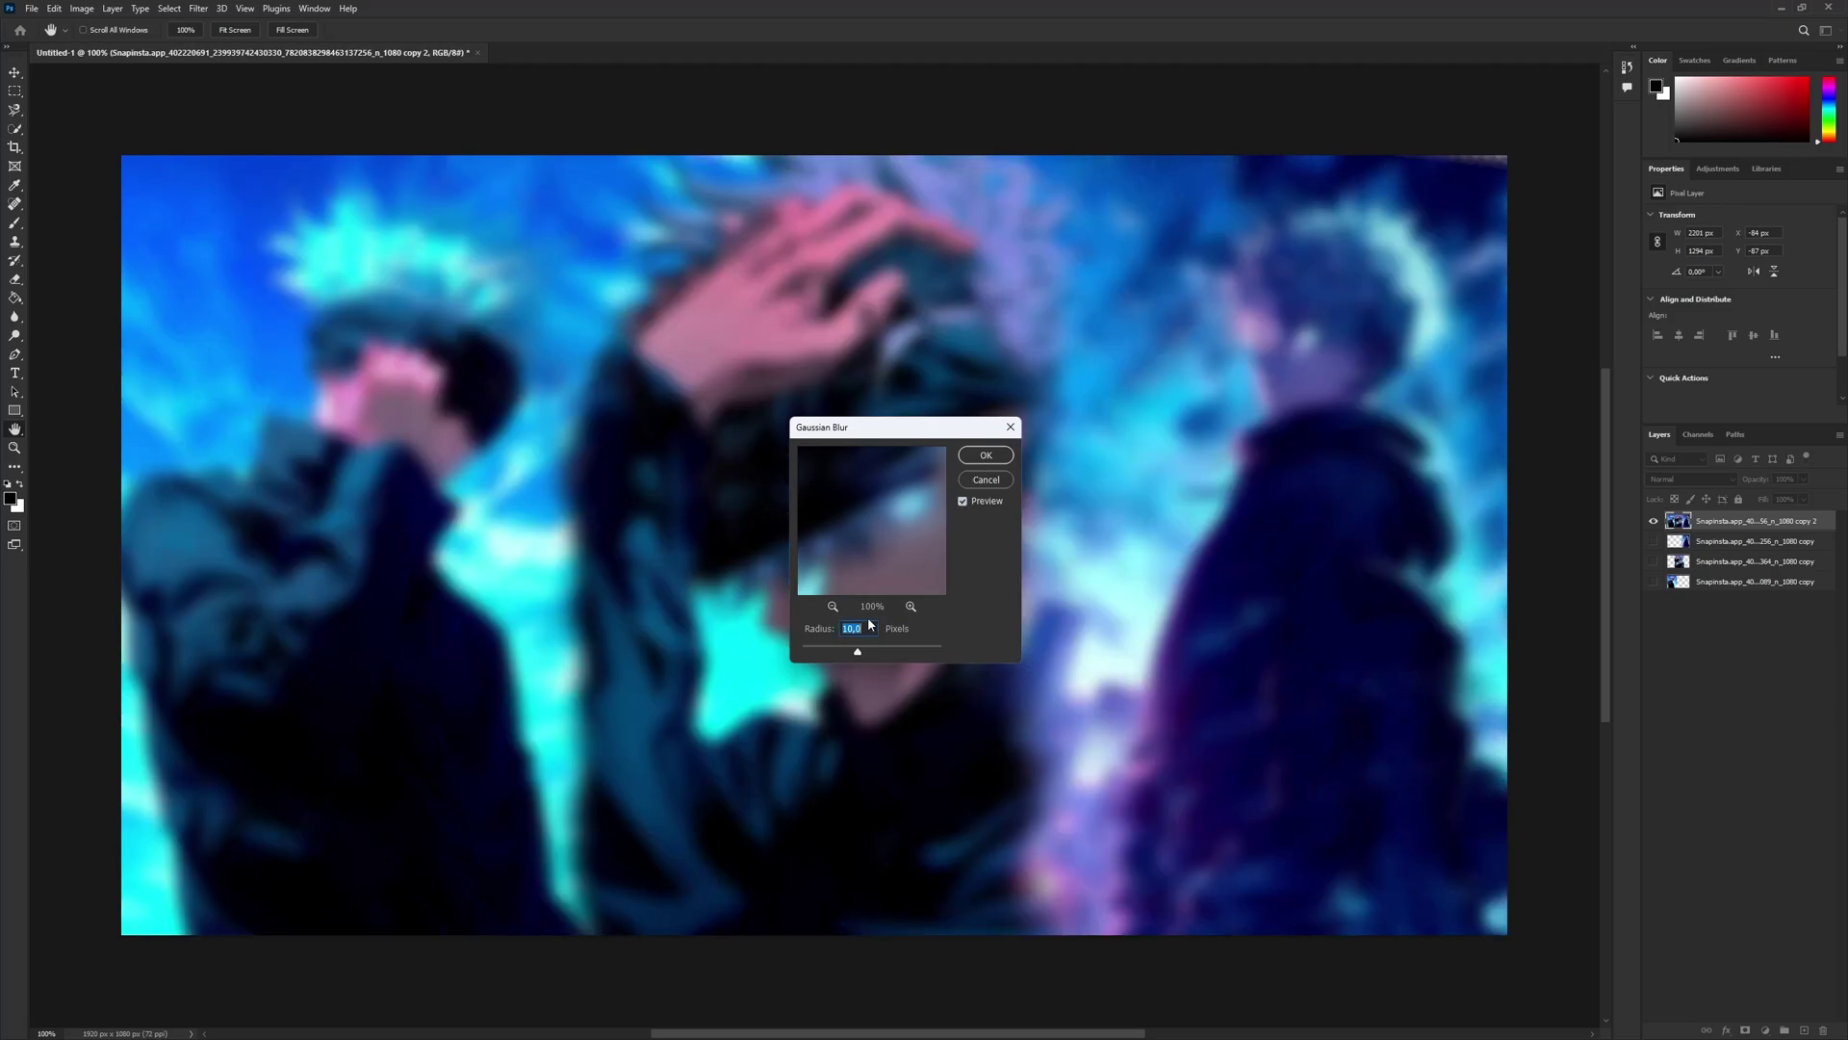
text(12)
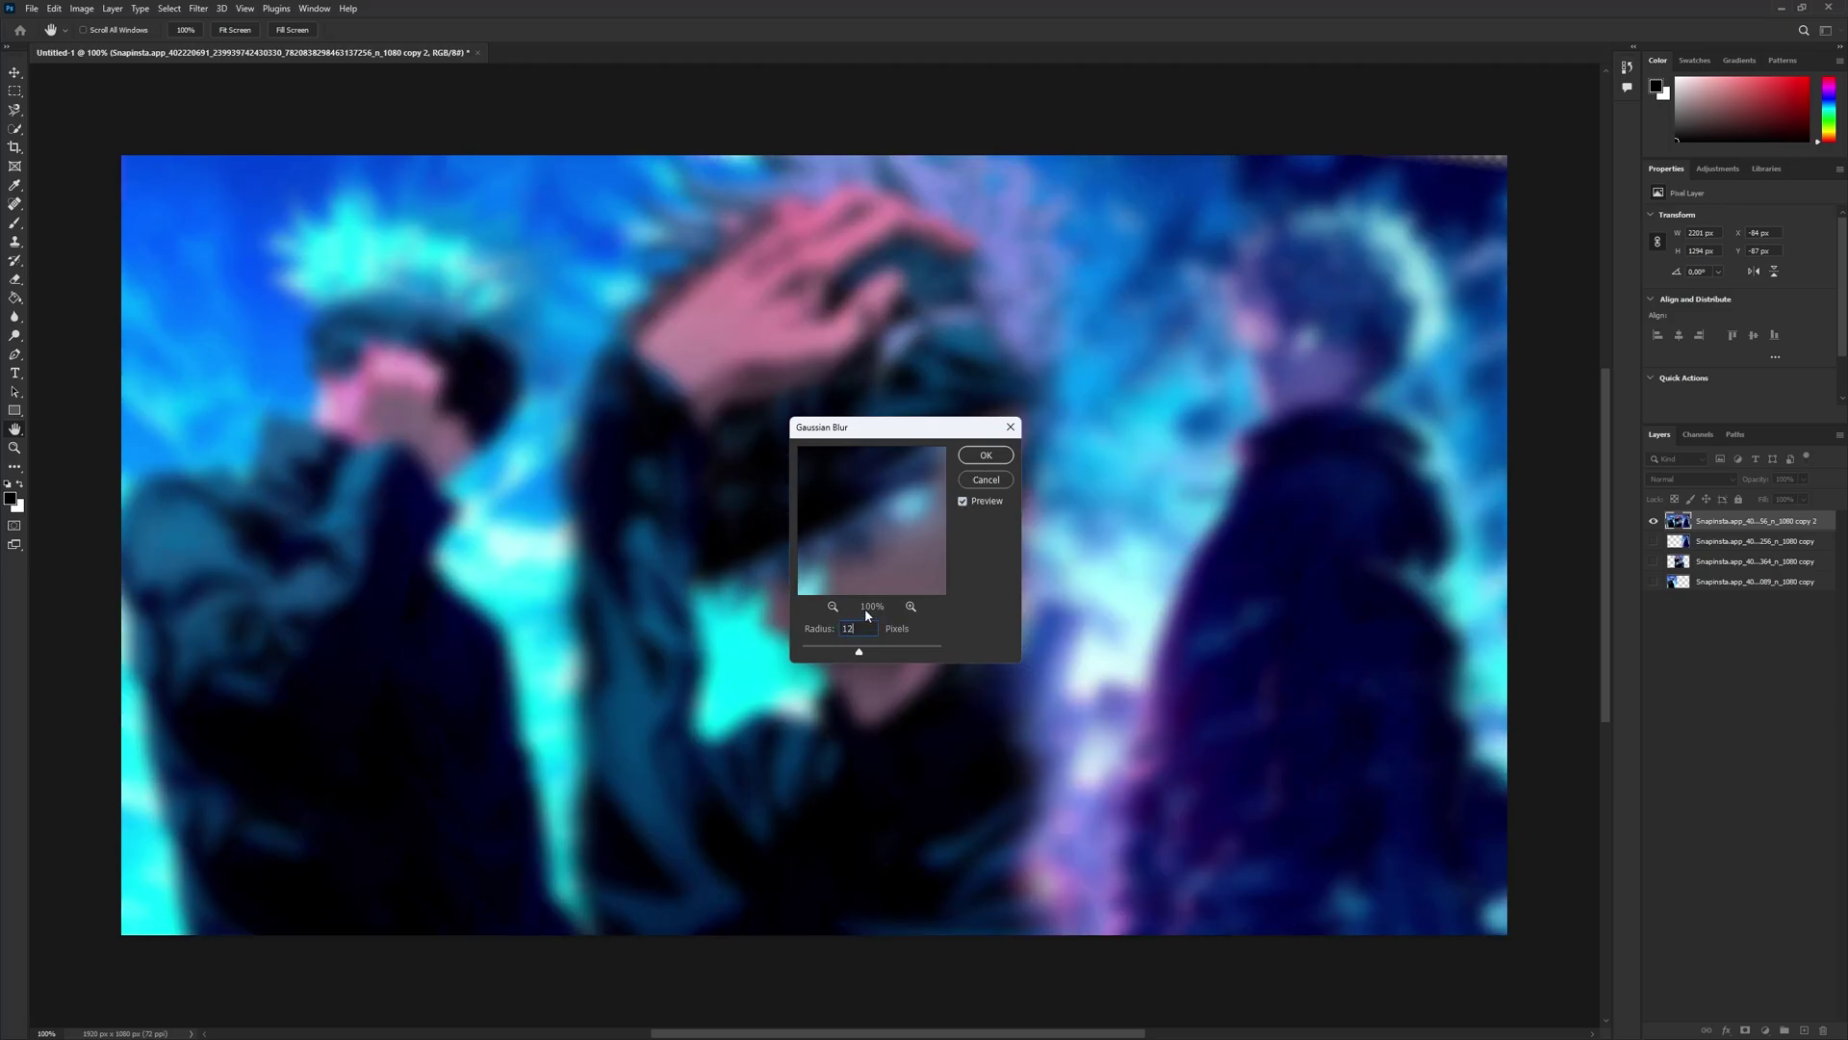
click(1001, 457)
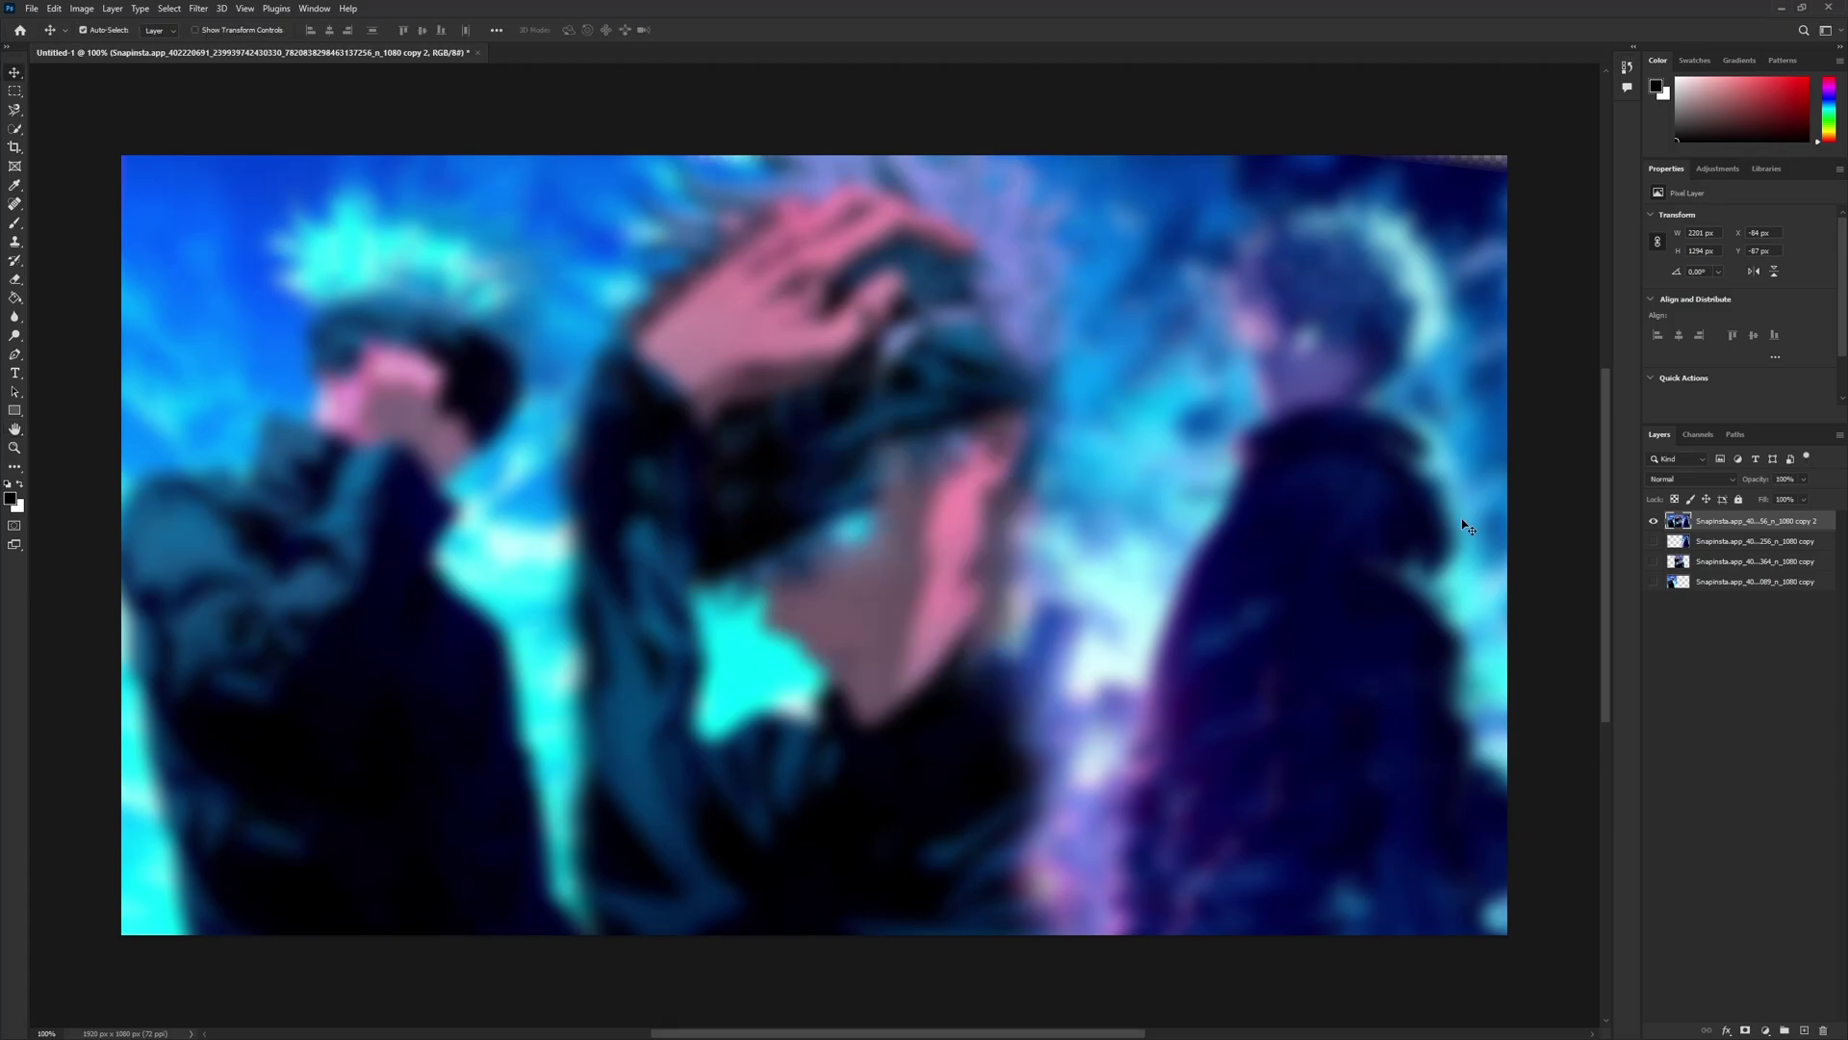
- Create a new layer and paint large soft black shadows over the upper corners and lower sides of the composite
click(1806, 1030)
key(b)
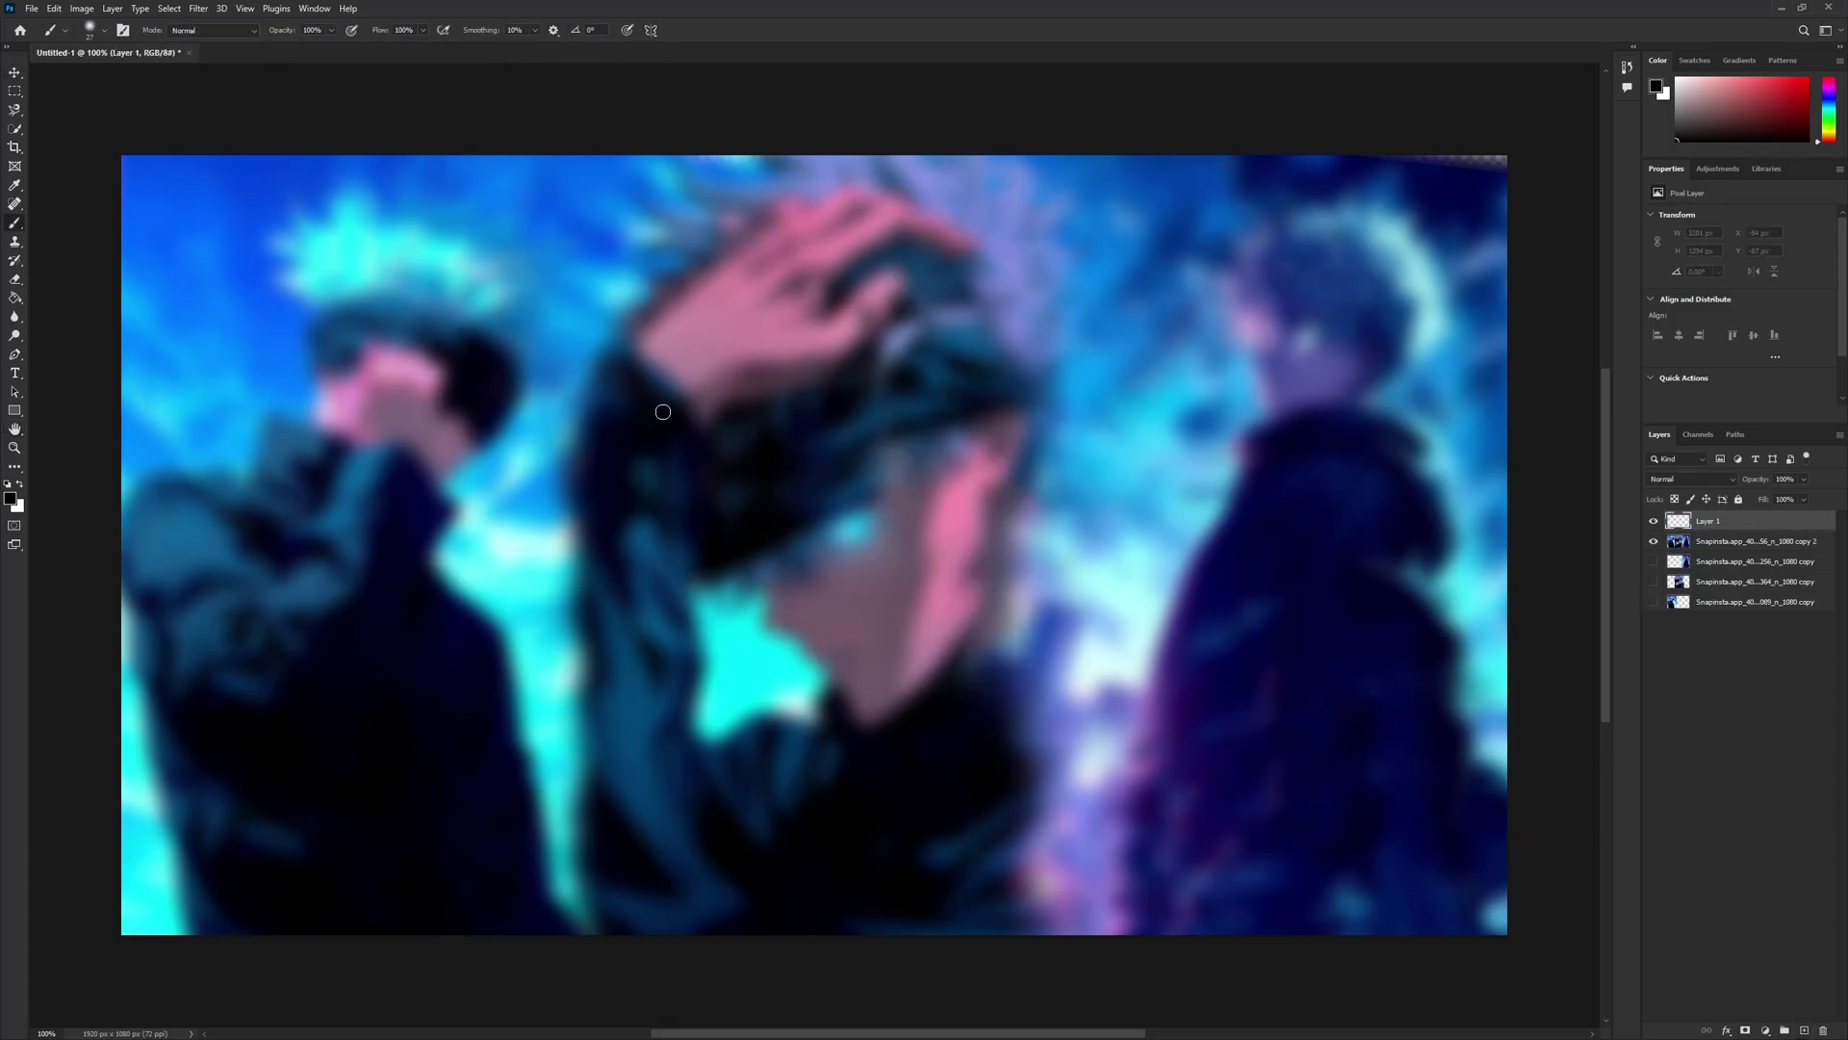
drag(644, 389, 727, 392)
drag(332, 294, 513, 294)
drag(217, 235, 279, 240)
drag(1285, 231, 1357, 240)
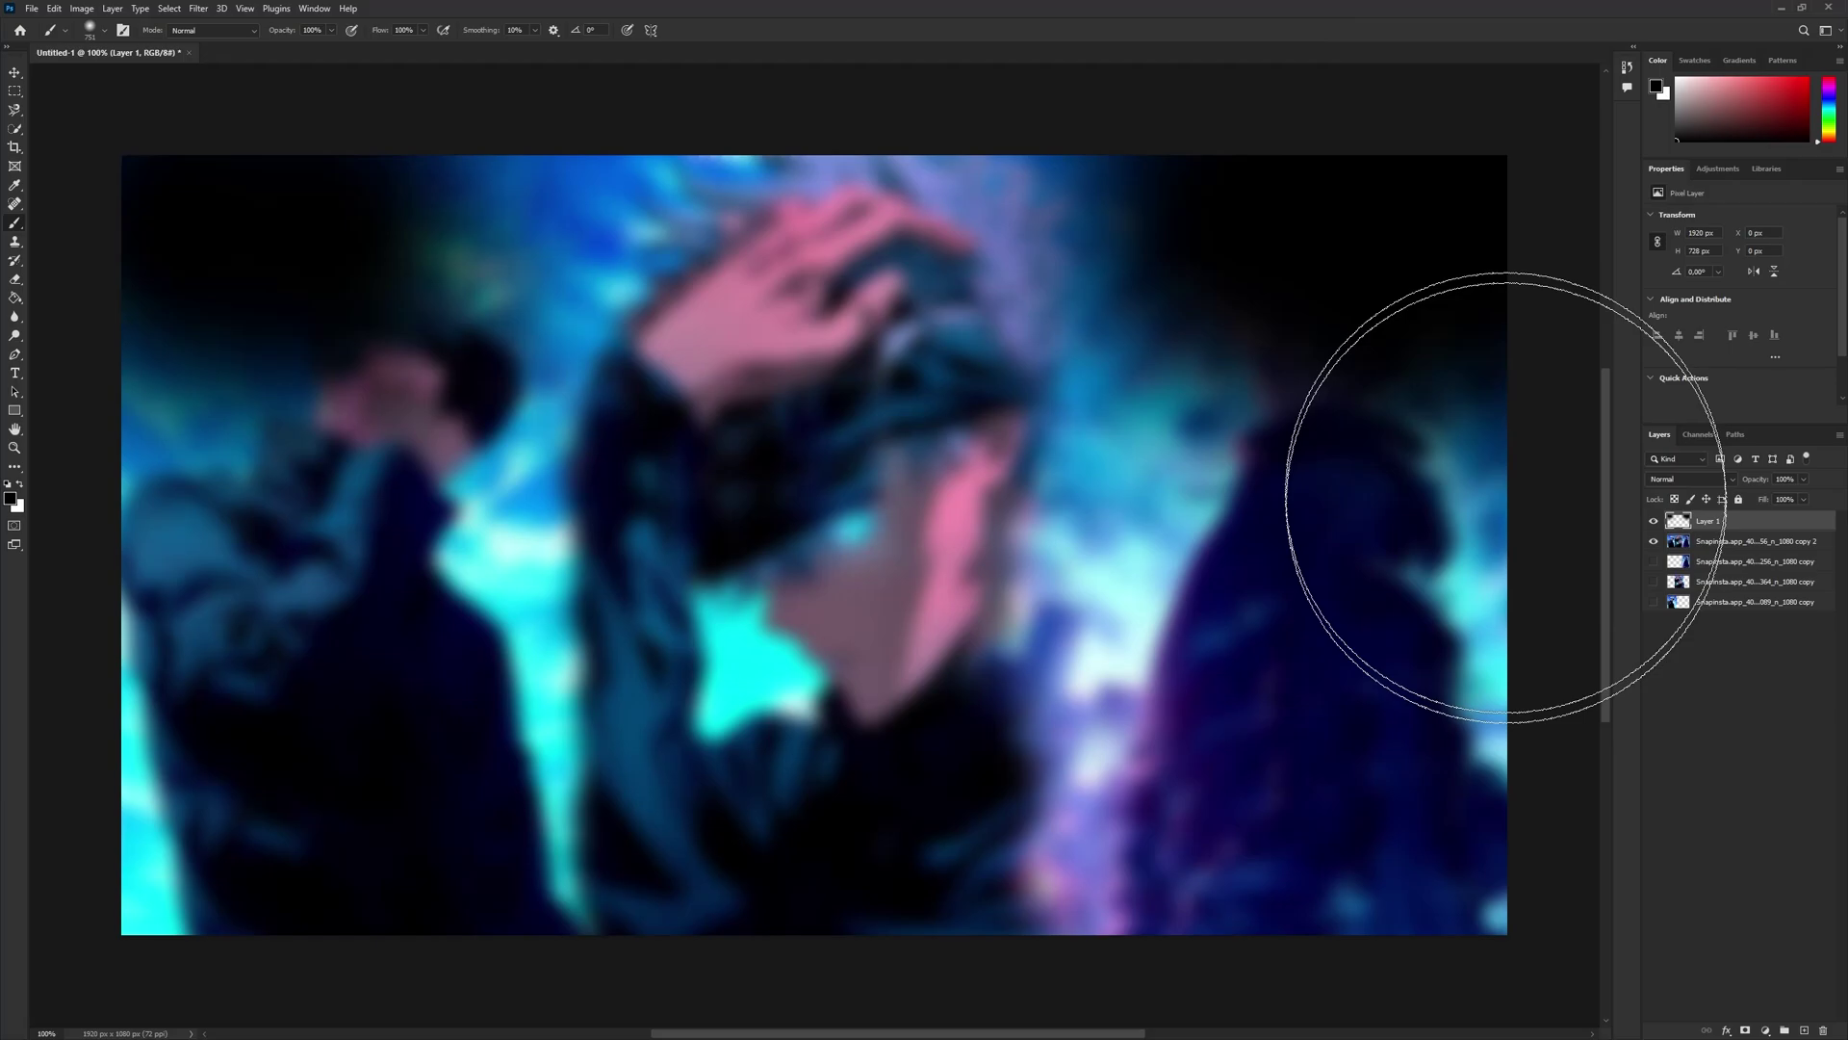
drag(1465, 488, 1372, 910)
drag(399, 777, 82, 825)
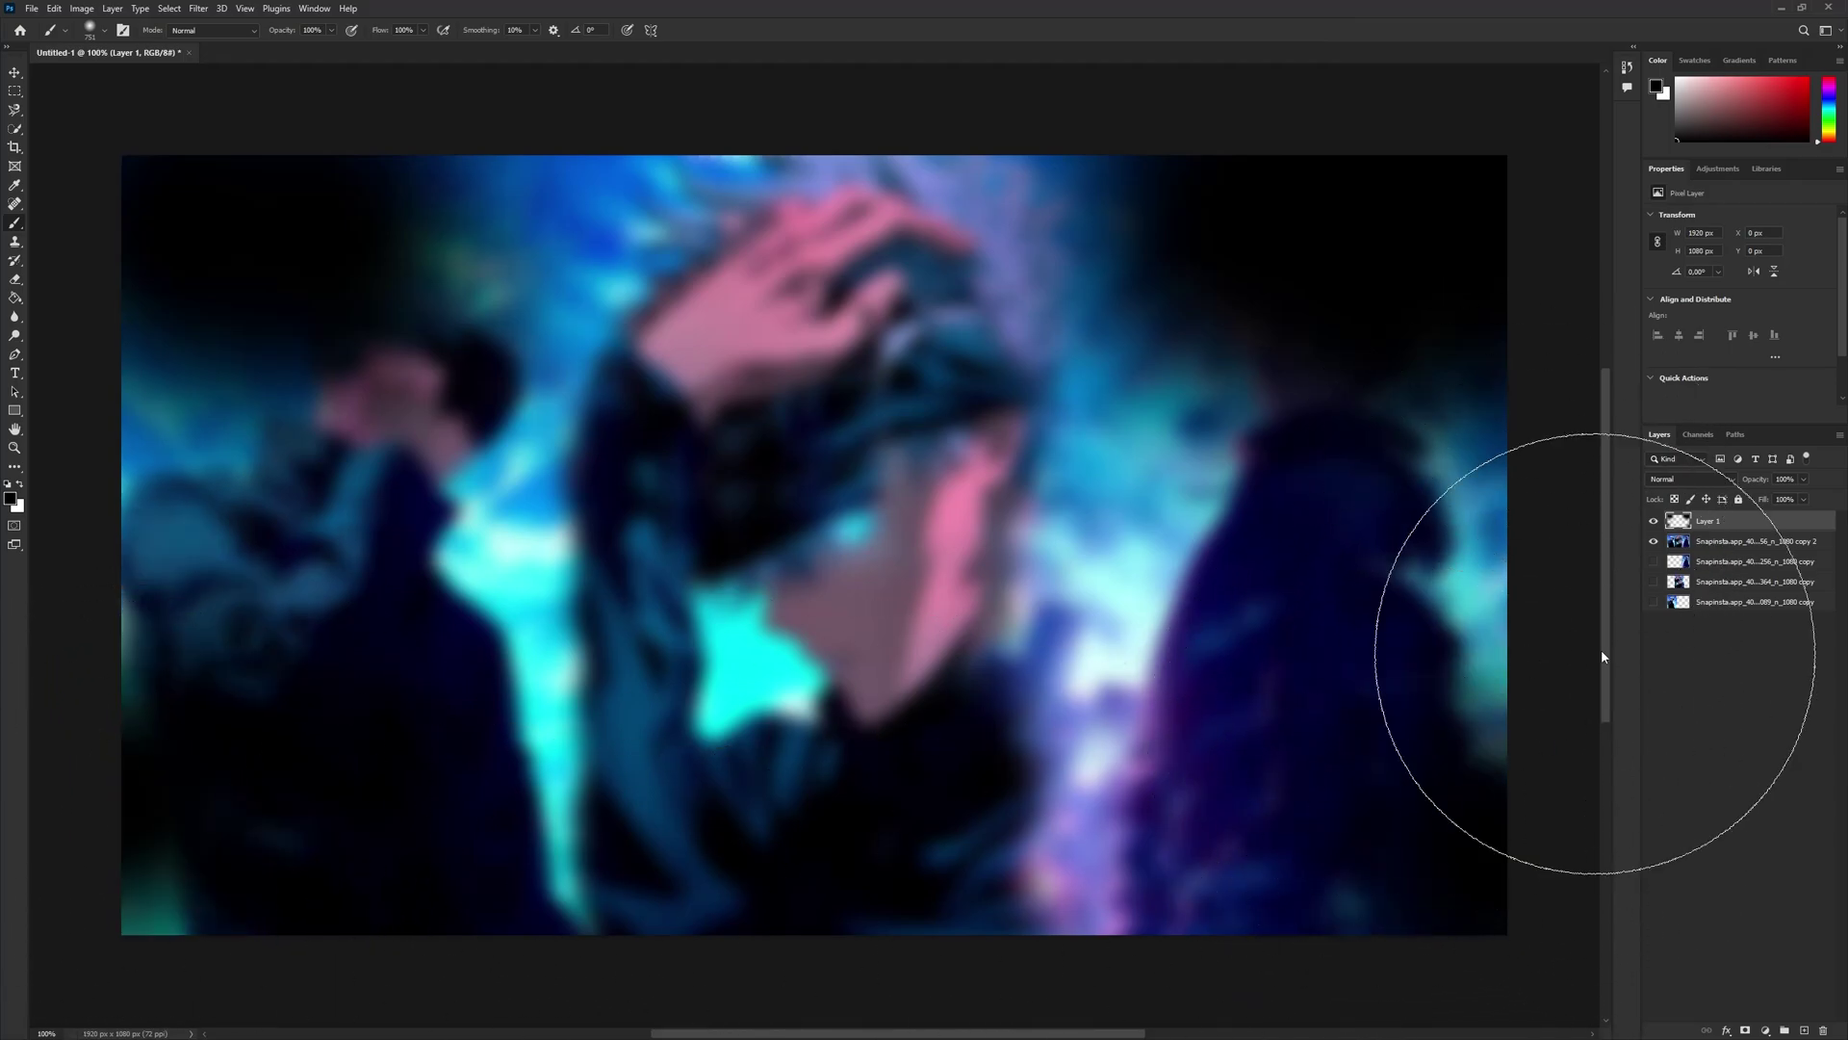
- Lower the shadow layer's opacity to about 60% and paint another soft black stroke across the upper part of the canvas
click(1706, 479)
click(1703, 489)
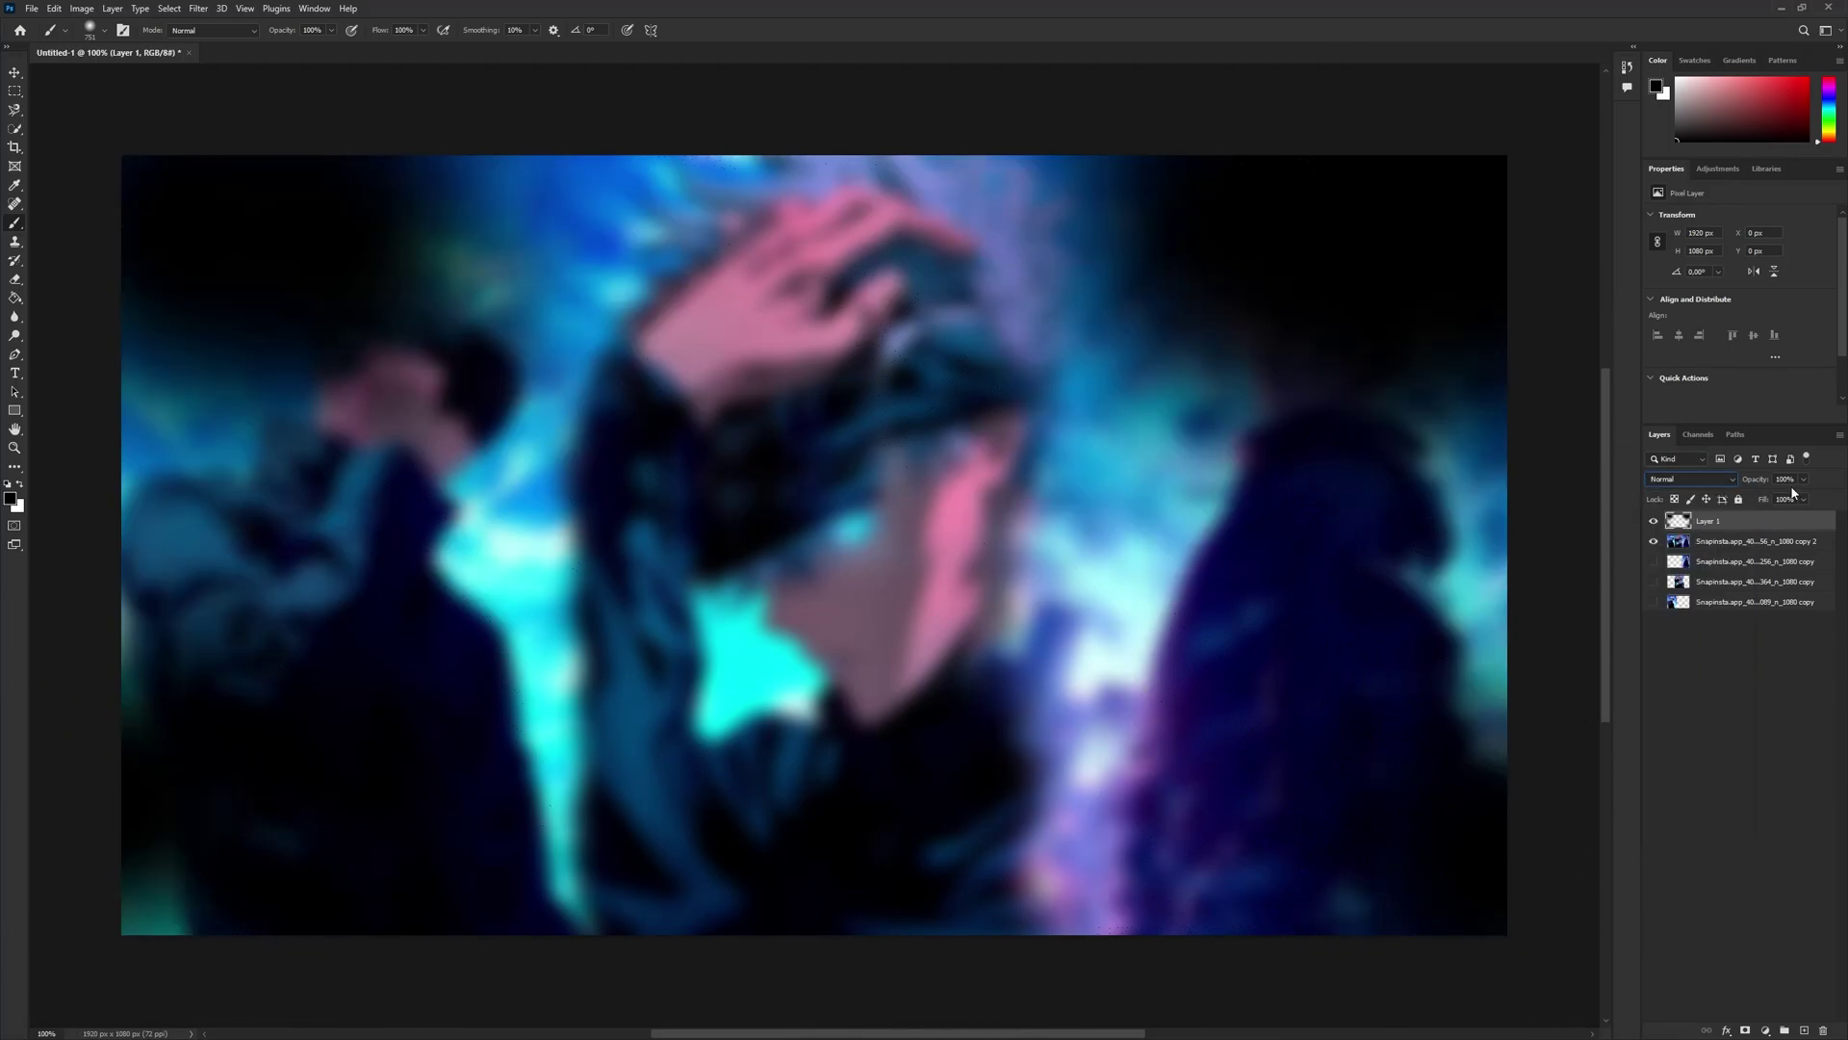
click(1803, 478)
drag(1785, 491, 1778, 495)
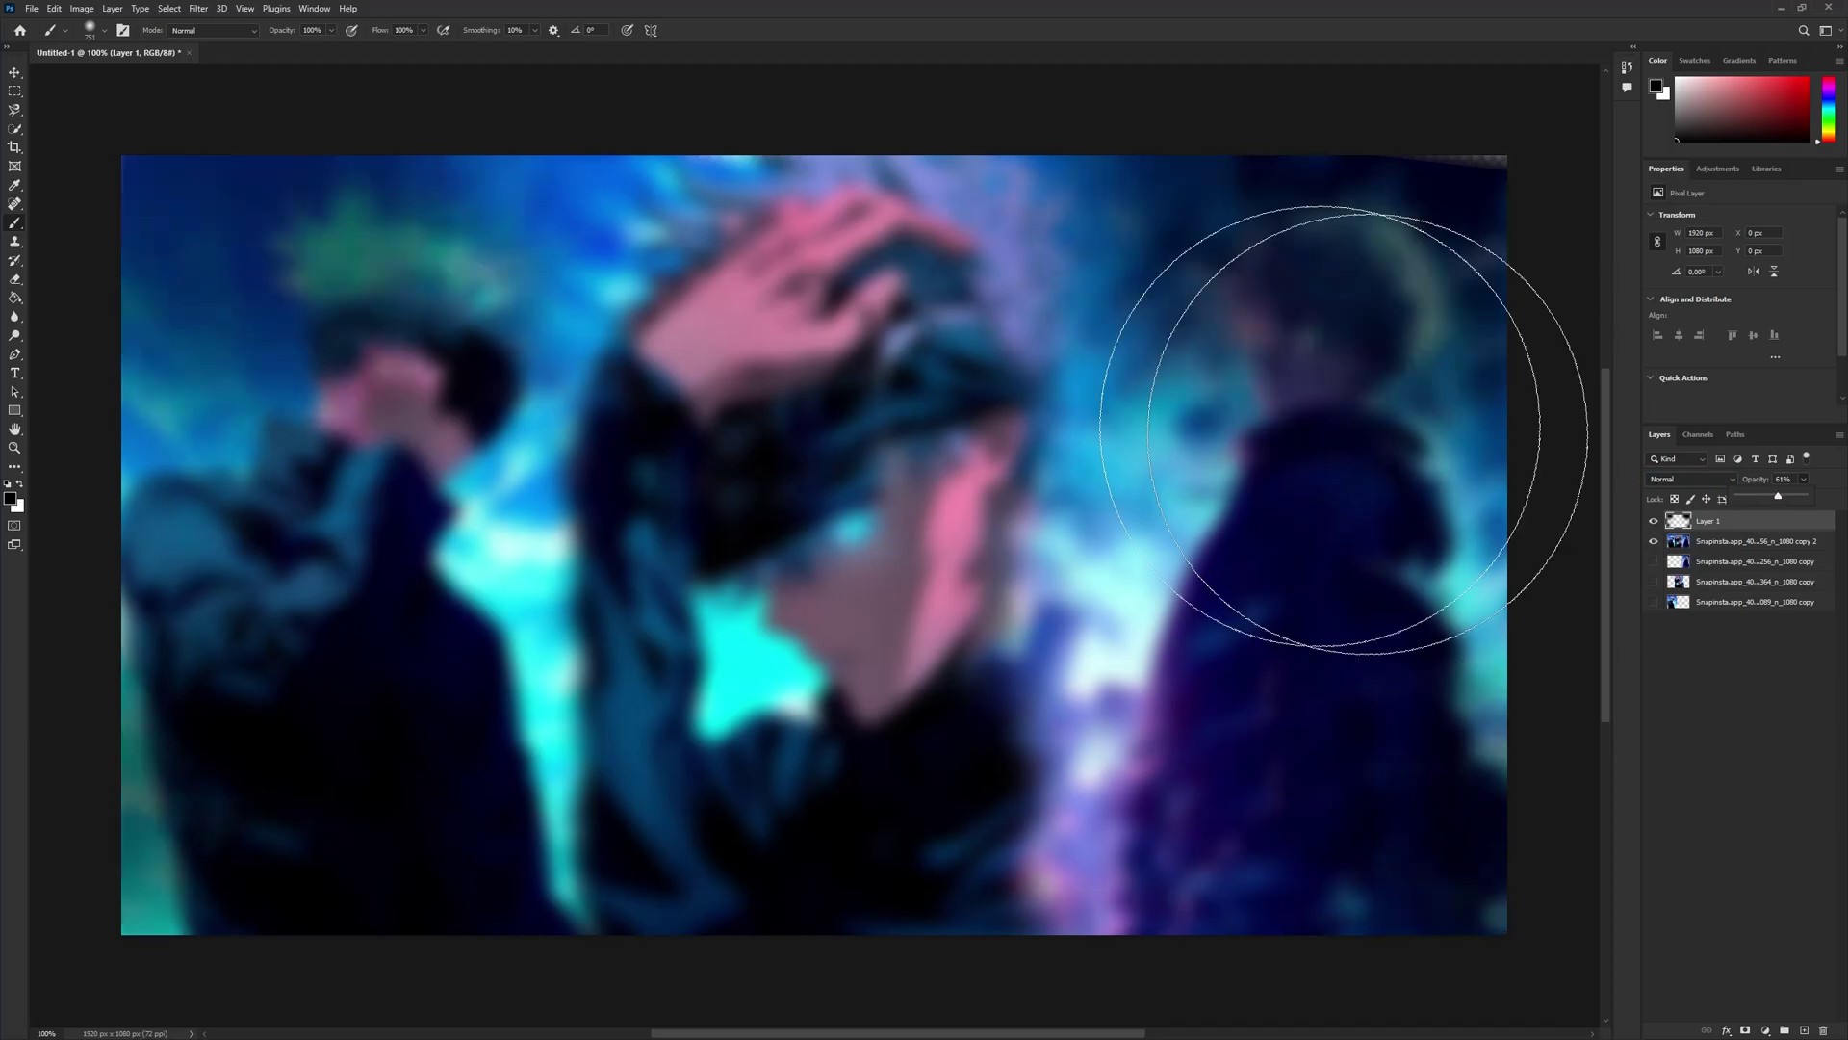
mouse_move(623, 190)
mouse_down()
mouse_move(1065, 232)
mouse_move(996, 692)
mouse_move(1168, 1024)
mouse_move(647, 920)
mouse_move(393, 359)
mouse_move(67, 214)
mouse_up()
click(14, 72)
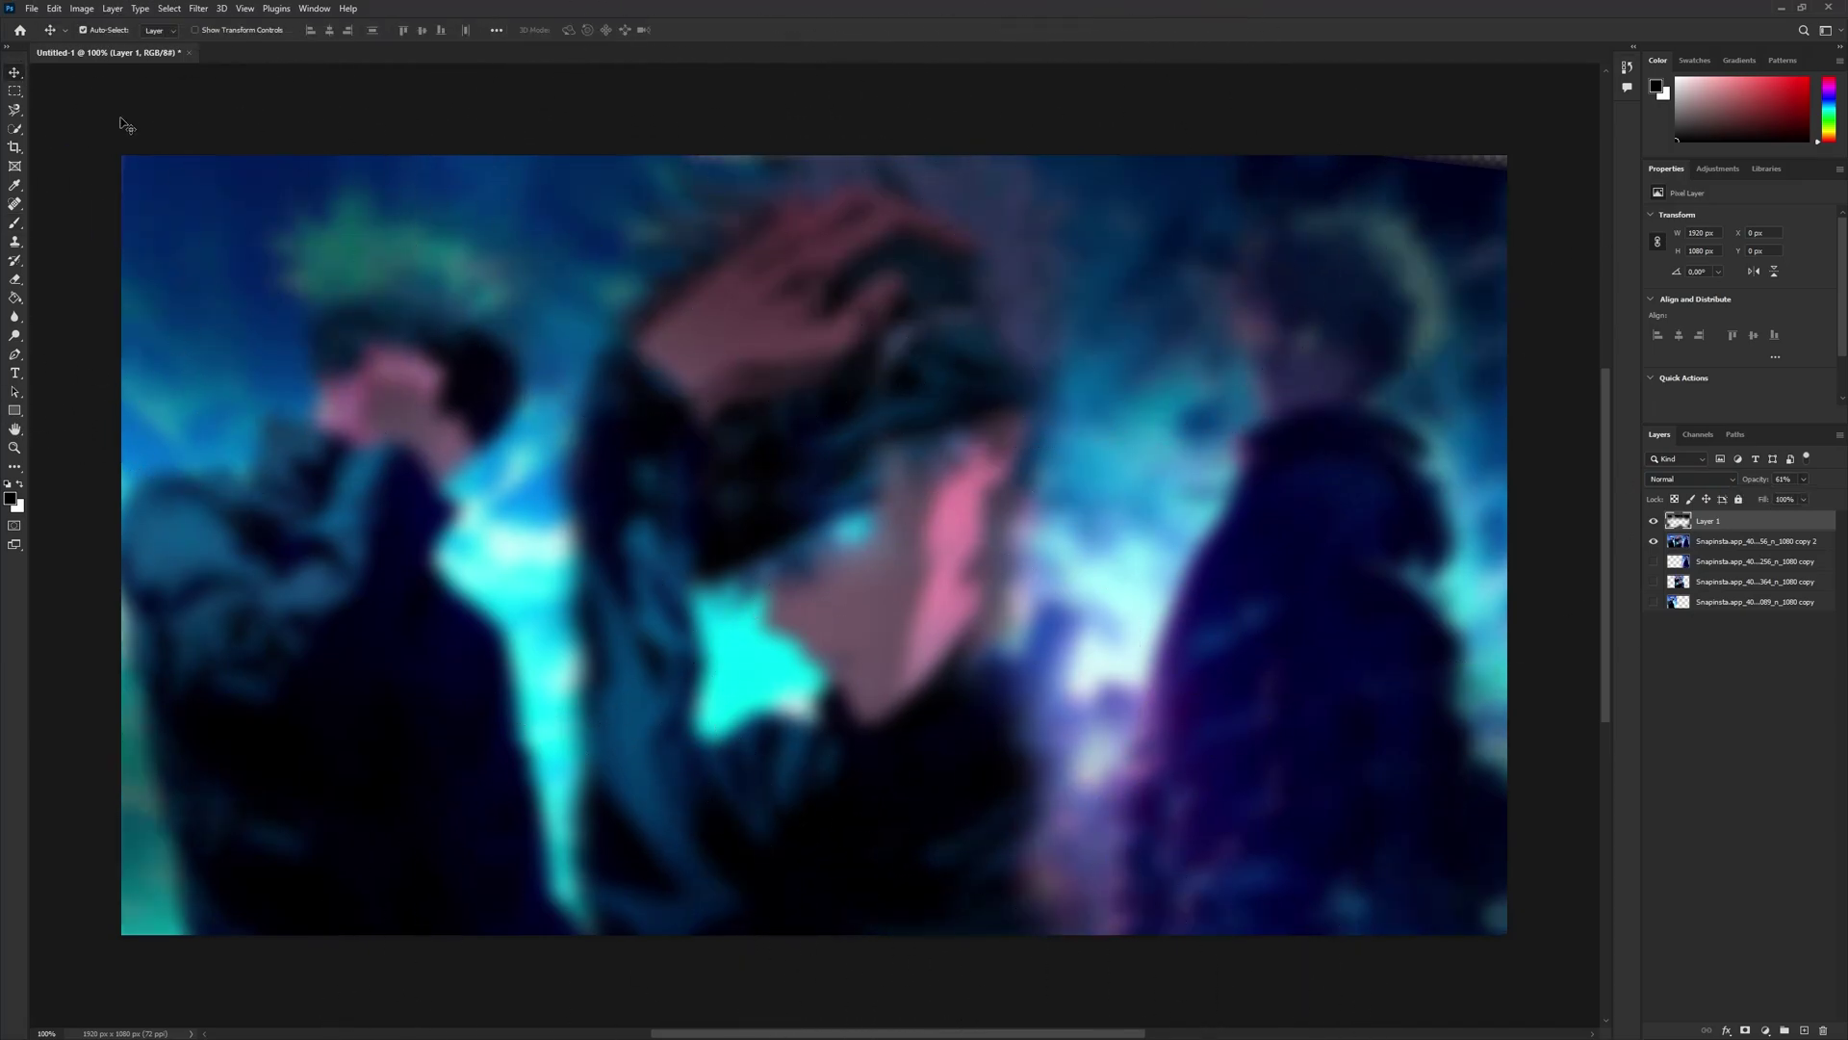
- Hide the painted shadow layer and select the blurred composite layer beneath it
click(1653, 520)
click(1653, 541)
click(1653, 541)
click(1721, 543)
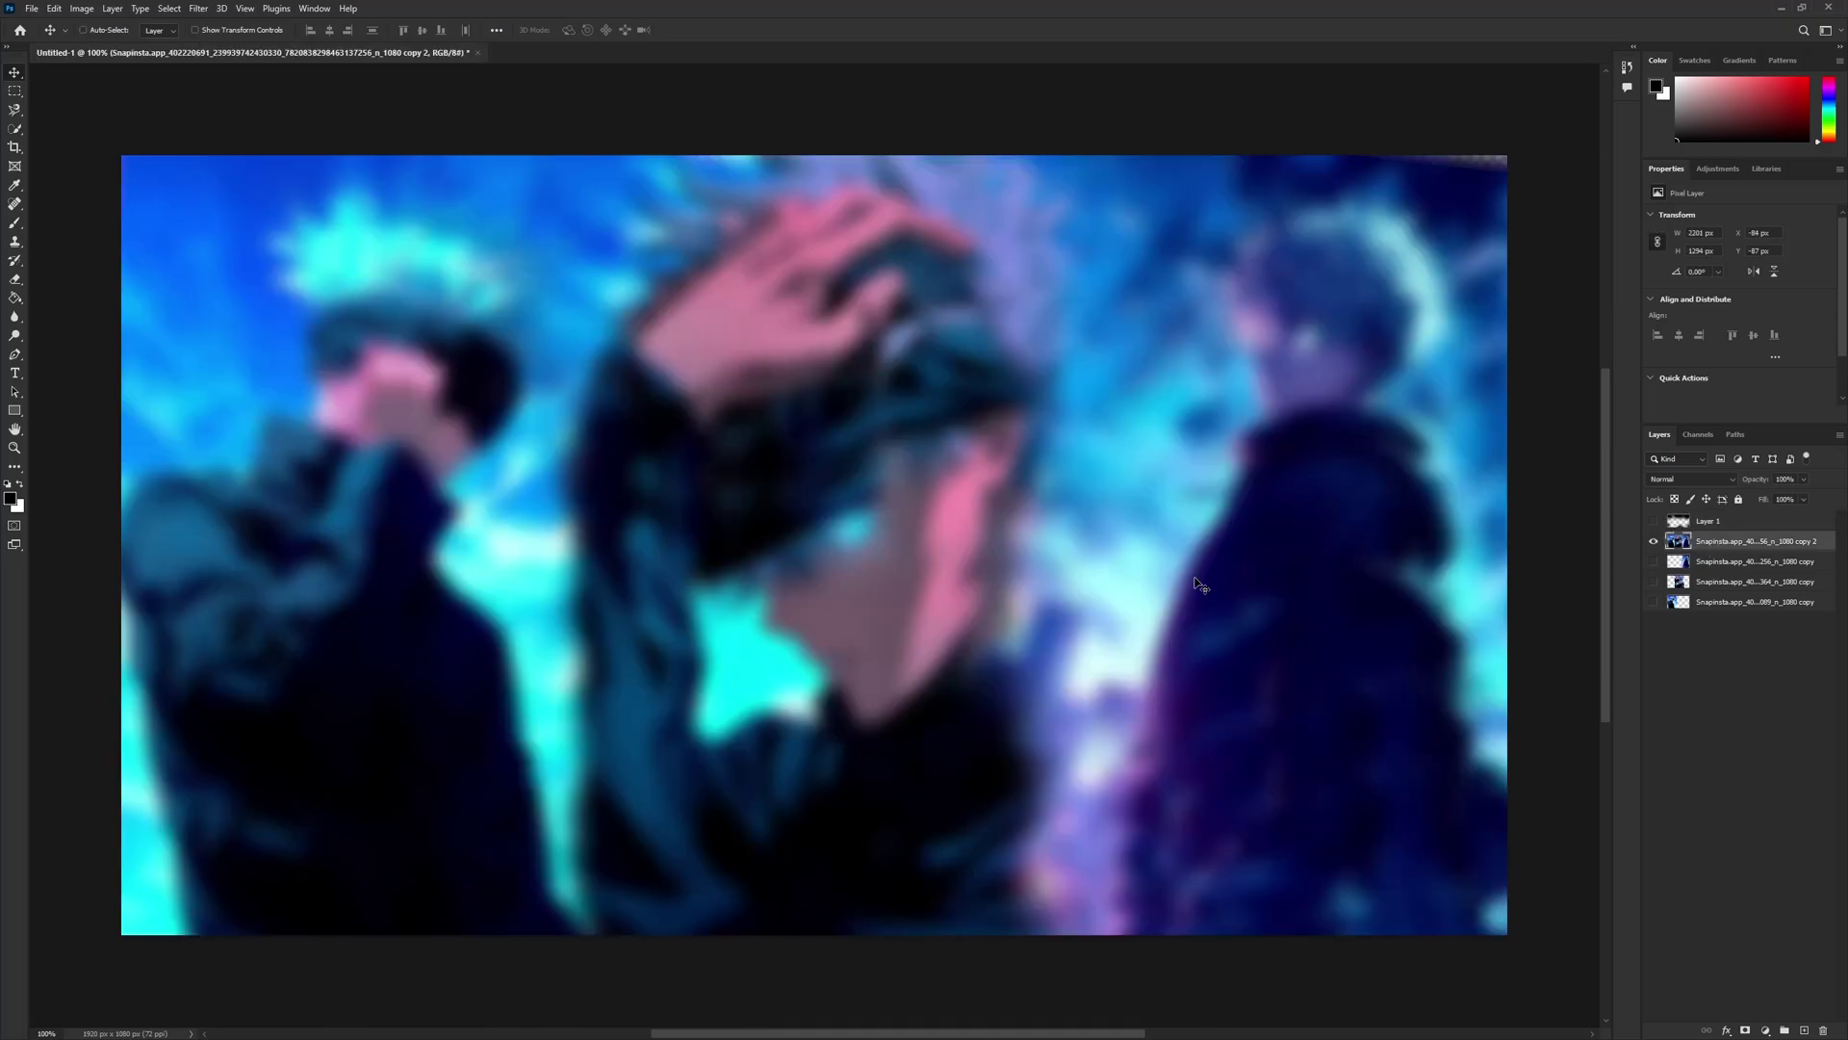
- Enlarge the blurred composite layer to about 103% so it fully covers the canvas corners
key(ctrl+t)
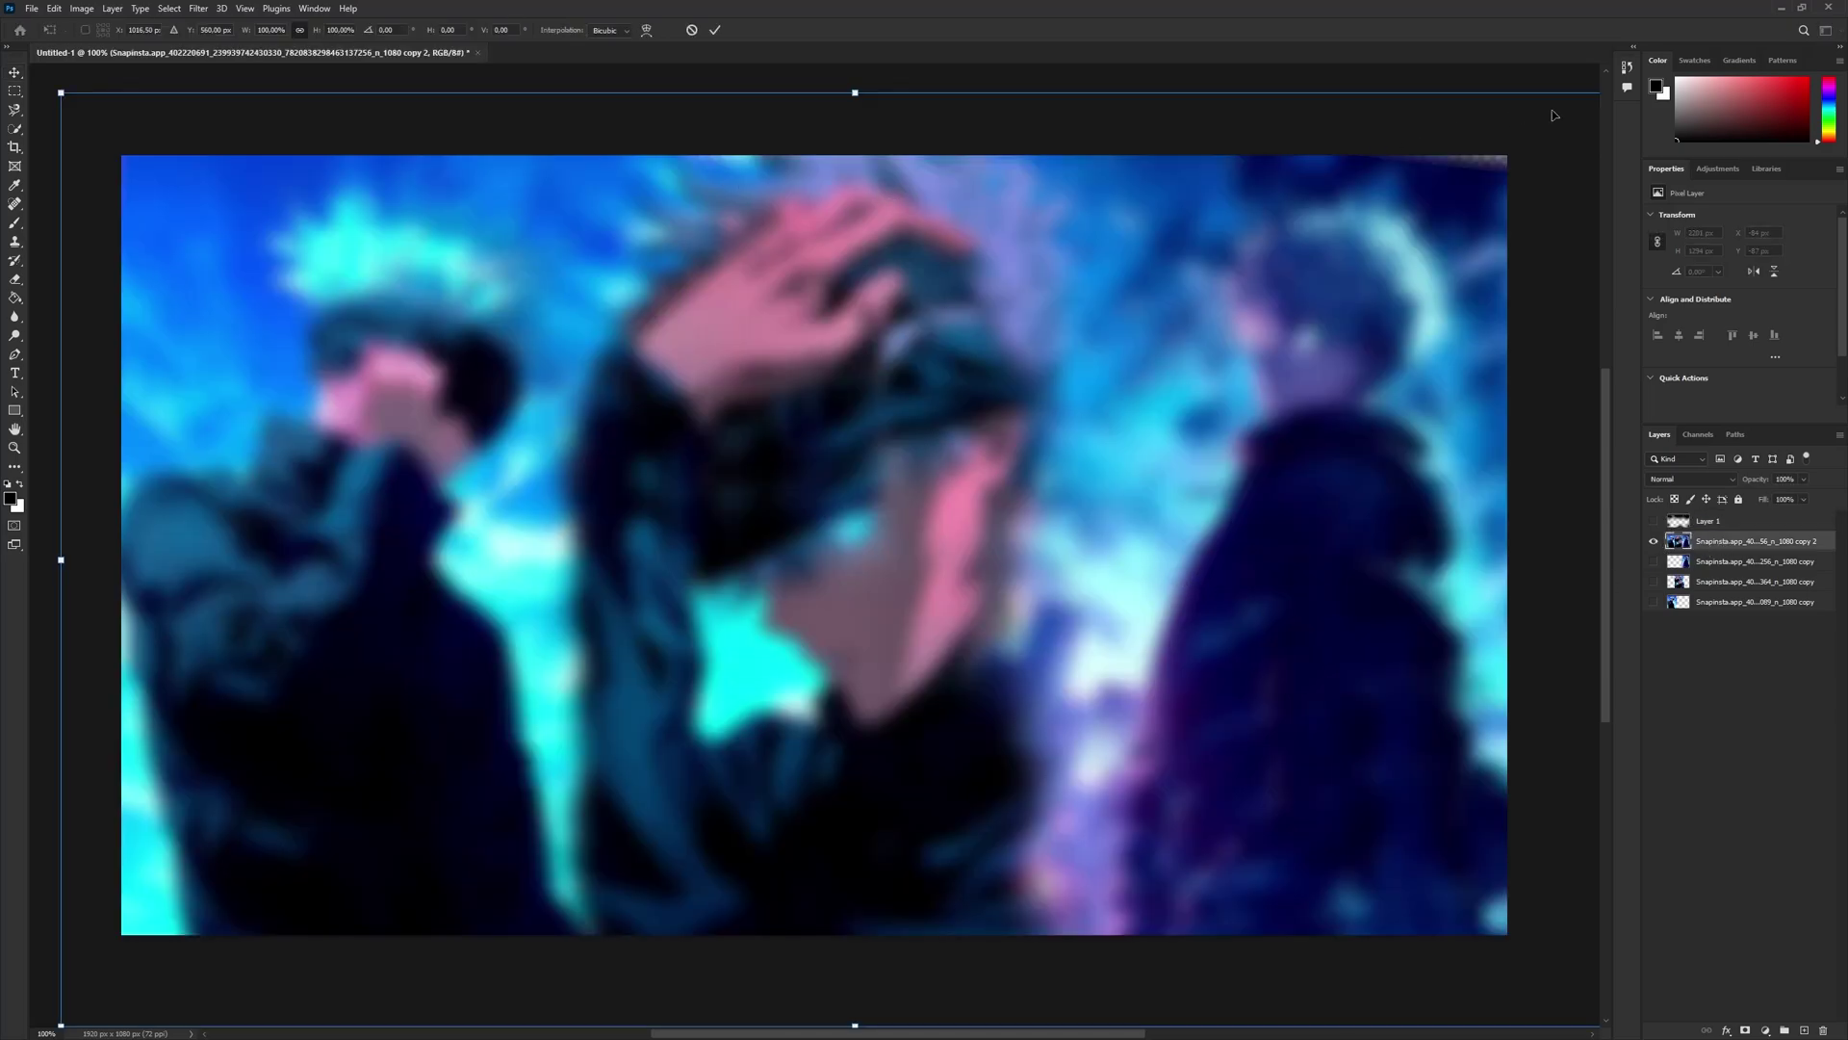
scroll(991, 378, down, 3)
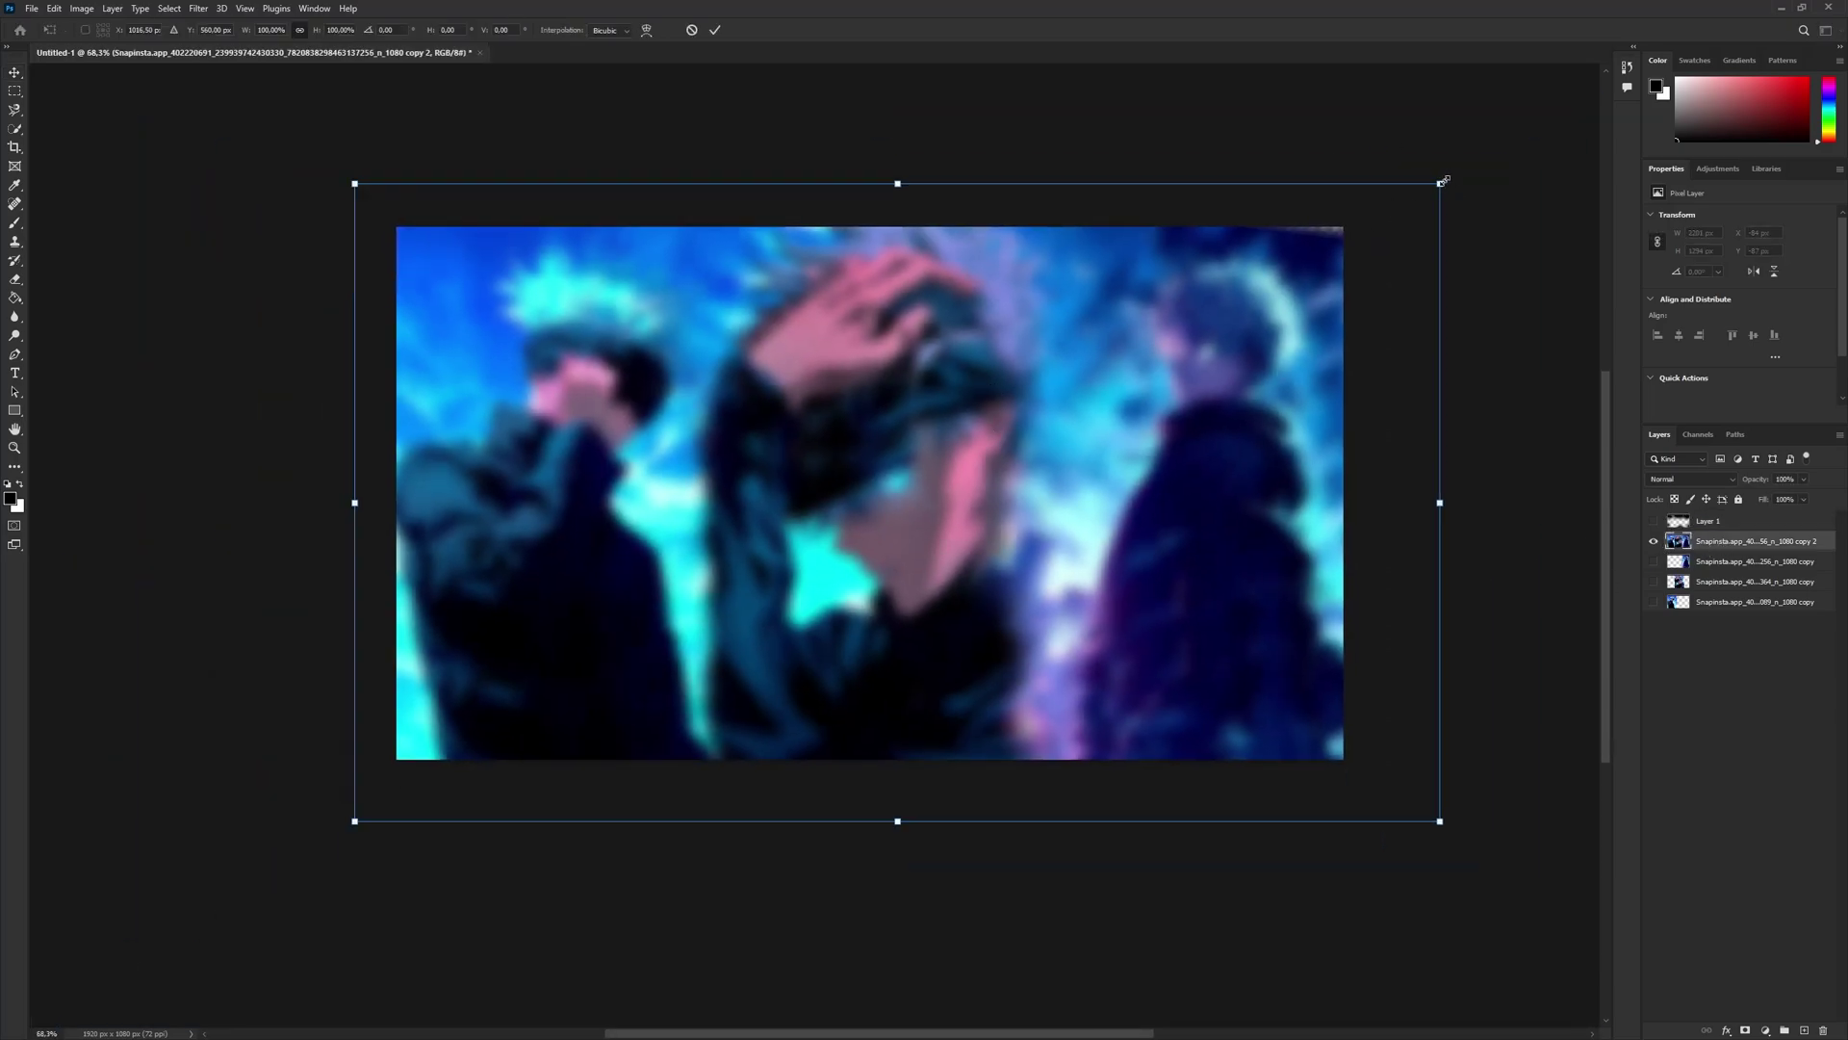
drag(1441, 181, 1459, 173)
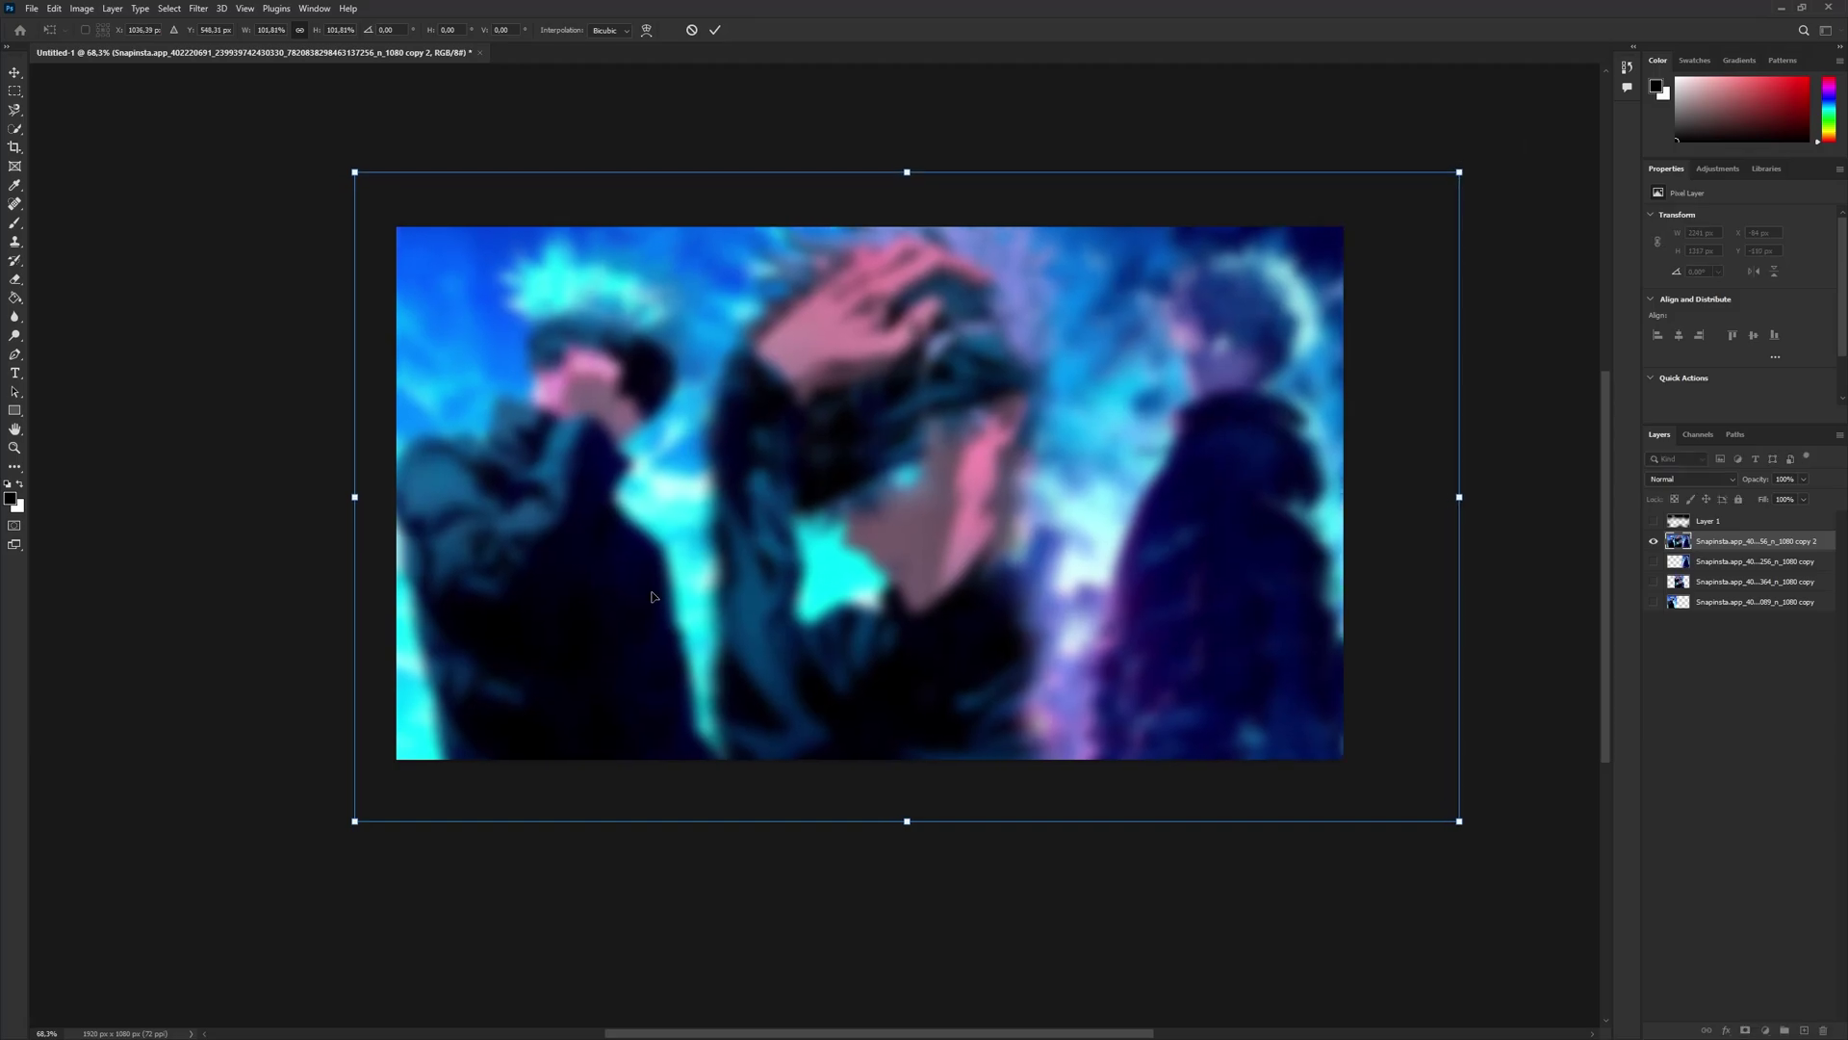
drag(354, 825, 341, 825)
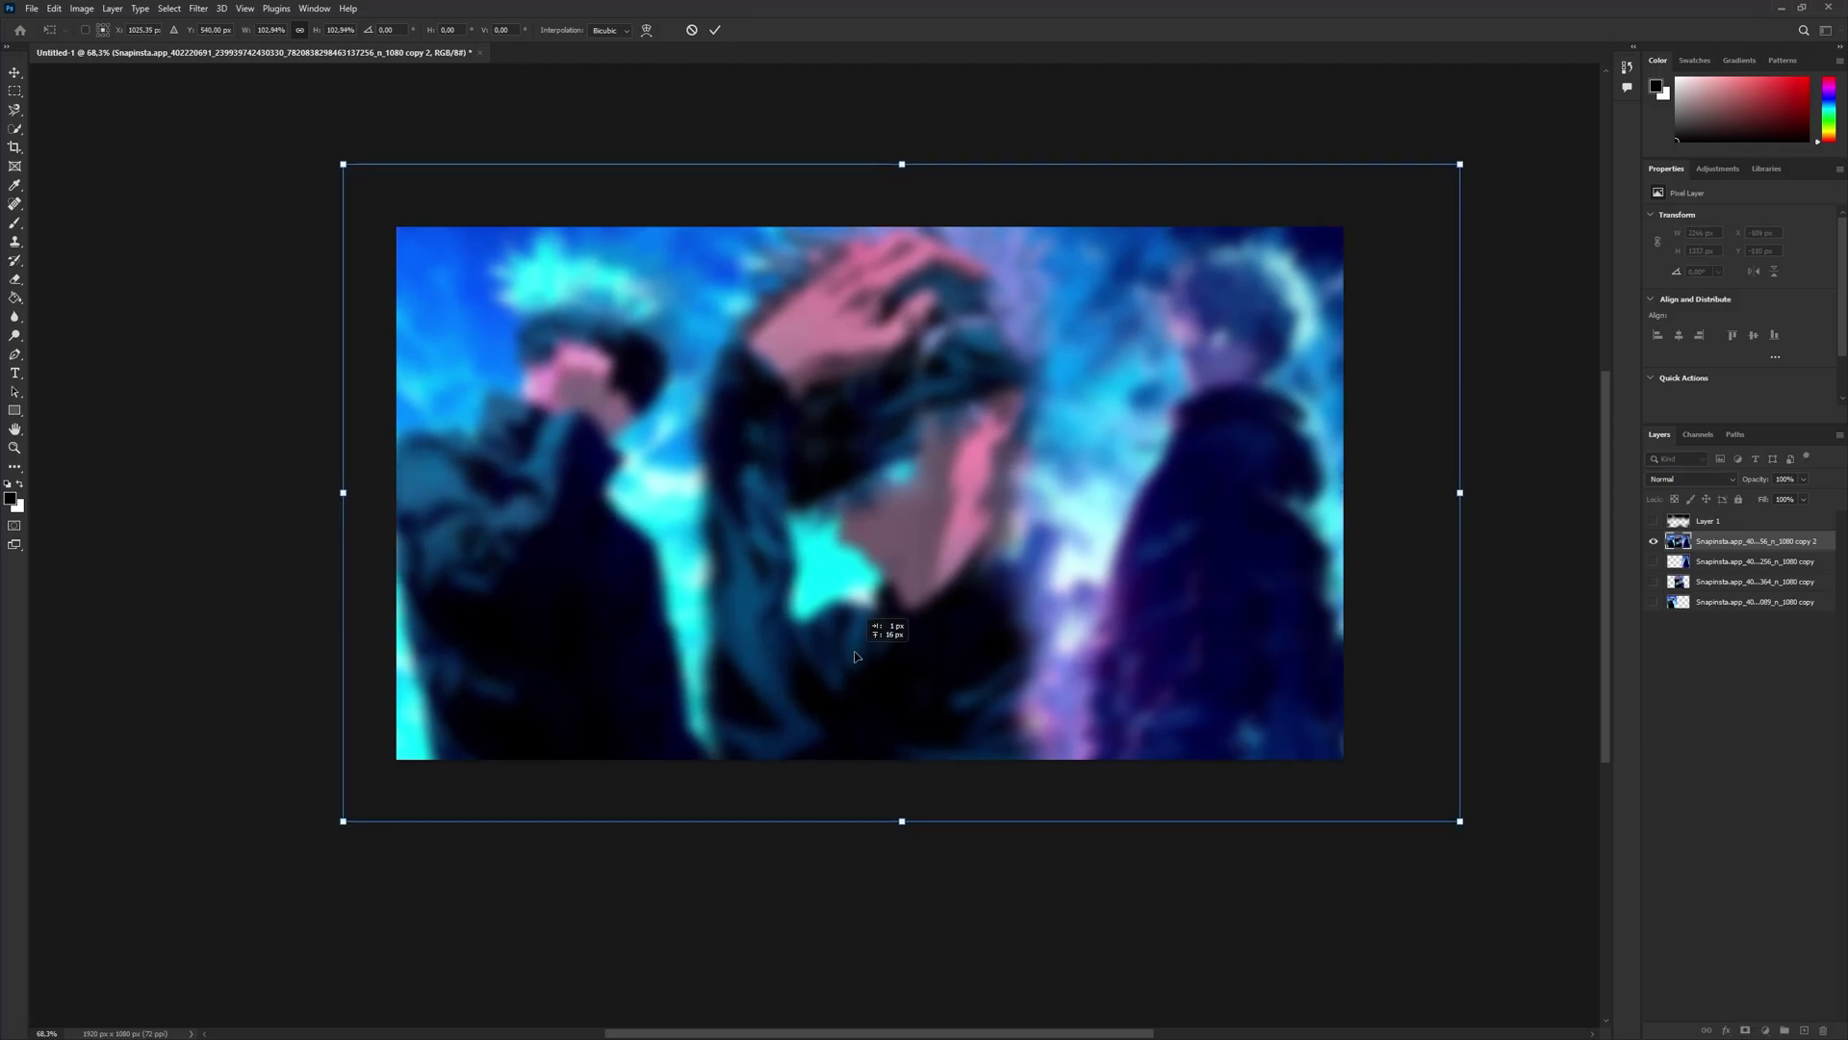
key(Return)
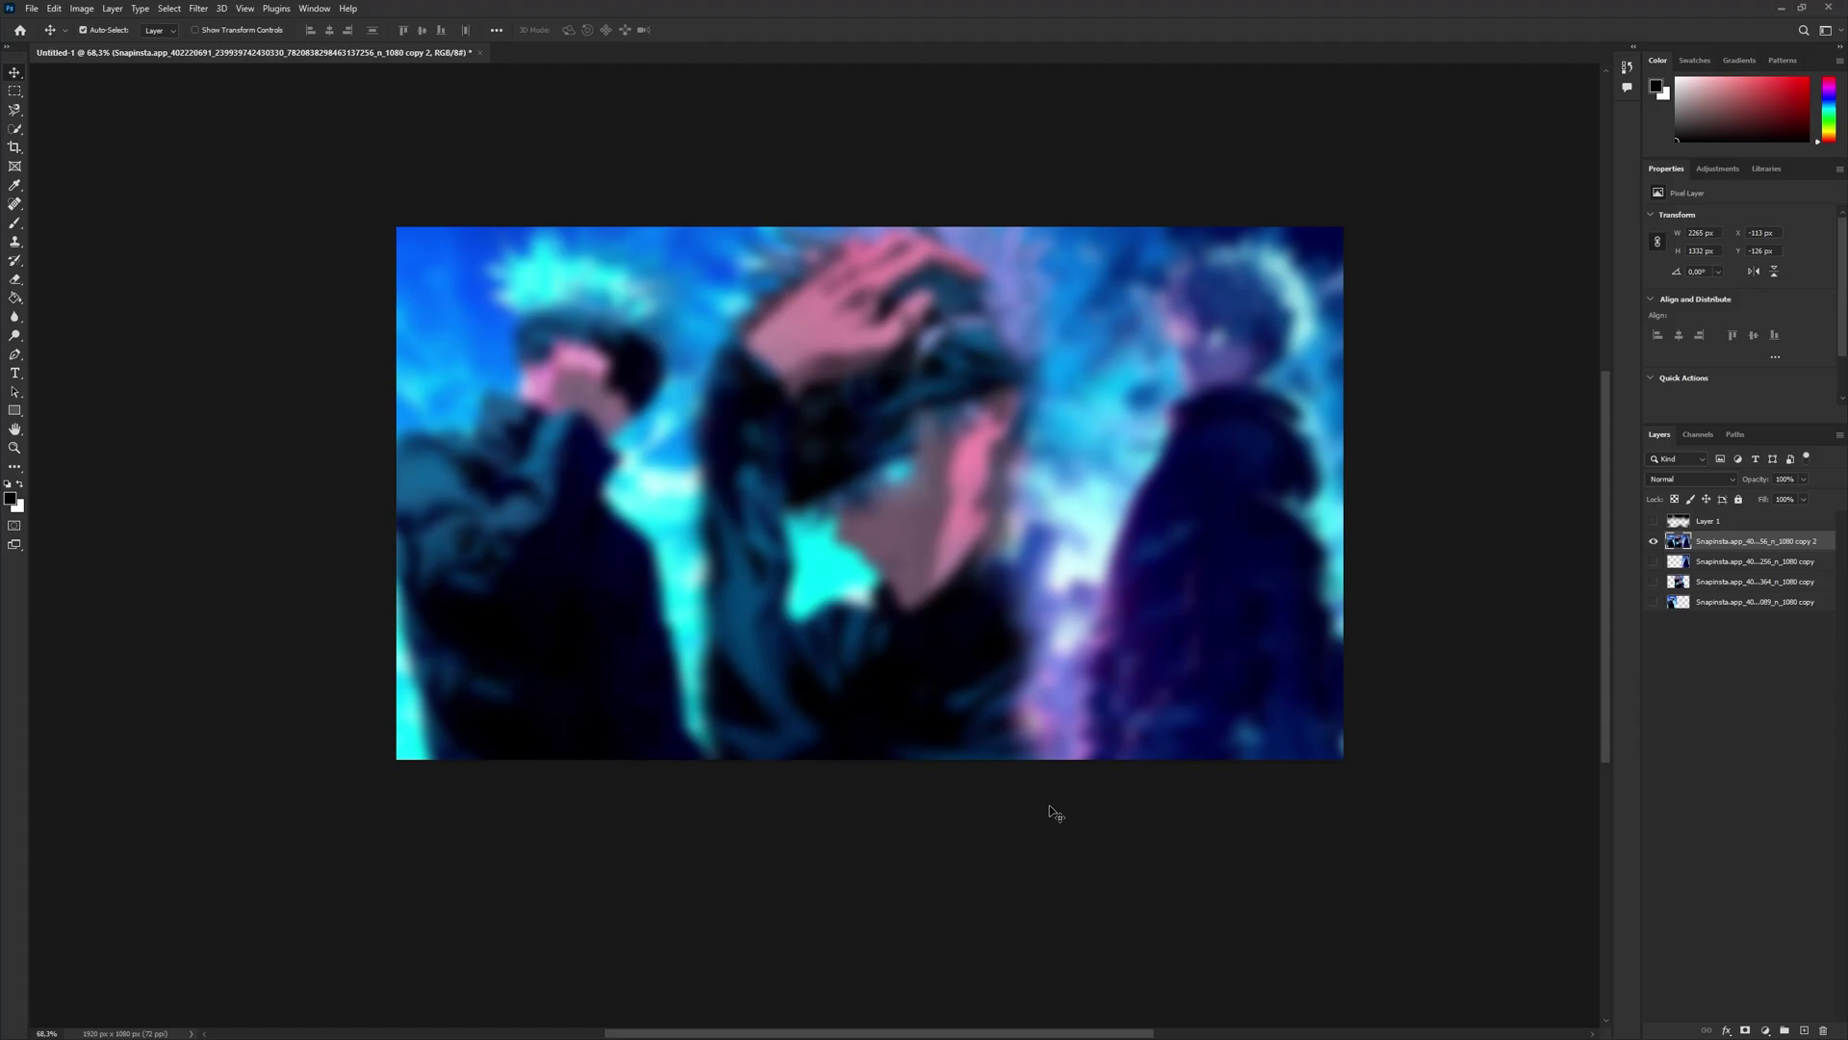
scroll(1006, 421, up, 1)
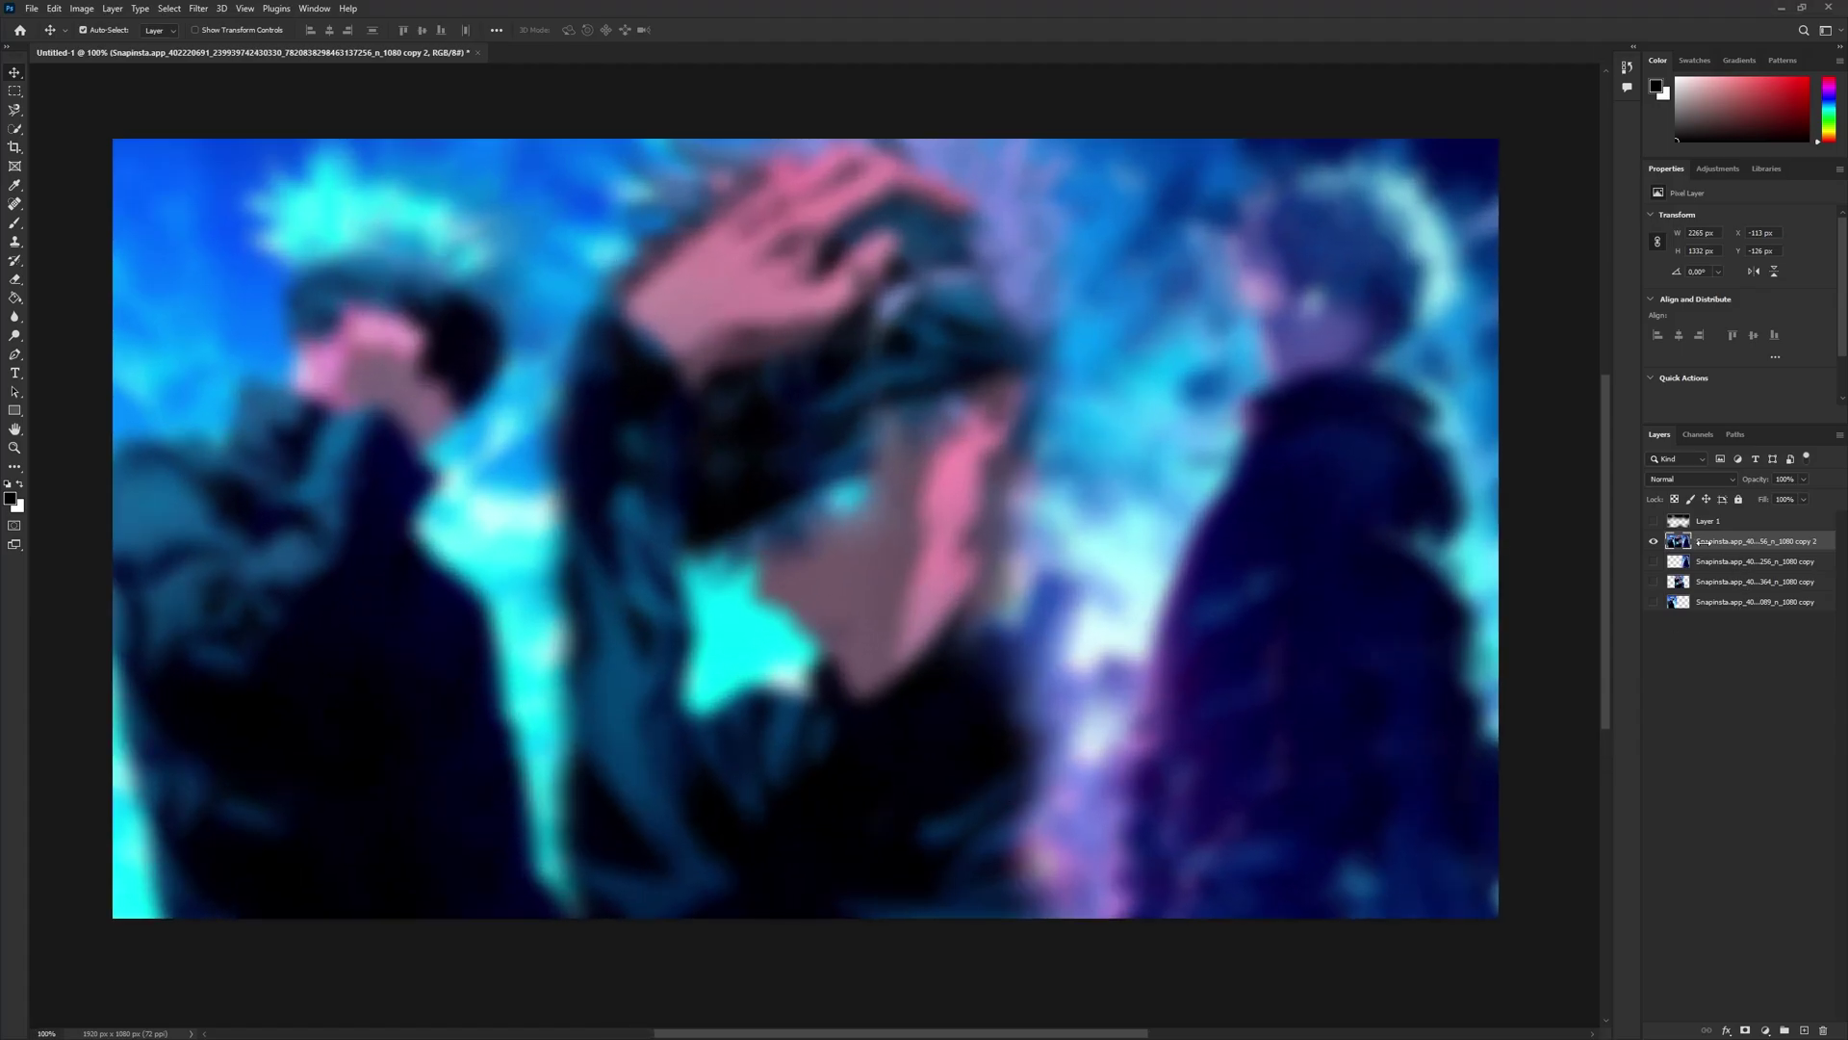
- Check the composite and shadow layers' visibility, leave the painted shadow layer shown, and select it
click(1653, 542)
click(1653, 542)
click(1653, 521)
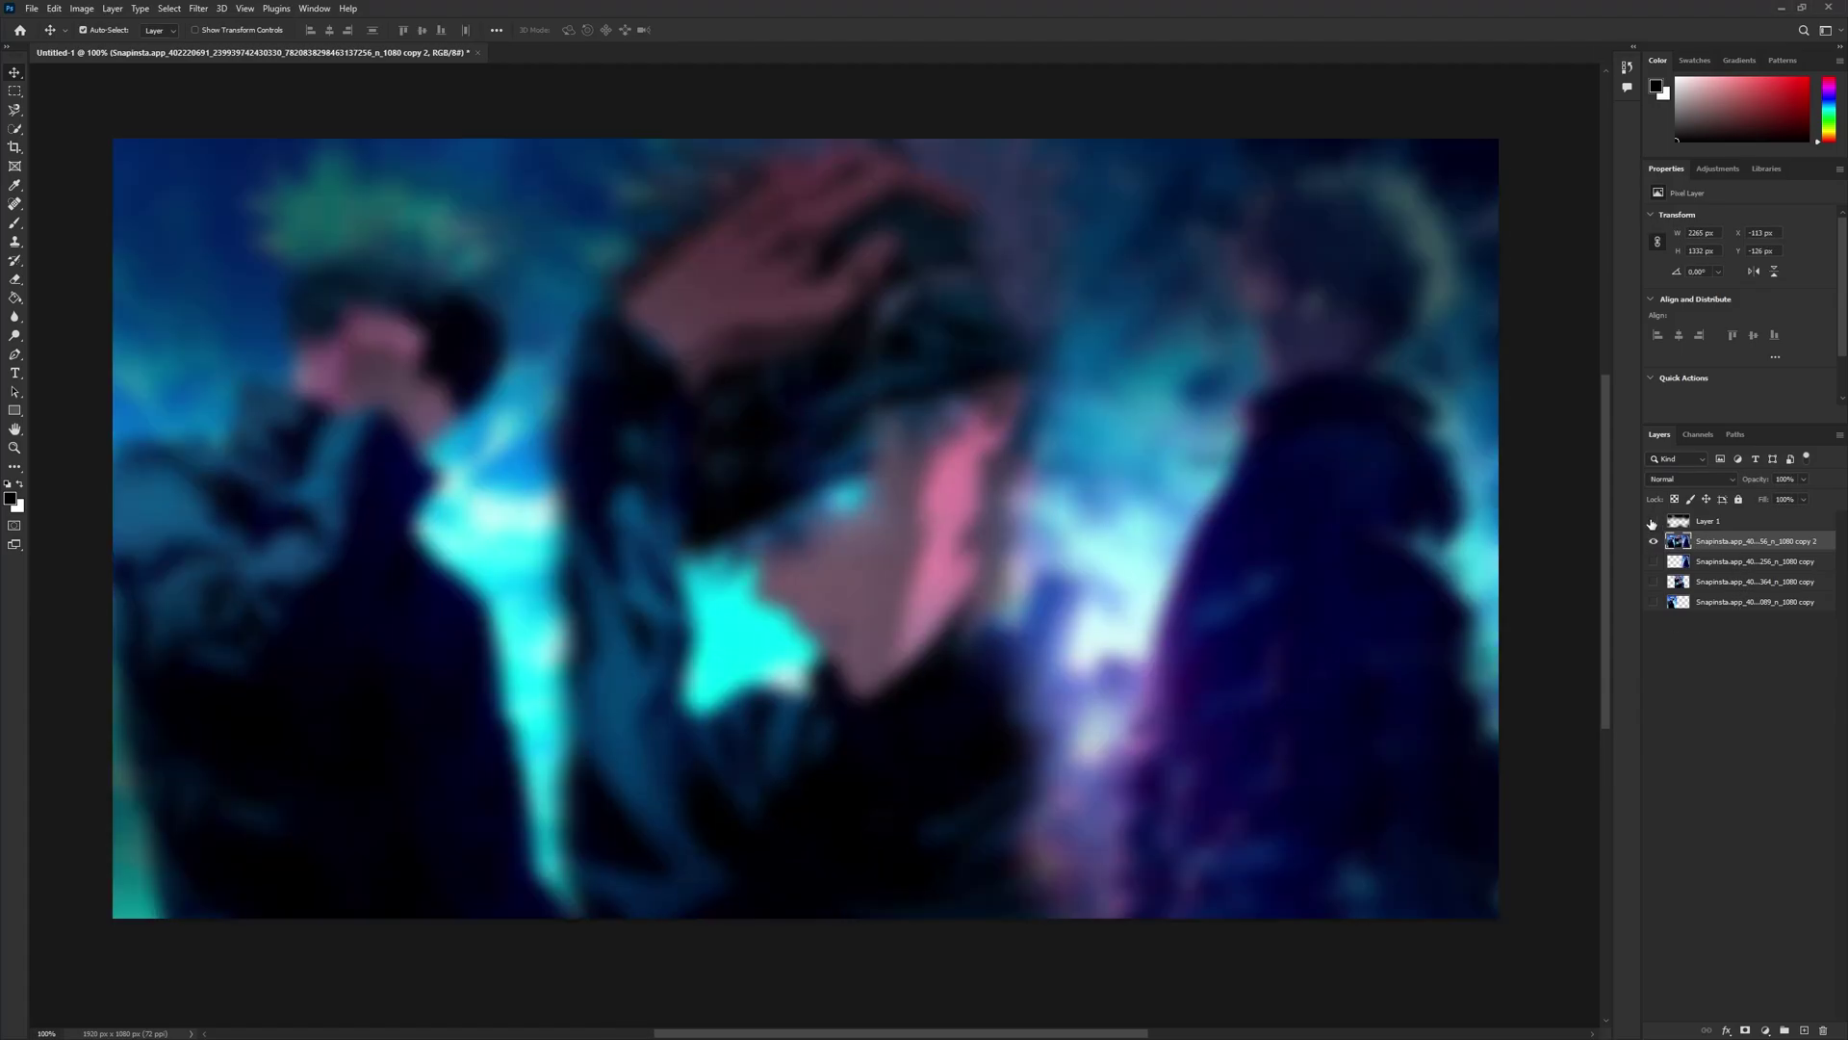
click(1652, 523)
click(1652, 522)
click(1754, 522)
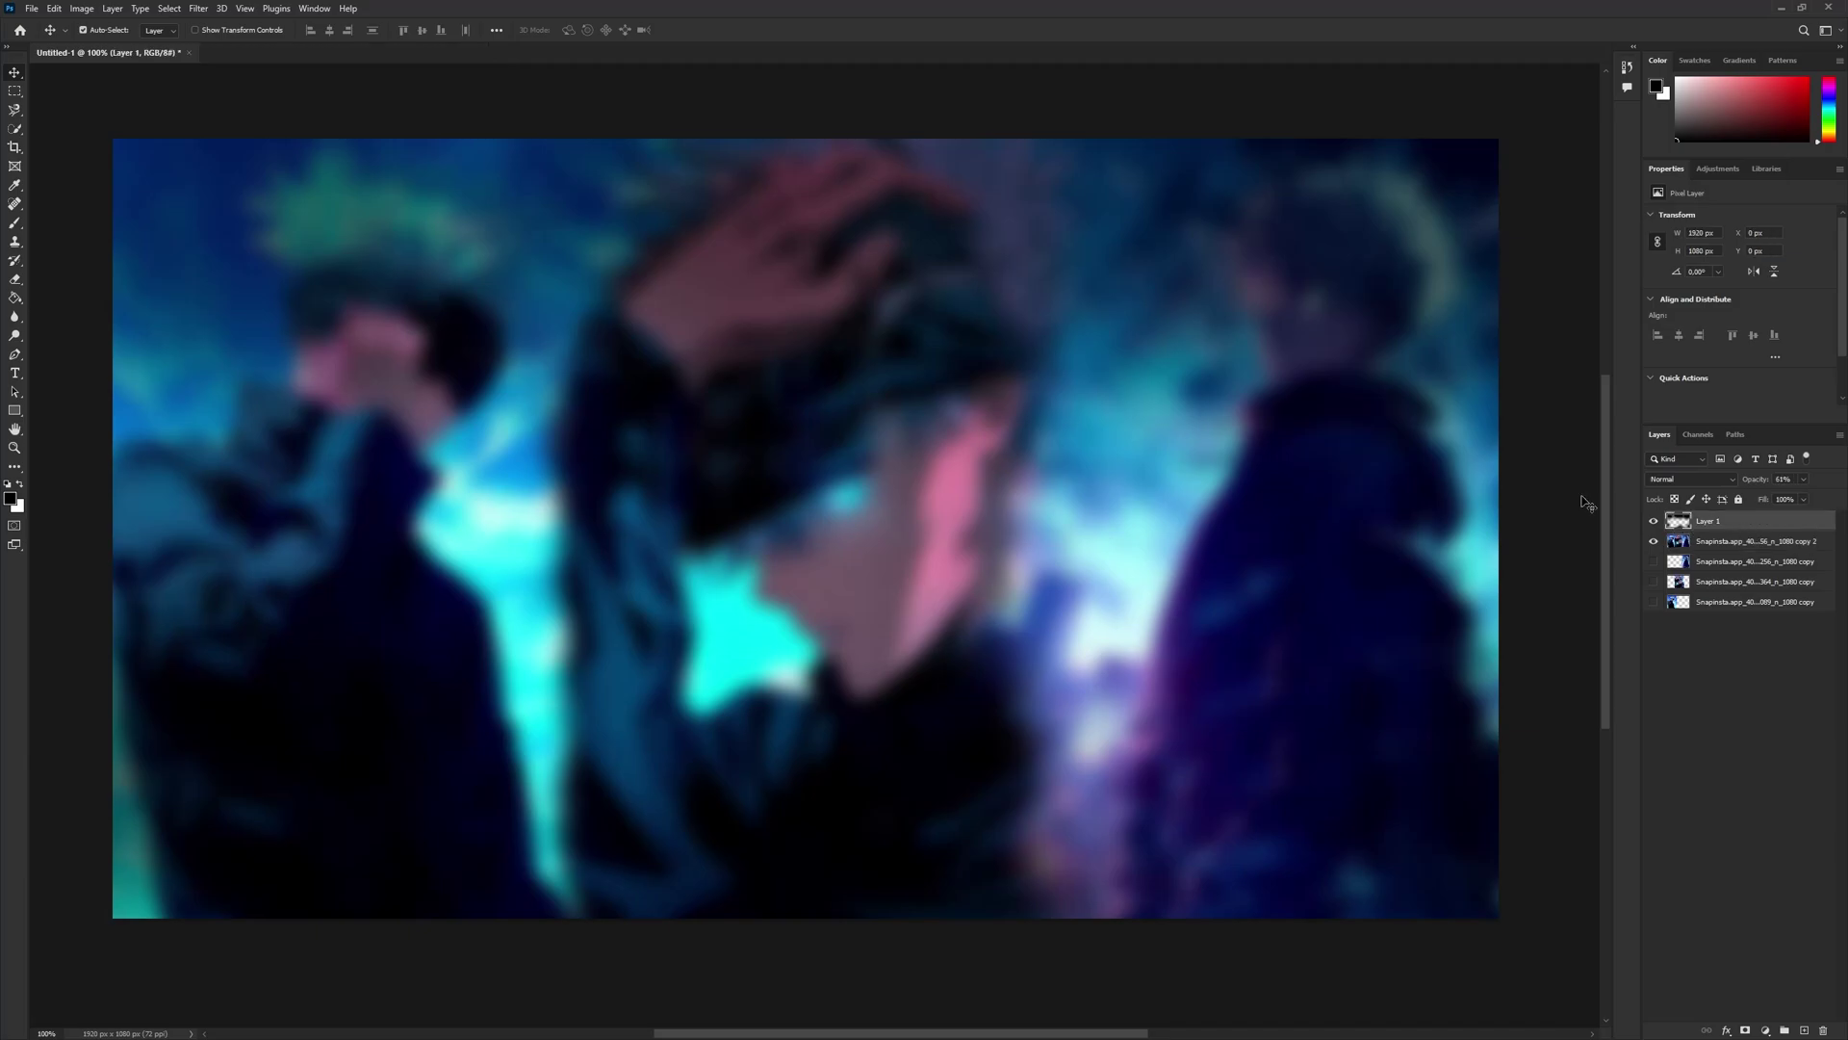
- Paint more large, soft black brush strokes across the middle and lower areas of the canvas on the shadow layer
key(b)
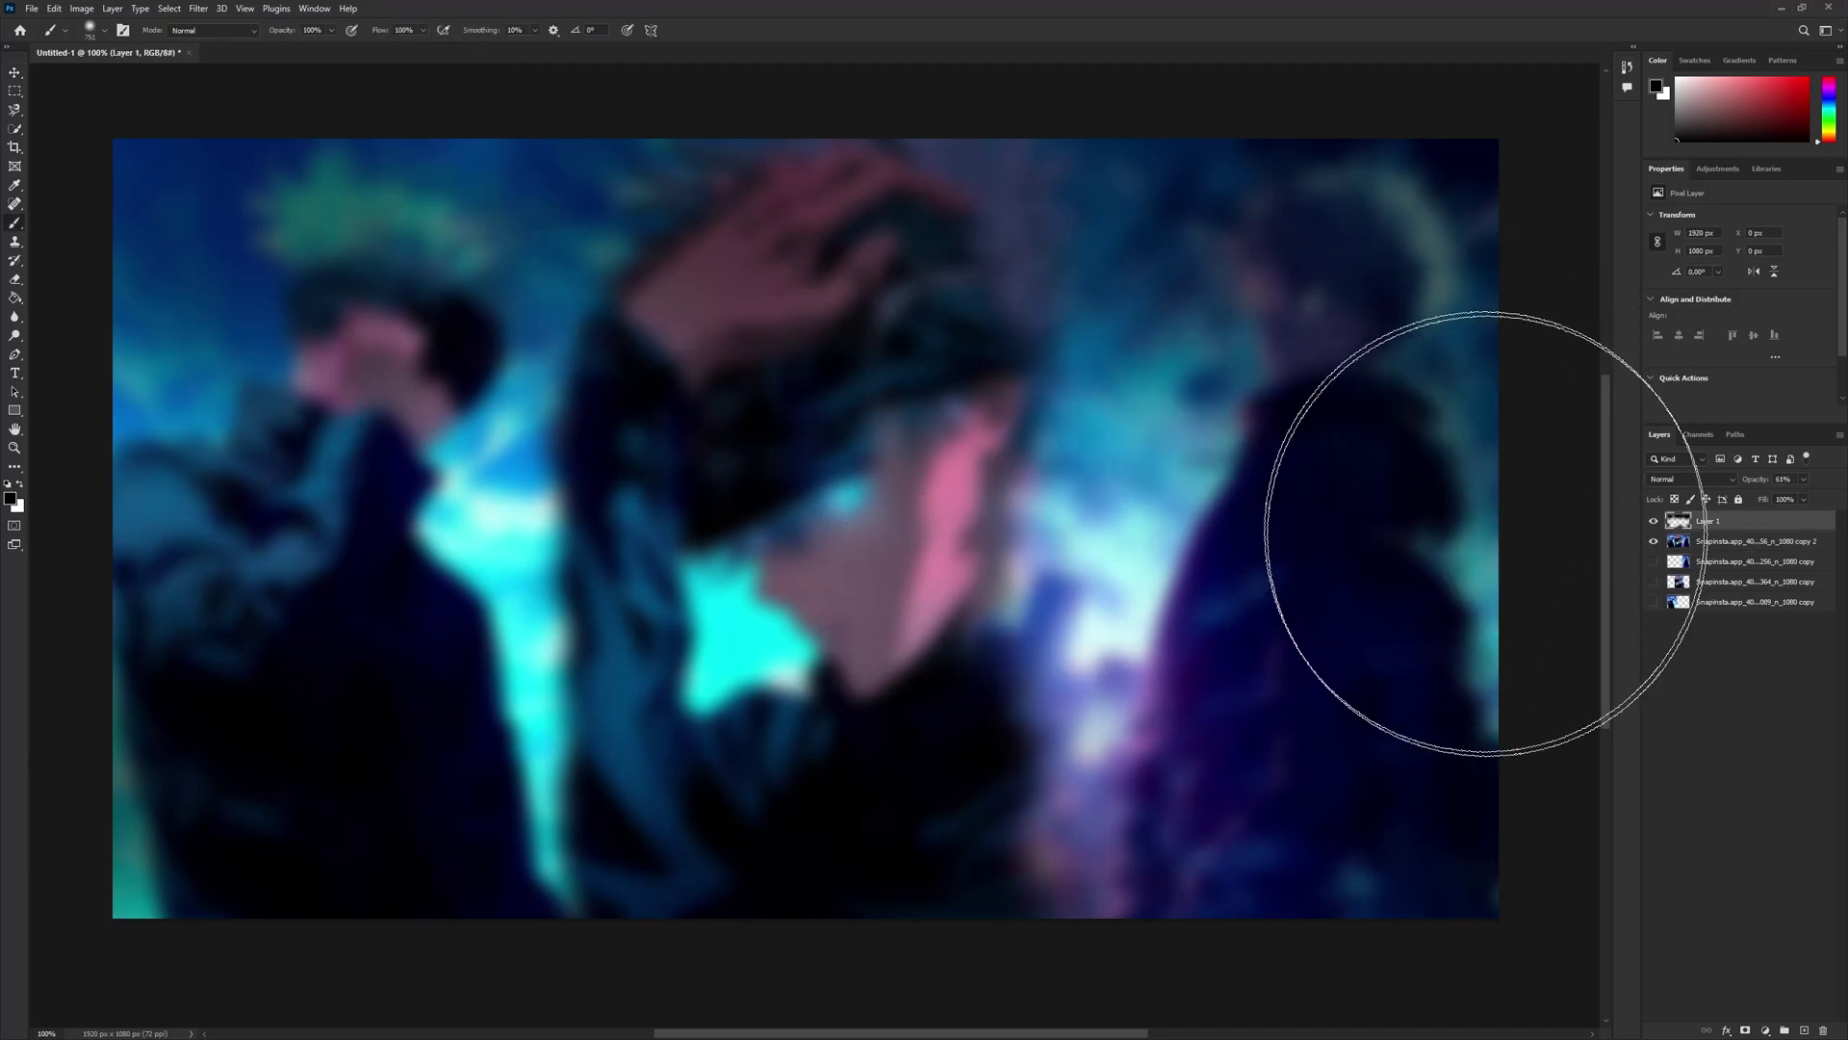
drag(235, 351, 288, 764)
mouse_move(681, 495)
mouse_down()
mouse_move(926, 563)
mouse_move(1395, 563)
mouse_move(1403, 805)
mouse_up()
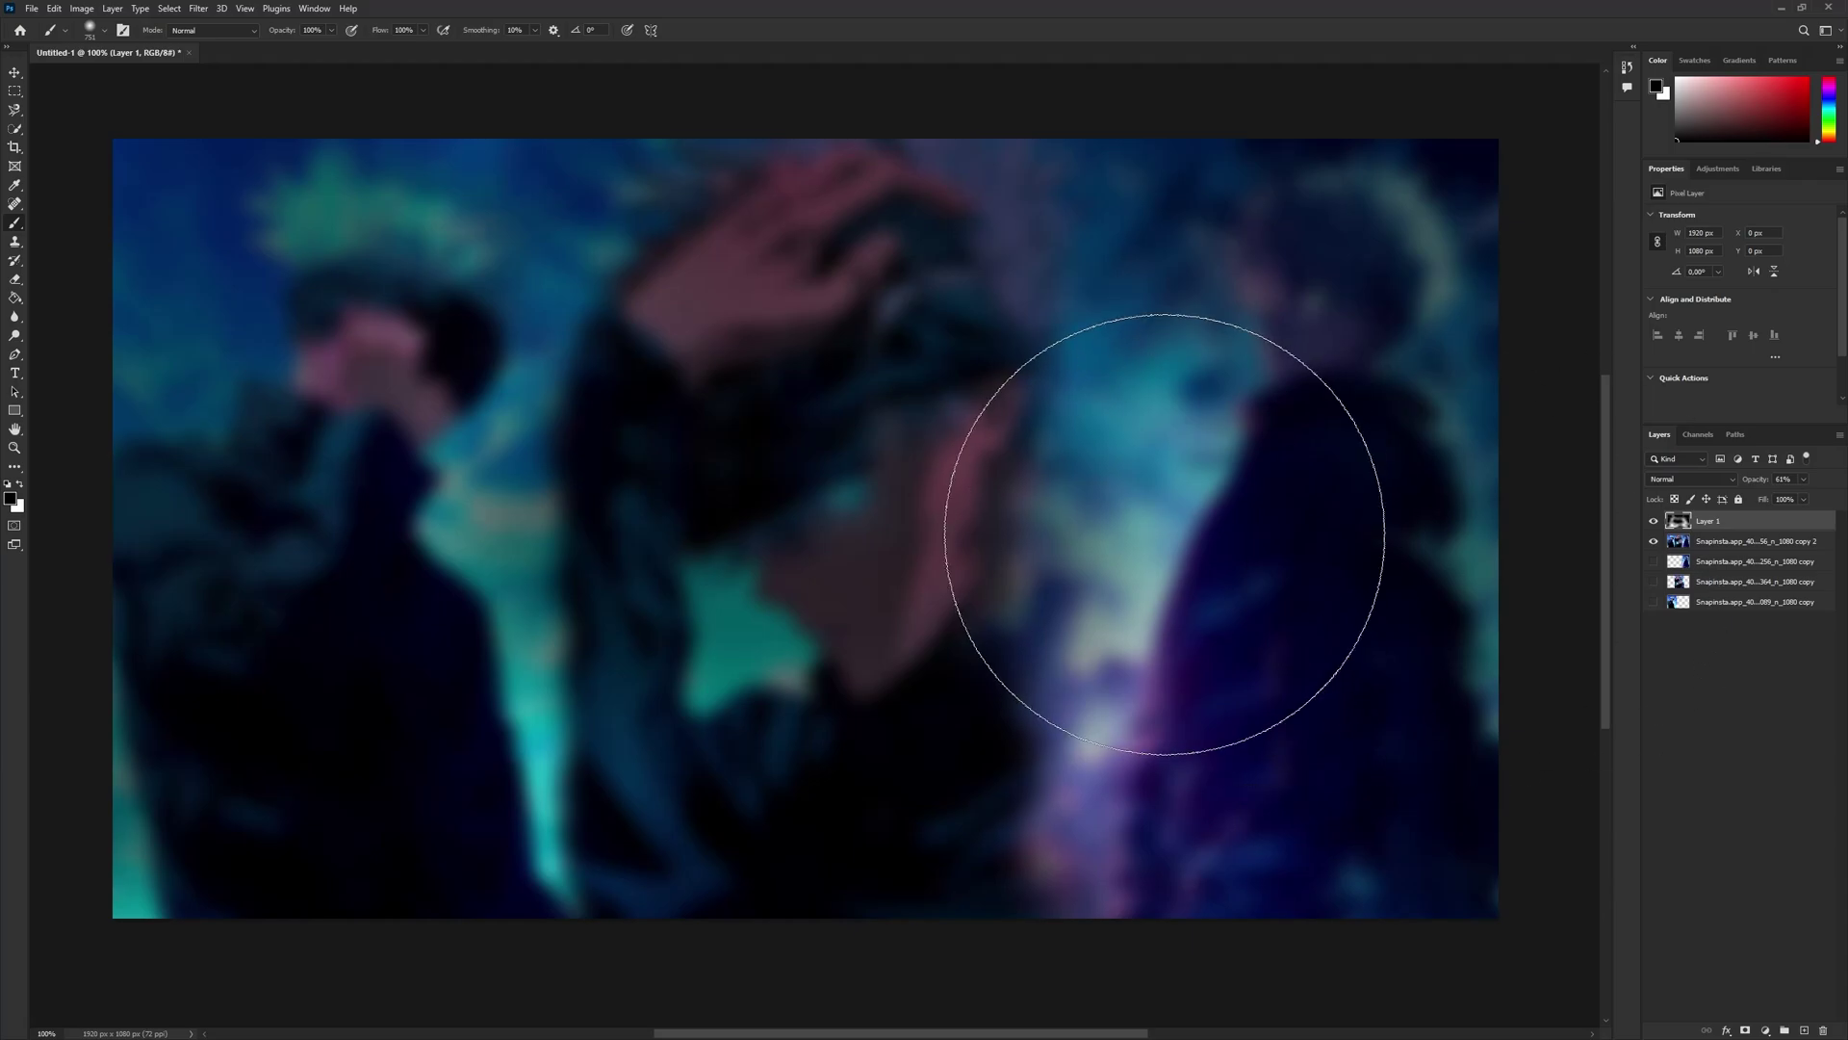
click(1186, 577)
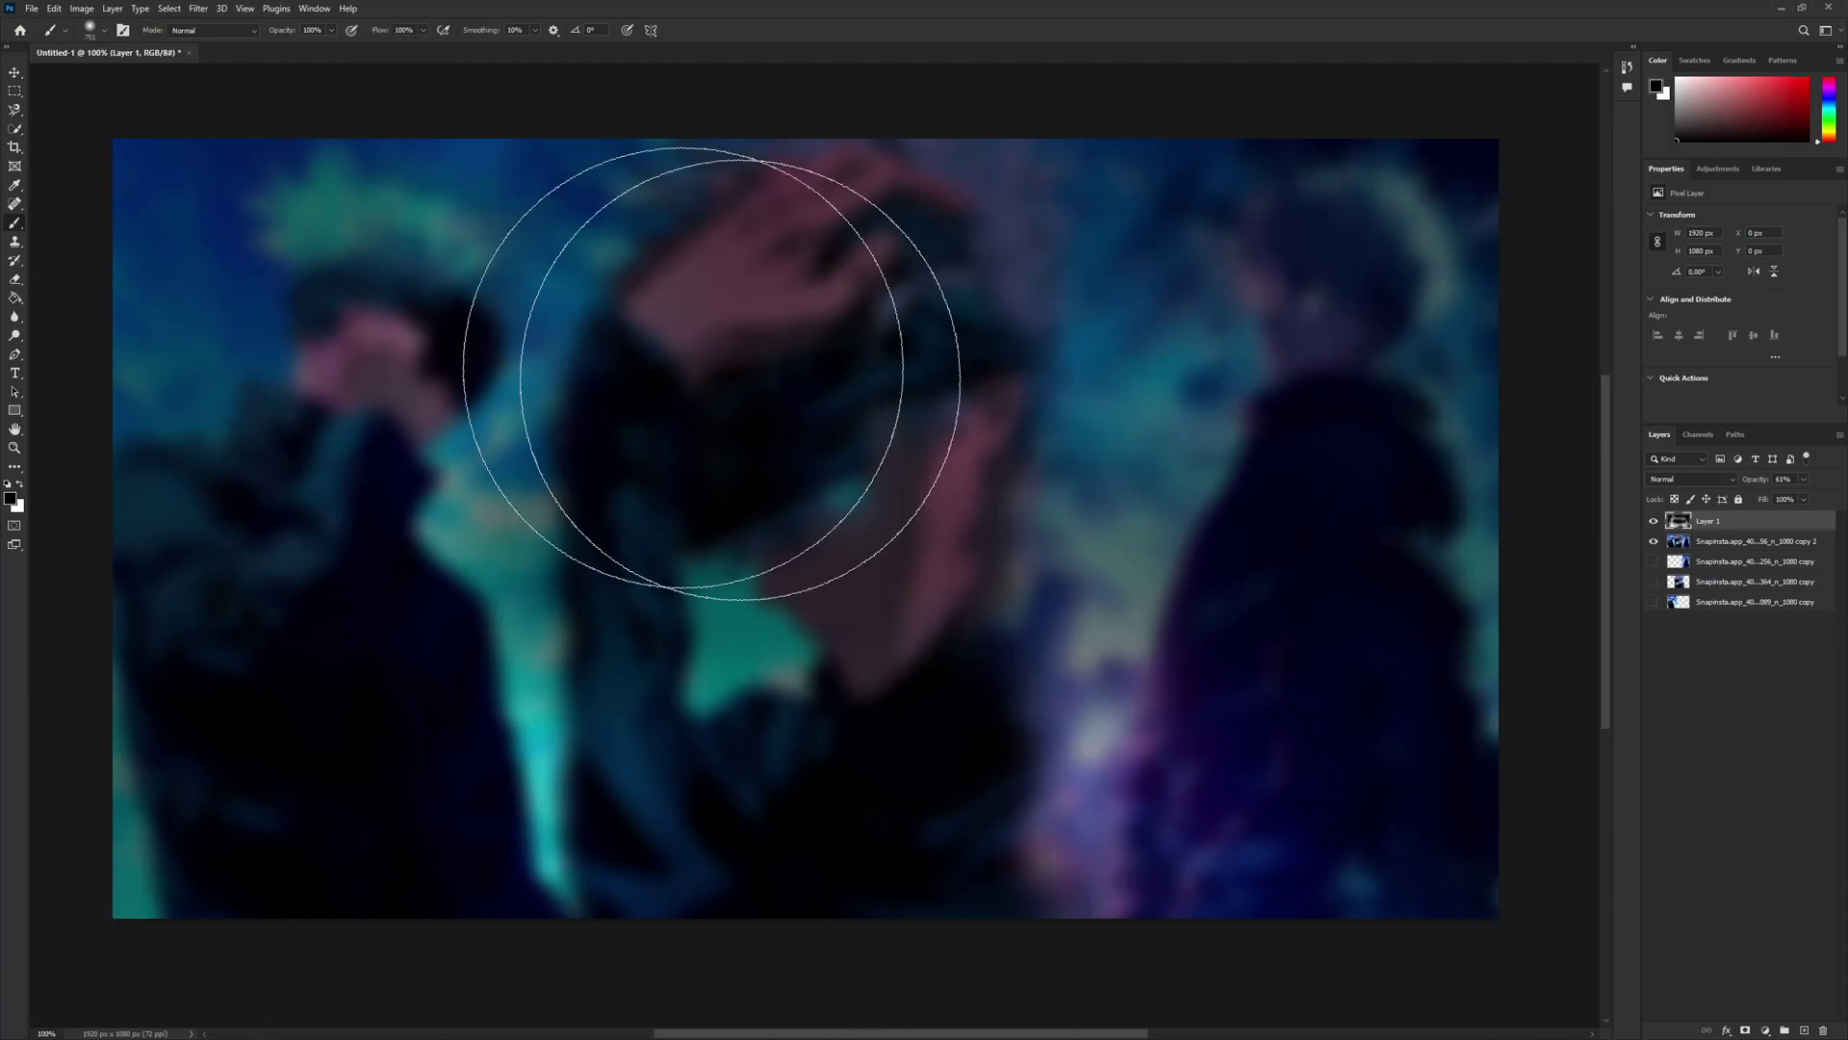
click(1804, 481)
click(1803, 482)
scroll(1803, 485, down, 1)
click(1801, 481)
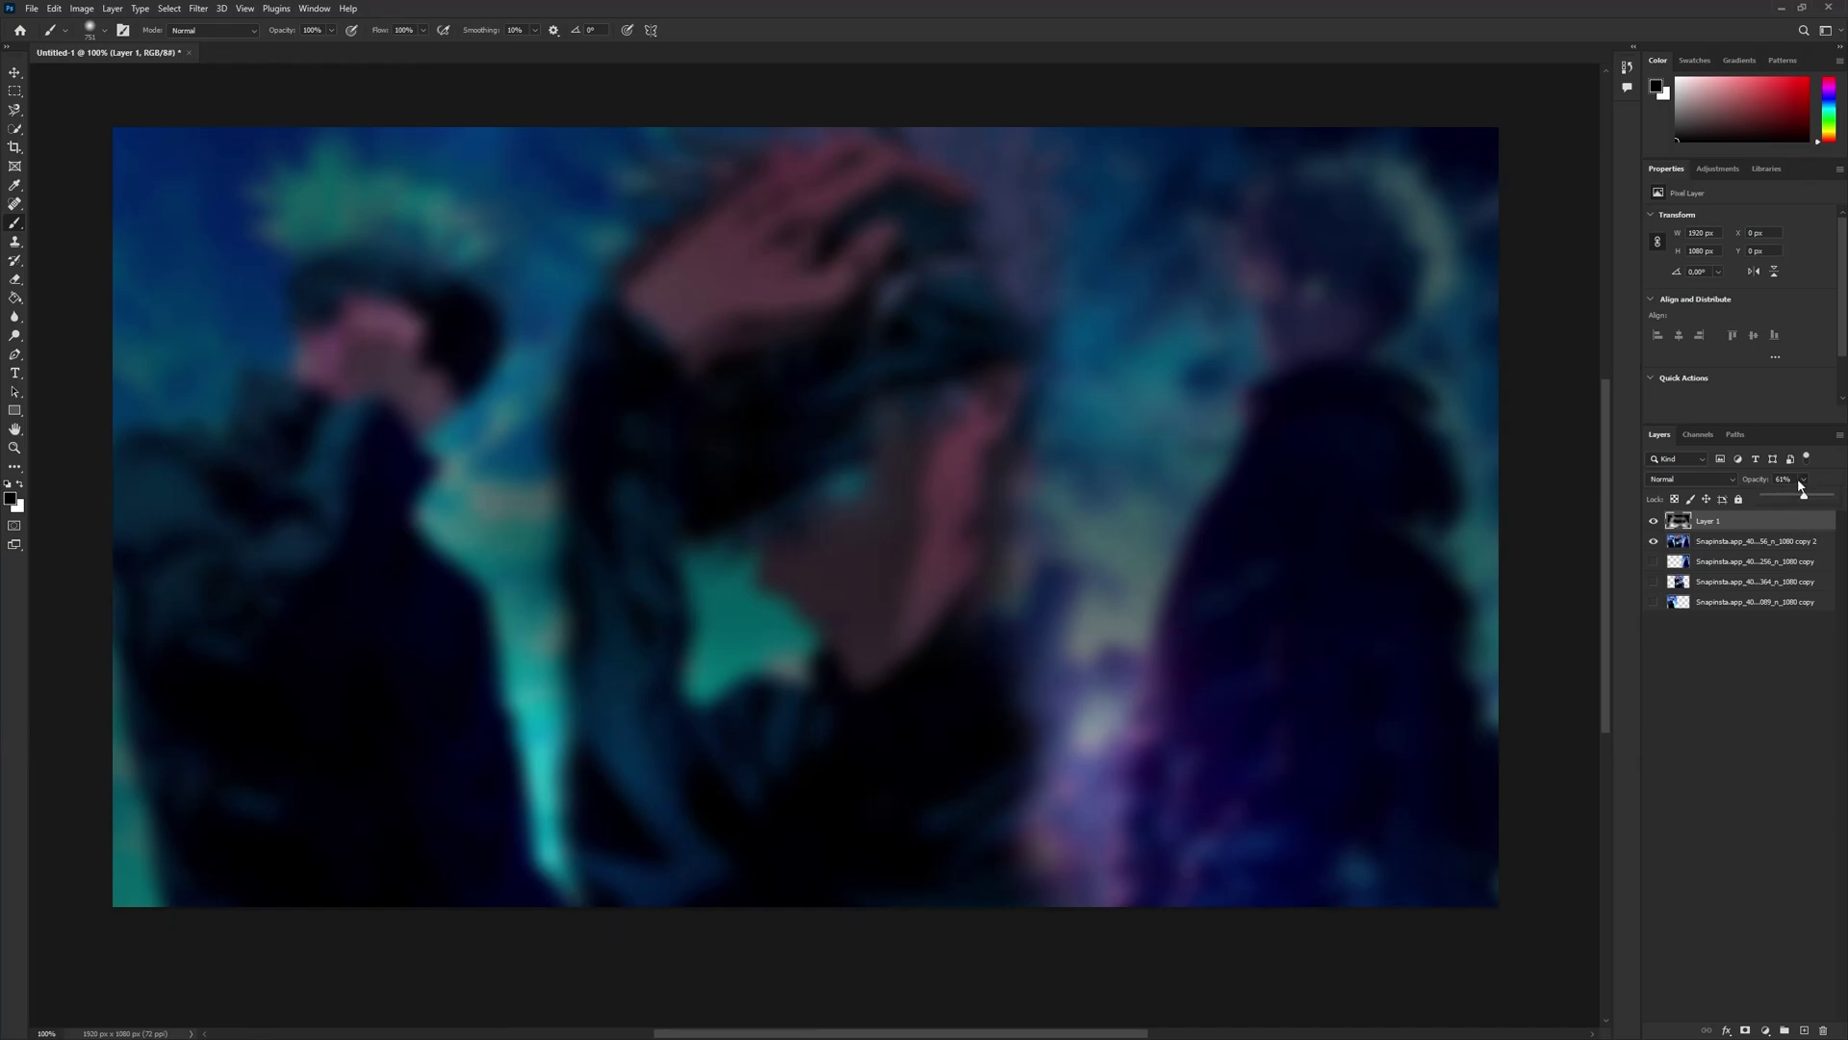
click(1798, 478)
- Place the Jujutsu-Kaisen character cut-out above the shadow layer and enlarge it in the canvas centre to nearly full canvas height
click(1762, 770)
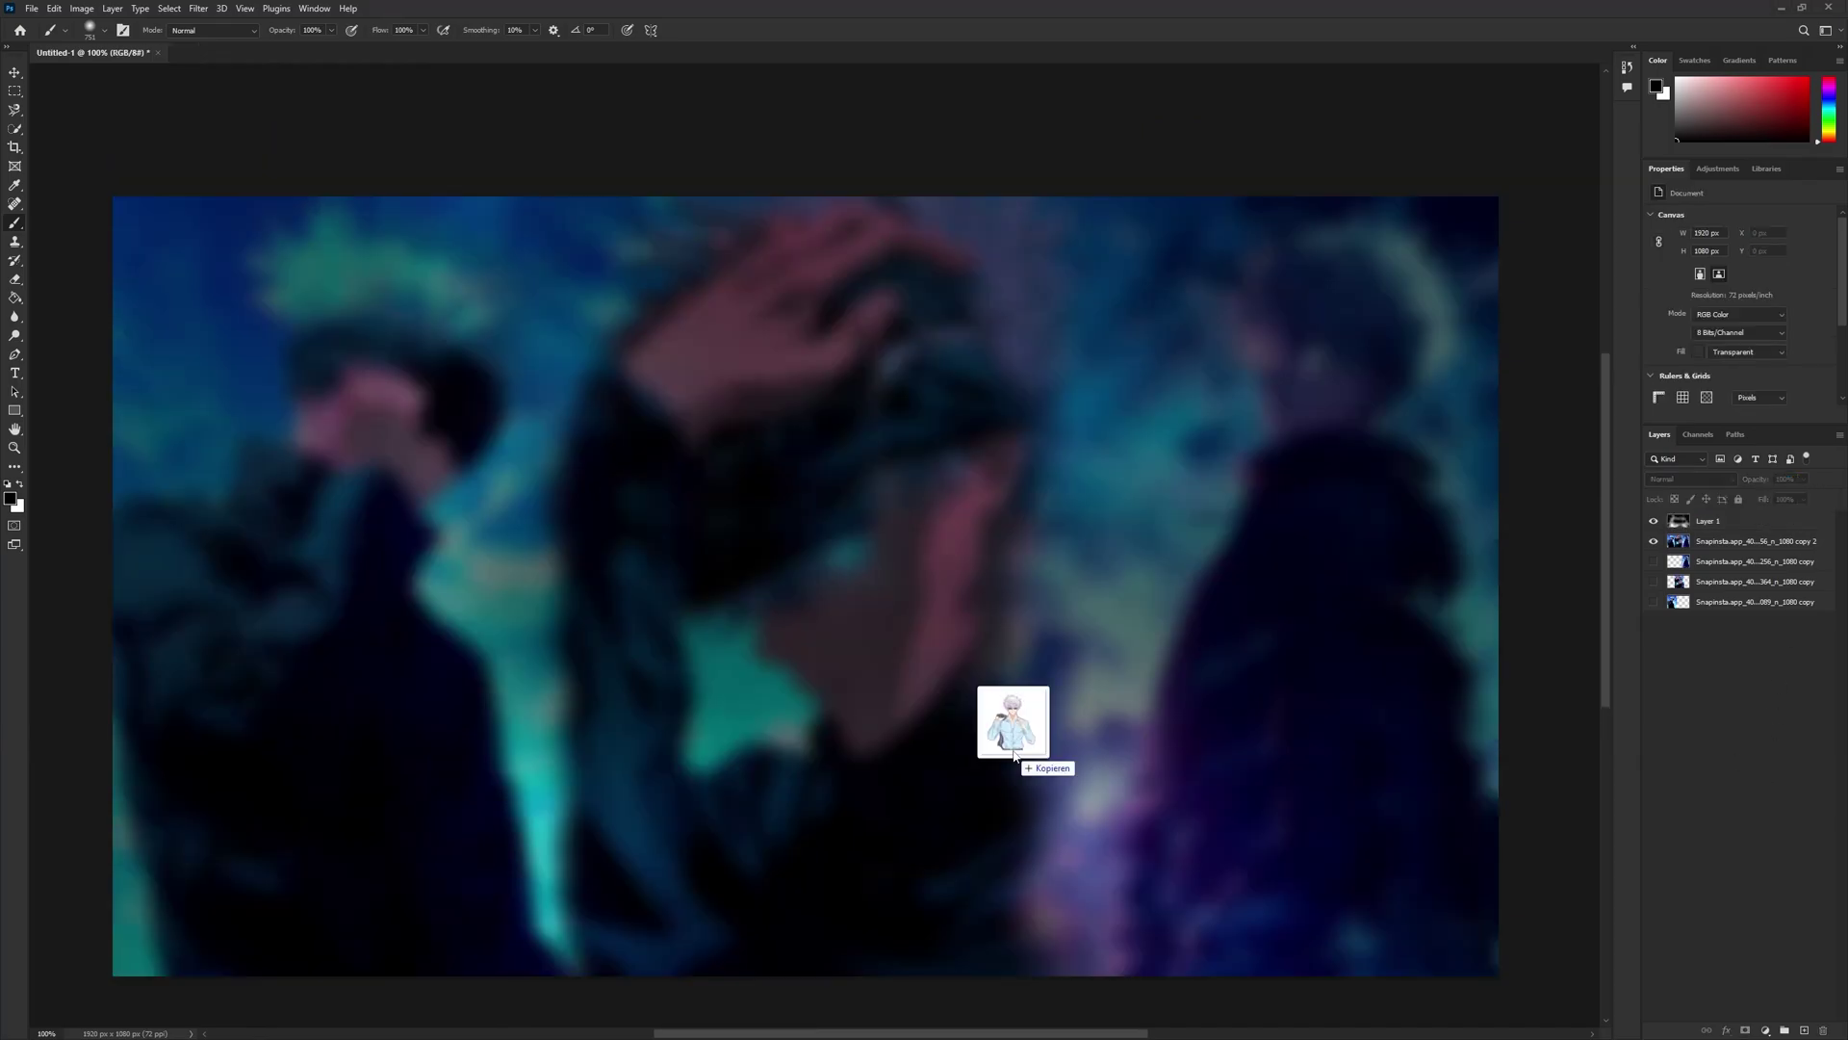
drag(1013, 747, 1013, 747)
drag(895, 499, 1231, 161)
drag(949, 474, 767, 777)
drag(1048, 464, 1452, 64)
scroll(1160, 404, down, 8)
drag(817, 597, 778, 639)
drag(1056, 306, 959, 408)
drag(813, 603, 840, 579)
scroll(801, 696, up, 8)
drag(816, 735, 825, 745)
scroll(825, 745, down, 3)
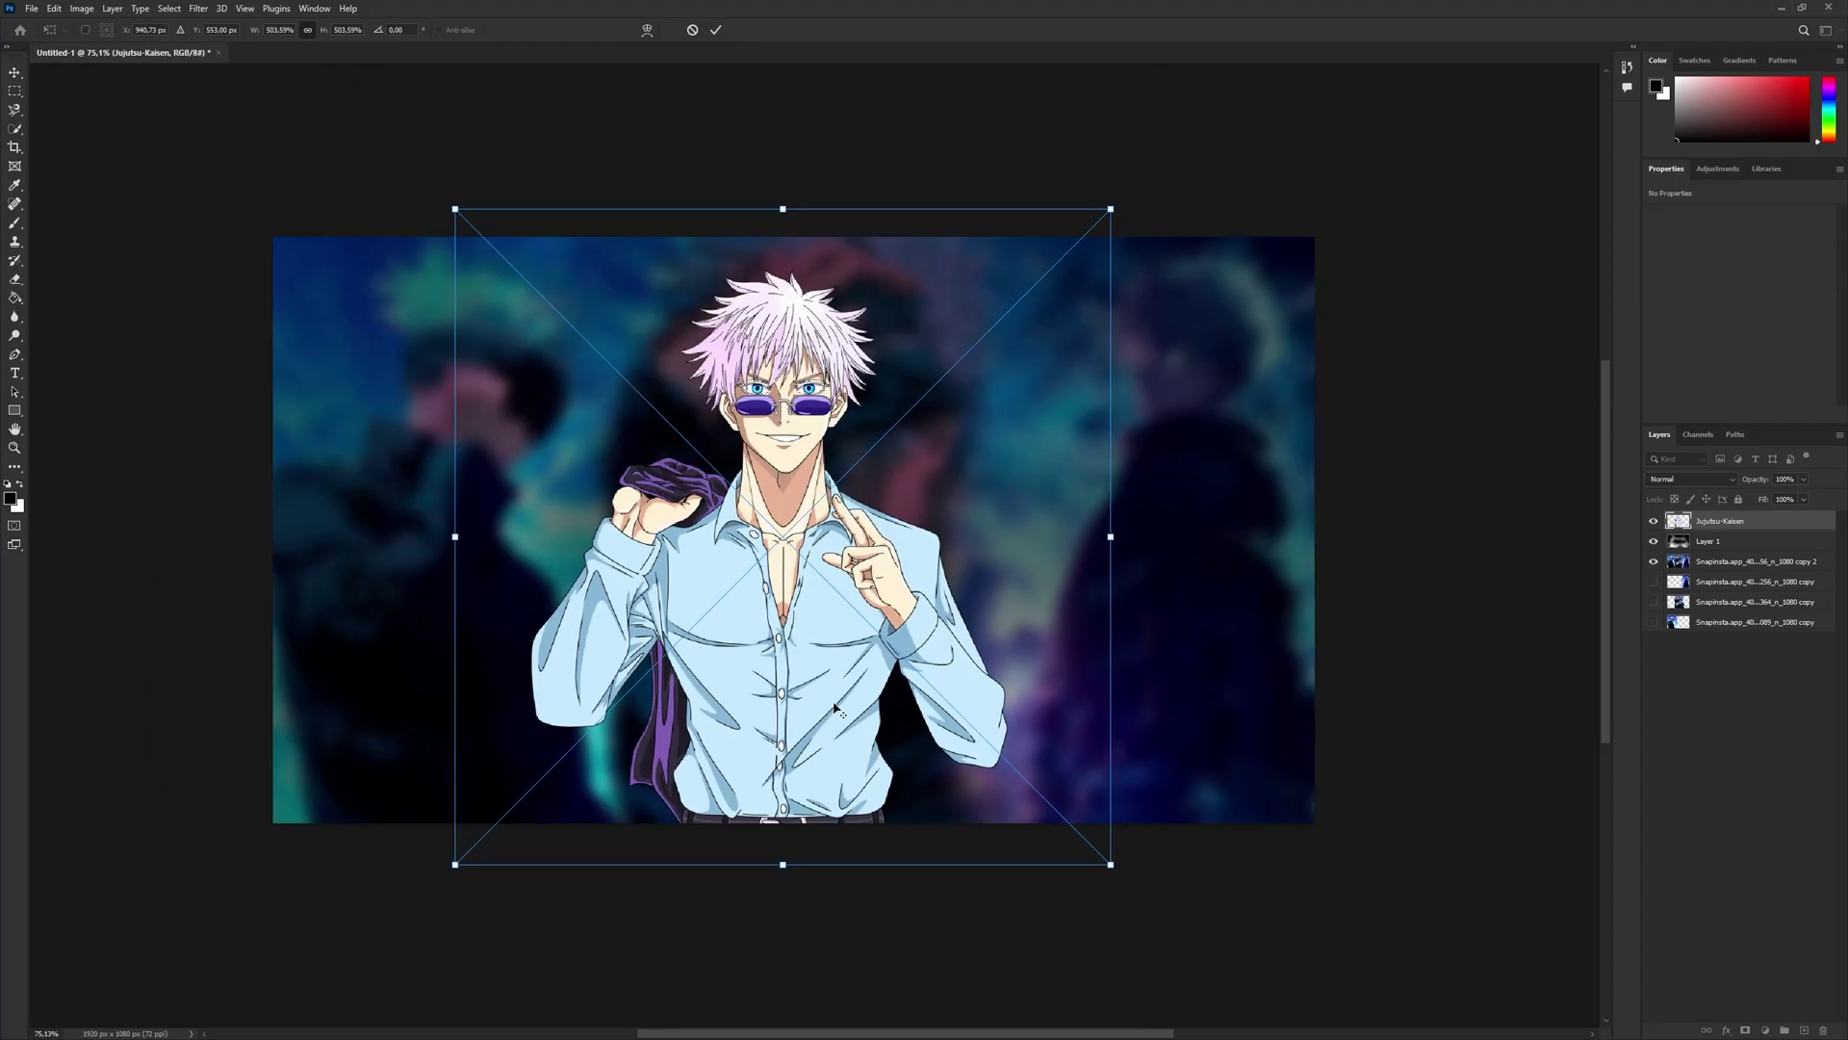
- Scale the placed character up to about 524%, shift it slightly, and commit the placement
drag(1110, 210, 1137, 182)
drag(961, 427, 969, 426)
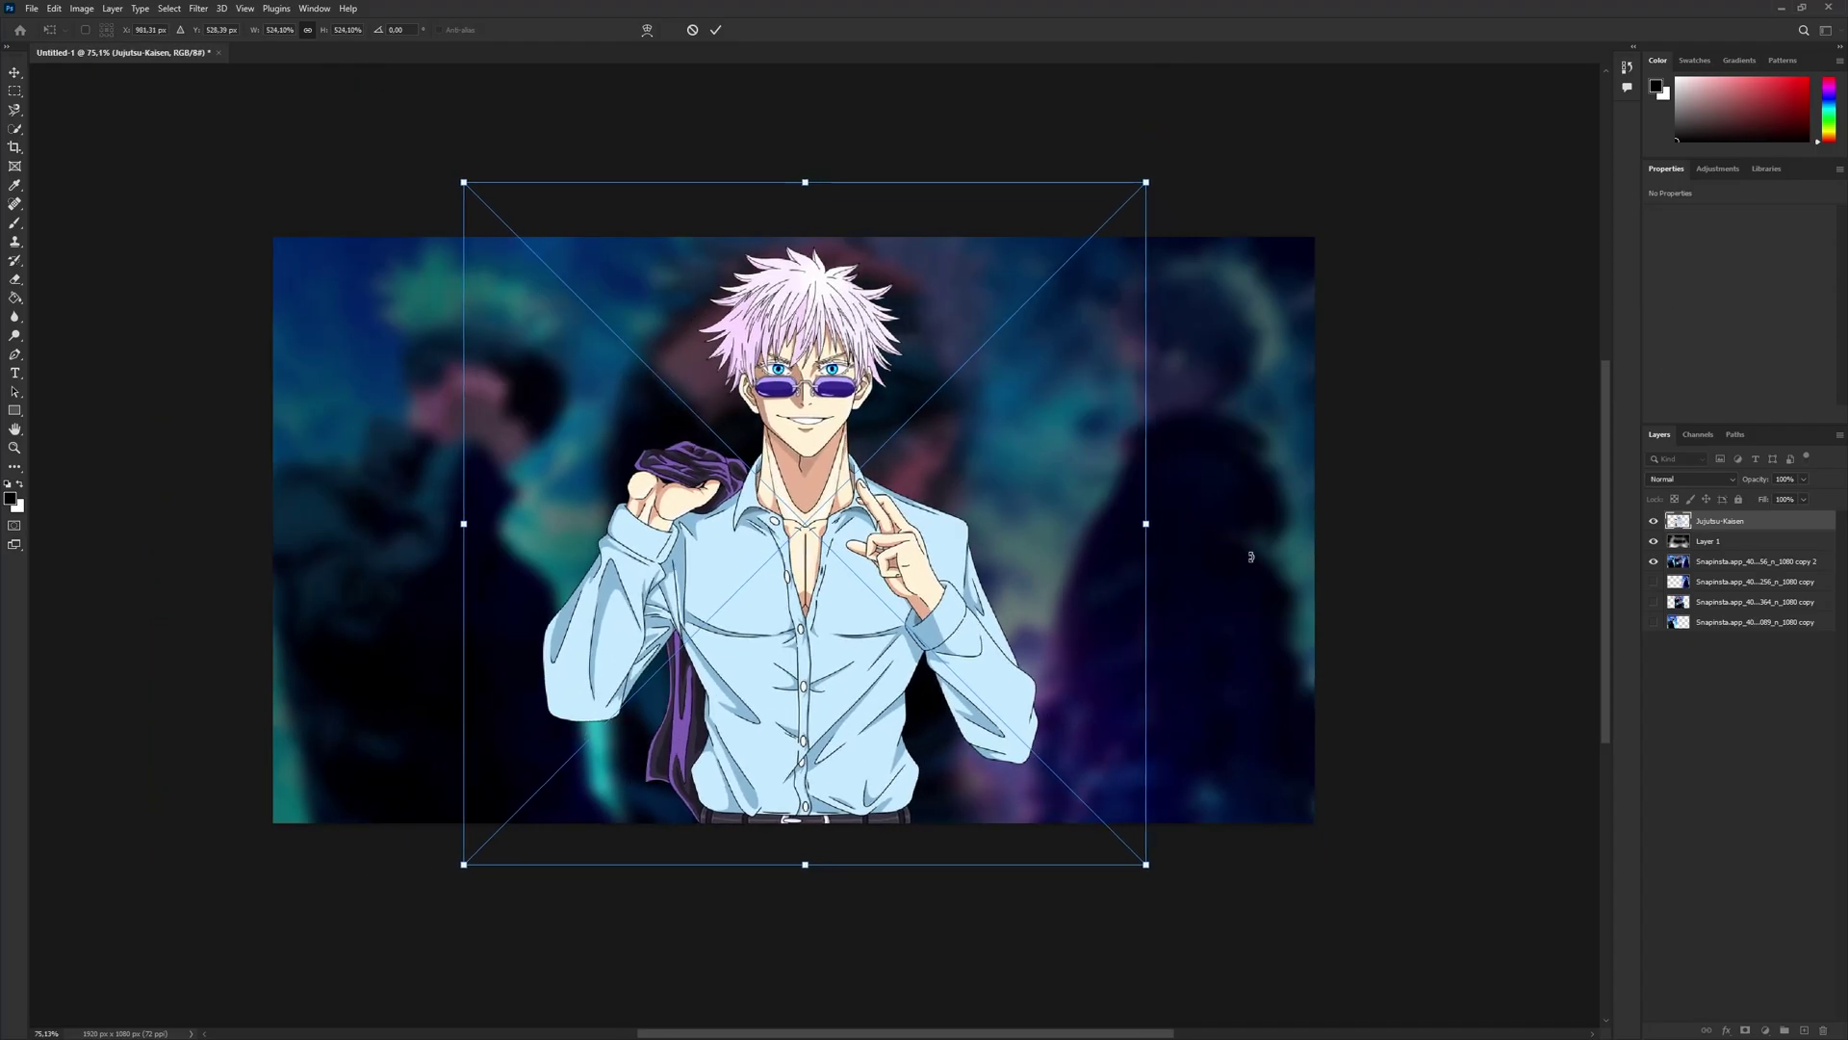
key(Return)
key(b)
key(v)
- Nudge the character layer to about X 500 px, Y 8 px, keeping its waist at the canvas's lower edge
drag(799, 516, 800, 512)
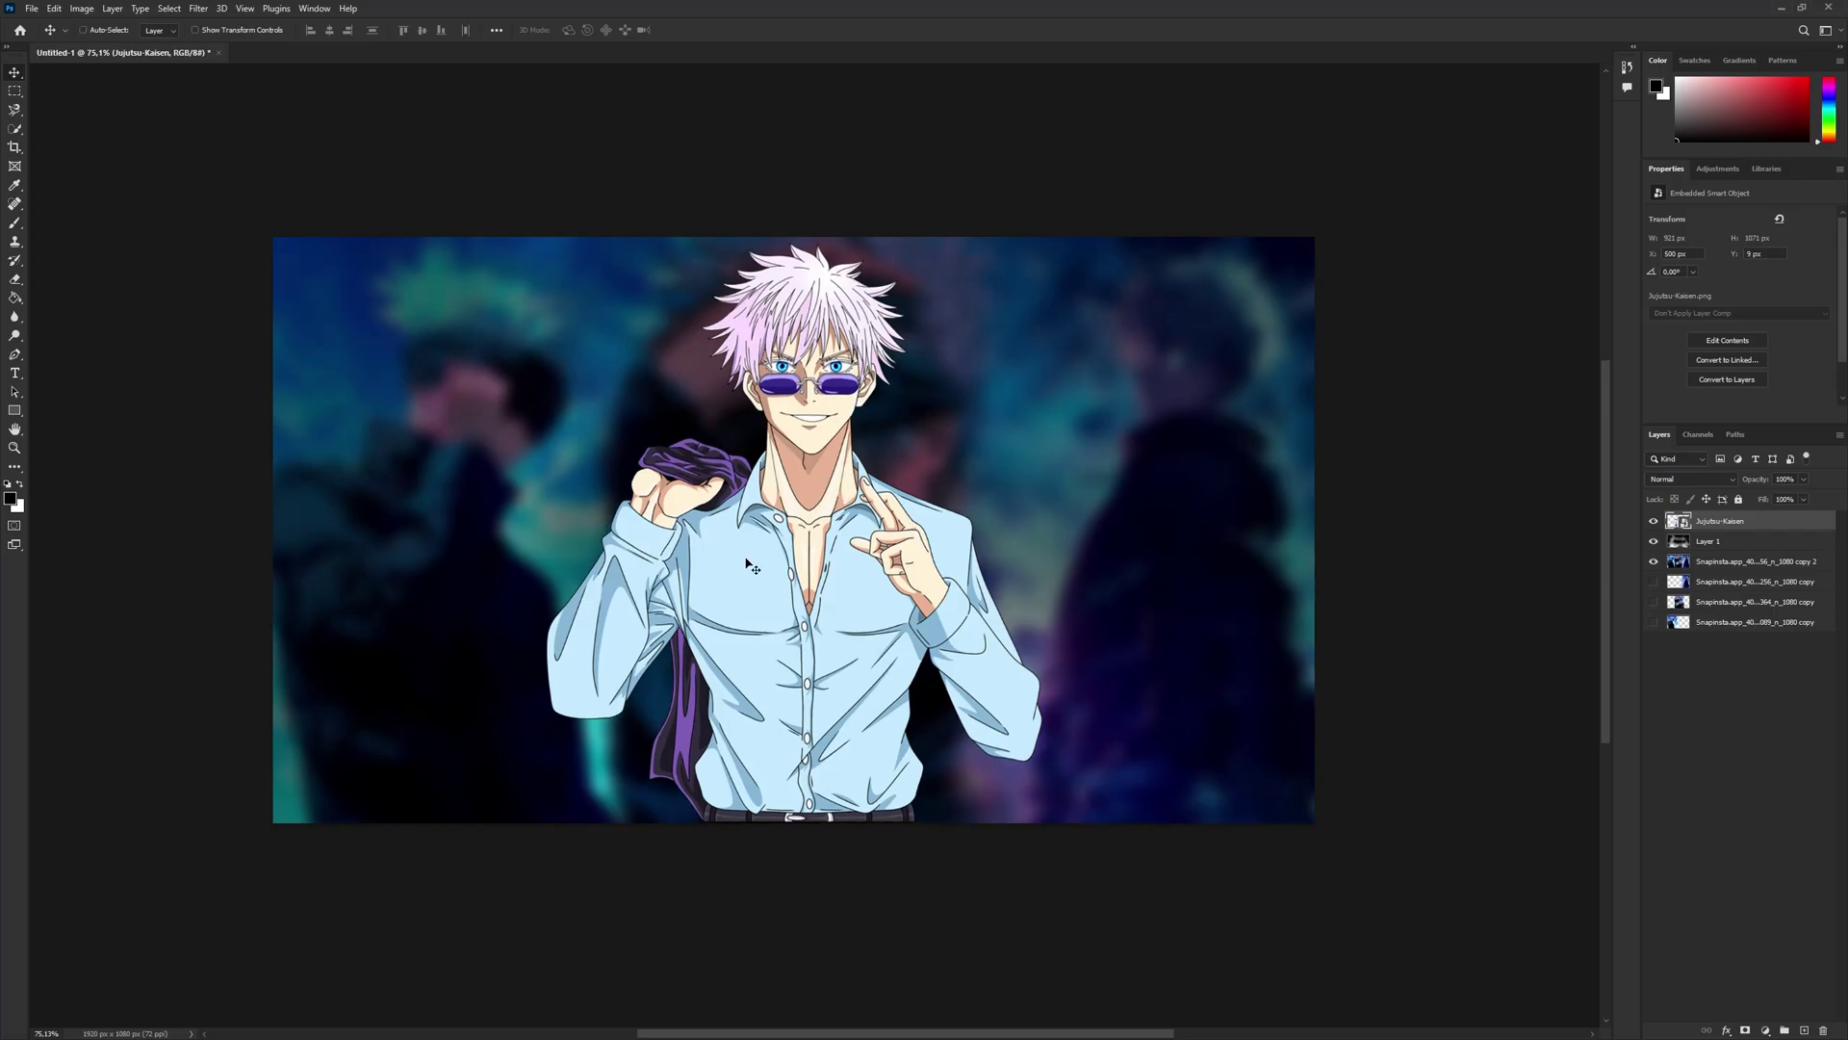
key(ctrl+t)
drag(911, 582, 922, 586)
key(Return)
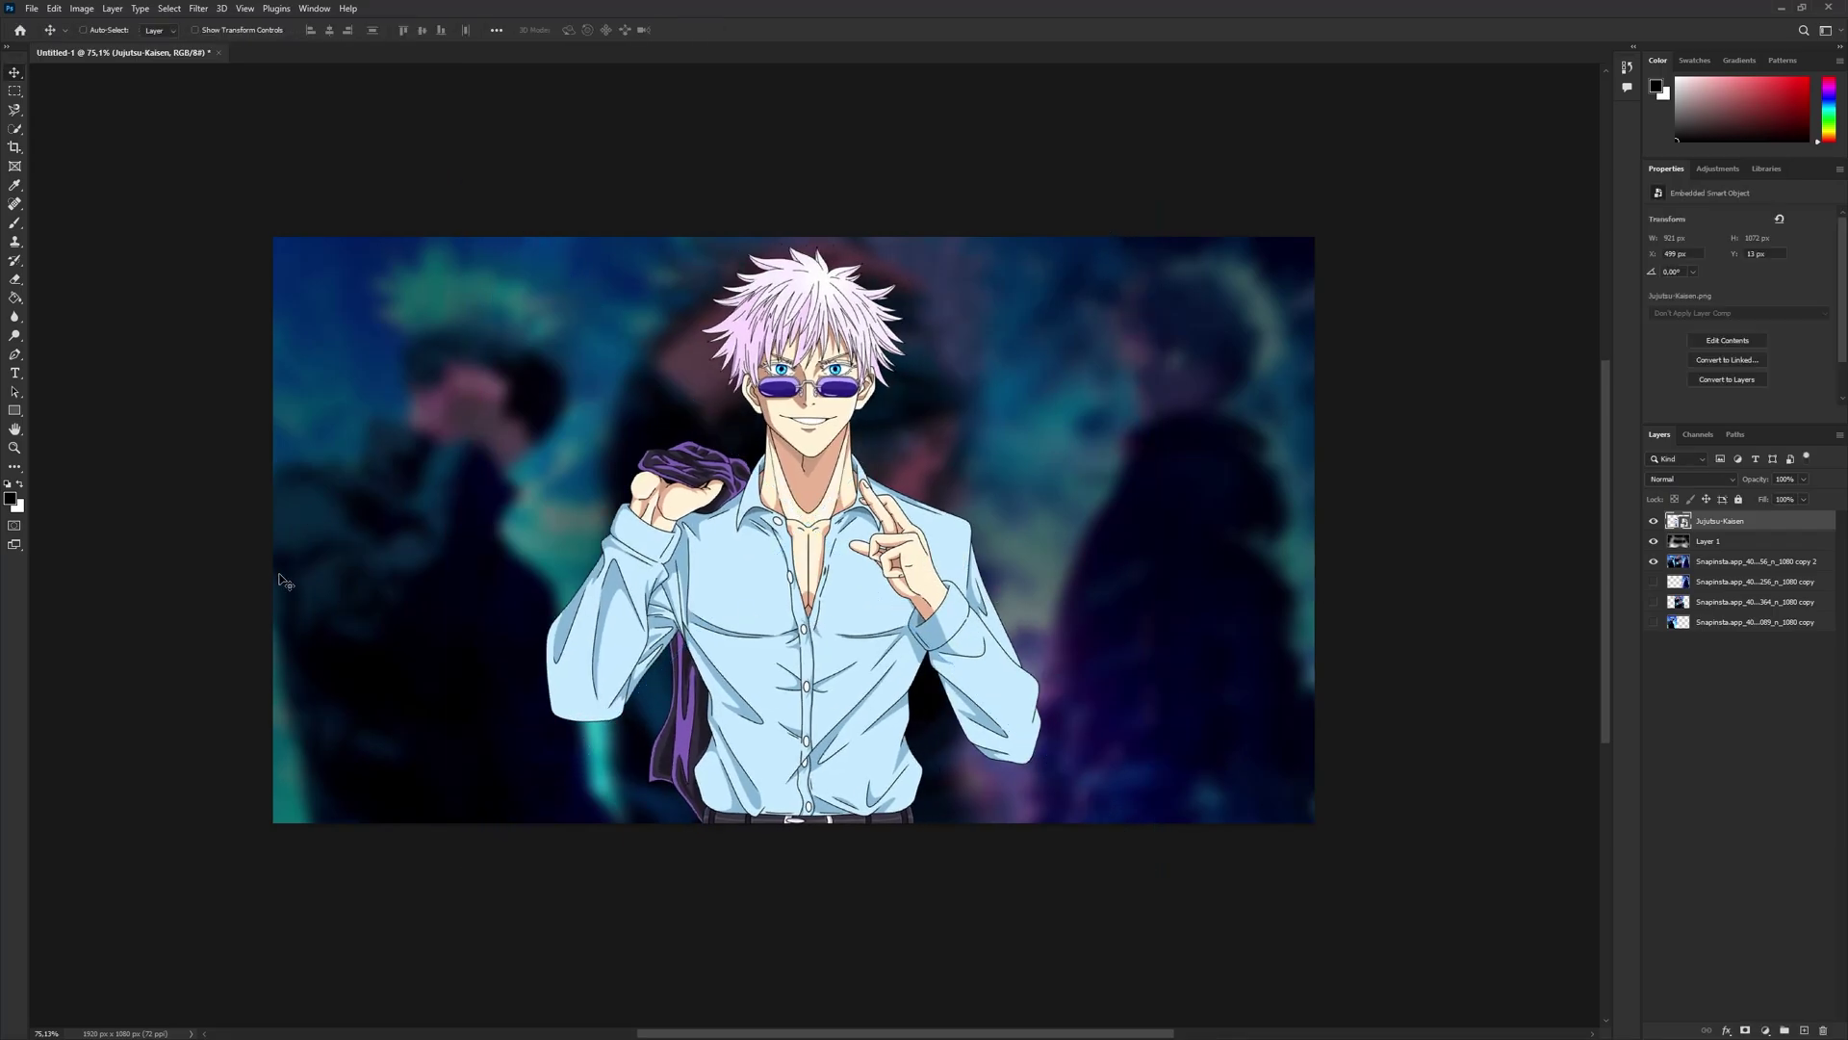
drag(806, 553, 812, 547)
scroll(892, 543, up, 2)
scroll(893, 546, down, 1)
key(h)
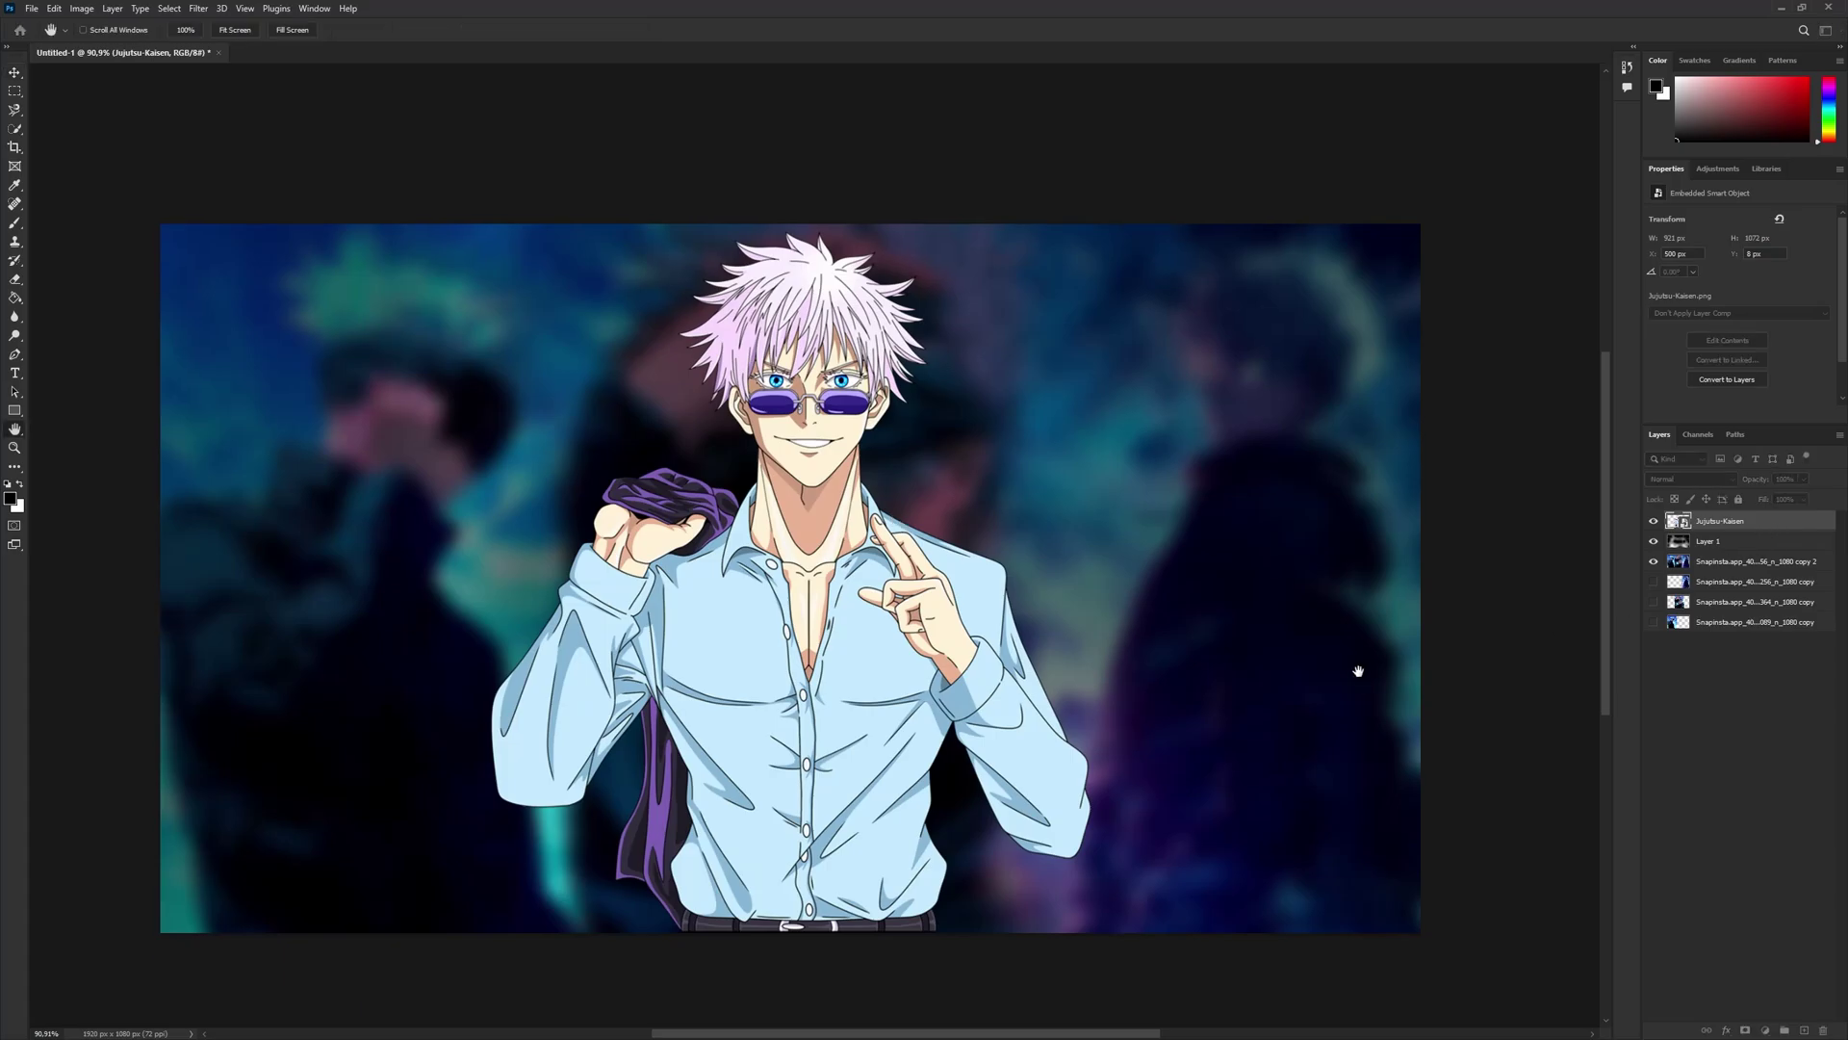
- Add a Drop Shadow effect to the character layer and adjust its opacity, distance and size
double_click(1780, 521)
drag(1045, 589, 1286, 223)
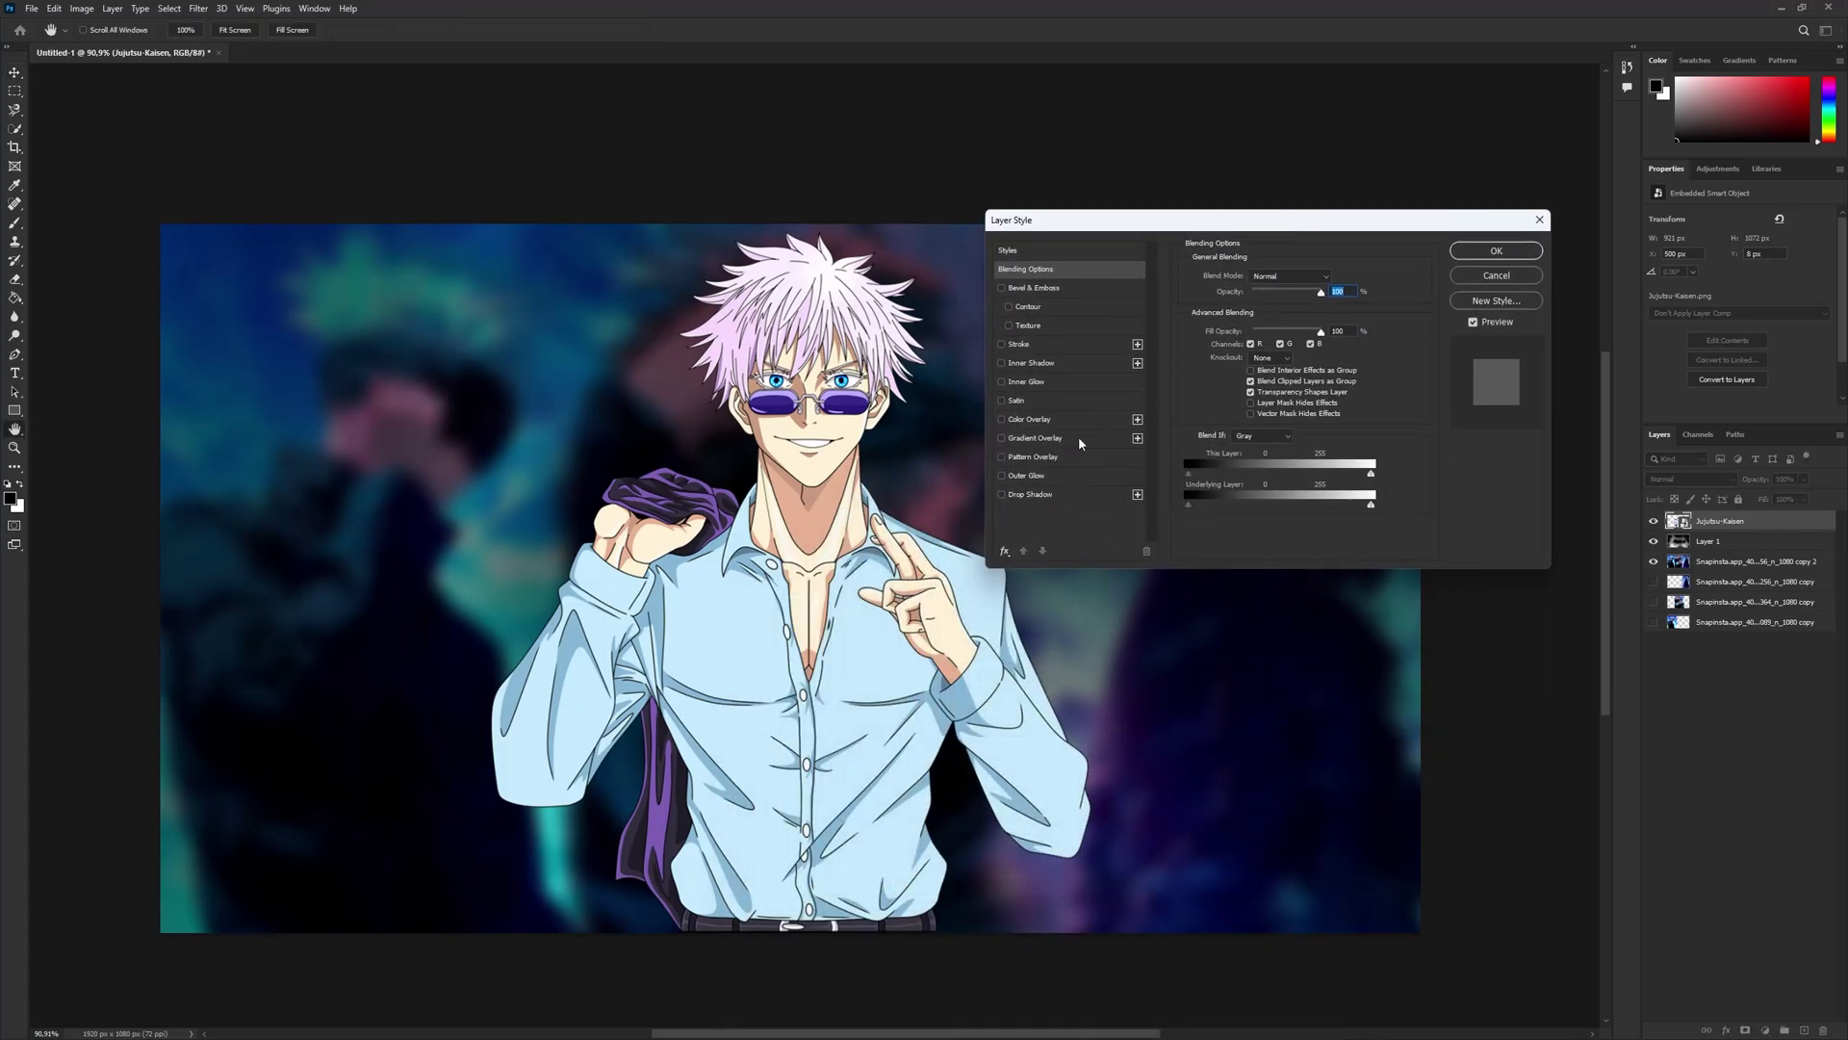
click(1002, 495)
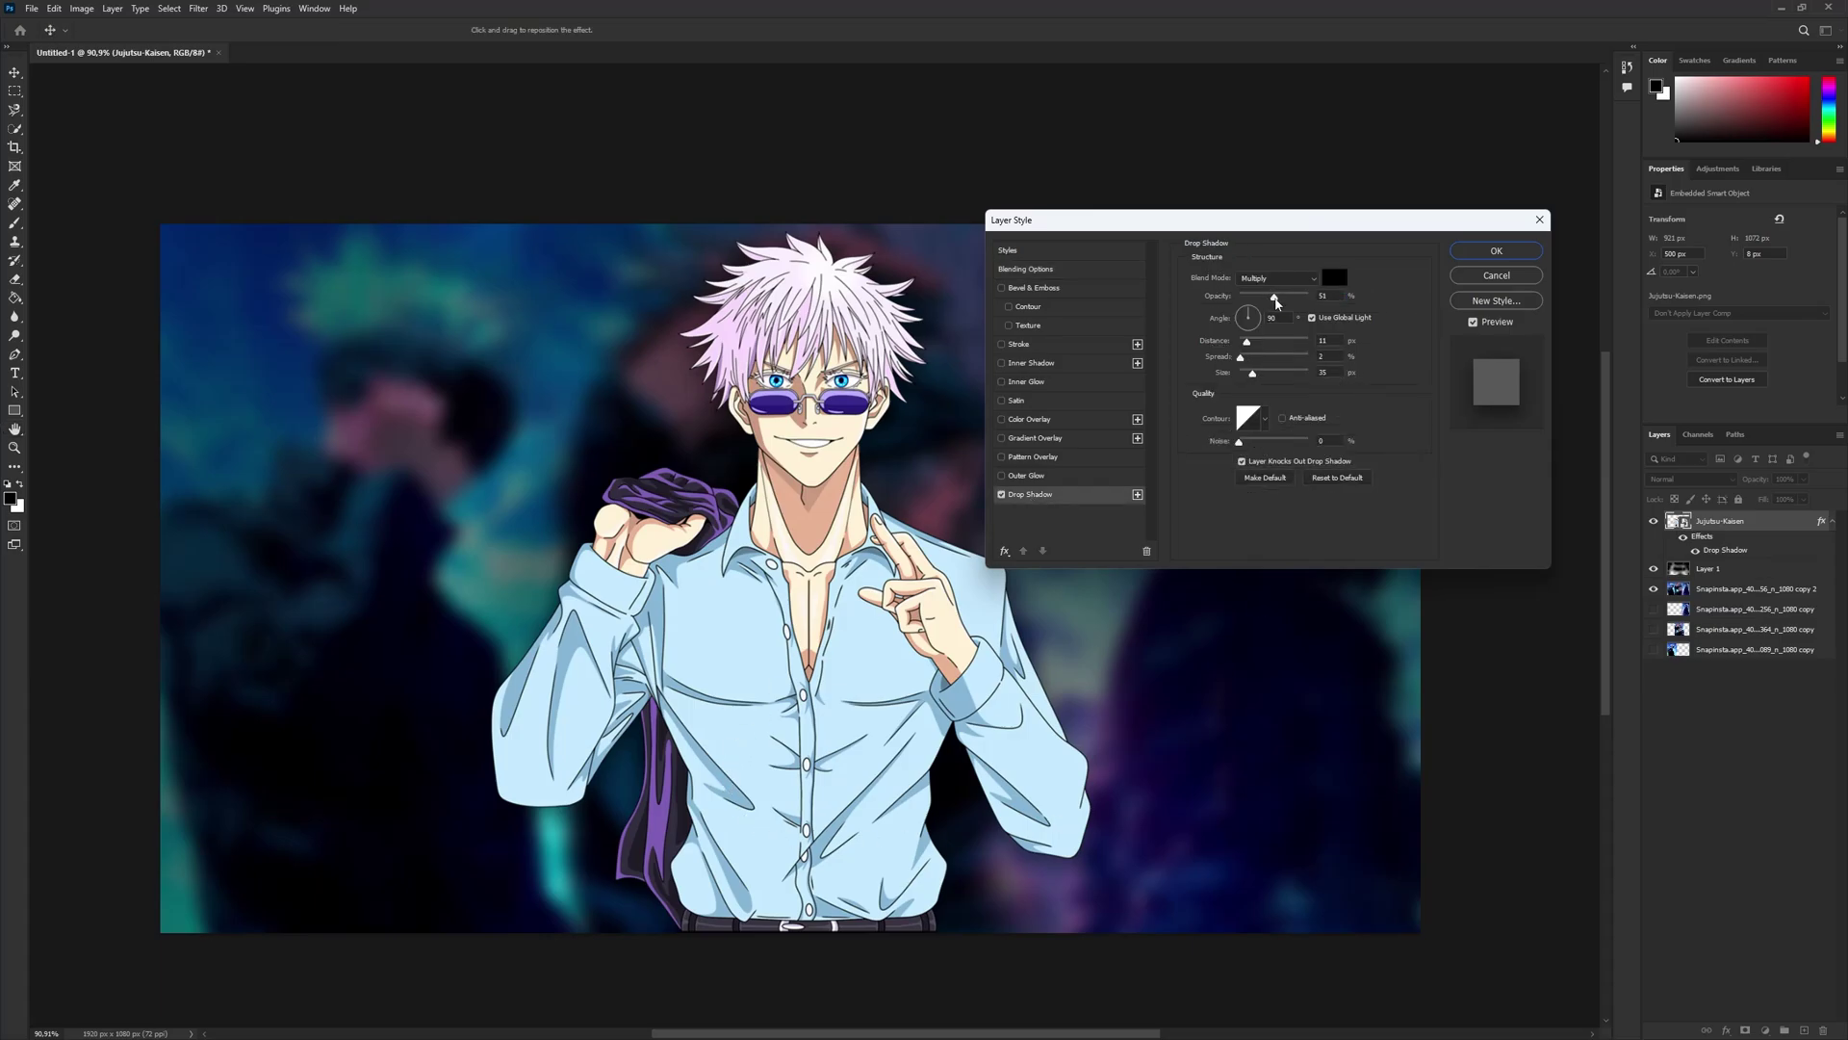
click(1274, 298)
drag(1254, 380, 1256, 386)
drag(1253, 393, 1259, 395)
drag(1249, 344, 1252, 356)
- Add an outside Stroke effect to the character layer with a size of 1 px
click(1003, 345)
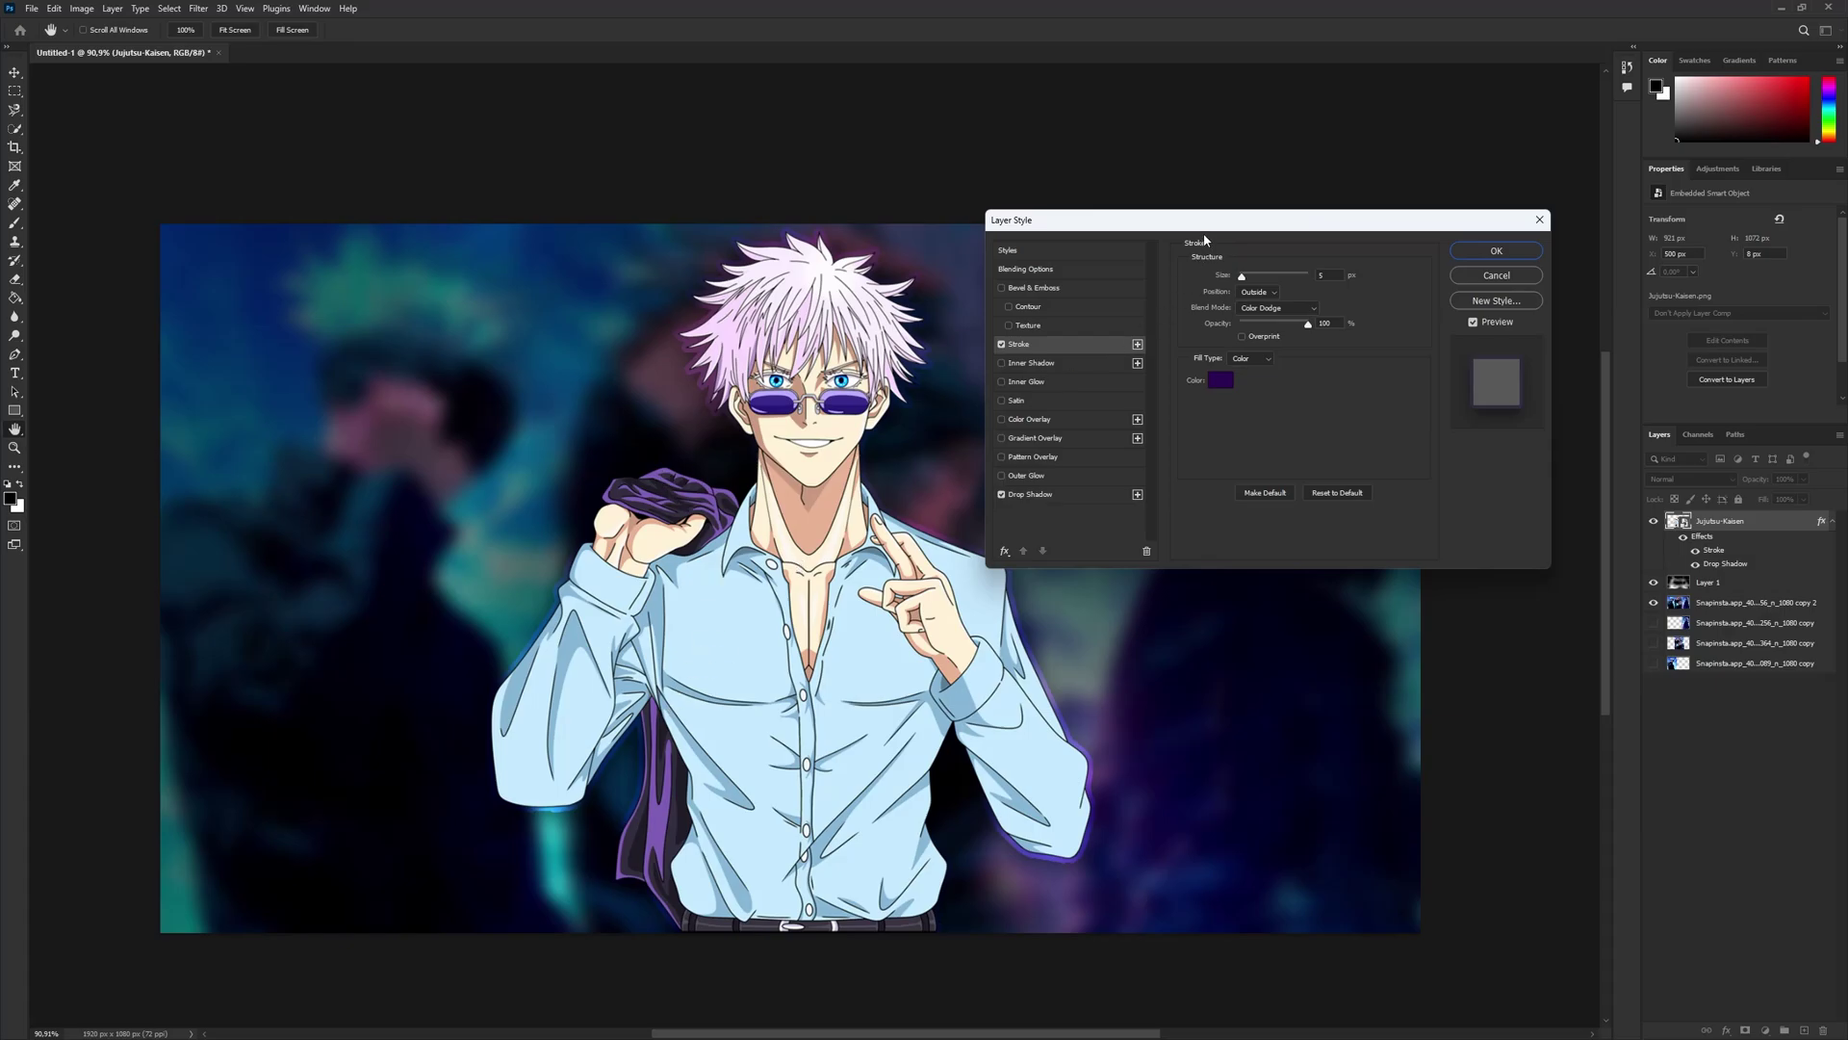
drag(1204, 227, 1365, 469)
click(1482, 508)
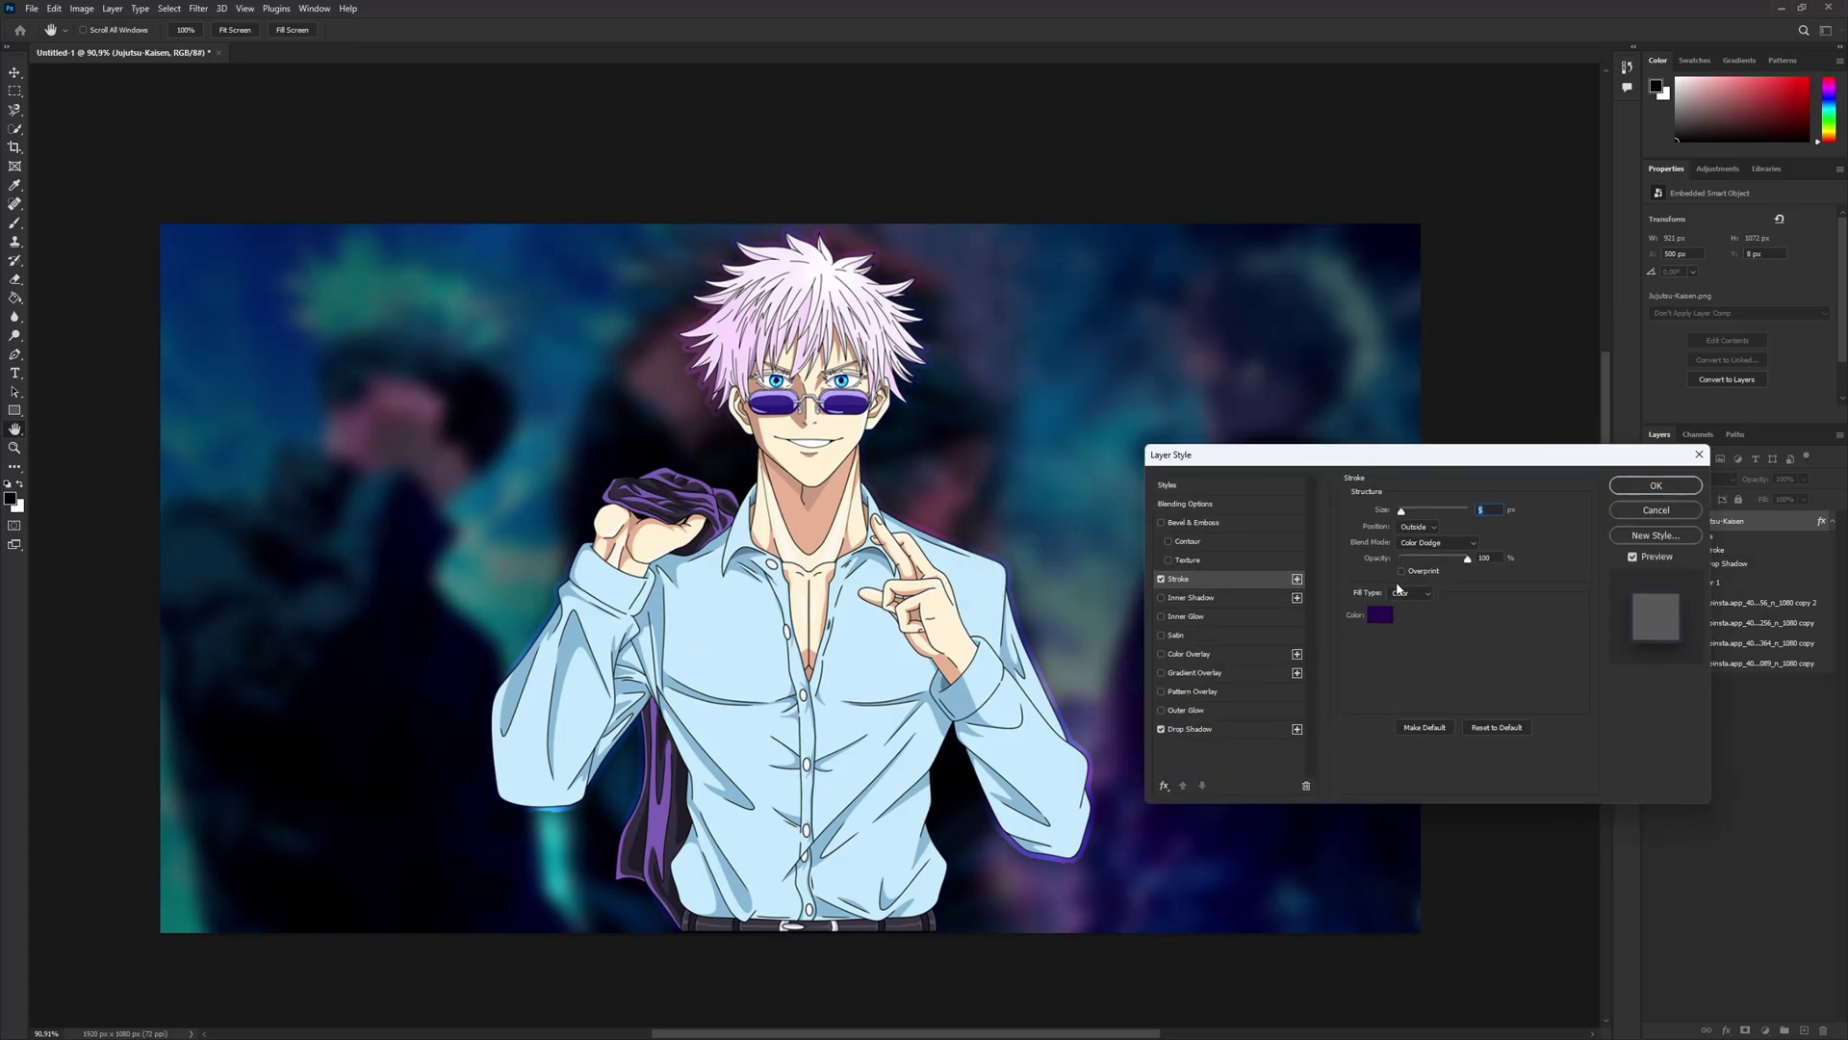
text(1)
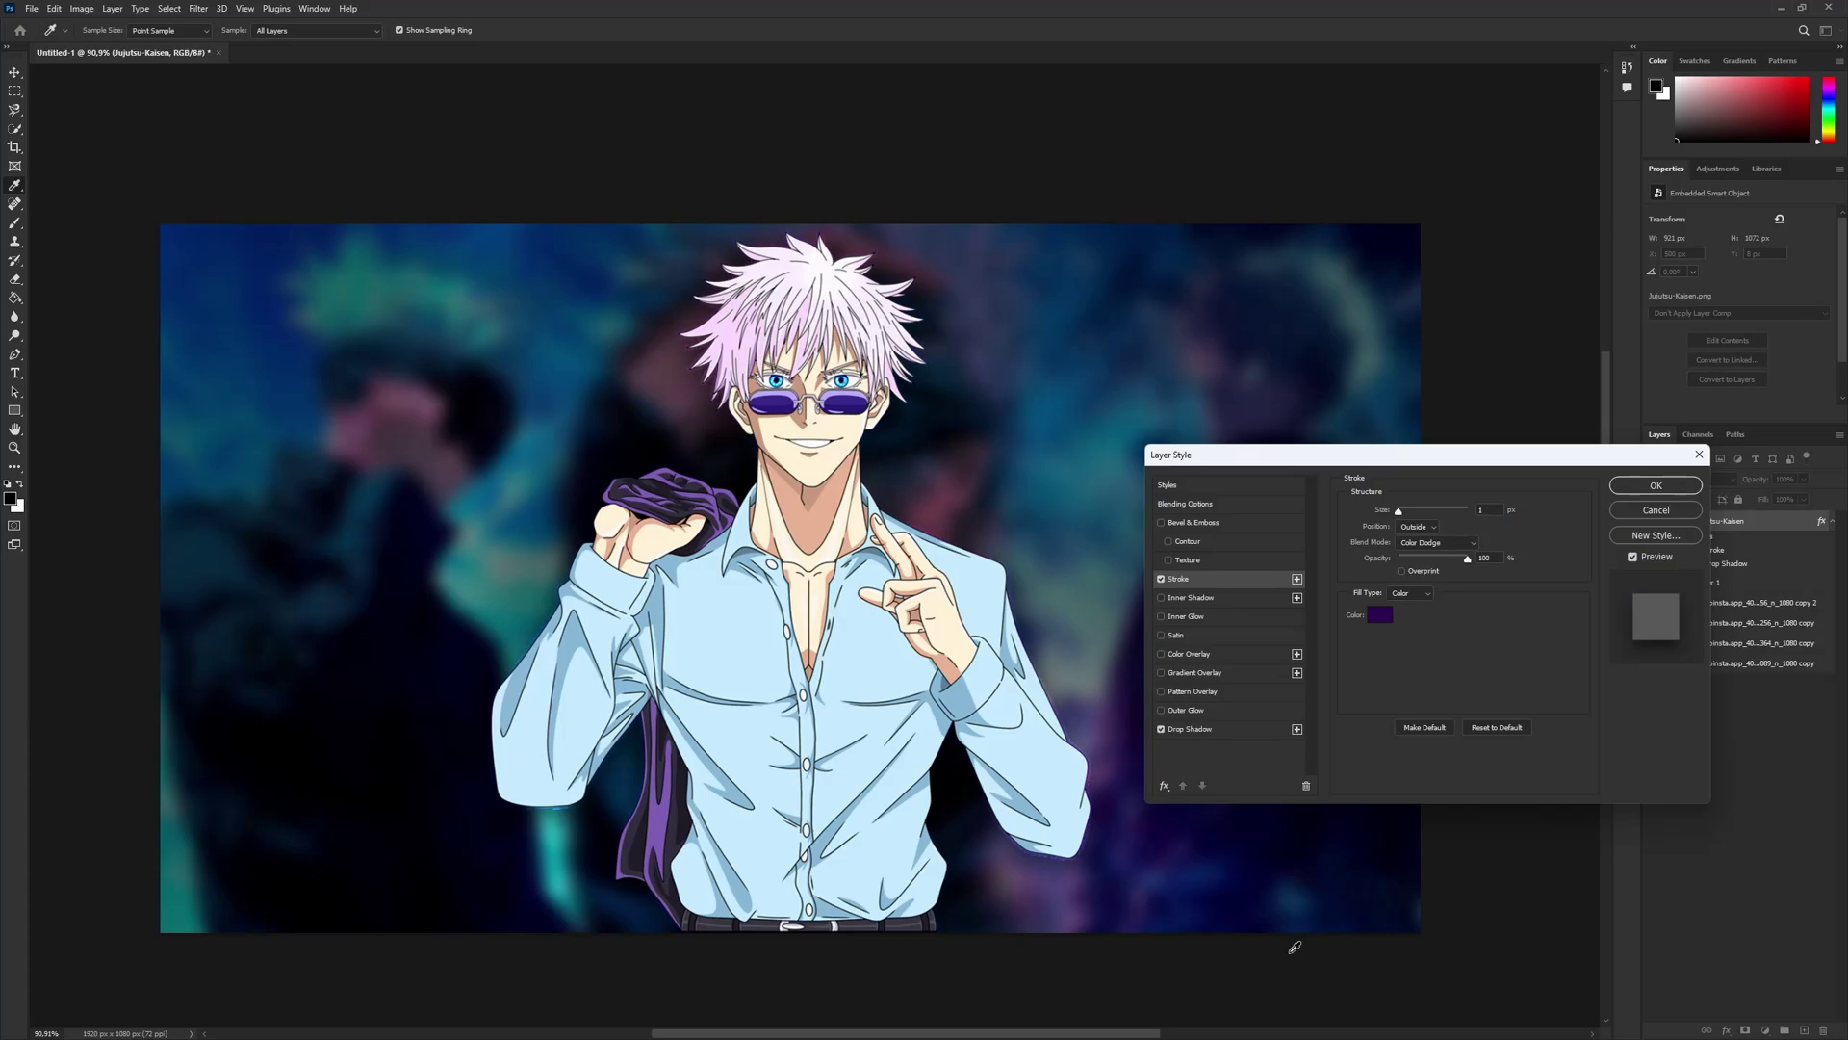
- Try white (#ffffff) as the stroke colour, and set it to black (#000000) instead
drag(1250, 724, 1269, 618)
text(ffffff)
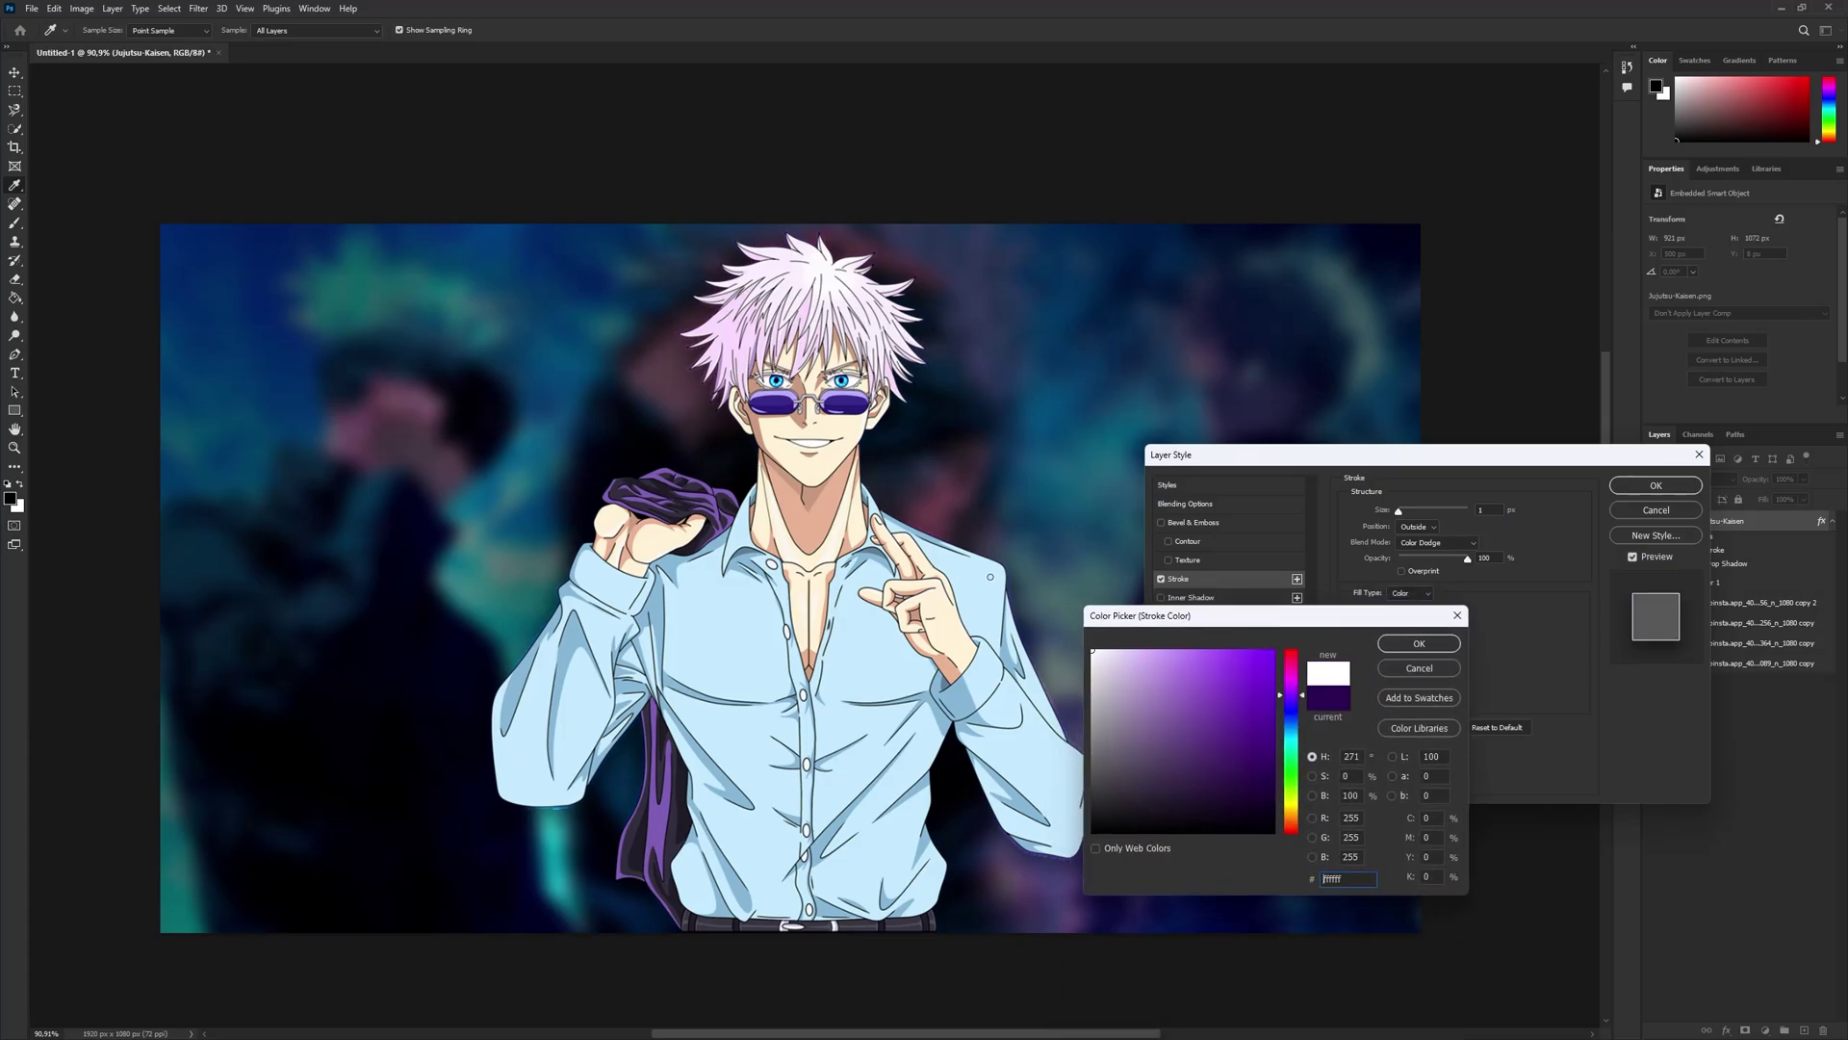
drag(1194, 773, 889, 953)
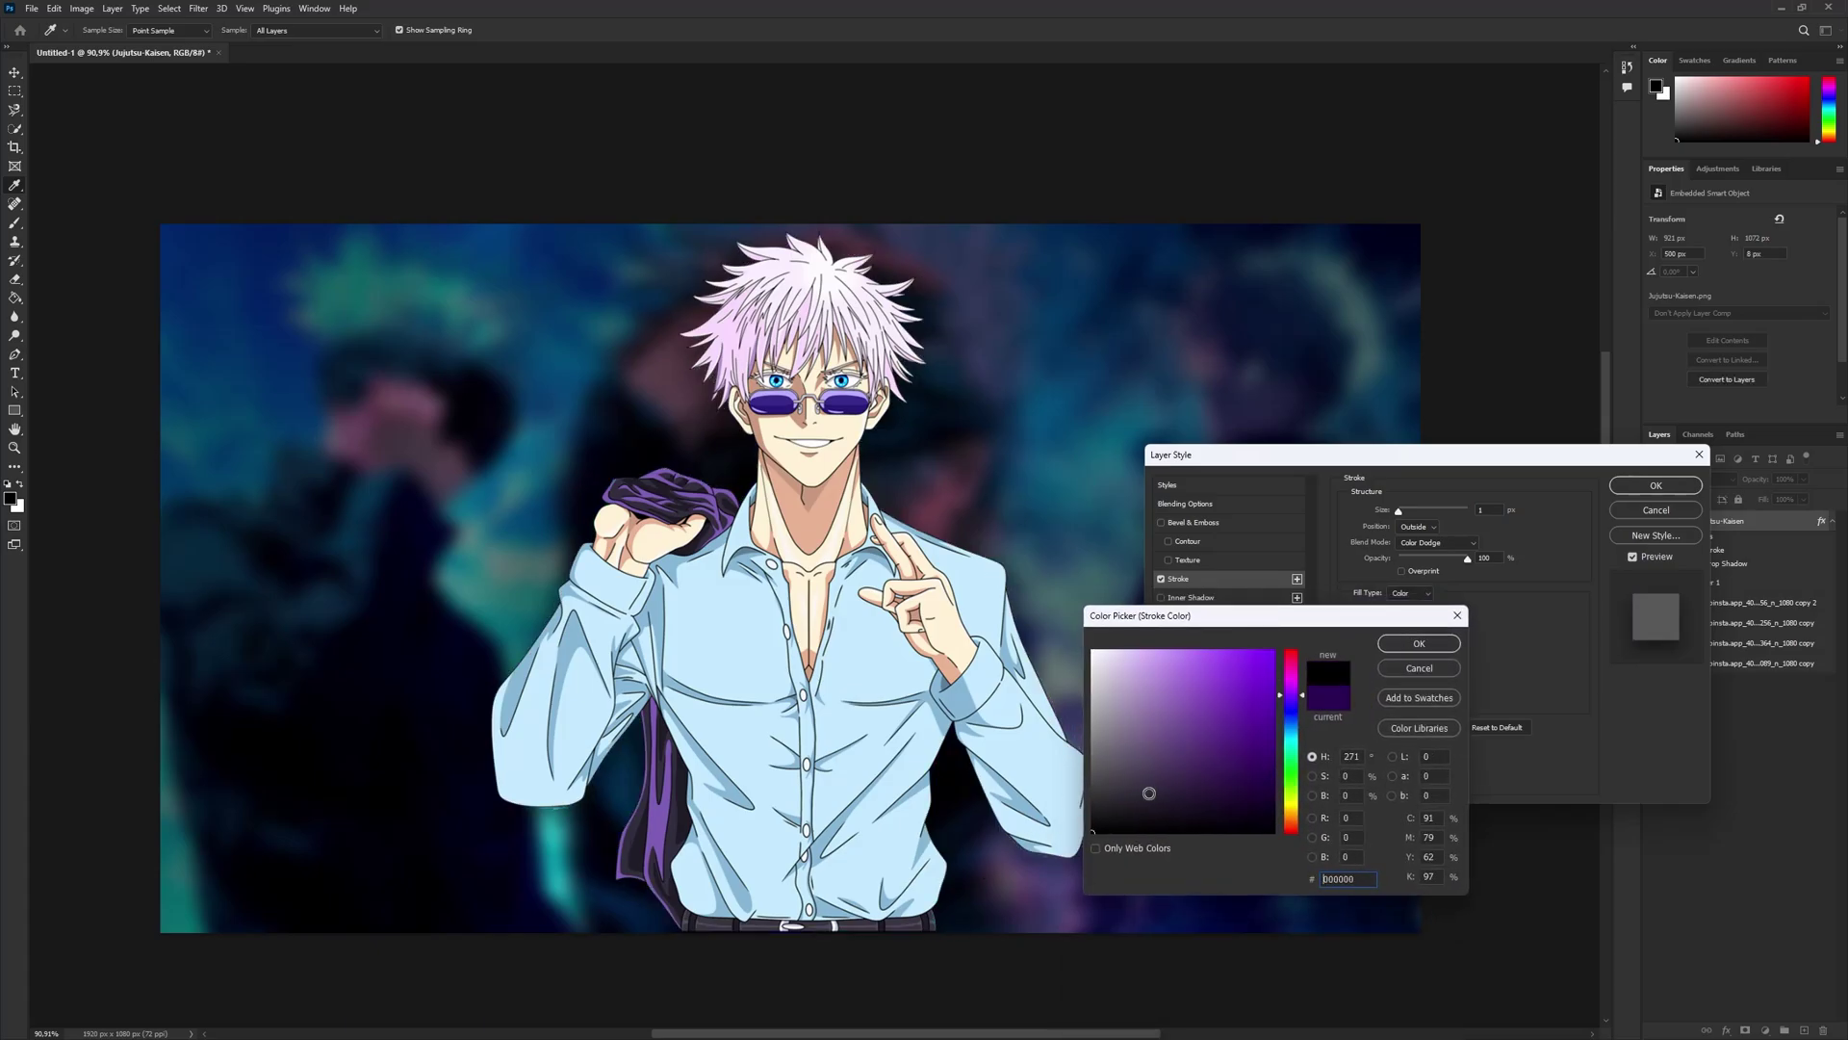
click(1417, 643)
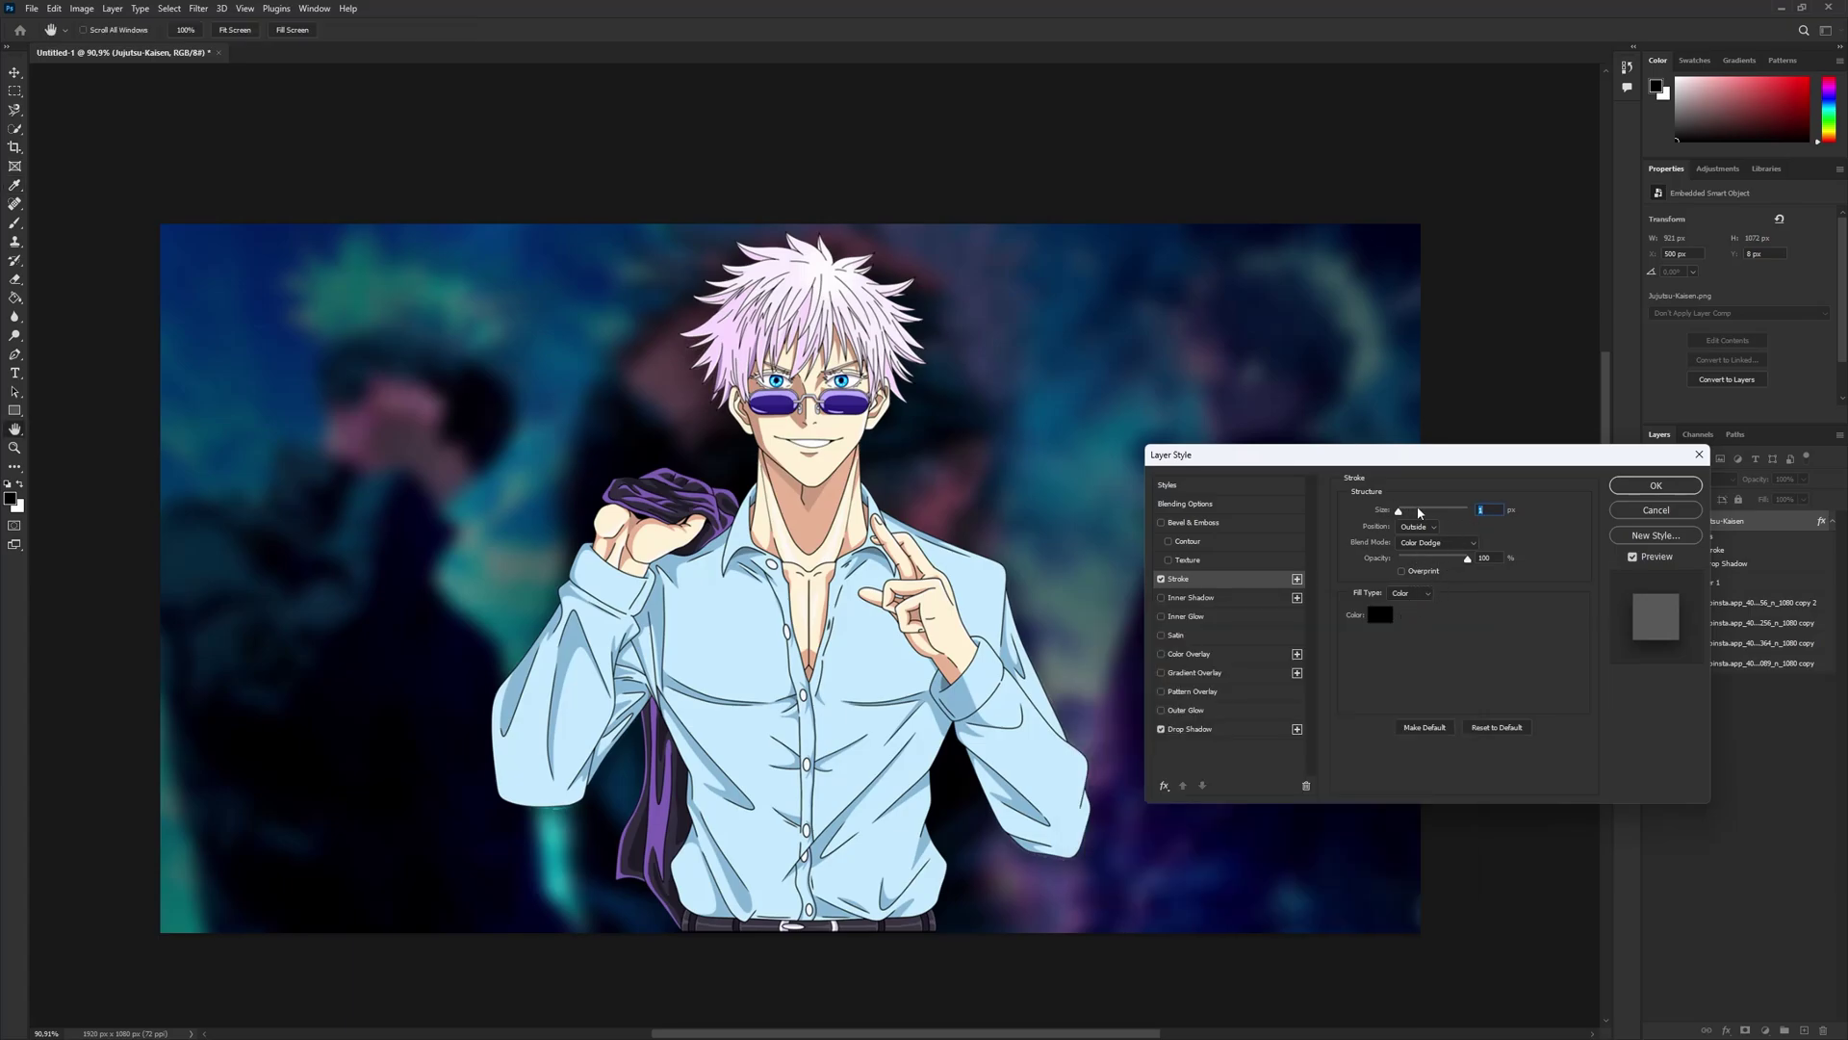
- Set the stroke size to 10 px, try the Screen blend mode, and switch back to Color Dodge
drag(1418, 513, 1412, 518)
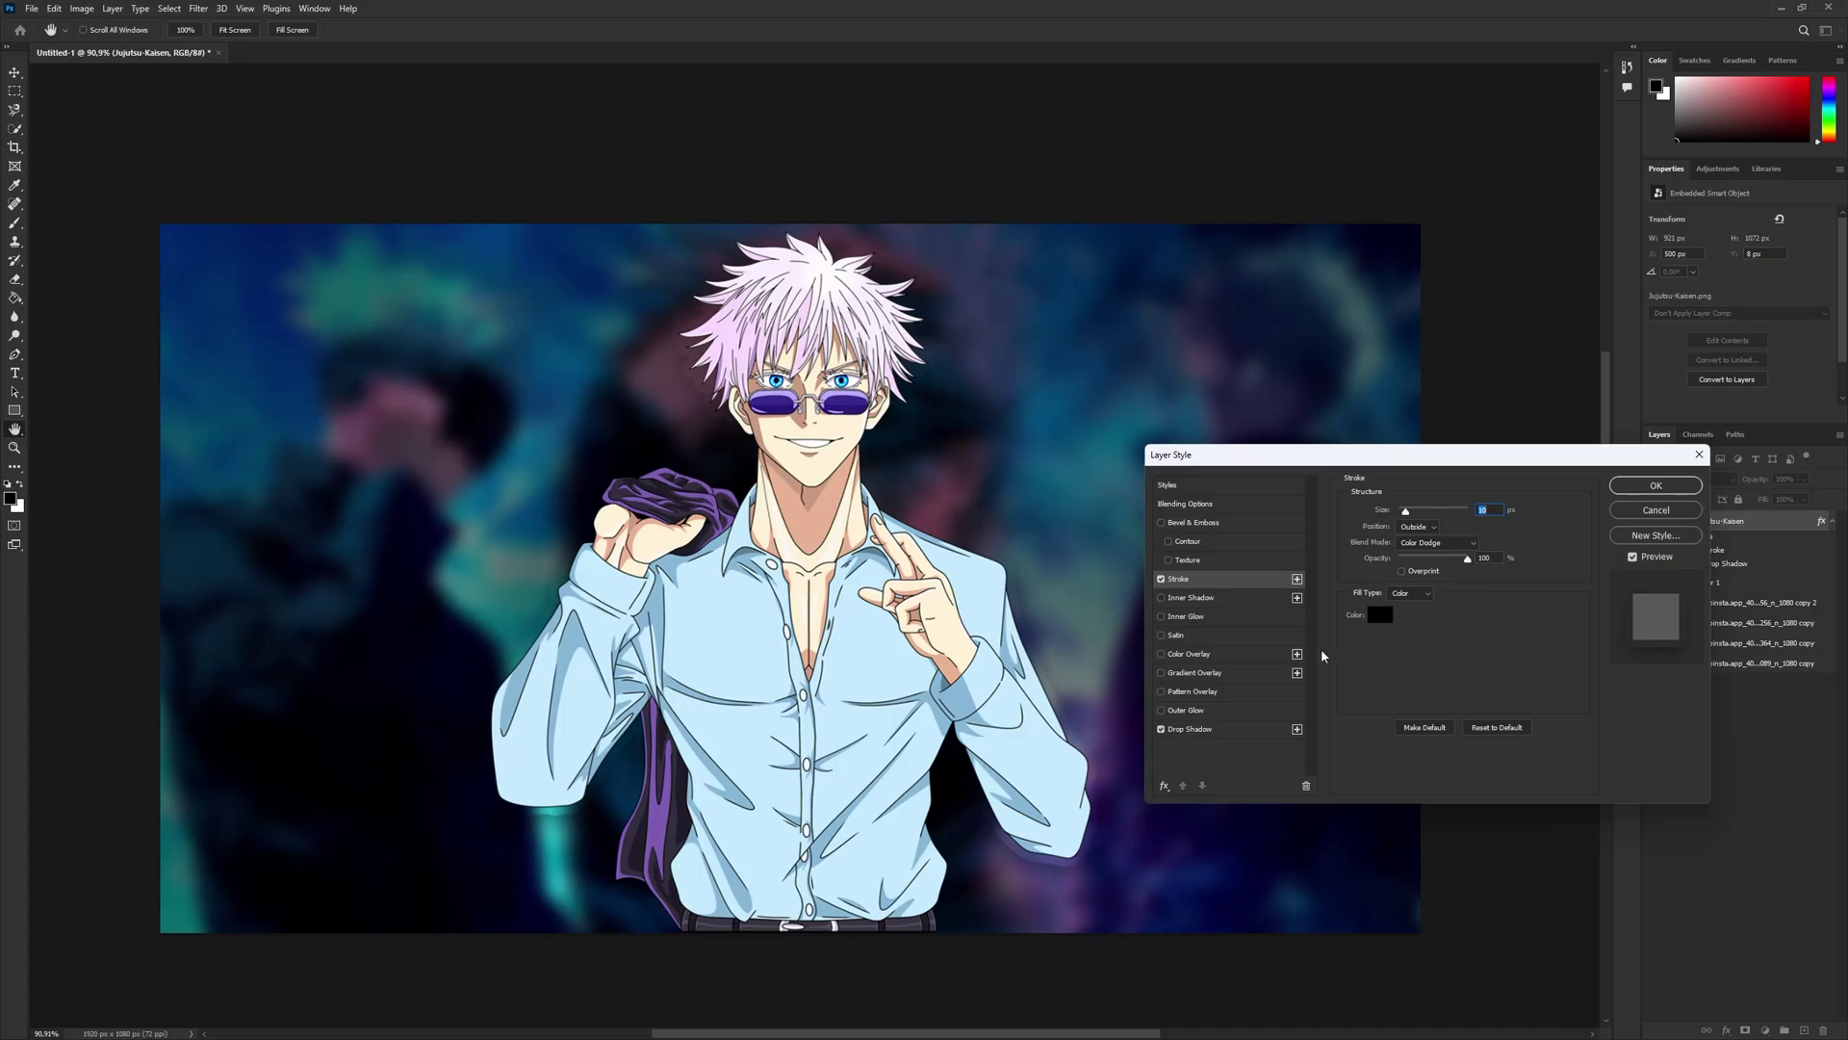
click(1426, 543)
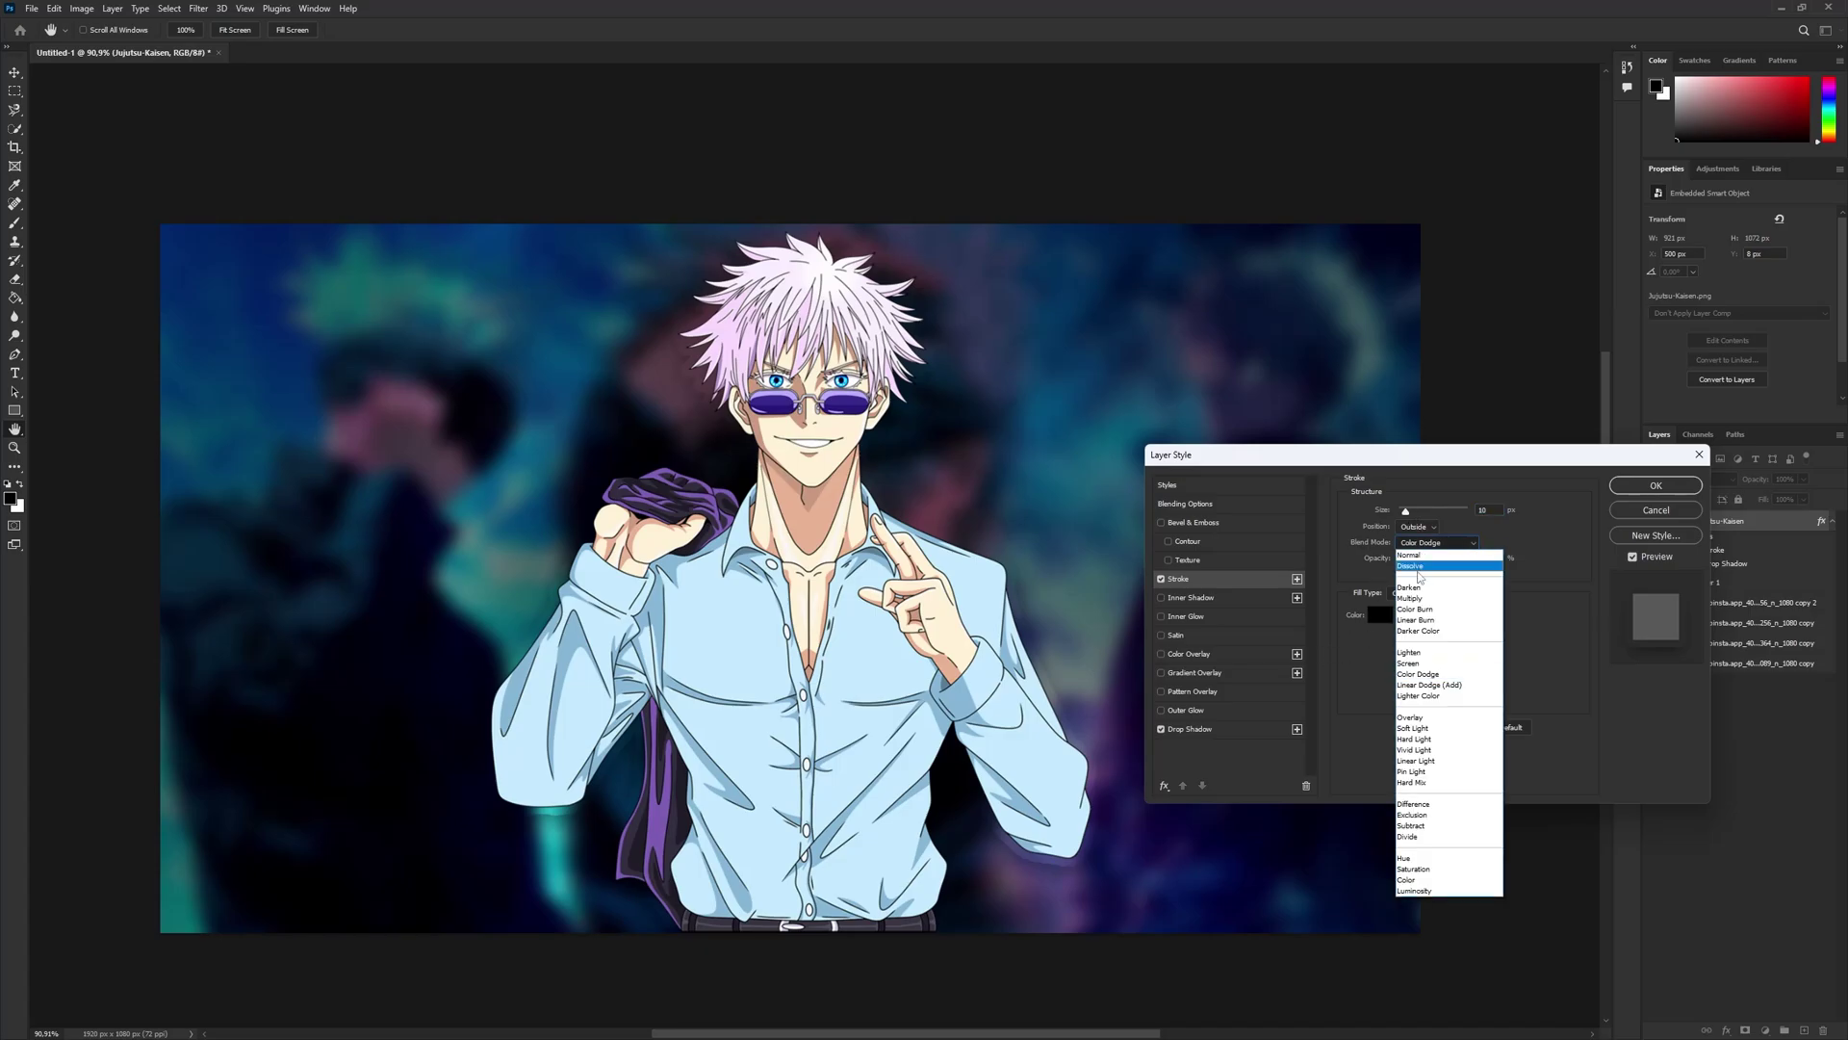
click(1414, 664)
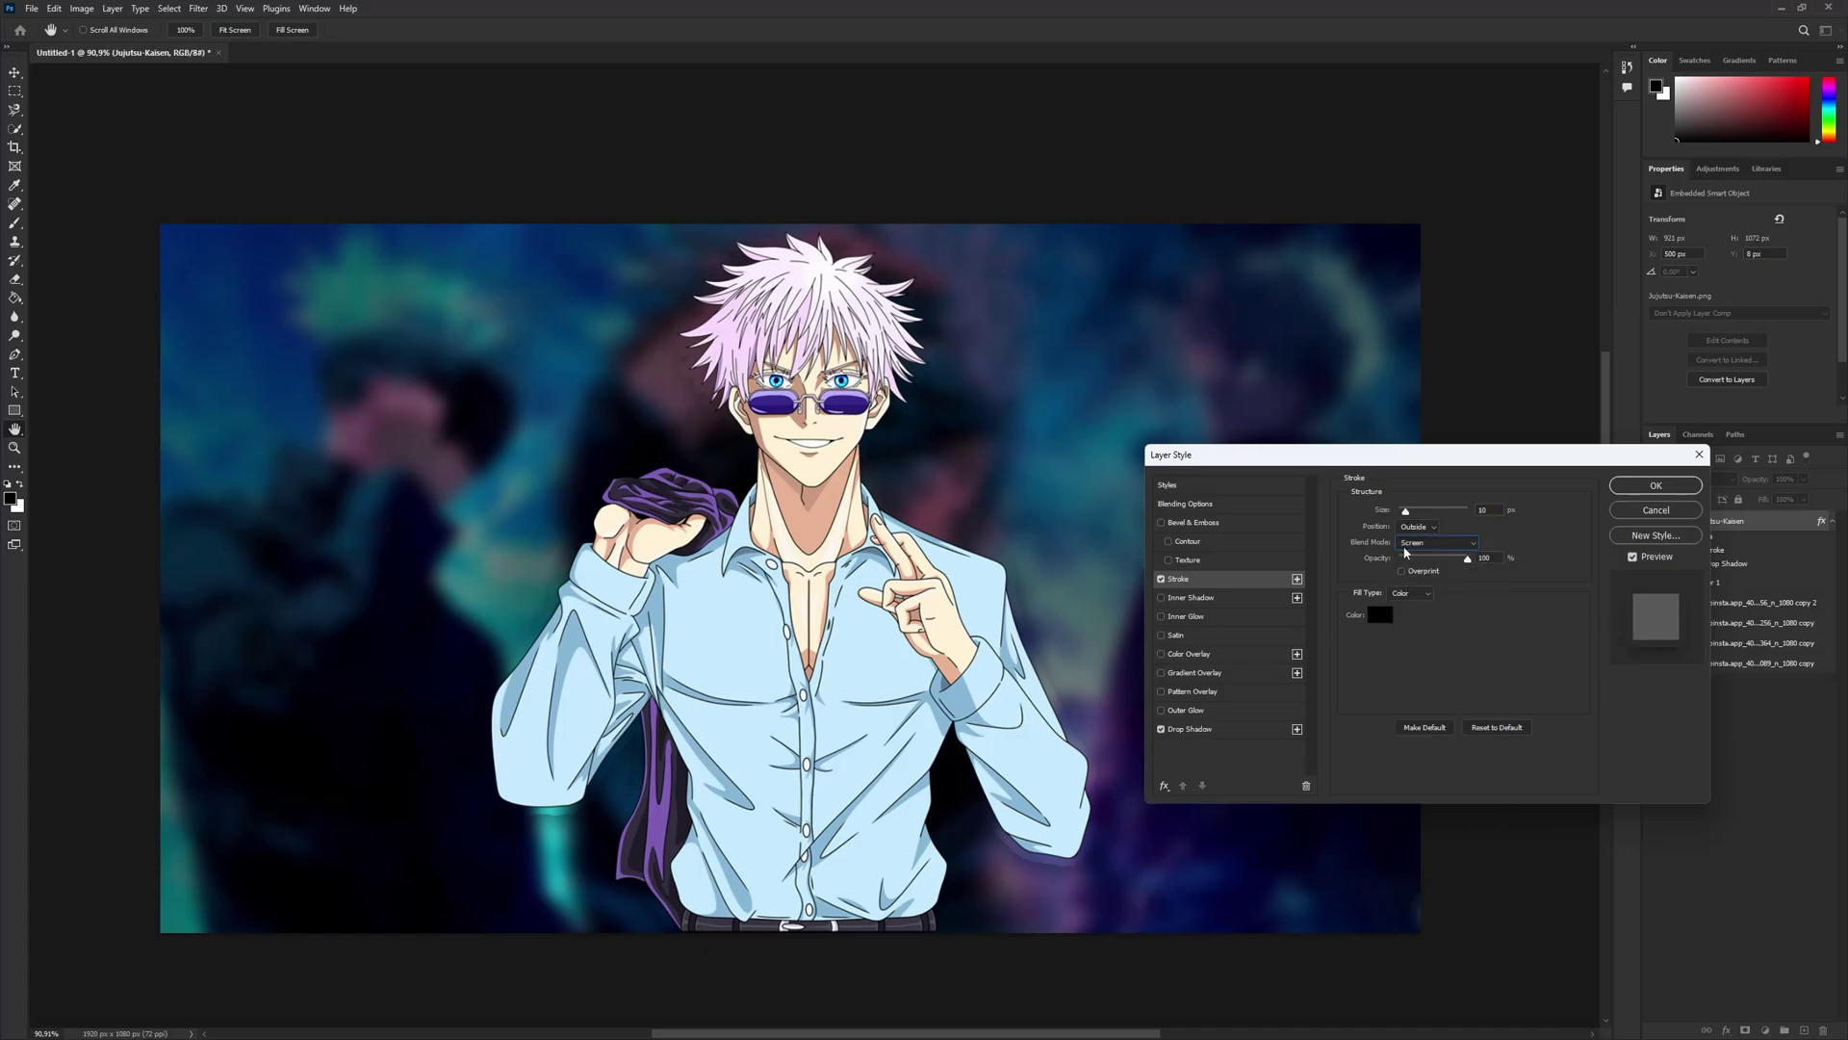
click(1411, 543)
click(1419, 676)
click(1379, 614)
click(1231, 651)
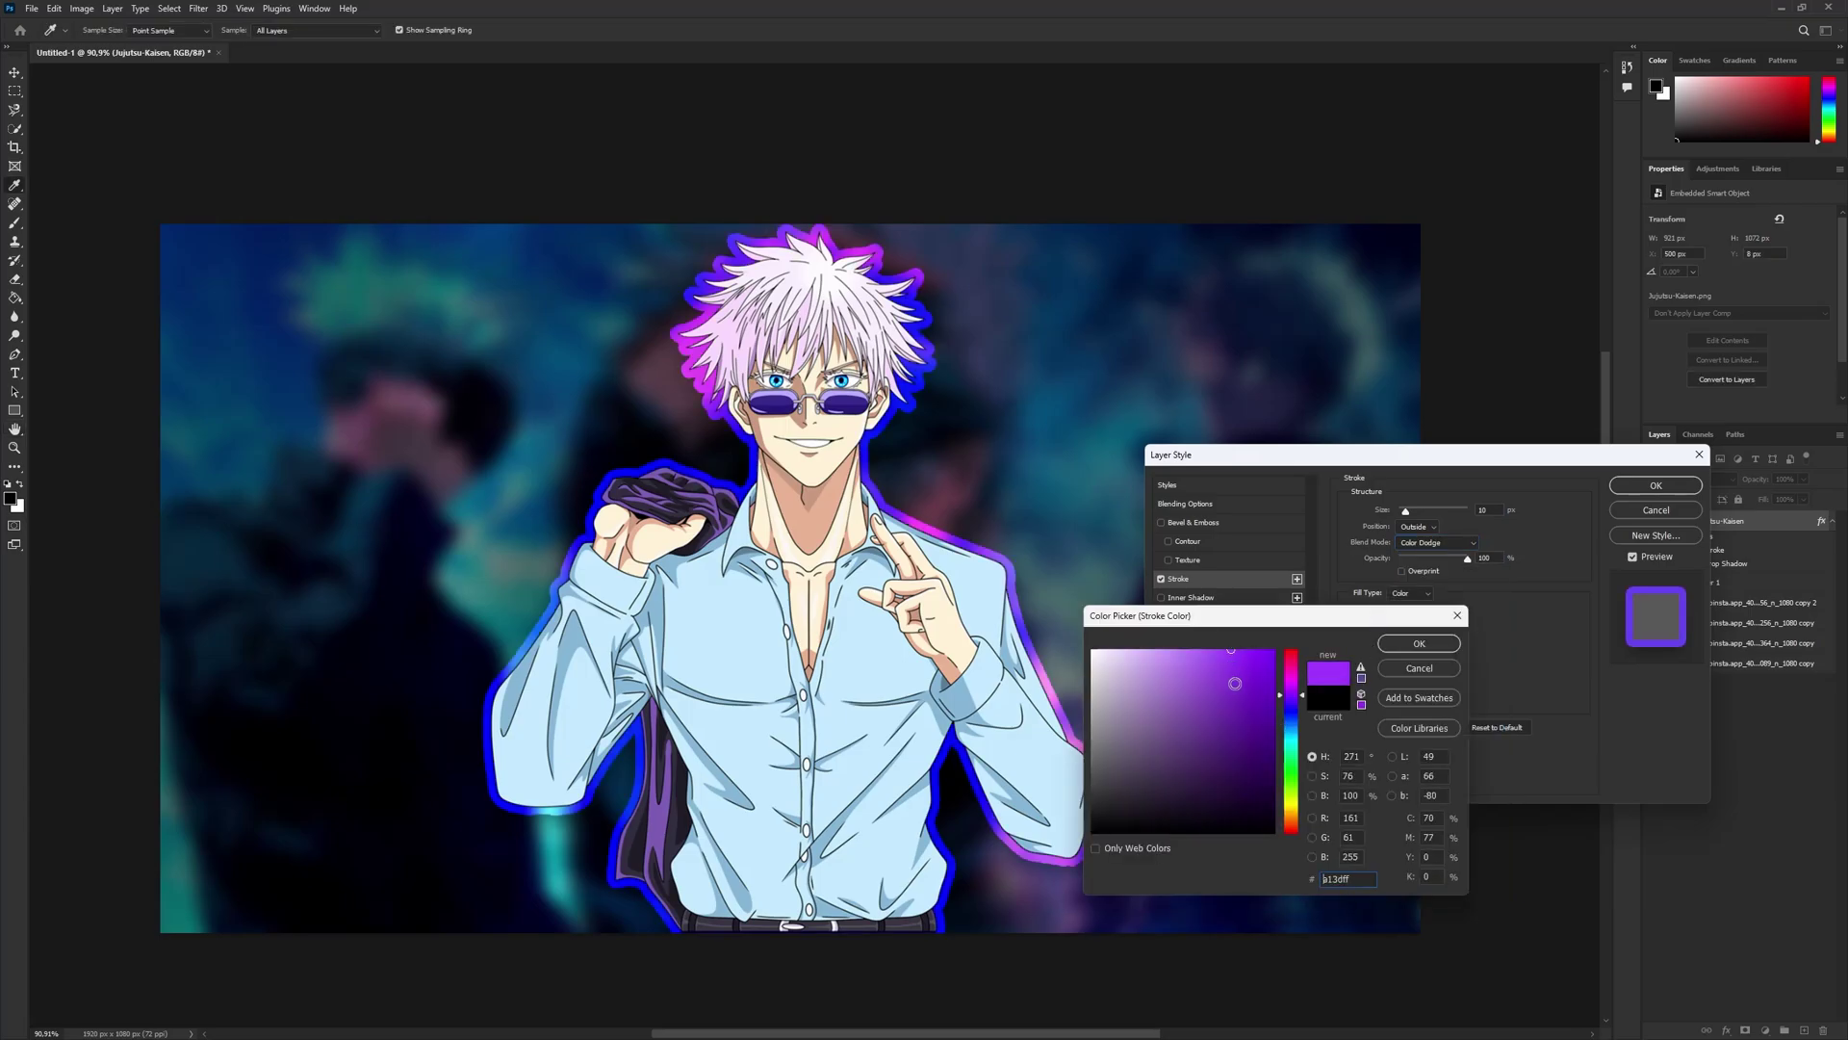
click(542, 469)
mouse_move(534, 413)
mouse_down()
mouse_move(597, 364)
mouse_move(1021, 400)
mouse_move(1209, 327)
mouse_move(1251, 387)
mouse_move(1245, 338)
mouse_move(1038, 523)
mouse_move(1030, 495)
mouse_up()
click(1401, 670)
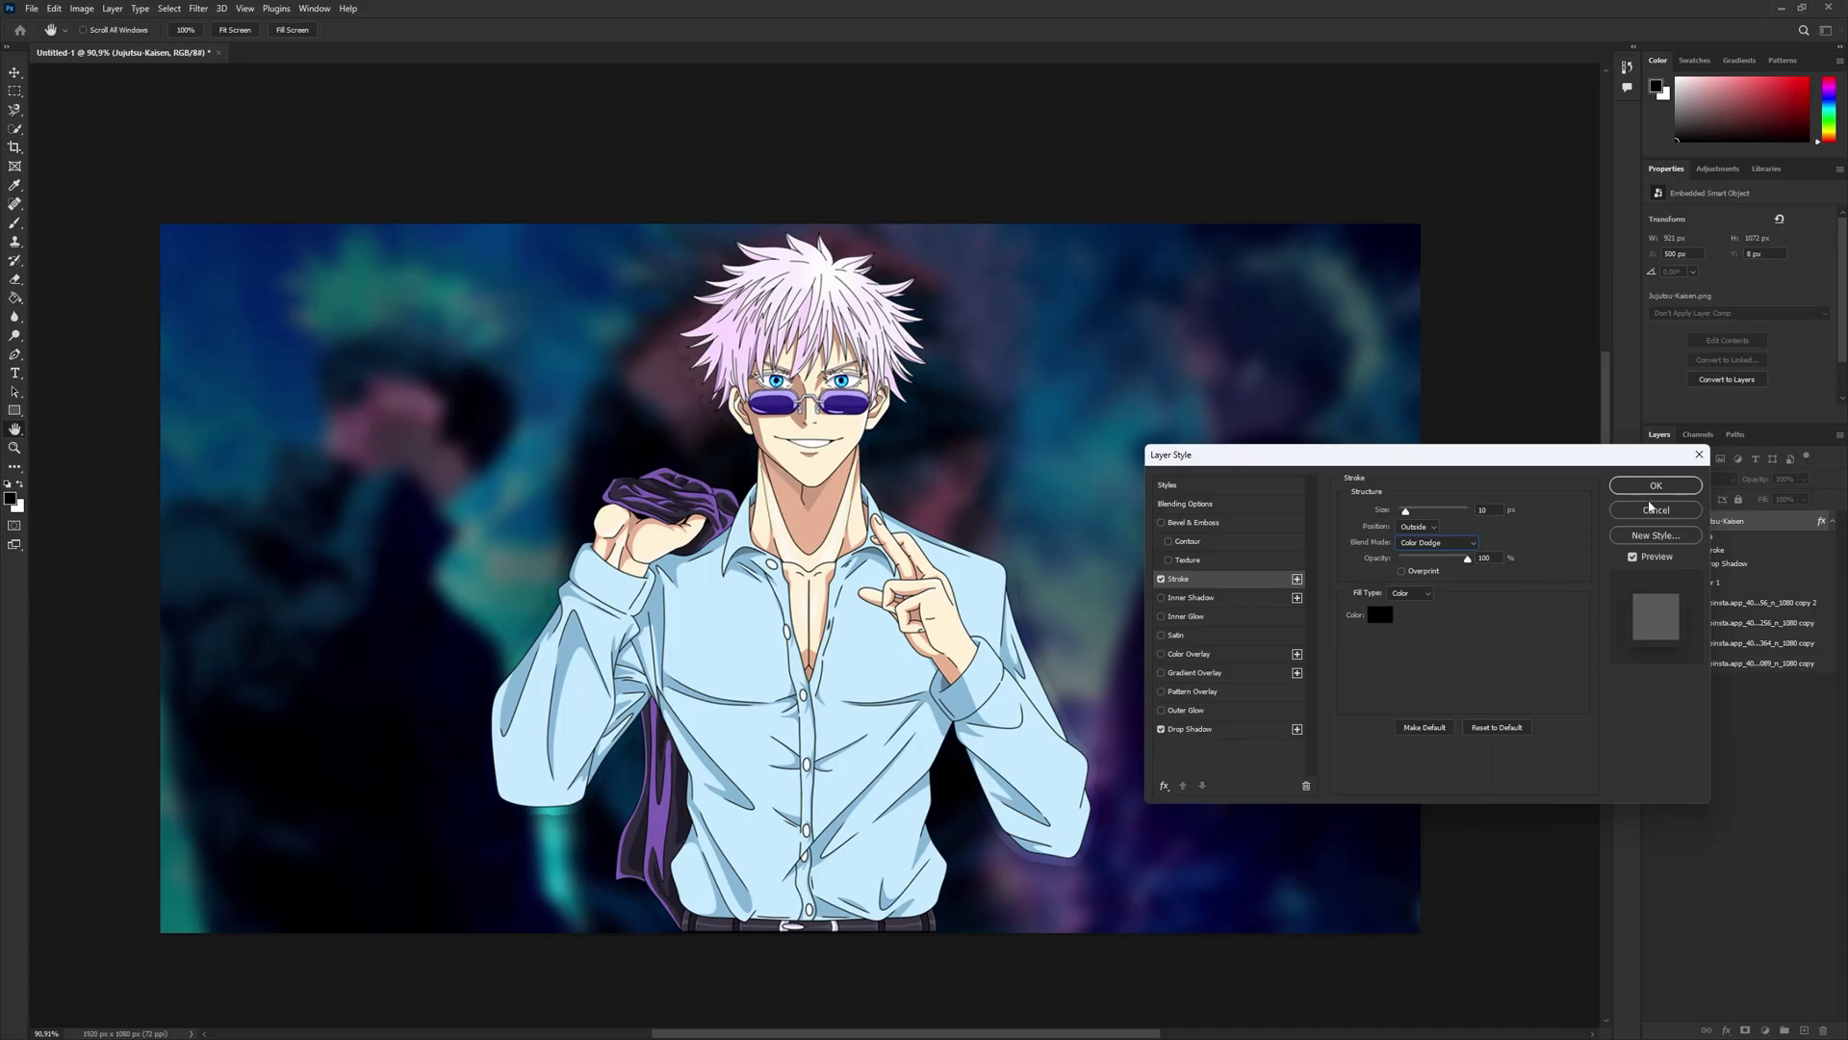
- Compare the character with and without the stroke, and give the stroke a dark purple colour, 74% opacity and 2 px size
click(1161, 580)
click(1162, 579)
click(1382, 615)
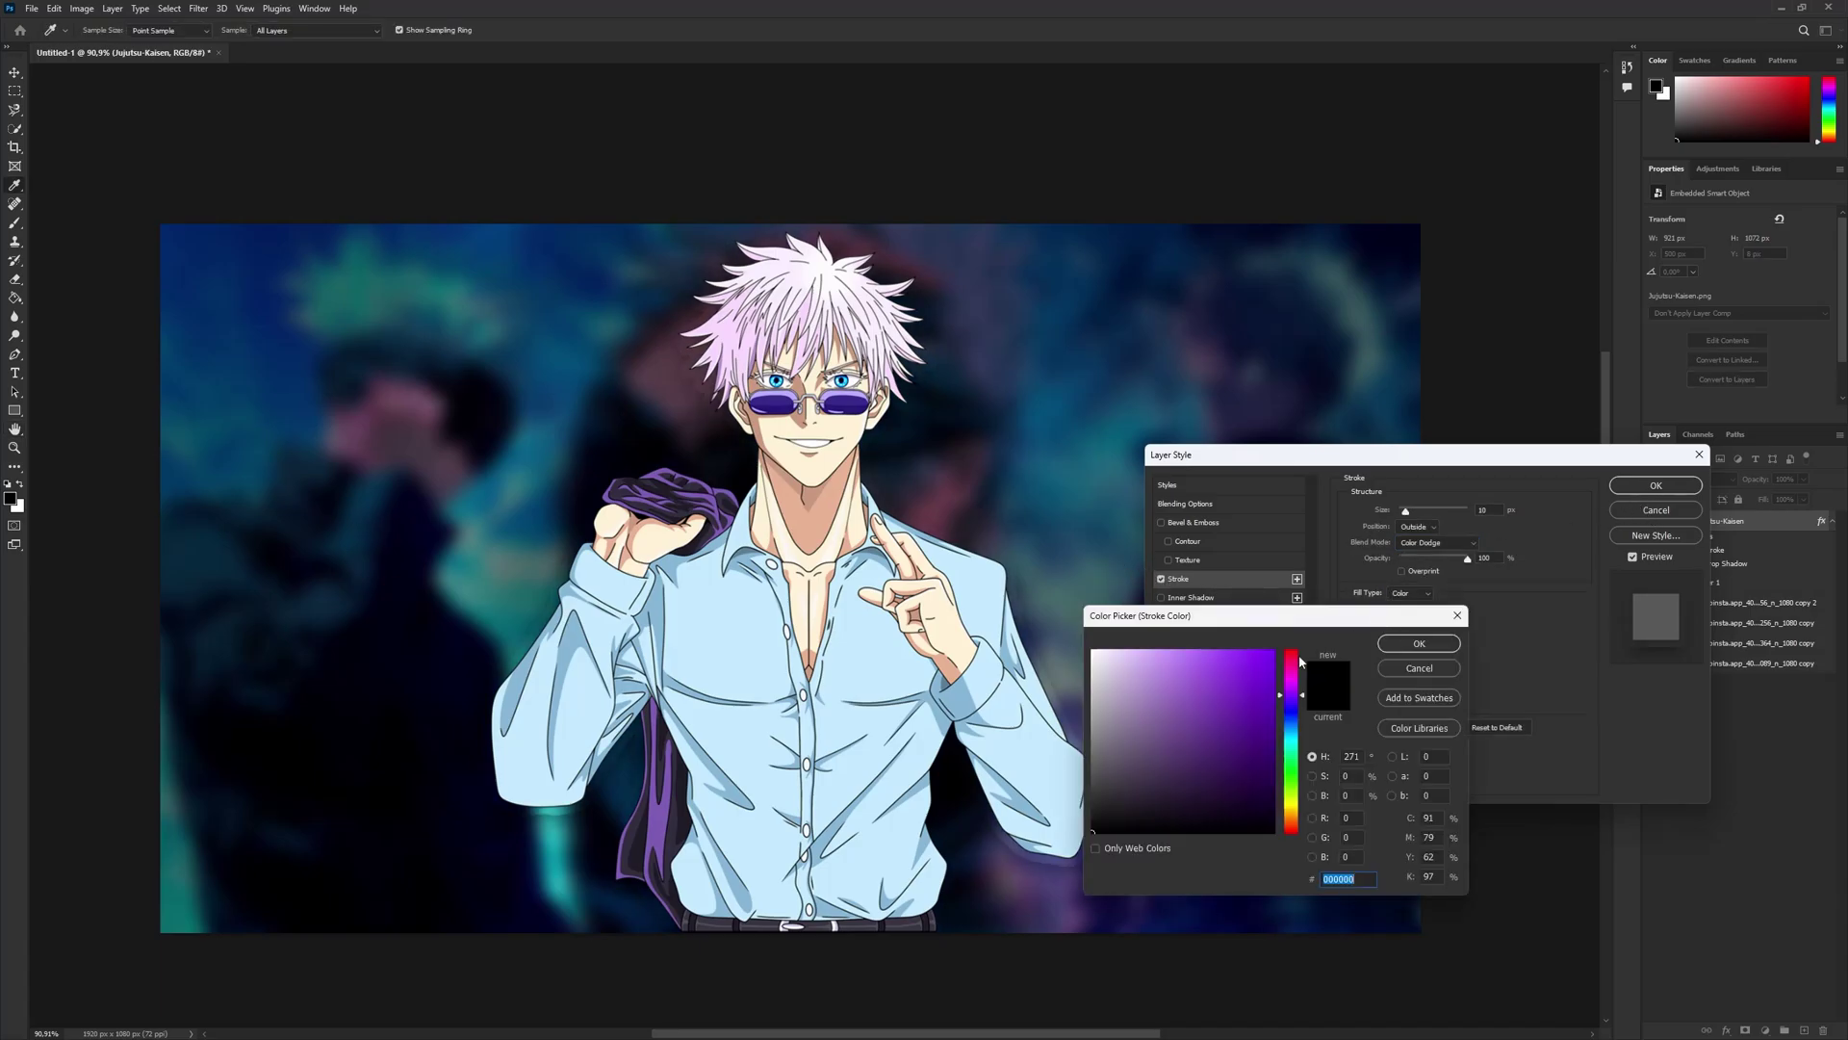
click(1272, 726)
click(1422, 641)
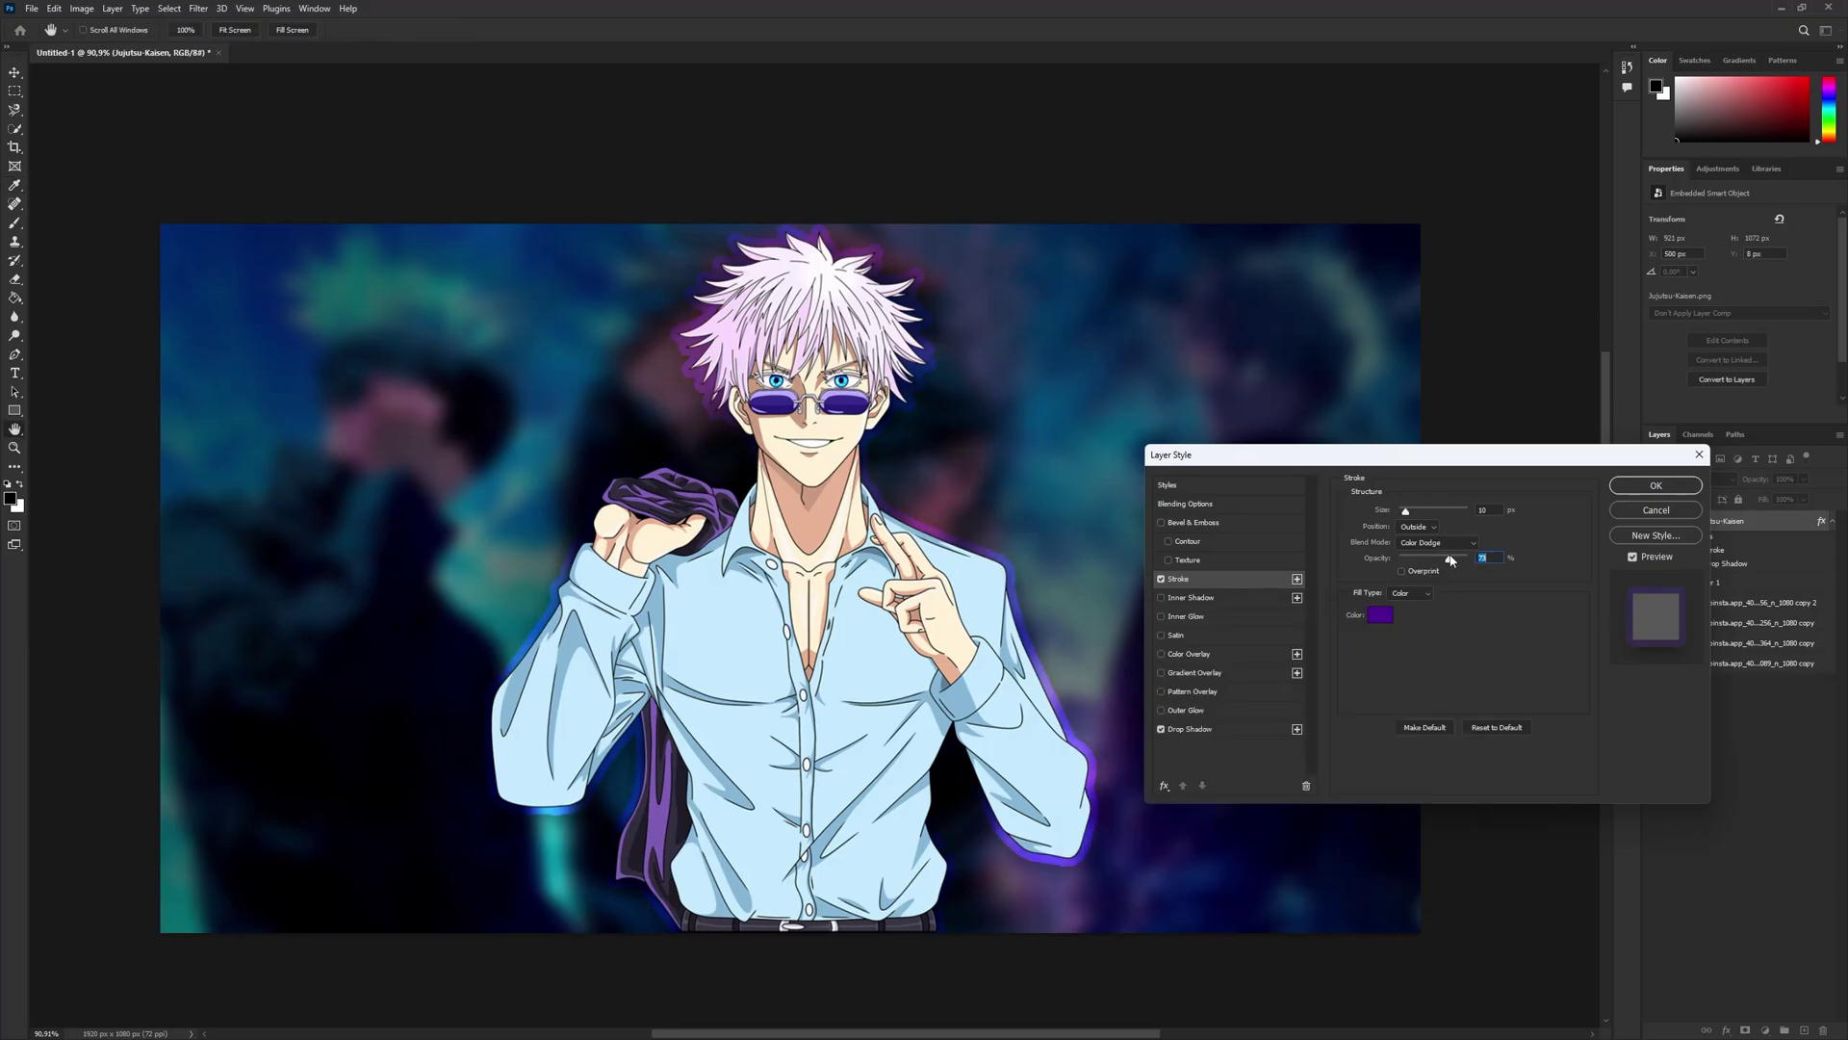
drag(1450, 561, 1401, 515)
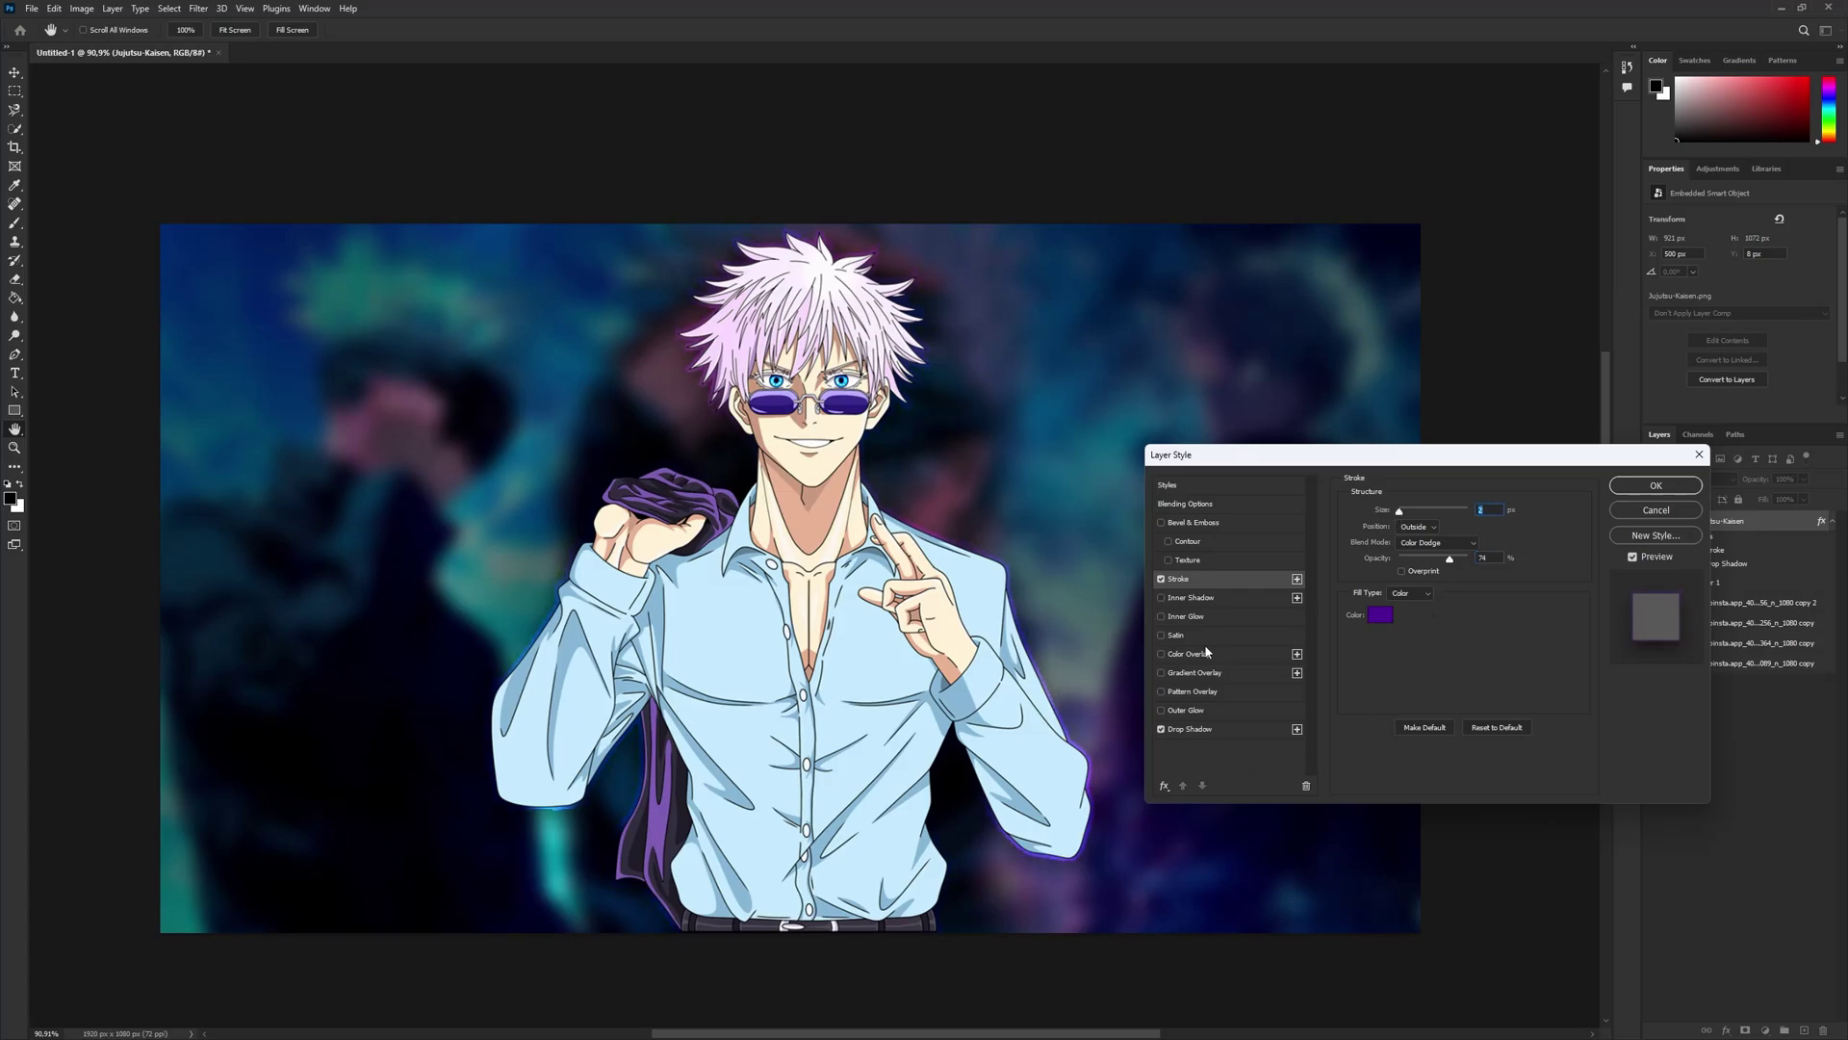
- Add an Outer Glow effect to the character layer, compare it with and without the stroke, and leave the stroke off
click(1163, 712)
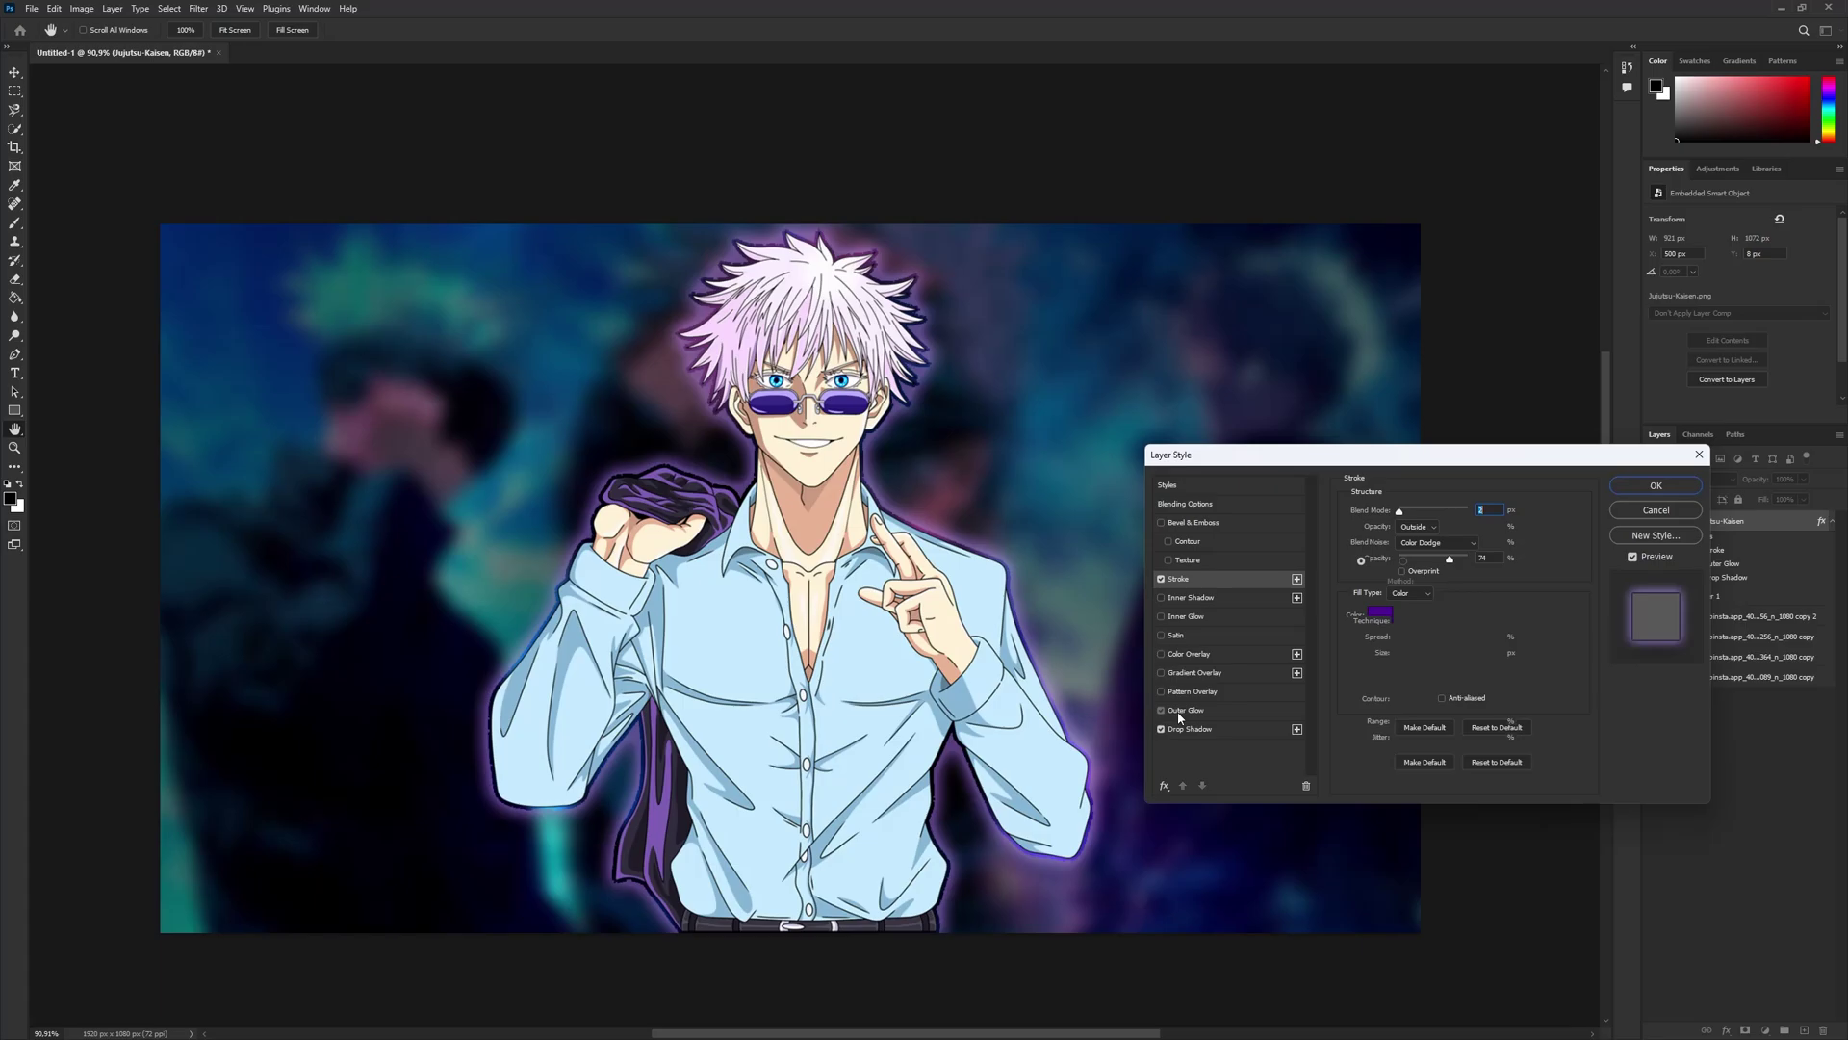
click(1161, 580)
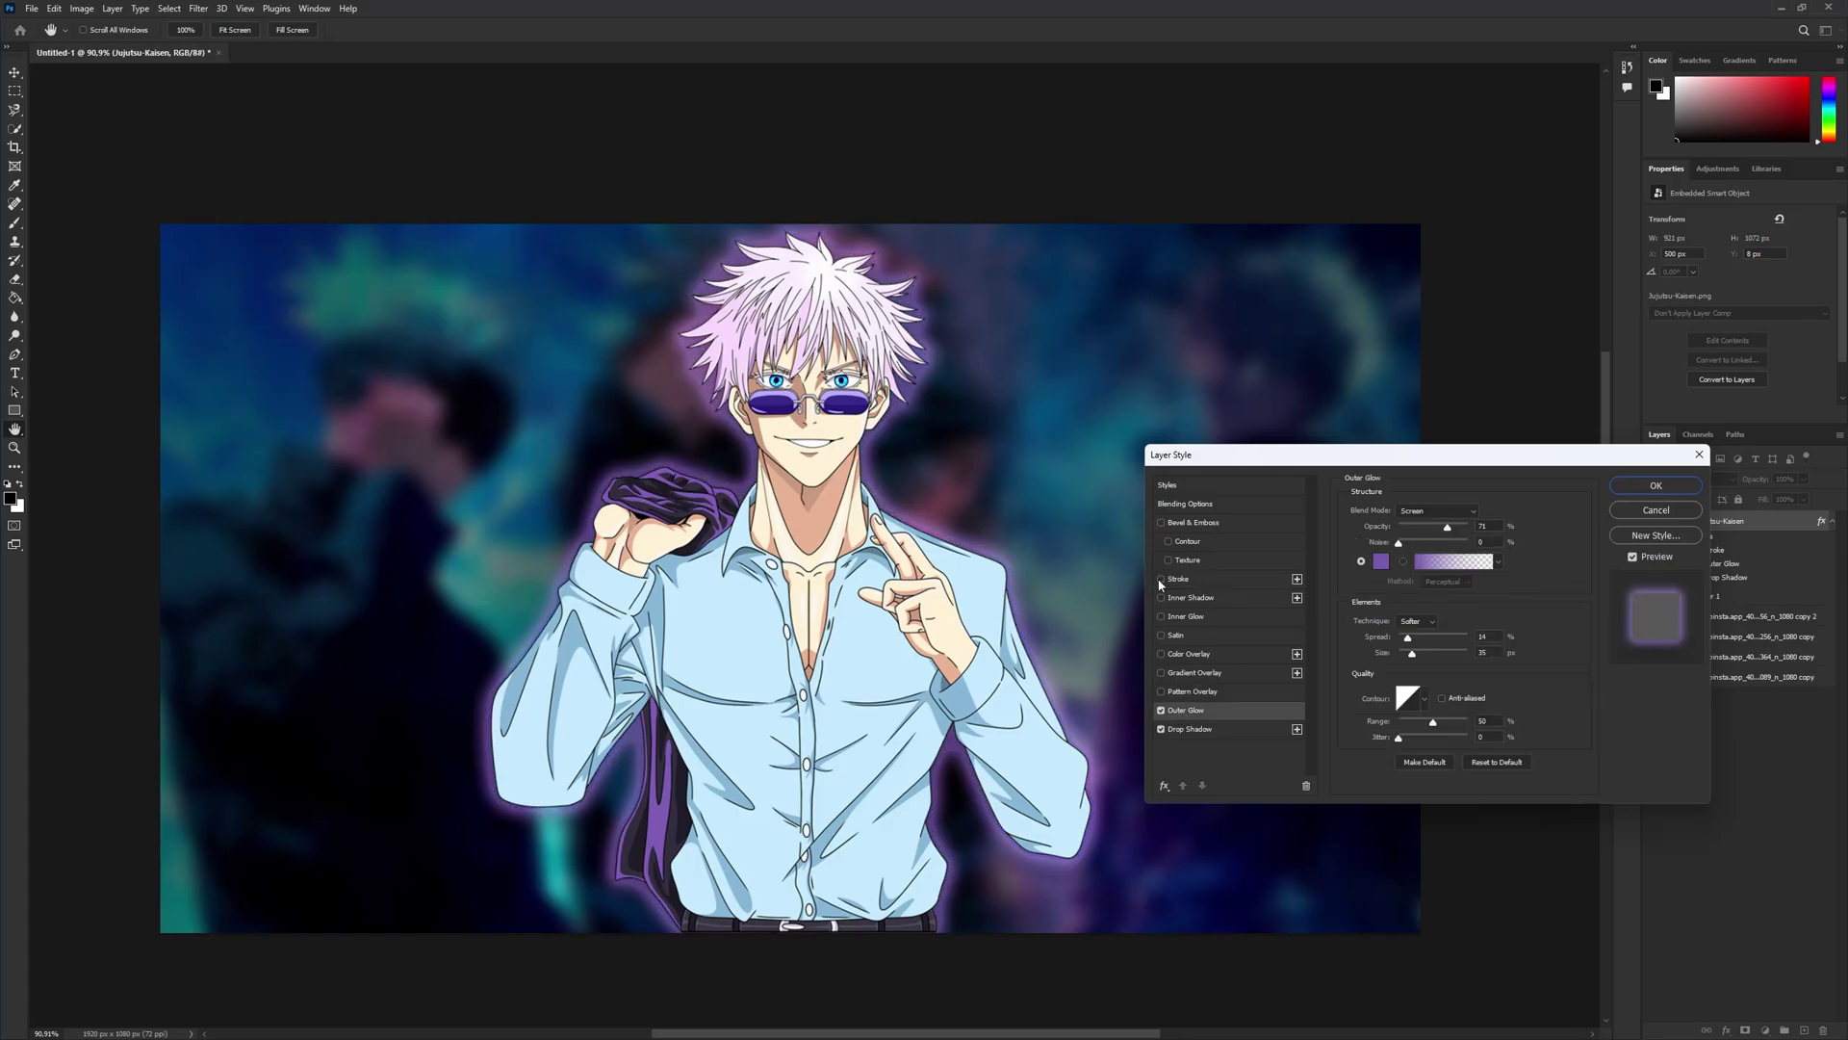
click(1161, 579)
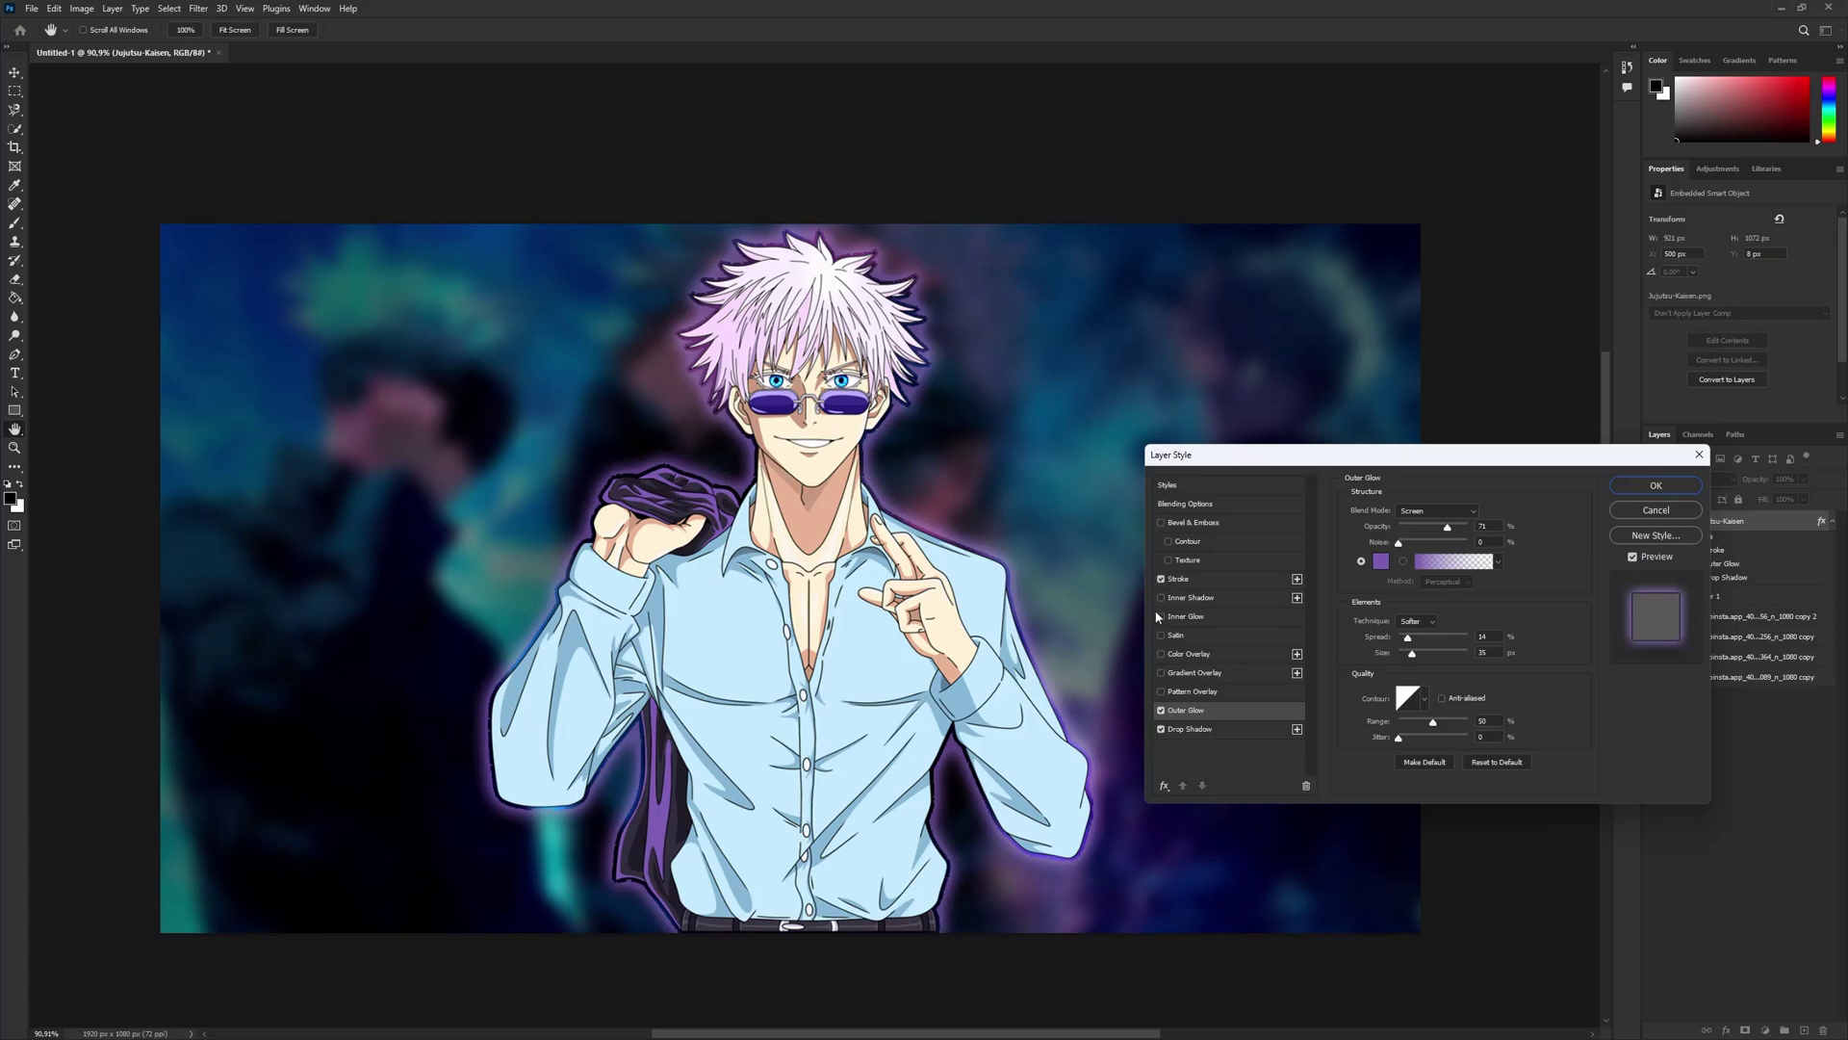
click(1161, 579)
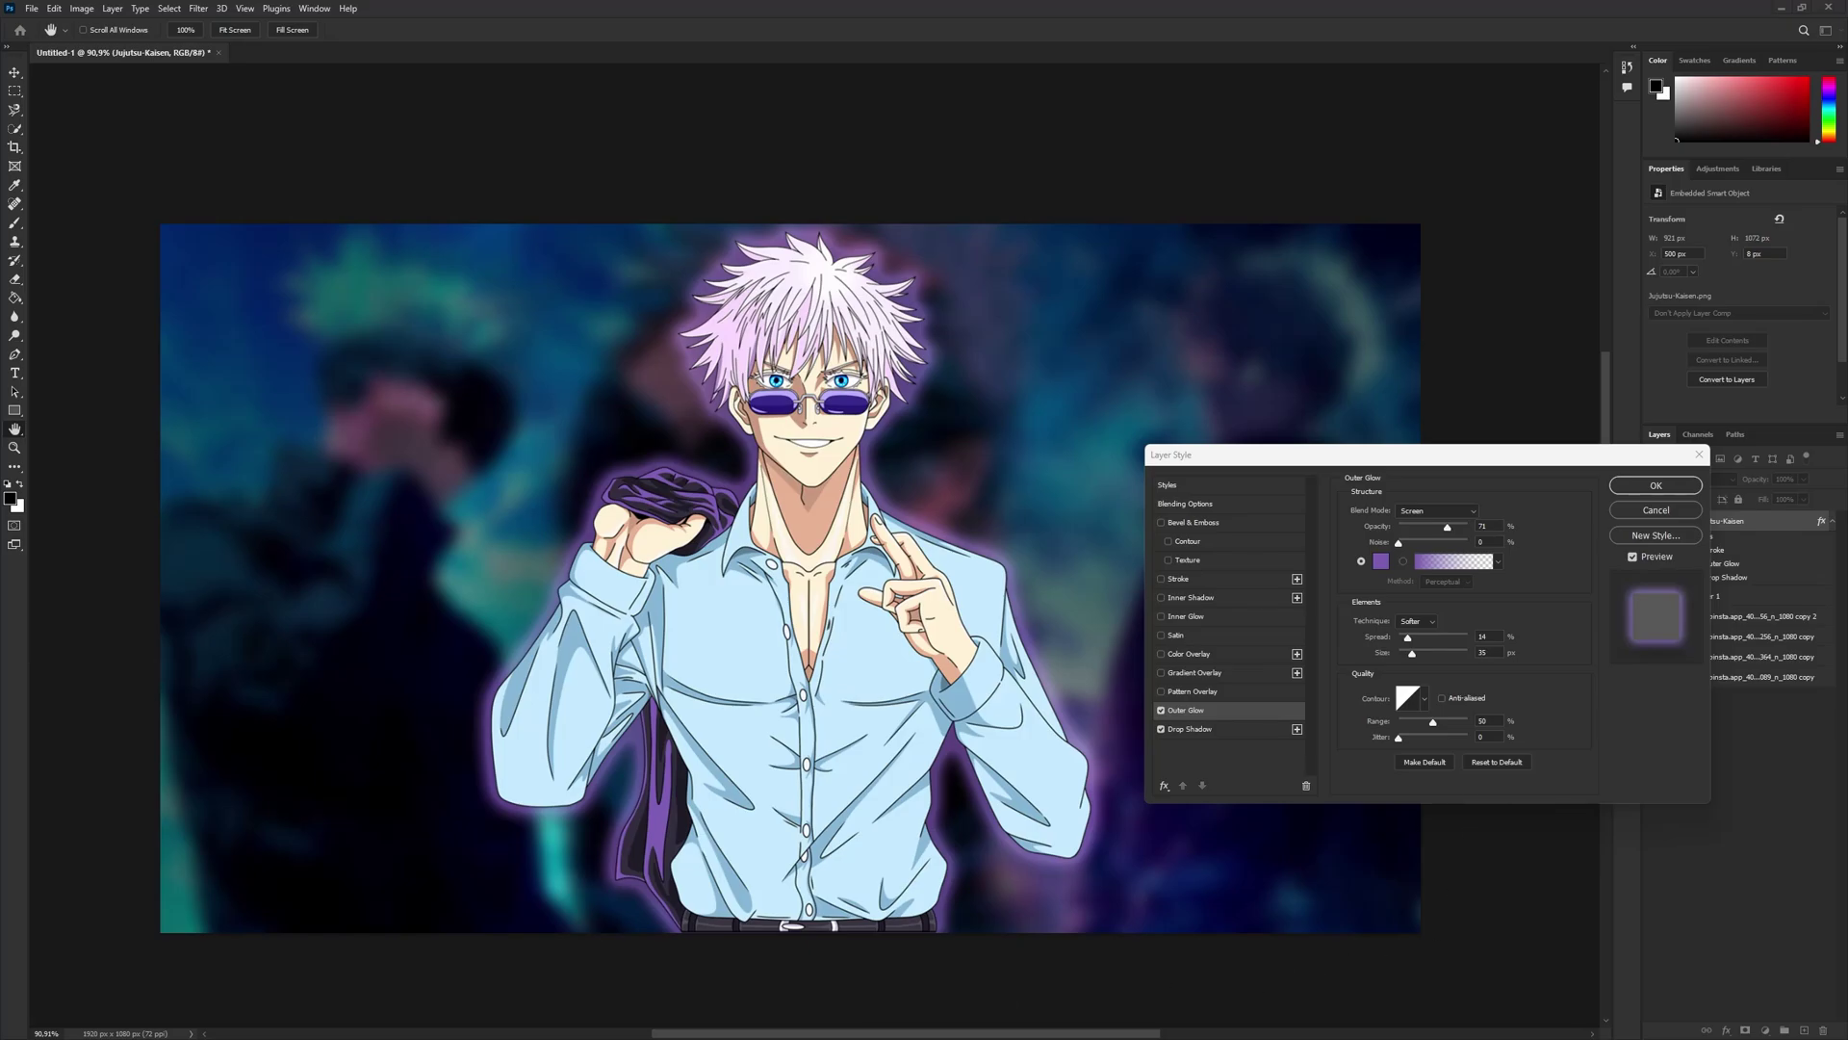
- Try several blue and violet hues for the outer glow and set its colour to purple (#6d2ba5)
click(1664, 745)
click(1375, 568)
click(1378, 562)
click(1247, 732)
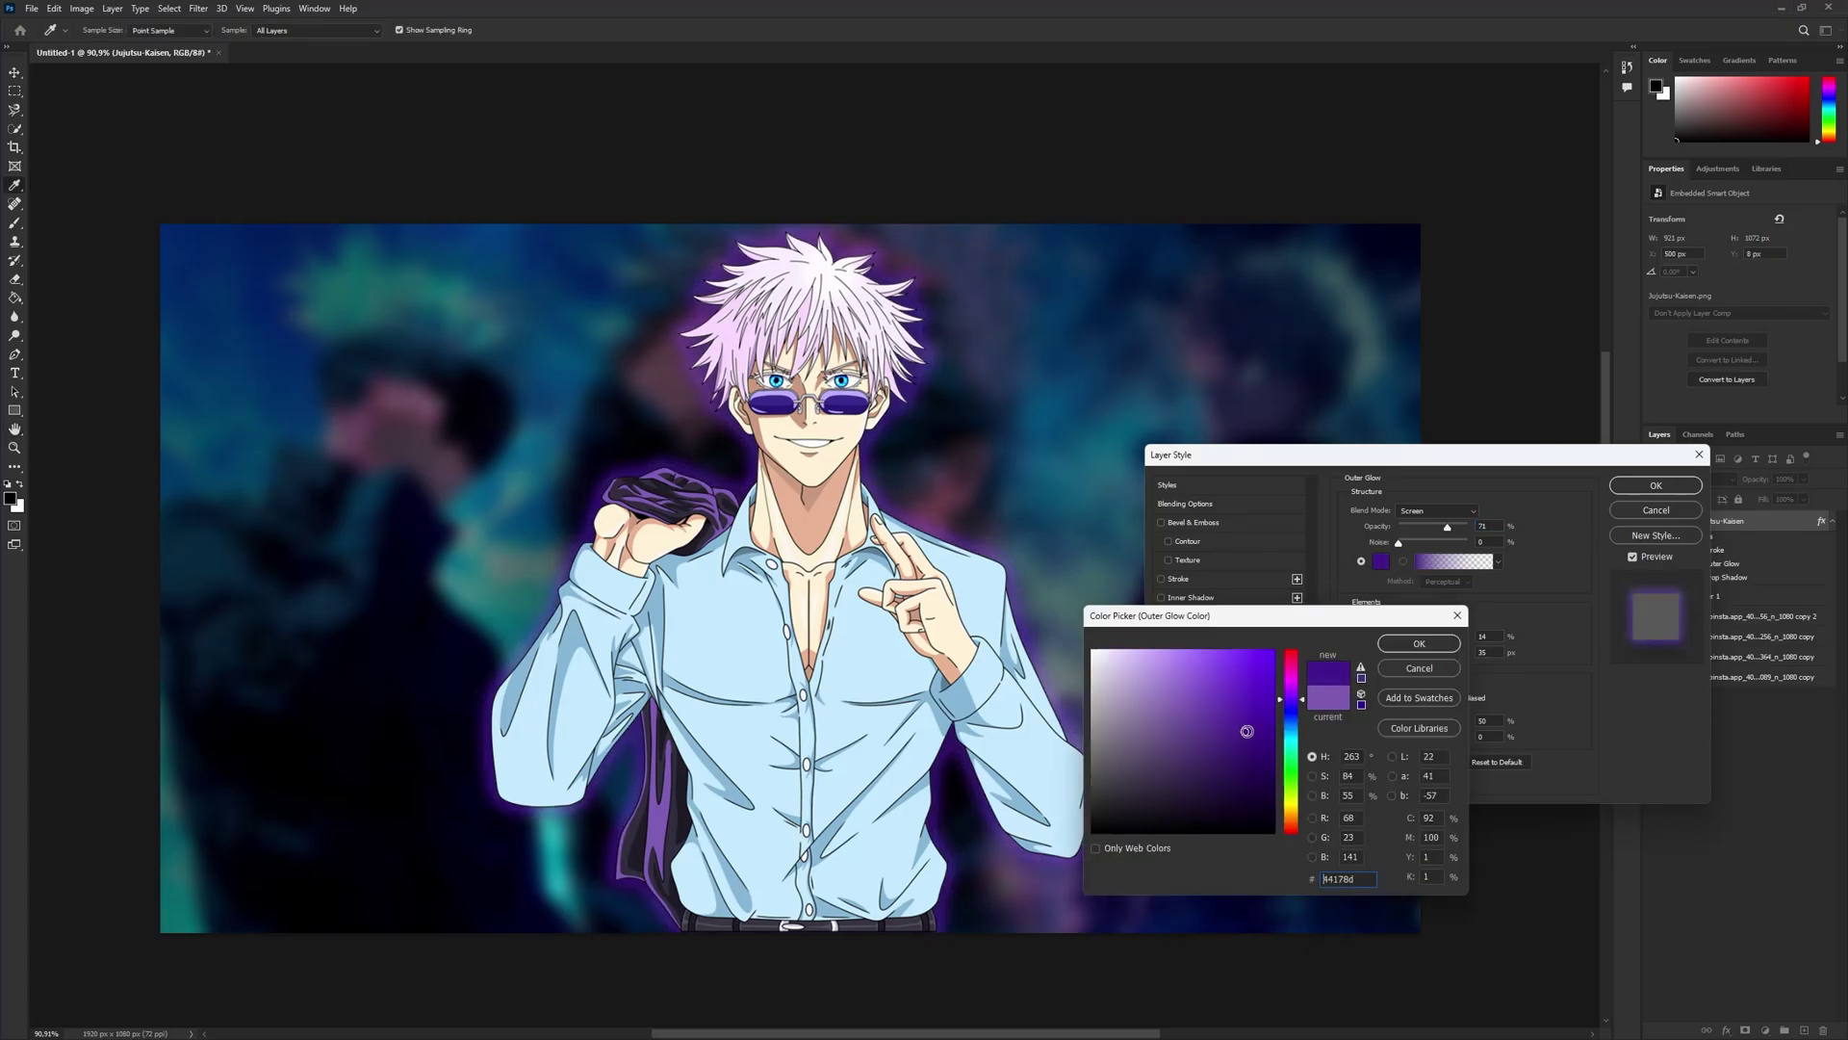
mouse_move(1247, 732)
mouse_down()
mouse_move(1227, 709)
mouse_move(1290, 694)
mouse_move(1227, 715)
mouse_up()
click(1234, 737)
click(1292, 706)
click(1250, 723)
click(1292, 698)
click(1413, 650)
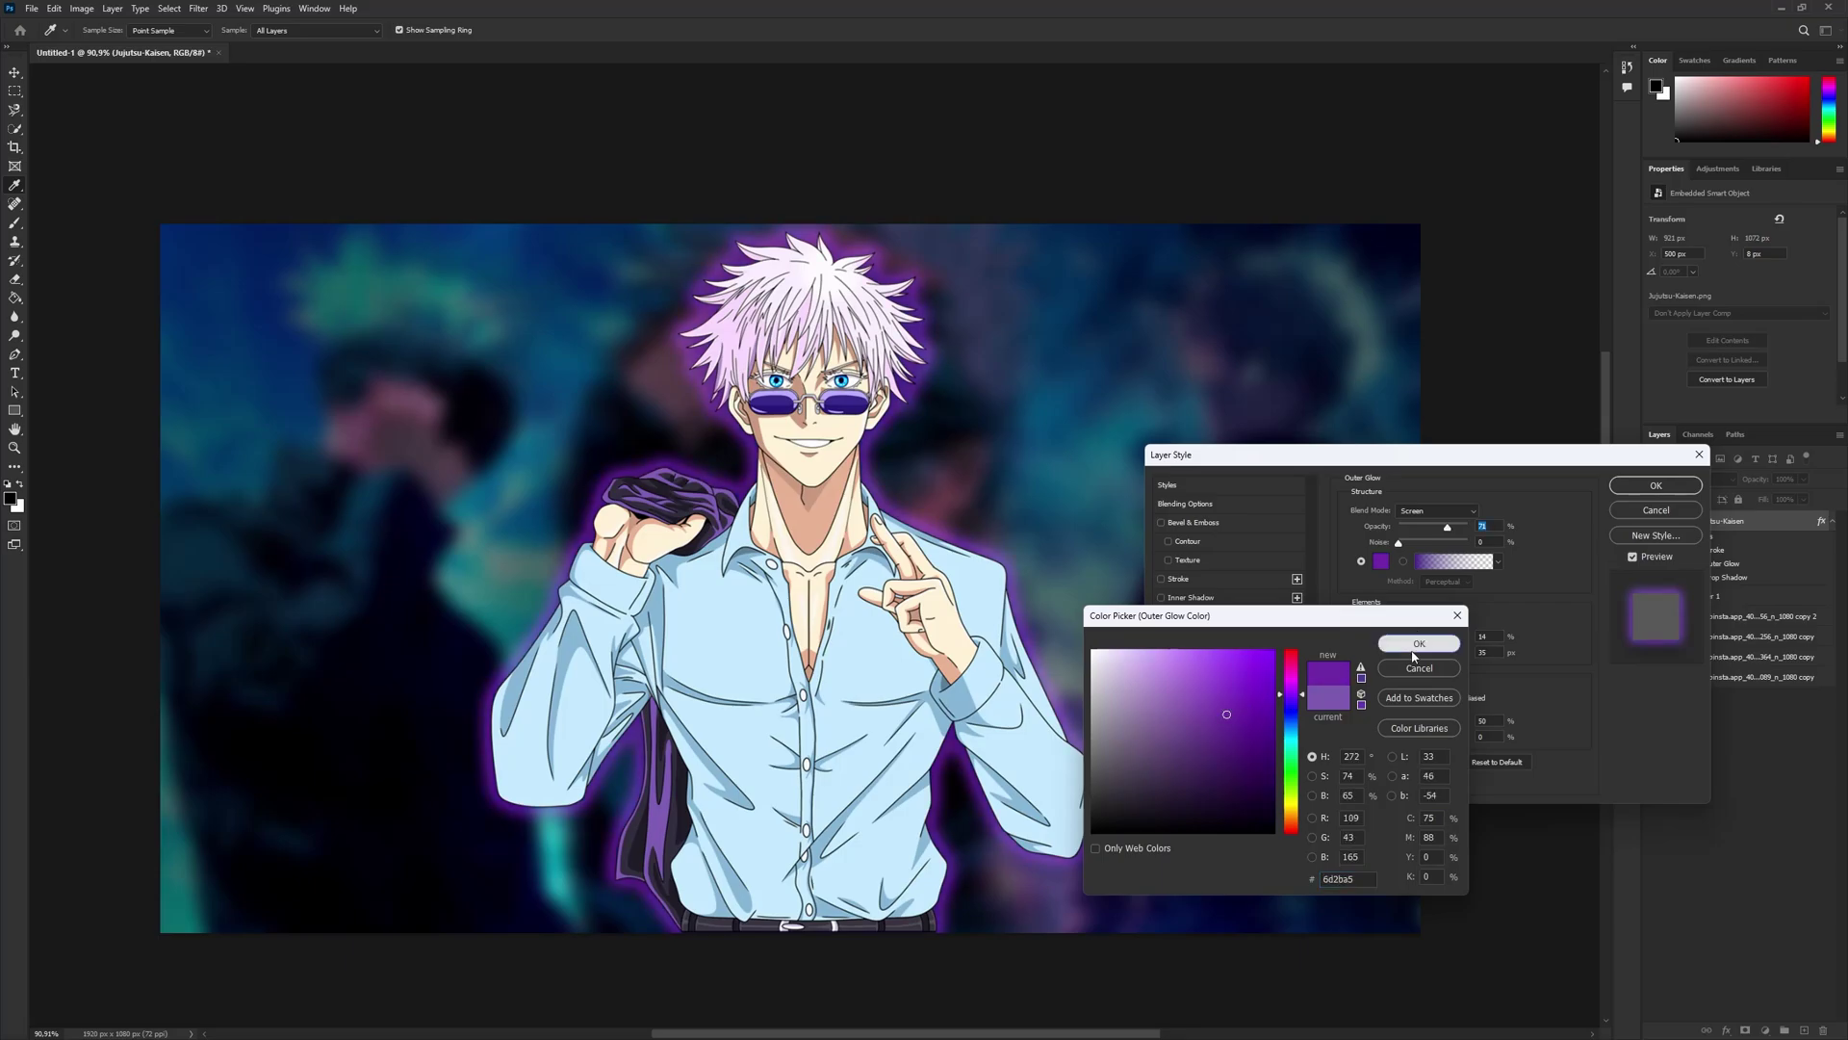
click(1413, 657)
- Lower the outer glow's opacity to 61% and reduce its size to 16 px
key(Down)
key(Down)
key(Down)
key(Down)
key(Down)
key(Down)
key(Down)
key(Down)
key(Down)
key(Down)
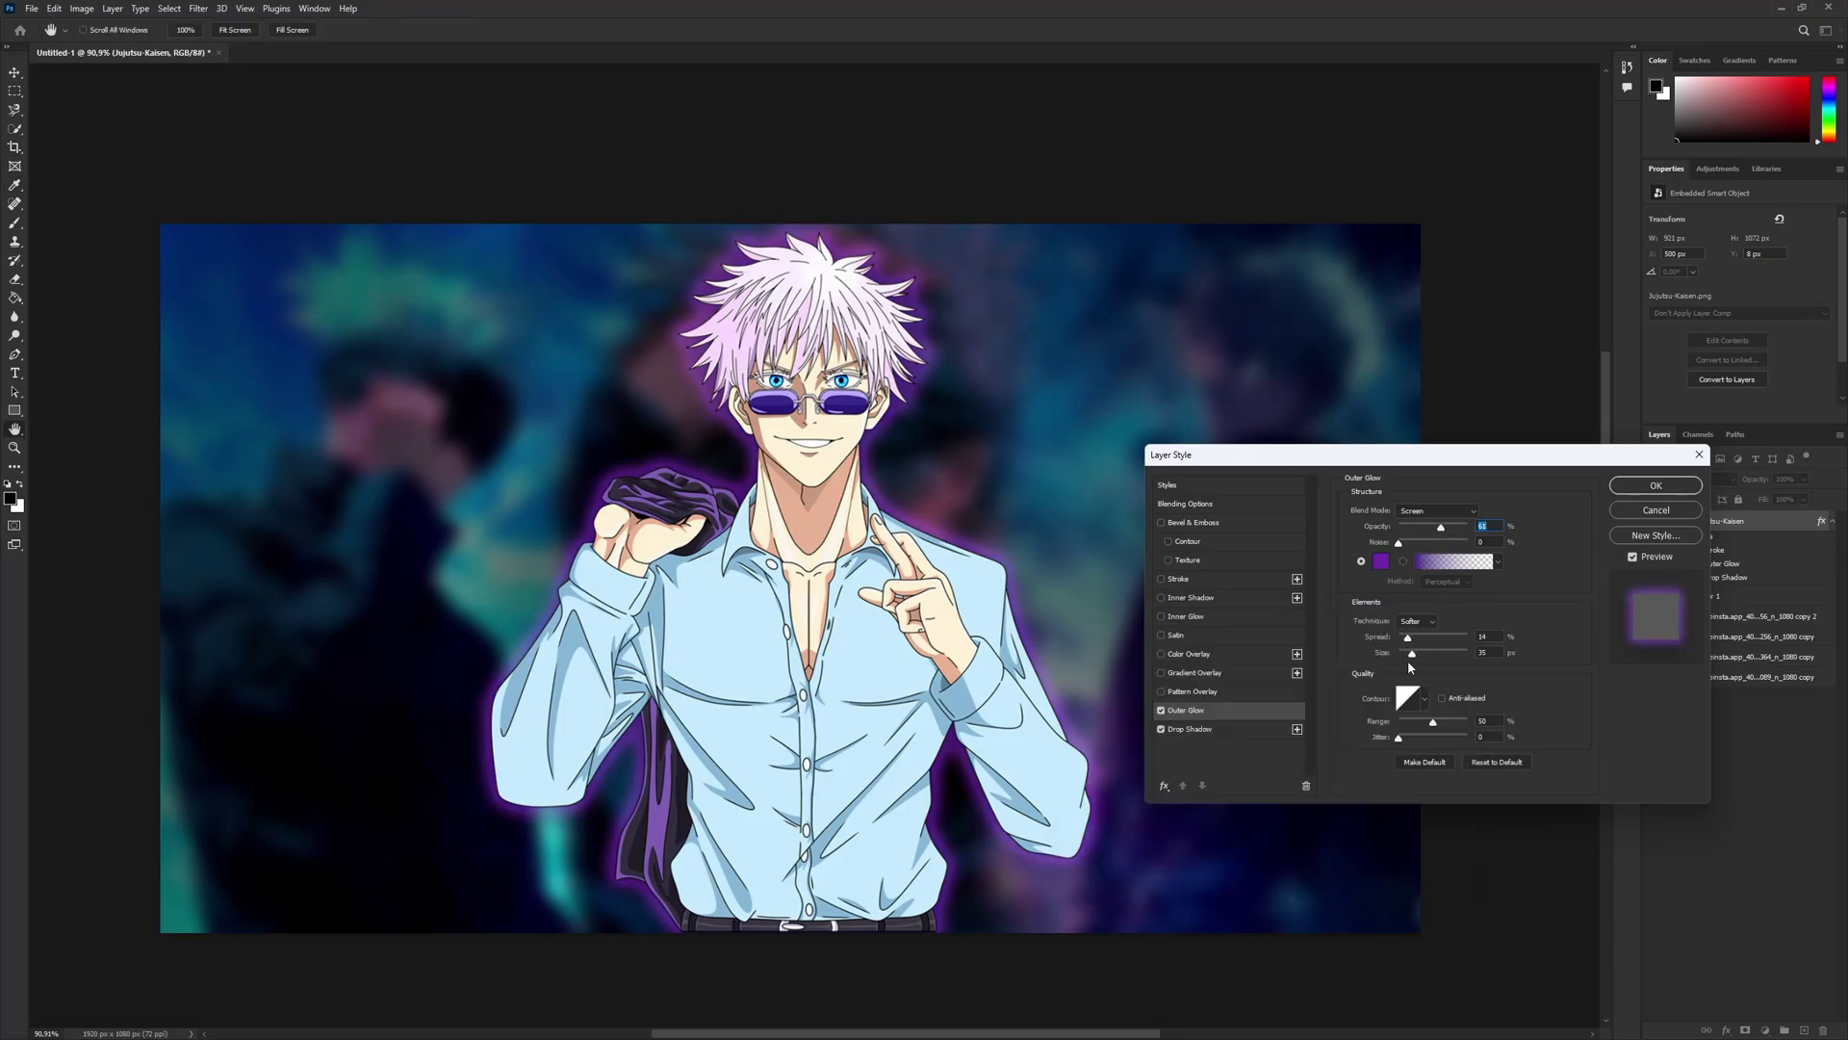
drag(1411, 654, 1405, 654)
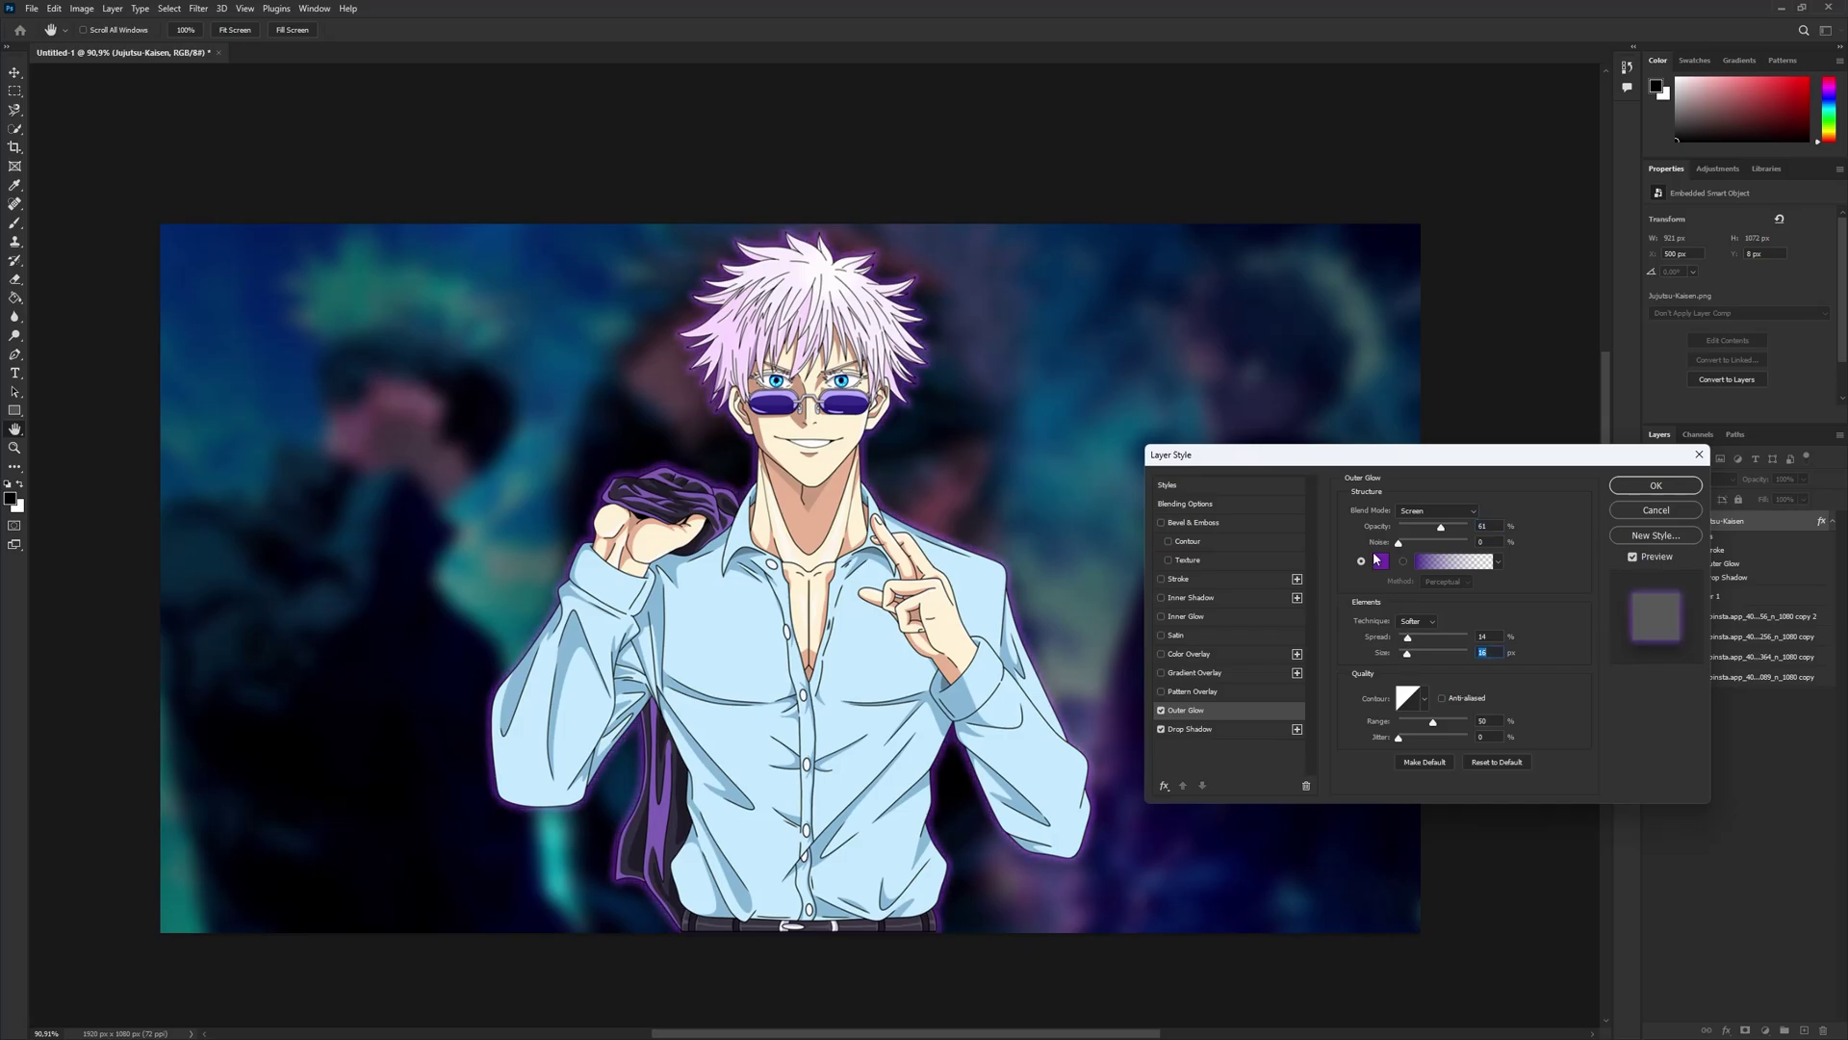
- Set the outer glow's colour to white (#ffffff)
click(1376, 558)
text(ffffff)
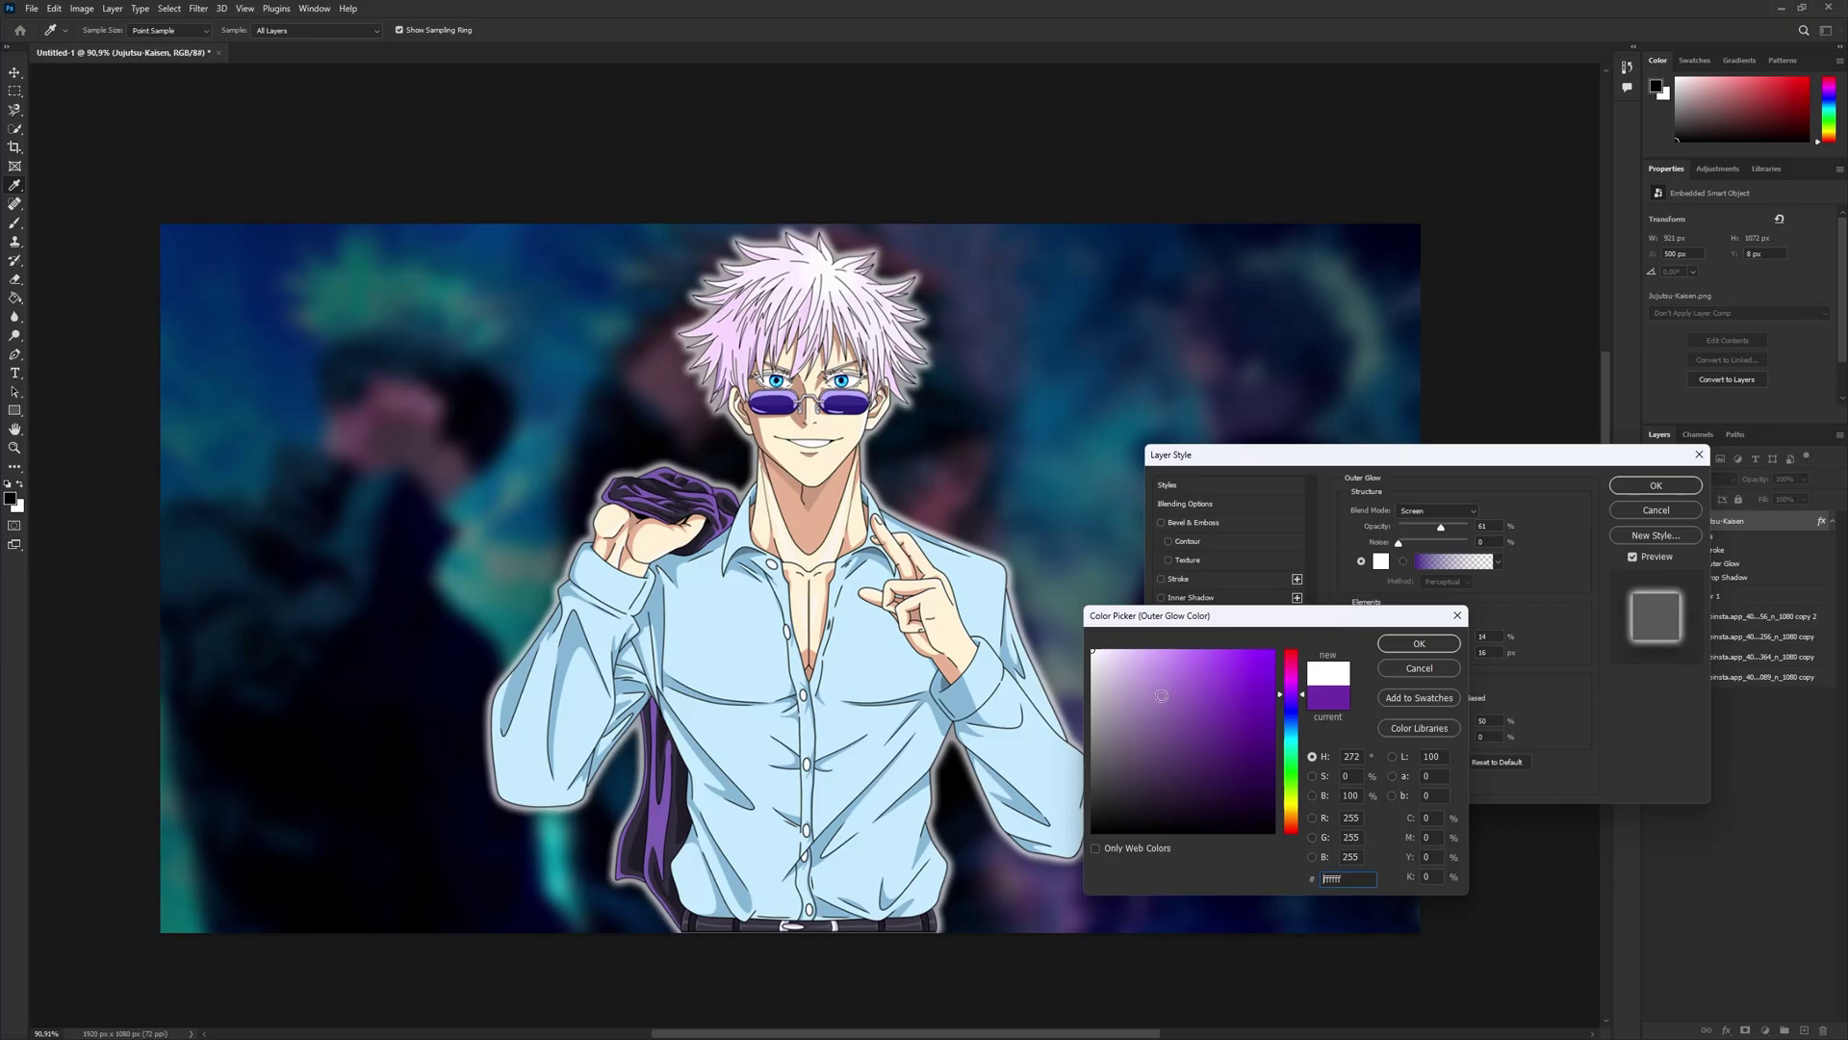
click(1405, 647)
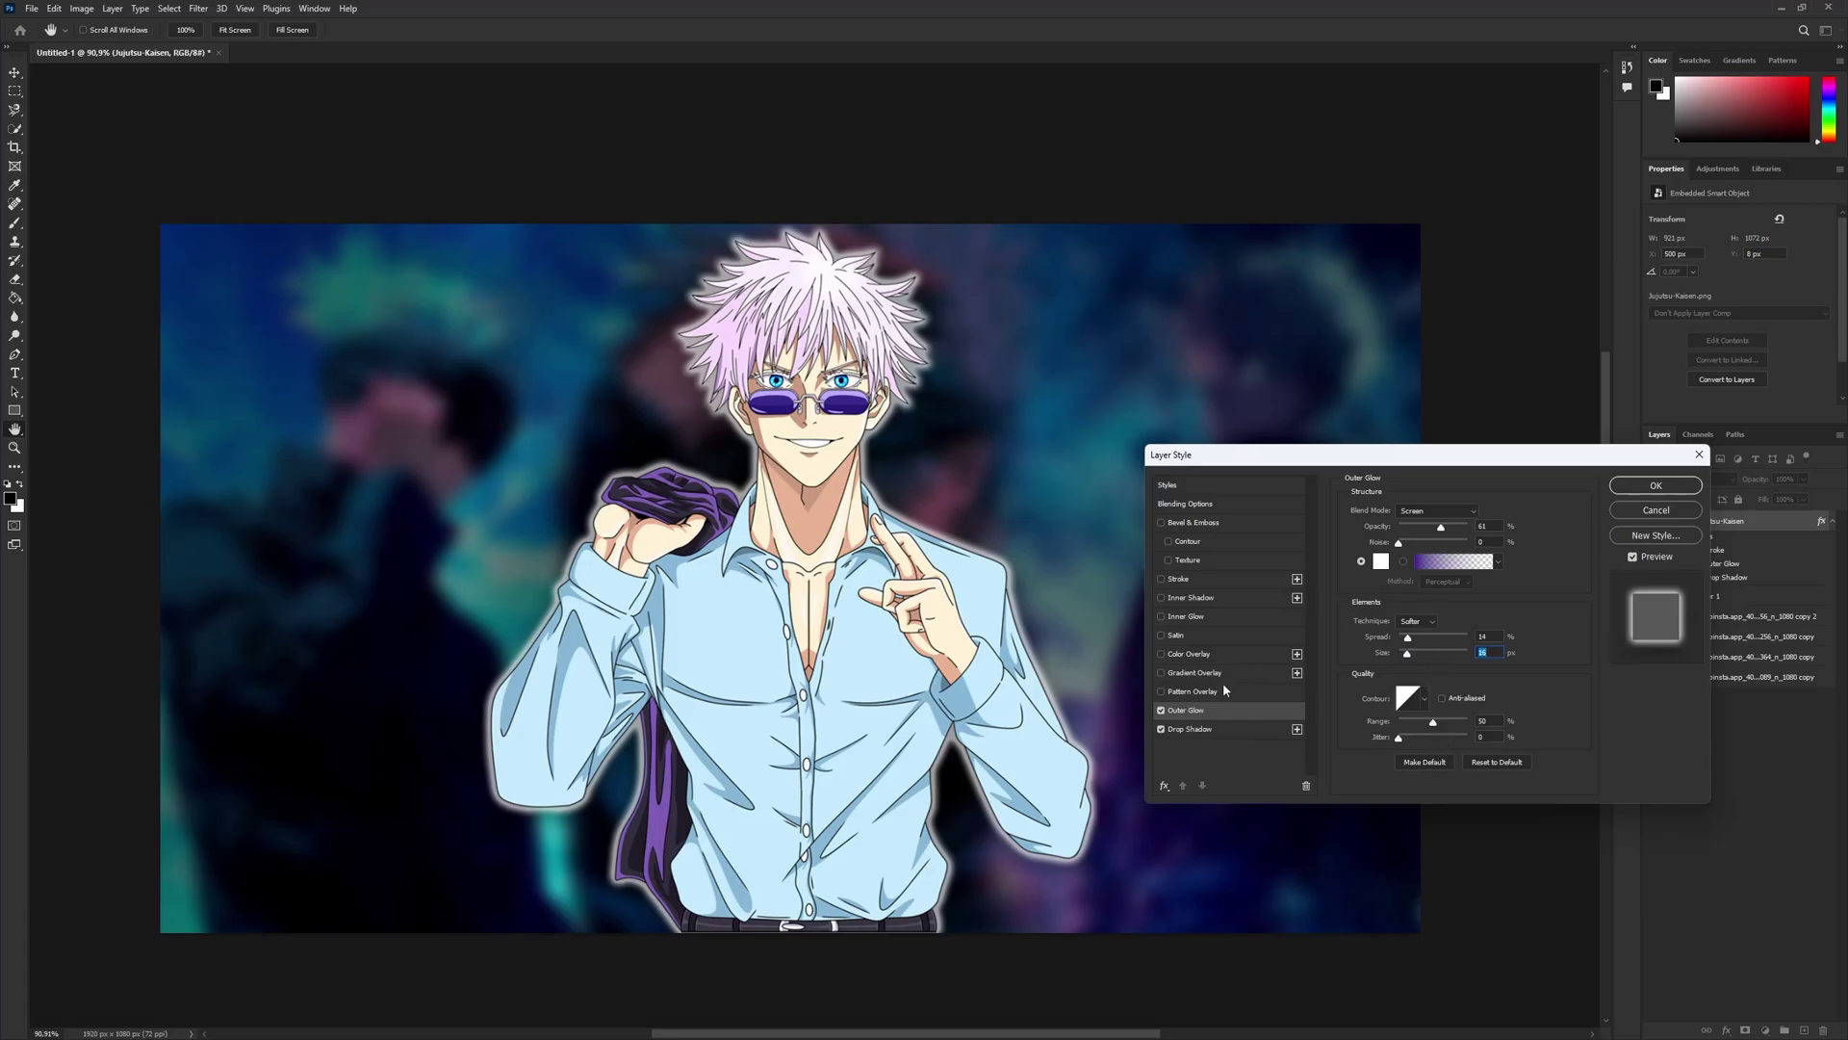
- Turn the character's stroke back on, set its colour to white (#ffffff), and apply the layer style
click(1179, 582)
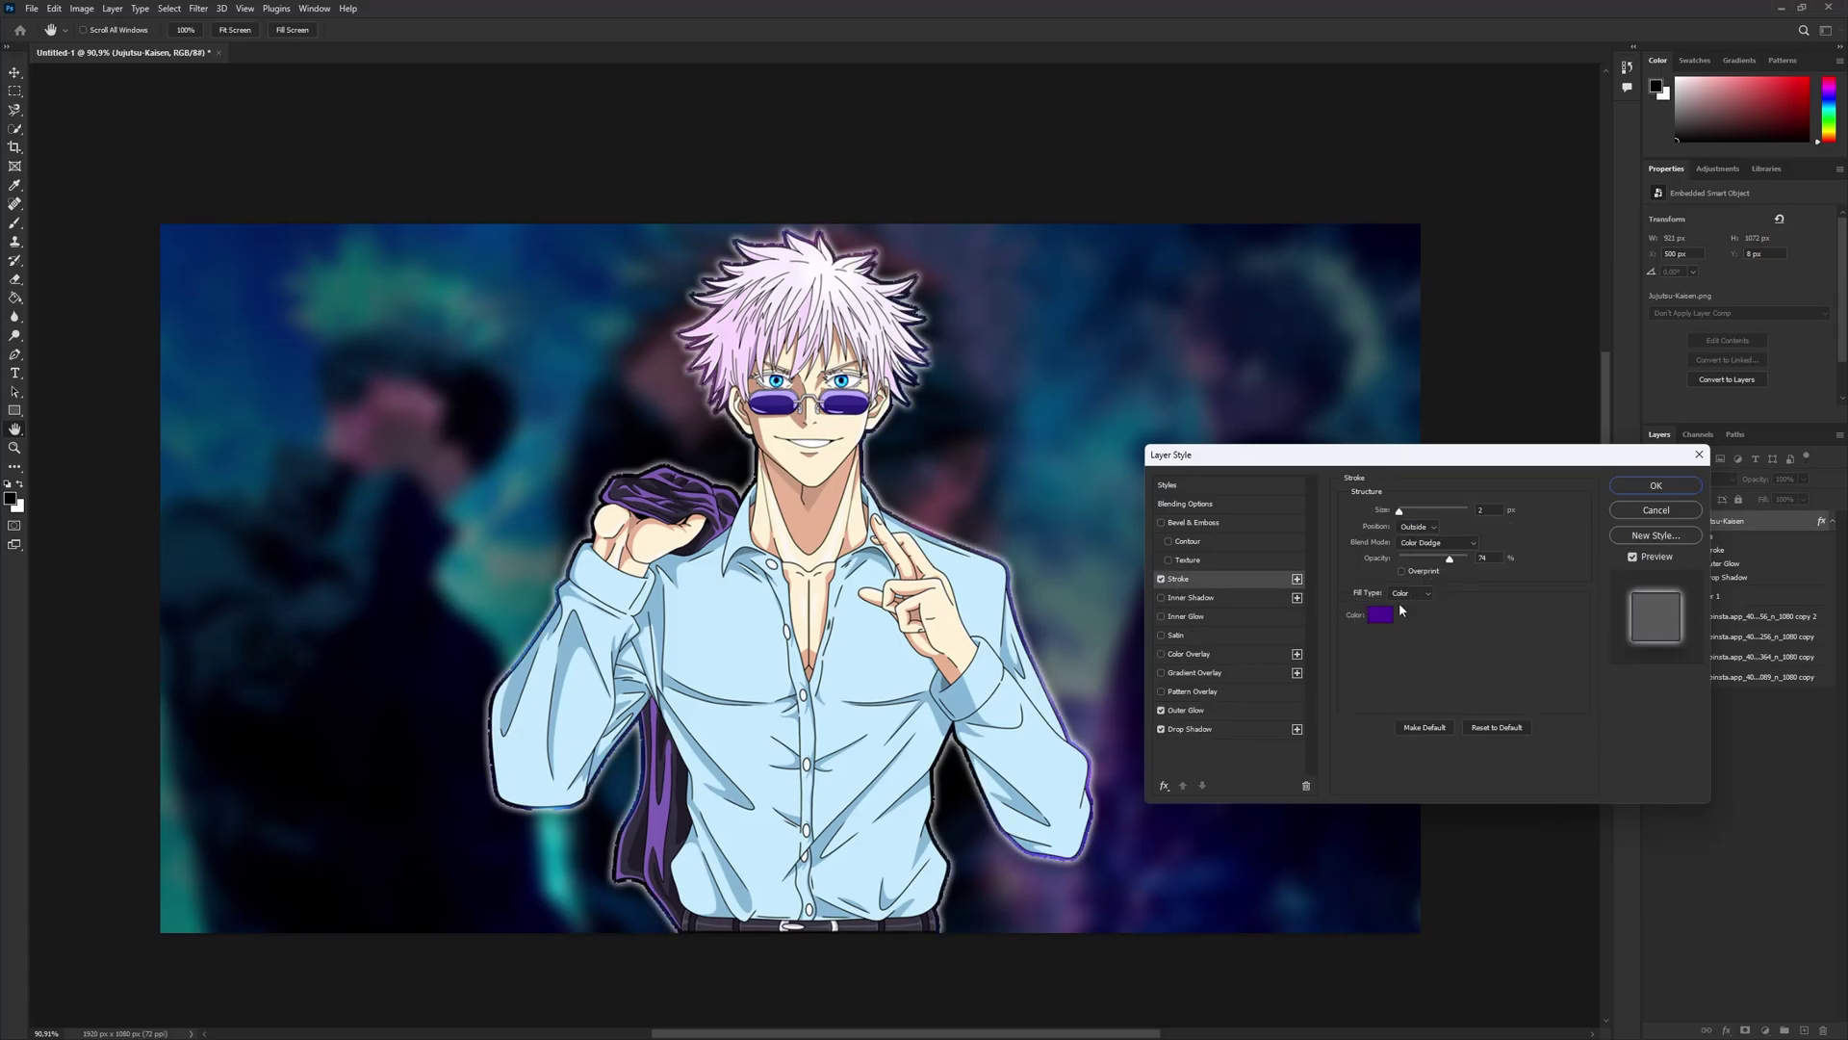
click(1378, 620)
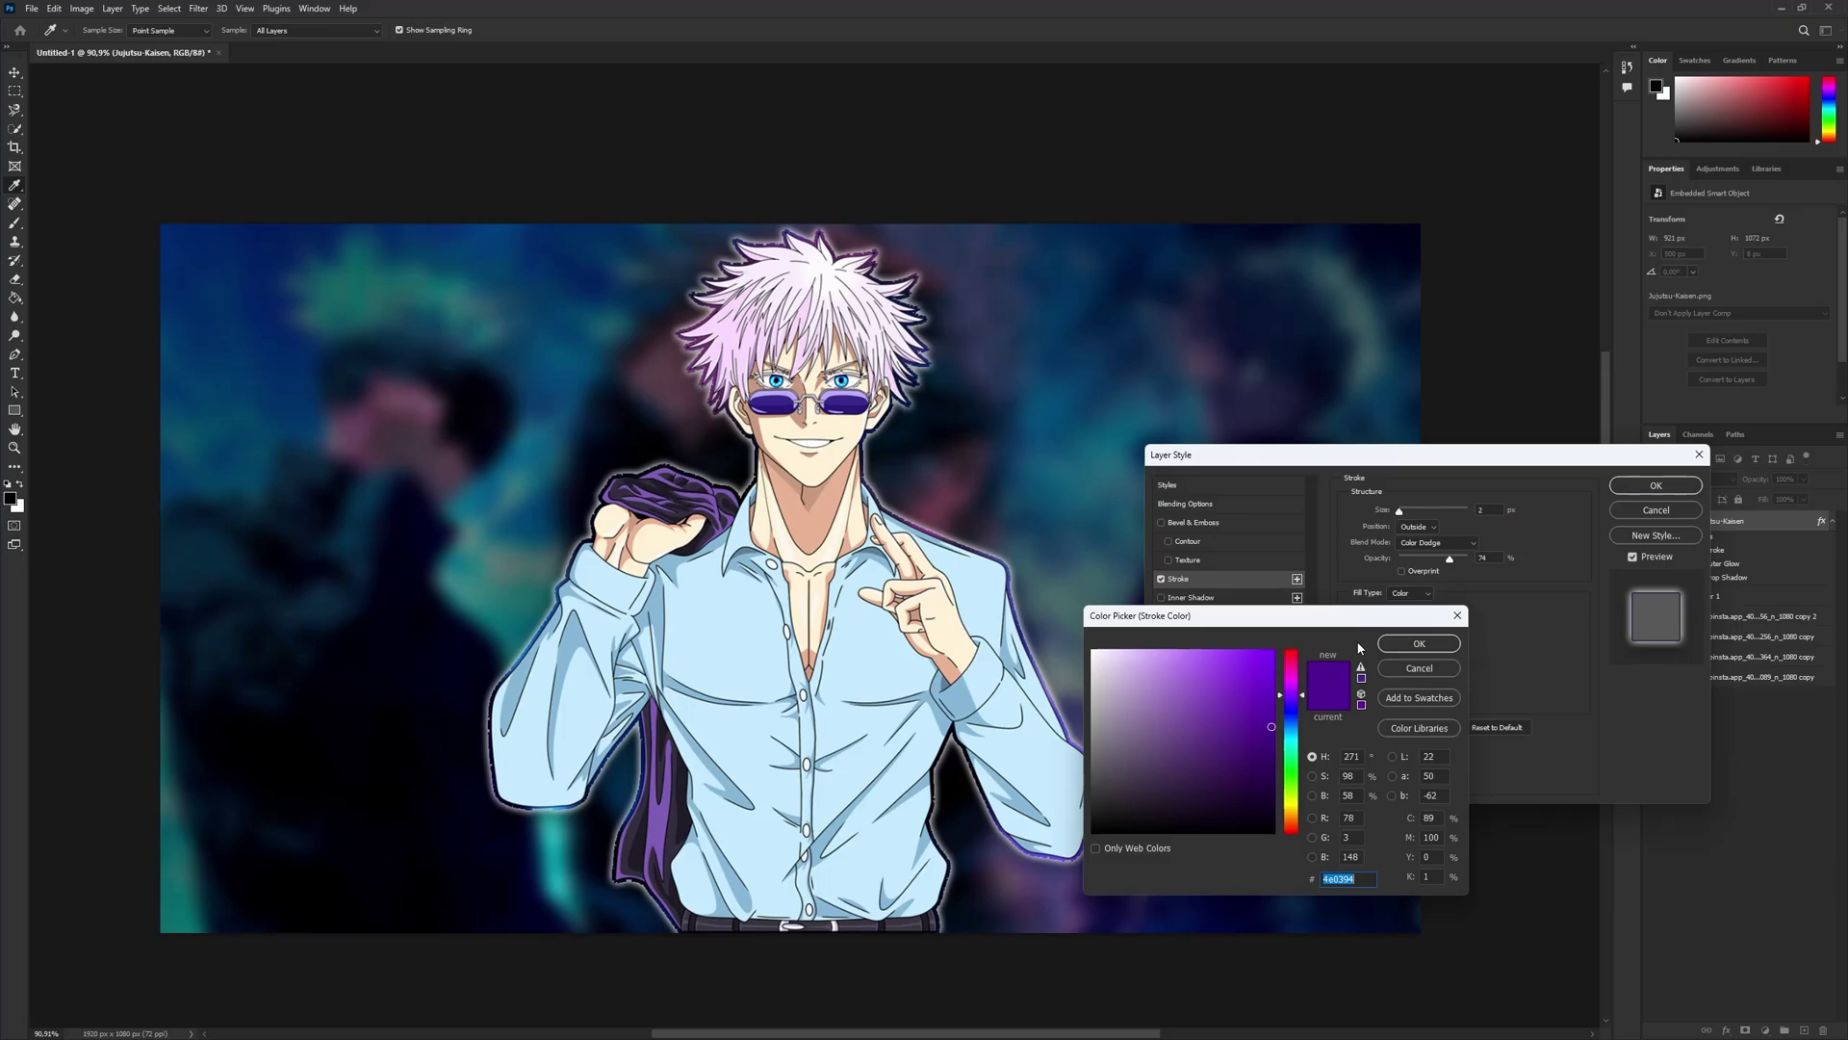
click(1094, 652)
mouse_move(1121, 778)
mouse_down()
mouse_move(1007, 775)
mouse_move(1167, 747)
mouse_move(1222, 708)
mouse_move(1052, 884)
mouse_move(1101, 711)
mouse_up()
click(1092, 652)
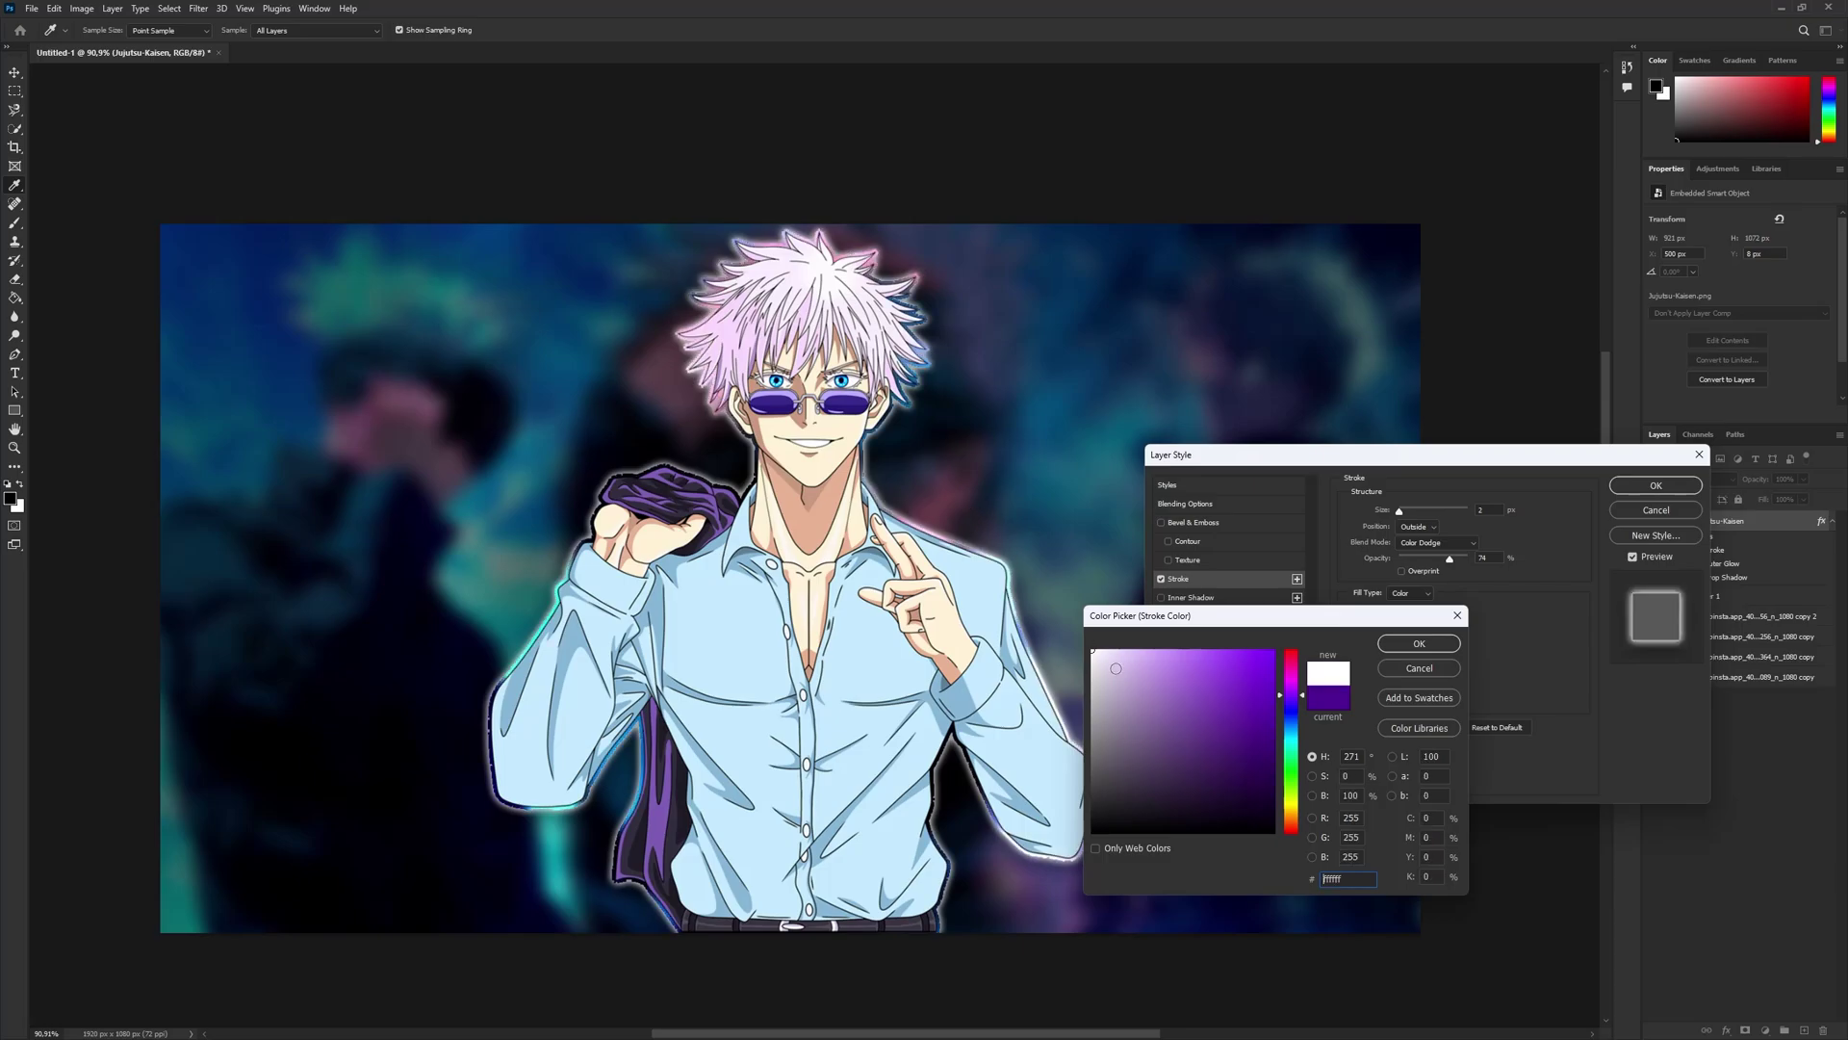
mouse_move(1213, 695)
mouse_down()
mouse_move(1247, 693)
mouse_move(1039, 589)
mouse_up()
click(1389, 649)
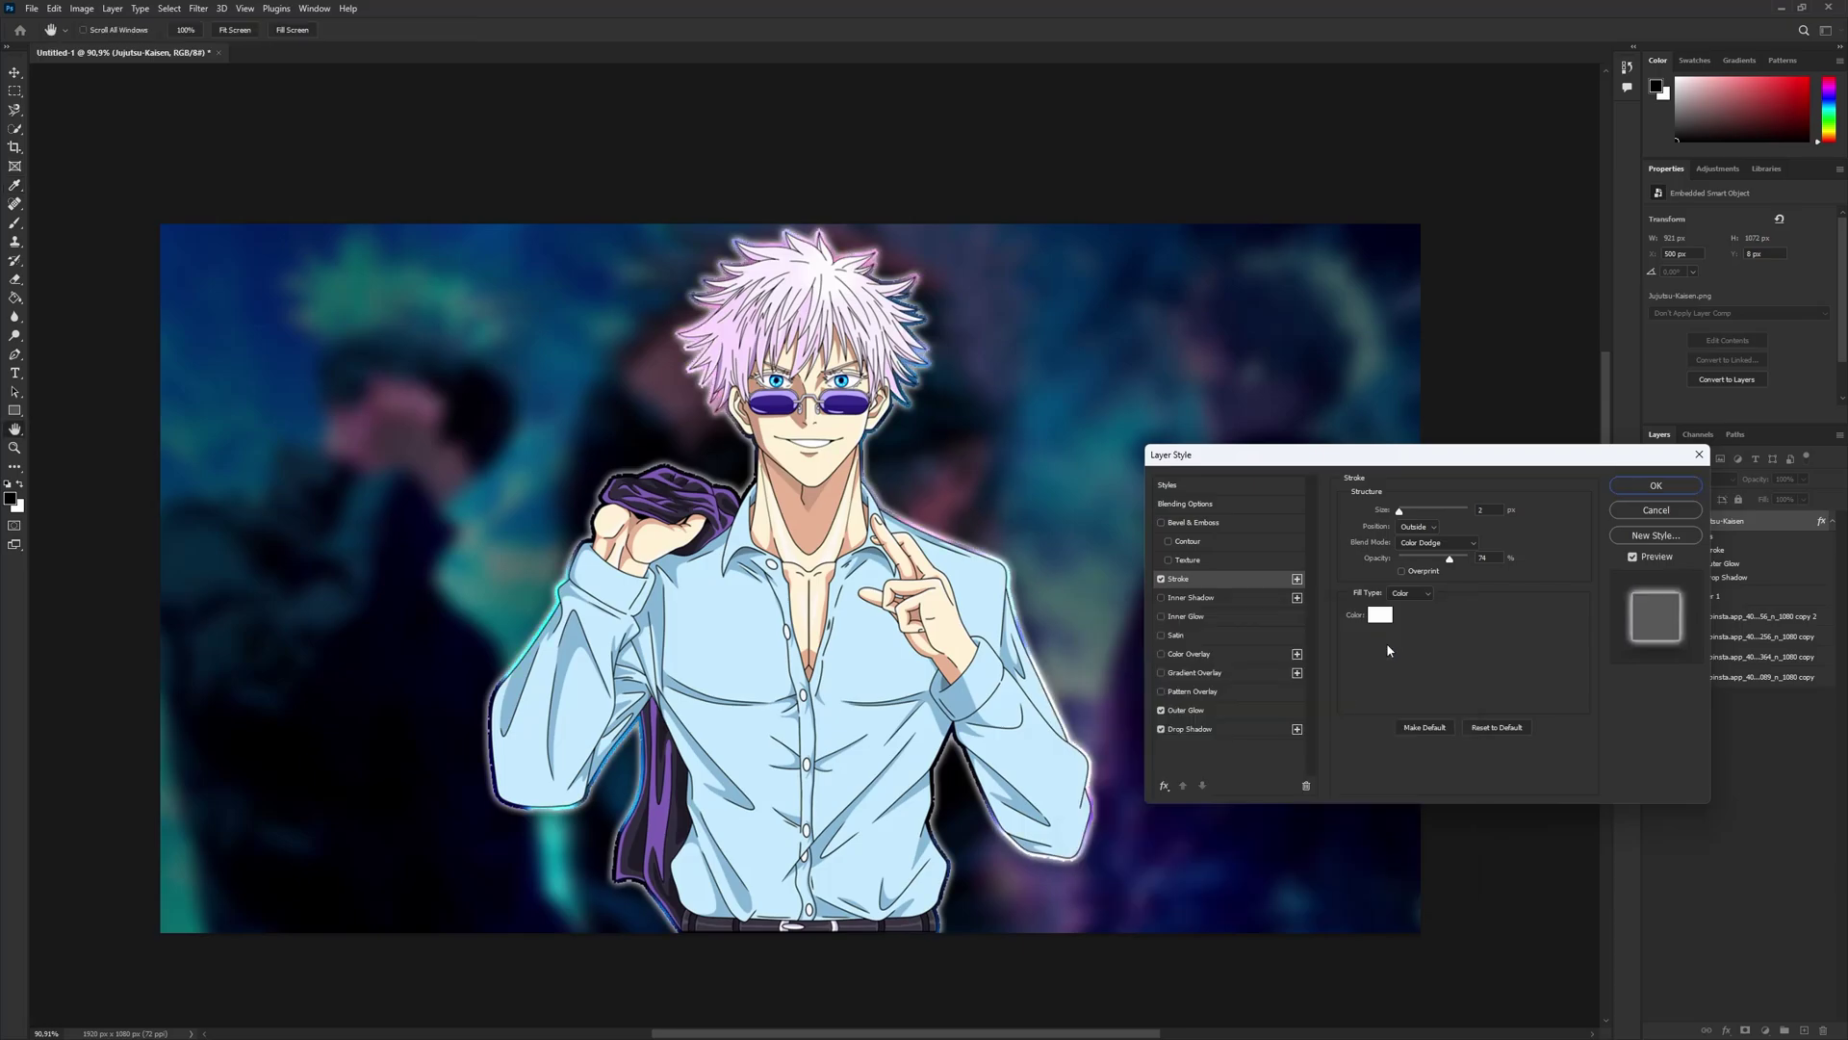
click(1637, 484)
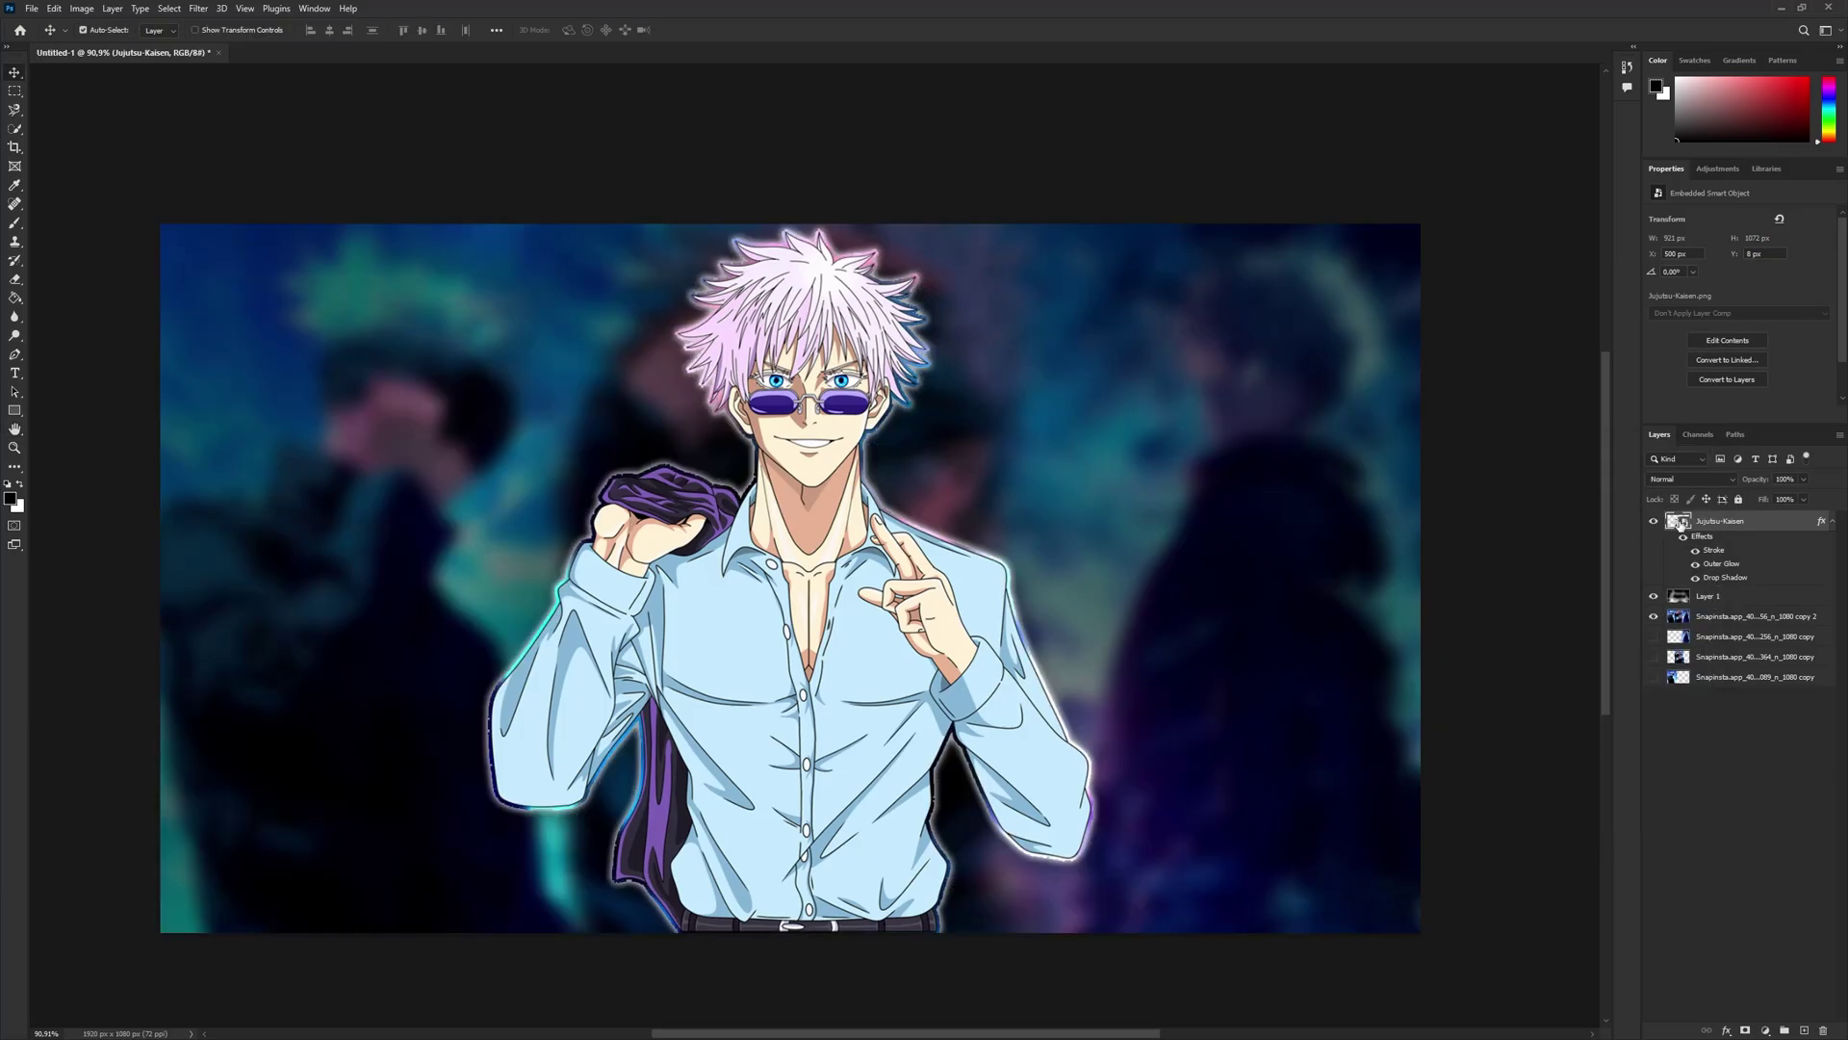
- Hide the character layer and Layer 1, and duplicate the blurred background layer
click(1654, 520)
click(1653, 596)
click(1722, 616)
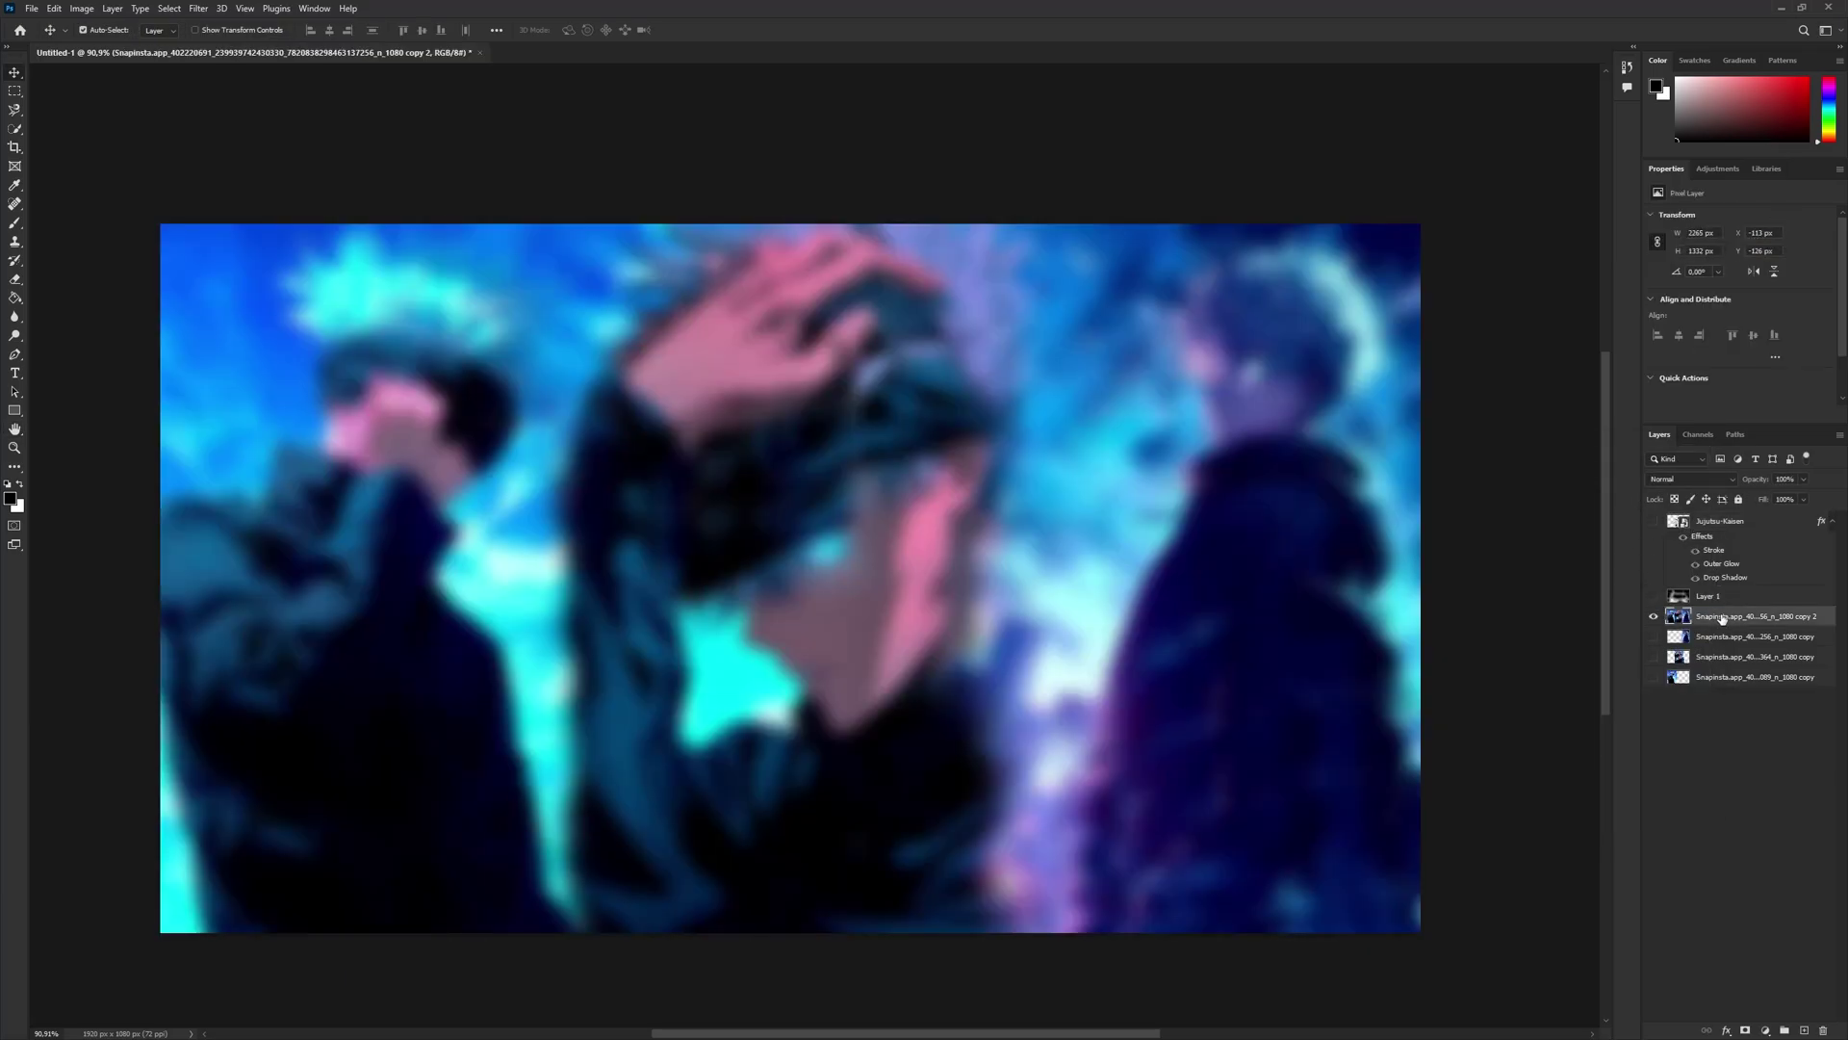
key(ctrl+j)
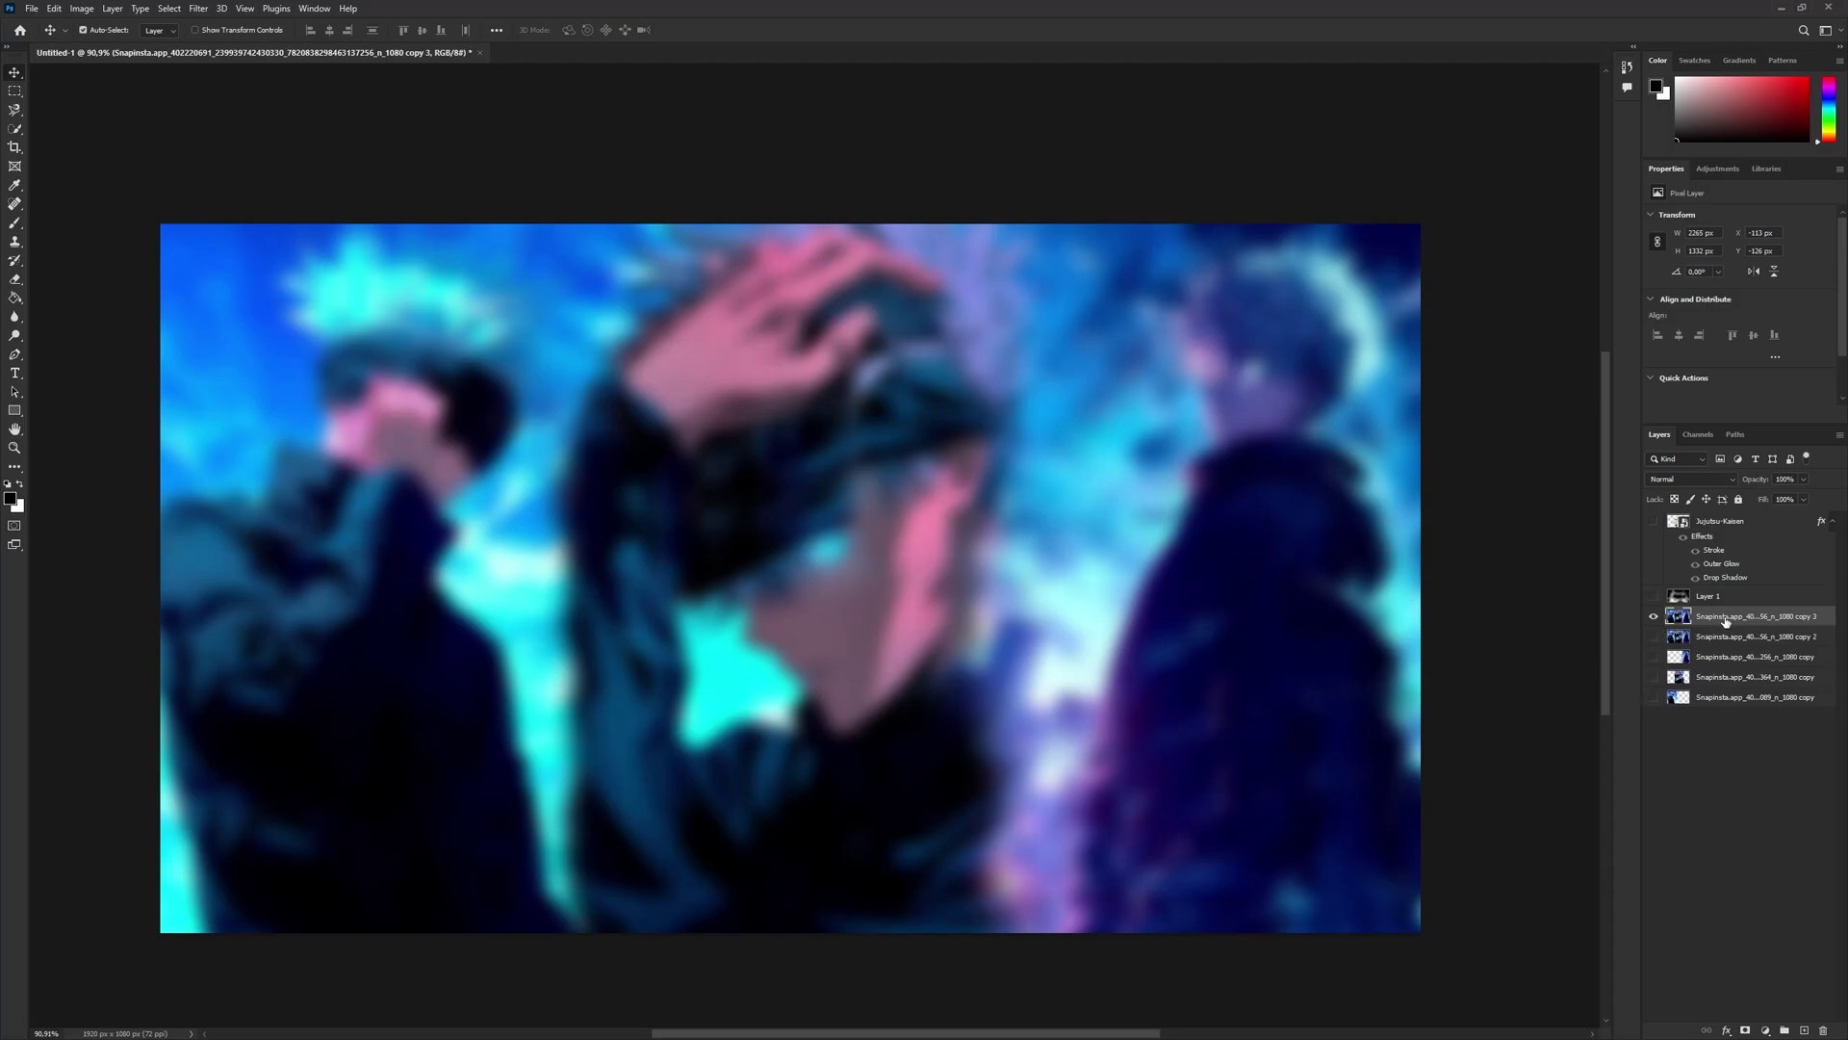
- Start a Color Balance adjustment on the duplicated background with midtone levels of -71 for magenta-green and -35 for yellow-blue
right_click(1726, 623)
key(Escape)
click(81, 8)
mouse_move(97, 46)
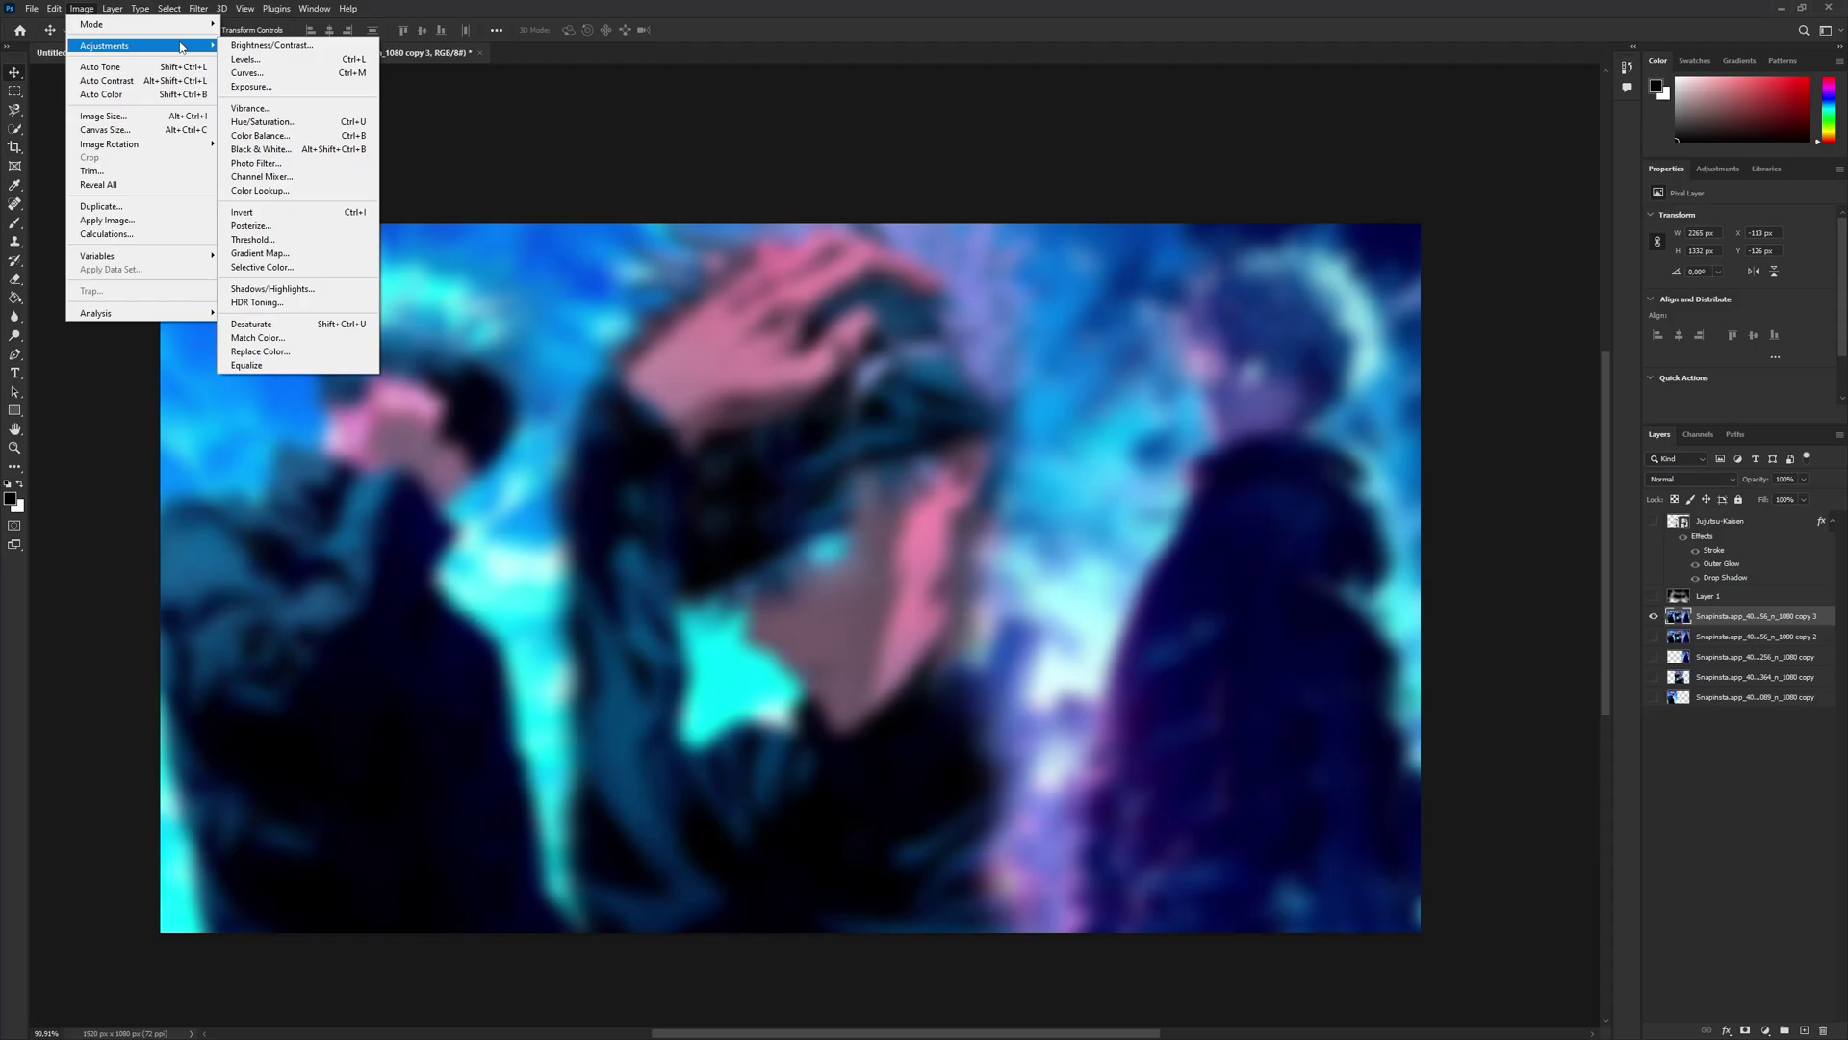
click(277, 135)
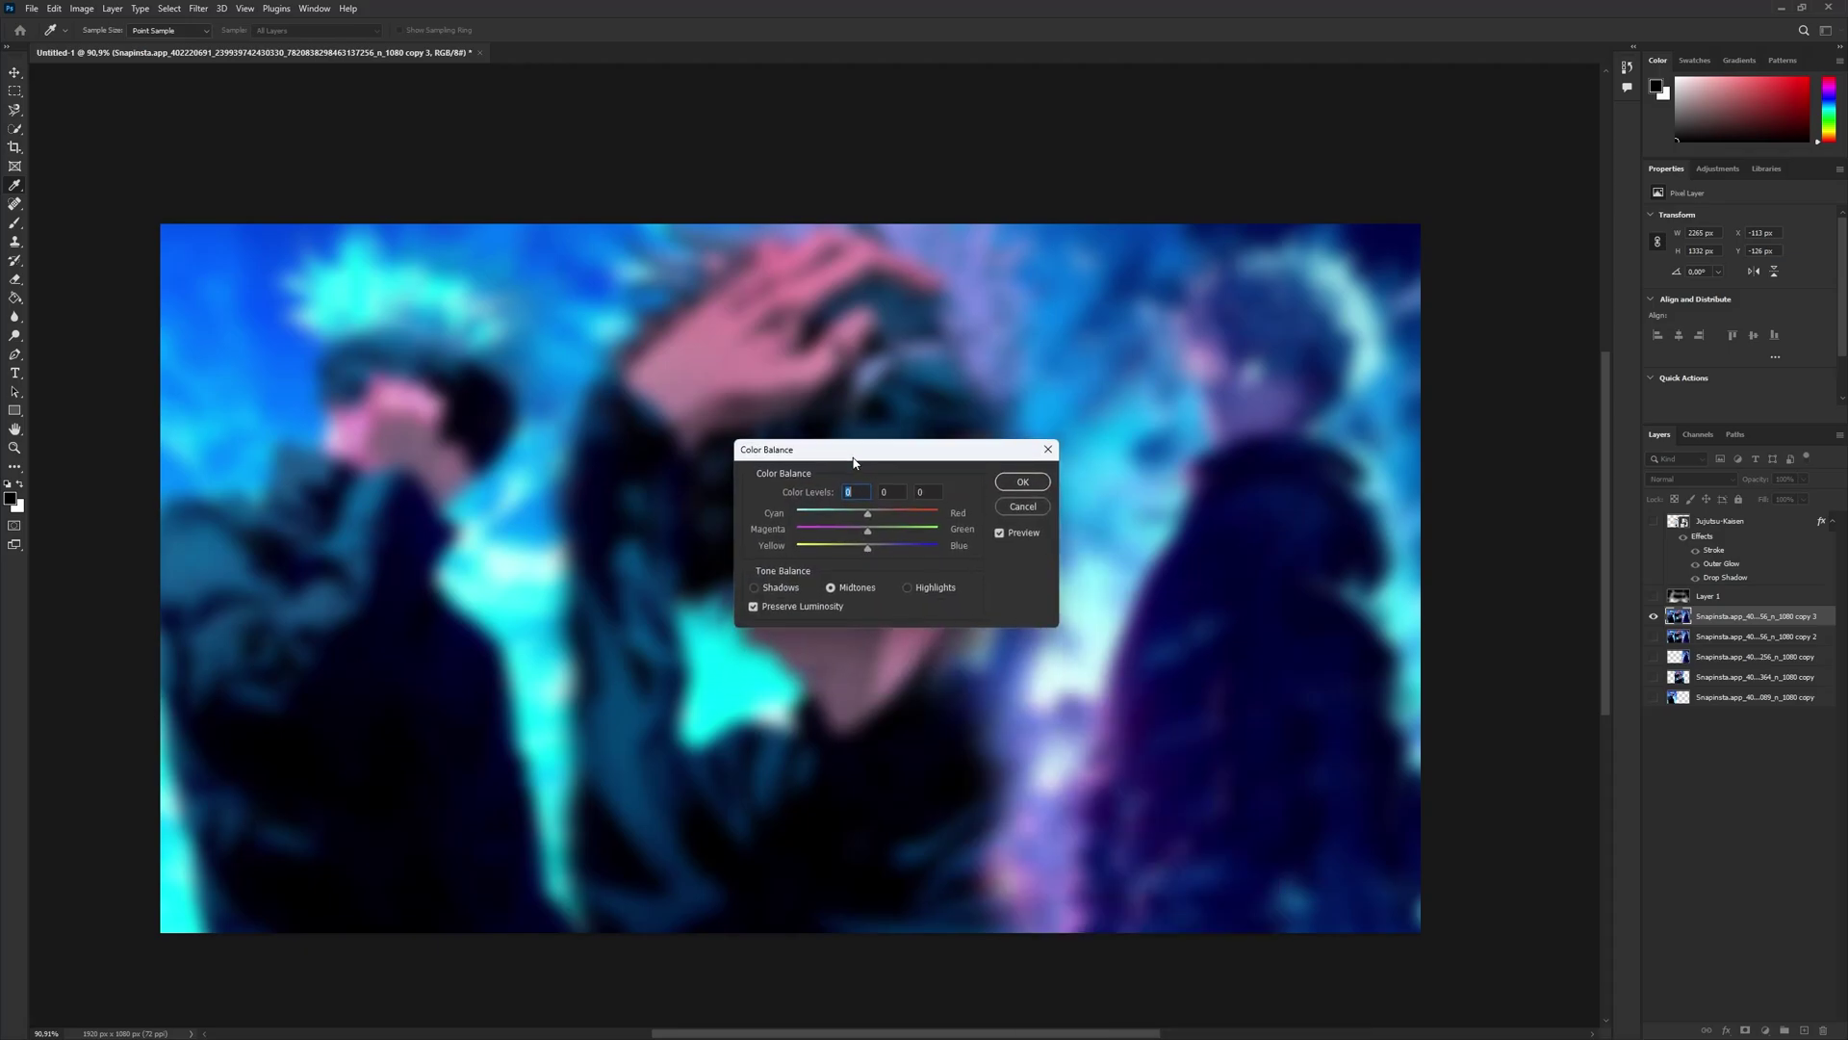
drag(1063, 551, 1016, 559)
key(Tab)
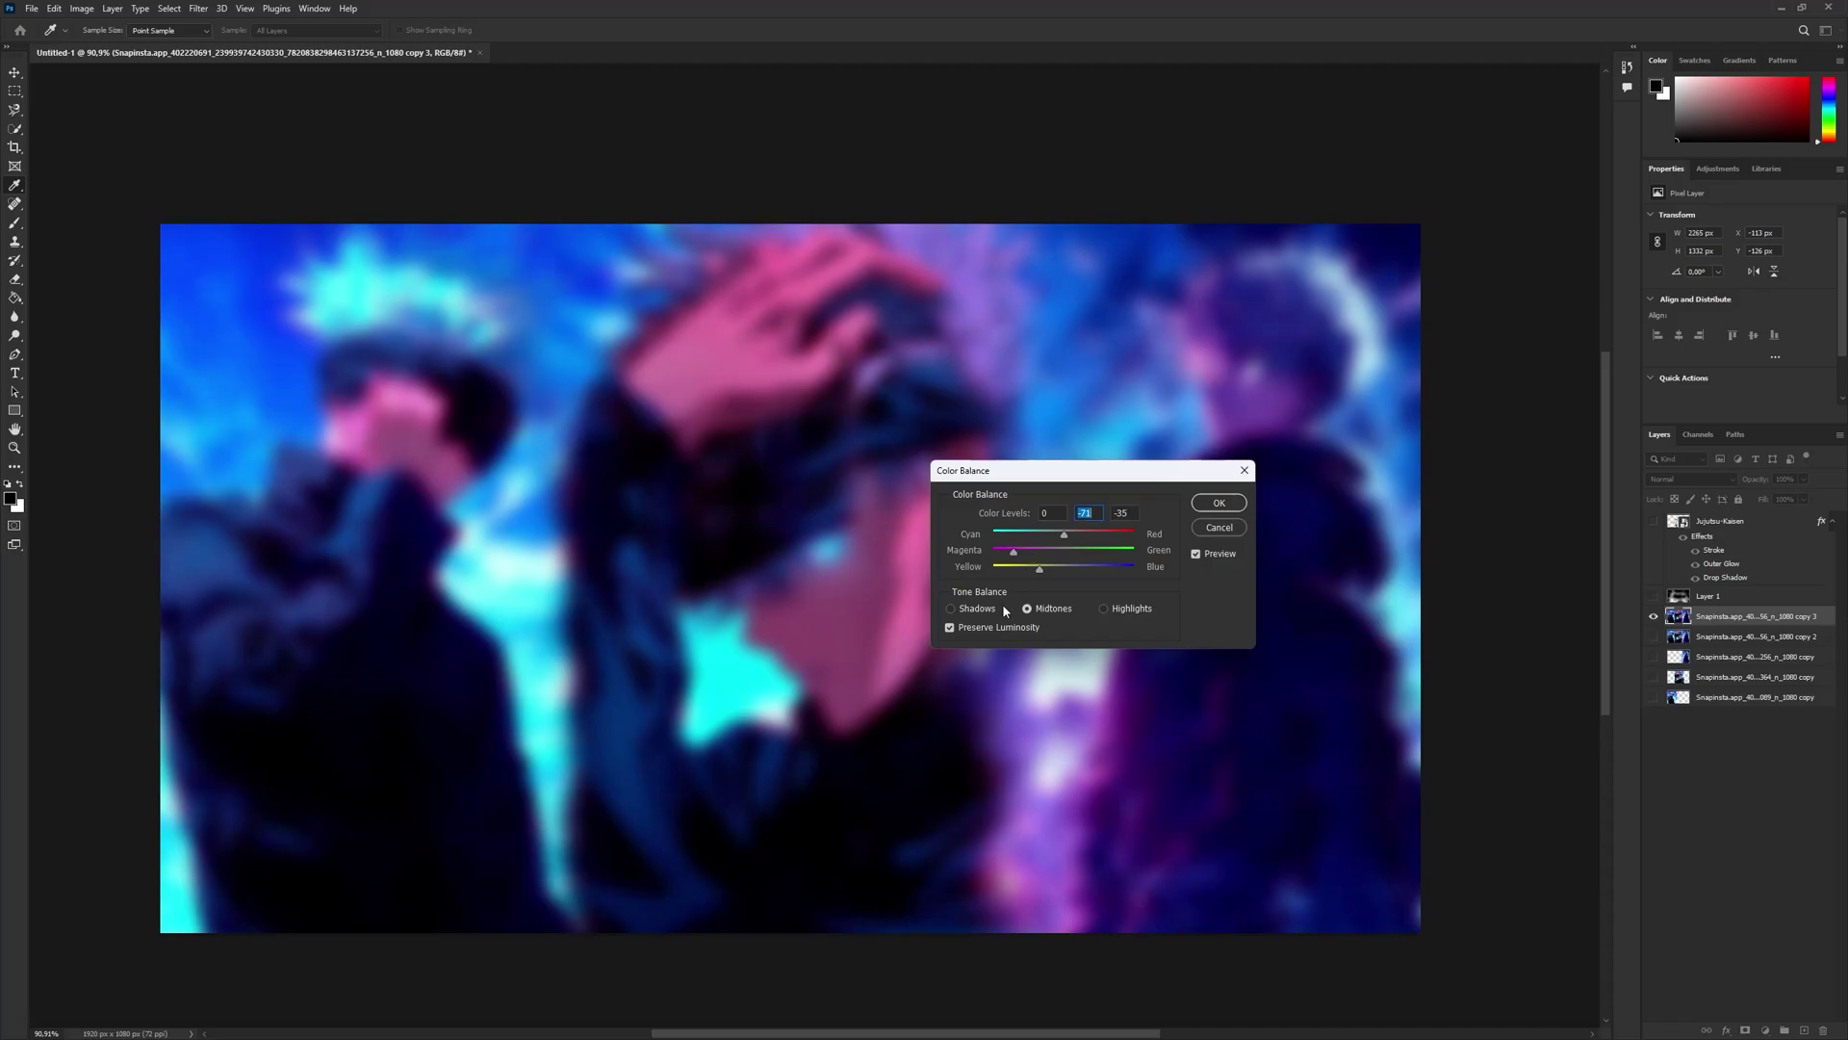
- Compare the background with and without the colour balance, set the cyan-red level to -9, and apply the adjustment
click(1199, 552)
click(1200, 551)
click(1199, 551)
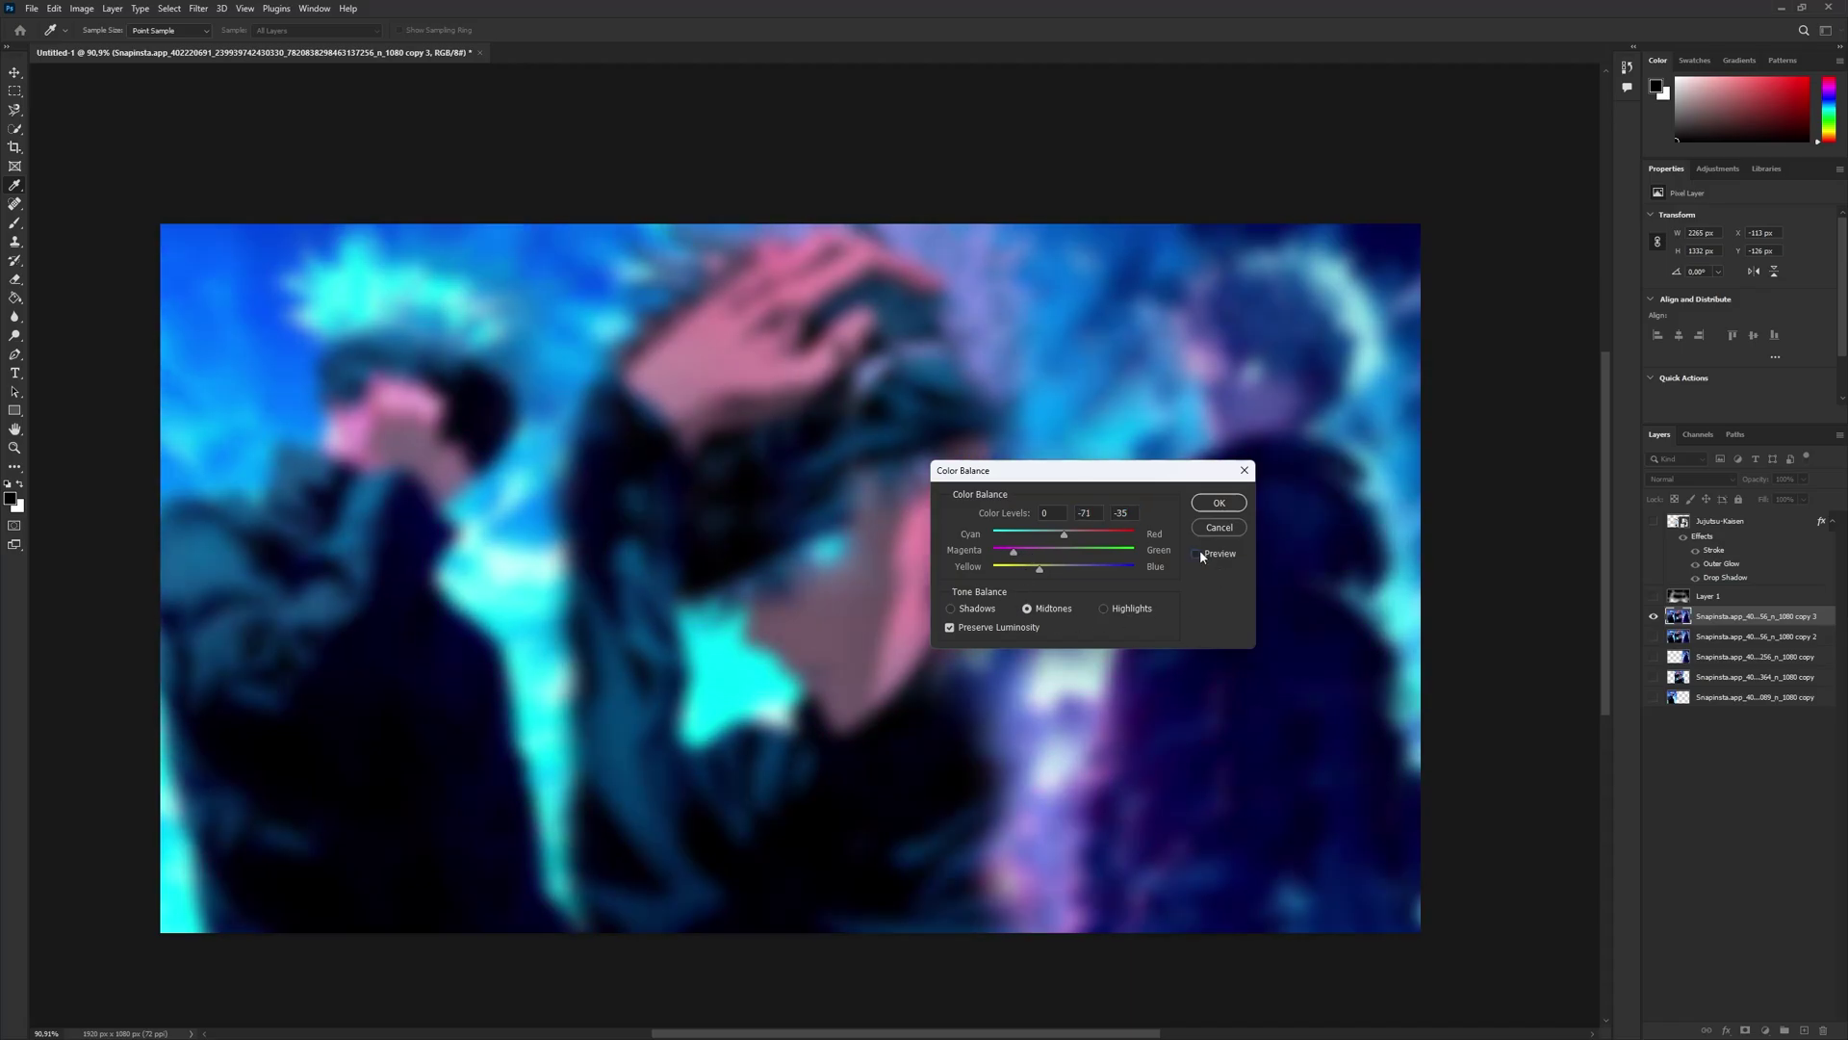
click(1200, 552)
drag(1079, 539, 1060, 538)
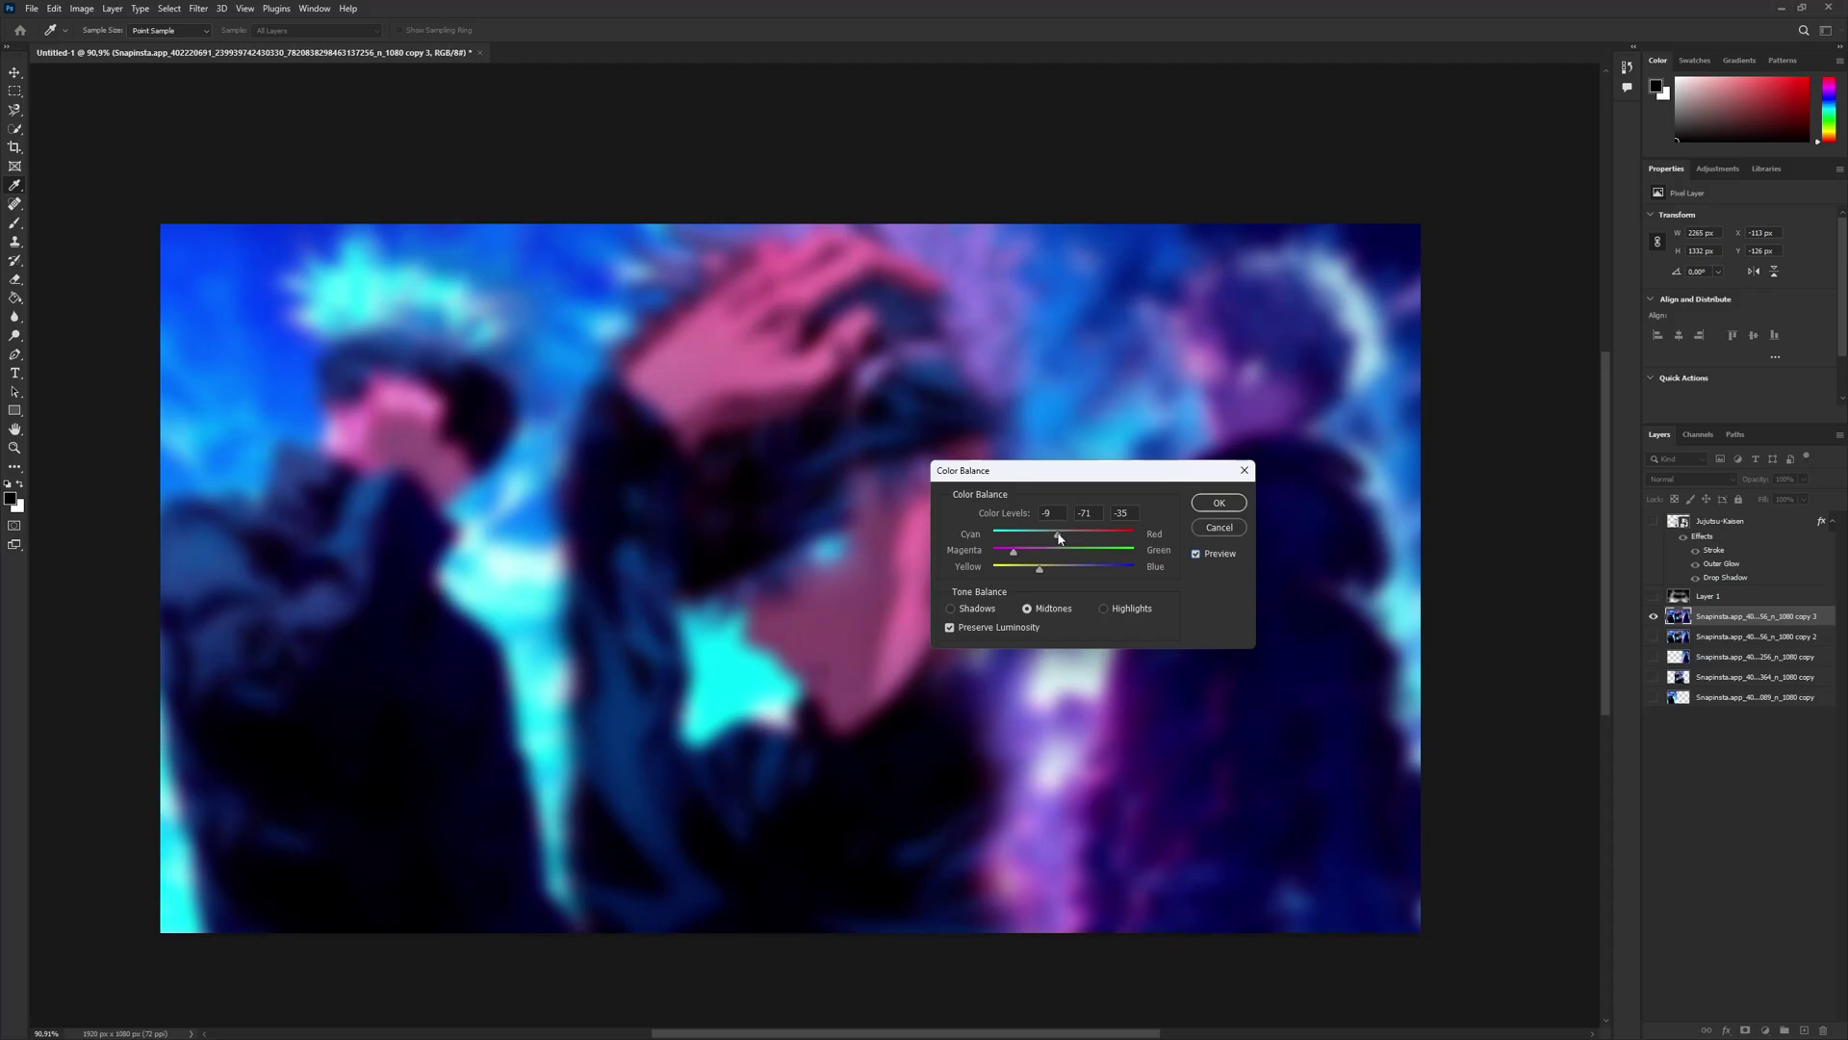
click(1198, 555)
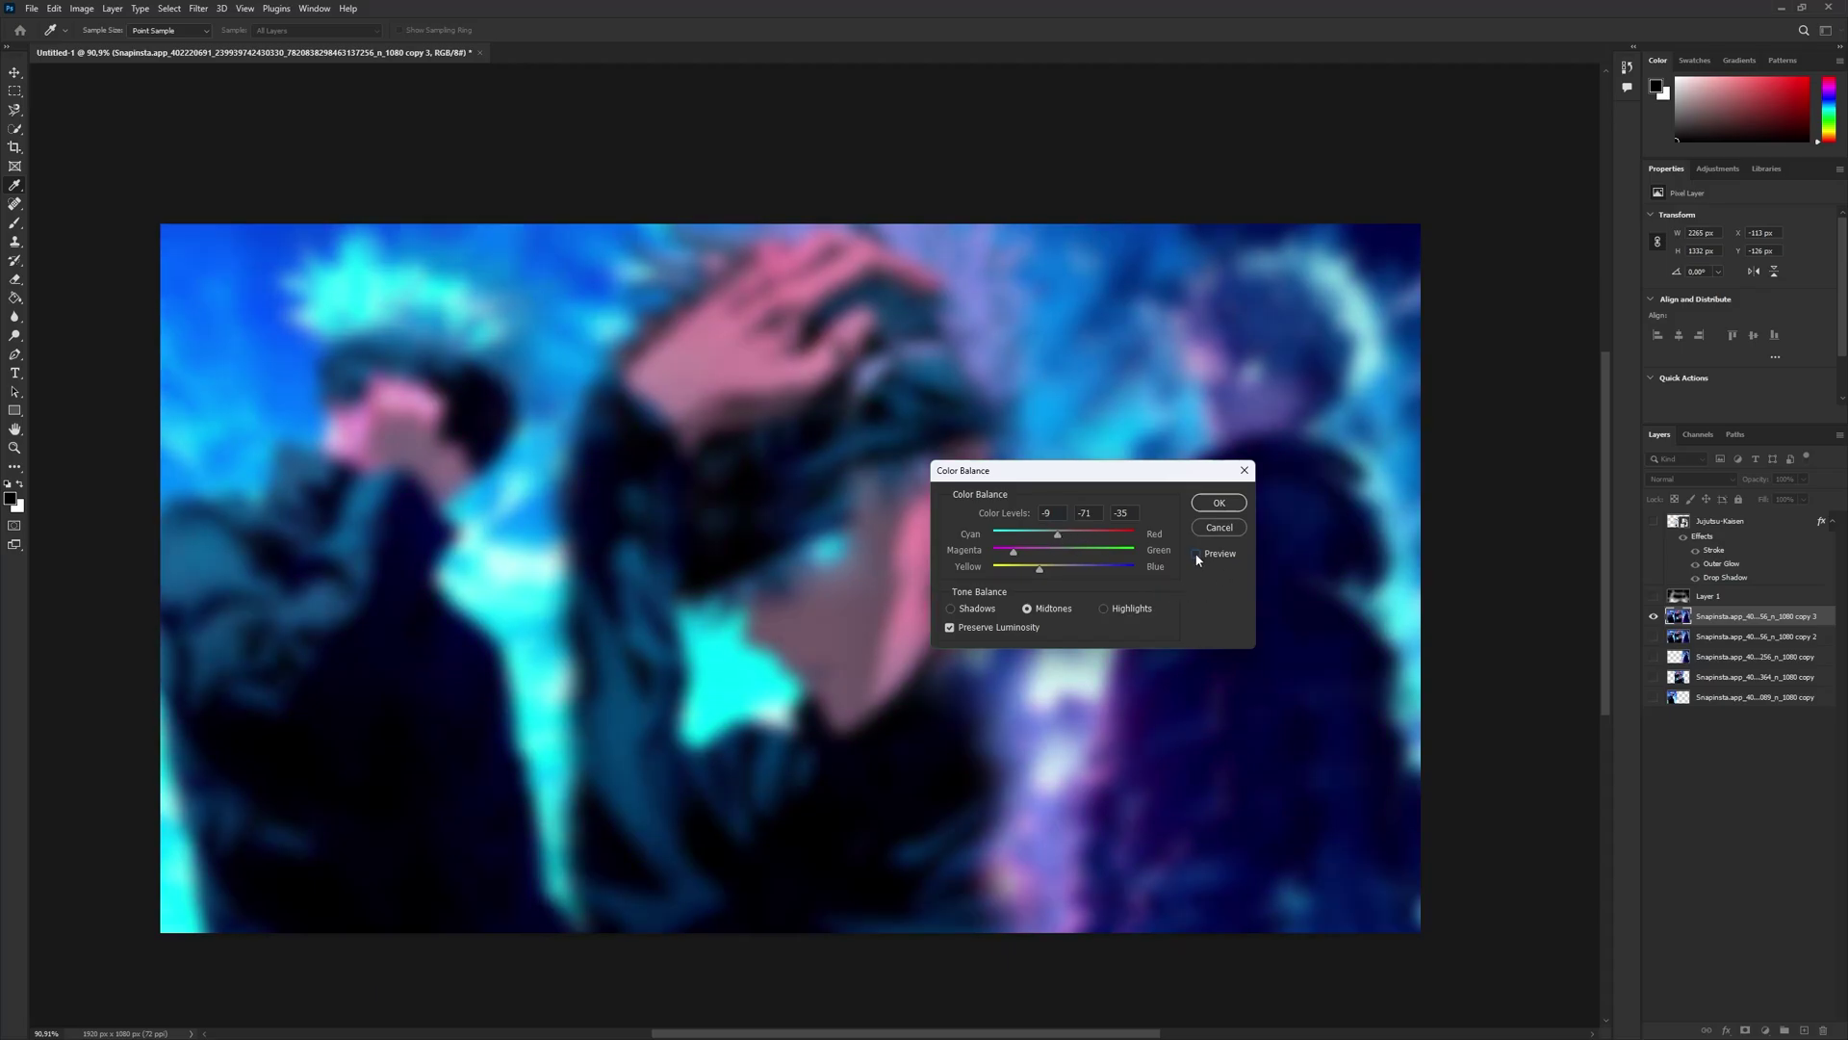
click(1197, 555)
click(1214, 504)
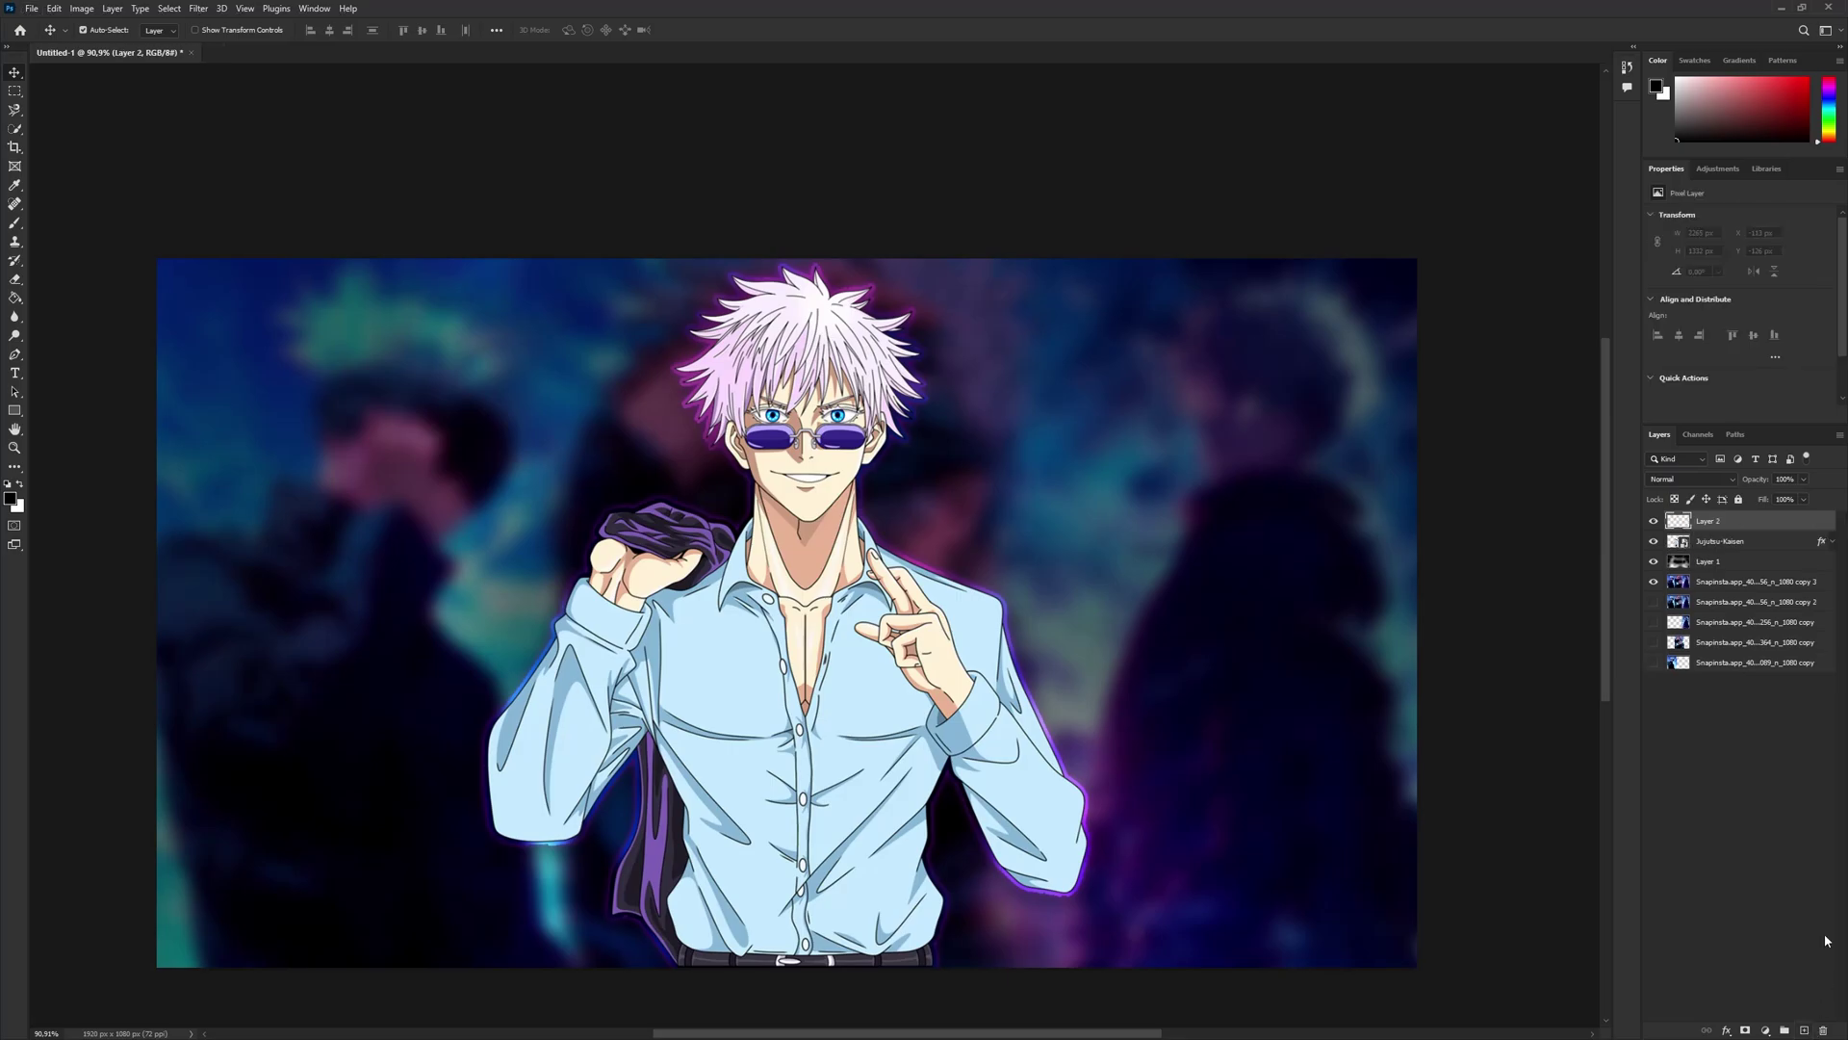
- Move Layer 2 below the character layer and set its blend mode to Linear Dodge (Add)
drag(1743, 523, 1738, 552)
click(1667, 481)
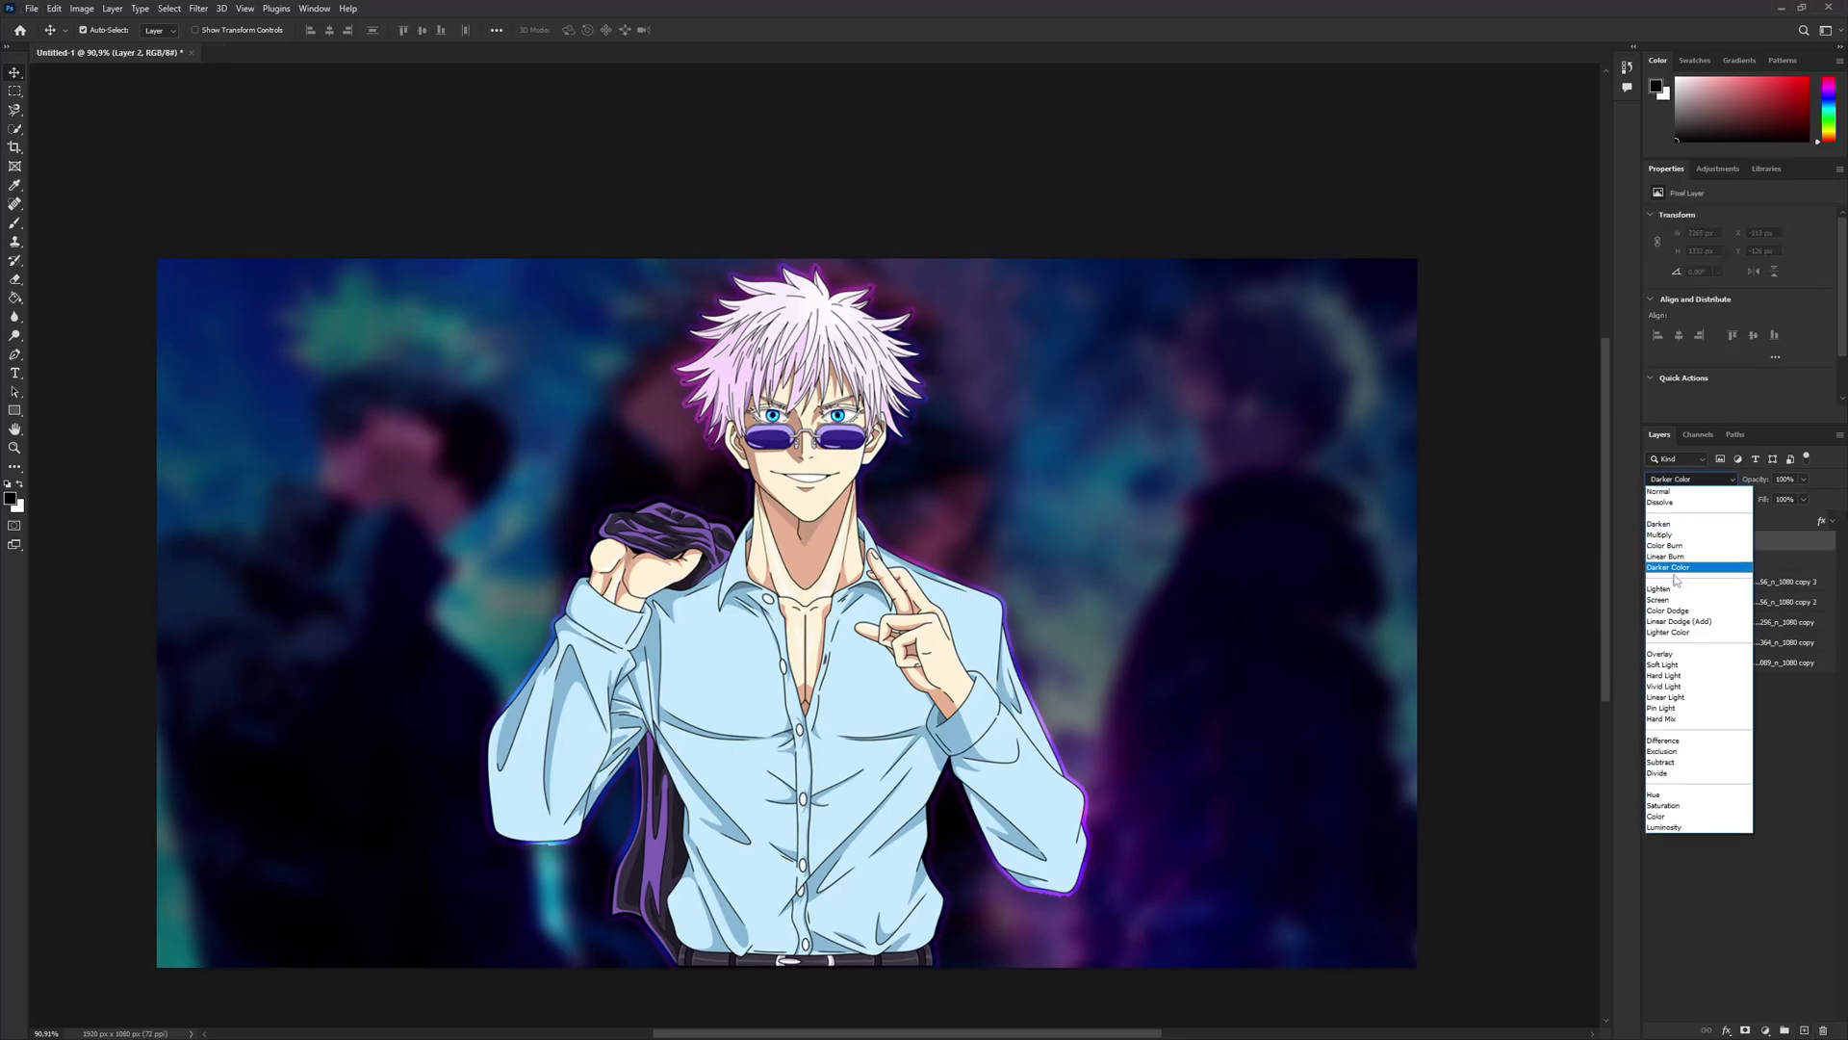
click(1656, 631)
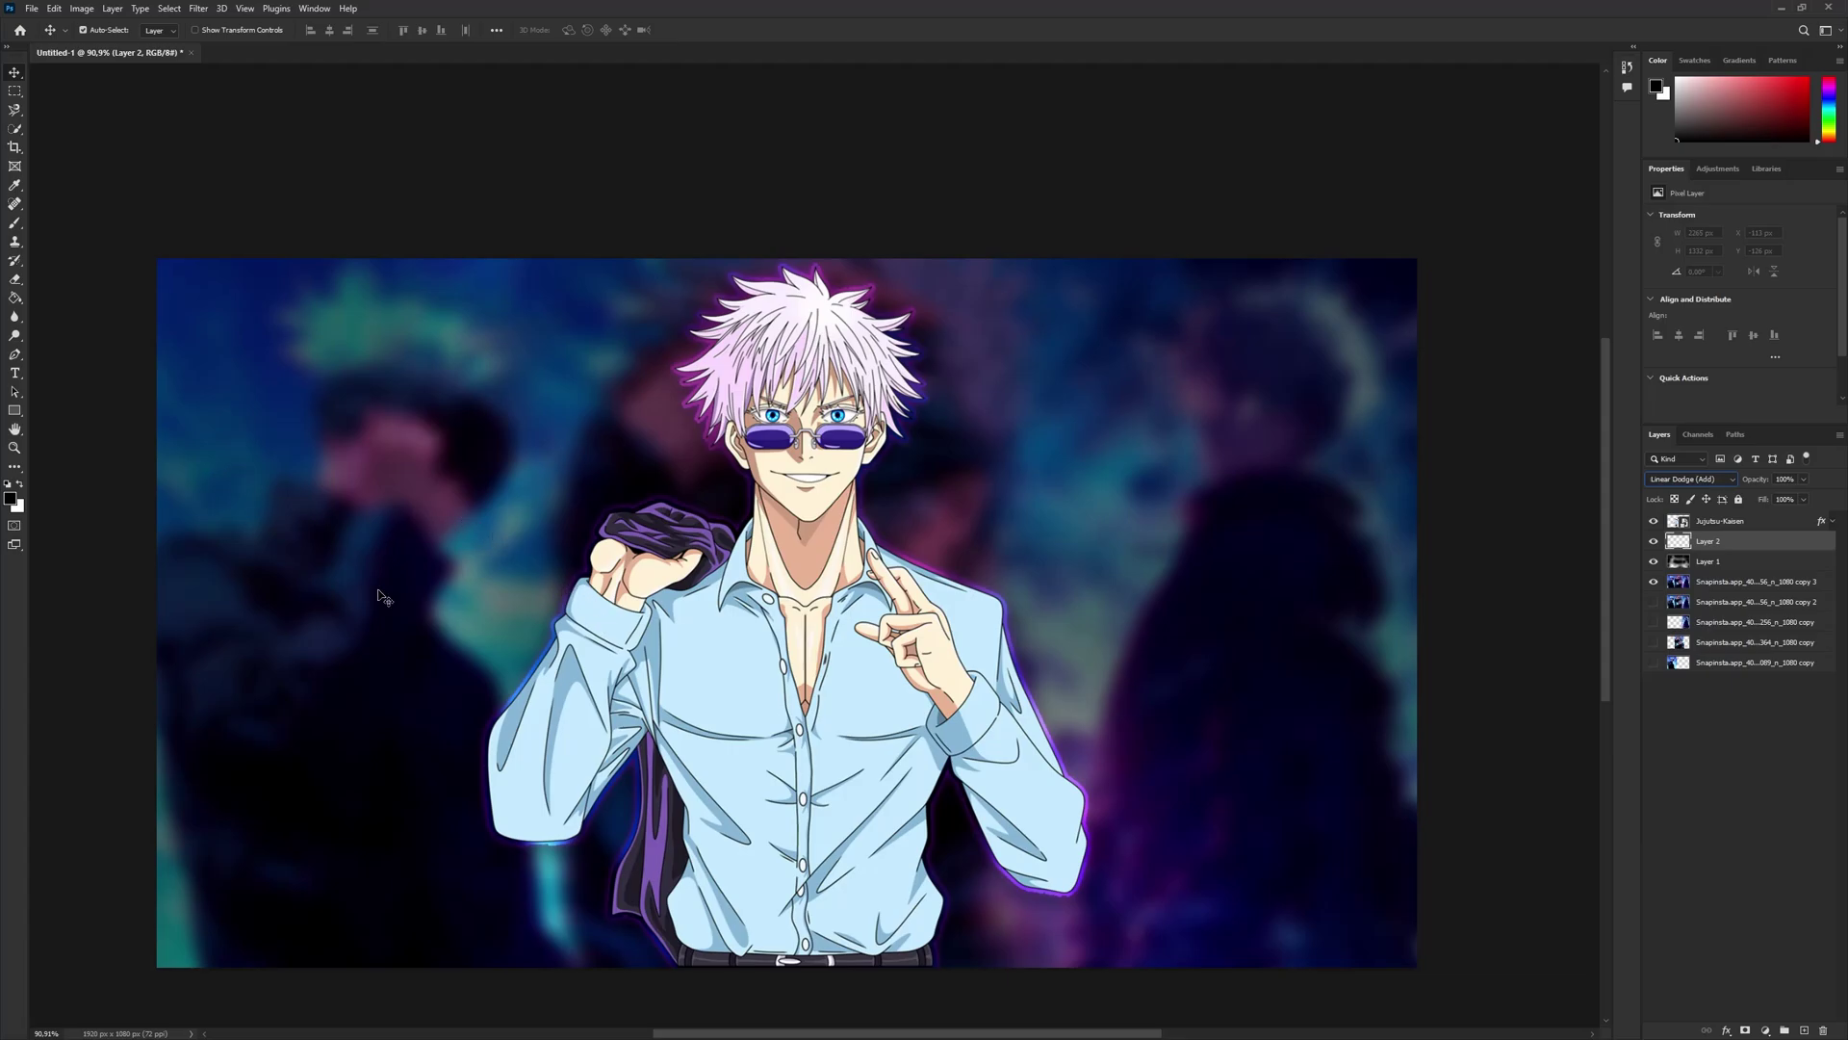
- Sample a few dark background tones for the foreground colour, and set it to a medium bright purple
click(11, 498)
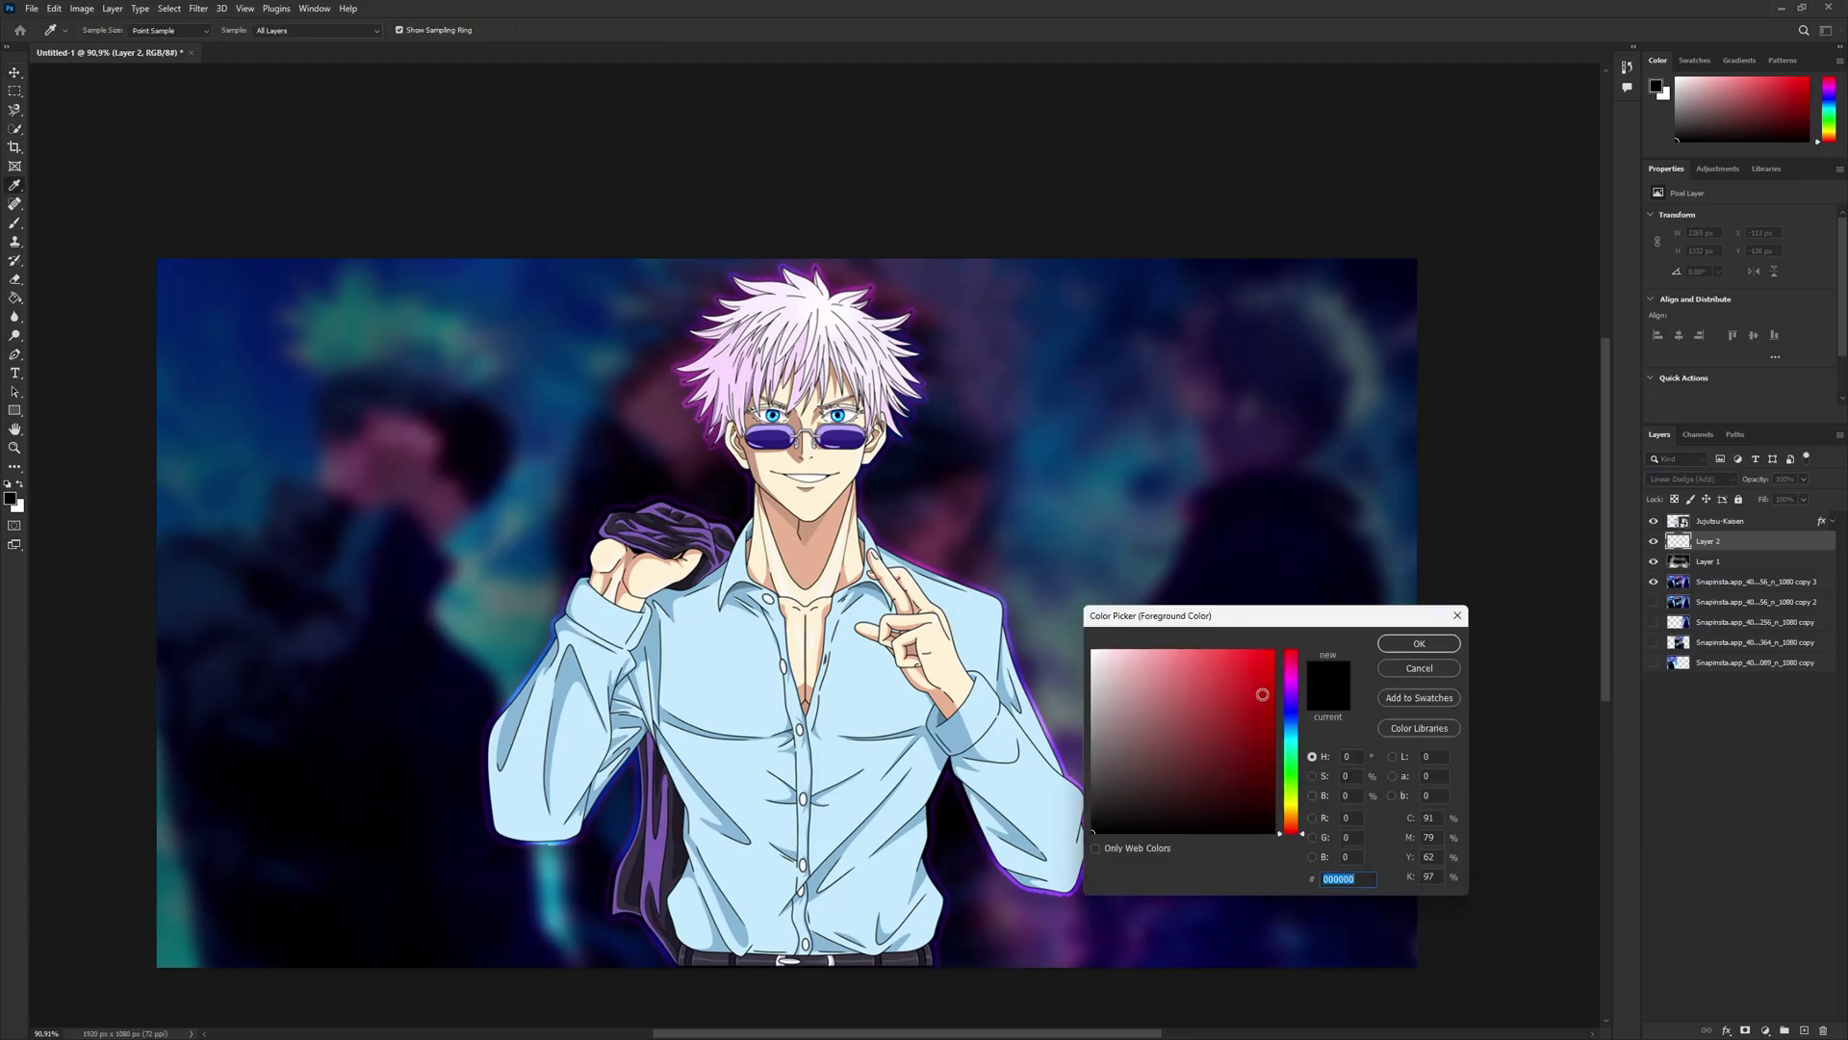
click(1288, 679)
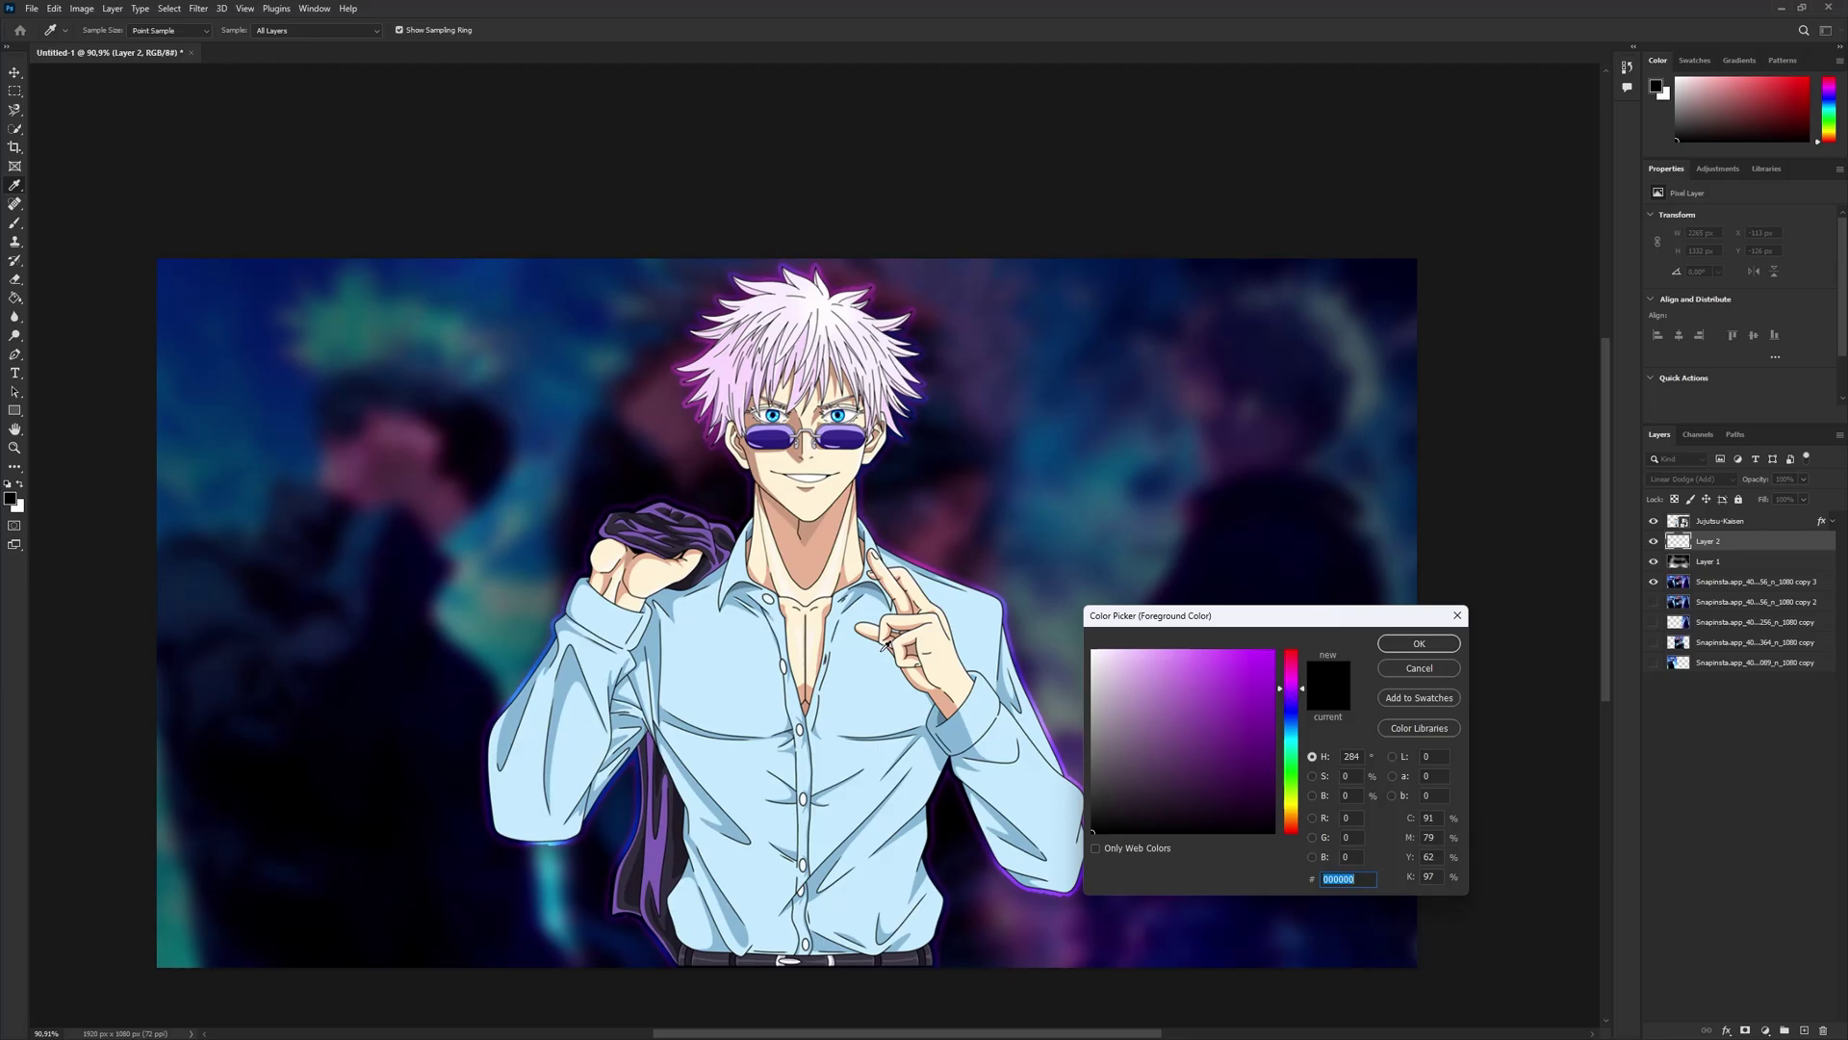
click(1017, 443)
click(994, 467)
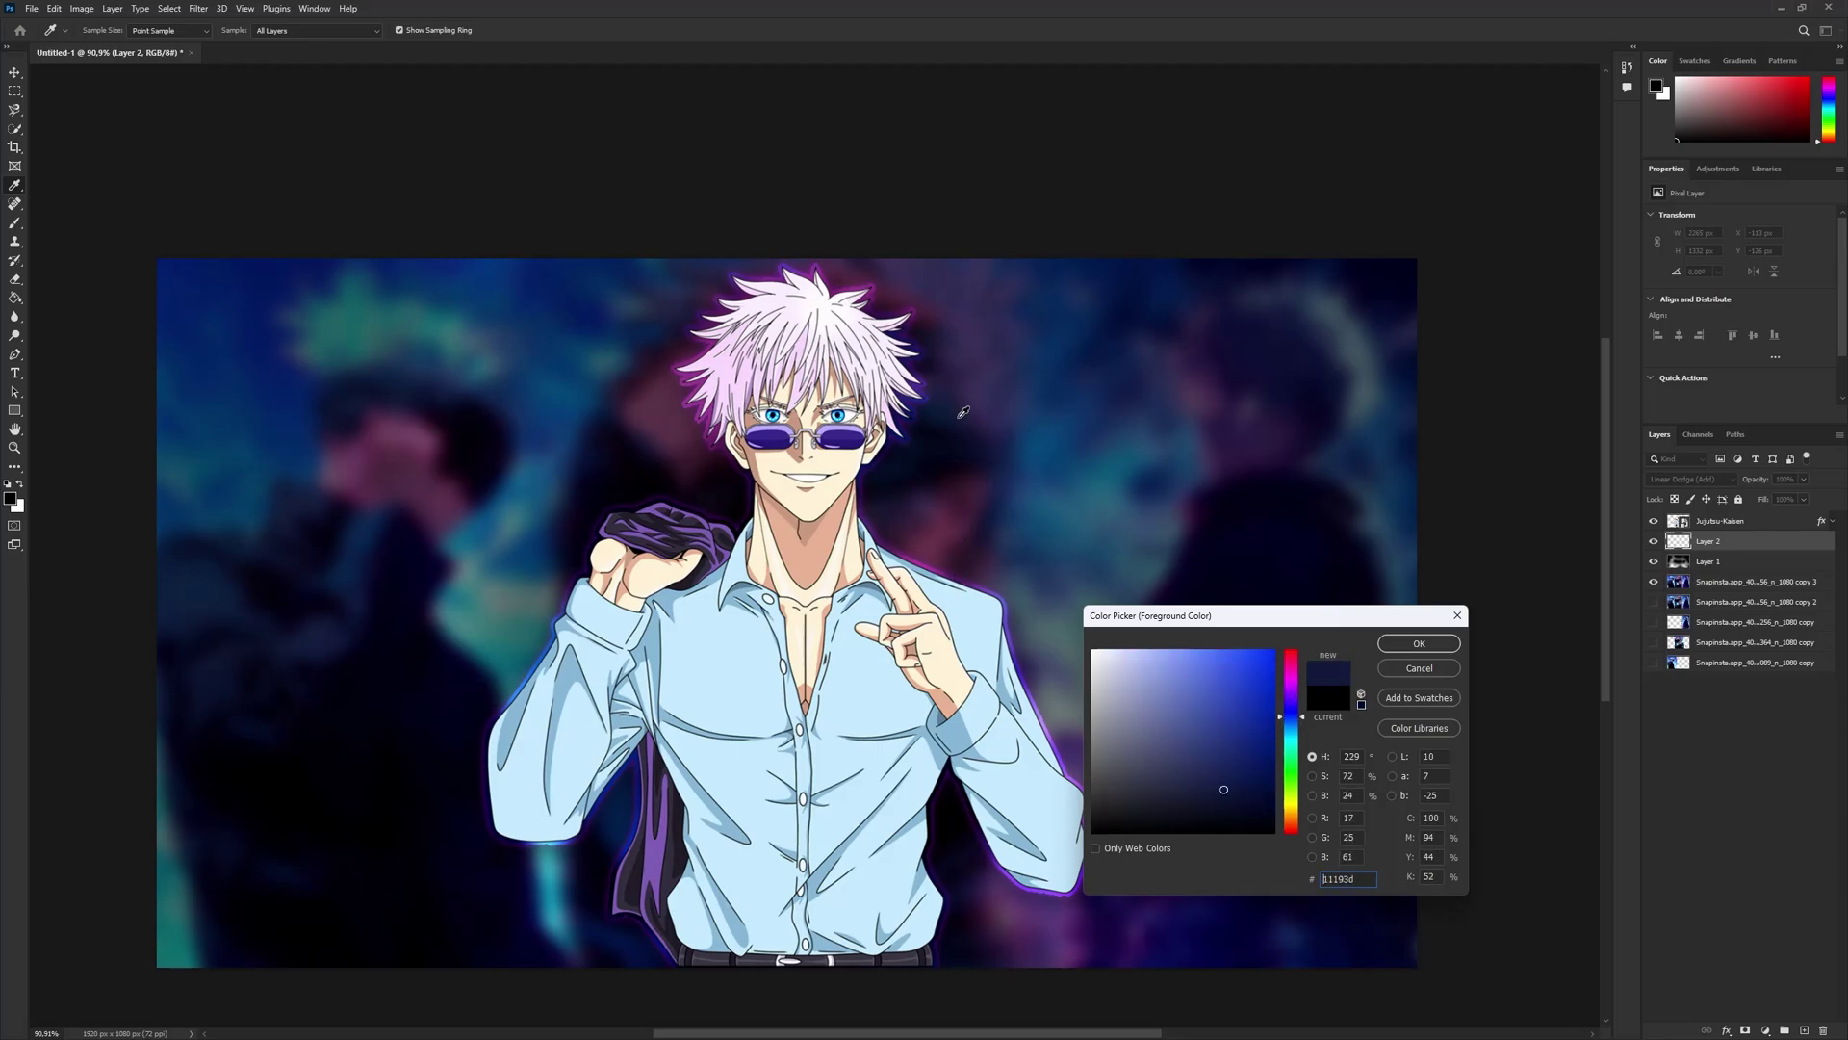
click(960, 477)
click(941, 517)
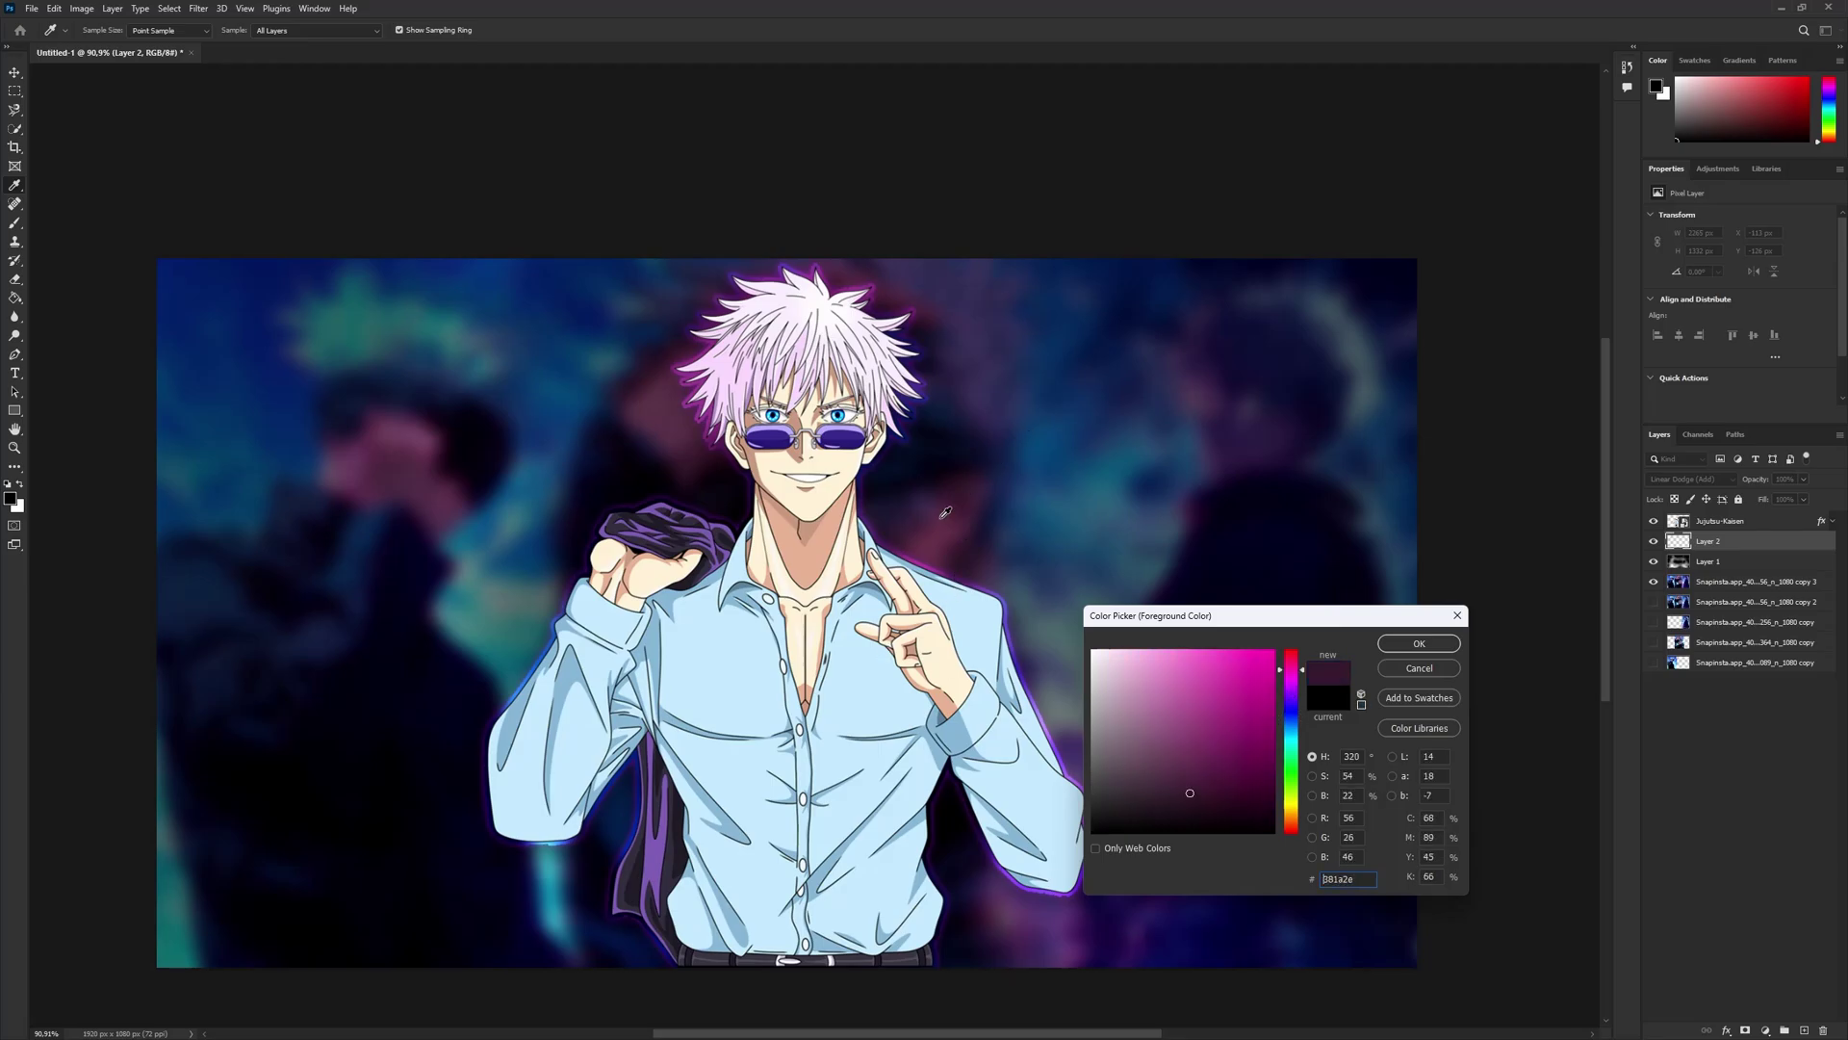
click(1290, 695)
drag(1197, 718, 1206, 694)
key(Return)
- Switch to the Brush tool with a large soft tip about as wide as the character's torso
key(v)
scroll(931, 734, down, 3)
scroll(931, 734, up, 2)
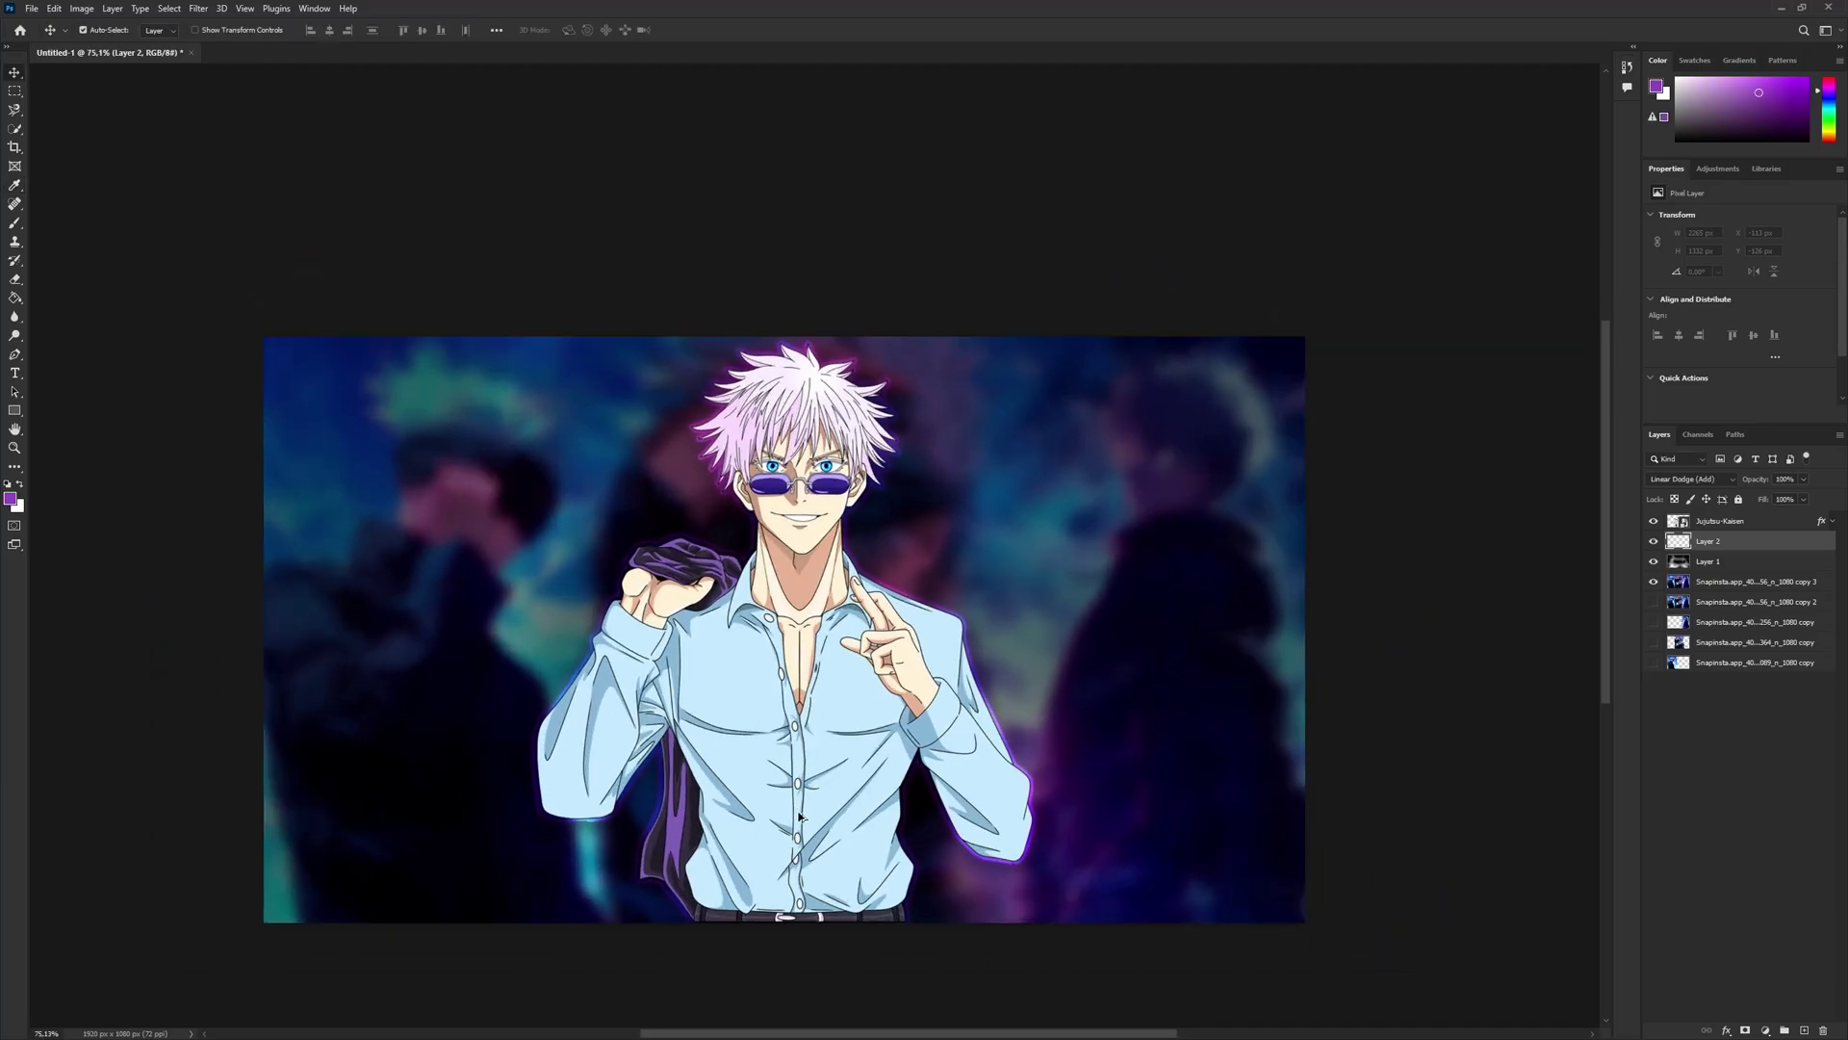
key(b)
alt+right_click(787, 777)
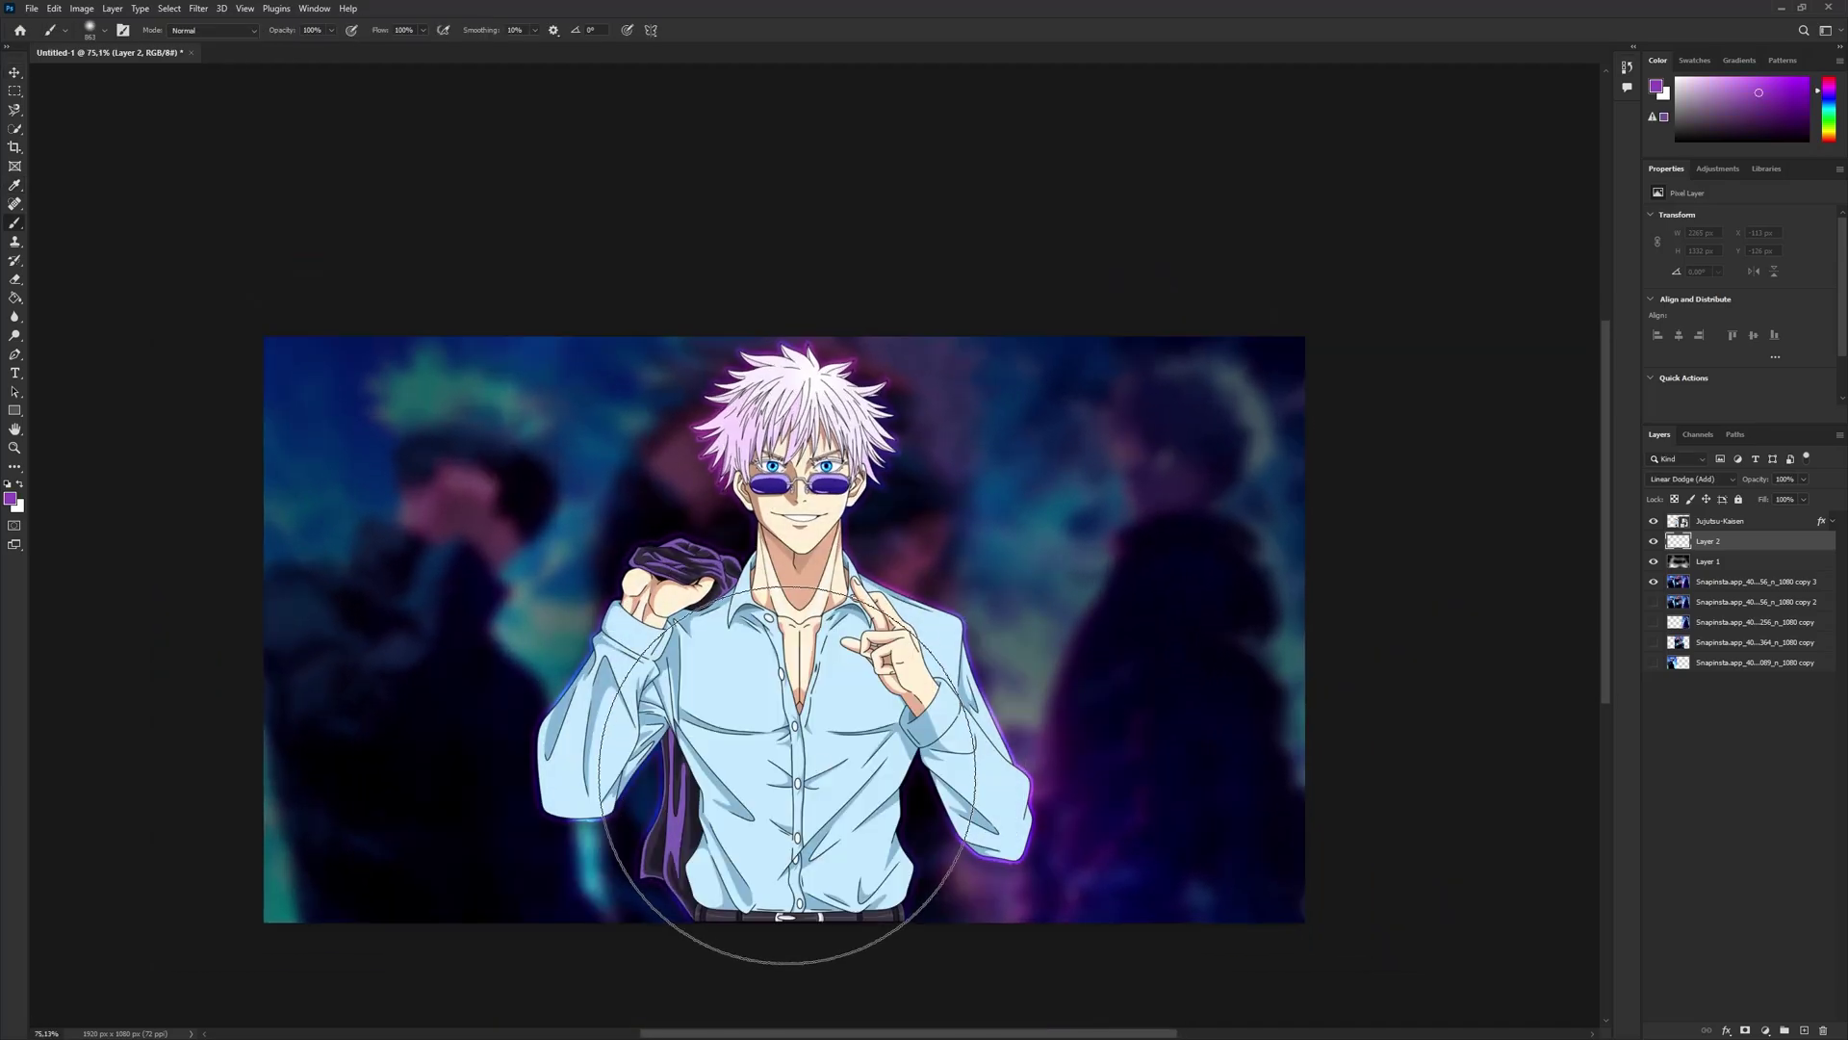
- Try painting a purple glow behind the character's torso on Layer 2, and undo the strokes
drag(750, 745, 816, 744)
click(847, 705)
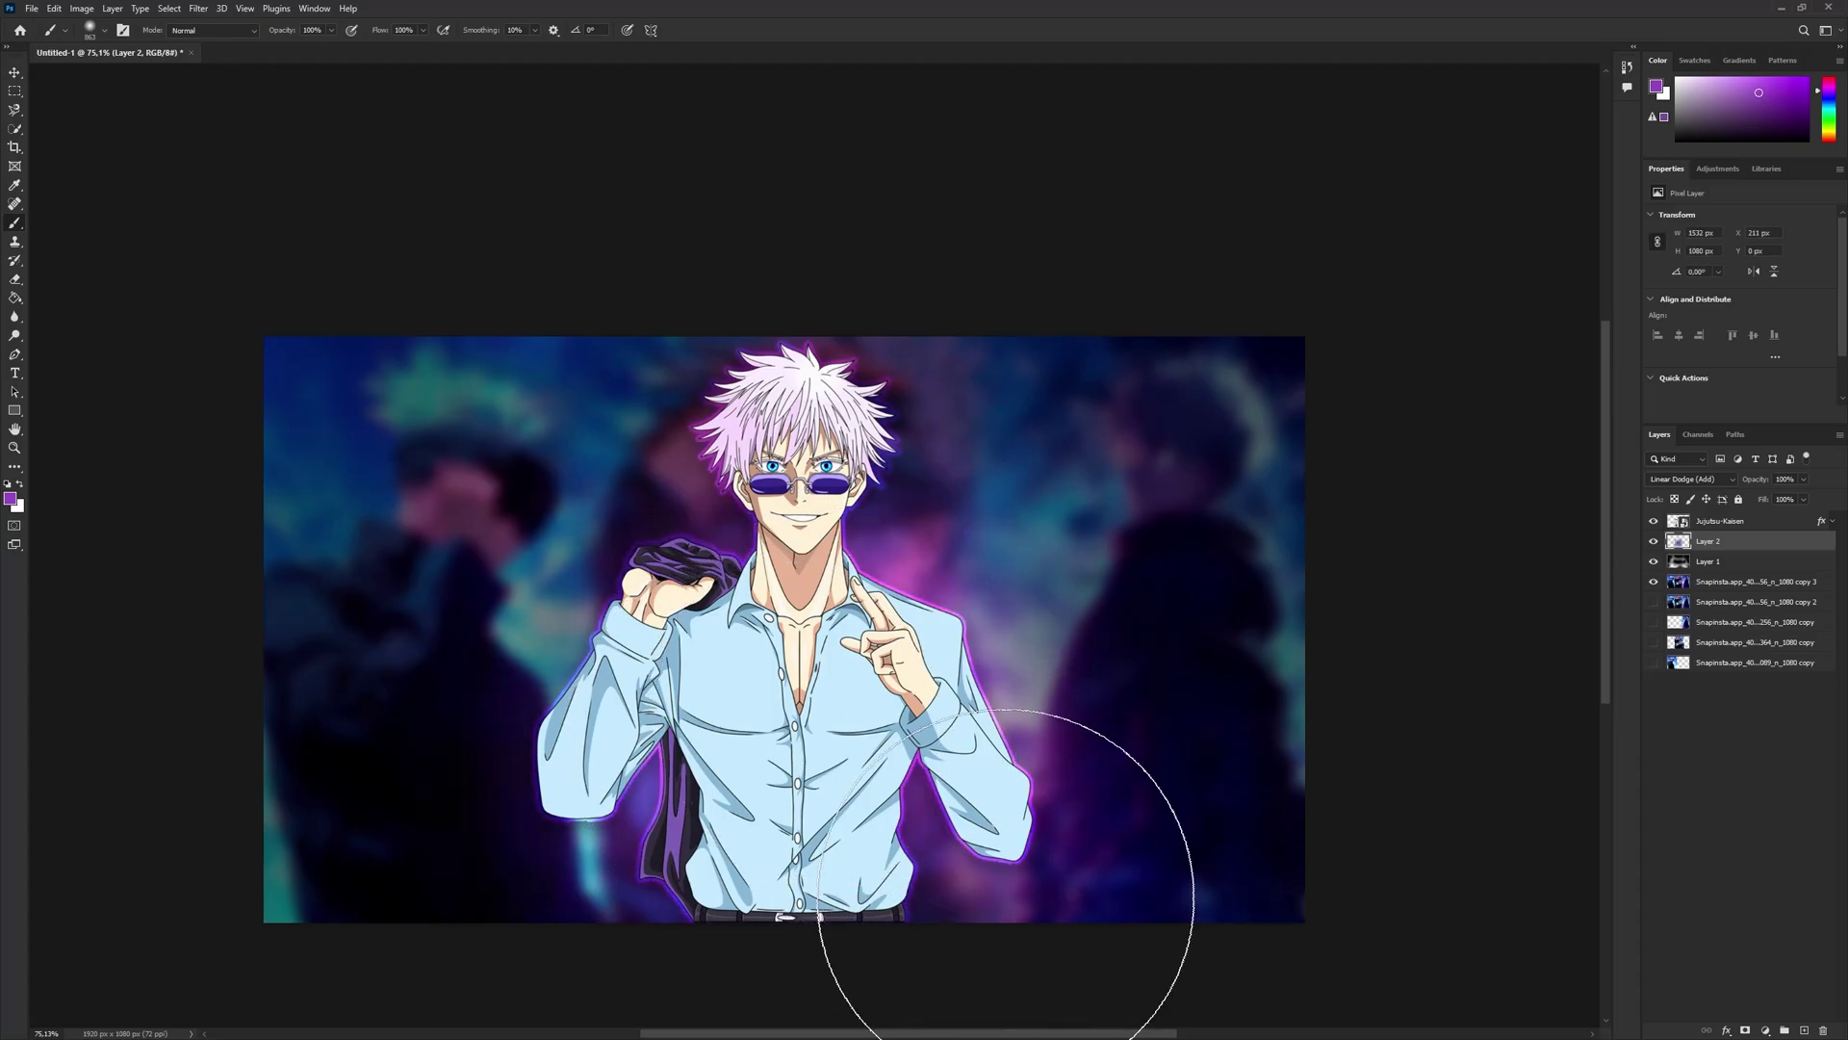
key(ctrl+z)
key(ctrl+z)
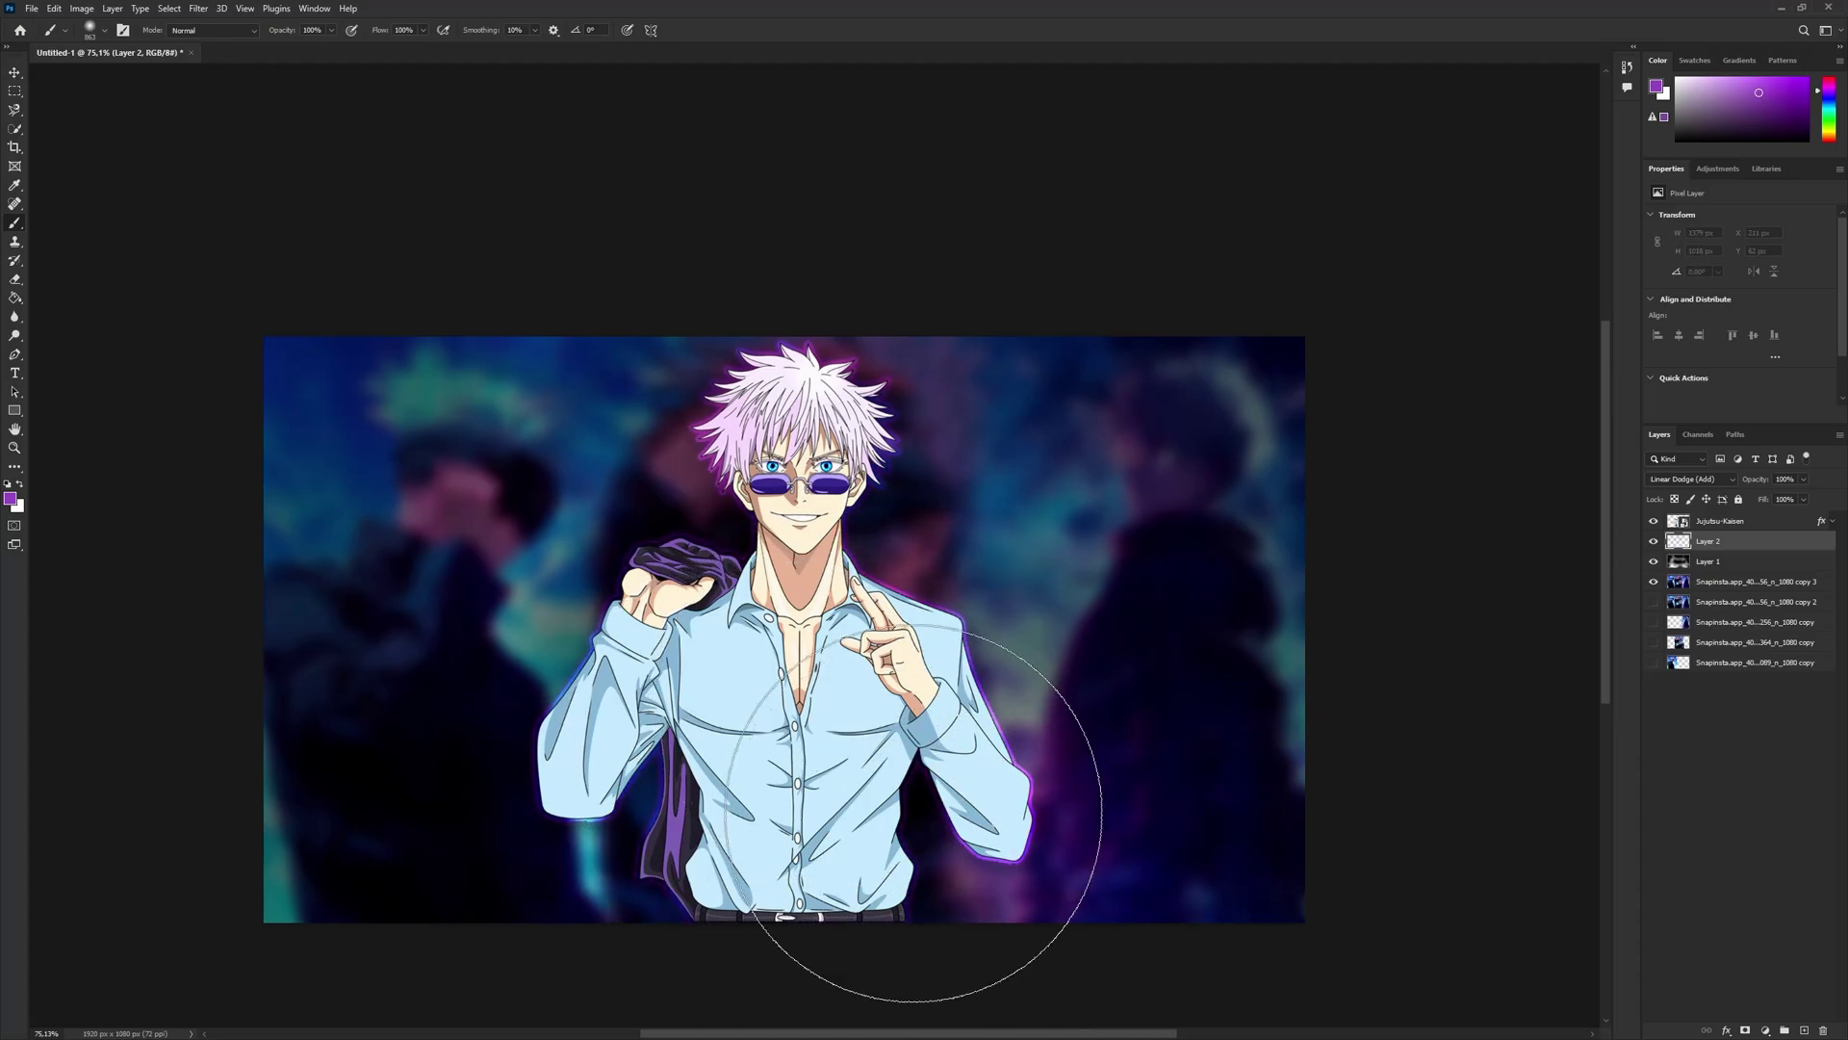
- Enlarge the soft brush tip and try painting a brighter purple glow behind the character on Layer 2, undoing the strokes
alt+right_click(778, 728)
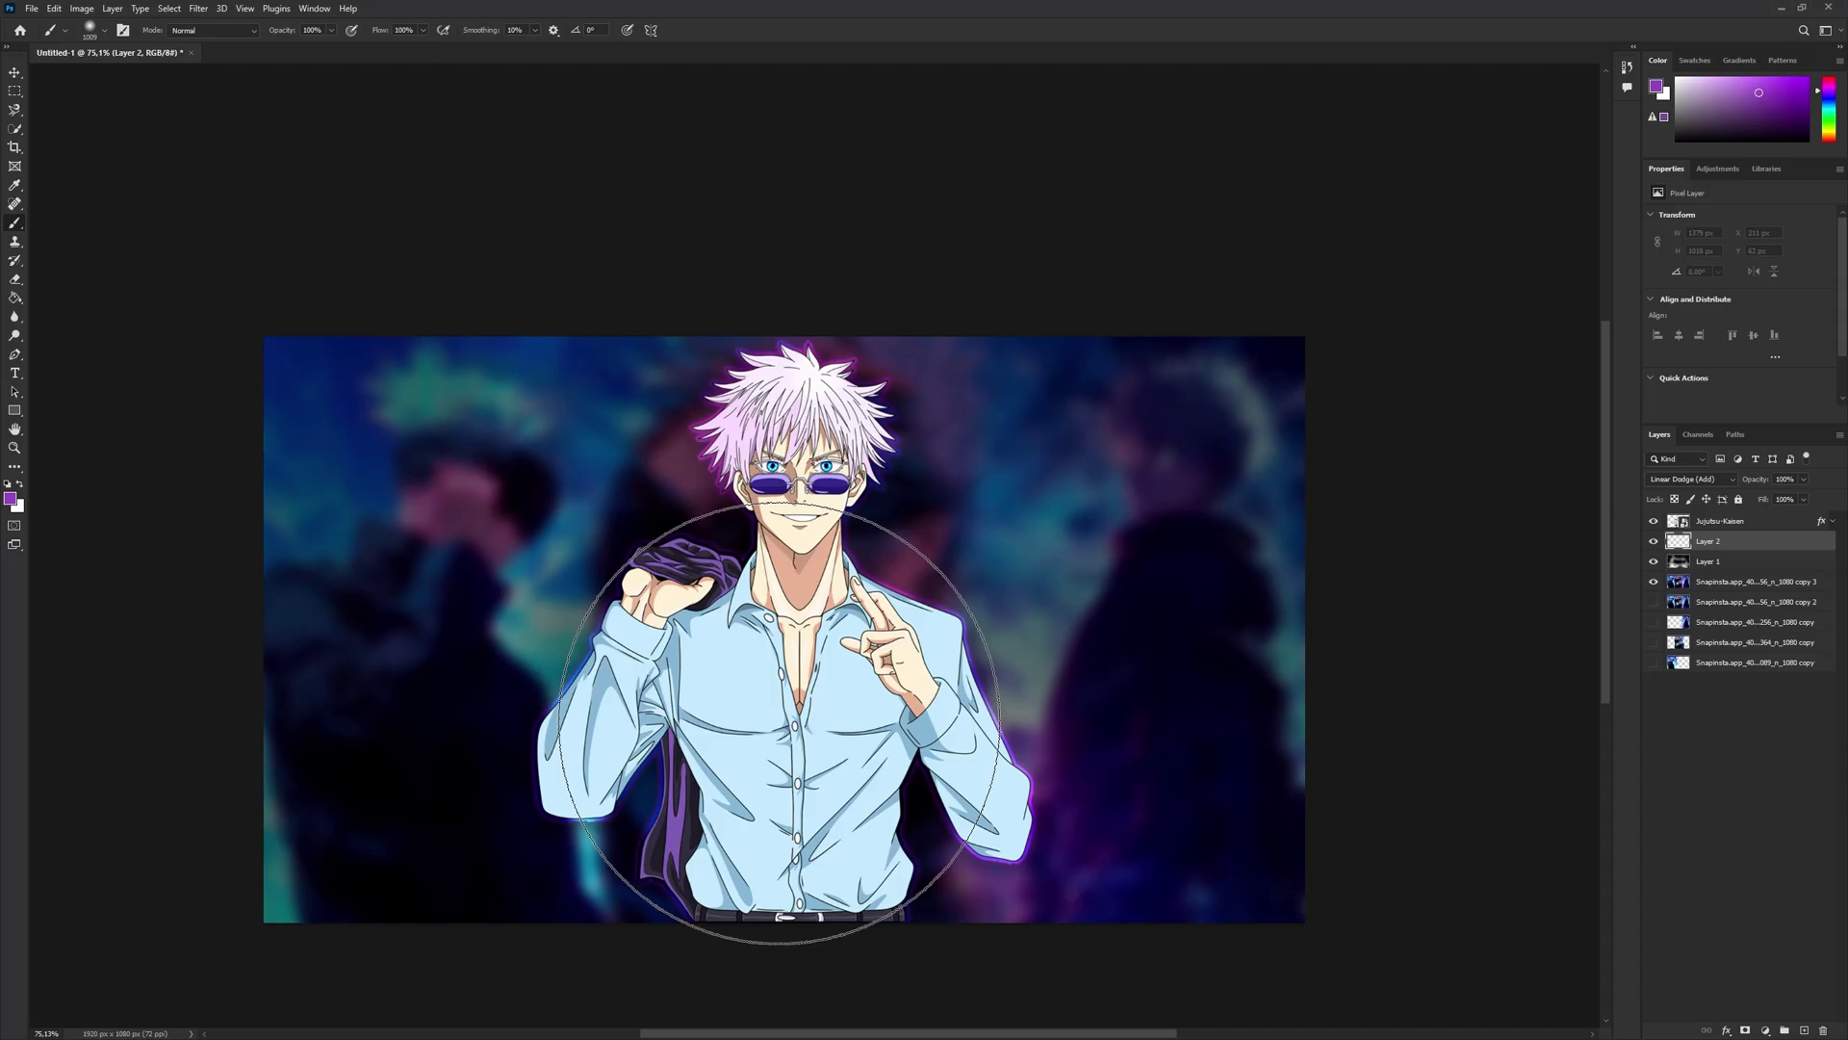
click(717, 702)
click(874, 721)
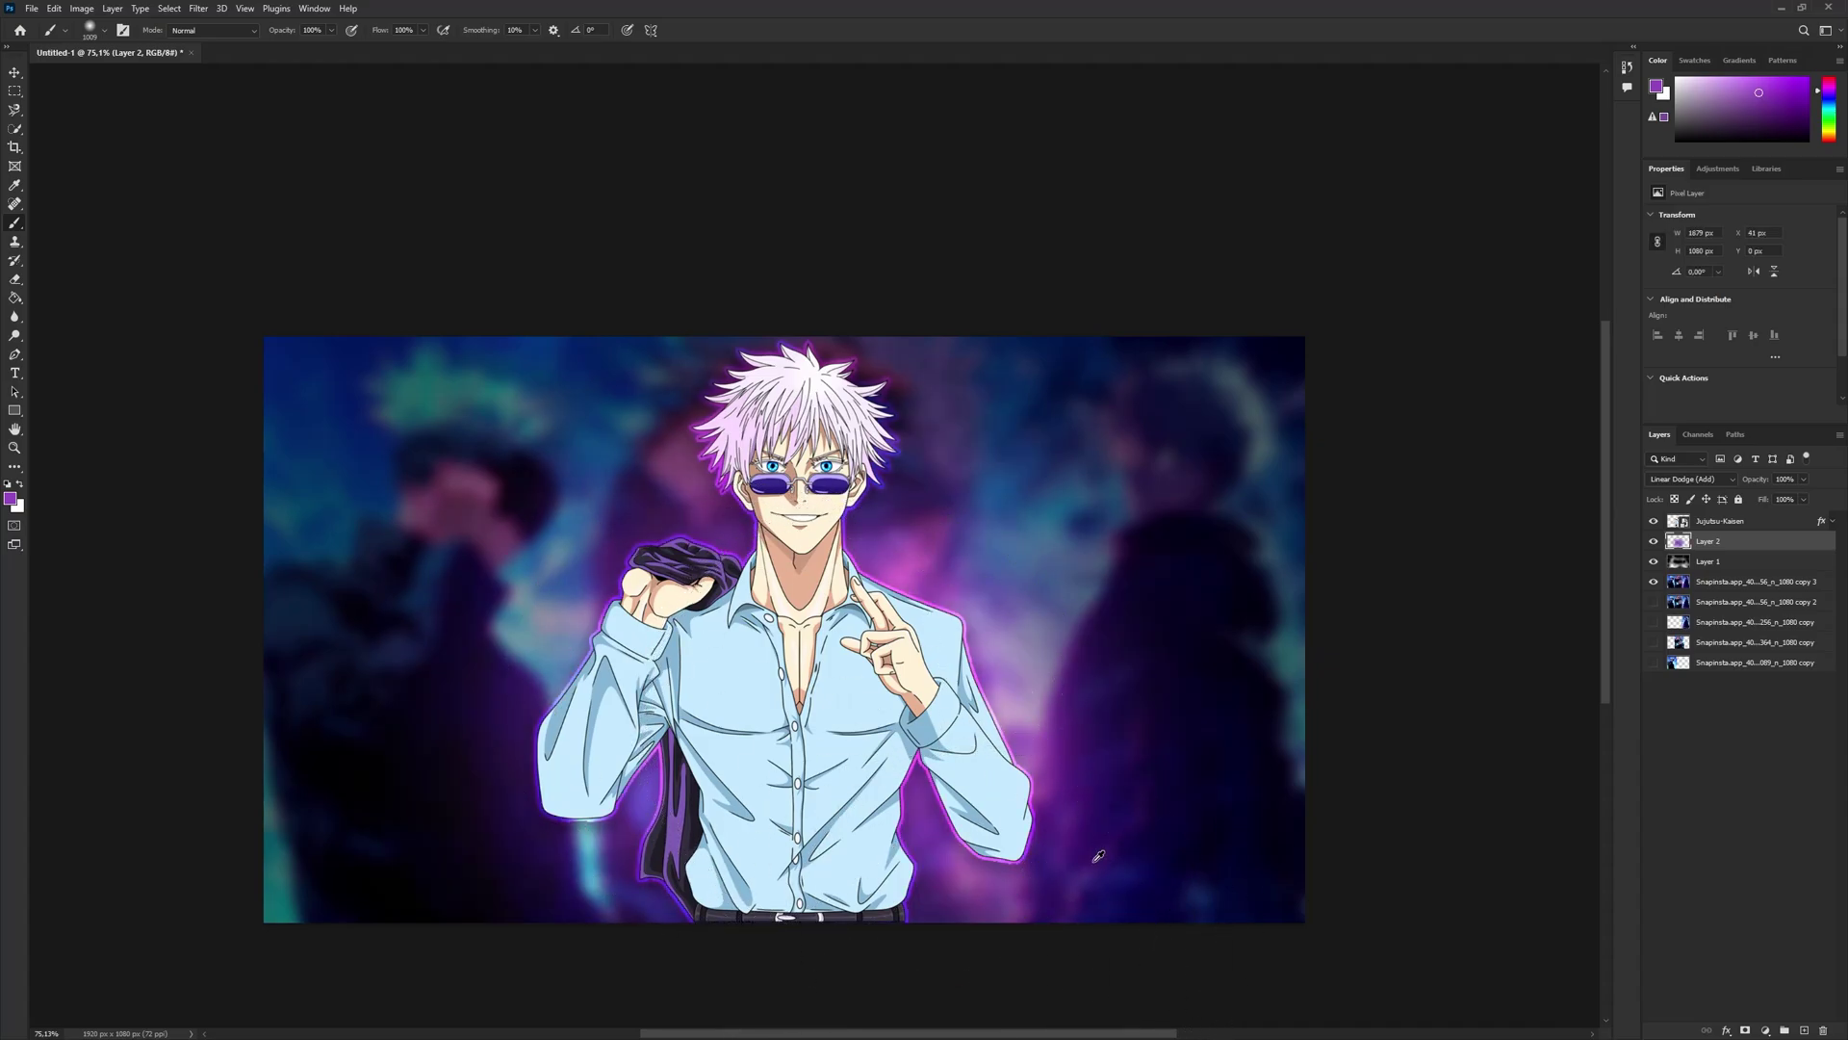
scroll(1090, 860, down, 3)
scroll(1082, 864, up, 3)
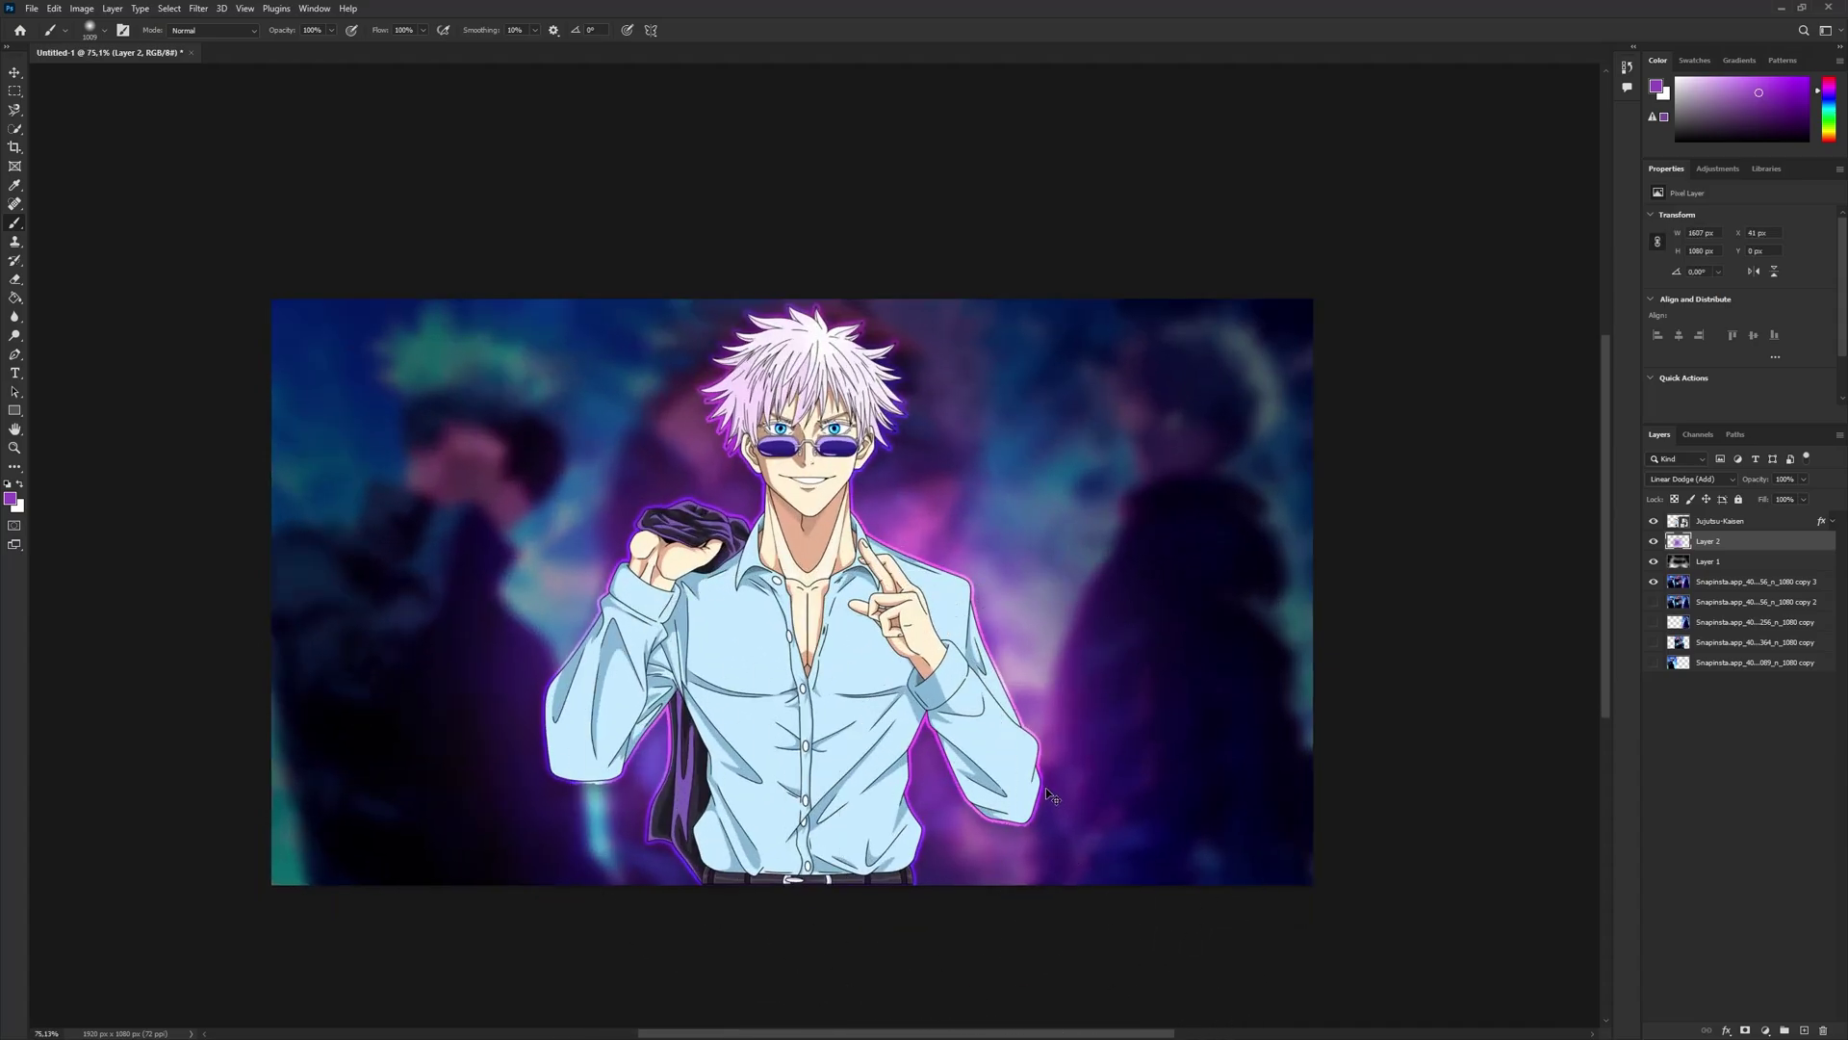
key(ctrl+z)
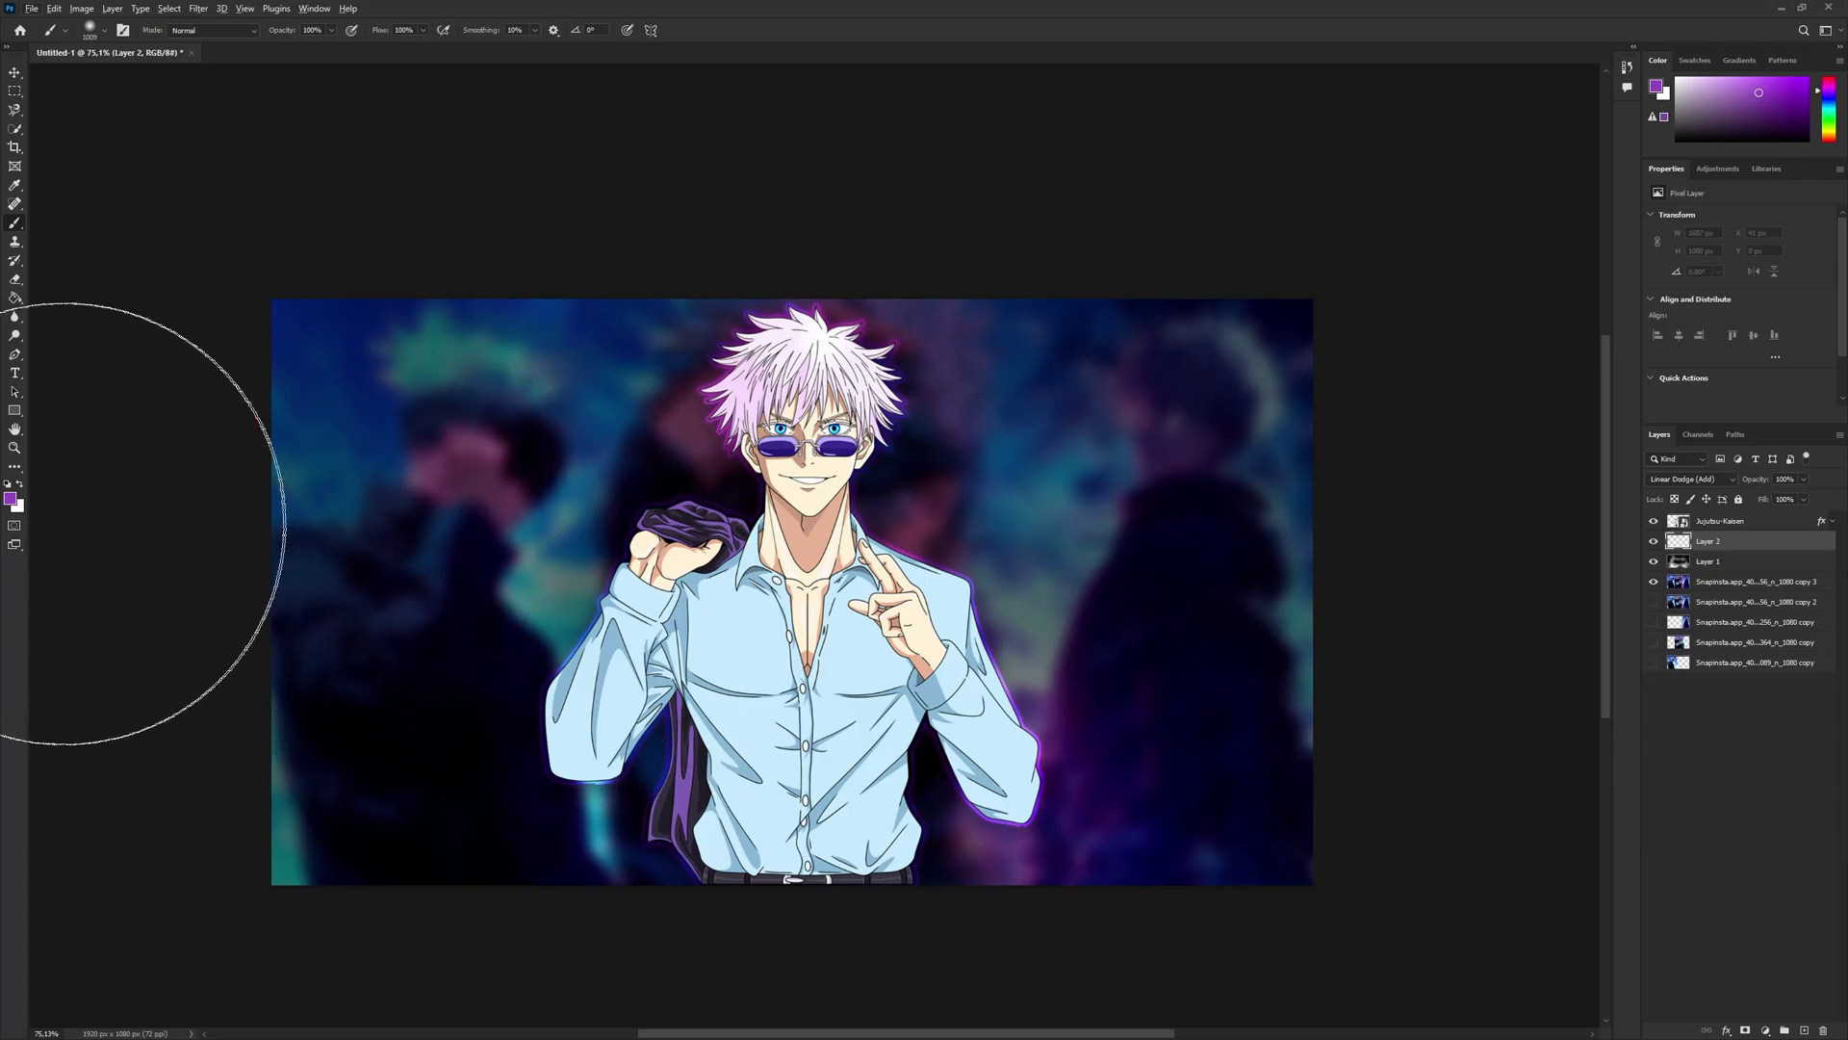
- Set the foreground colour to a darker purple and return to the Brush tool
click(10, 498)
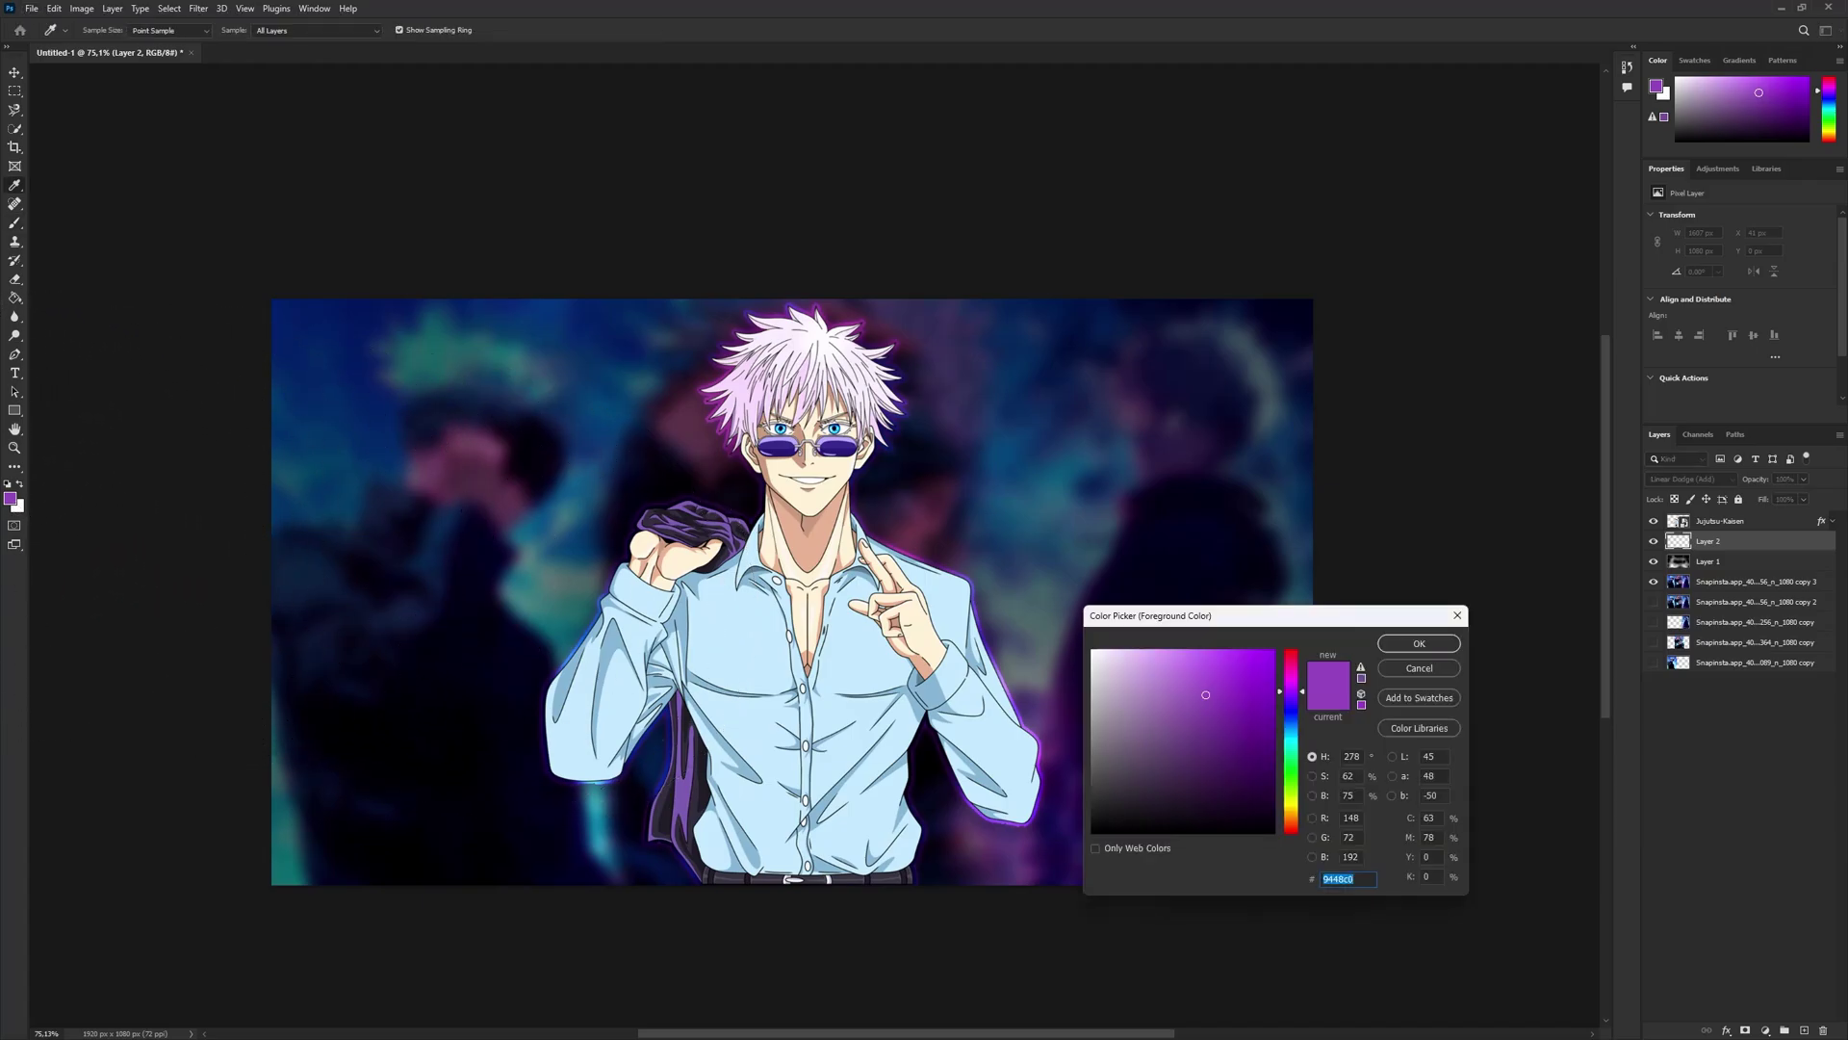
click(1418, 652)
key(b)
- Try painting a dark purple glow across the lower background on Layer 2, and undo the strokes
mouse_move(747, 776)
mouse_down()
mouse_move(702, 693)
mouse_move(990, 668)
mouse_move(1101, 915)
mouse_up()
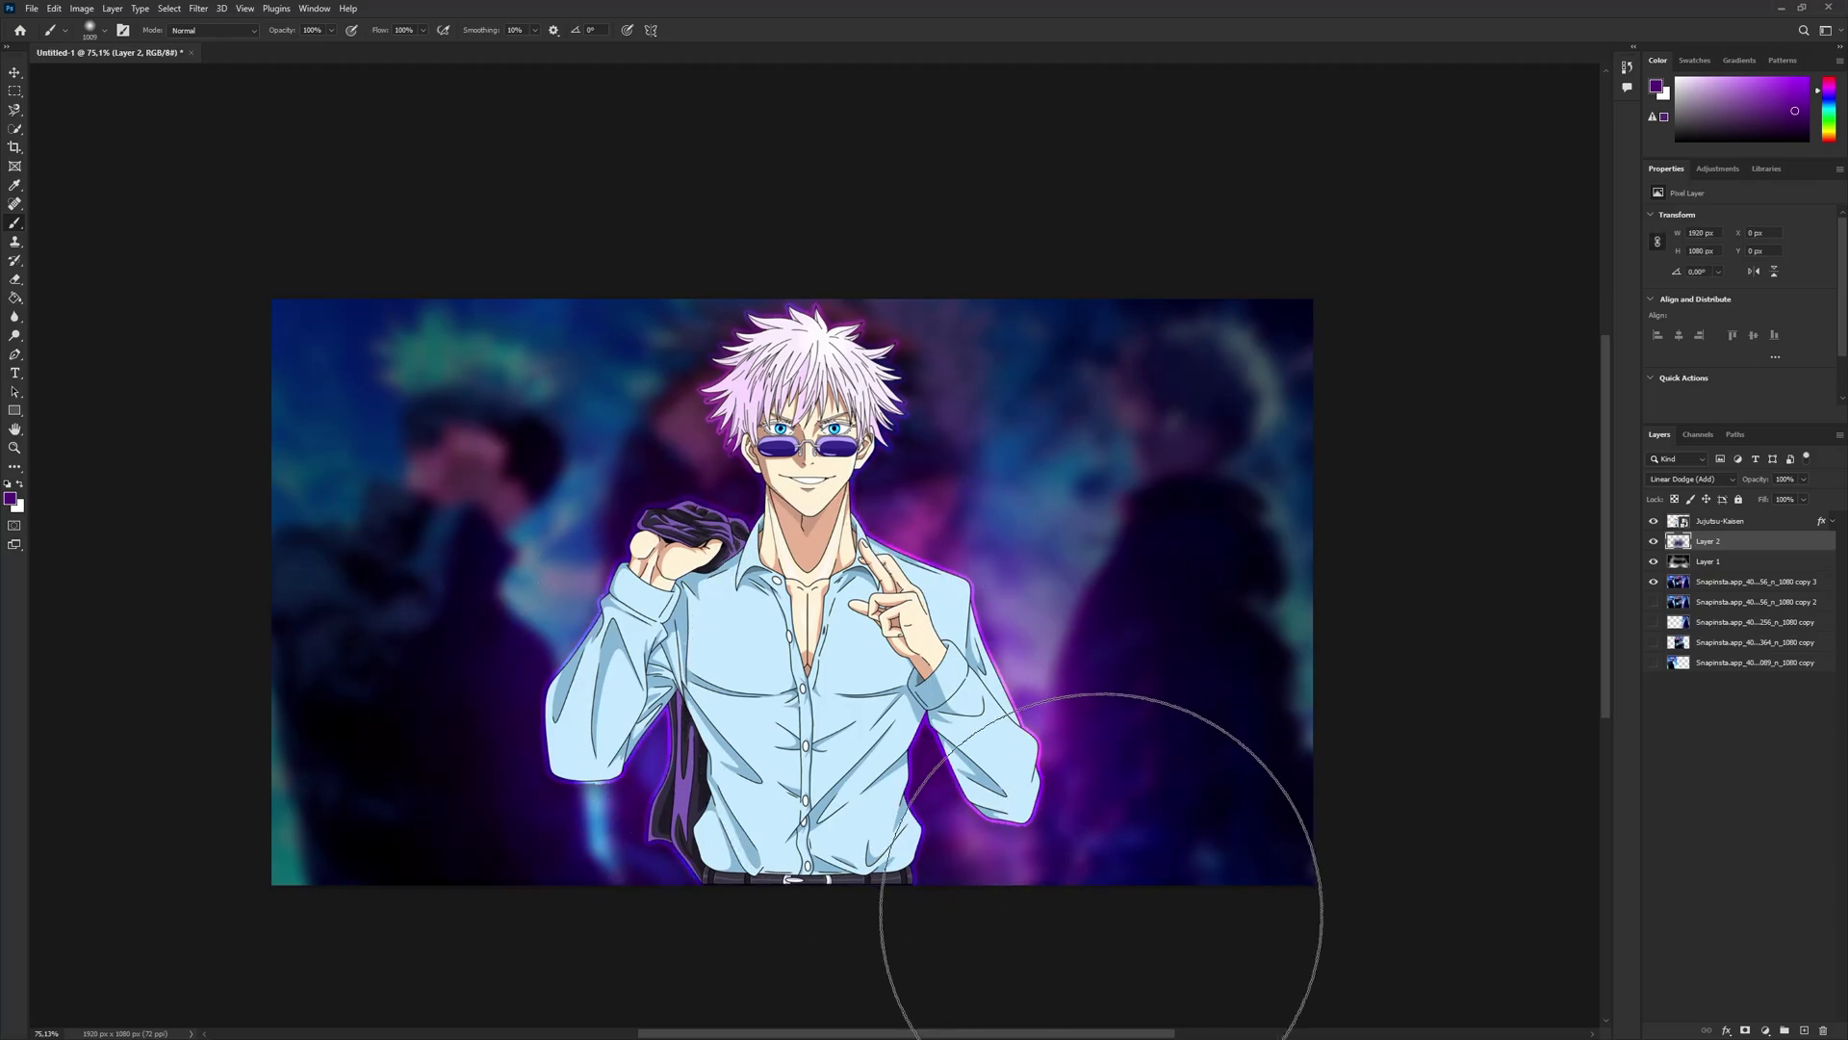
key(ctrl+z)
key(ctrl+z)
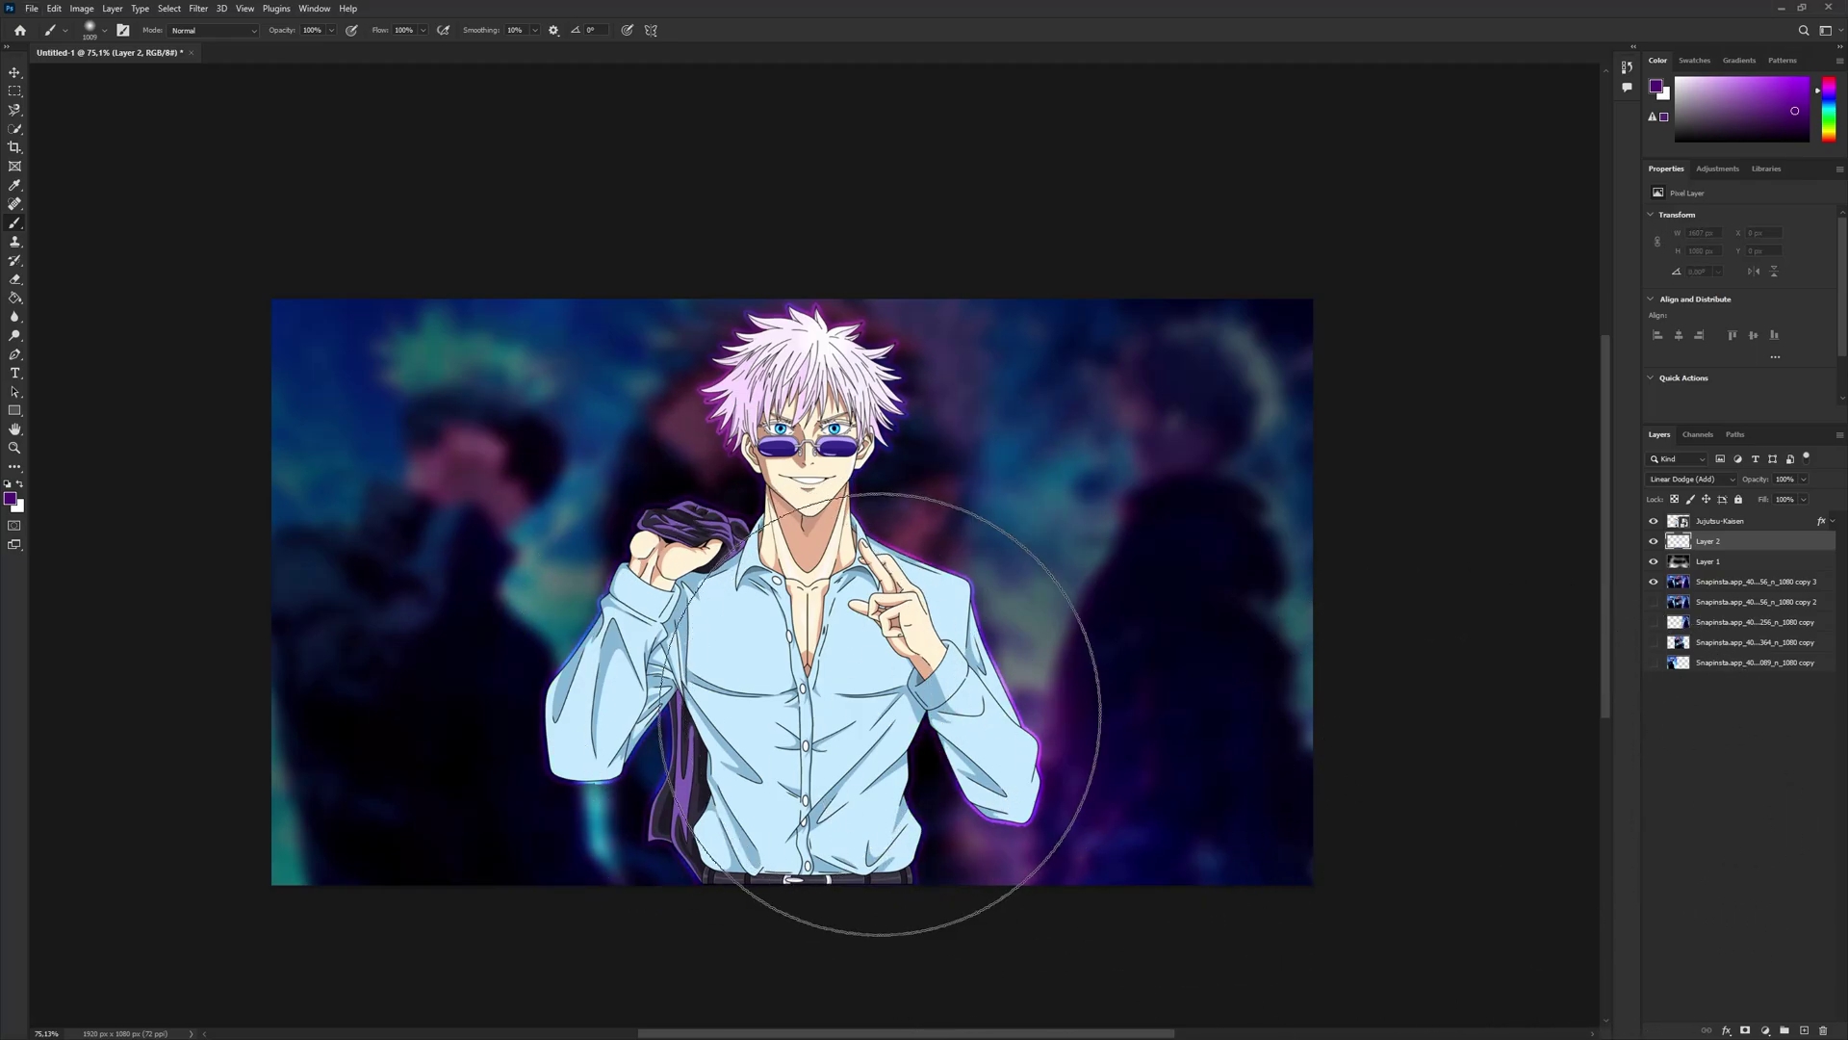
- Paint a soft dark purple glow behind the character's torso on Layer 2
click(756, 661)
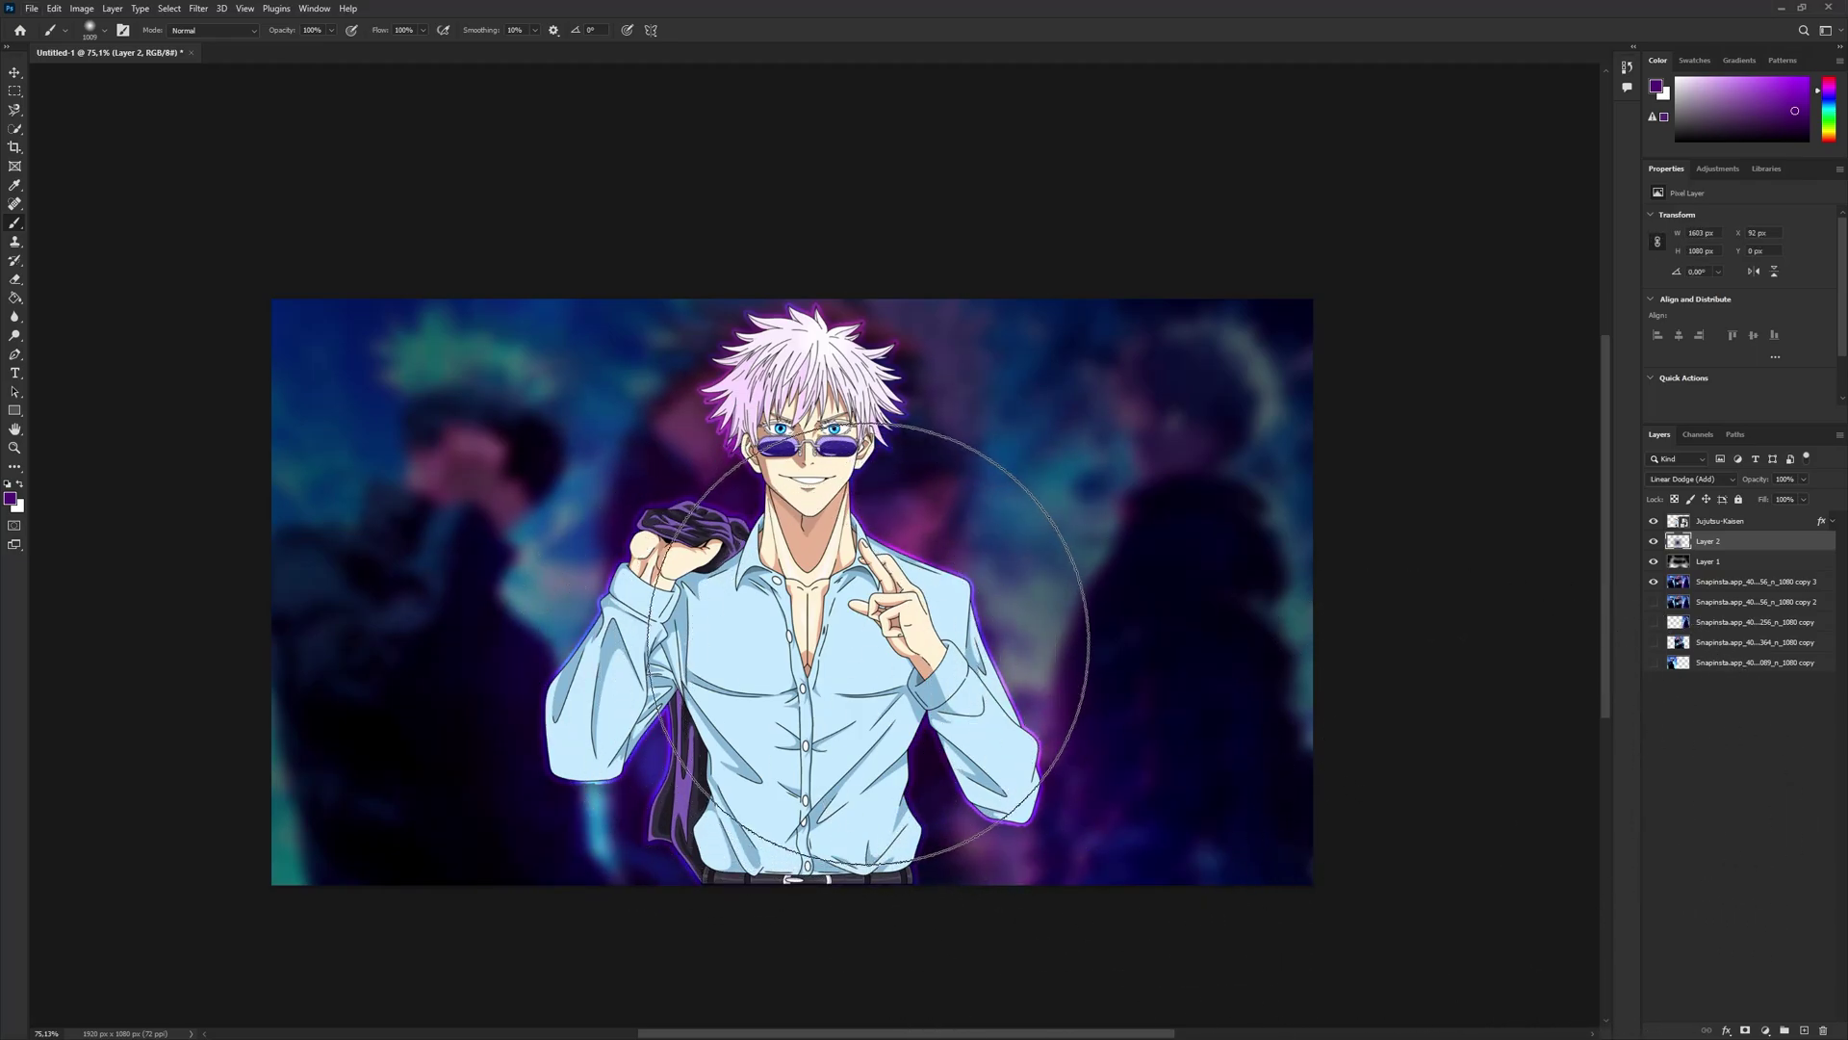
click(865, 643)
scroll(1052, 882, down, 6)
scroll(883, 706, up, 7)
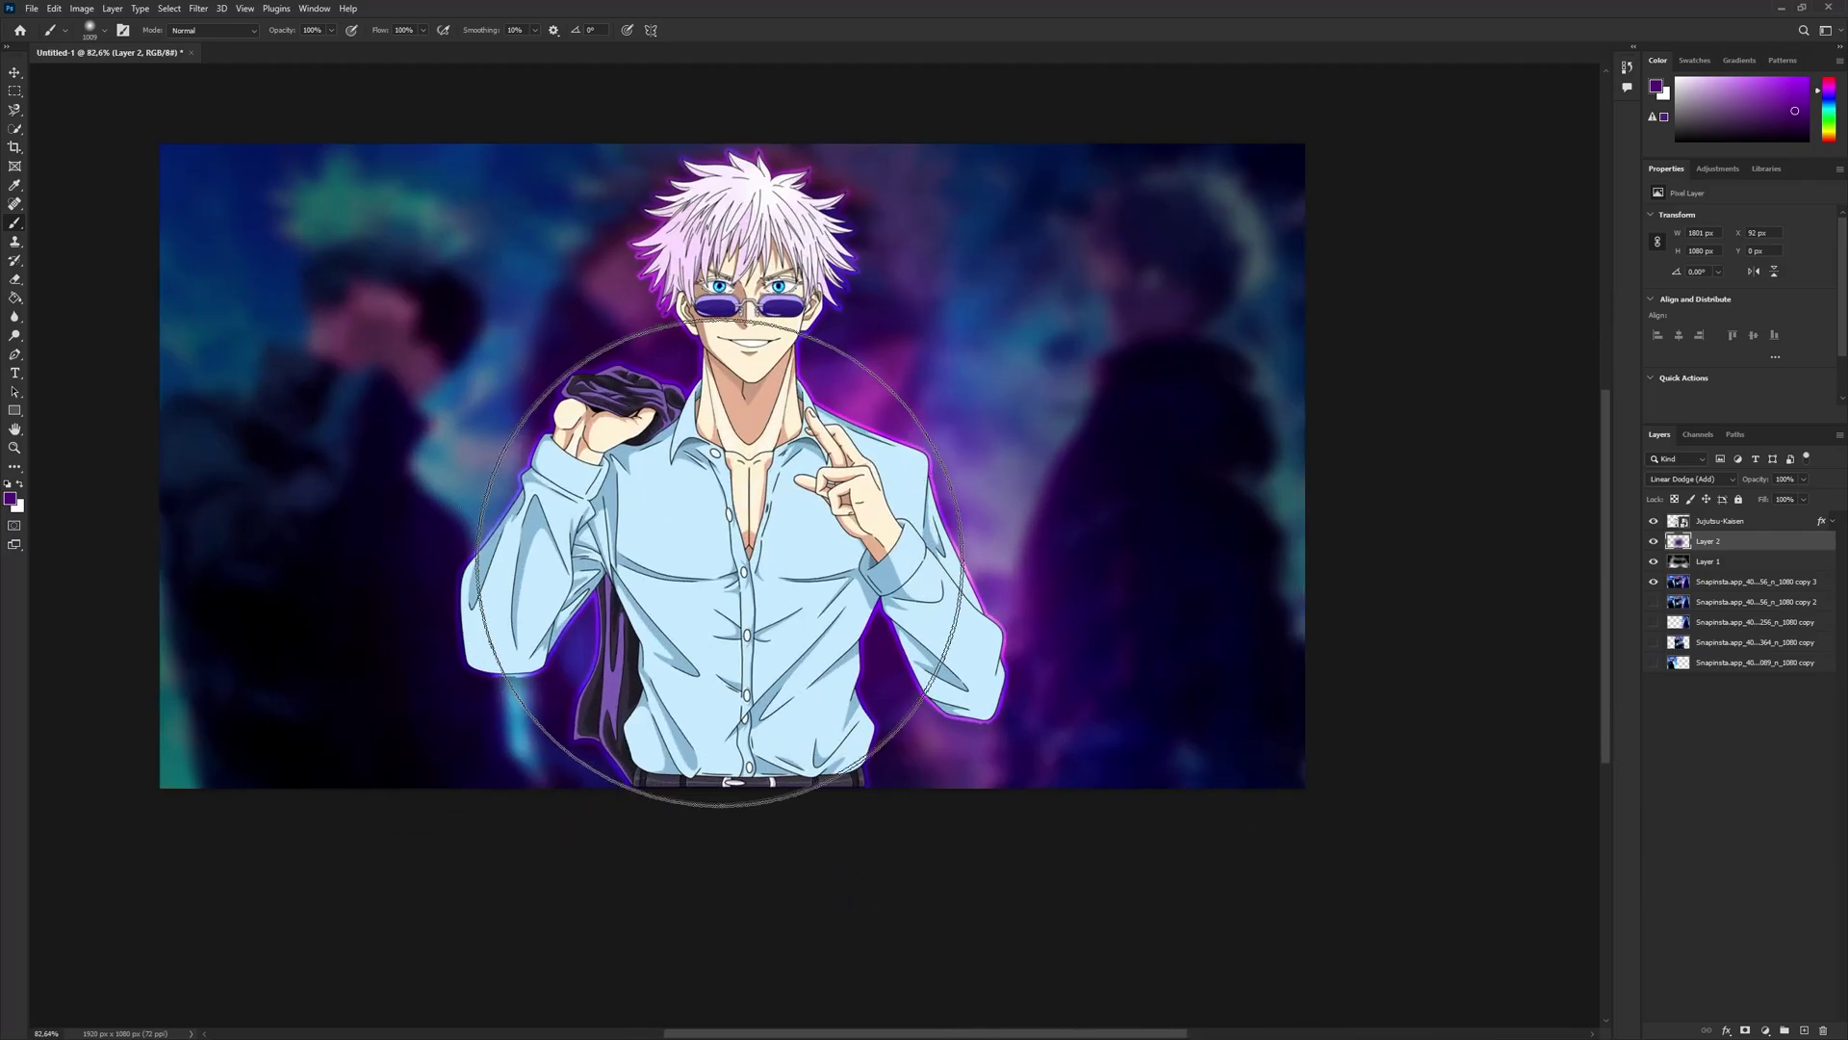
drag(756, 520, 866, 675)
scroll(1136, 697, up, 1)
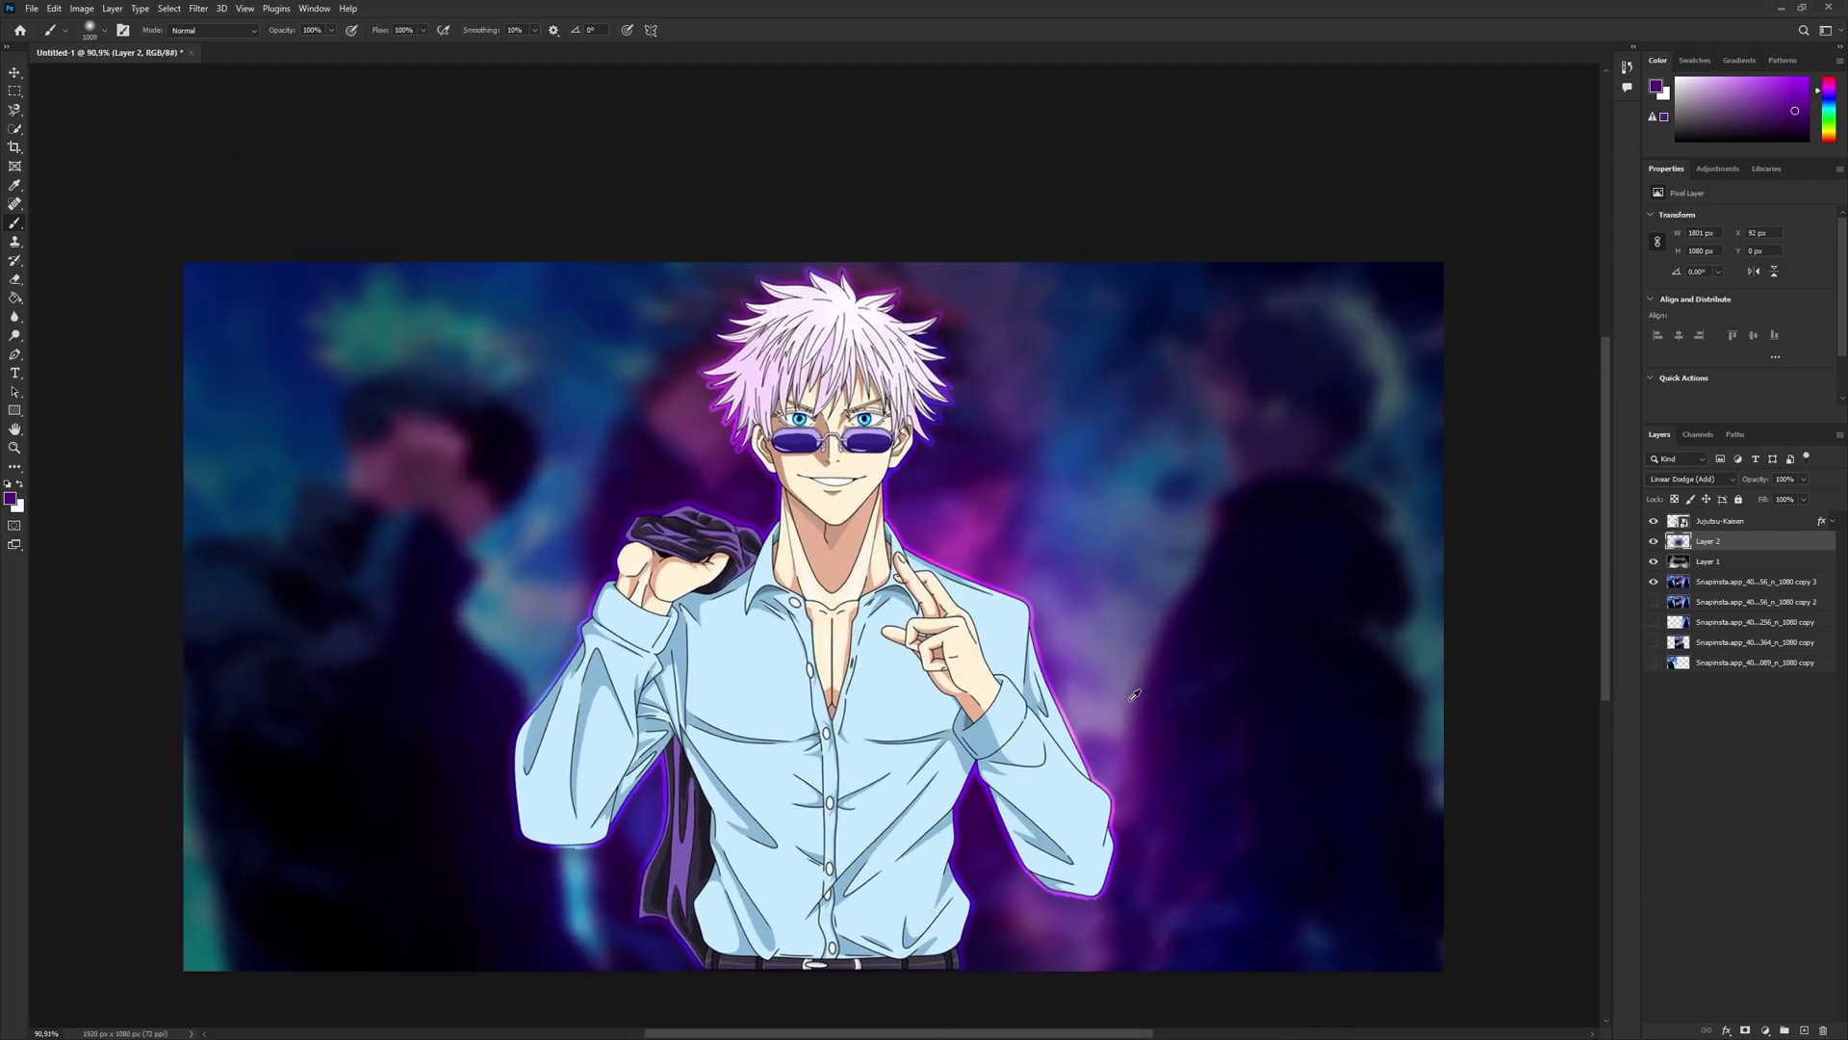
drag(1065, 660, 1047, 637)
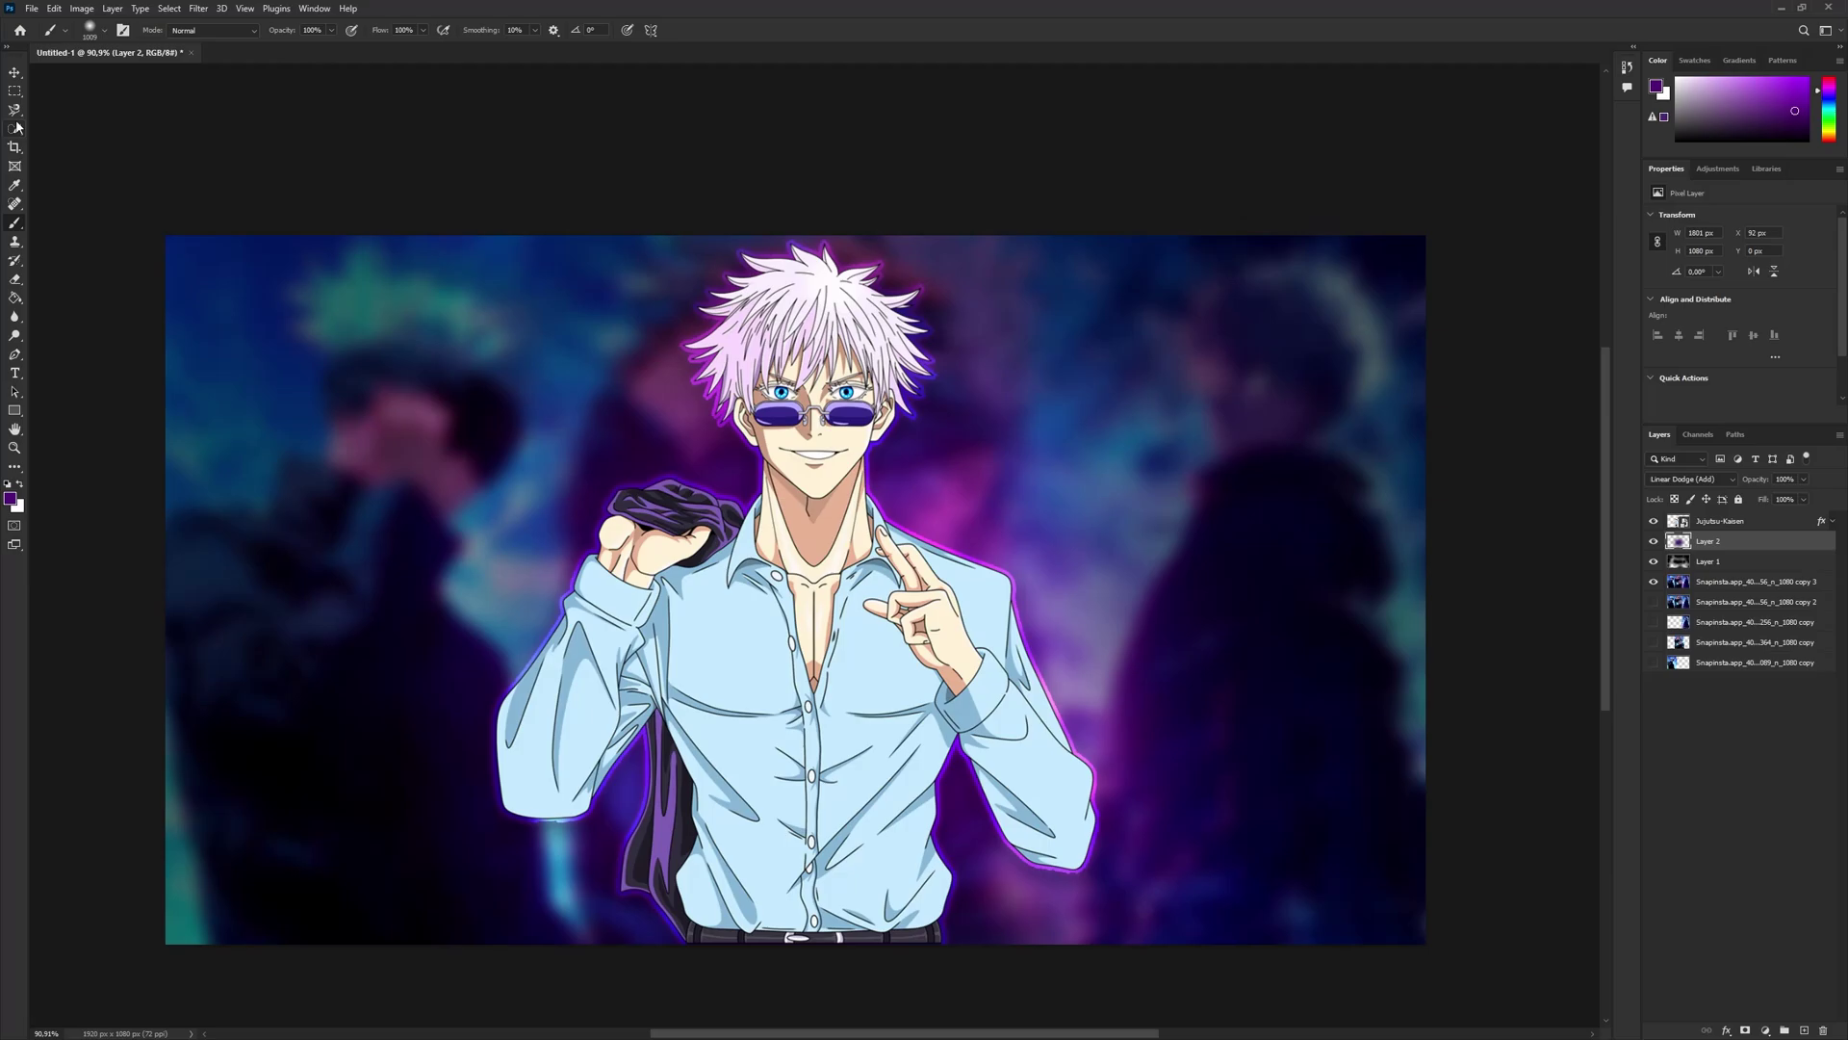
- Switch to the Move tool and examine the painted glow with the character layer briefly hidden
click(15, 73)
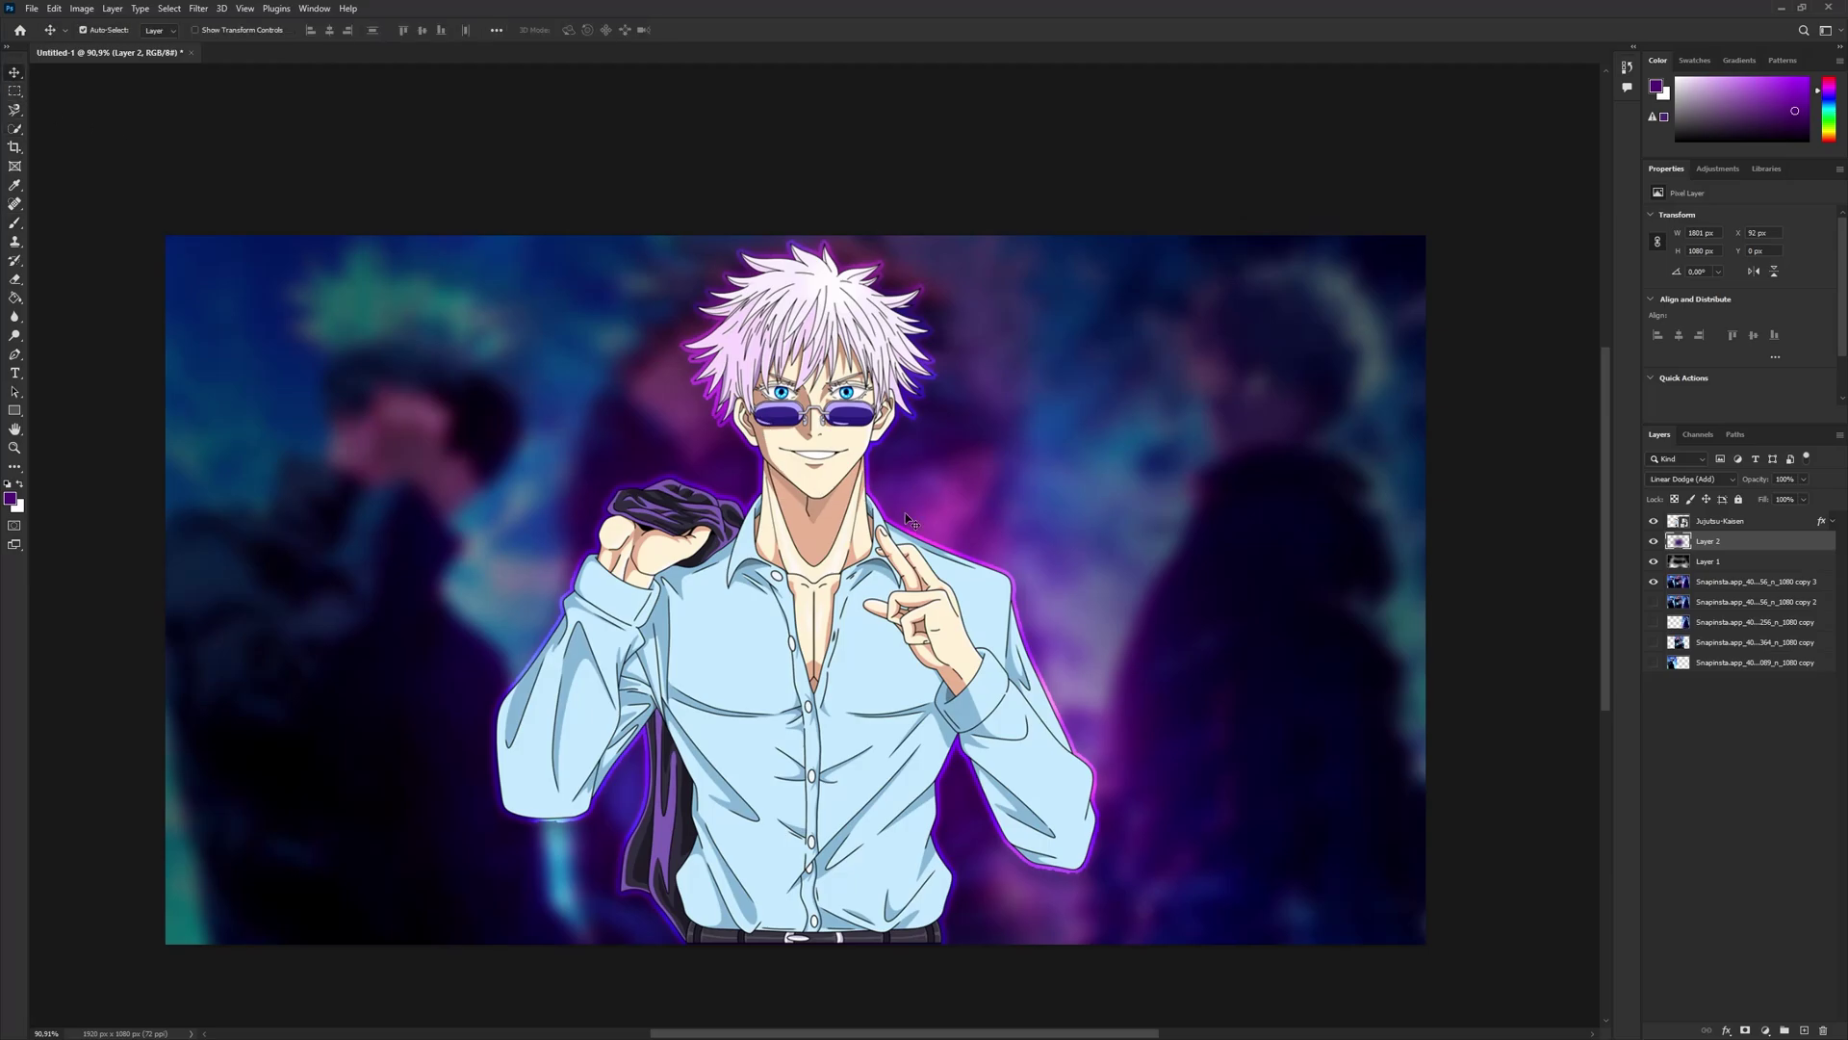
click(1654, 521)
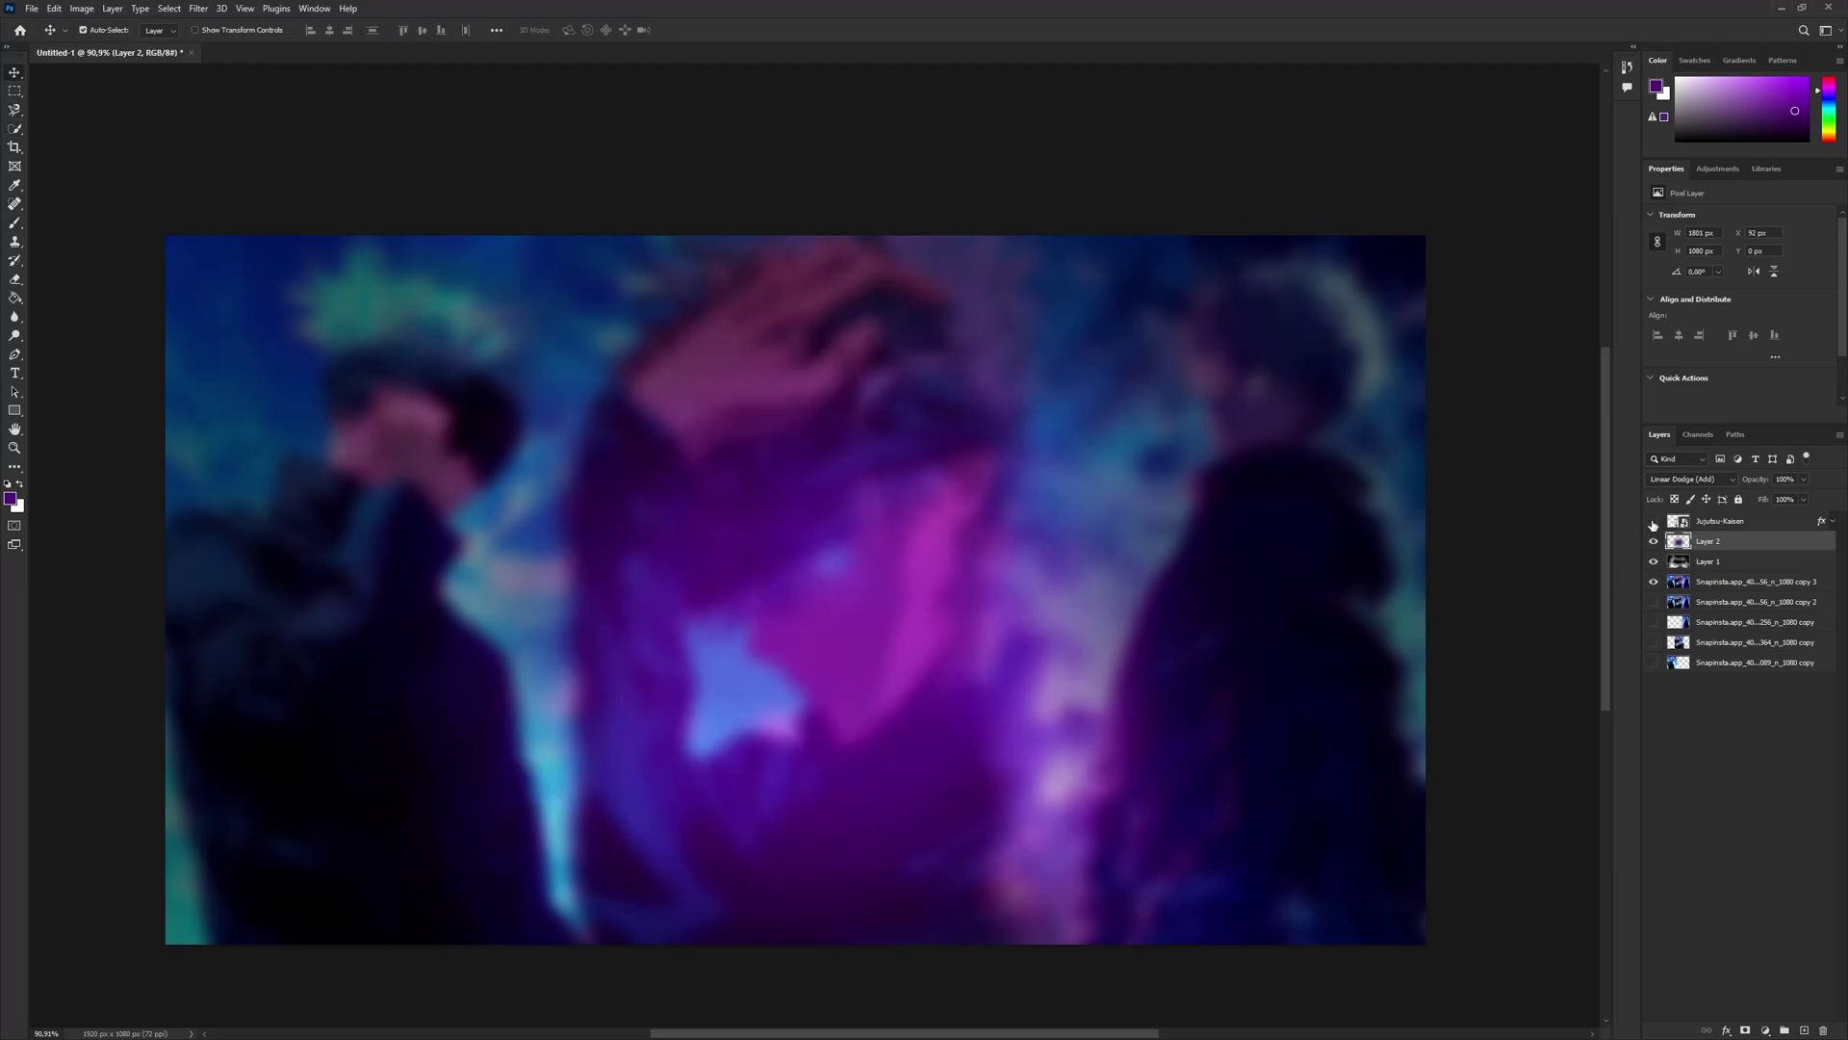
click(1653, 522)
- Duplicate the Jujutsu-Kaisen character layer and hide the original, keeping only the copy shown
click(1745, 525)
key(ctrl+j)
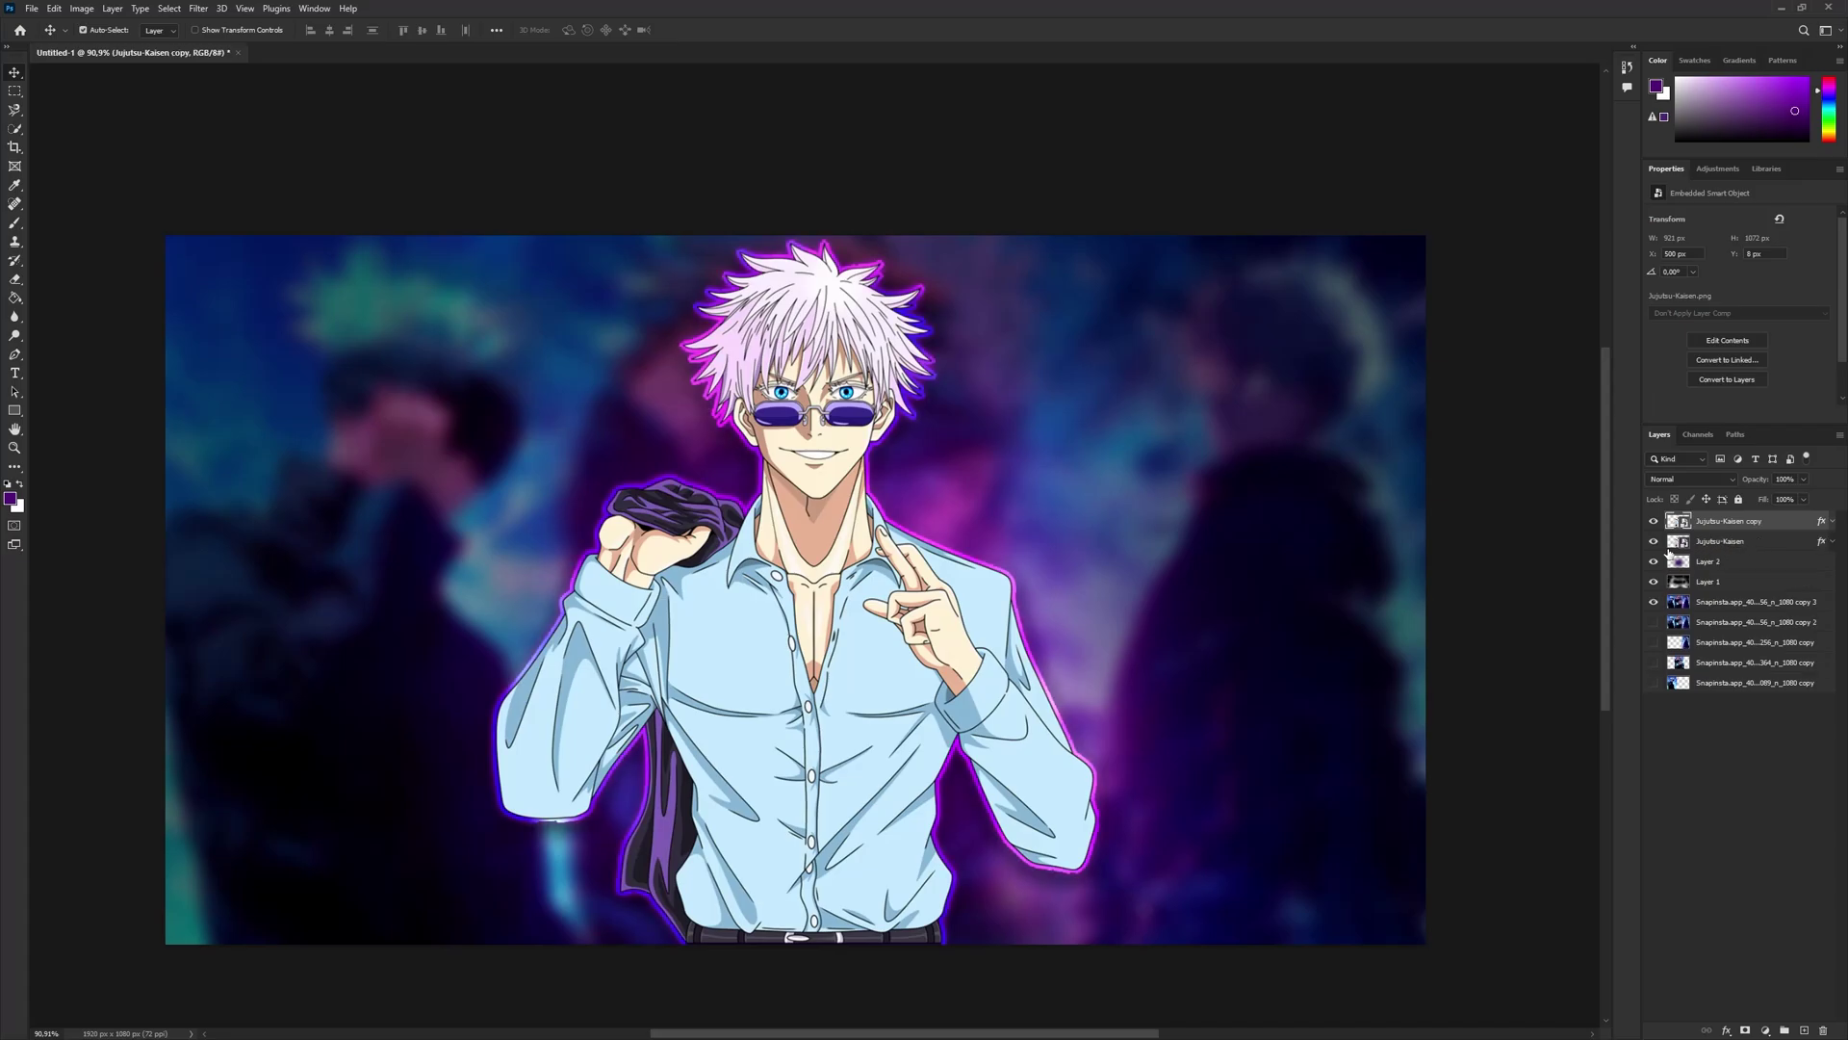
click(1653, 541)
click(1654, 520)
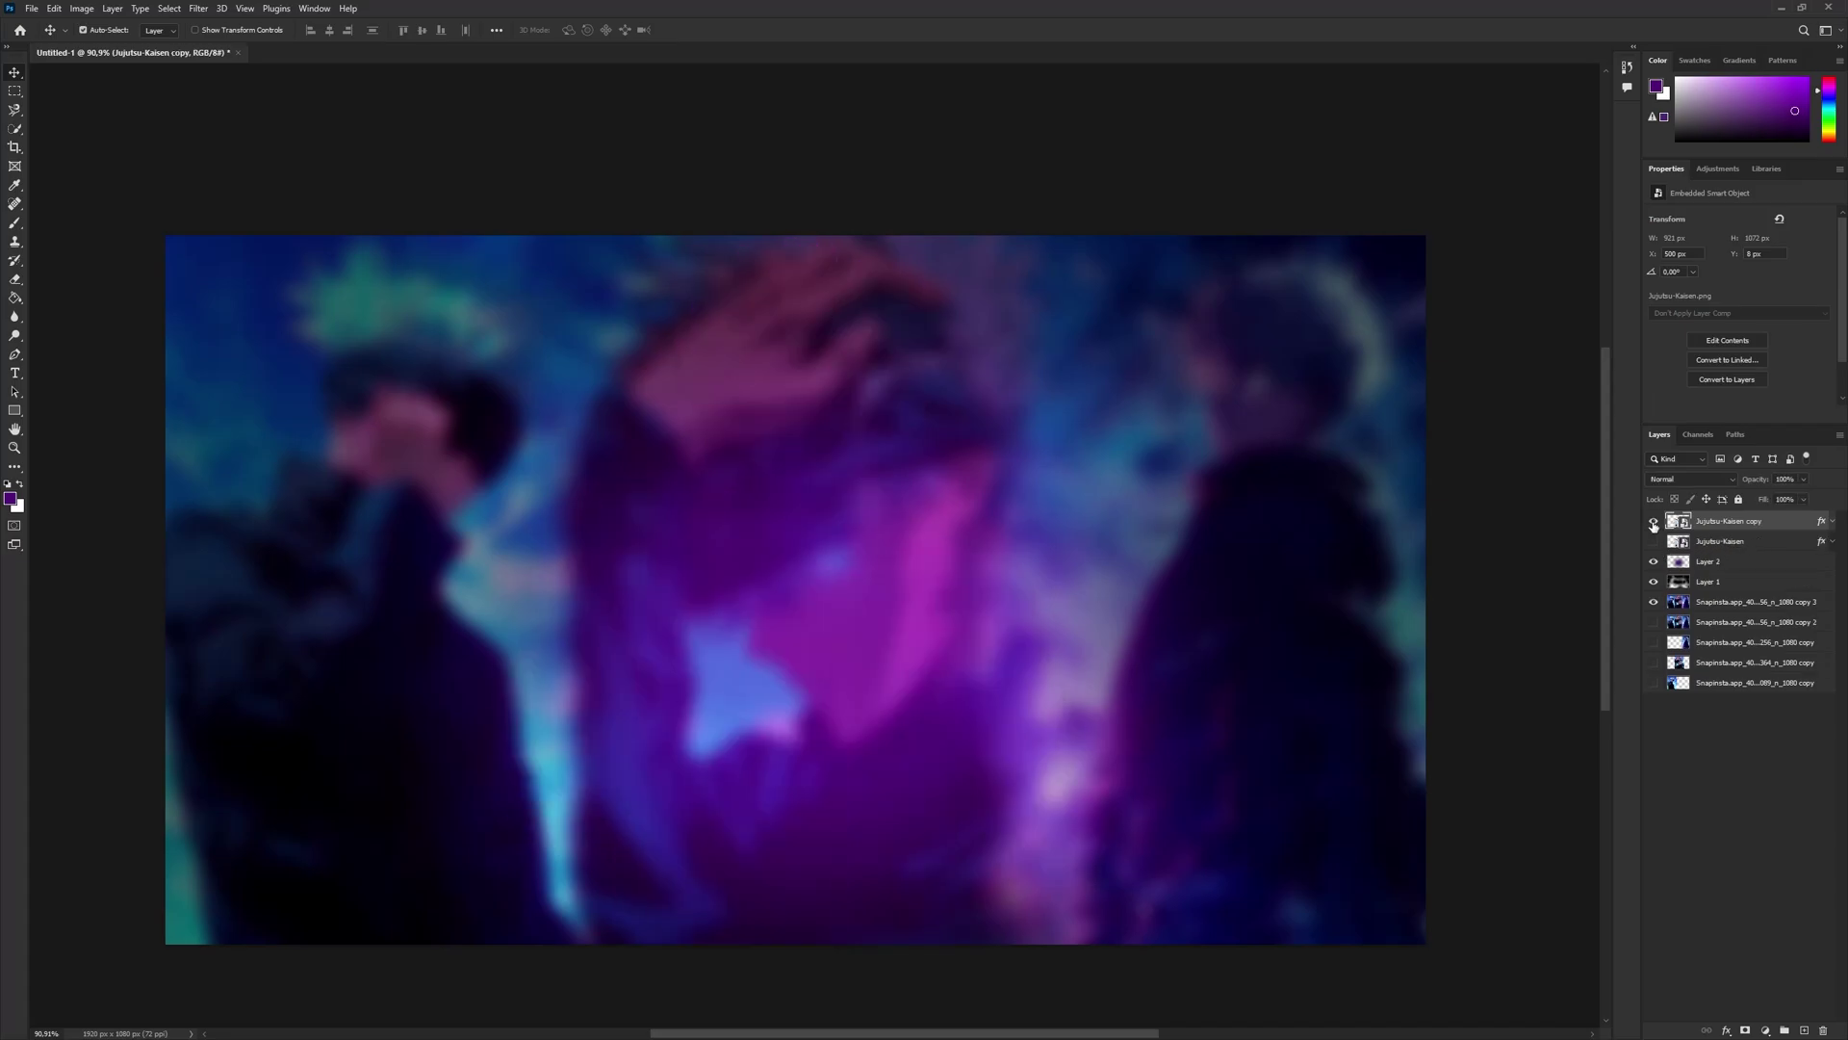
click(1654, 521)
- Adjust the character copy's Brightness/Contrast, setting Brightness to -26 and Contrast to 60
click(82, 8)
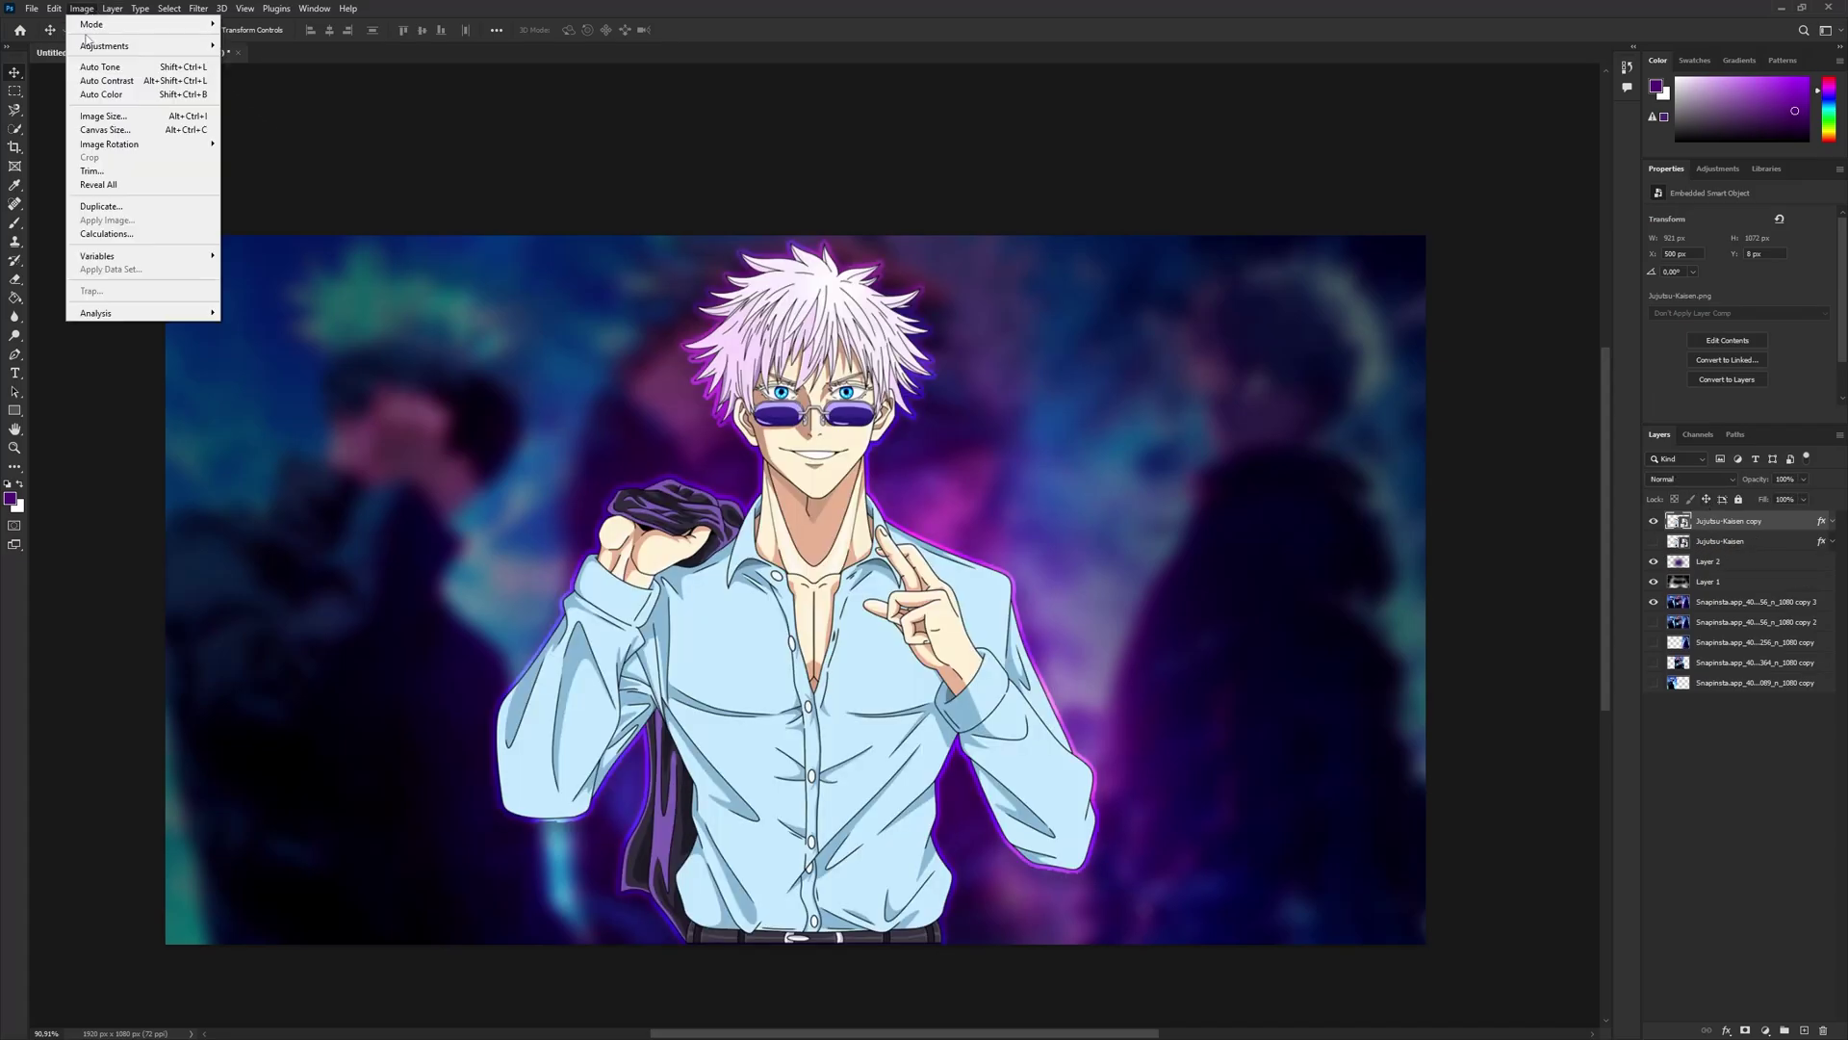
mouse_move(144, 50)
click(272, 45)
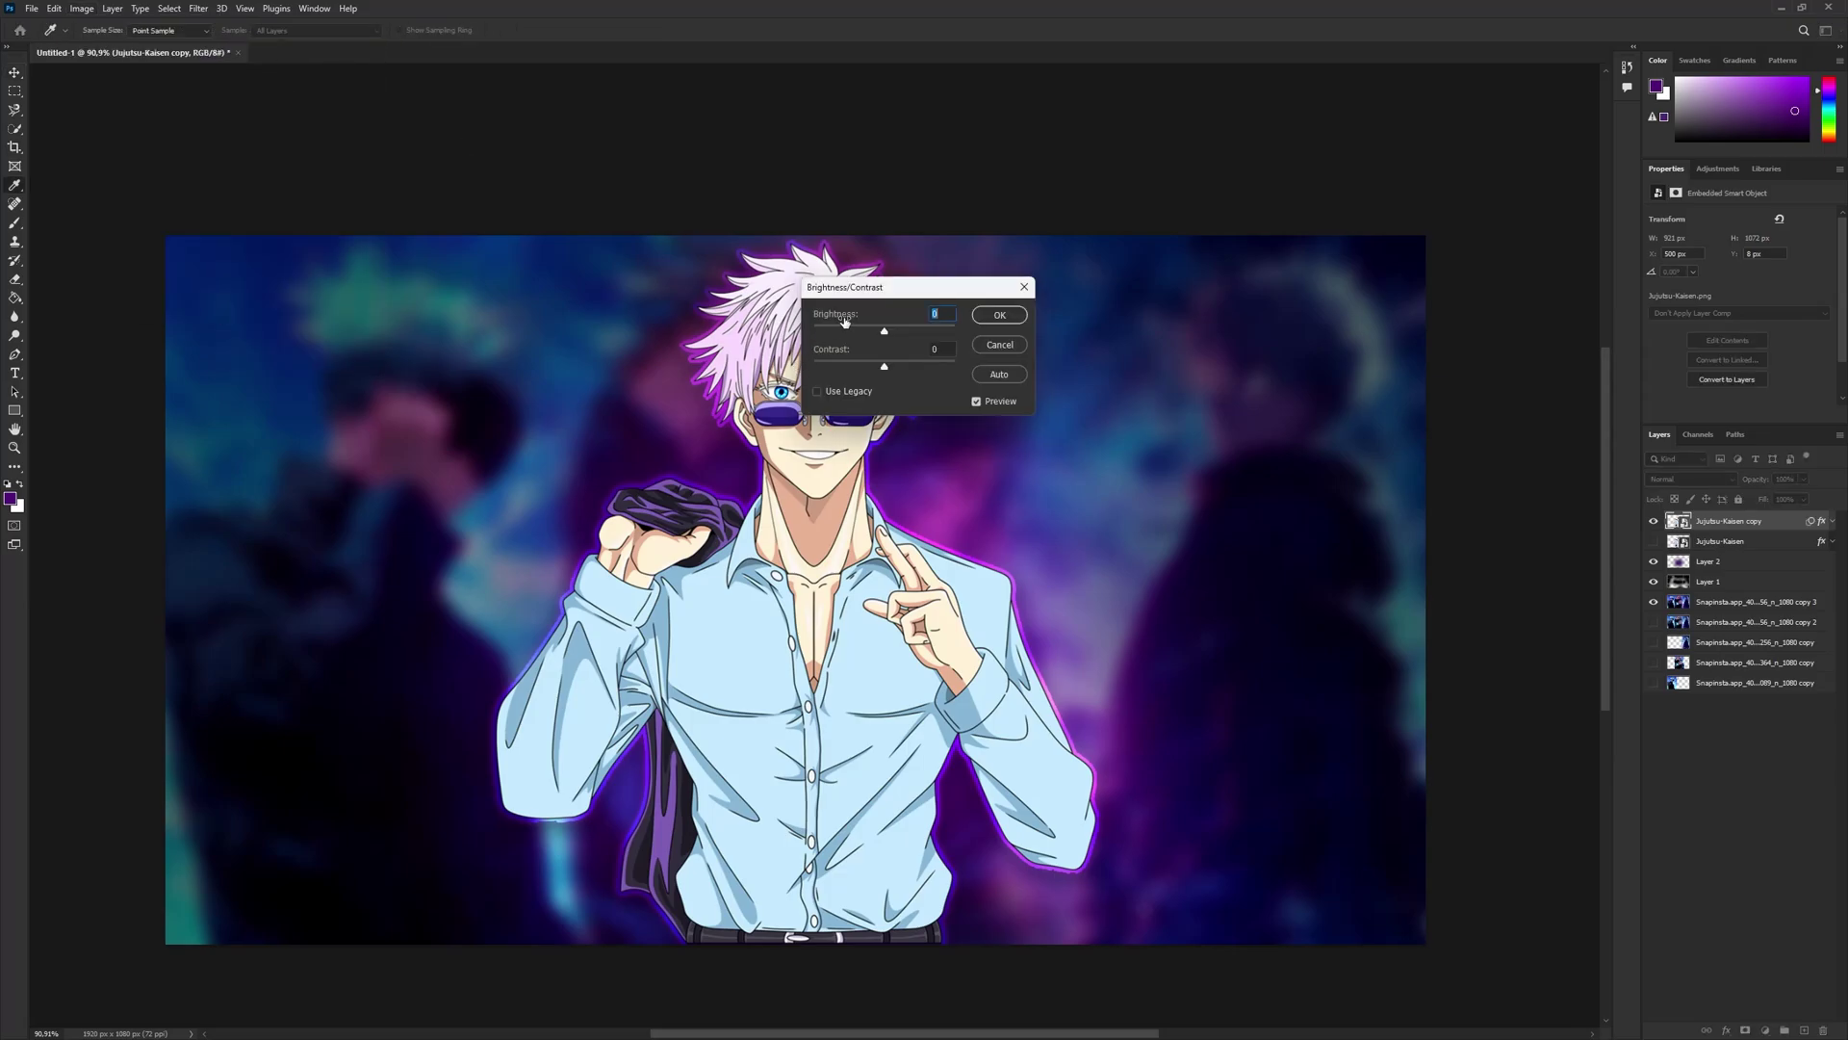
mouse_move(1184, 444)
mouse_down()
mouse_move(1221, 446)
mouse_move(1175, 411)
mouse_up()
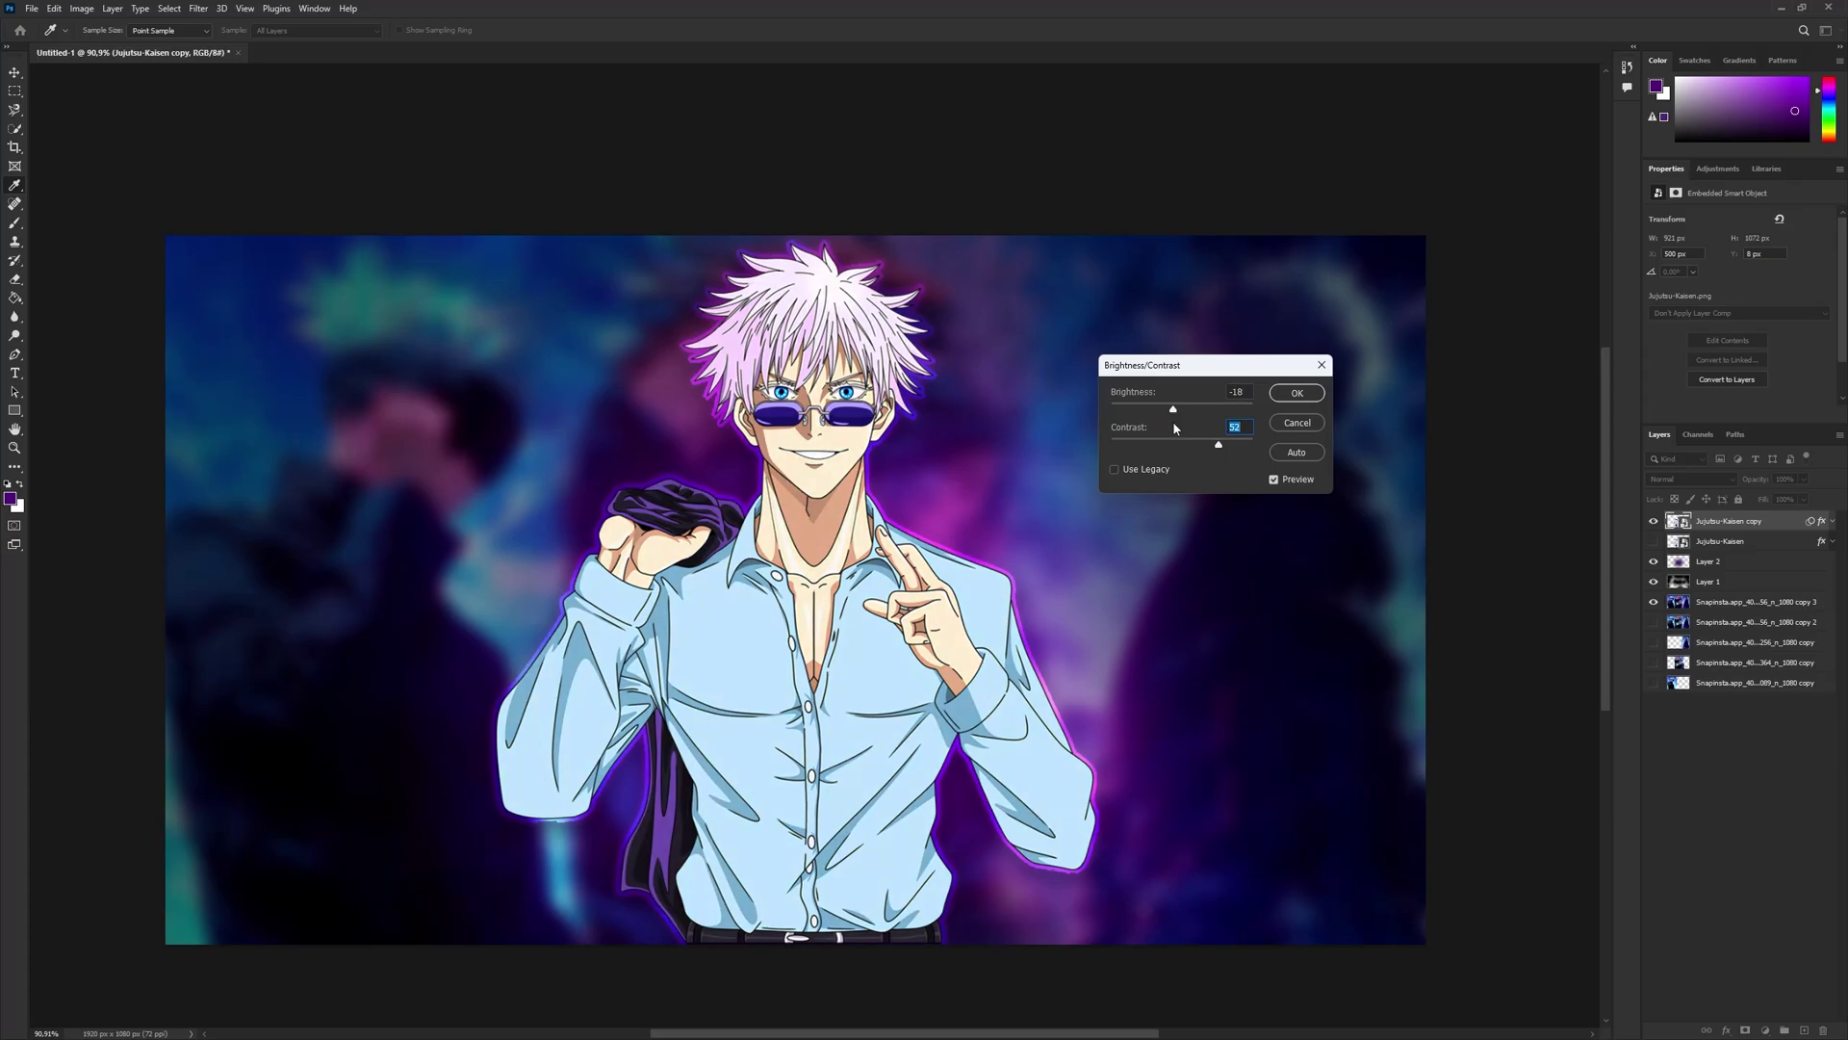
click(1274, 479)
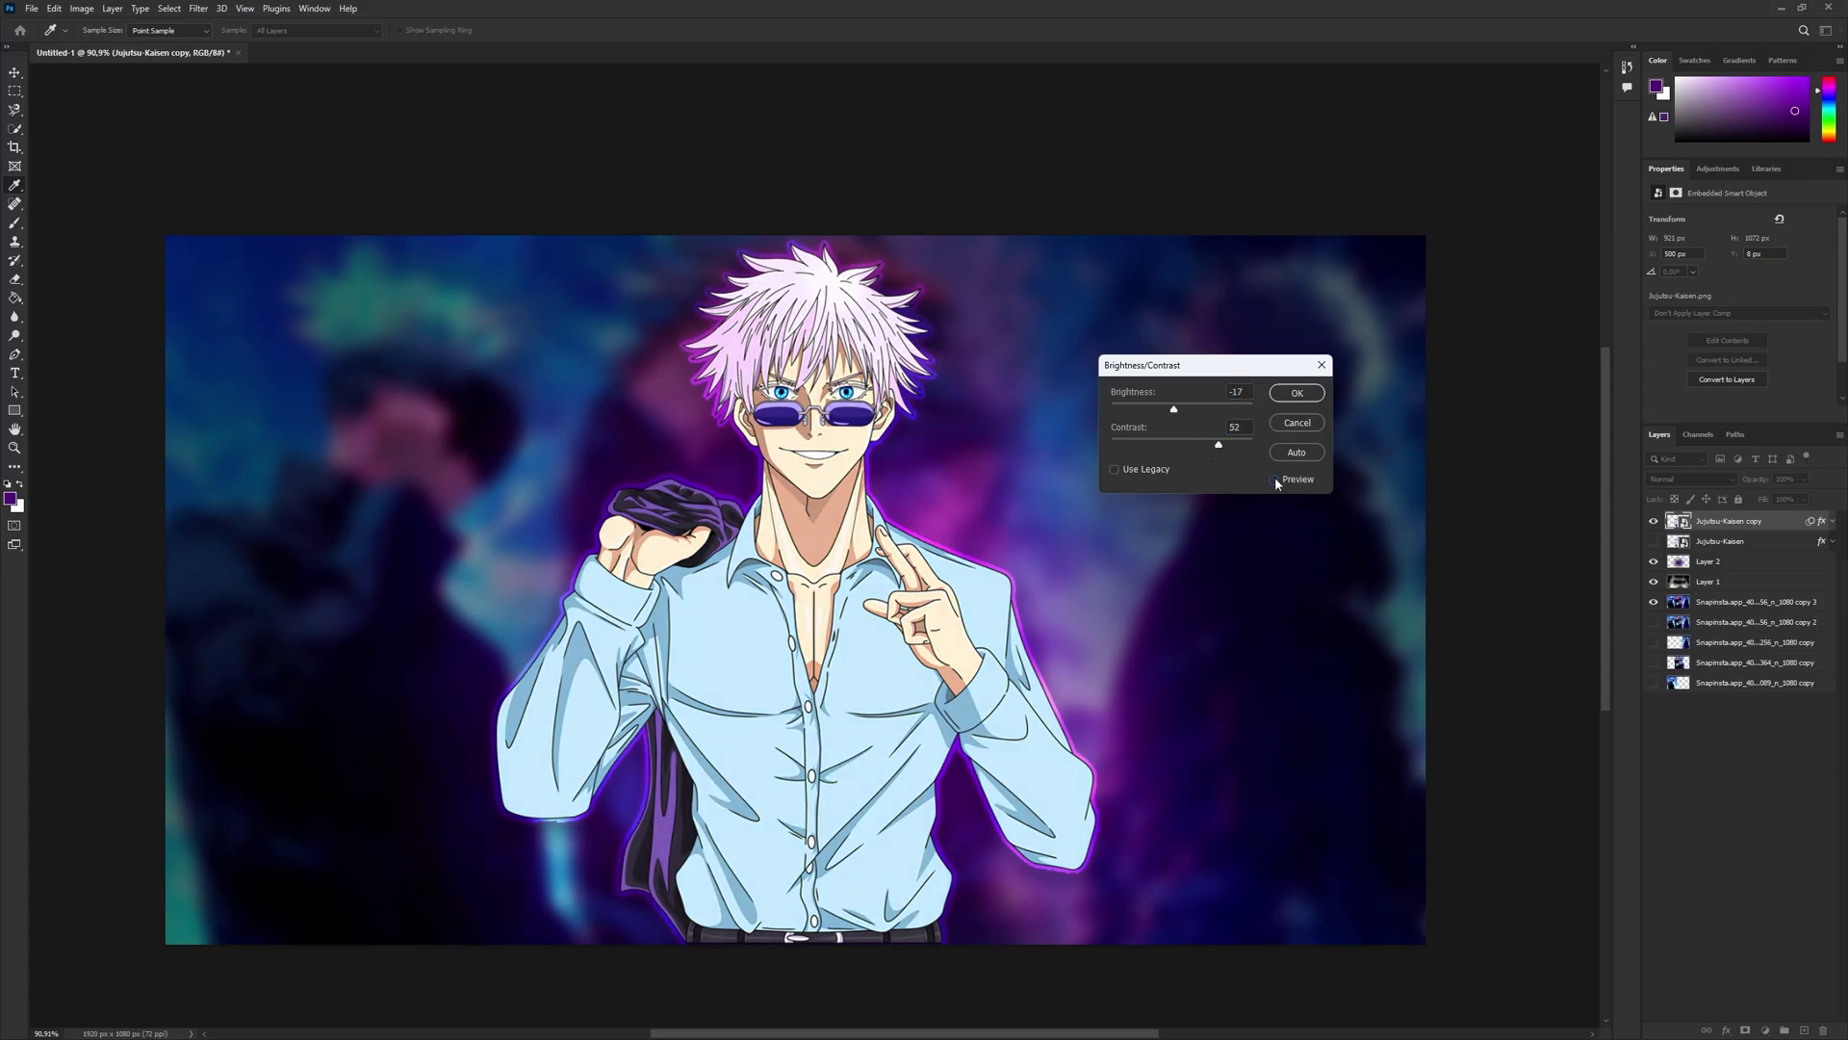
click(1274, 479)
drag(1206, 441, 1174, 415)
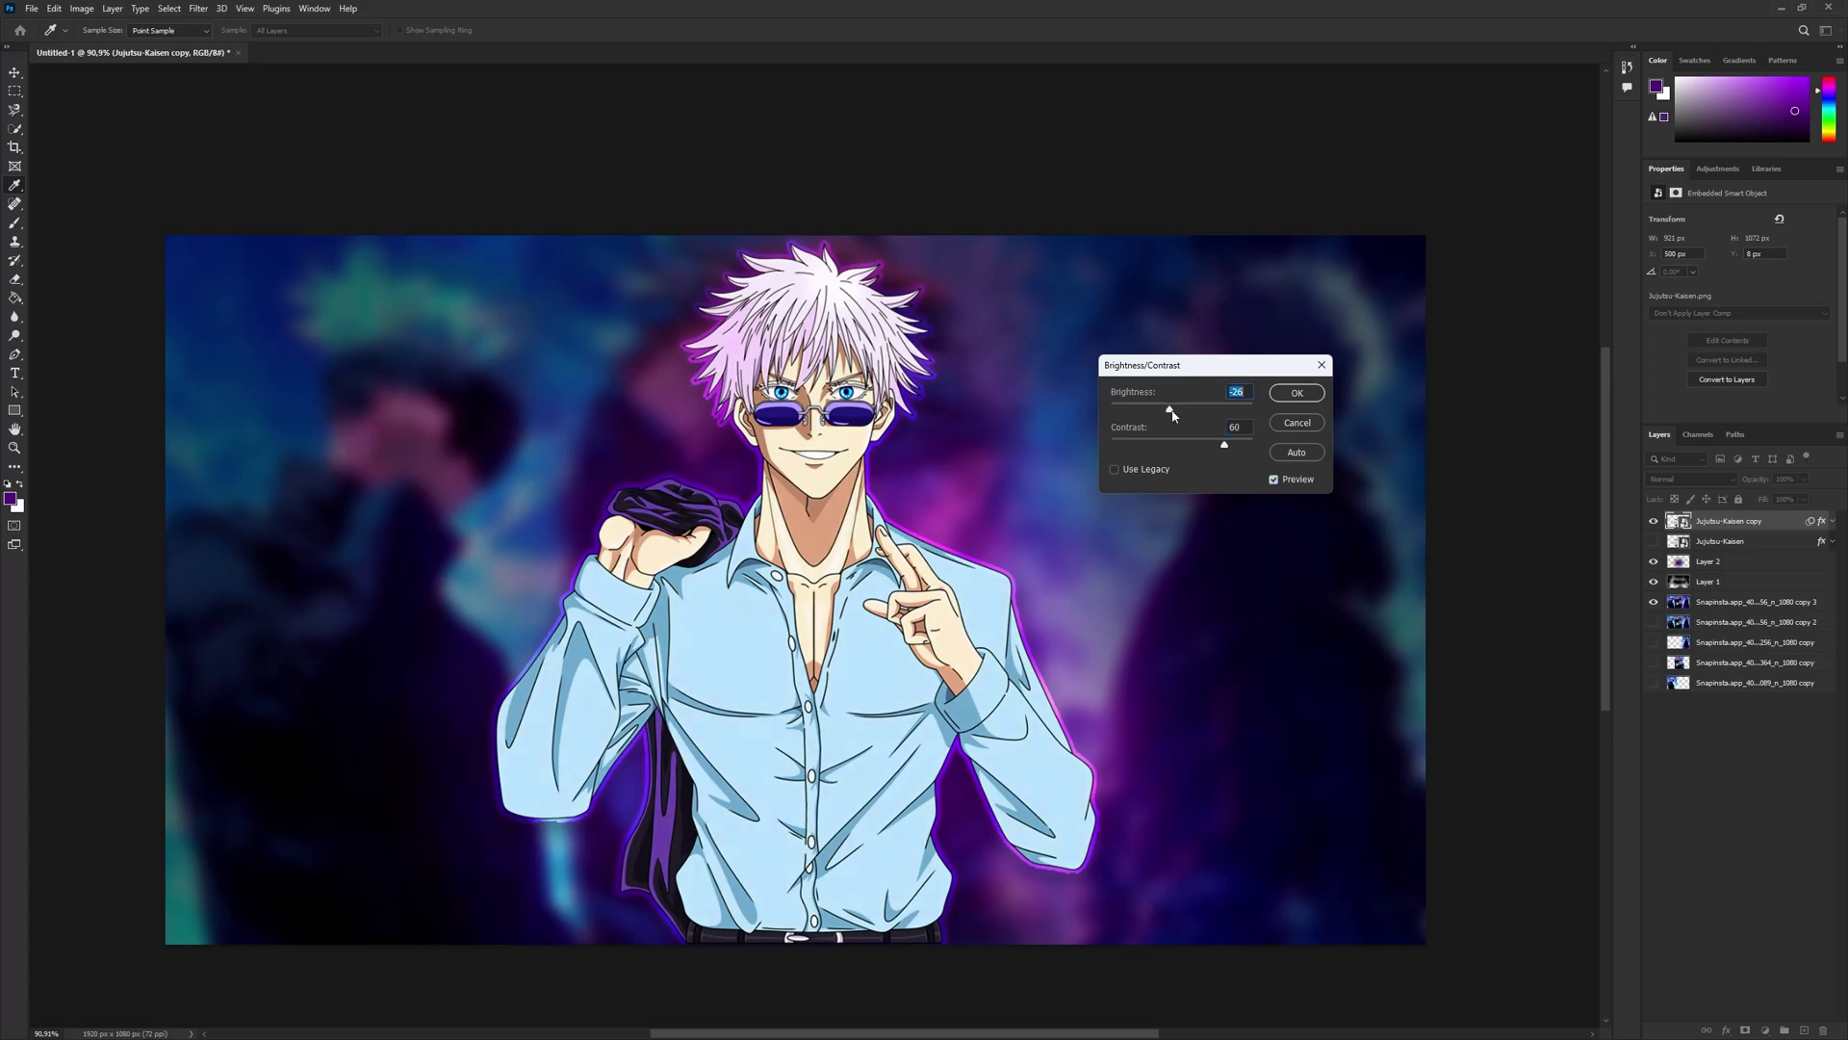
- Compare the character with and without the adjustment preview, apply the Brightness/Contrast change, and collapse the copy's effects list
click(1285, 482)
click(1281, 483)
click(1281, 483)
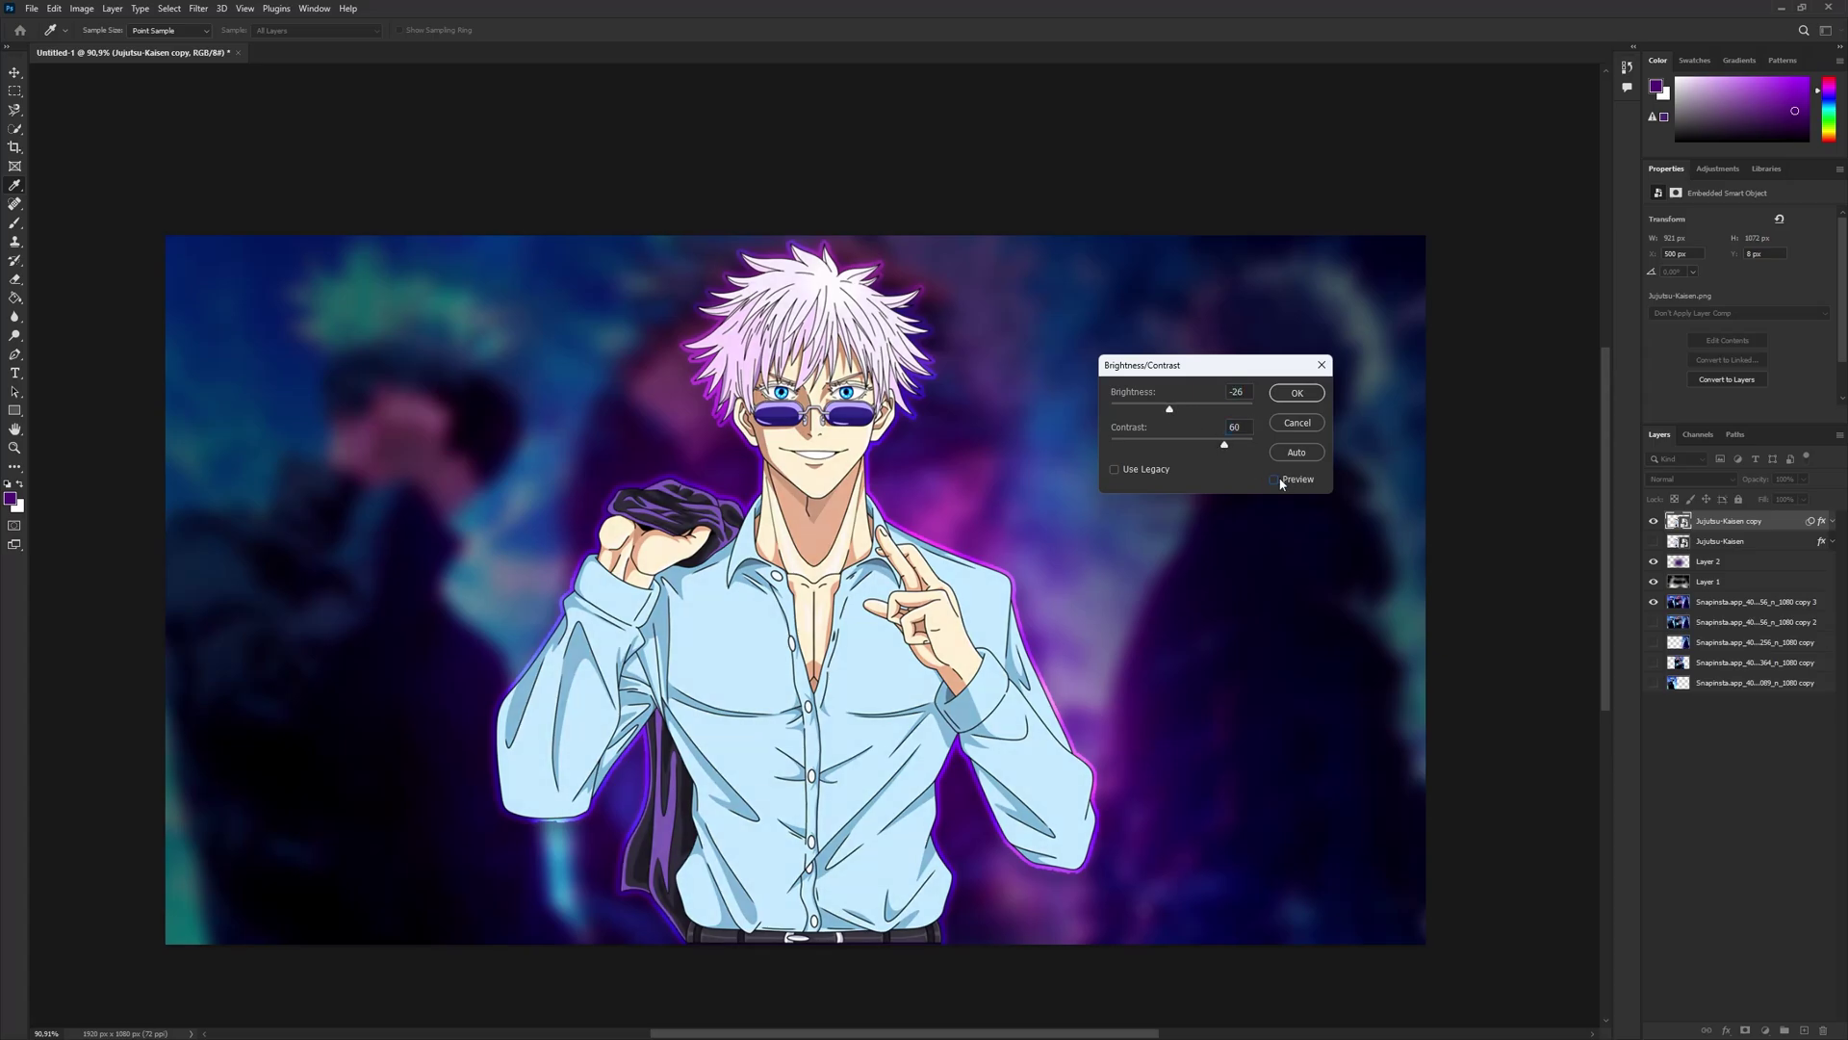
click(1281, 484)
click(1282, 484)
click(1284, 486)
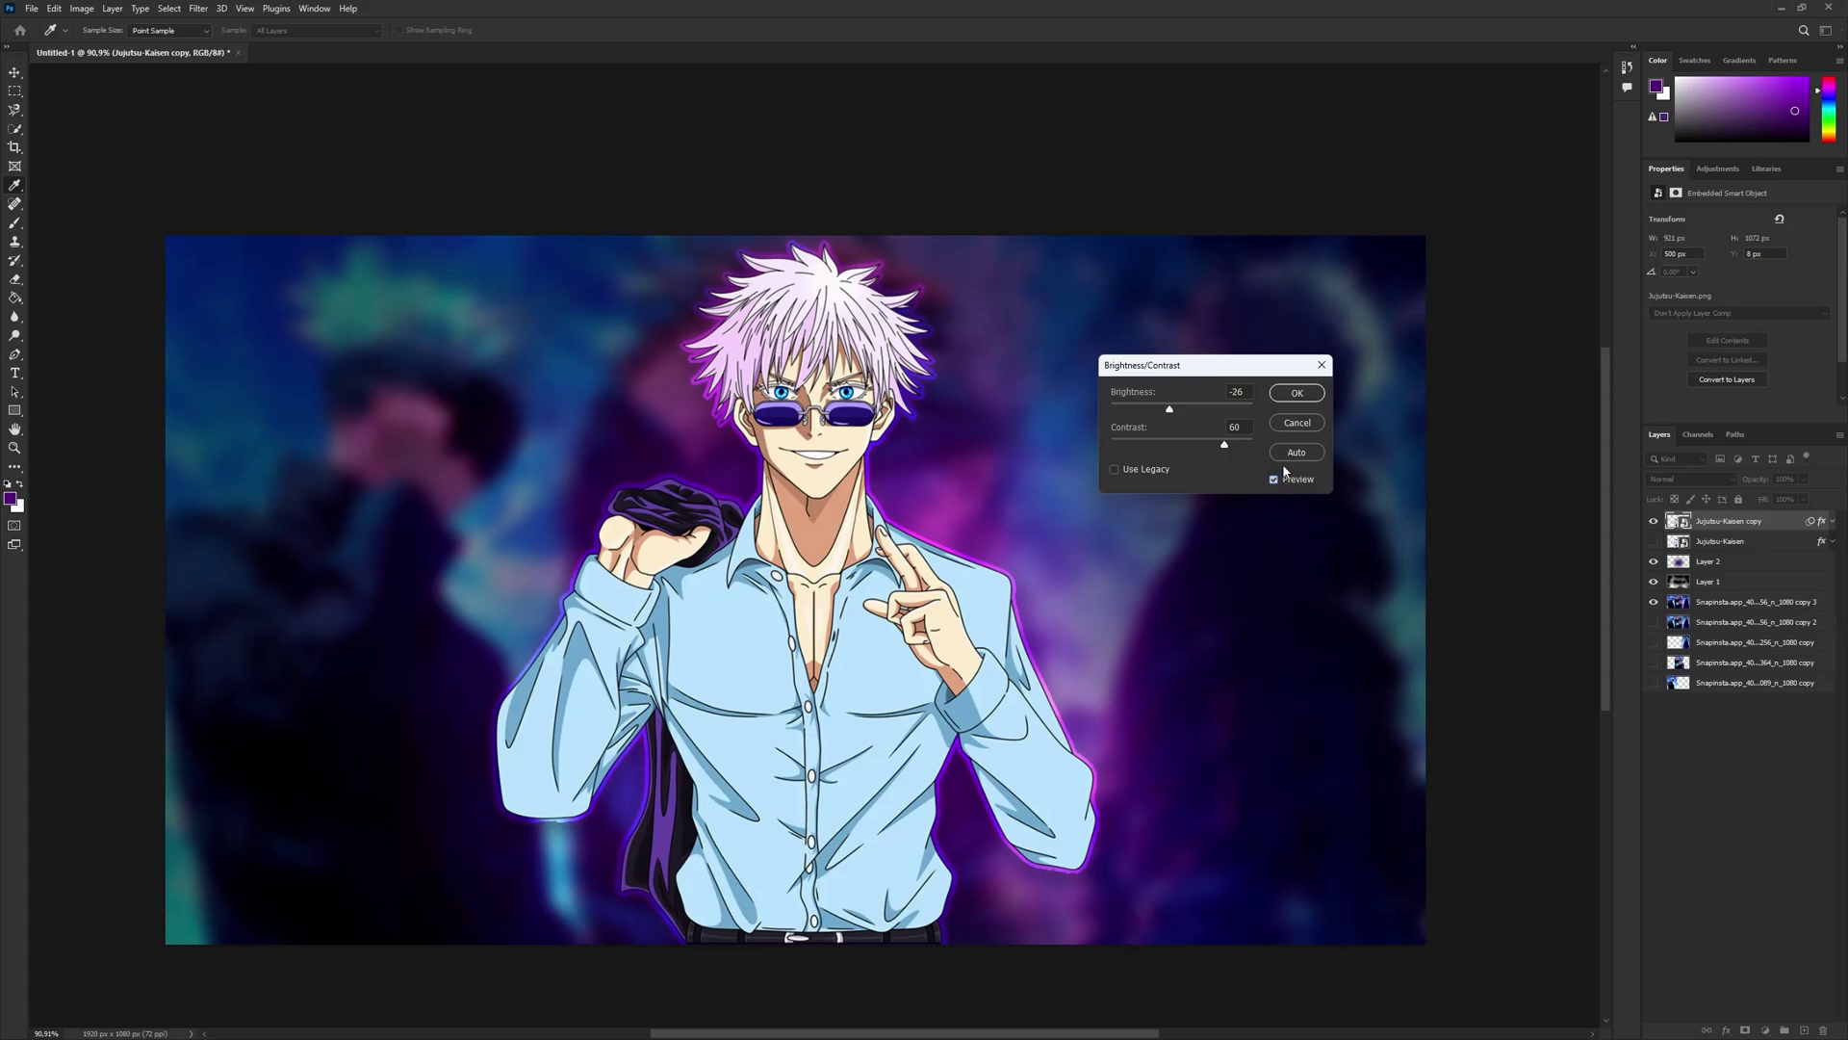
click(1289, 398)
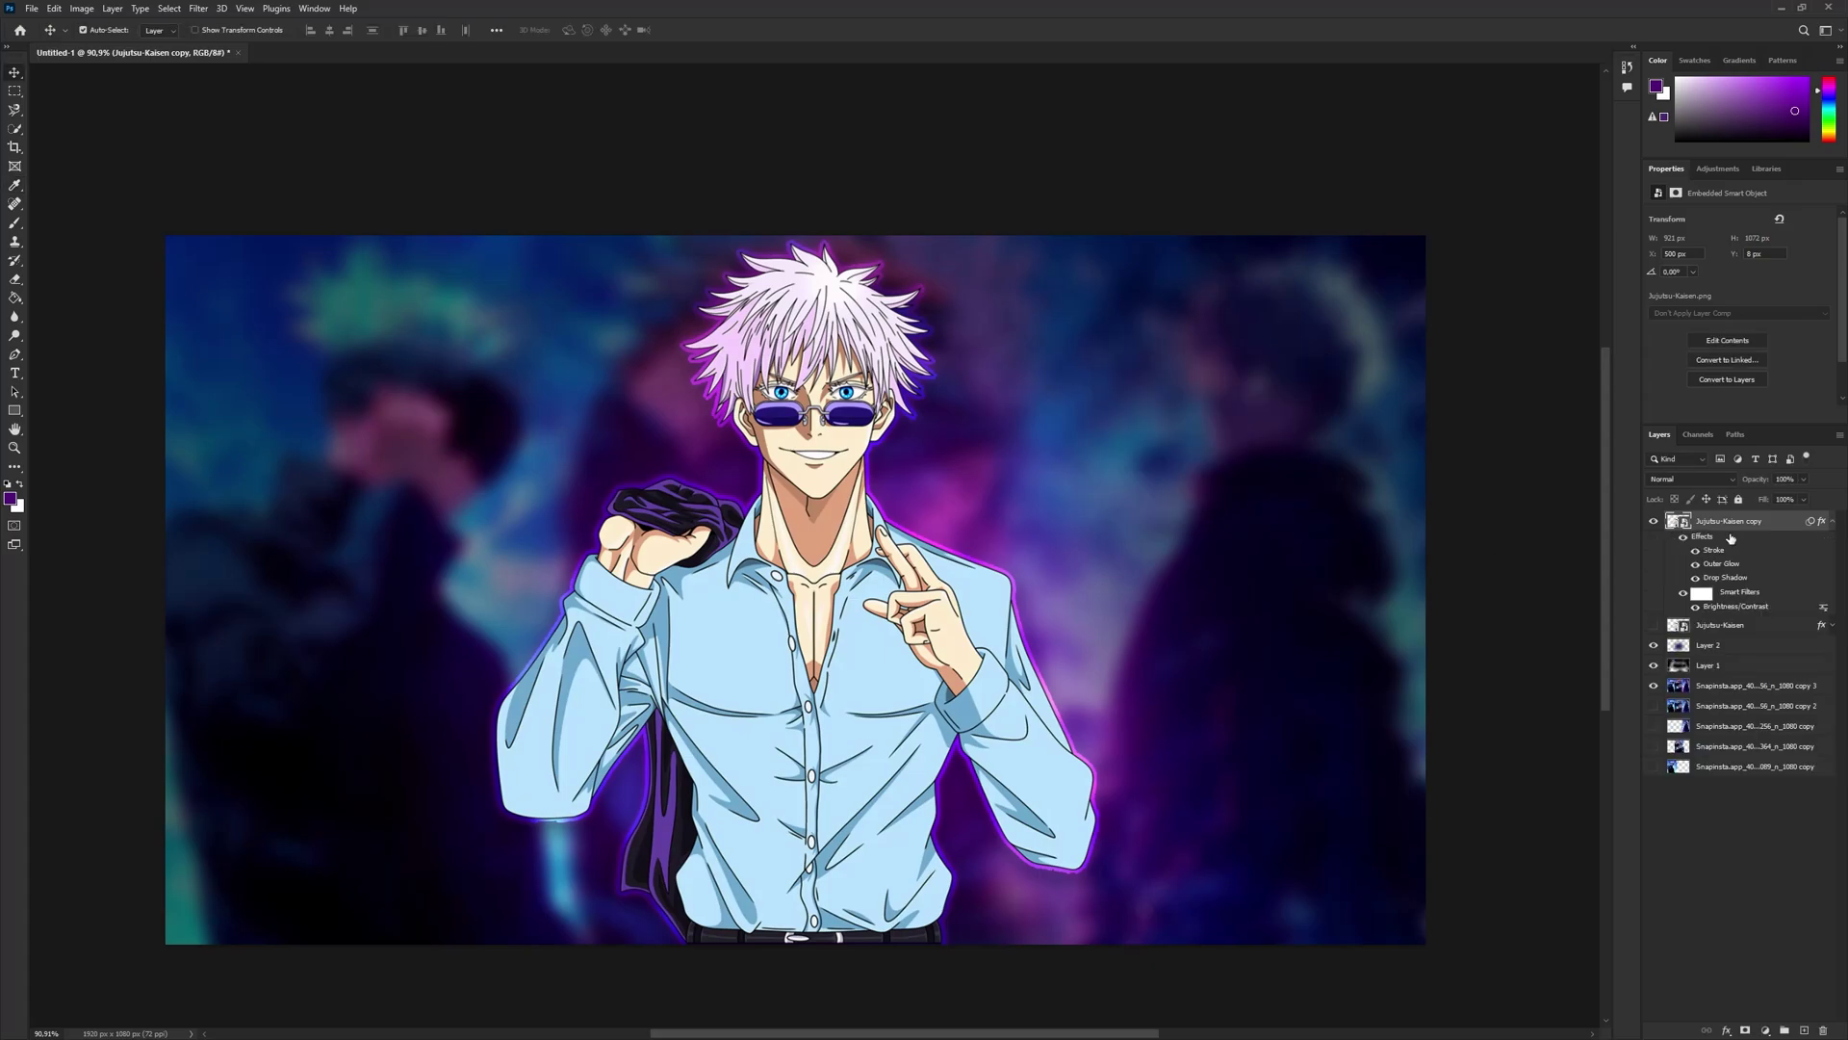
click(1832, 521)
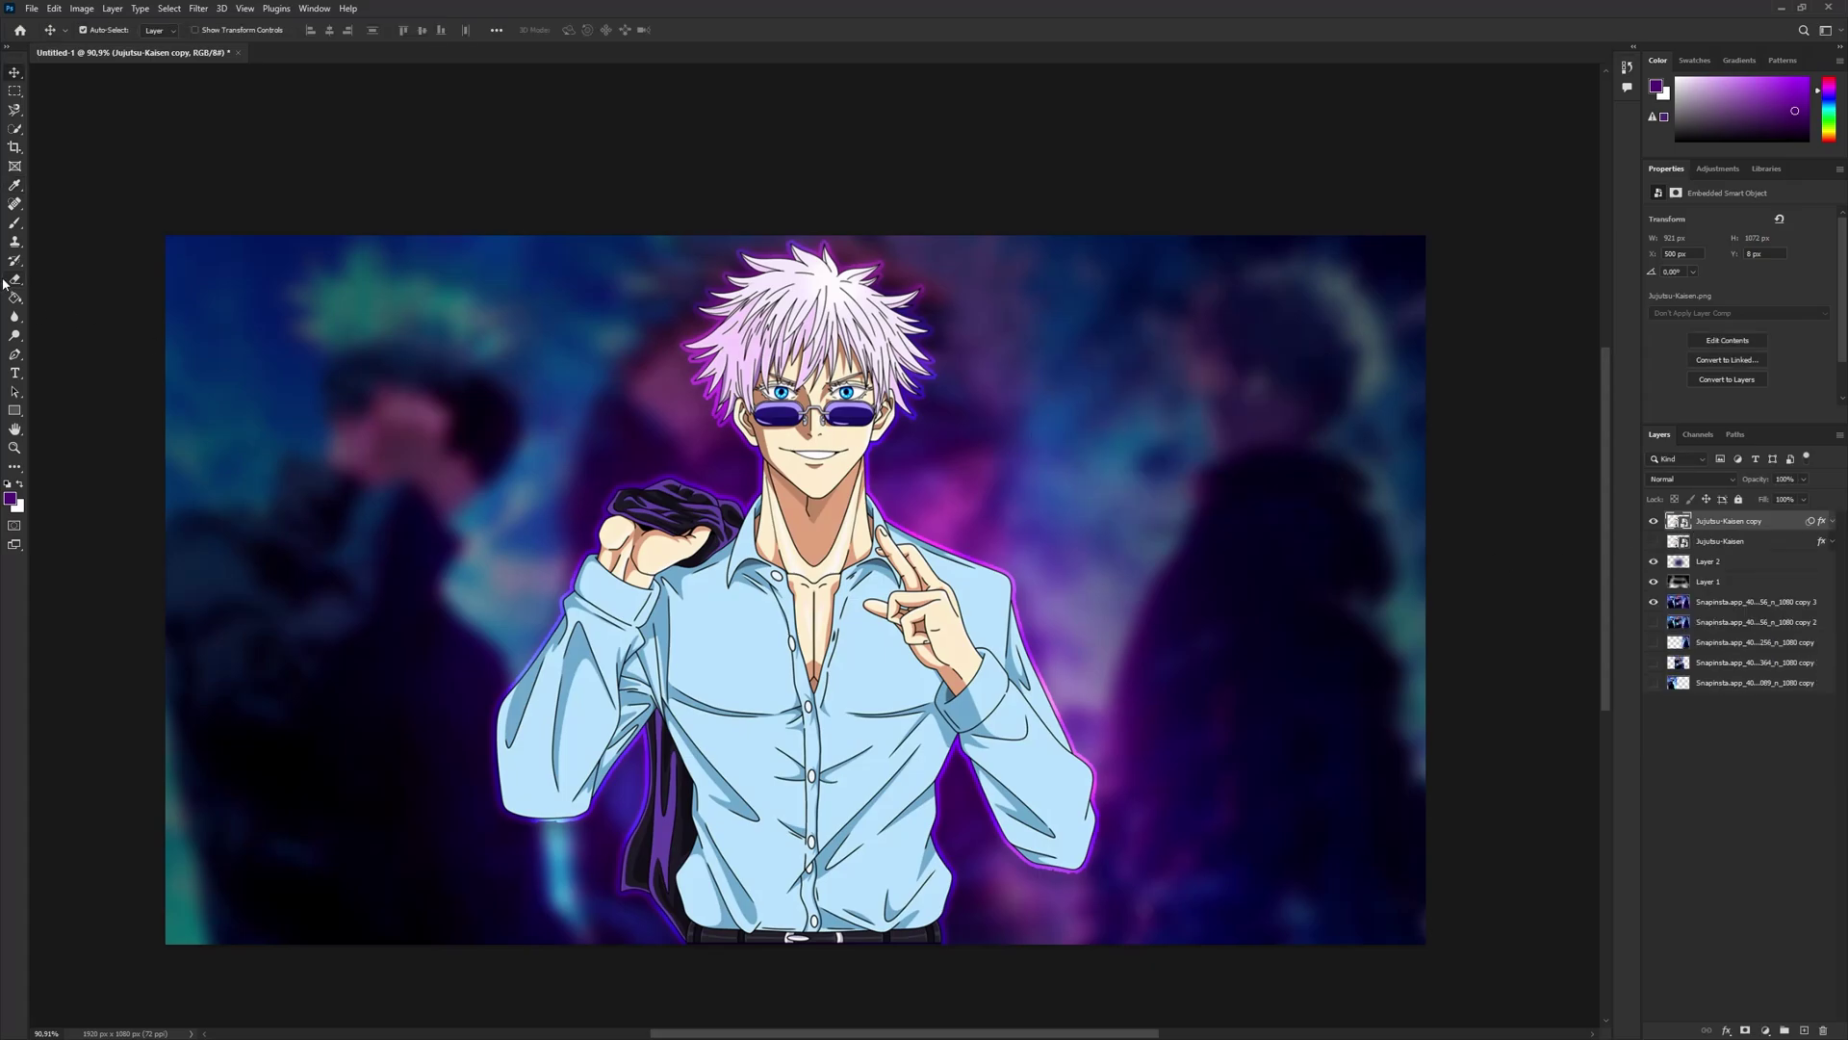
- Add a white Roboto Black text layer reading "THUMBNAIL" beside the character's head
click(16, 373)
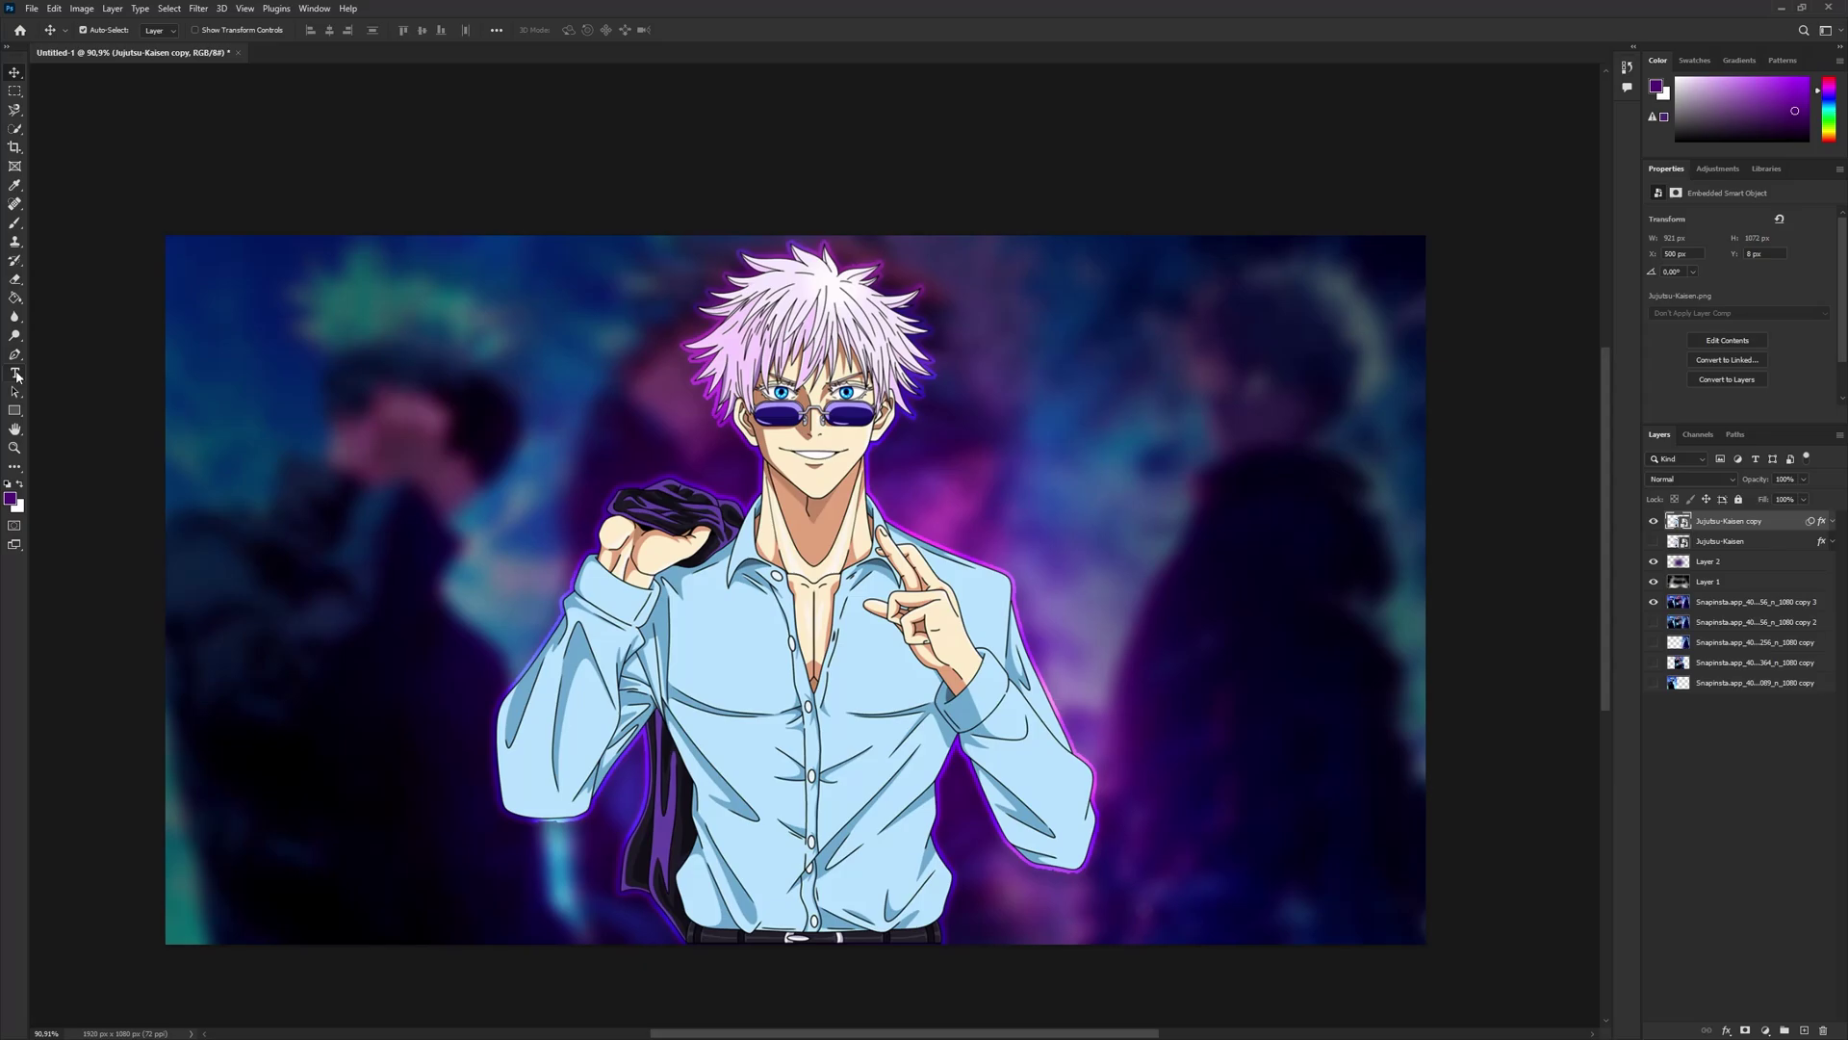
click(419, 458)
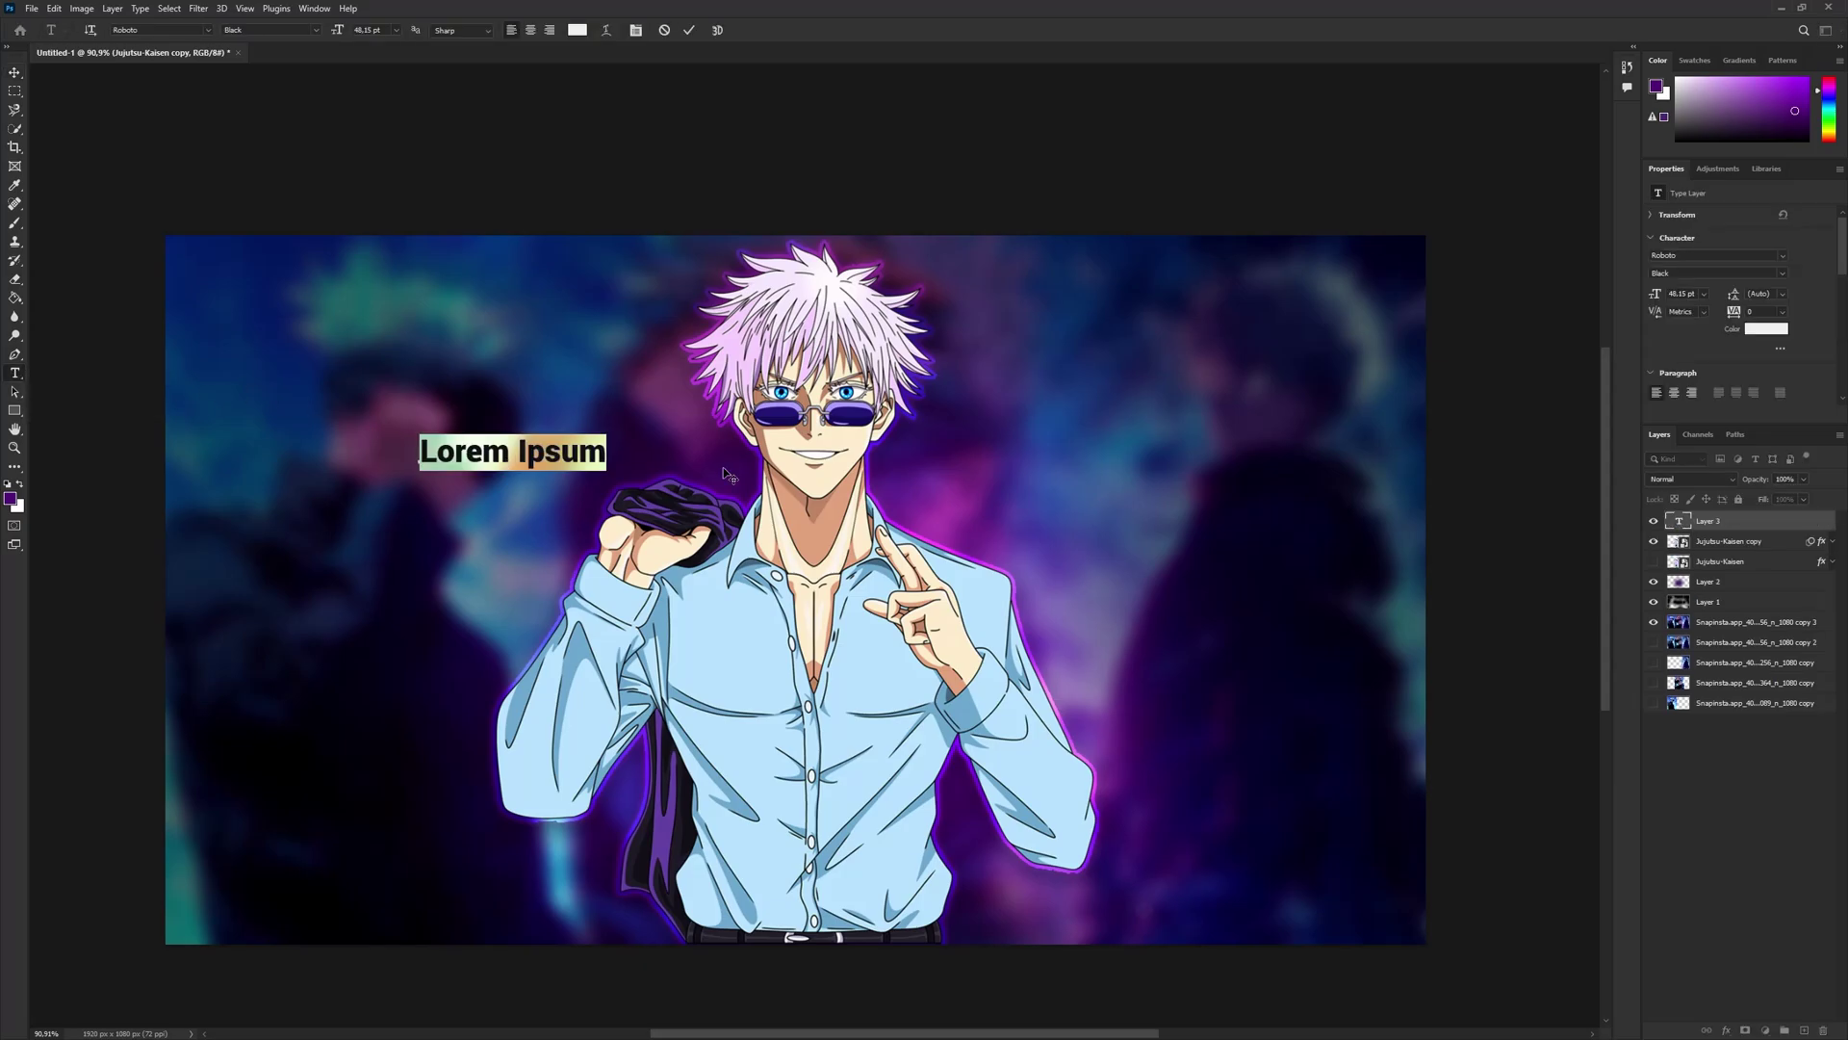
text(Fe)
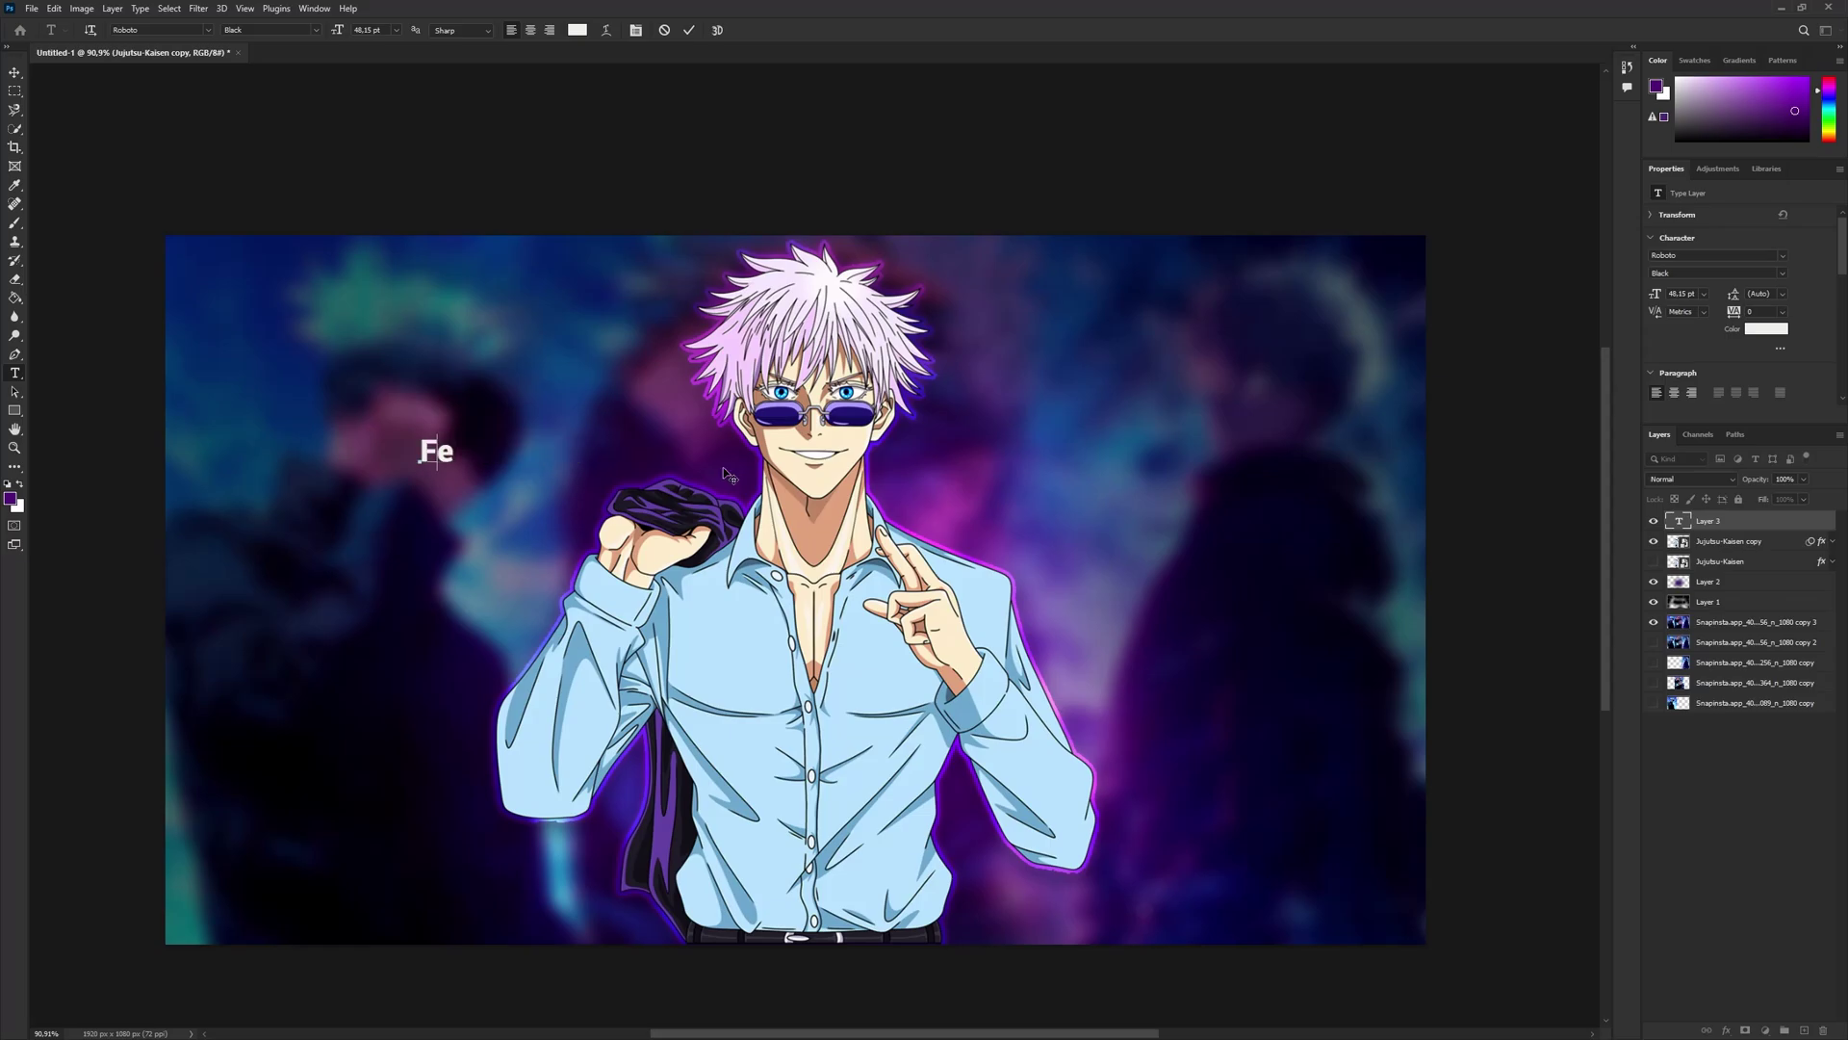
key(BackSpace)
key(BackSpace)
text(FE)
key(BackSpace)
key(BackSpace)
text(THUMBNAIL)
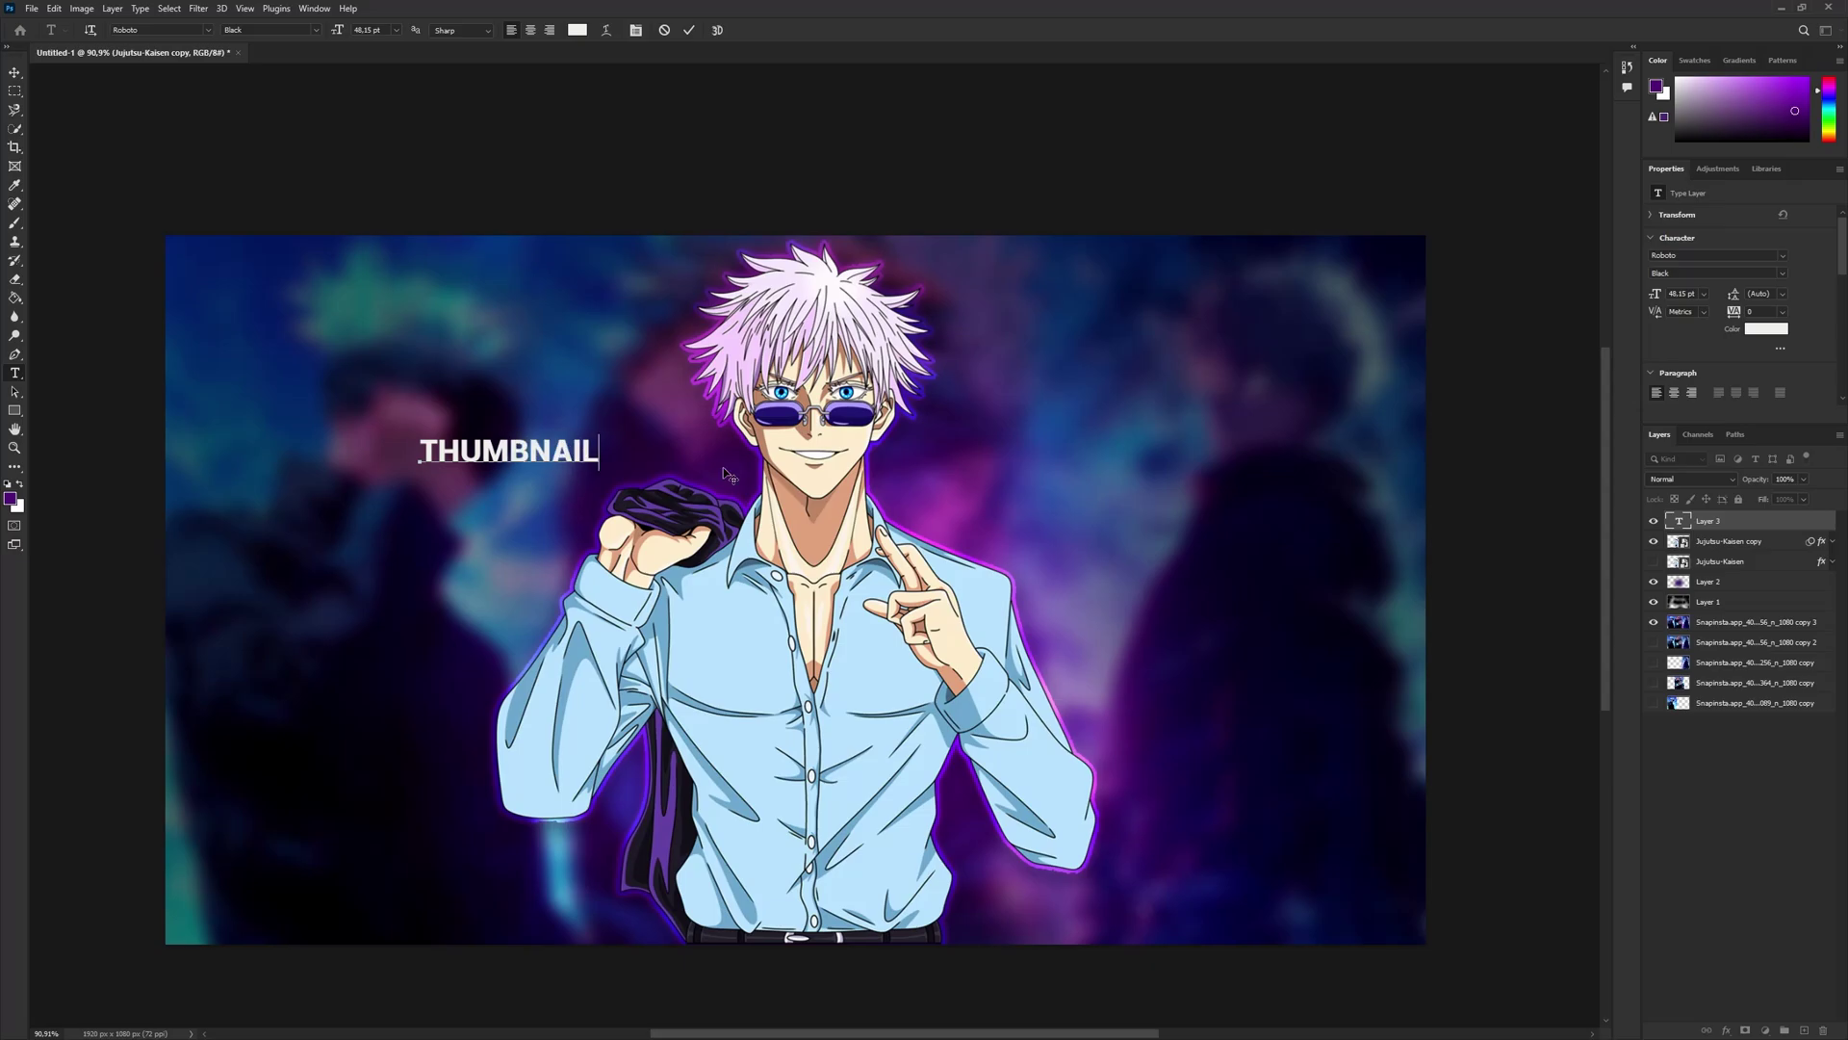
- Enlarge the THUMBNAIL text to about 310 pt and centre it across the character's face, spanning most of the banner's width
drag(498, 423, 690, 396)
click(589, 513)
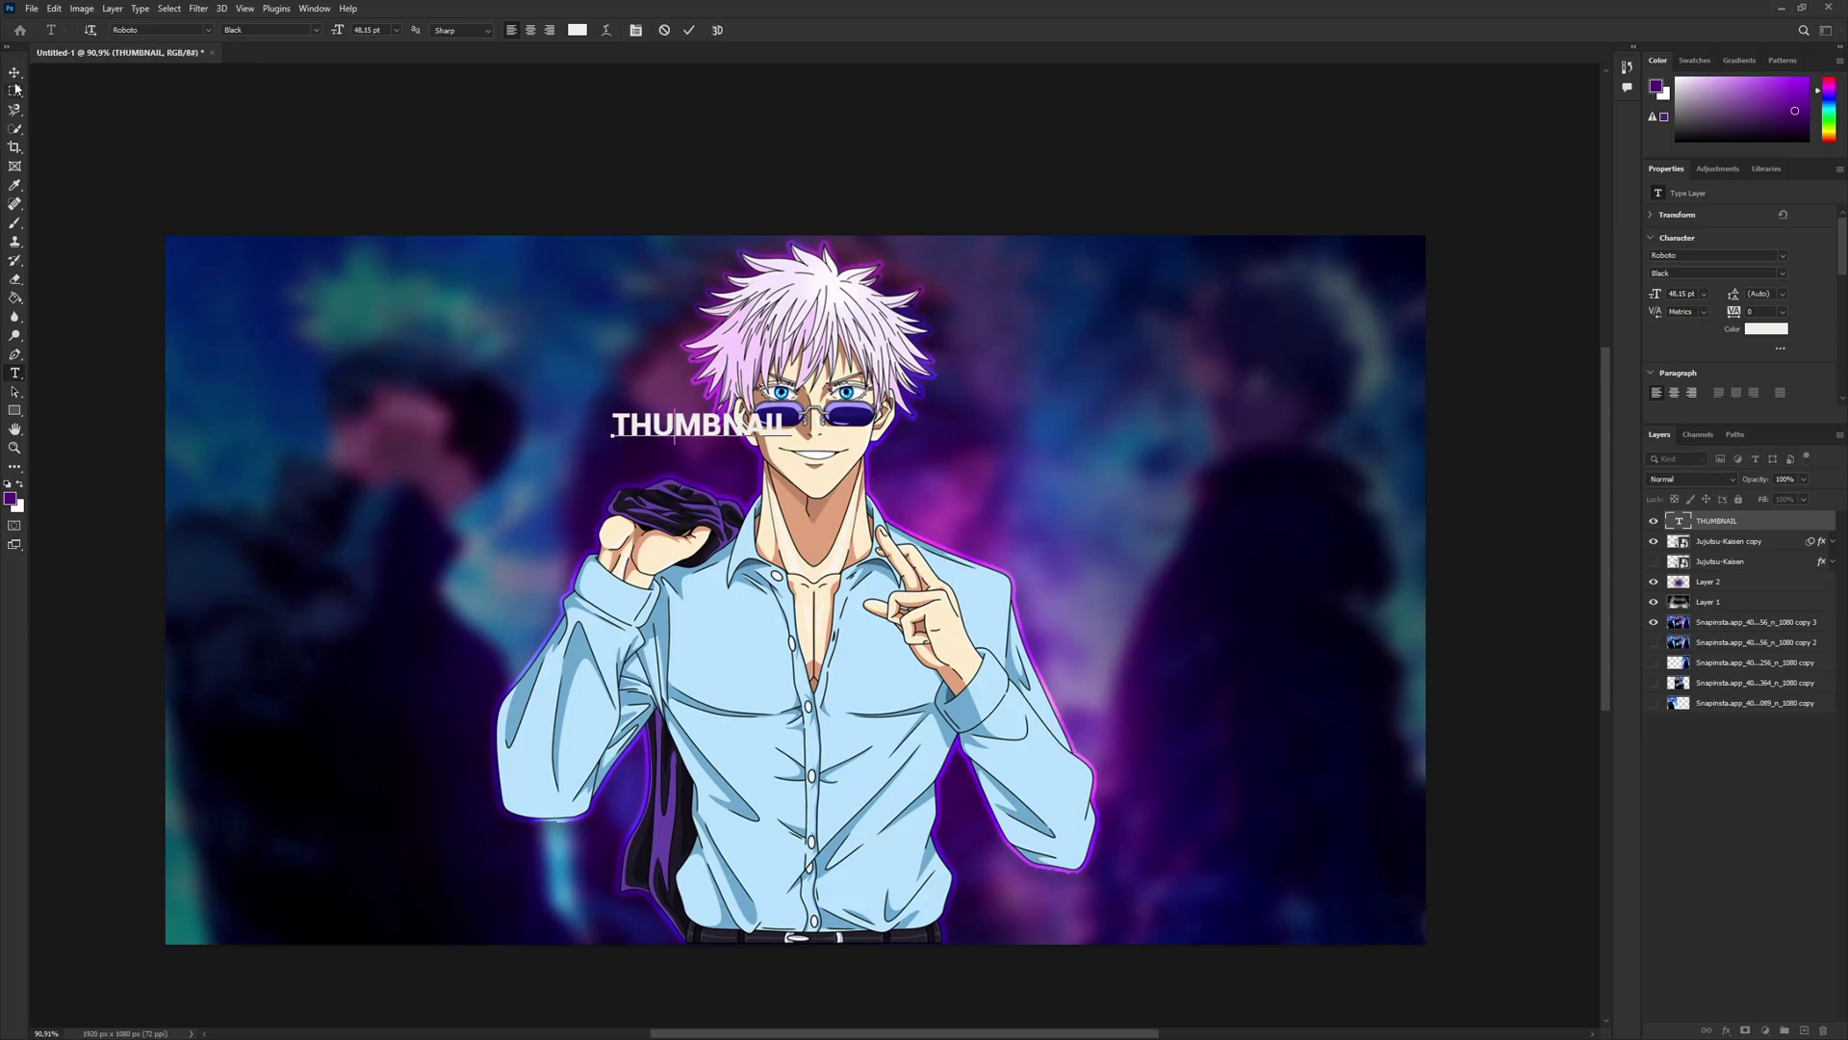
key(v)
drag(687, 418, 1561, 269)
key(ctrl+t)
drag(711, 430, 466, 546)
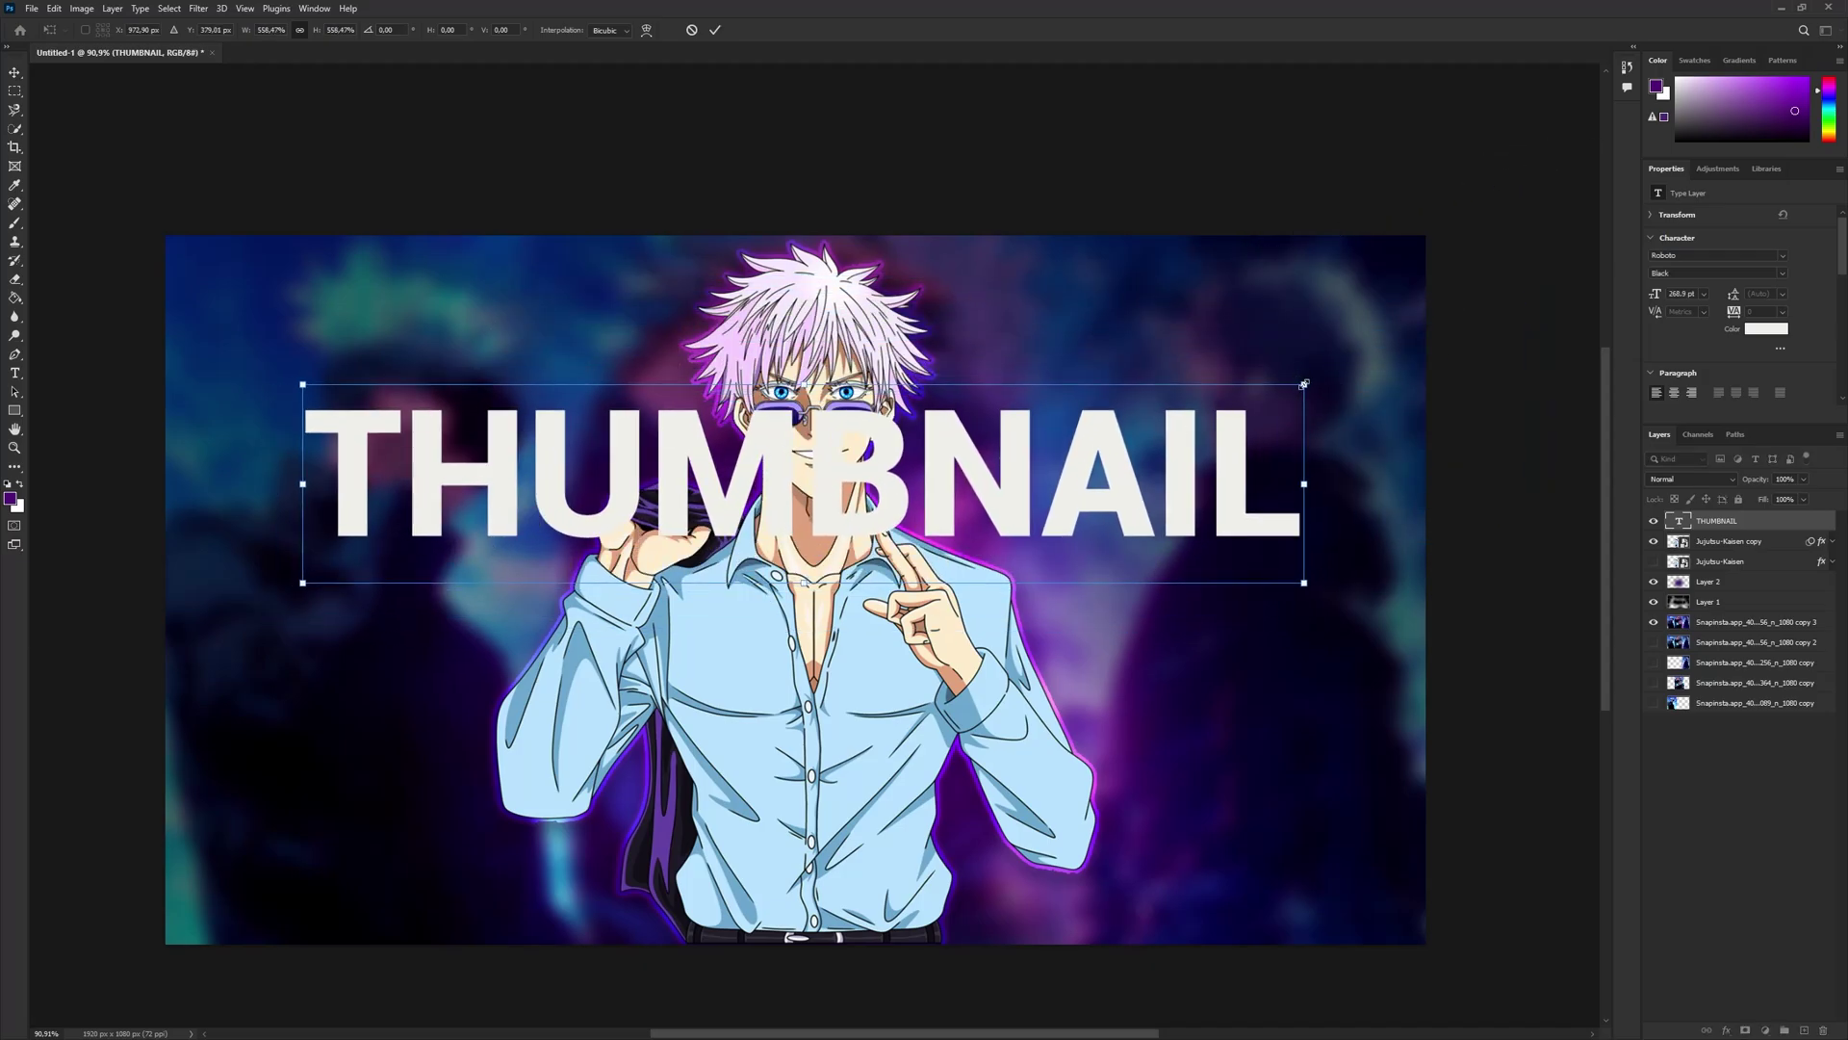
drag(1303, 384, 1409, 362)
drag(982, 475, 944, 503)
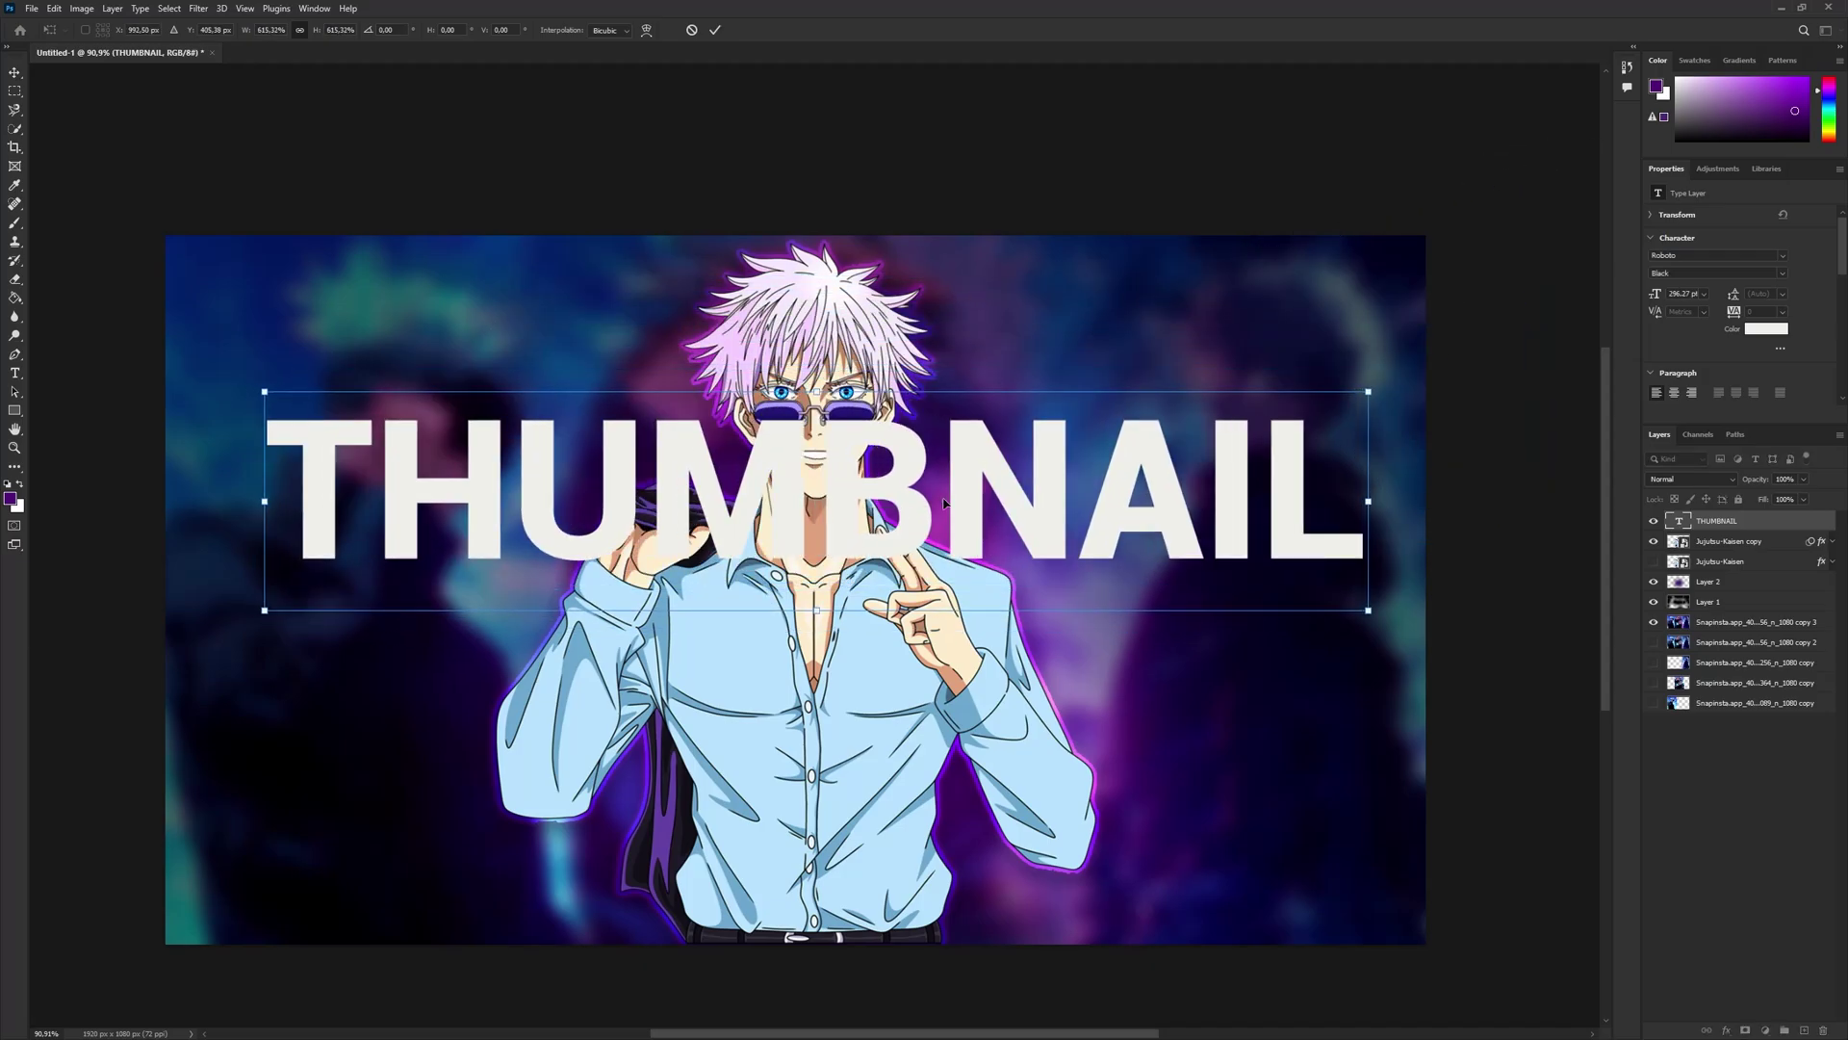
drag(1368, 392, 1379, 392)
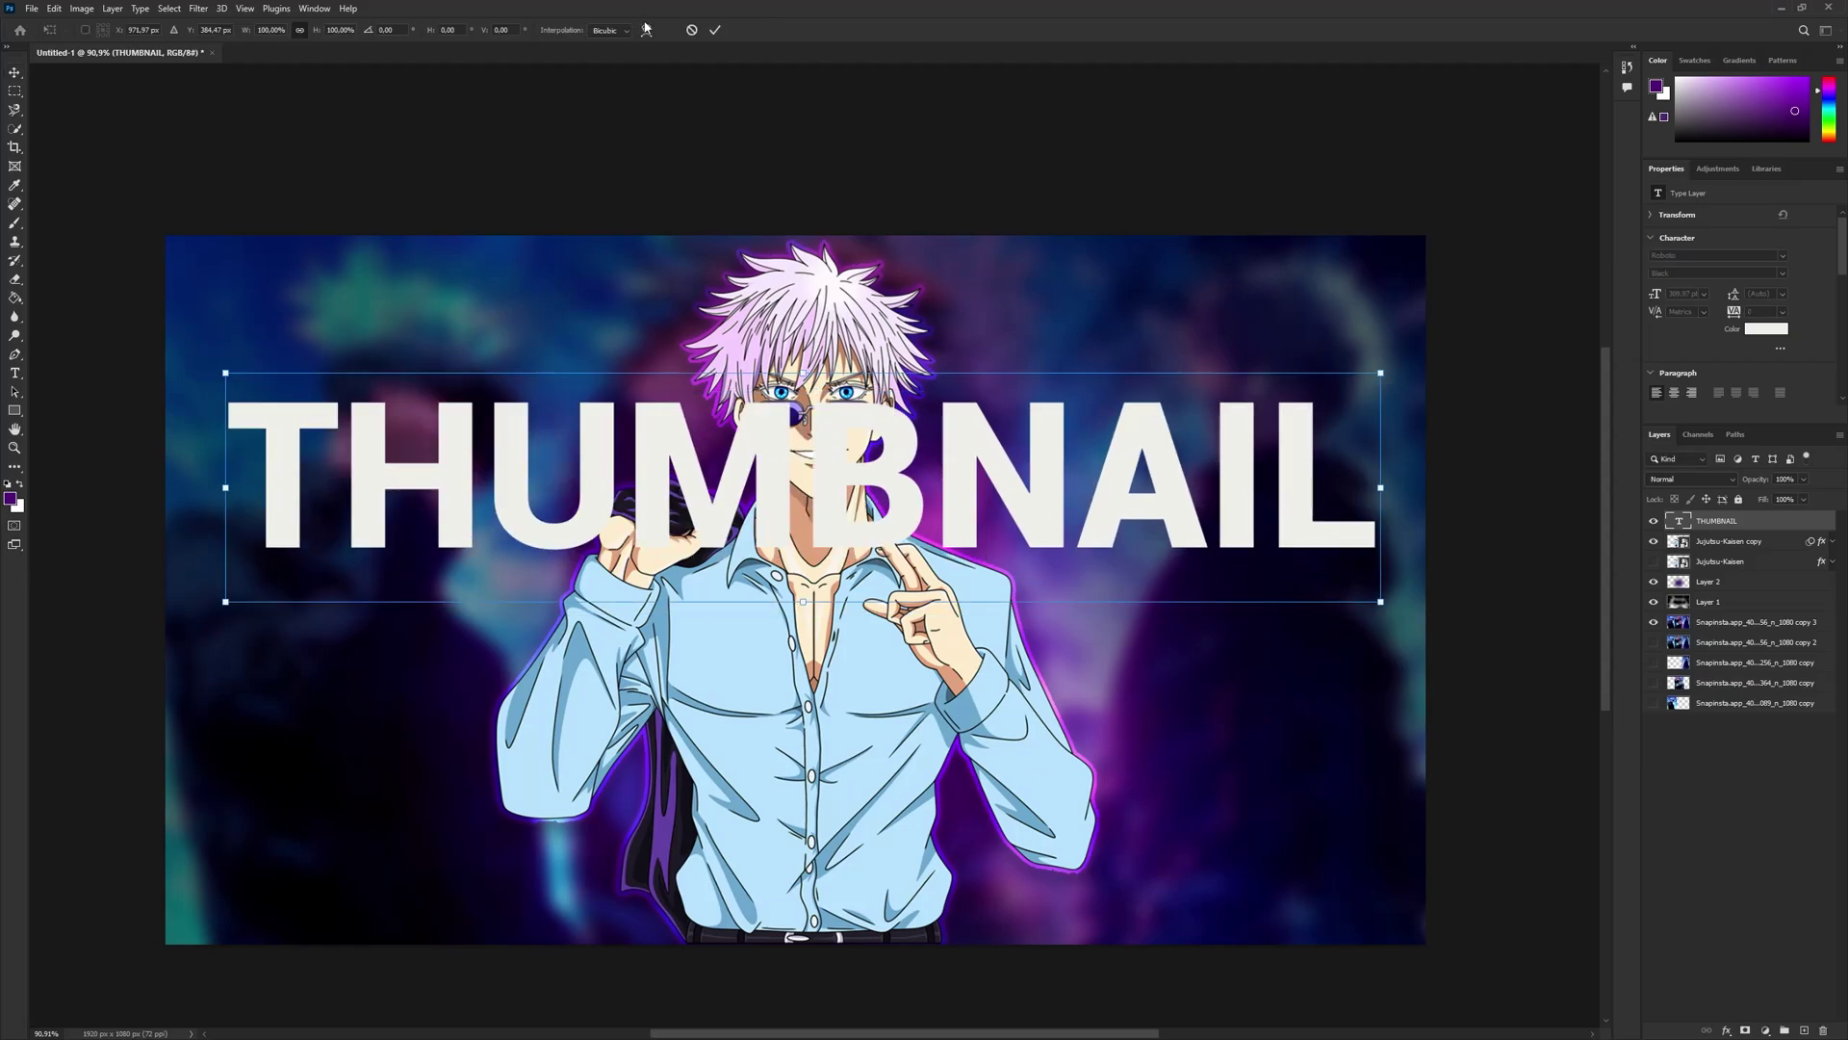
- Warp the THUMBNAIL text into an upward Arc with a bend of about 12% and apply the transform
click(646, 30)
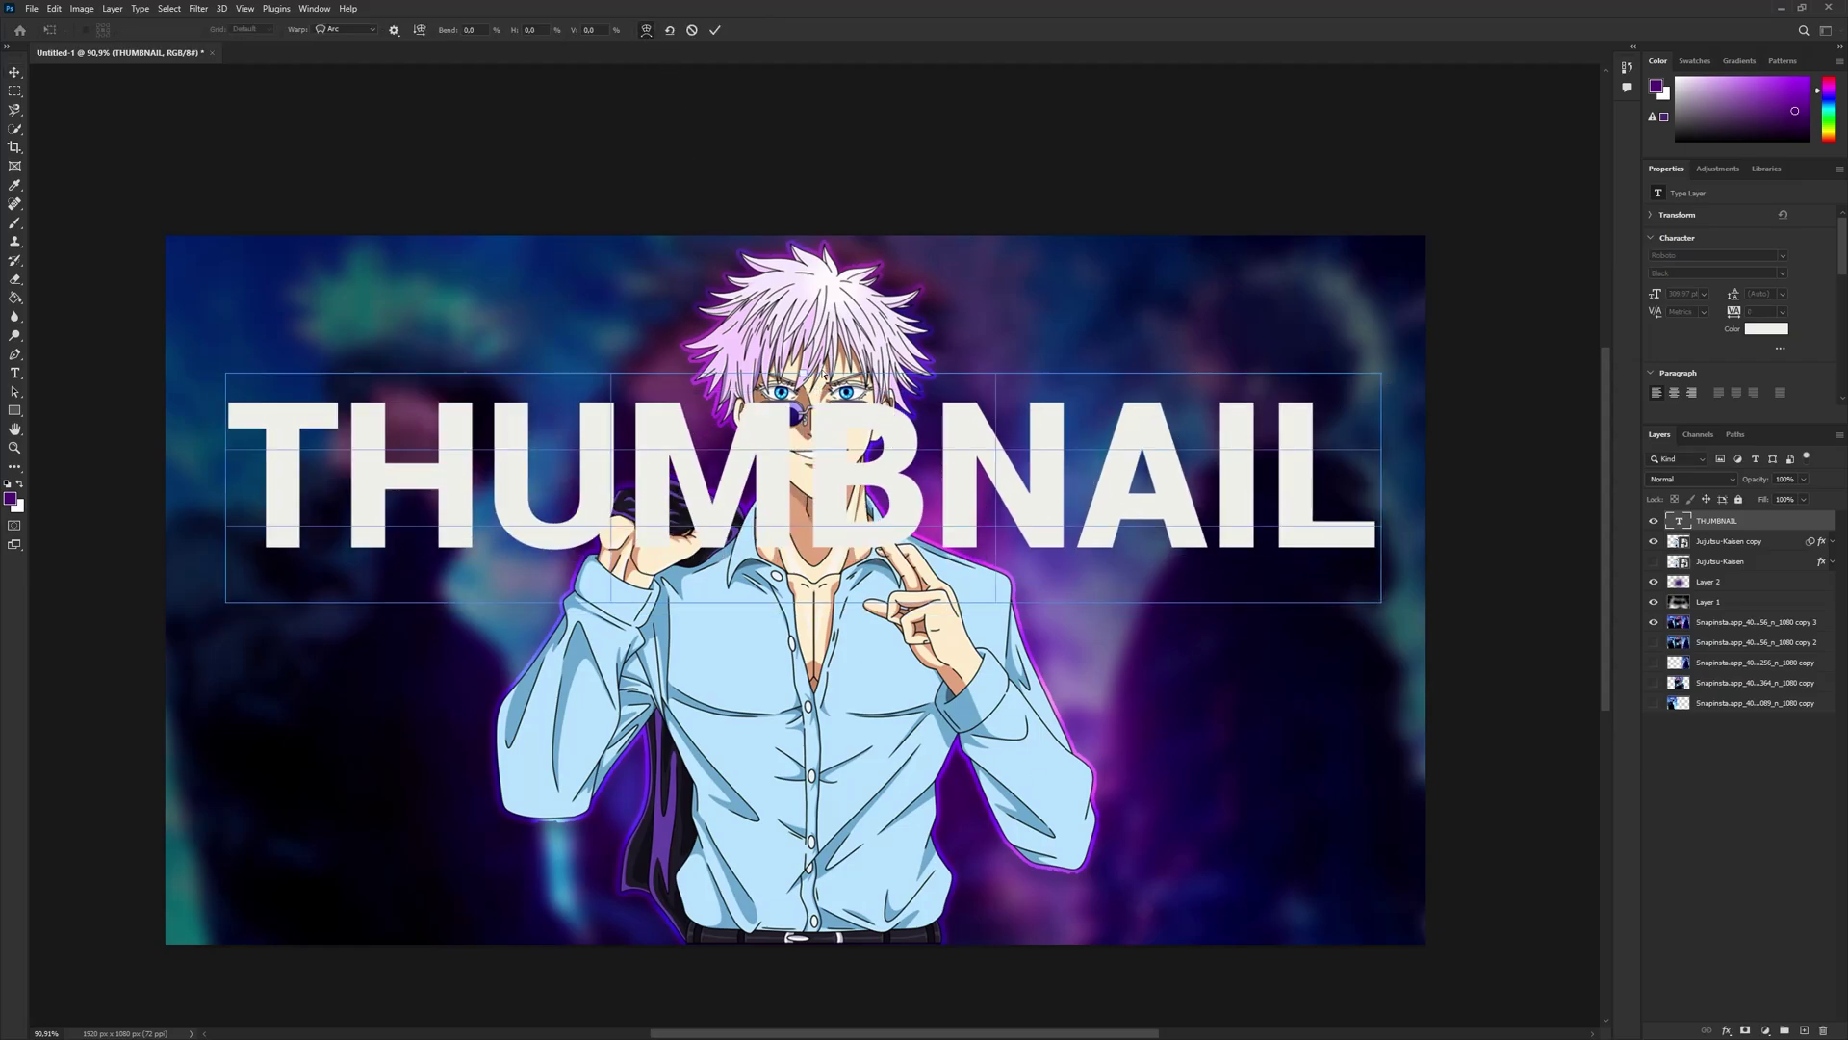
drag(804, 371, 814, 321)
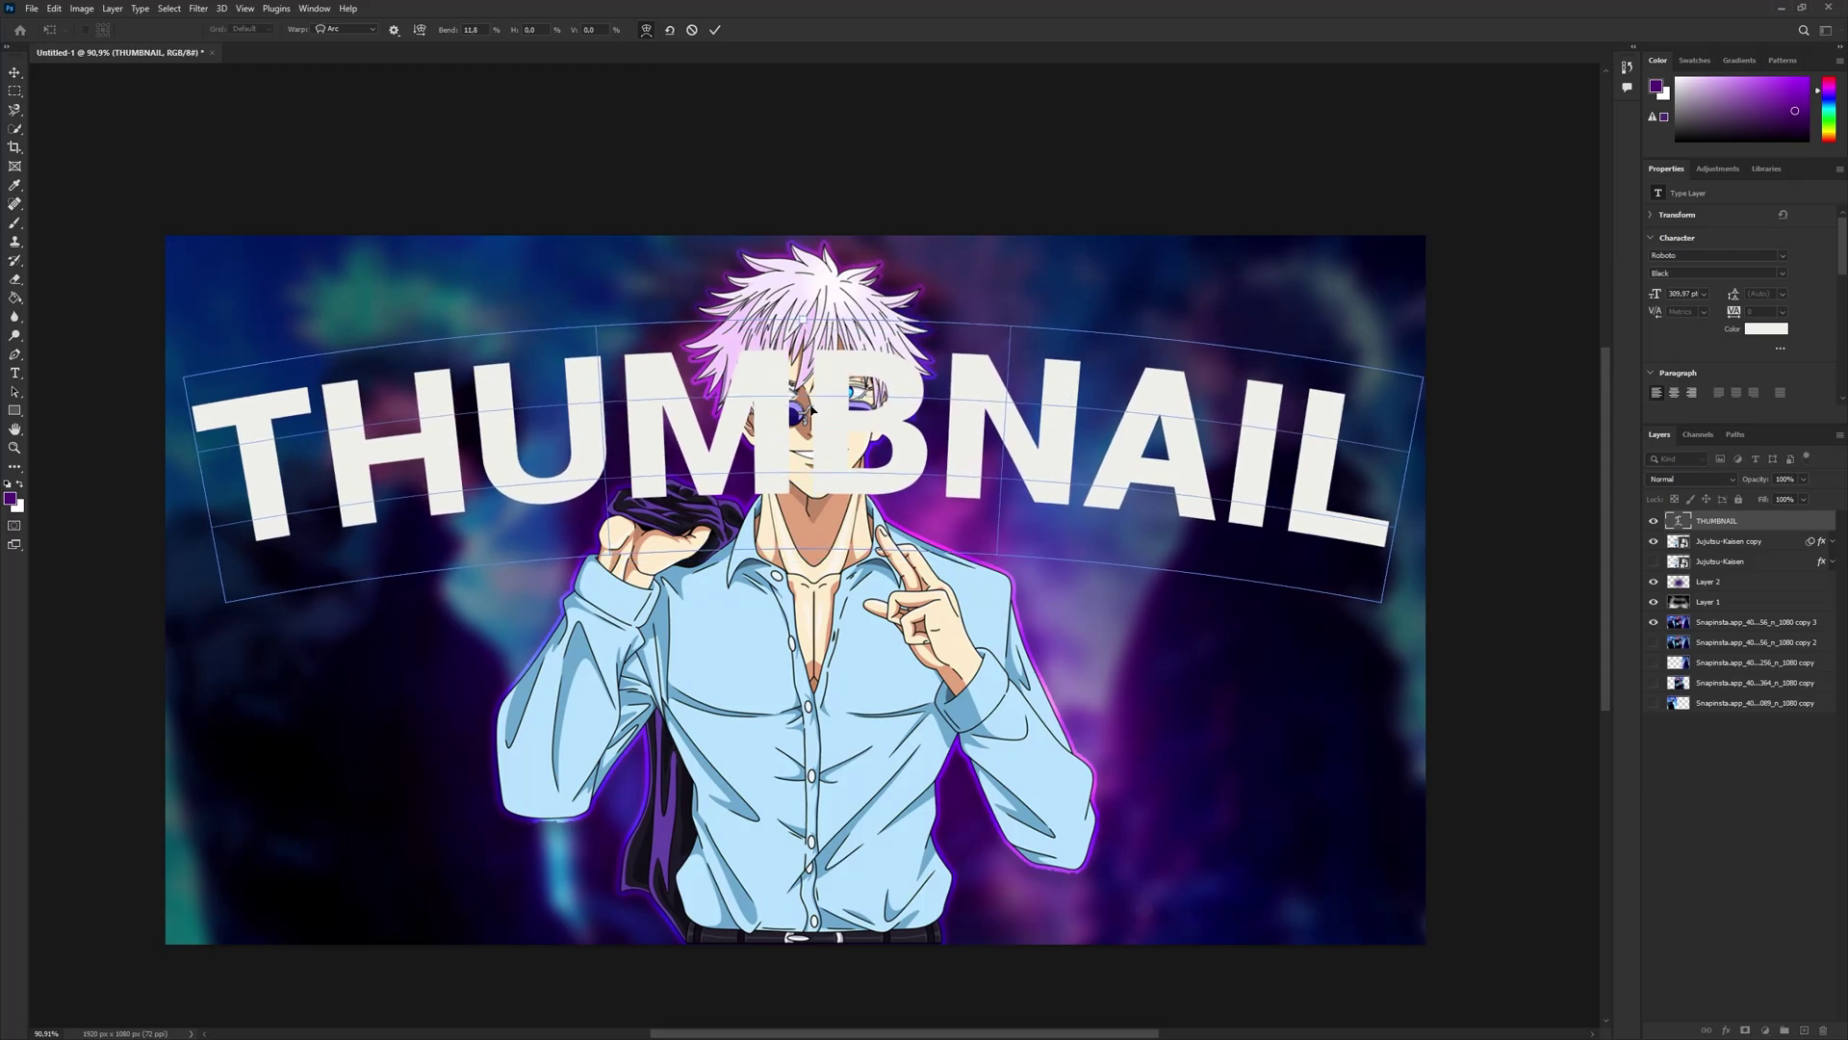
key(Return)
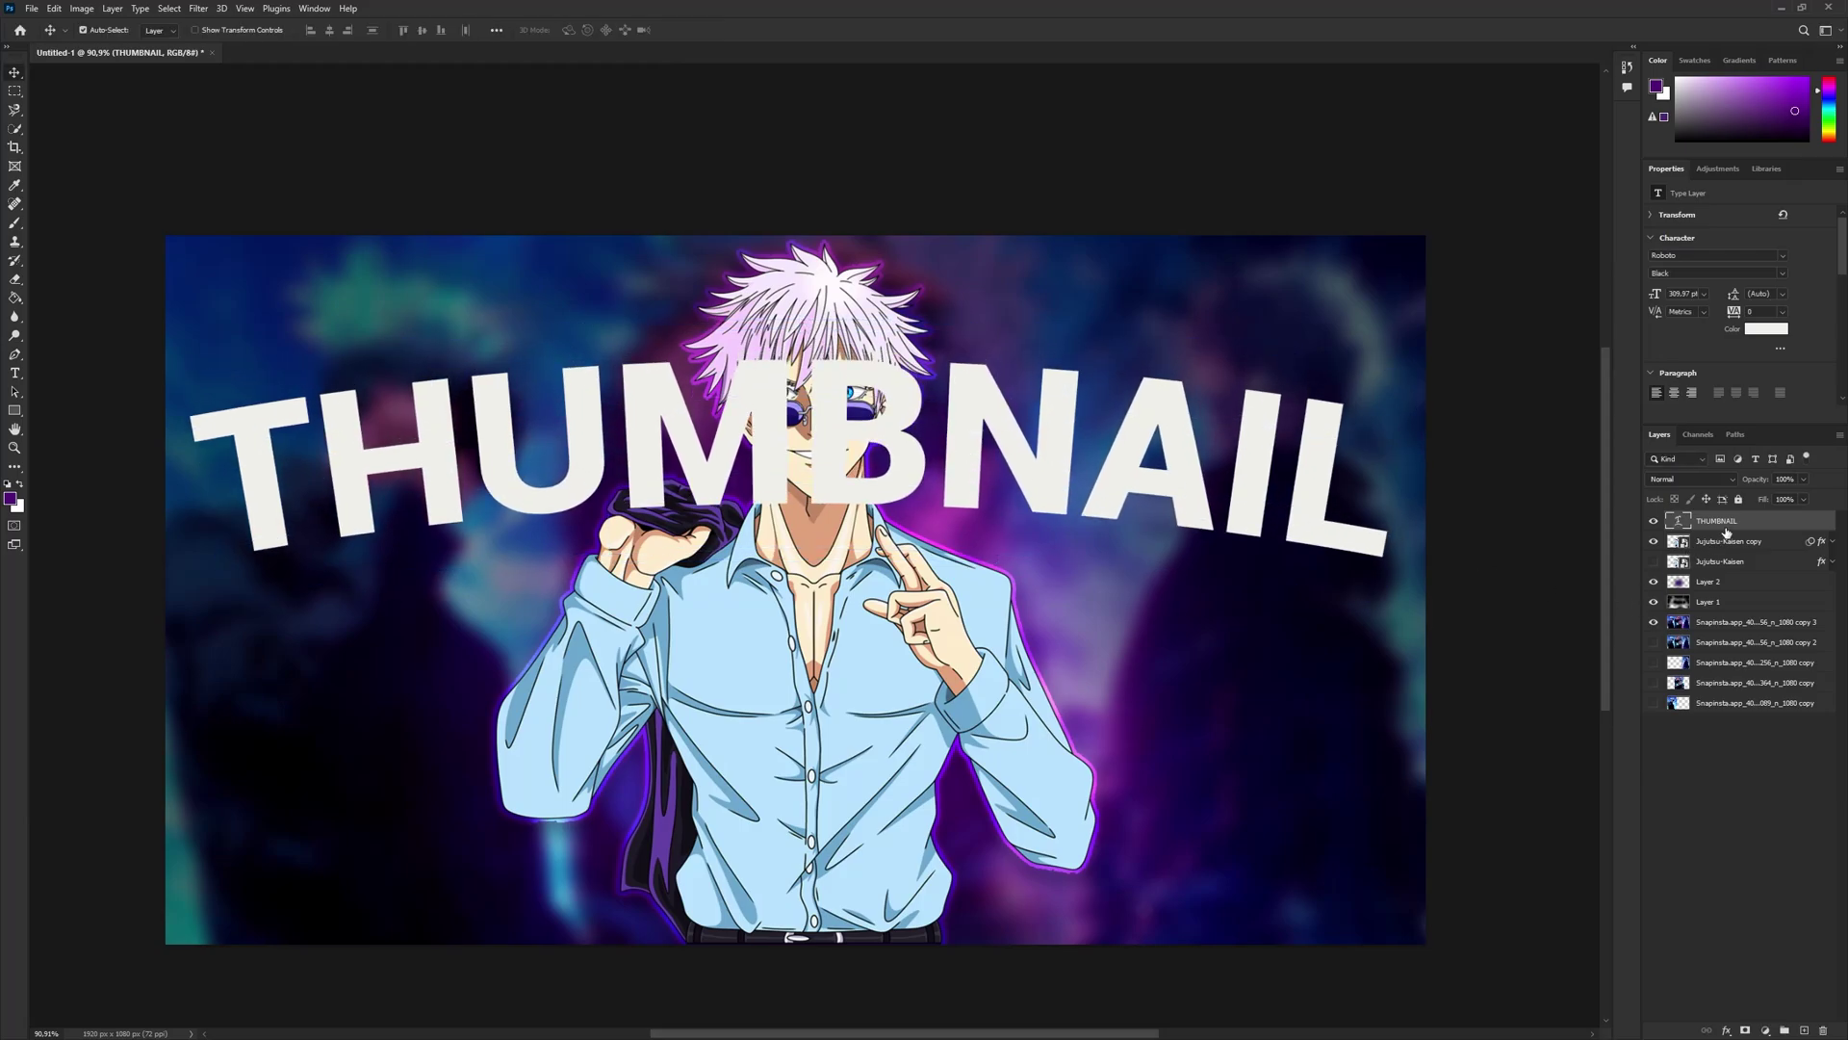
- Move the THUMBNAIL layer beneath both character layers, compare it hidden and shown, and nudge the text slightly for centring
mouse_move(1724, 524)
mouse_down()
mouse_move(1743, 575)
mouse_move(1726, 600)
mouse_move(1733, 560)
mouse_up()
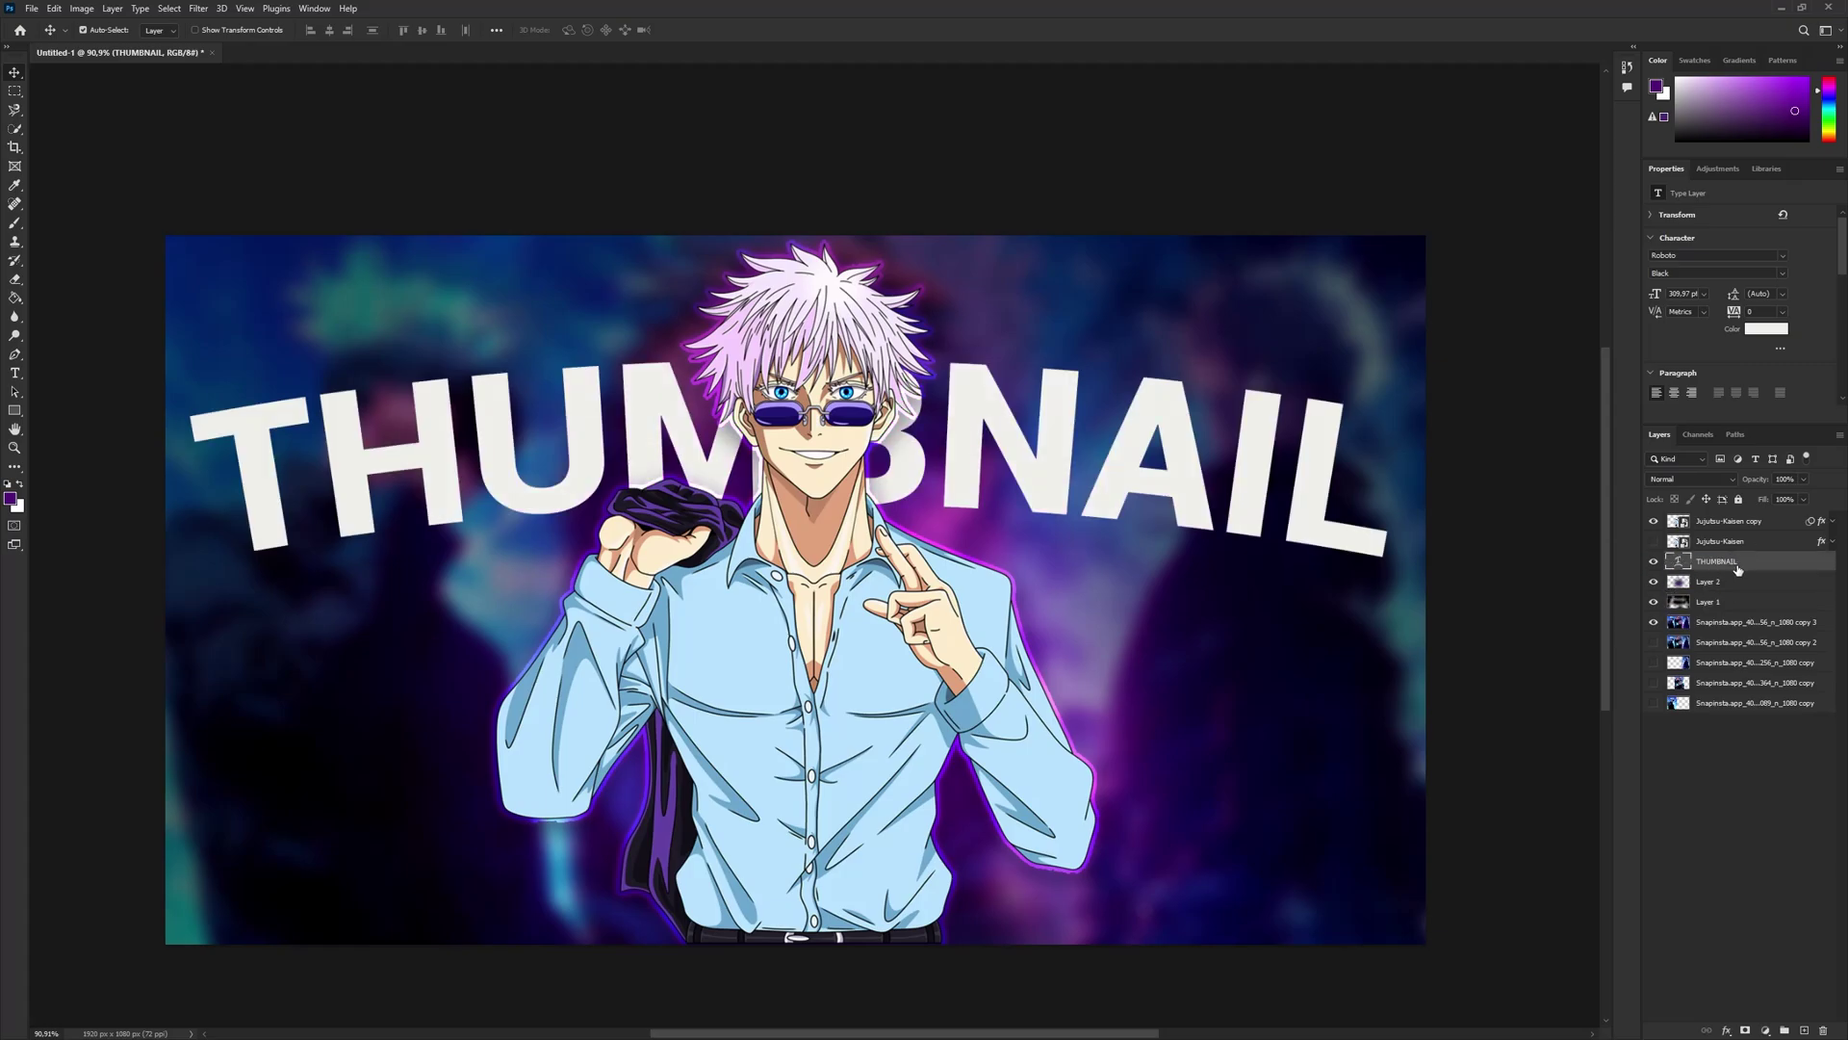
click(1655, 564)
click(1655, 564)
drag(1107, 453, 1110, 457)
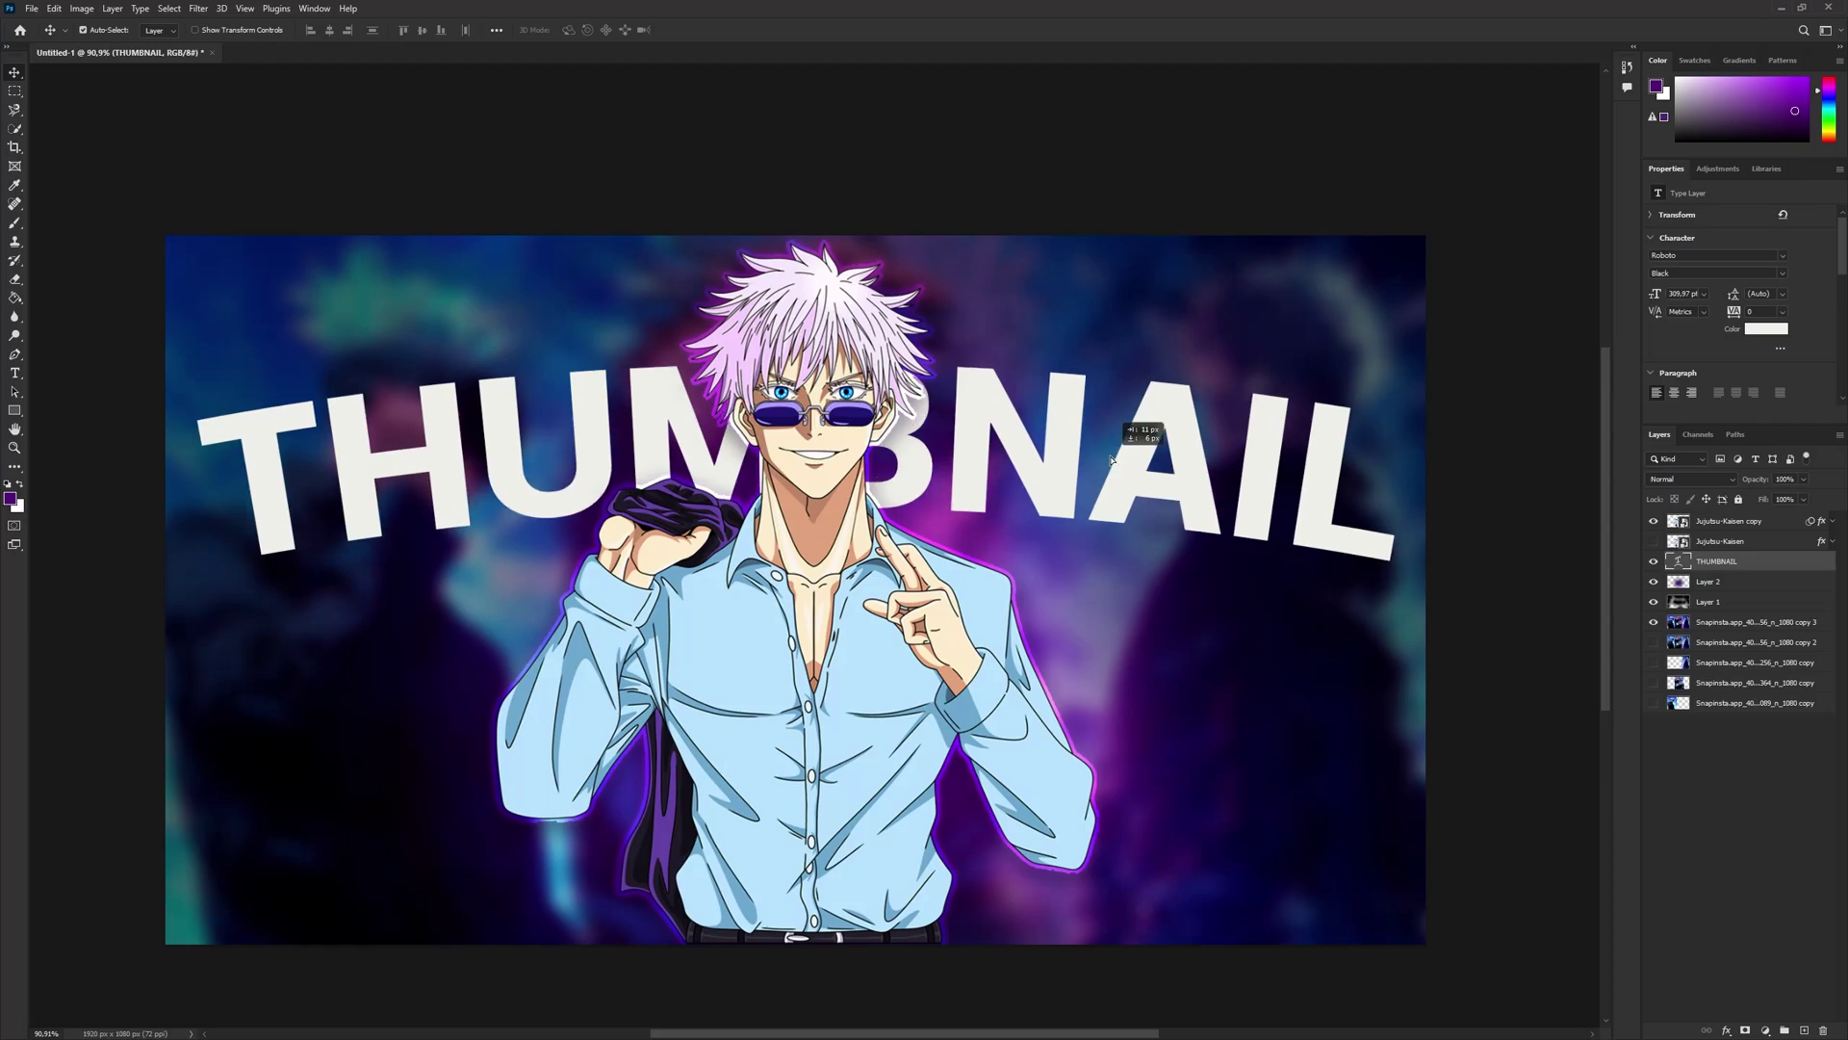
drag(983, 459, 973, 458)
- Add a Drop Shadow to the THUMBNAIL layer, reduce its size to about 7 px and adjust its distance
double_click(1781, 568)
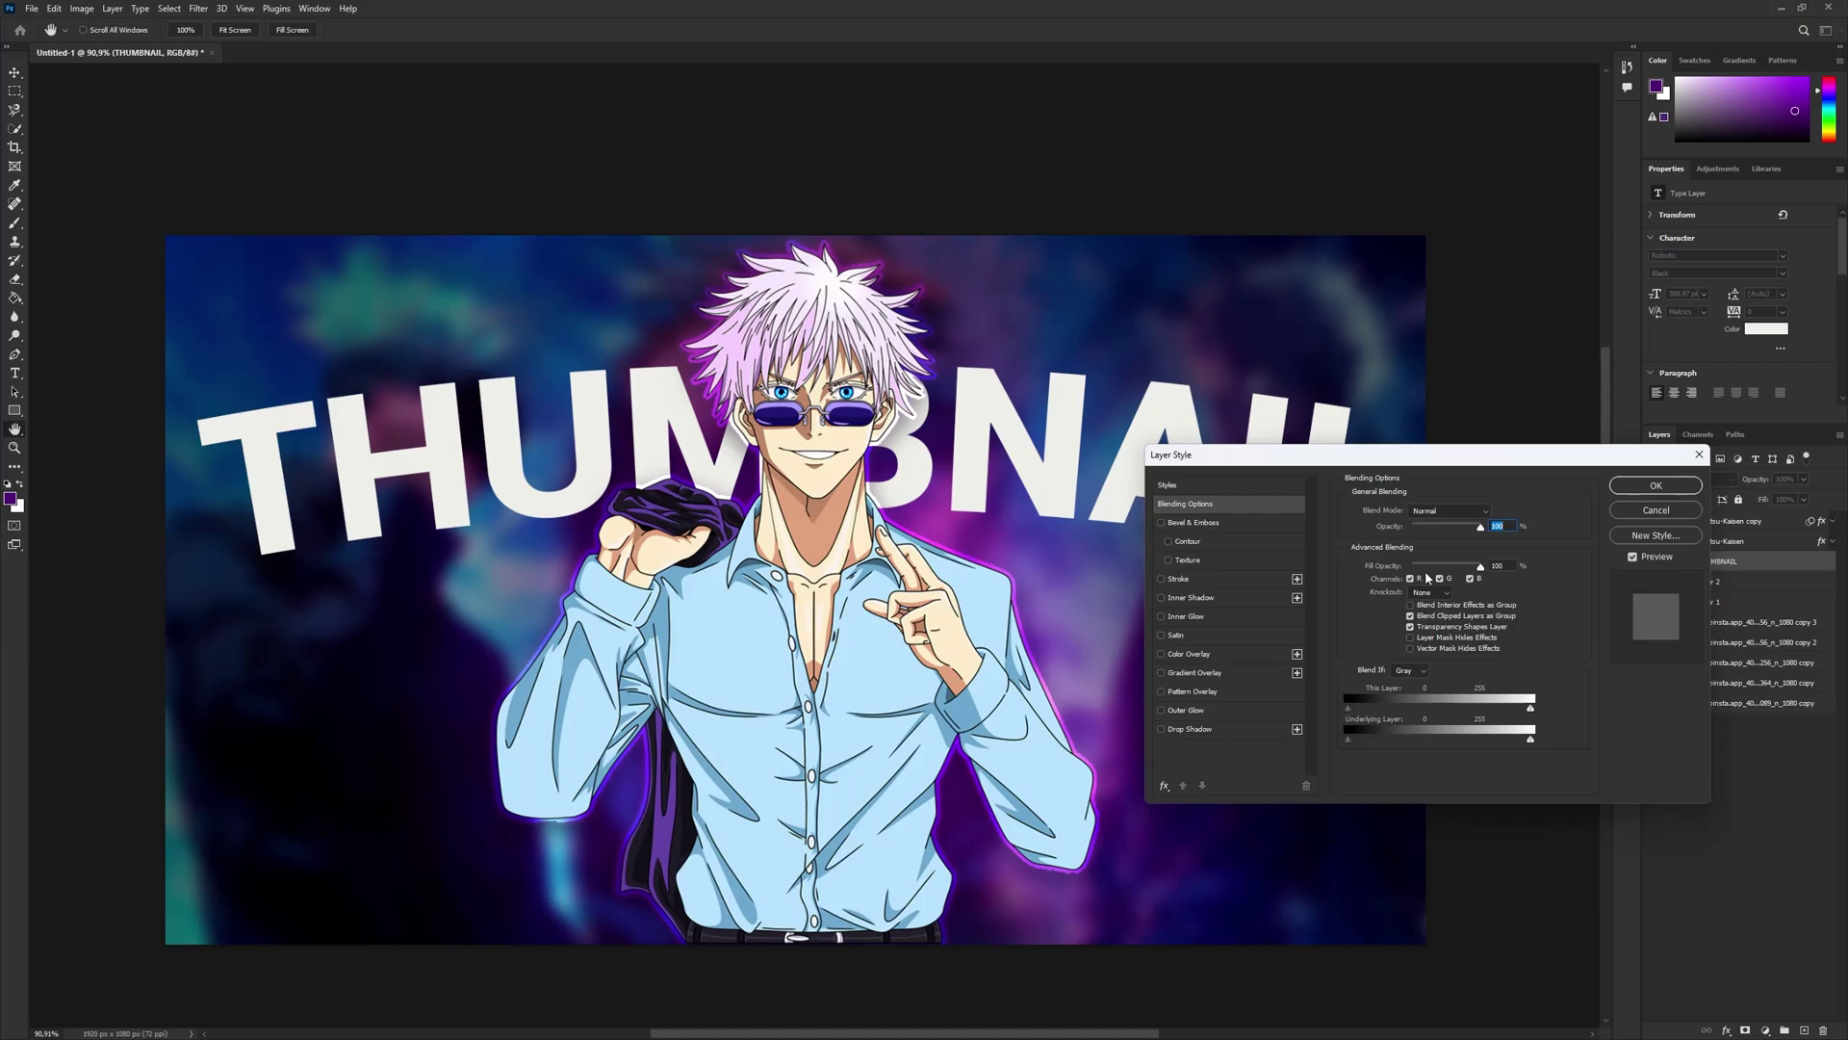
click(1161, 730)
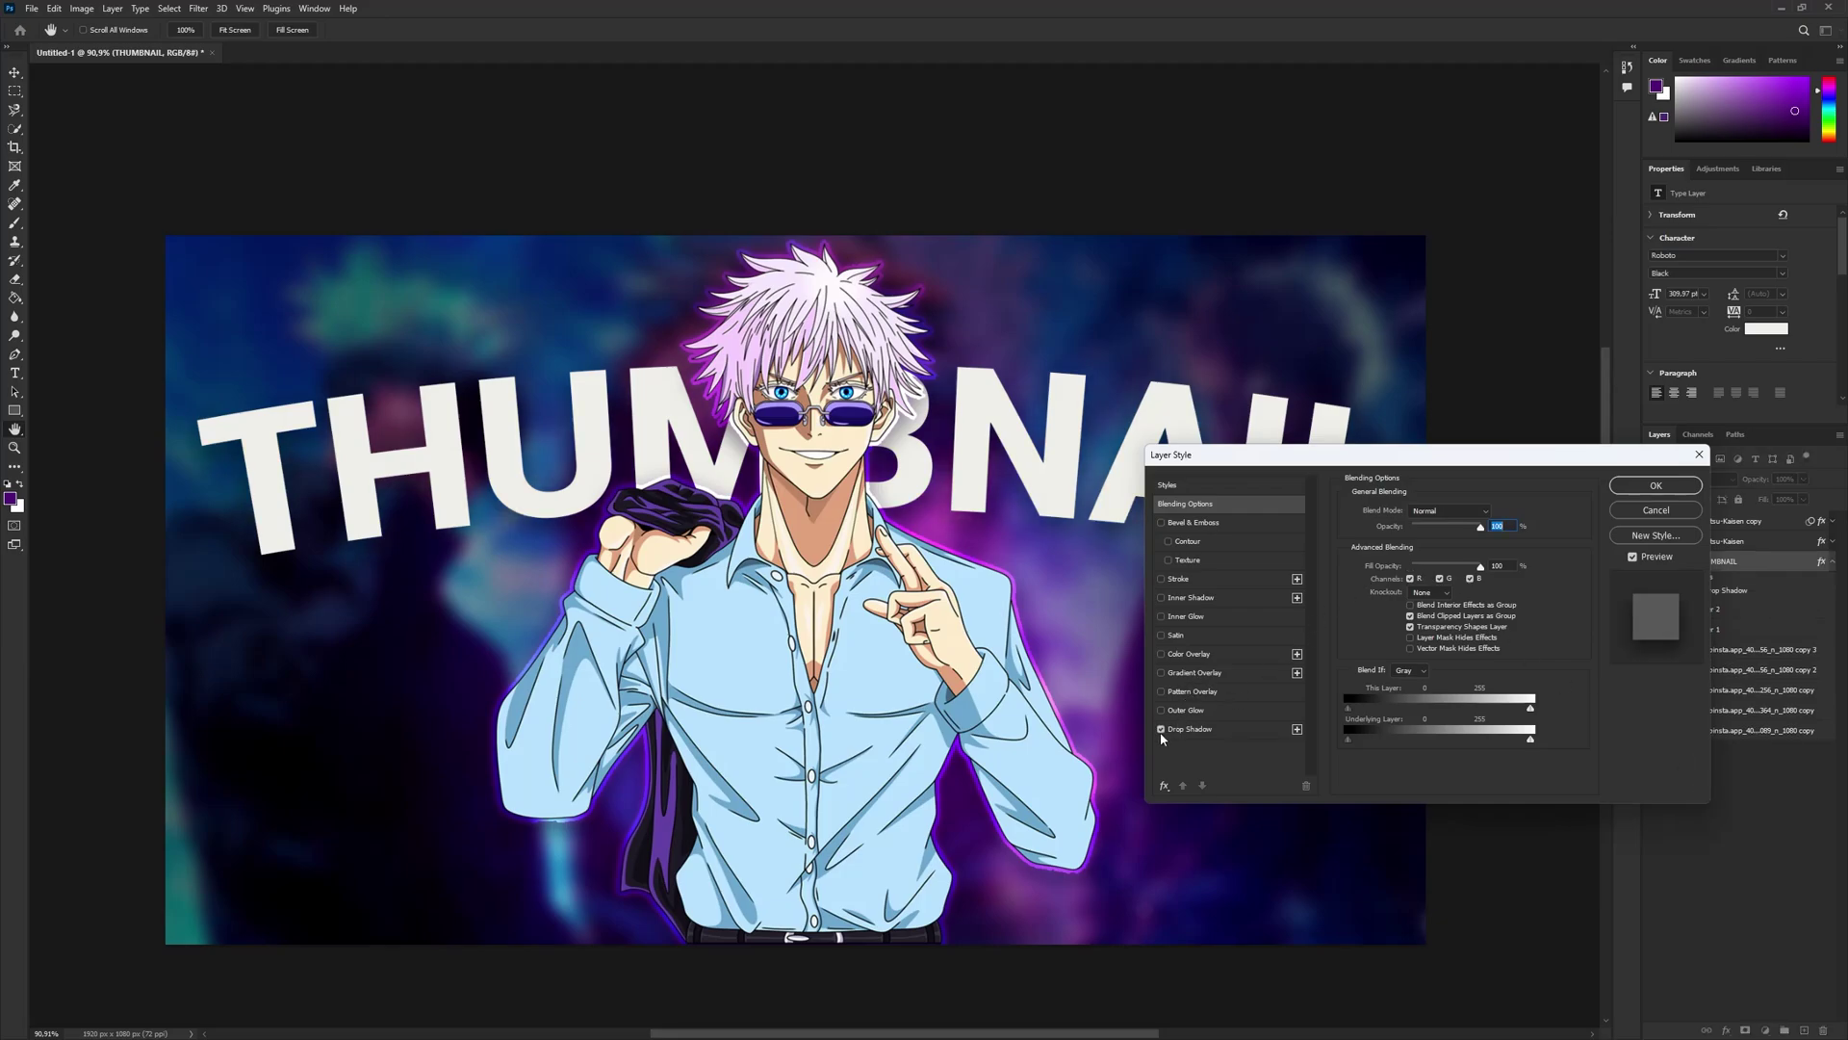
click(1167, 732)
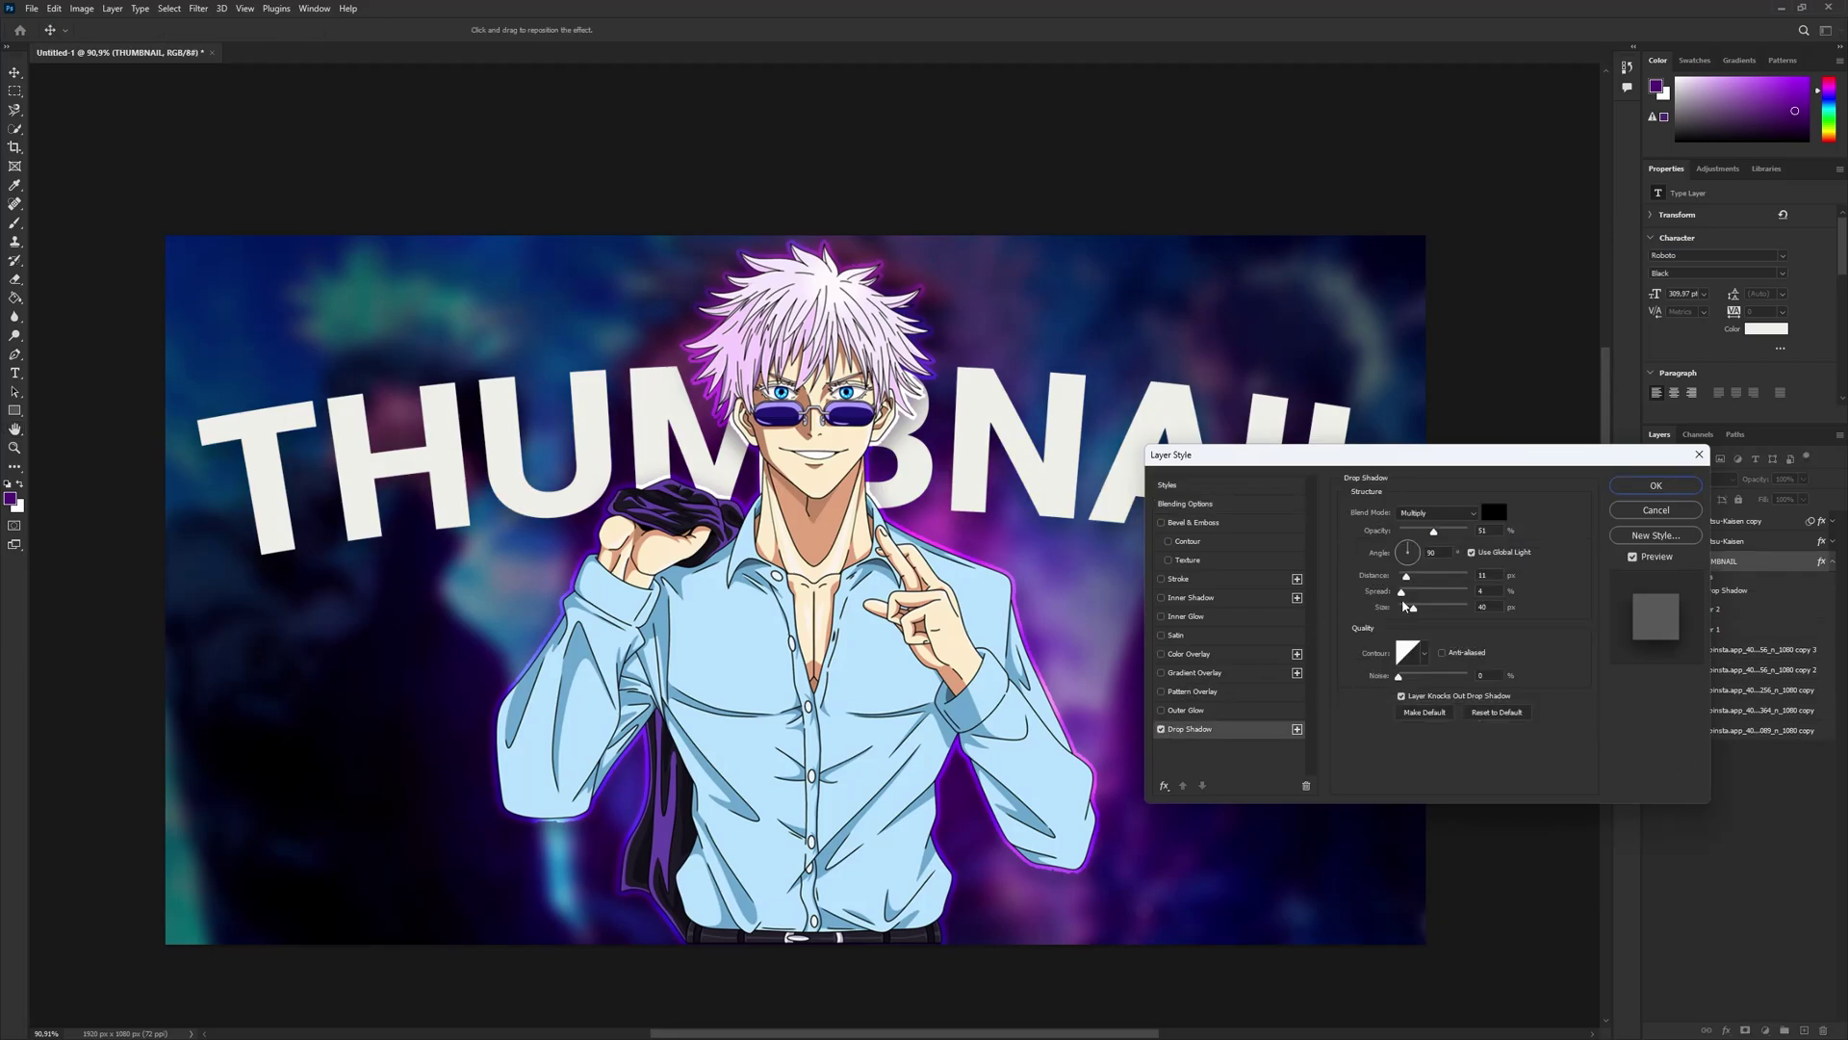
drag(1422, 616, 1404, 609)
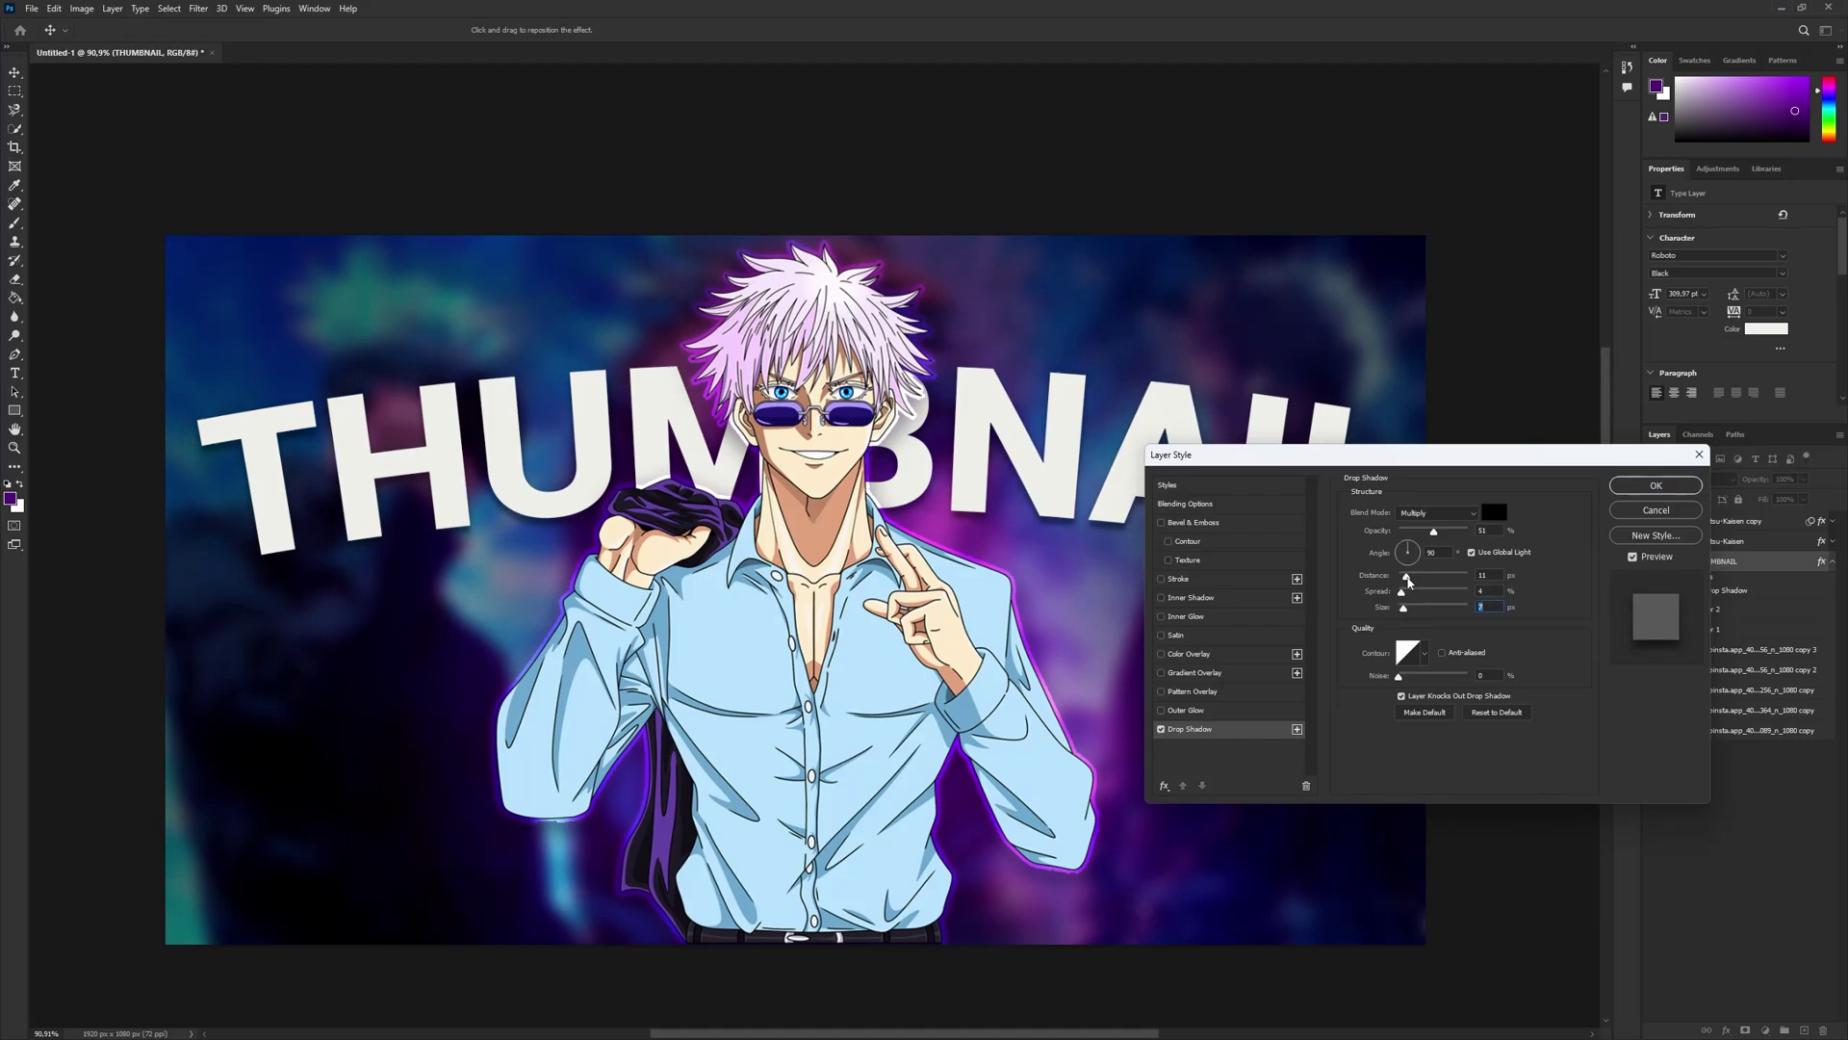
click(1426, 518)
click(1434, 523)
drag(1408, 576, 1409, 580)
- Add an outside Stroke to the THUMBNAIL text and set its colour to white
click(1175, 580)
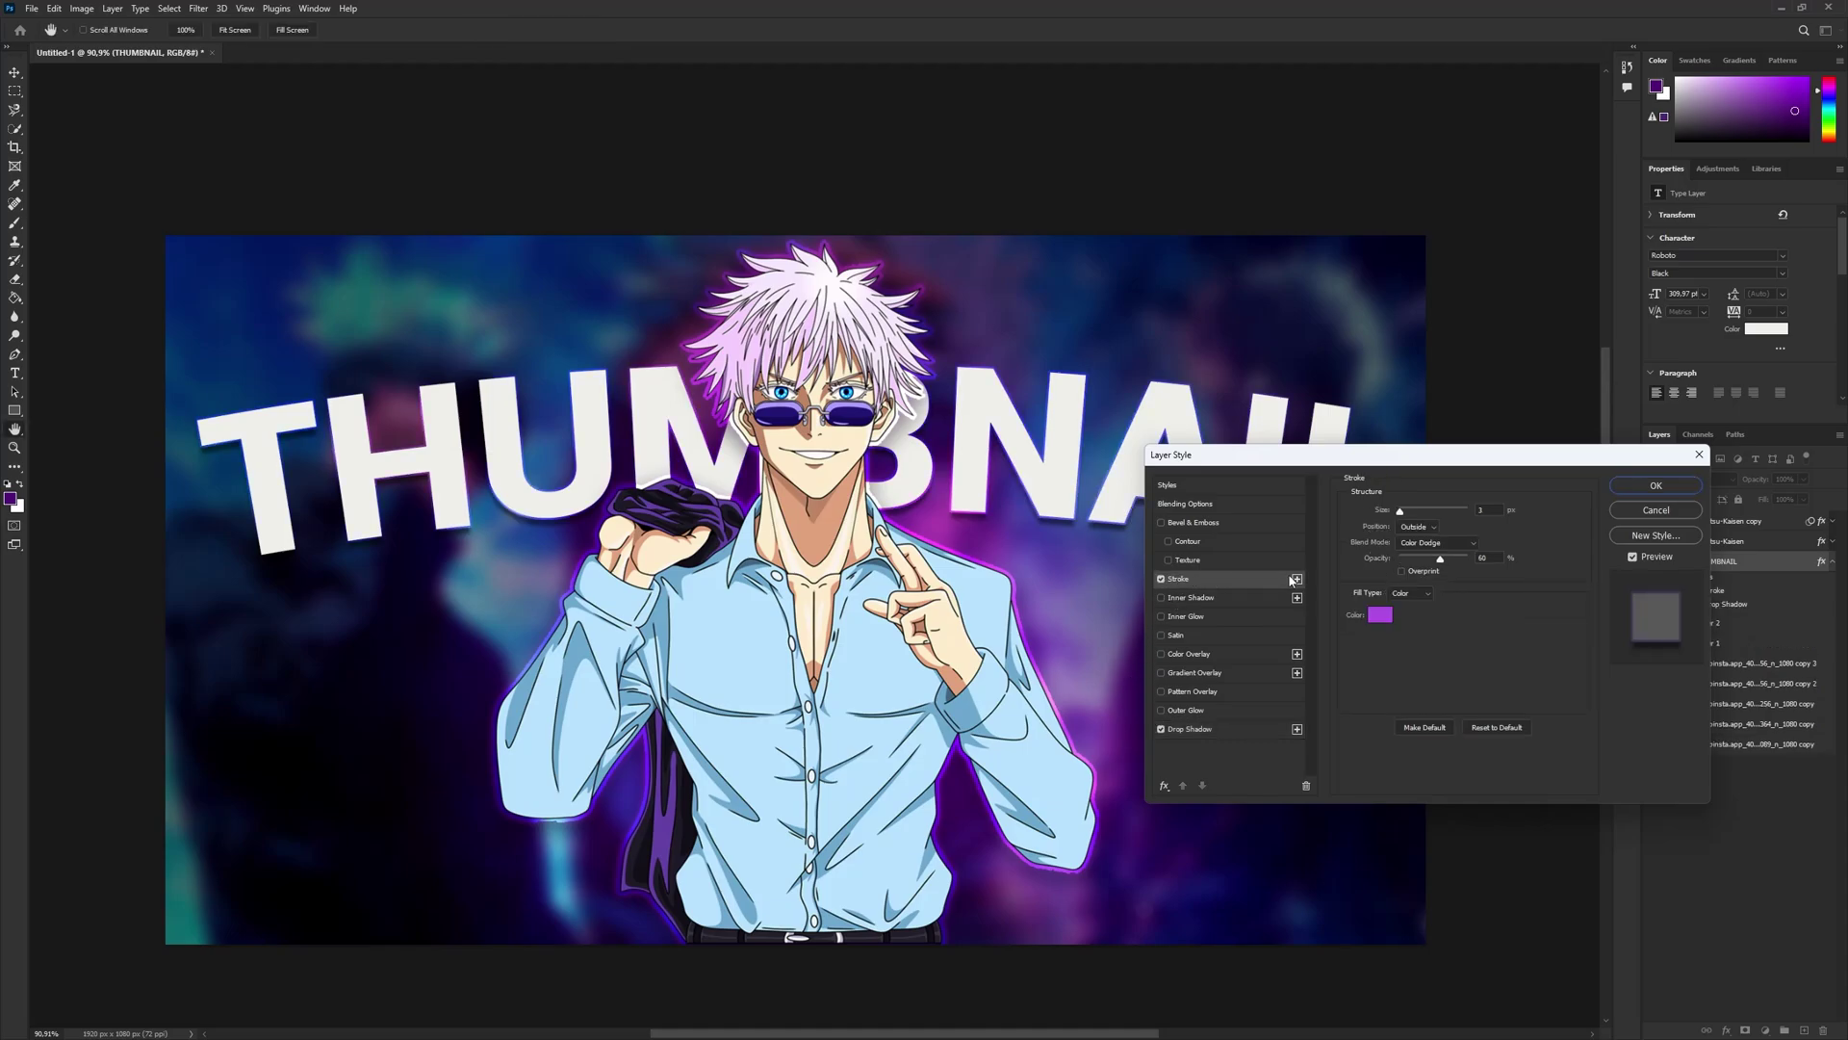
click(1380, 616)
click(1093, 652)
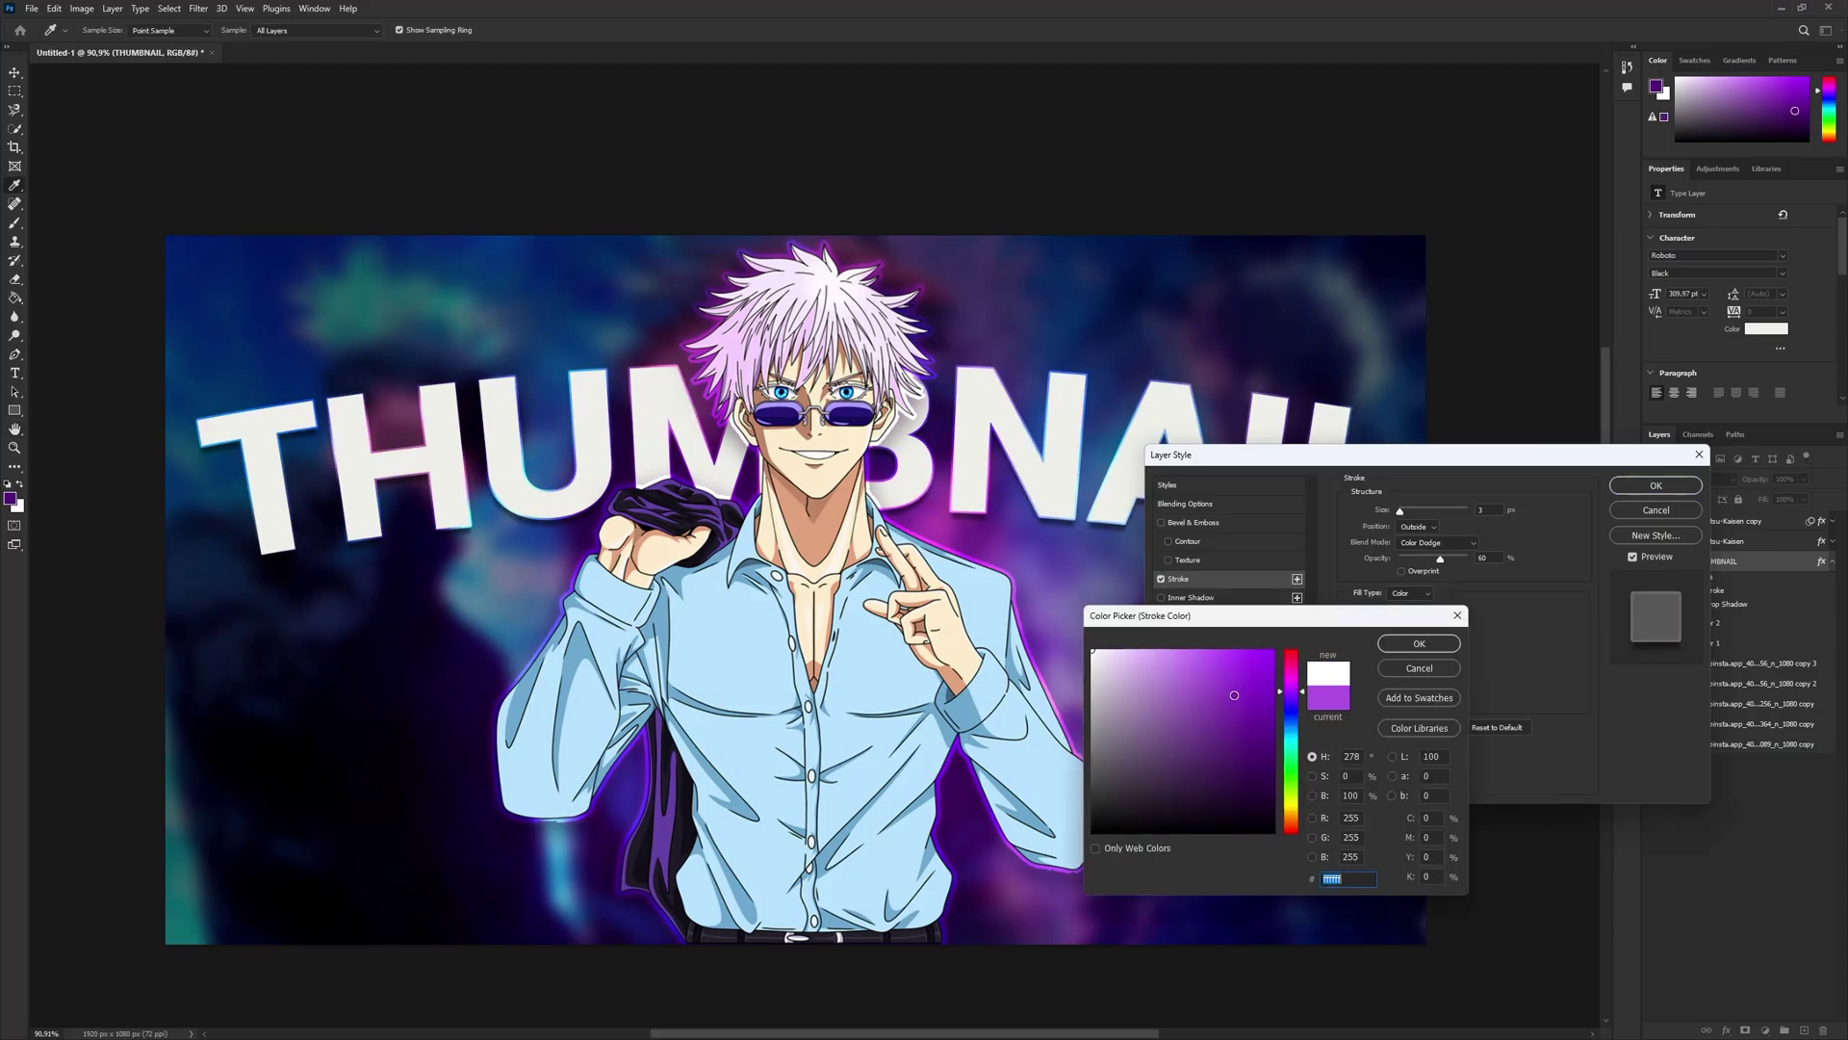
click(1229, 700)
click(1092, 650)
click(1417, 643)
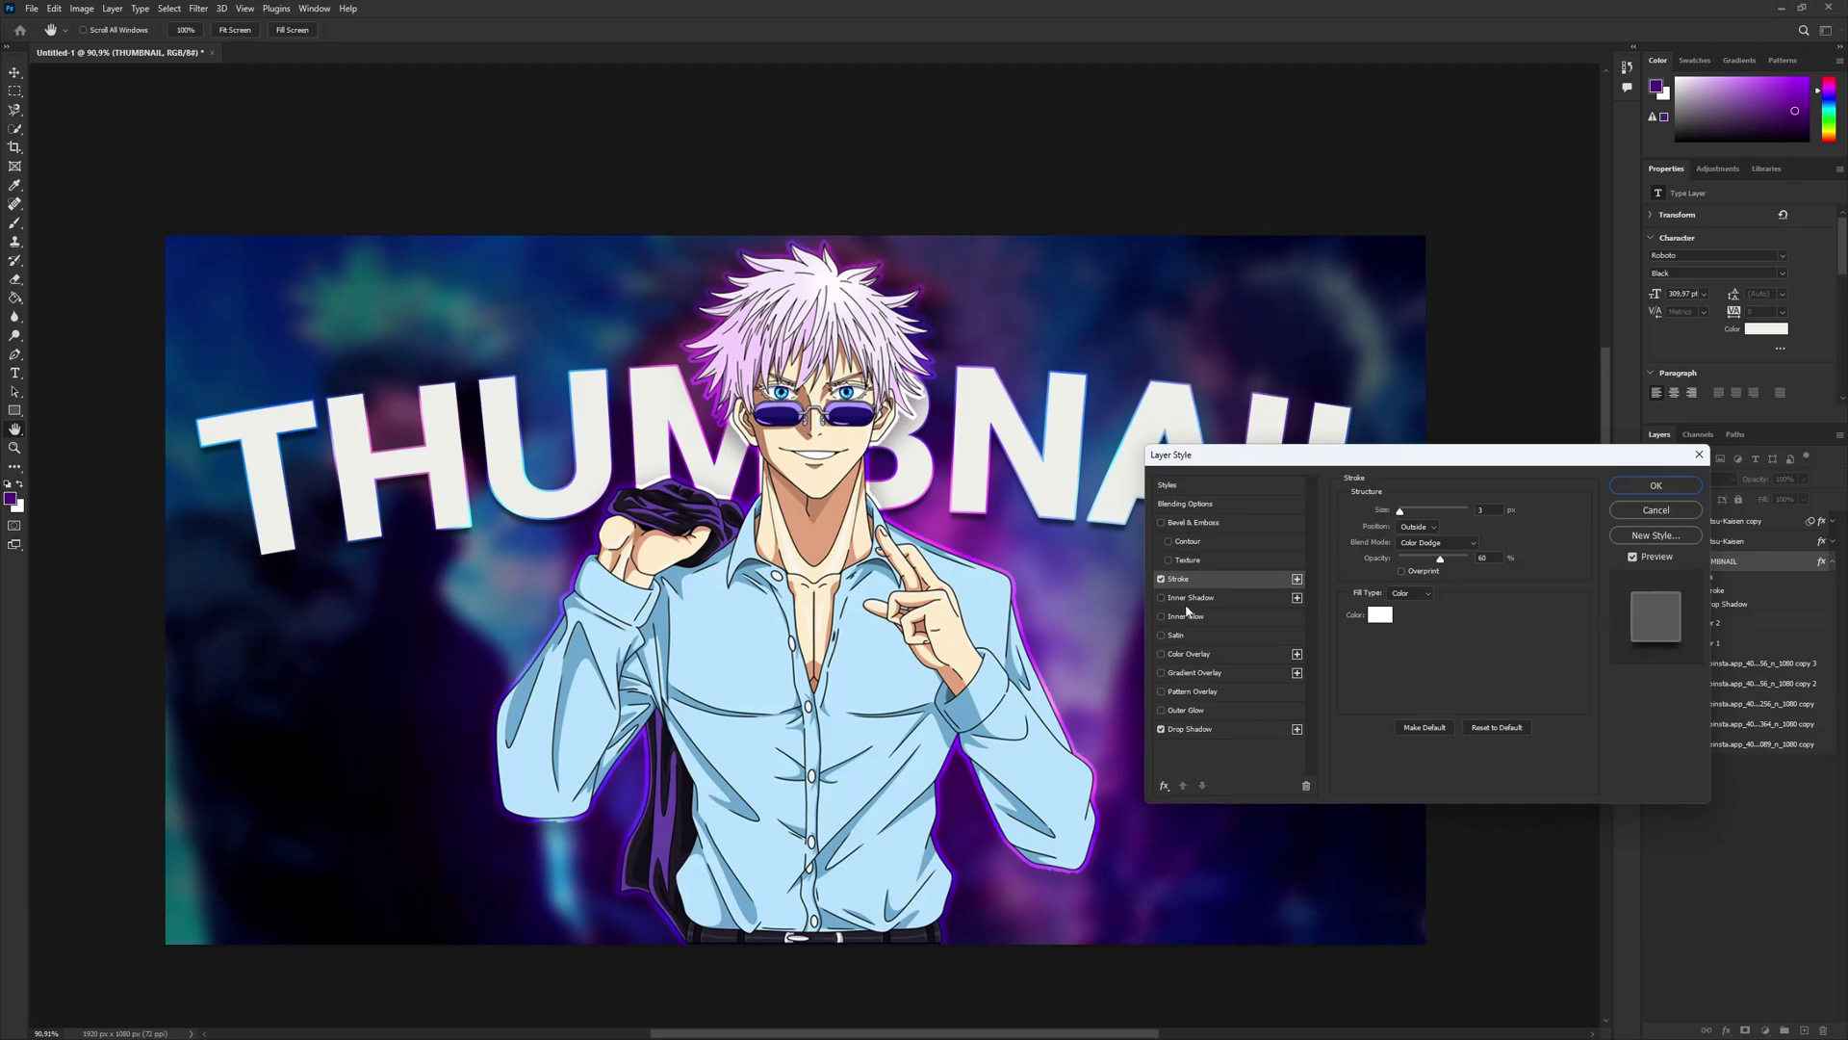
- Add a dark purple Outer Glow of about 18 px to the THUMBNAIL text and compare it off and on
click(1178, 710)
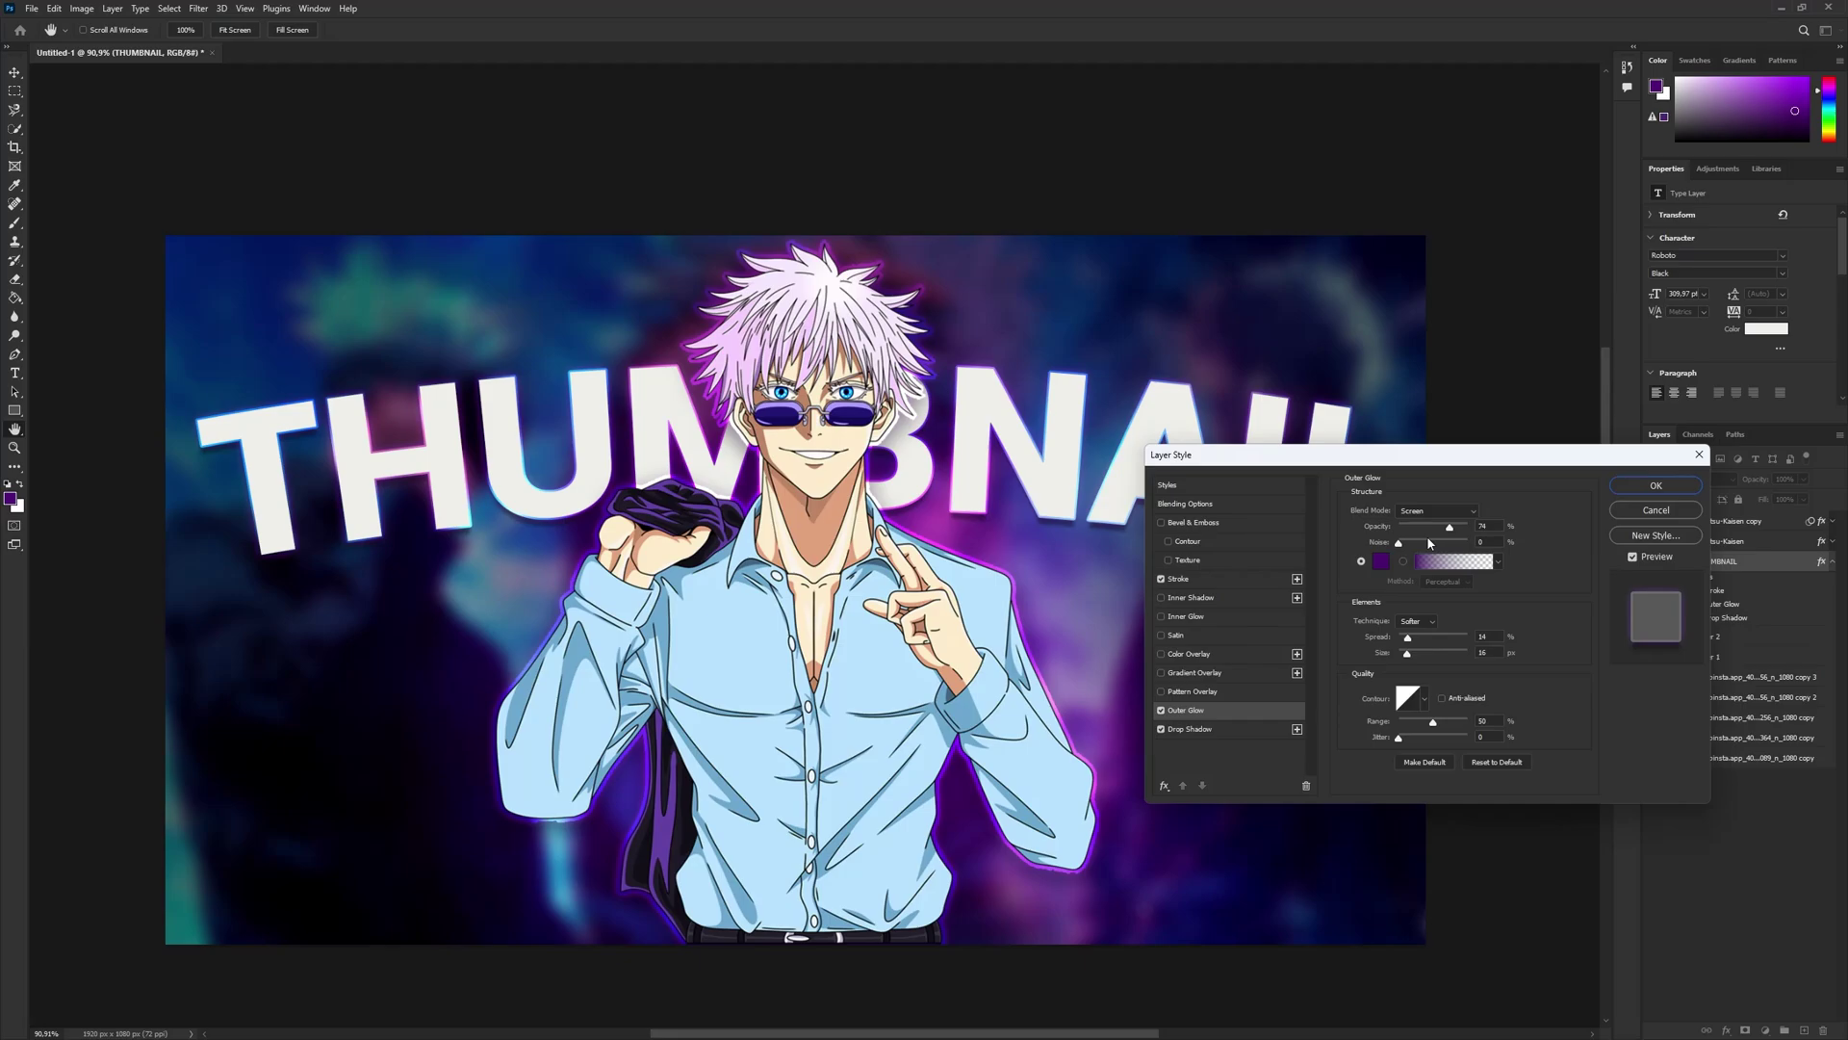
drag(1406, 658, 1409, 659)
click(1161, 710)
click(1161, 711)
- Add a purple-to-blue Gradient Overlay and a Linear Dodge (Add) Inner Glow of about 16 px to the THUMBNAIL text
click(1162, 674)
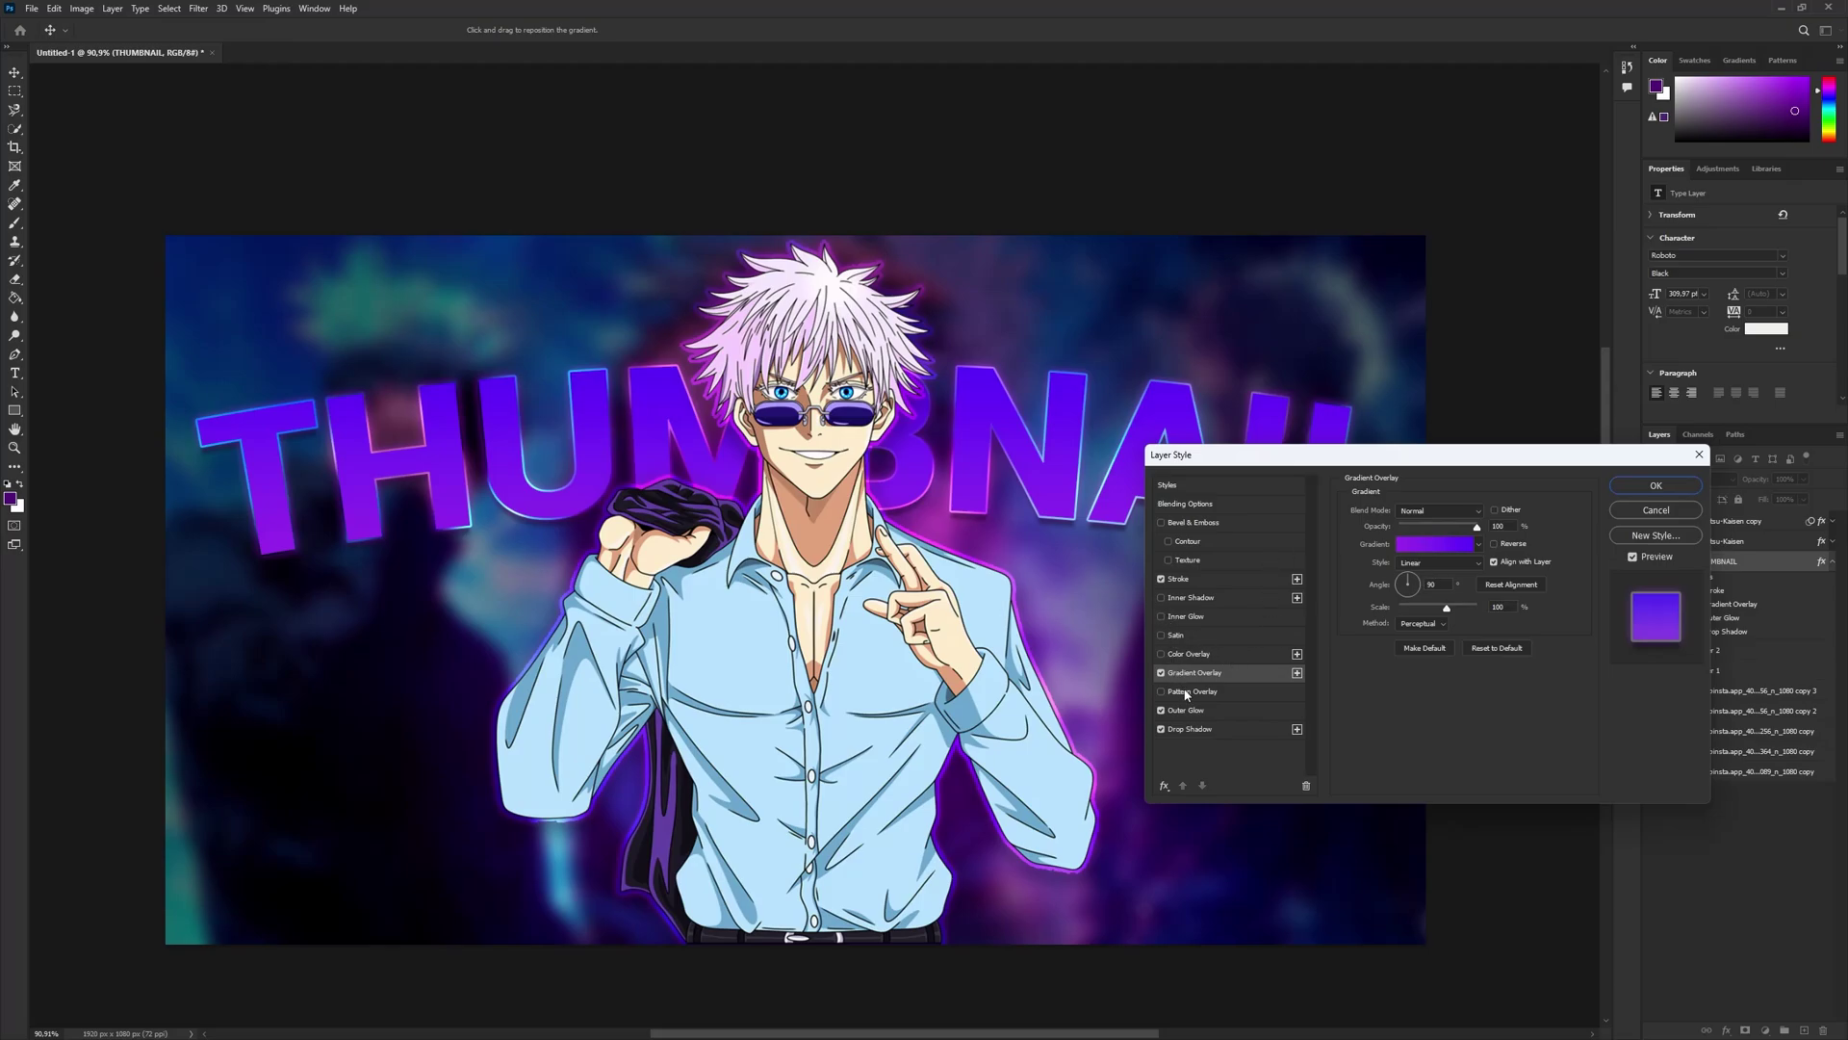
click(1202, 618)
click(1422, 509)
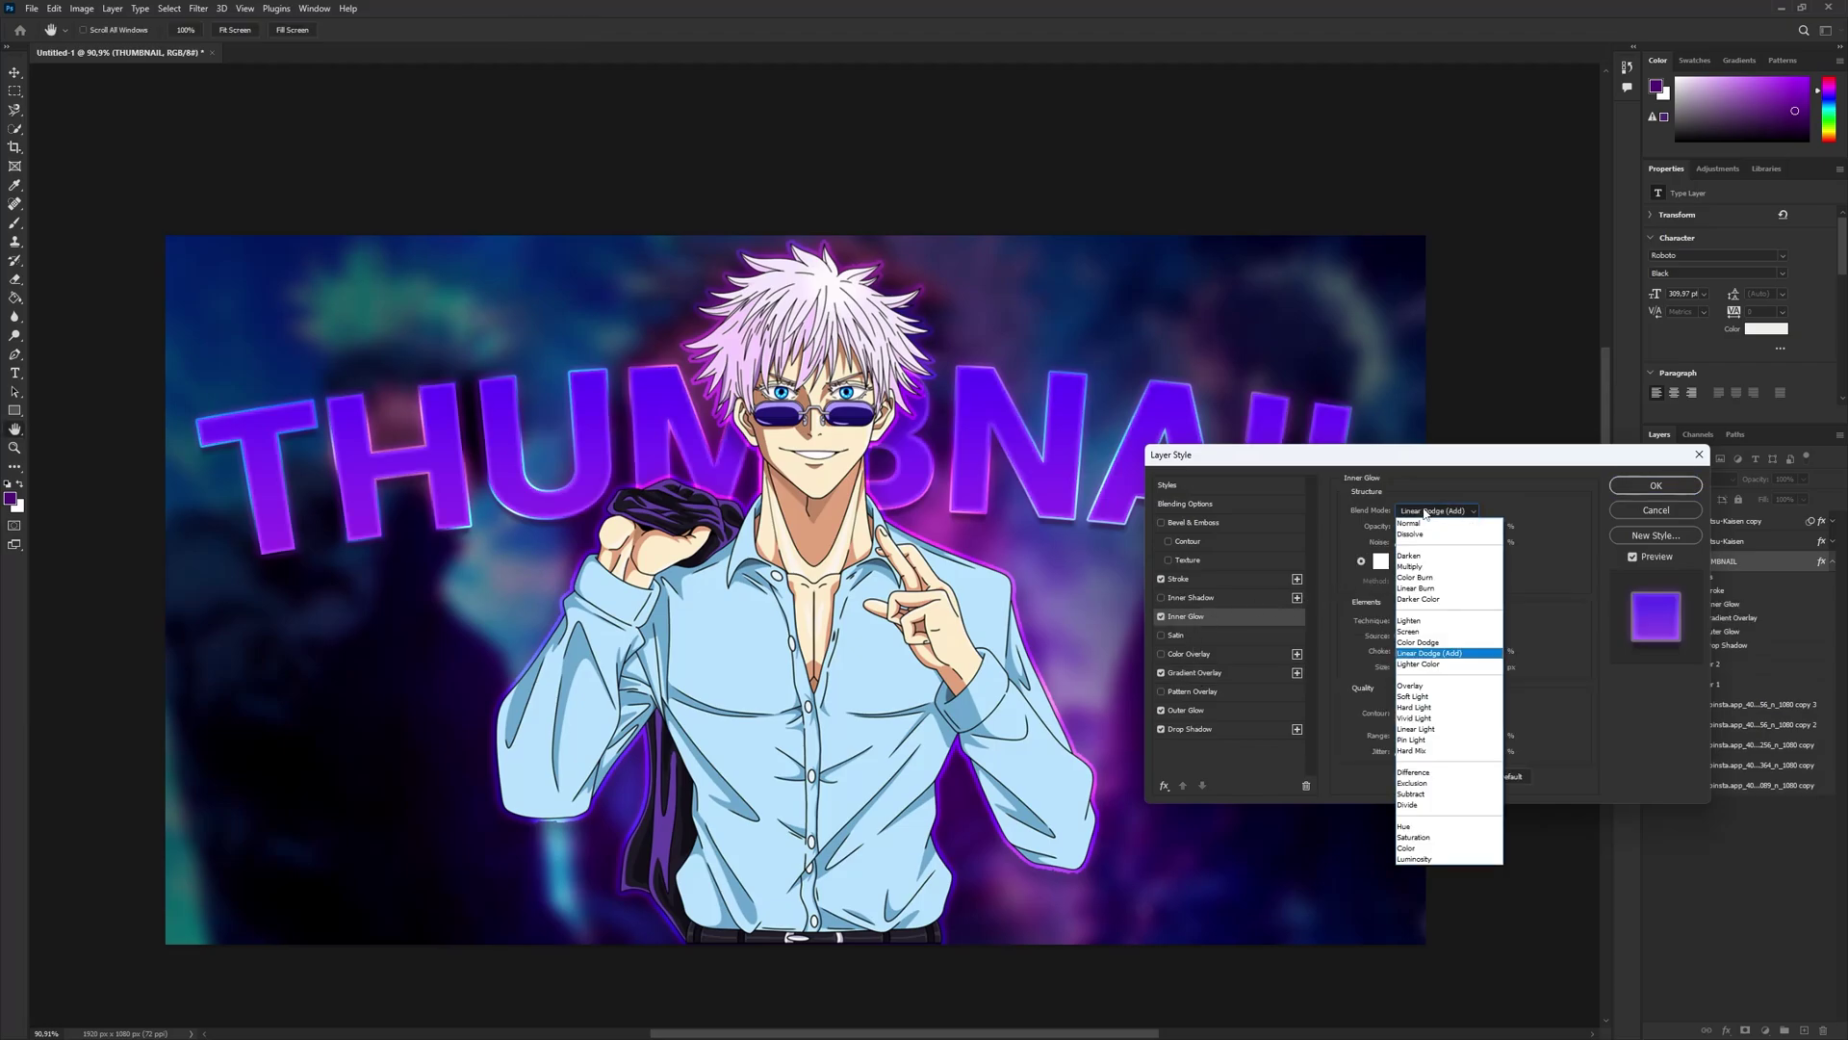
click(1435, 647)
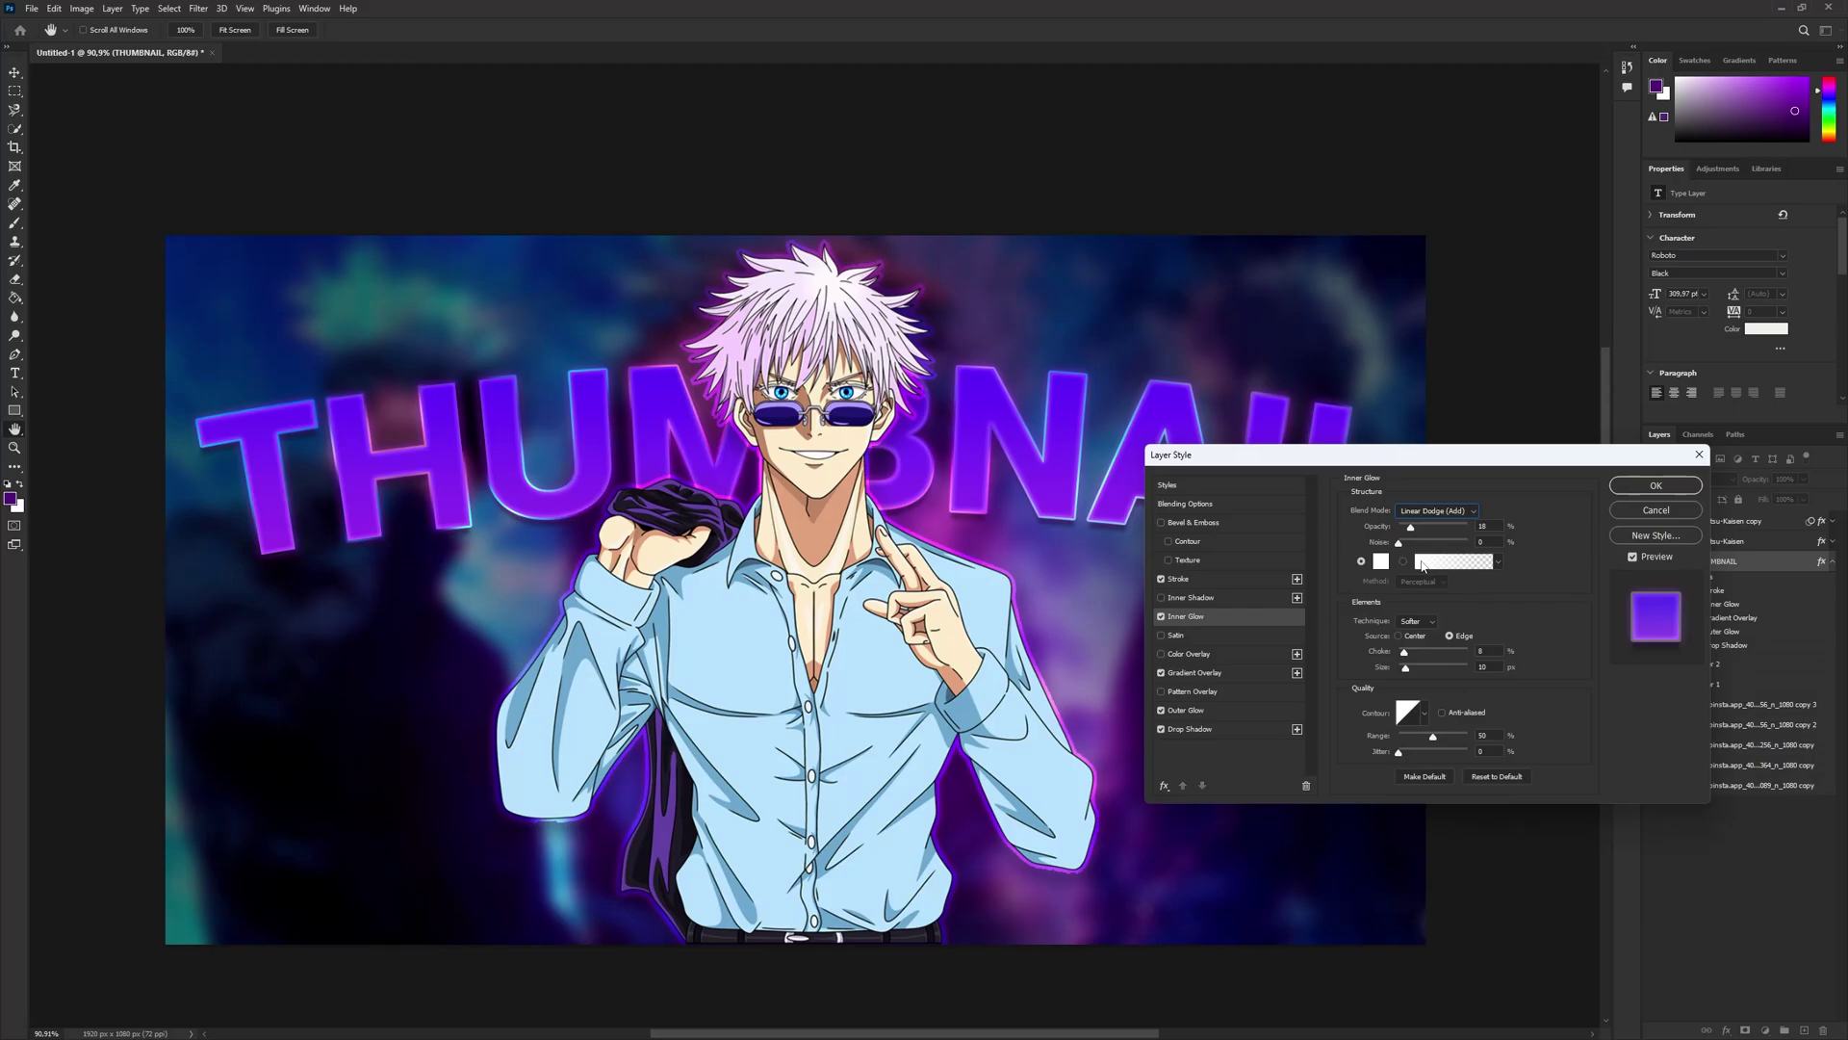
drag(1406, 674, 1409, 677)
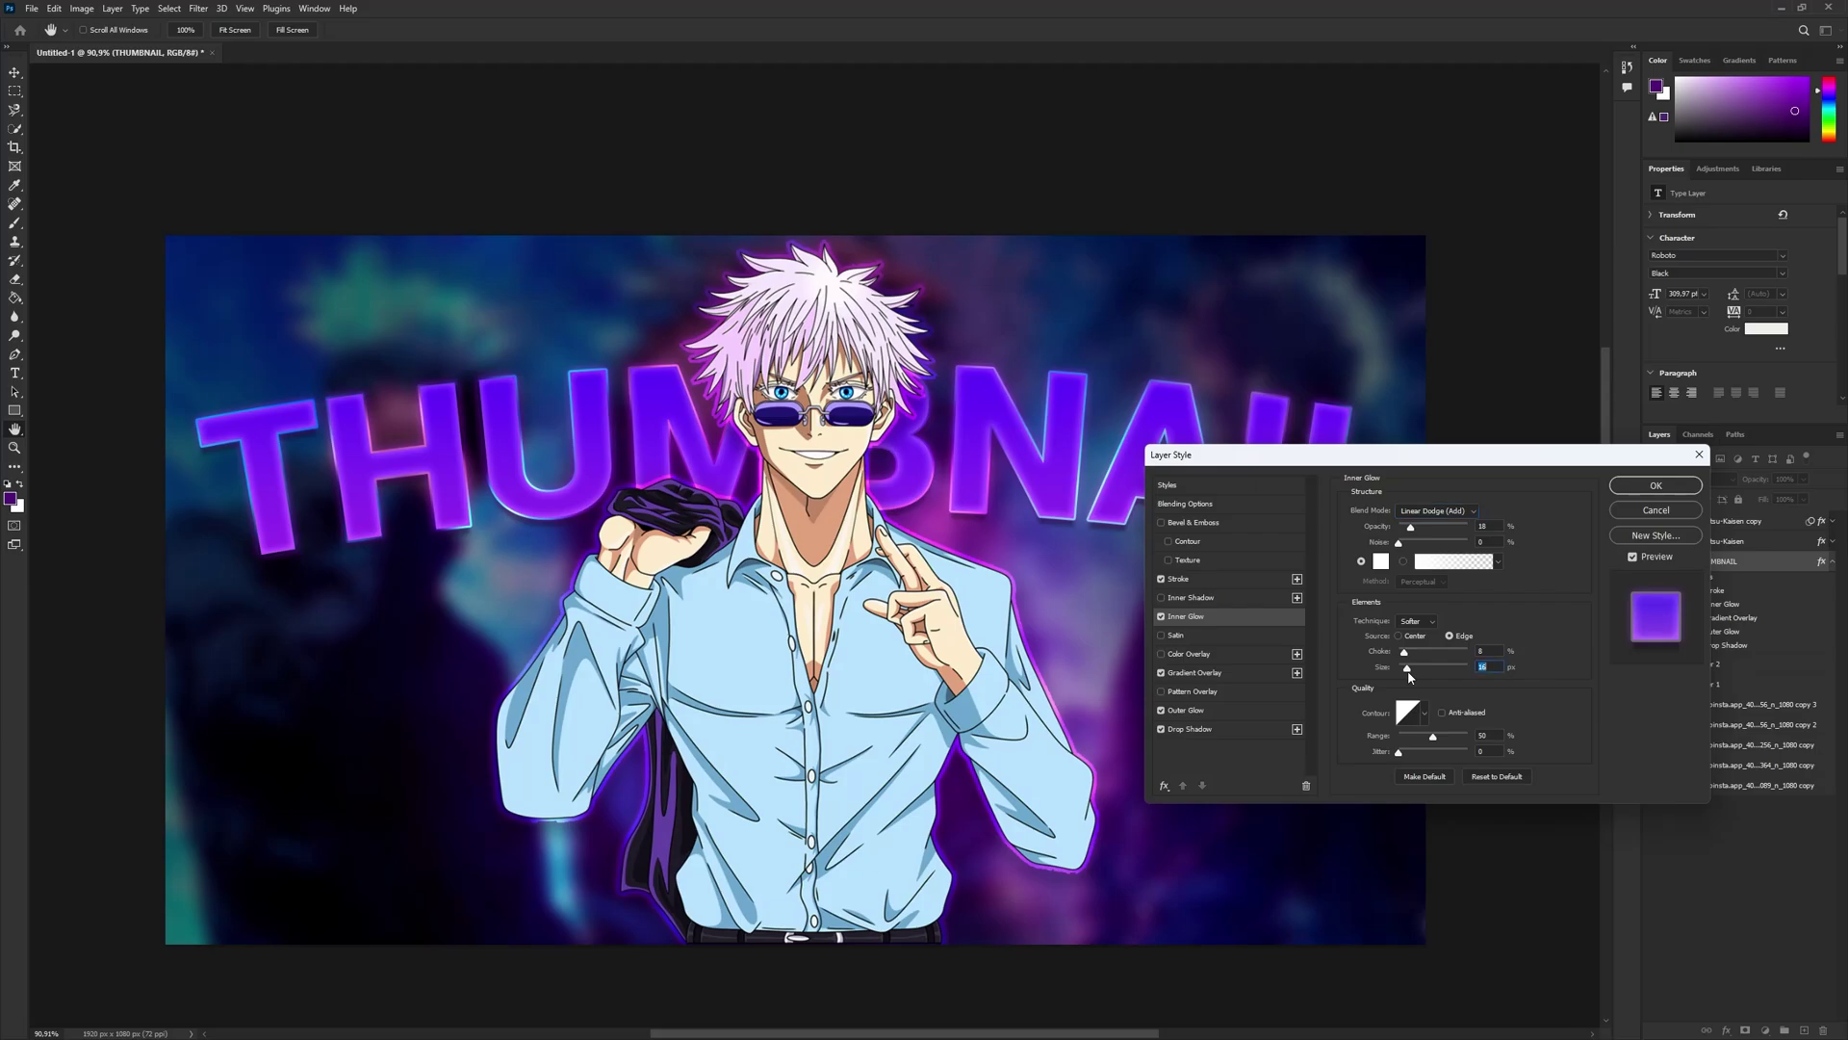
- Increase the THUMBNAIL text's Outer Glow size to about 27 px, keeping the dark purple glow colour
click(1172, 672)
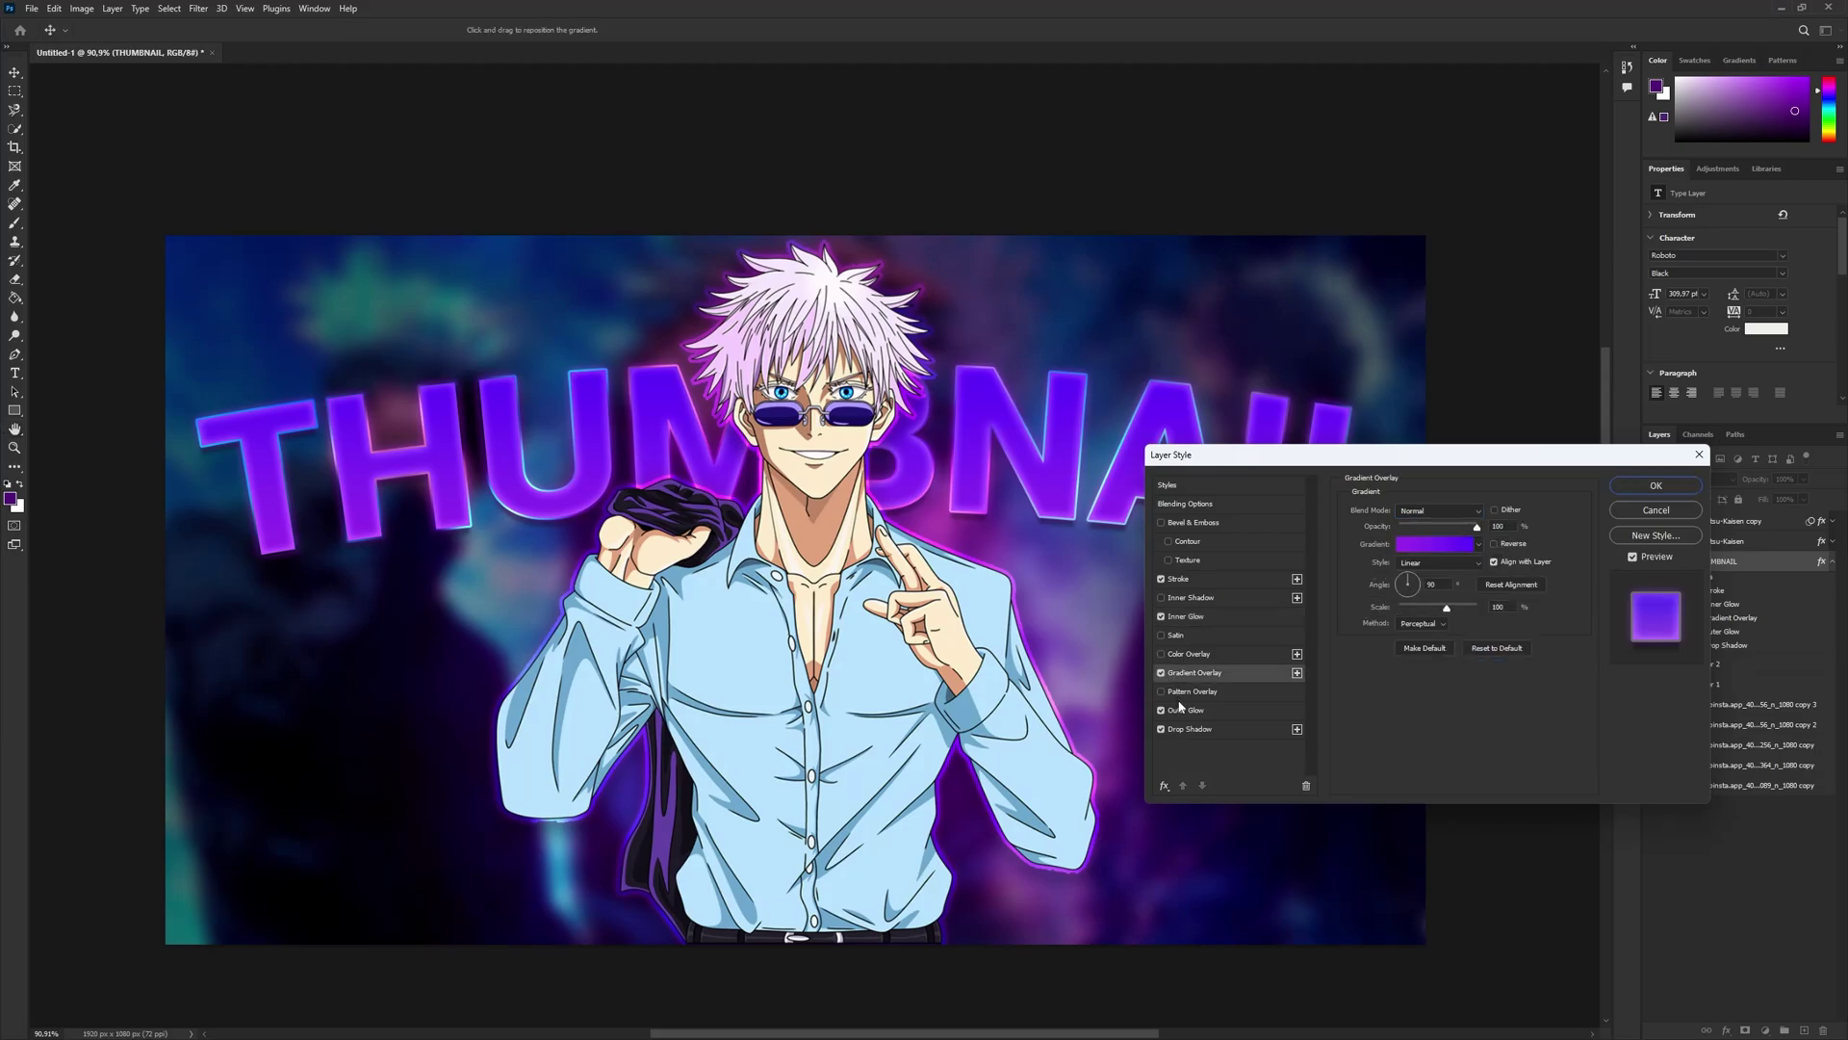
click(1186, 710)
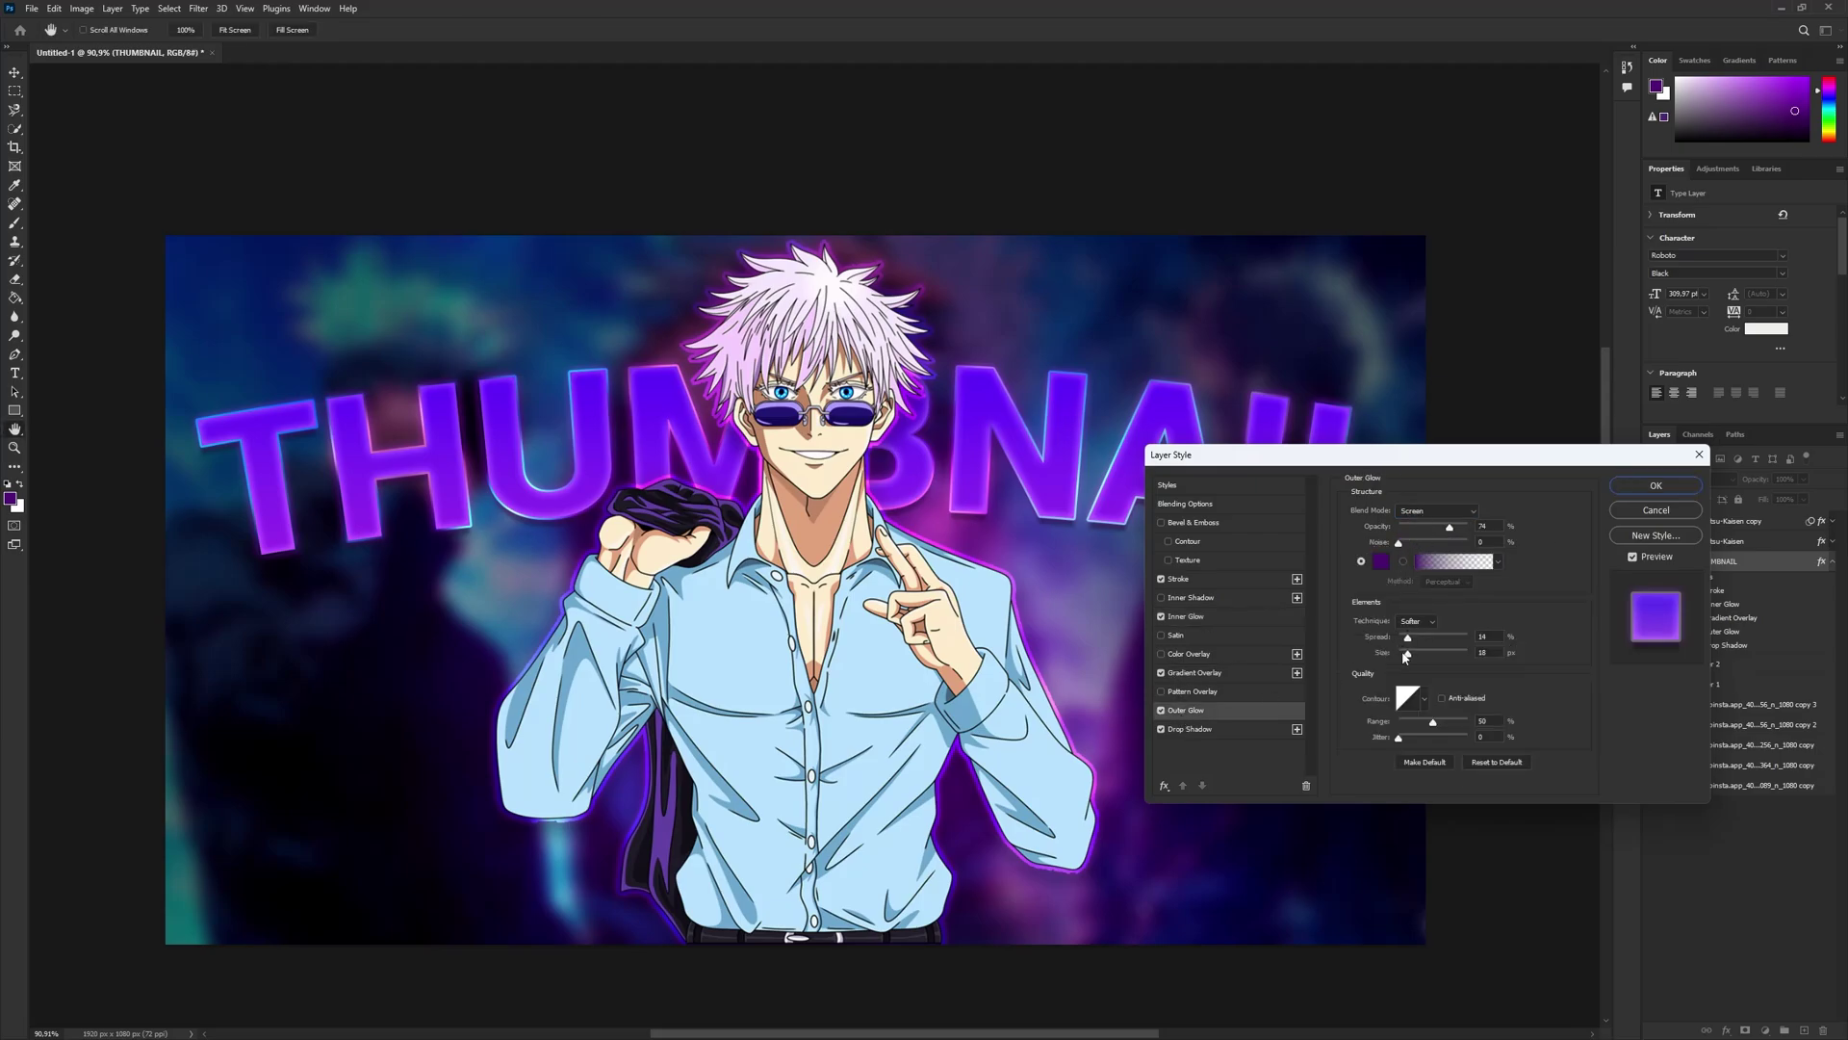
mouse_move(1405, 658)
mouse_down()
mouse_move(1389, 664)
mouse_move(1410, 669)
mouse_up()
click(1381, 562)
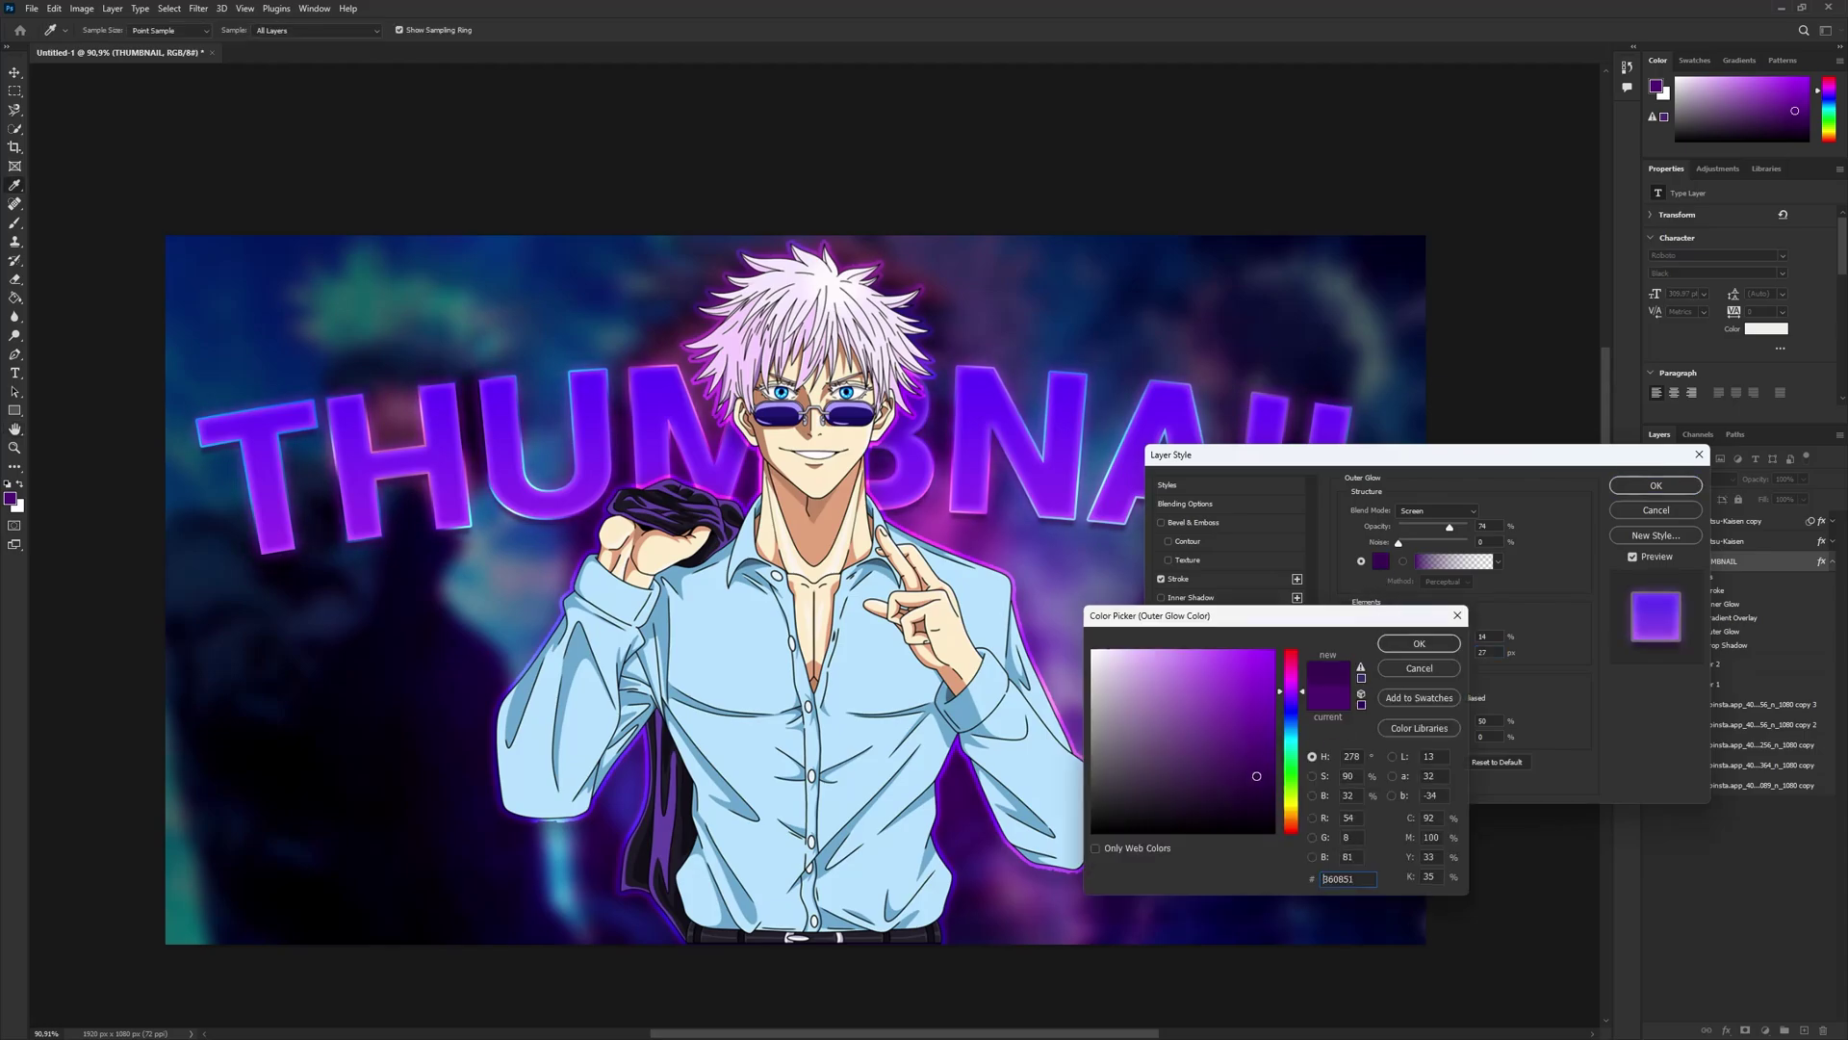
click(1436, 645)
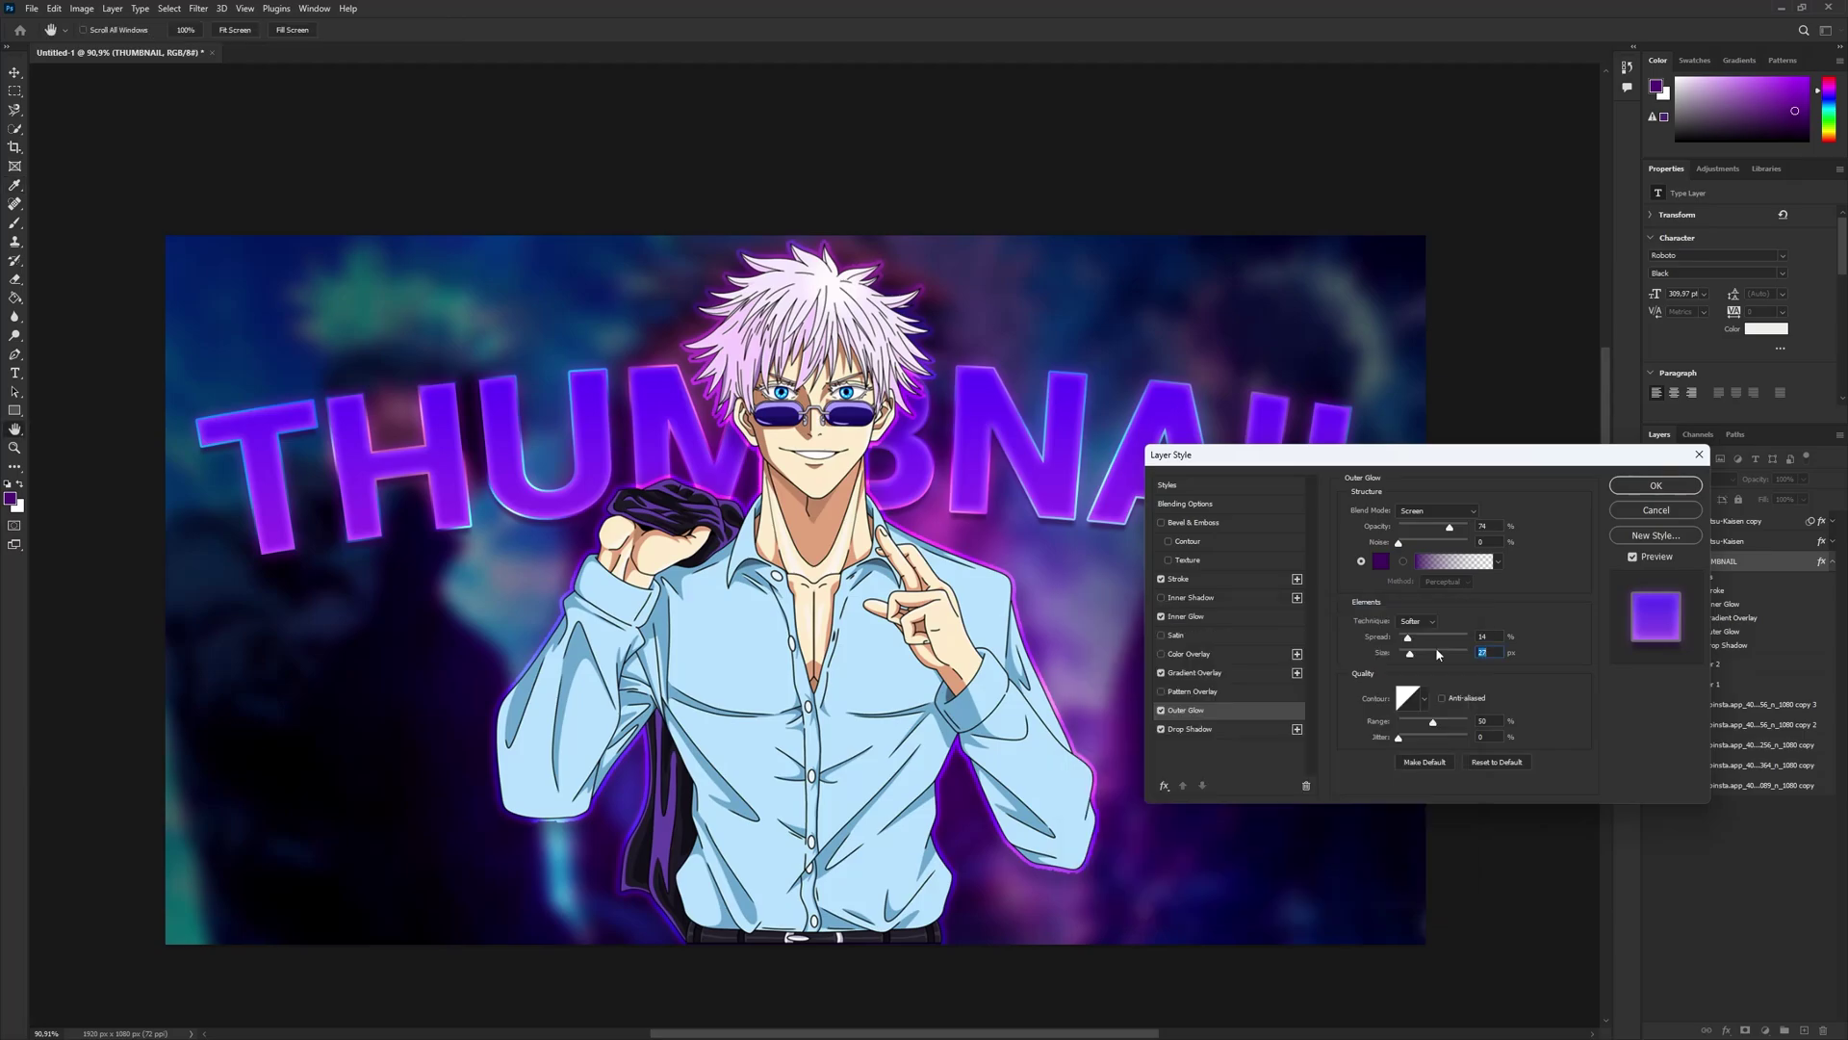
- Try a thicker stroke and the Normal blend mode on the THUMBNAIL text, restoring 3 px and Color Dodge
click(1180, 579)
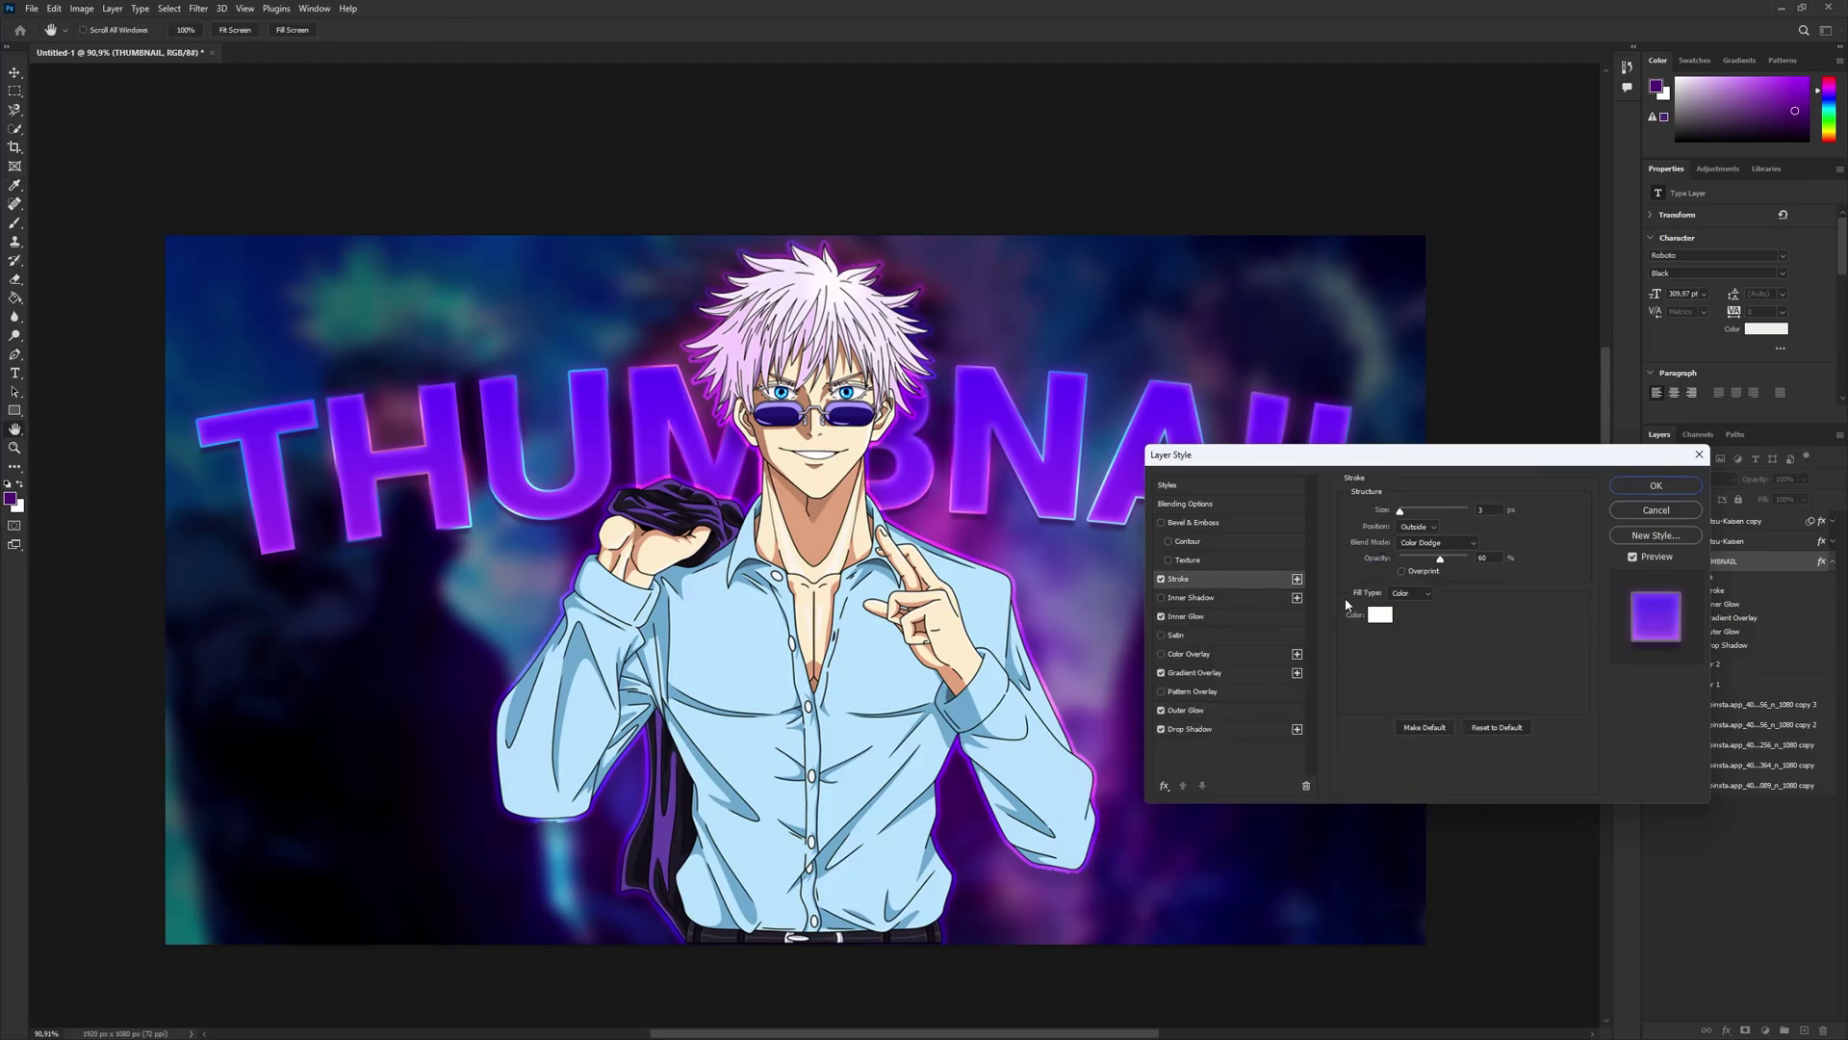
drag(1400, 510, 1407, 515)
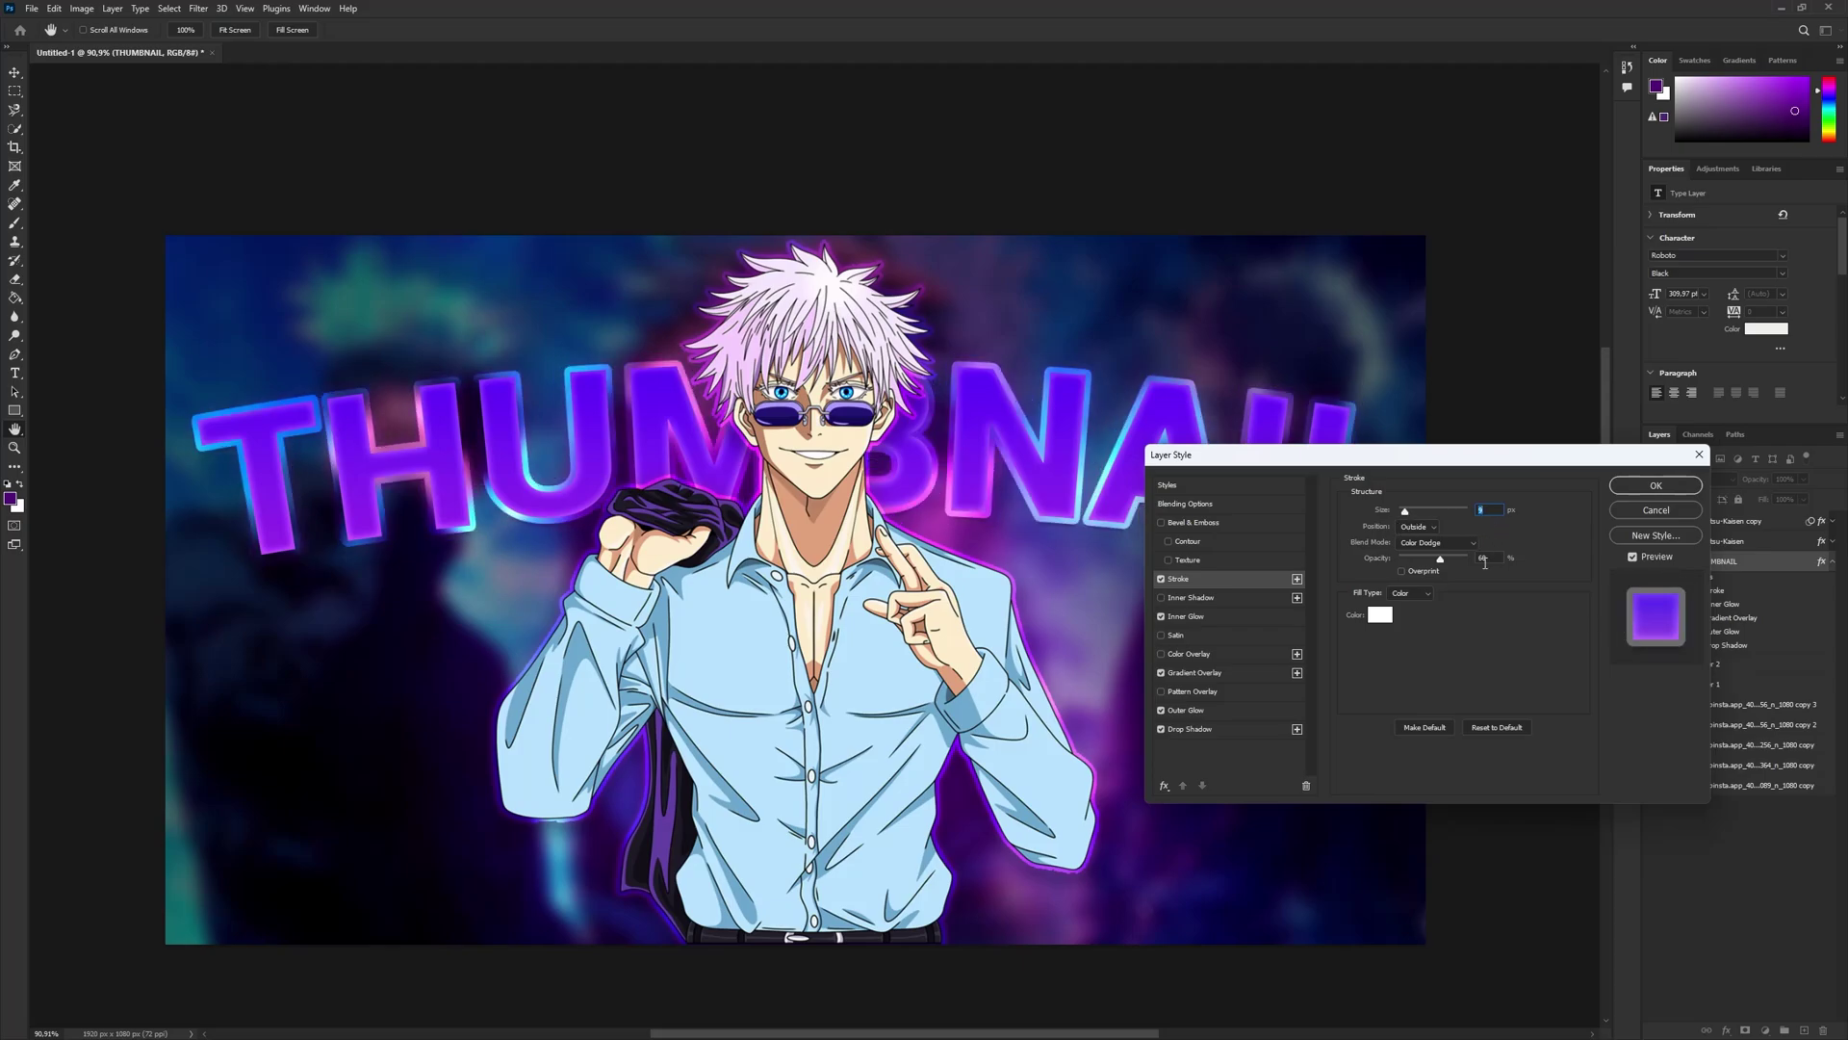
text(5)
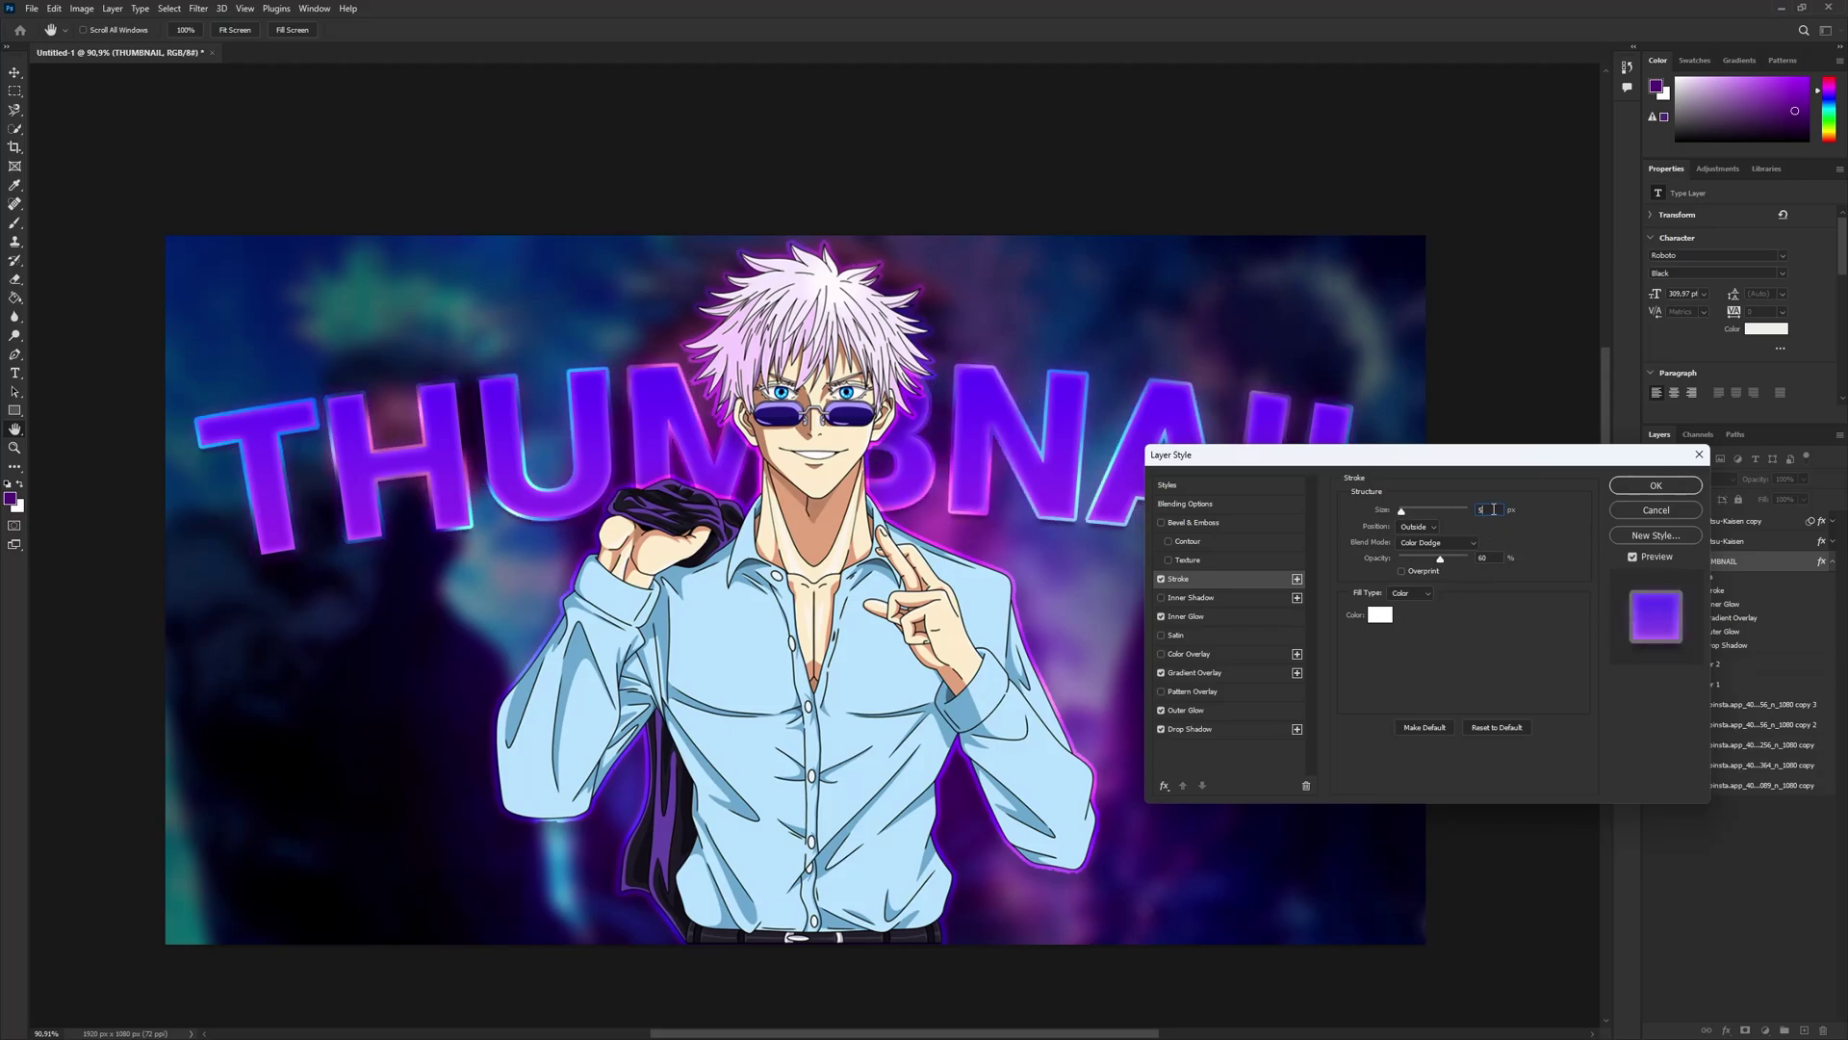
key(Down)
key(Down)
click(1432, 542)
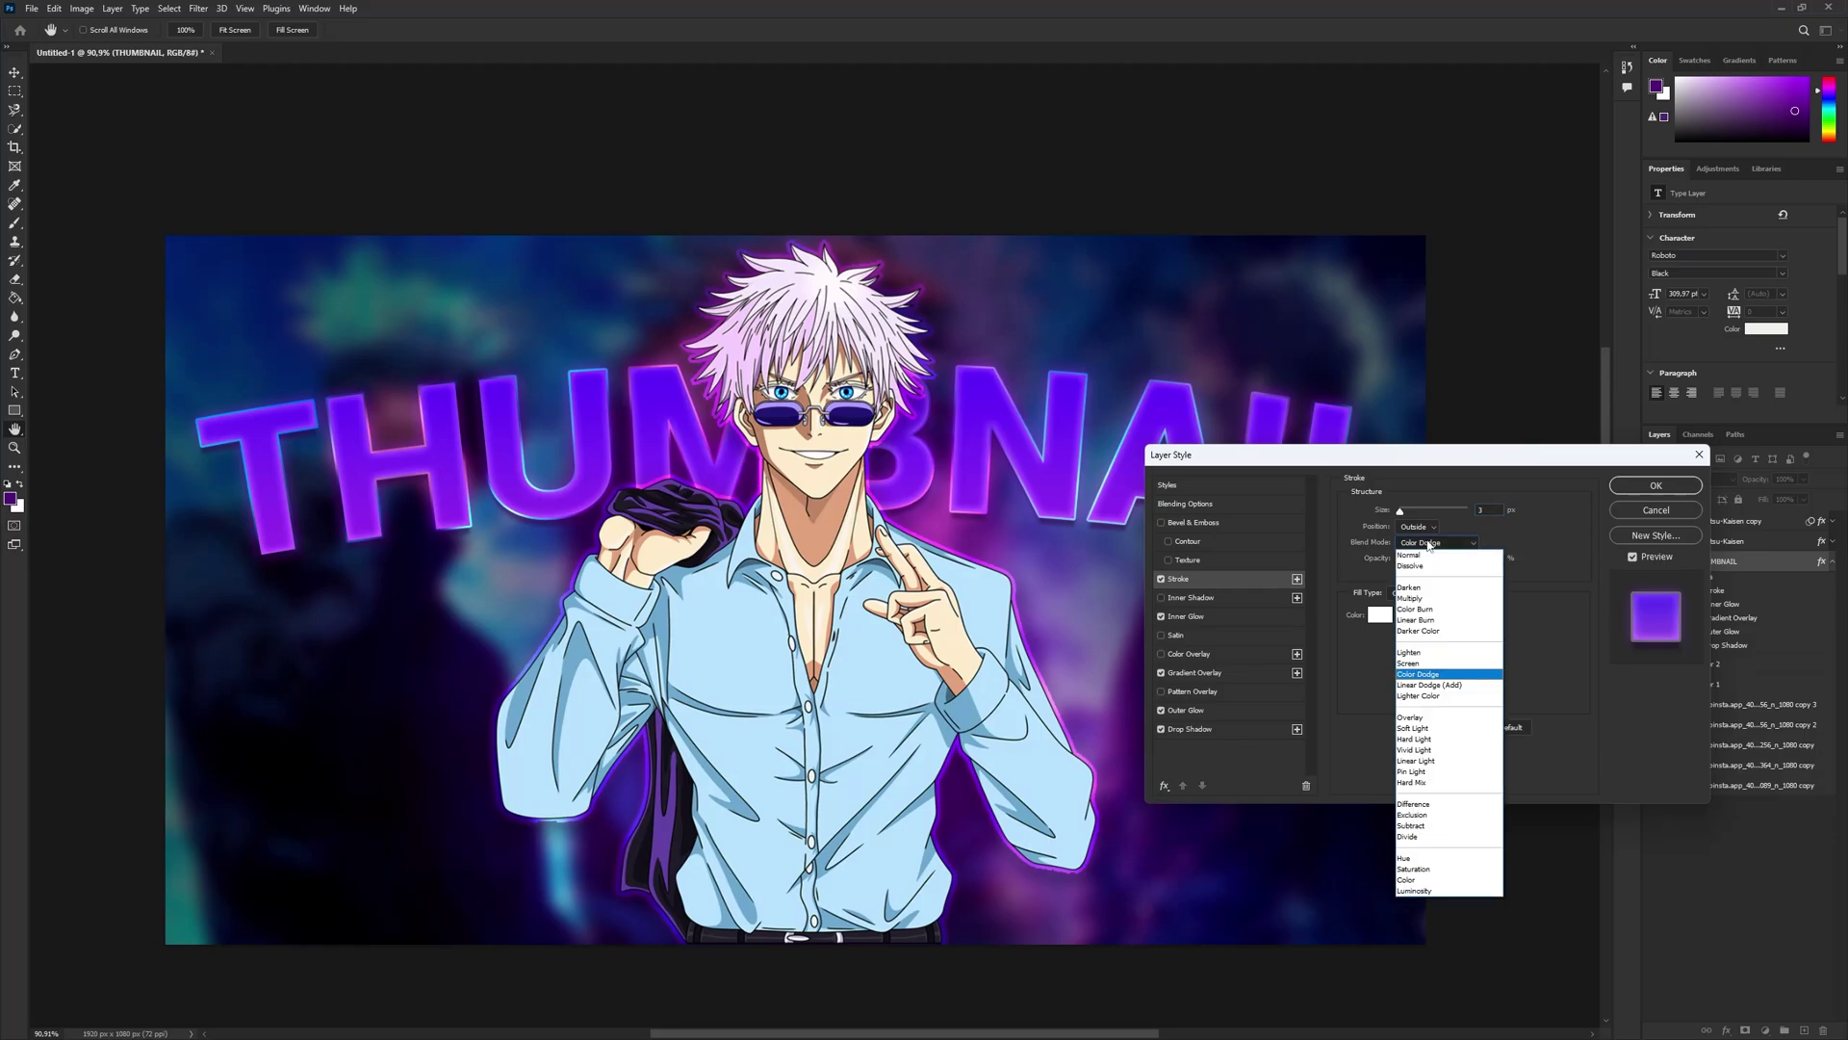
click(1425, 548)
click(1424, 548)
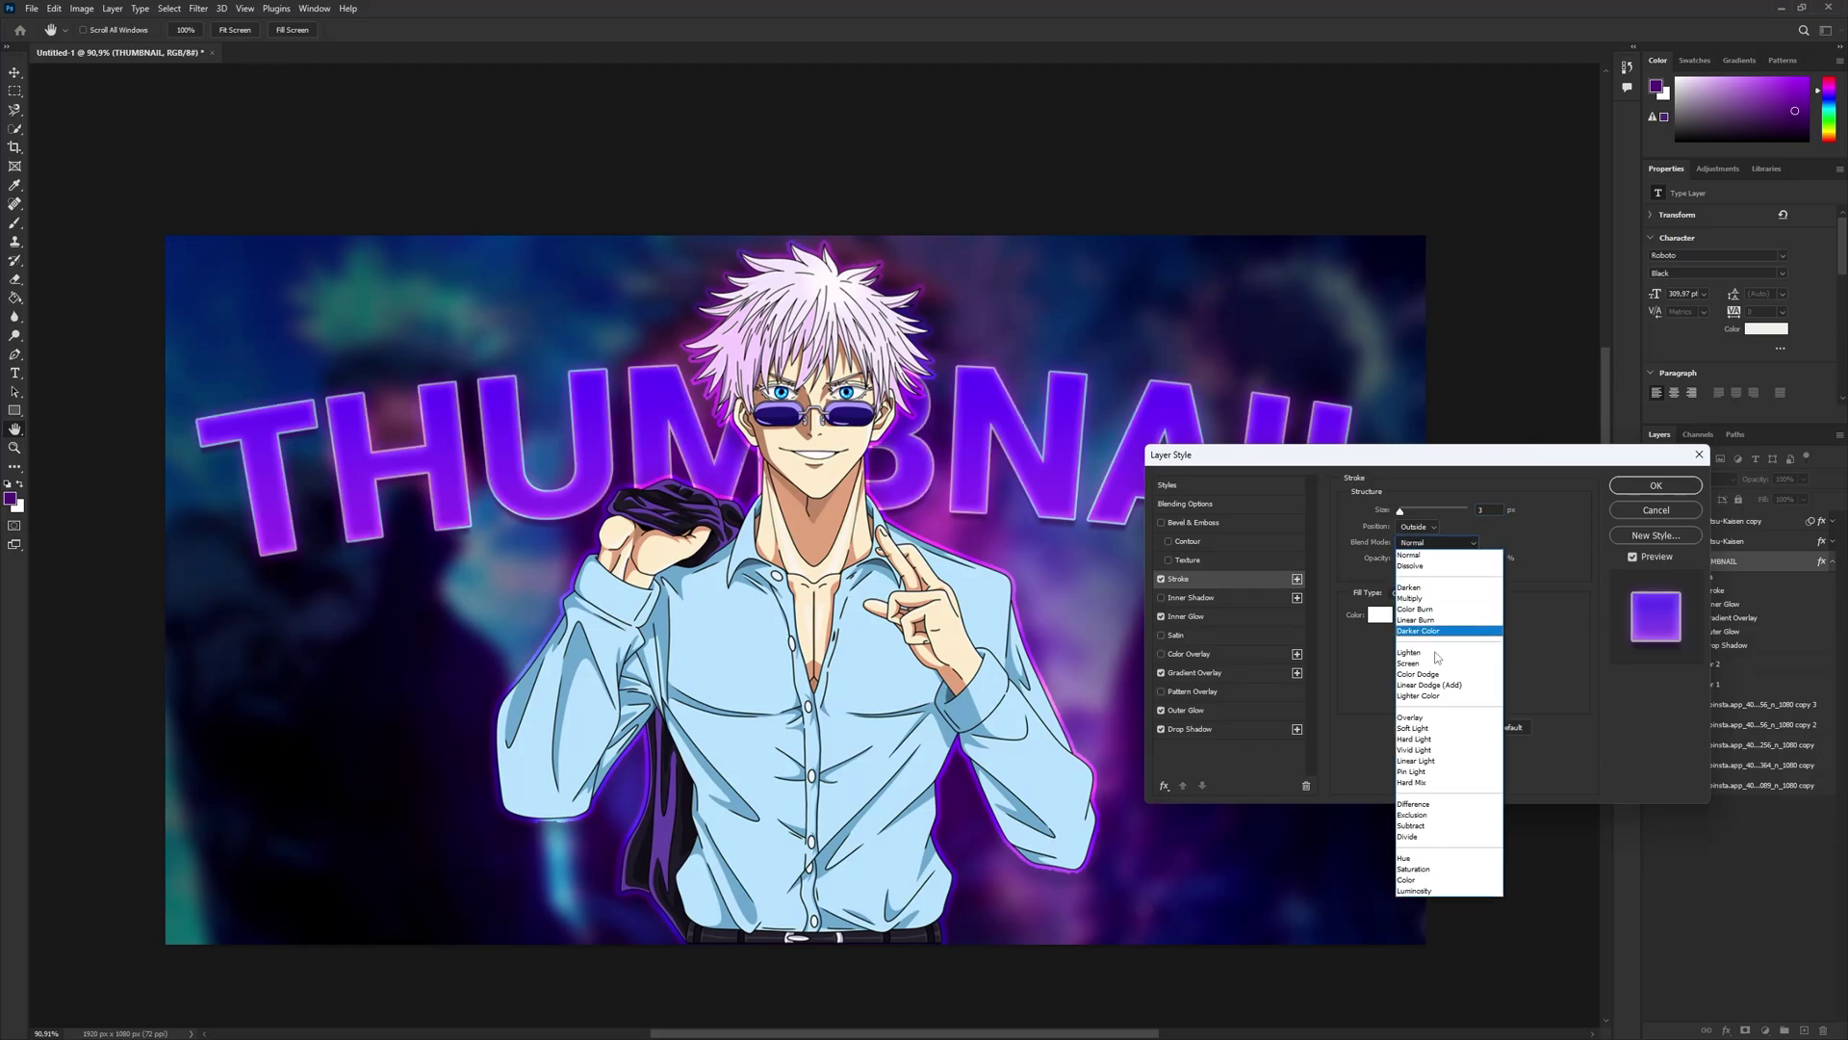
click(1439, 678)
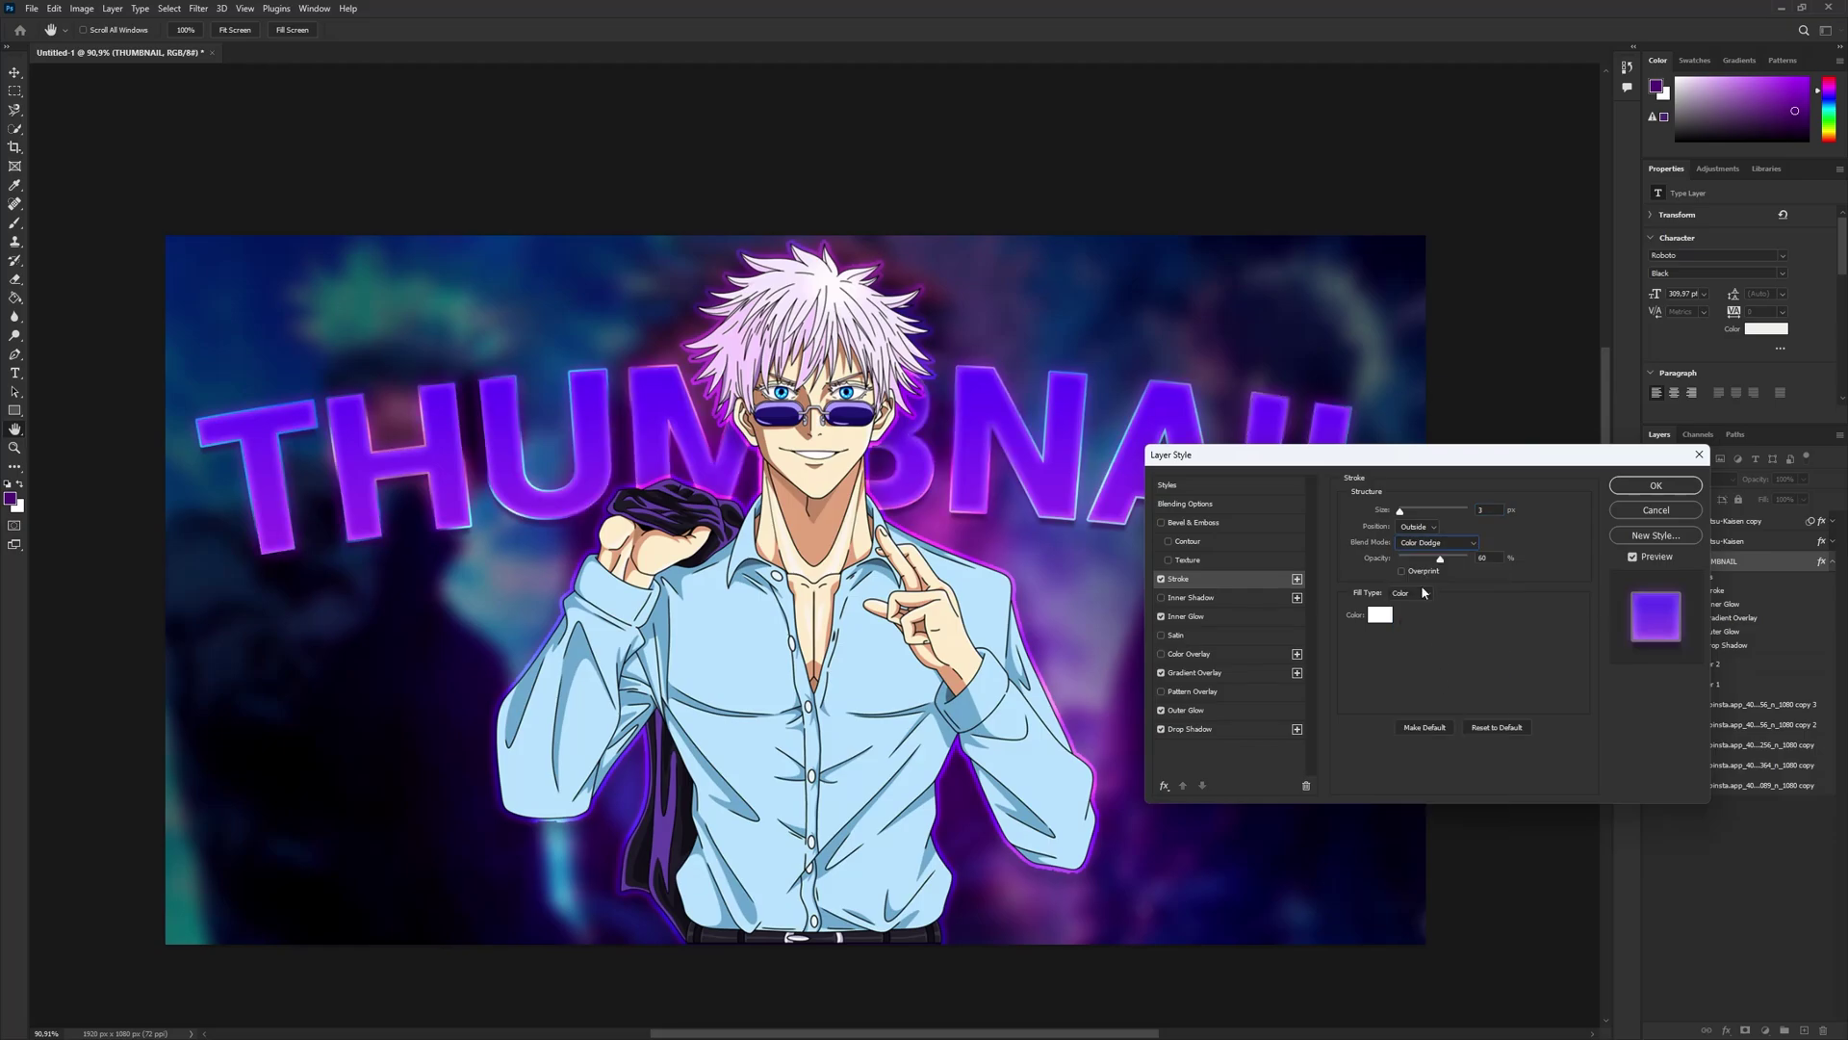
- Try a 29 px stroke with the Screen and Linear Dodge (Add) blend modes, returning to Color Dodge
mouse_move(1400, 511)
mouse_down()
mouse_move(1439, 513)
mouse_move(1412, 525)
mouse_up()
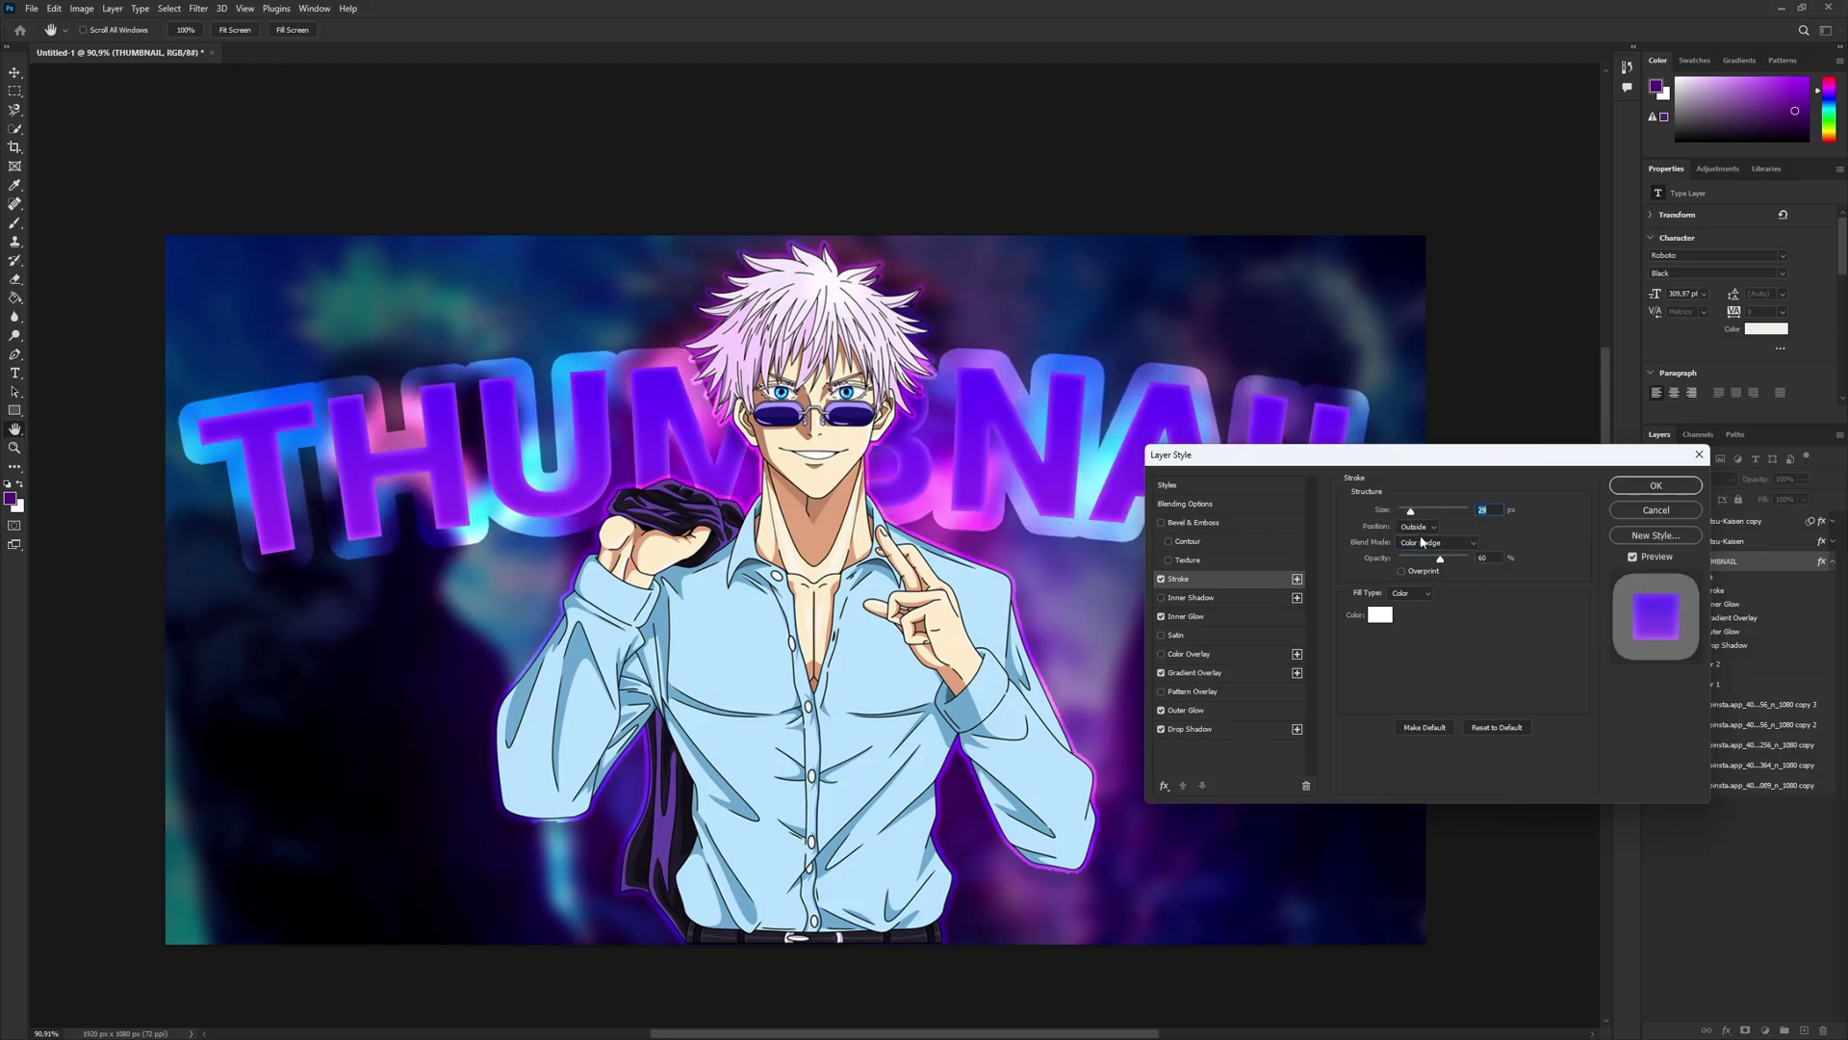
click(1421, 541)
click(1433, 671)
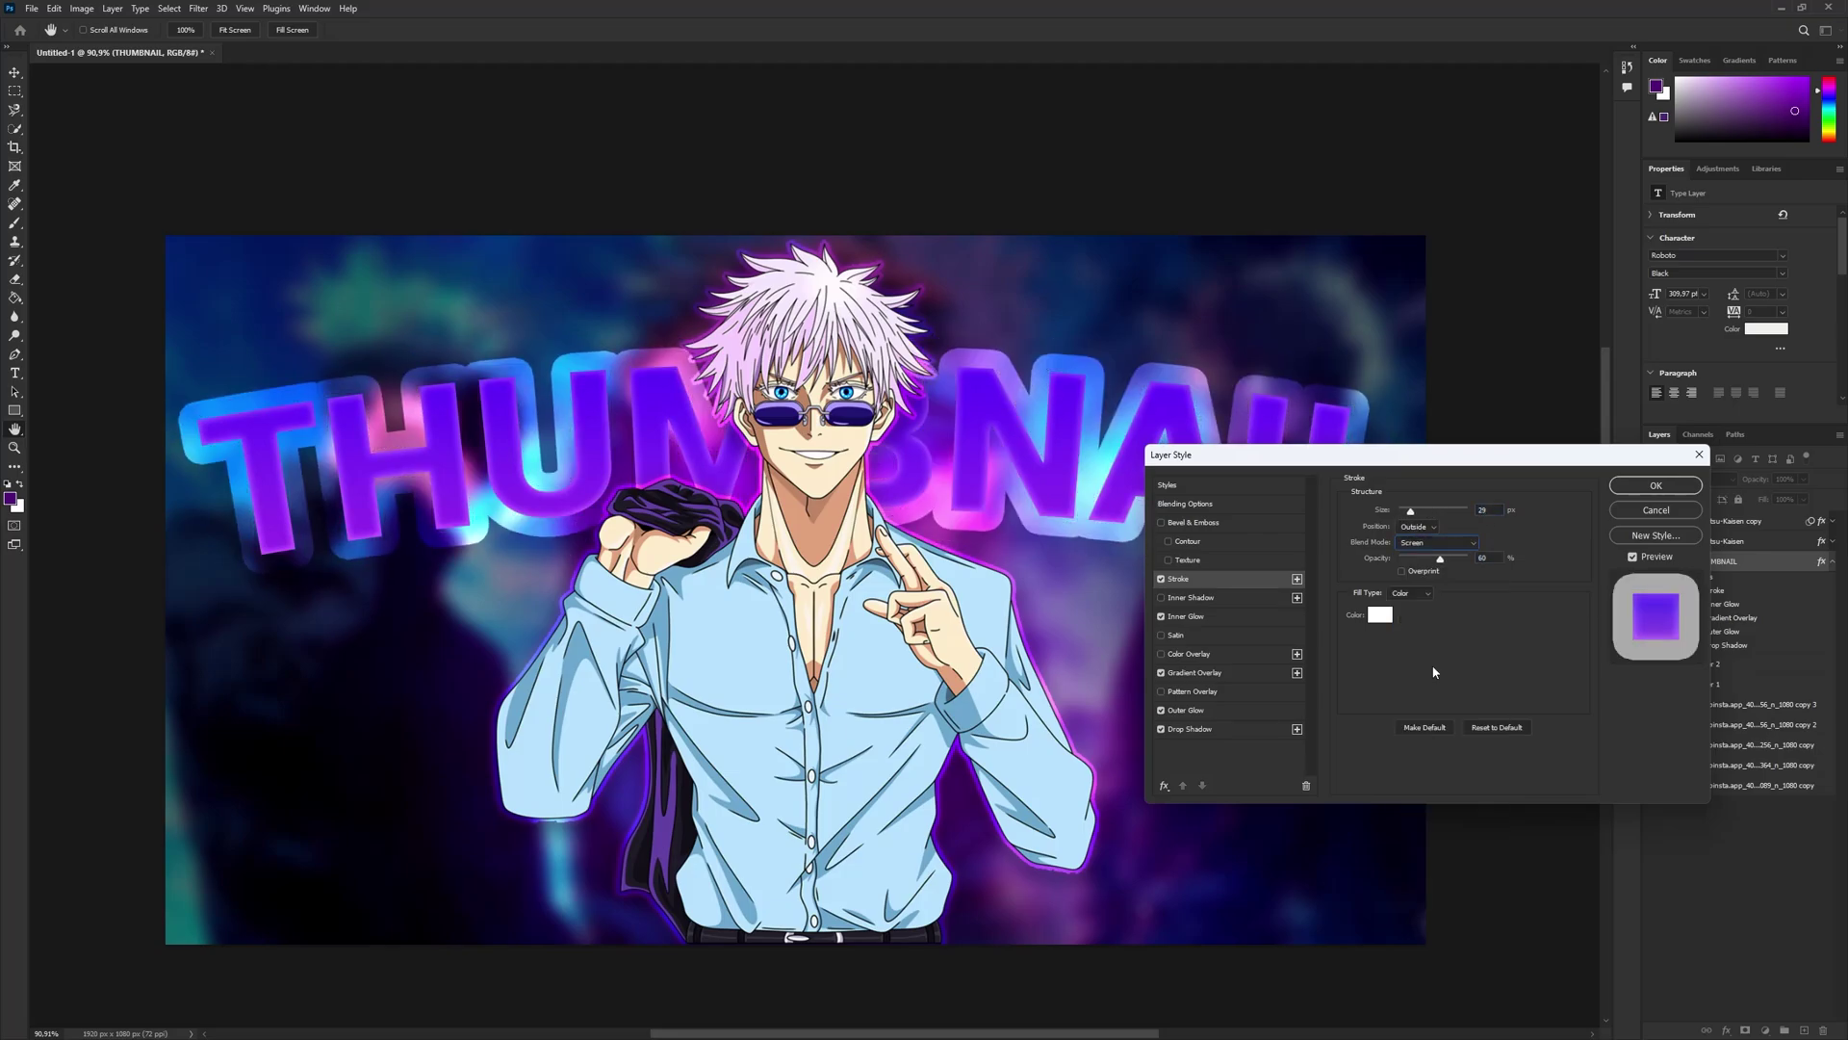
click(1415, 551)
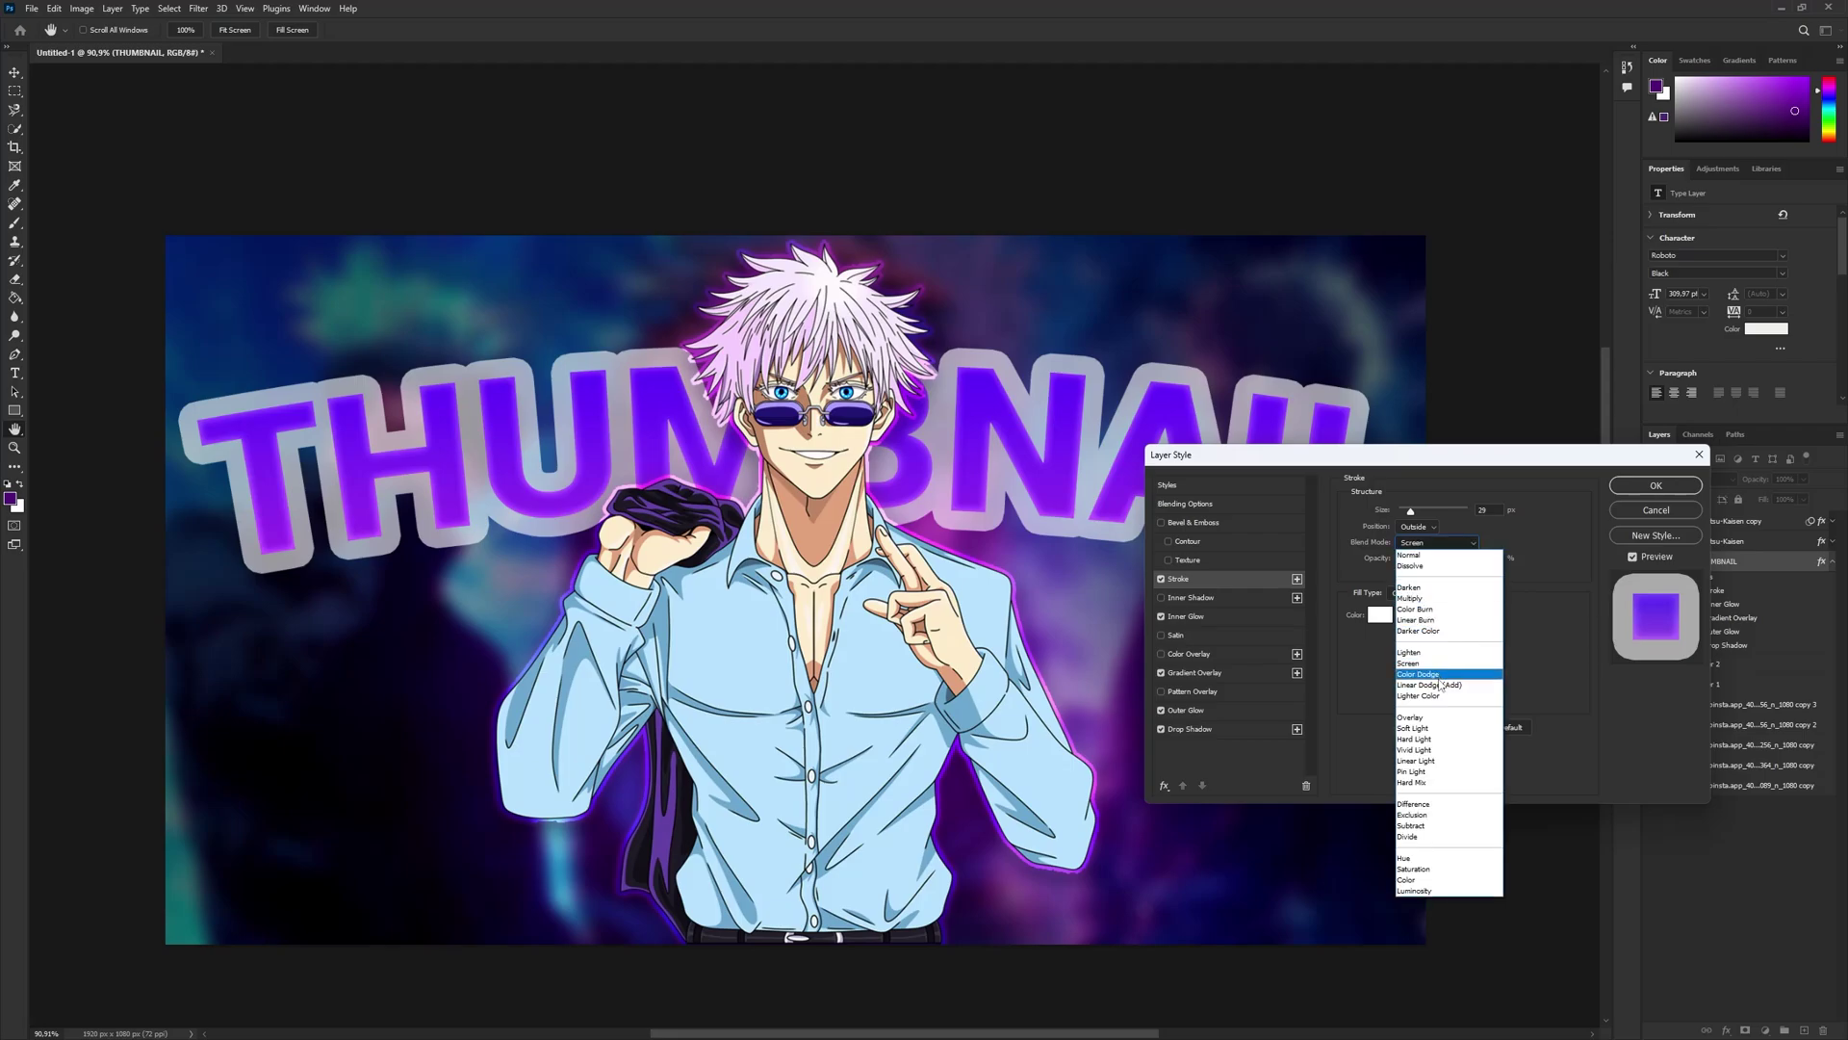
click(1440, 683)
click(1415, 553)
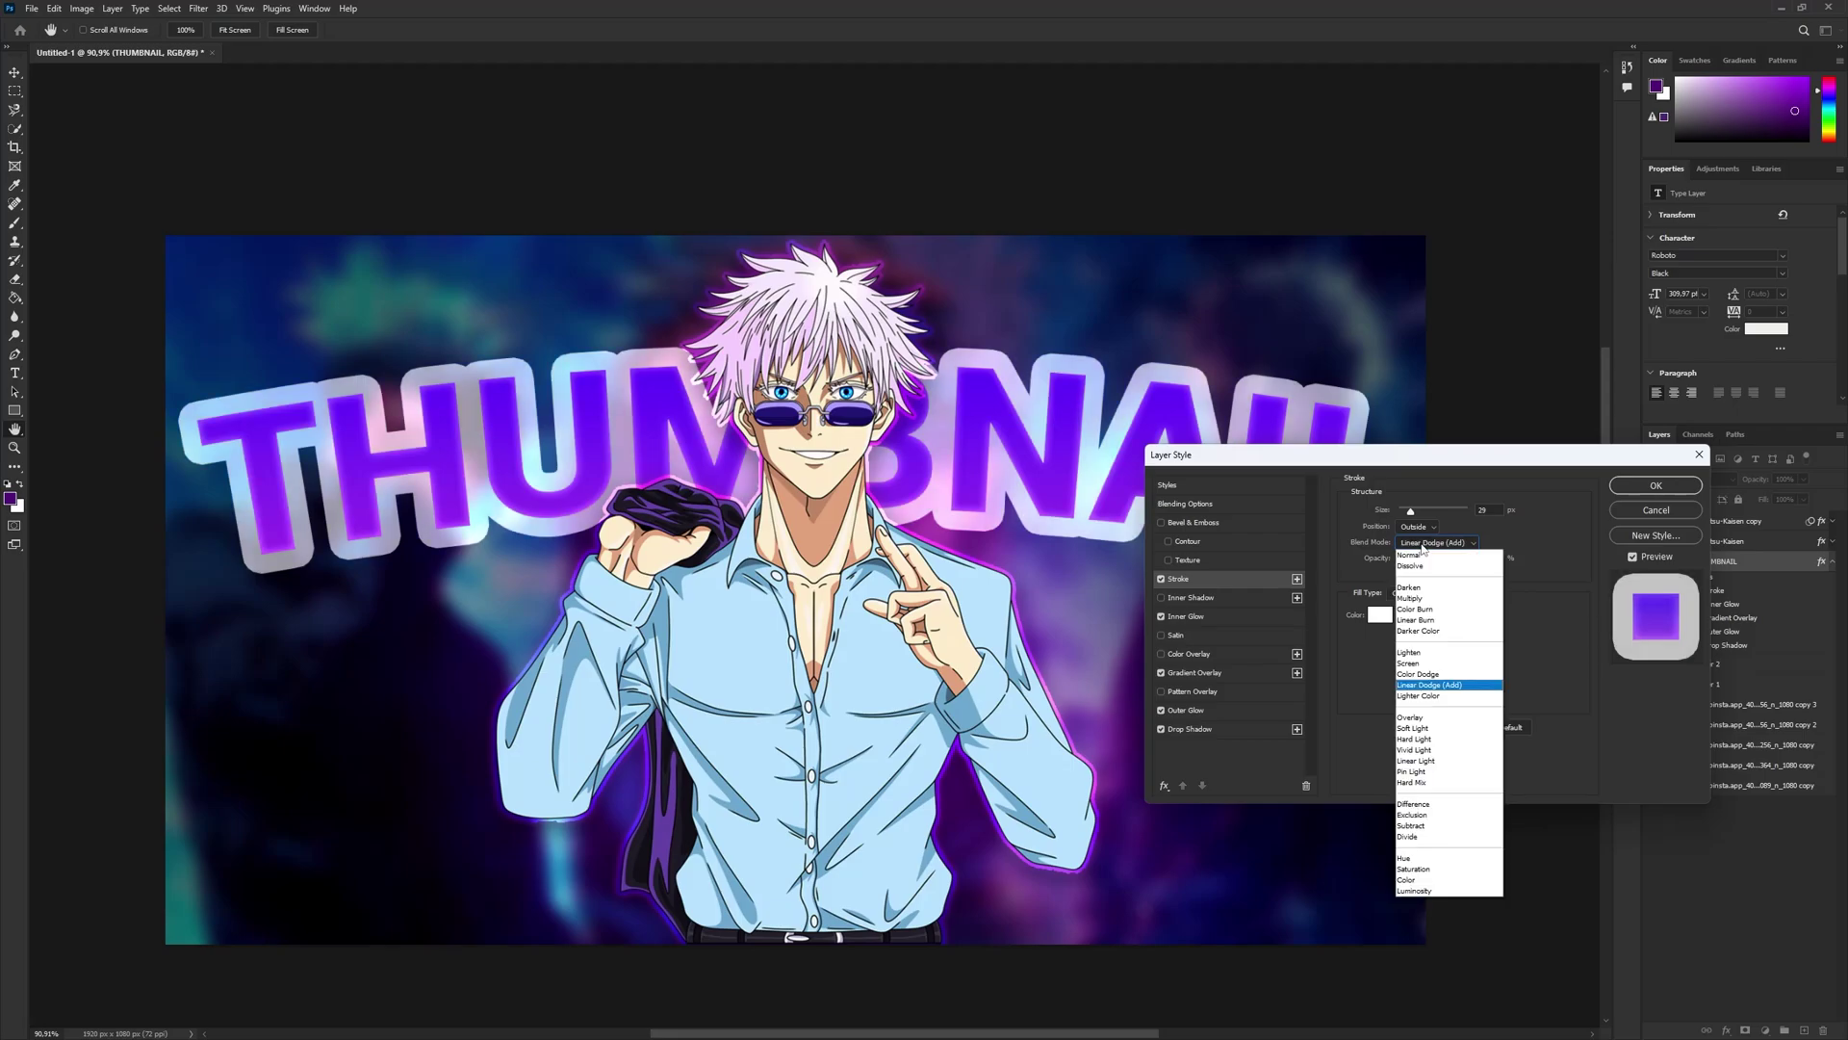
click(1440, 676)
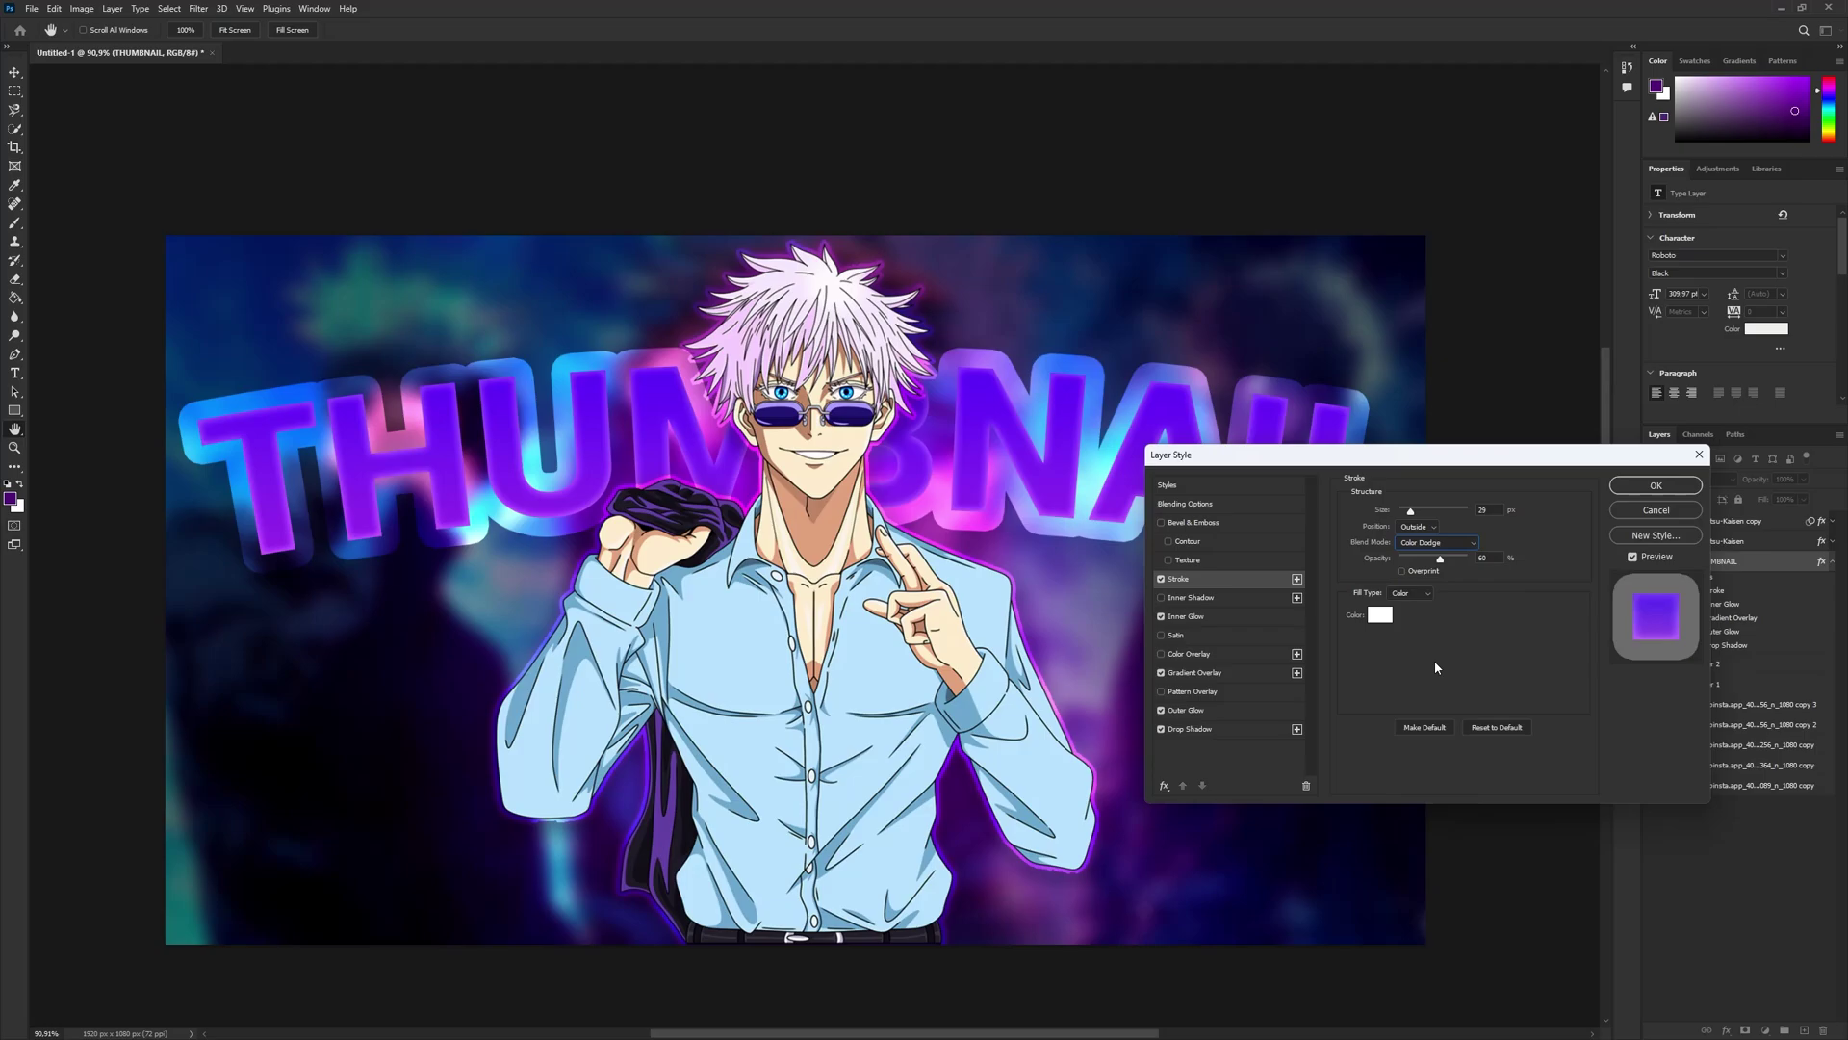
- Set the THUMBNAIL stroke size to 2 px and its colour to dark purple 400d5b
drag(1410, 511, 1403, 515)
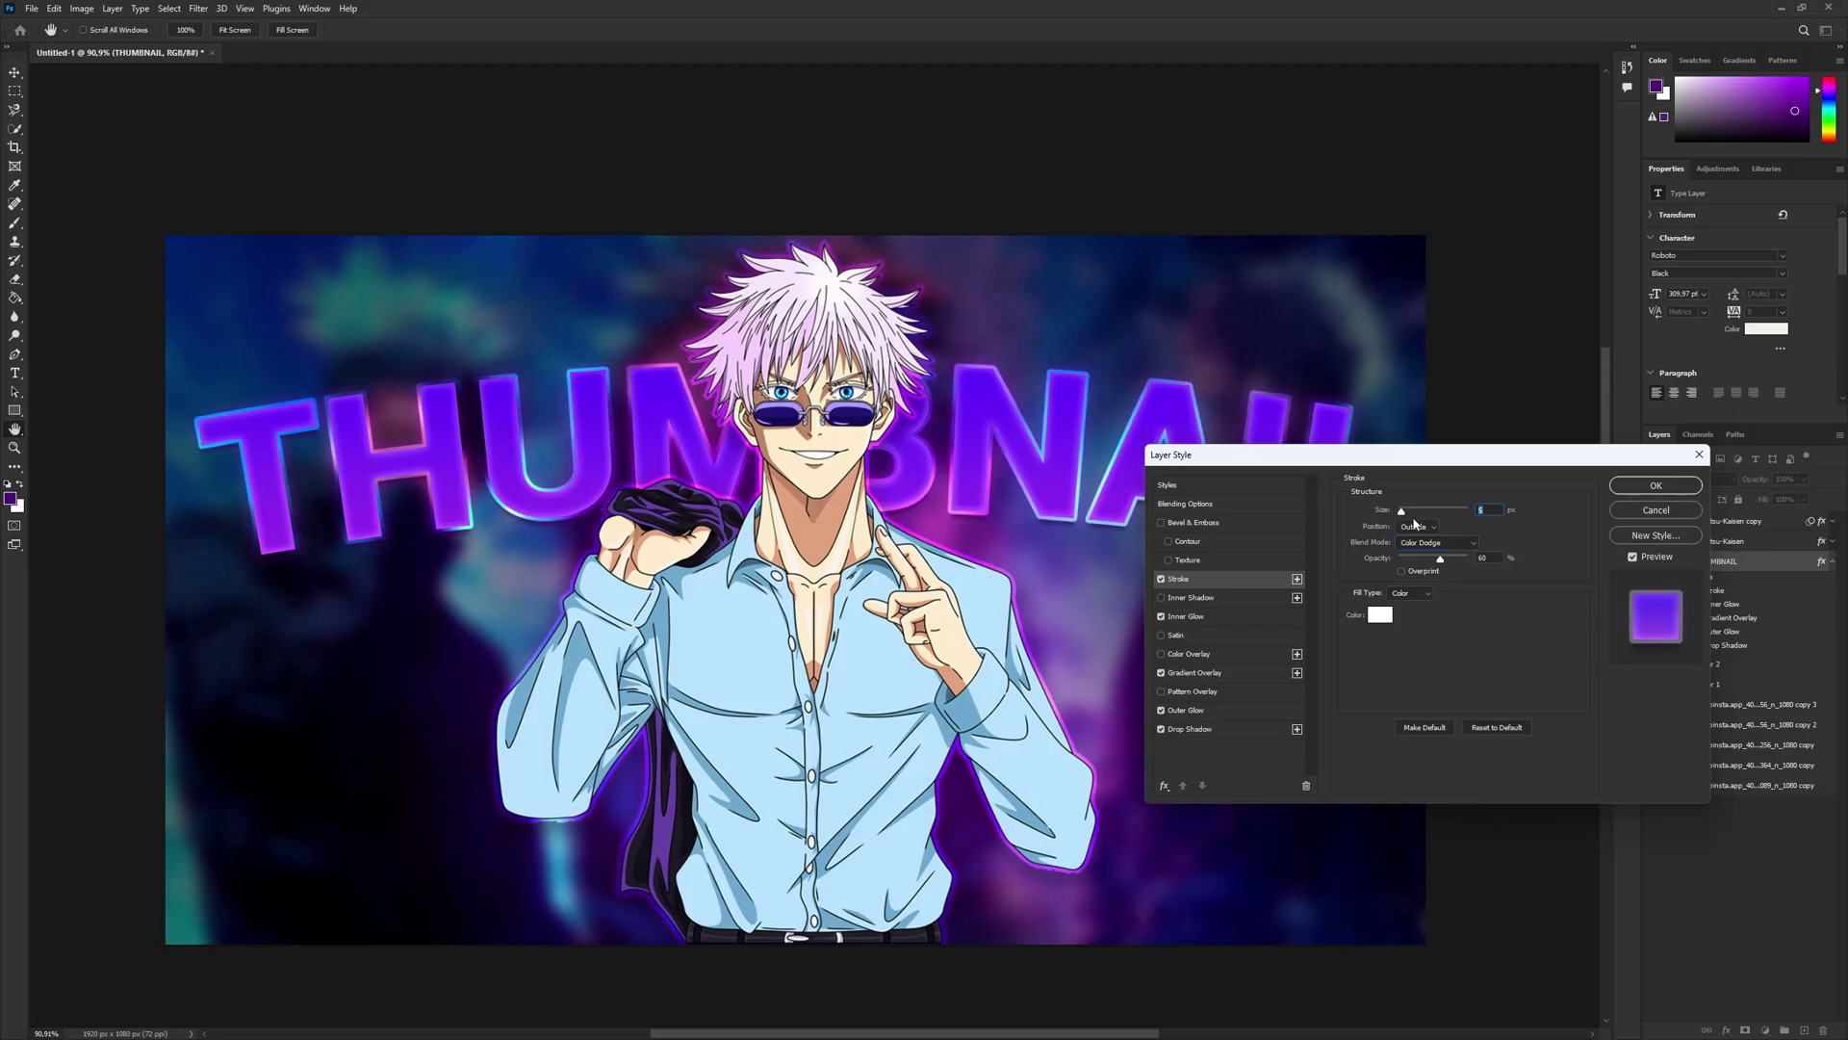
text(2)
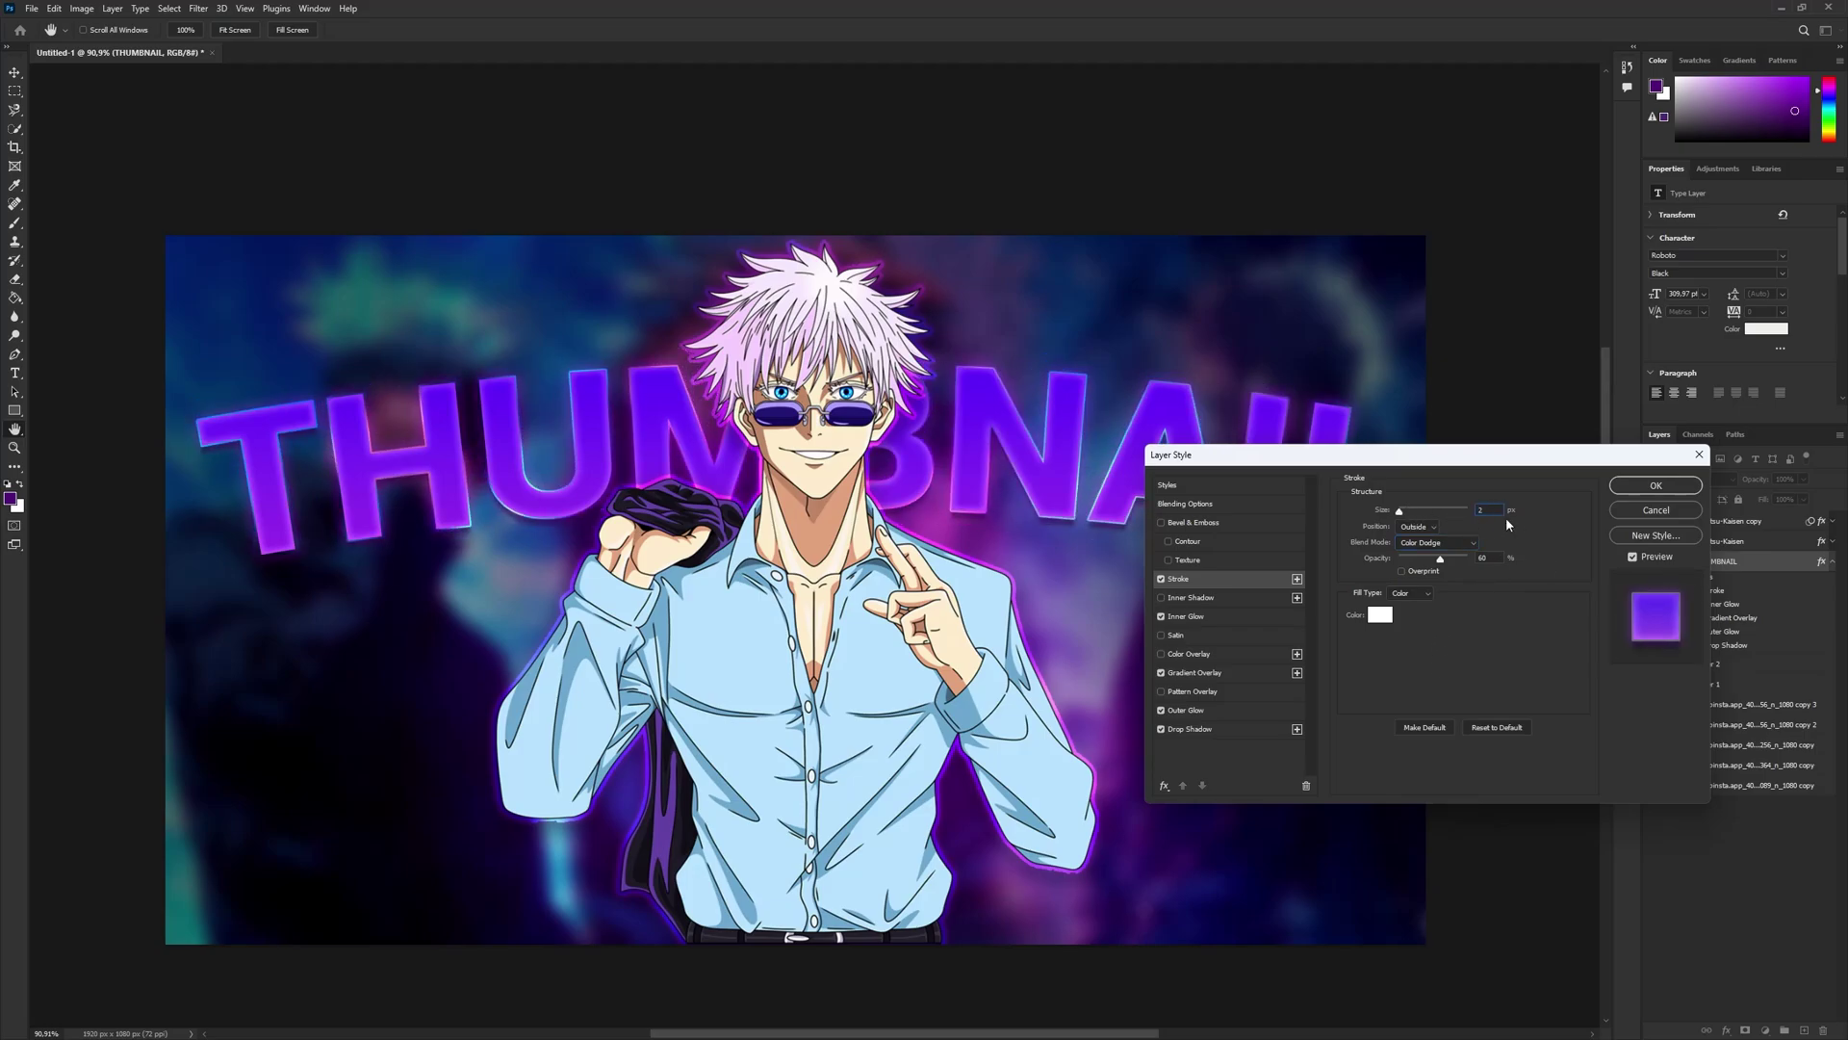
click(1380, 615)
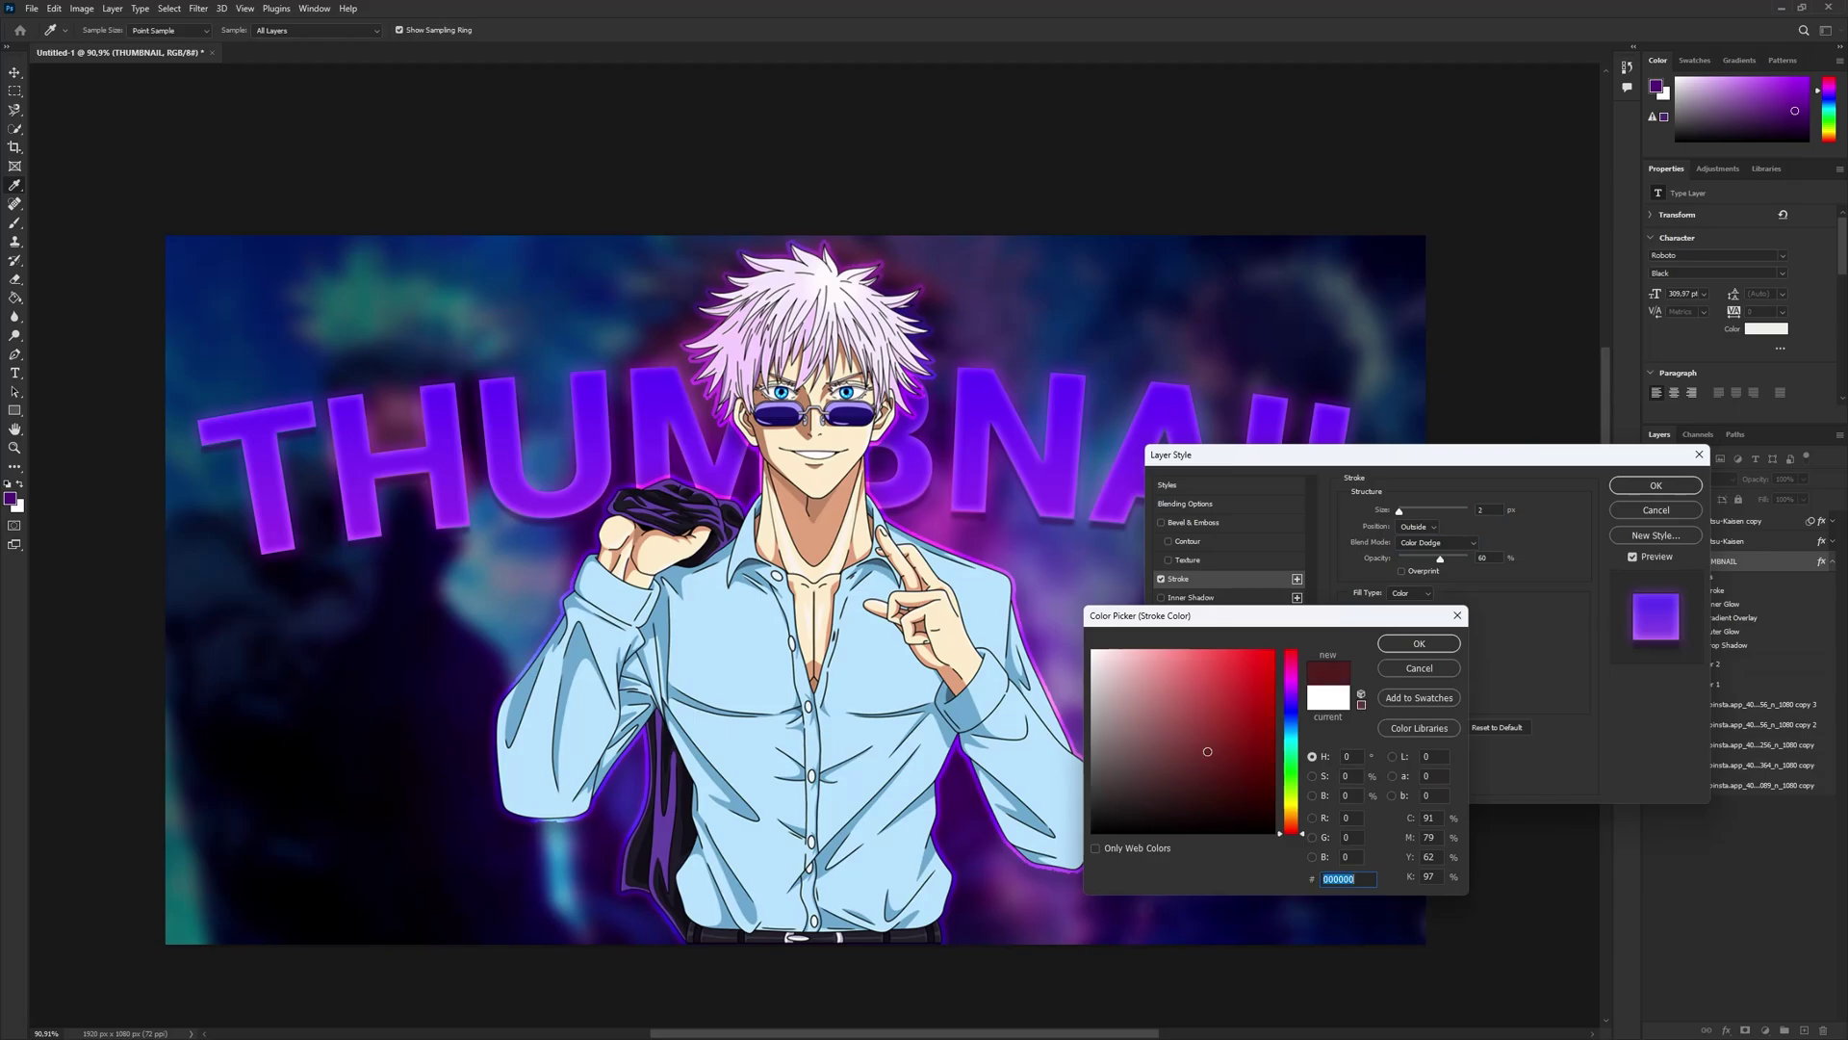
text(3341ff)
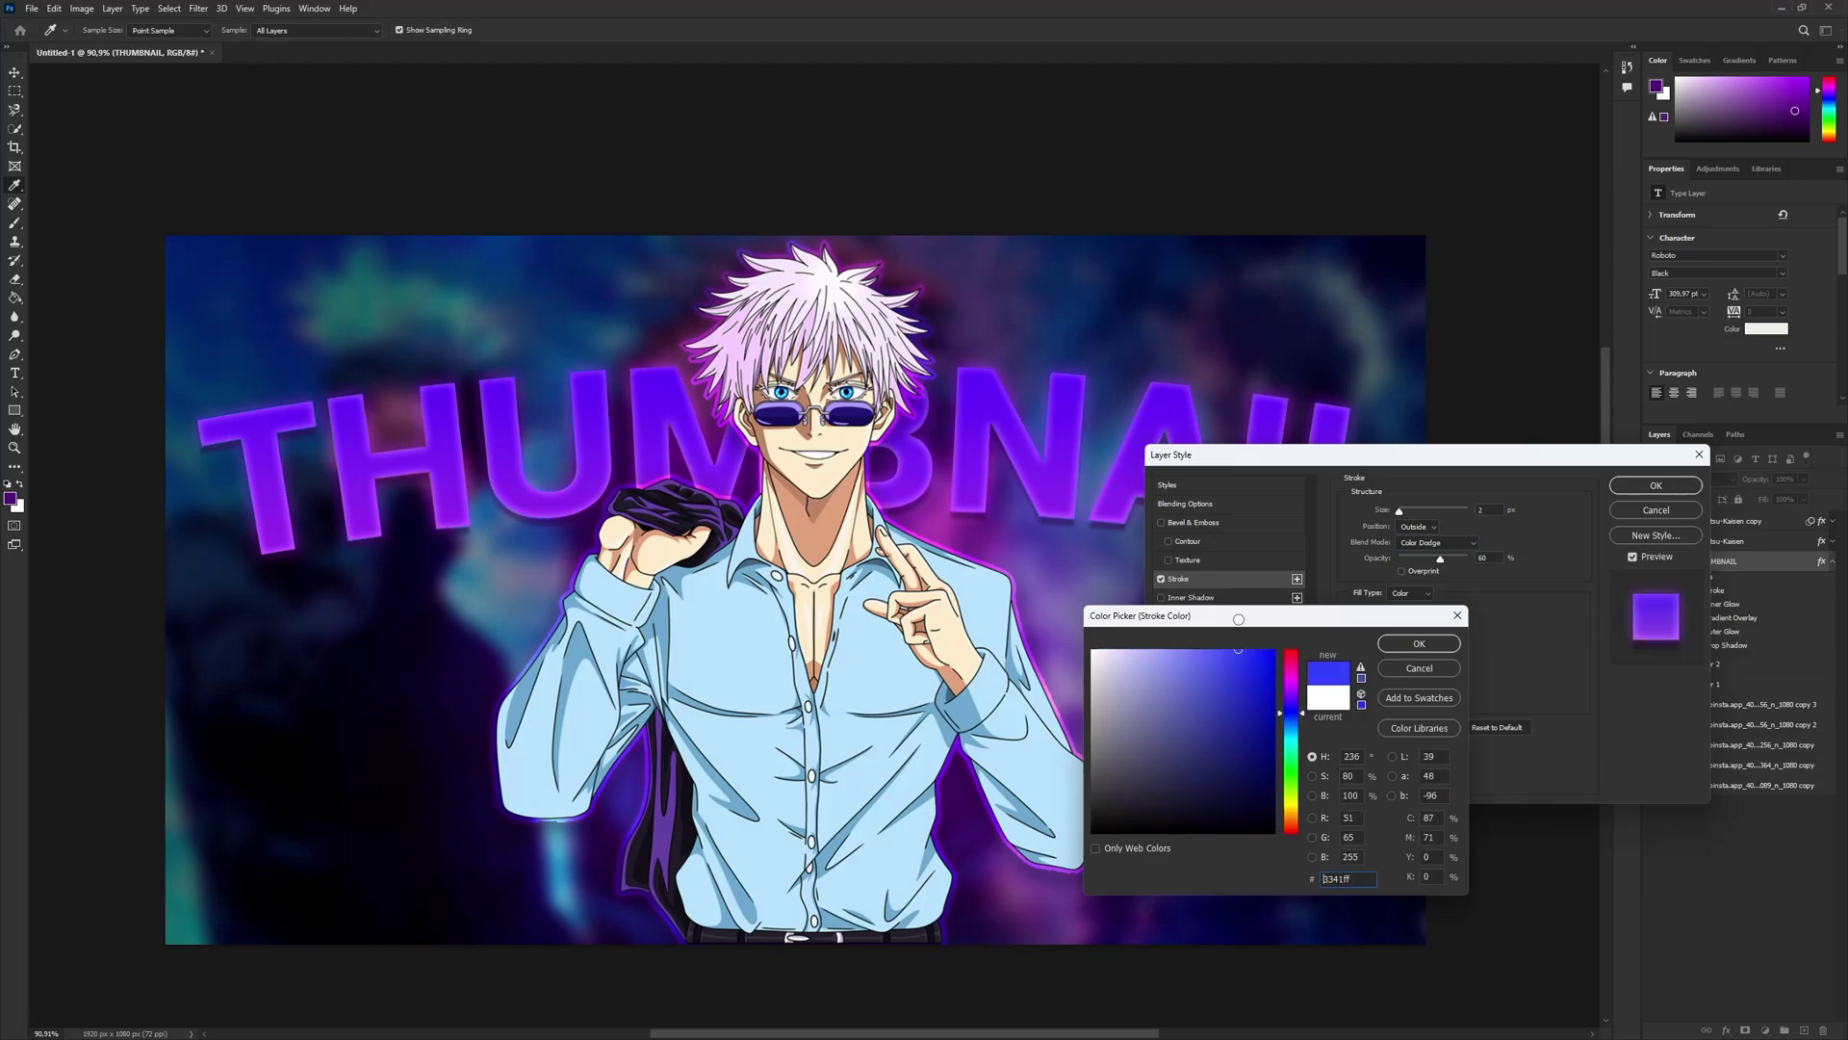
mouse_move(1291, 714)
mouse_down()
mouse_move(1291, 753)
mouse_move(1290, 690)
mouse_move(1259, 746)
mouse_up()
click(1249, 767)
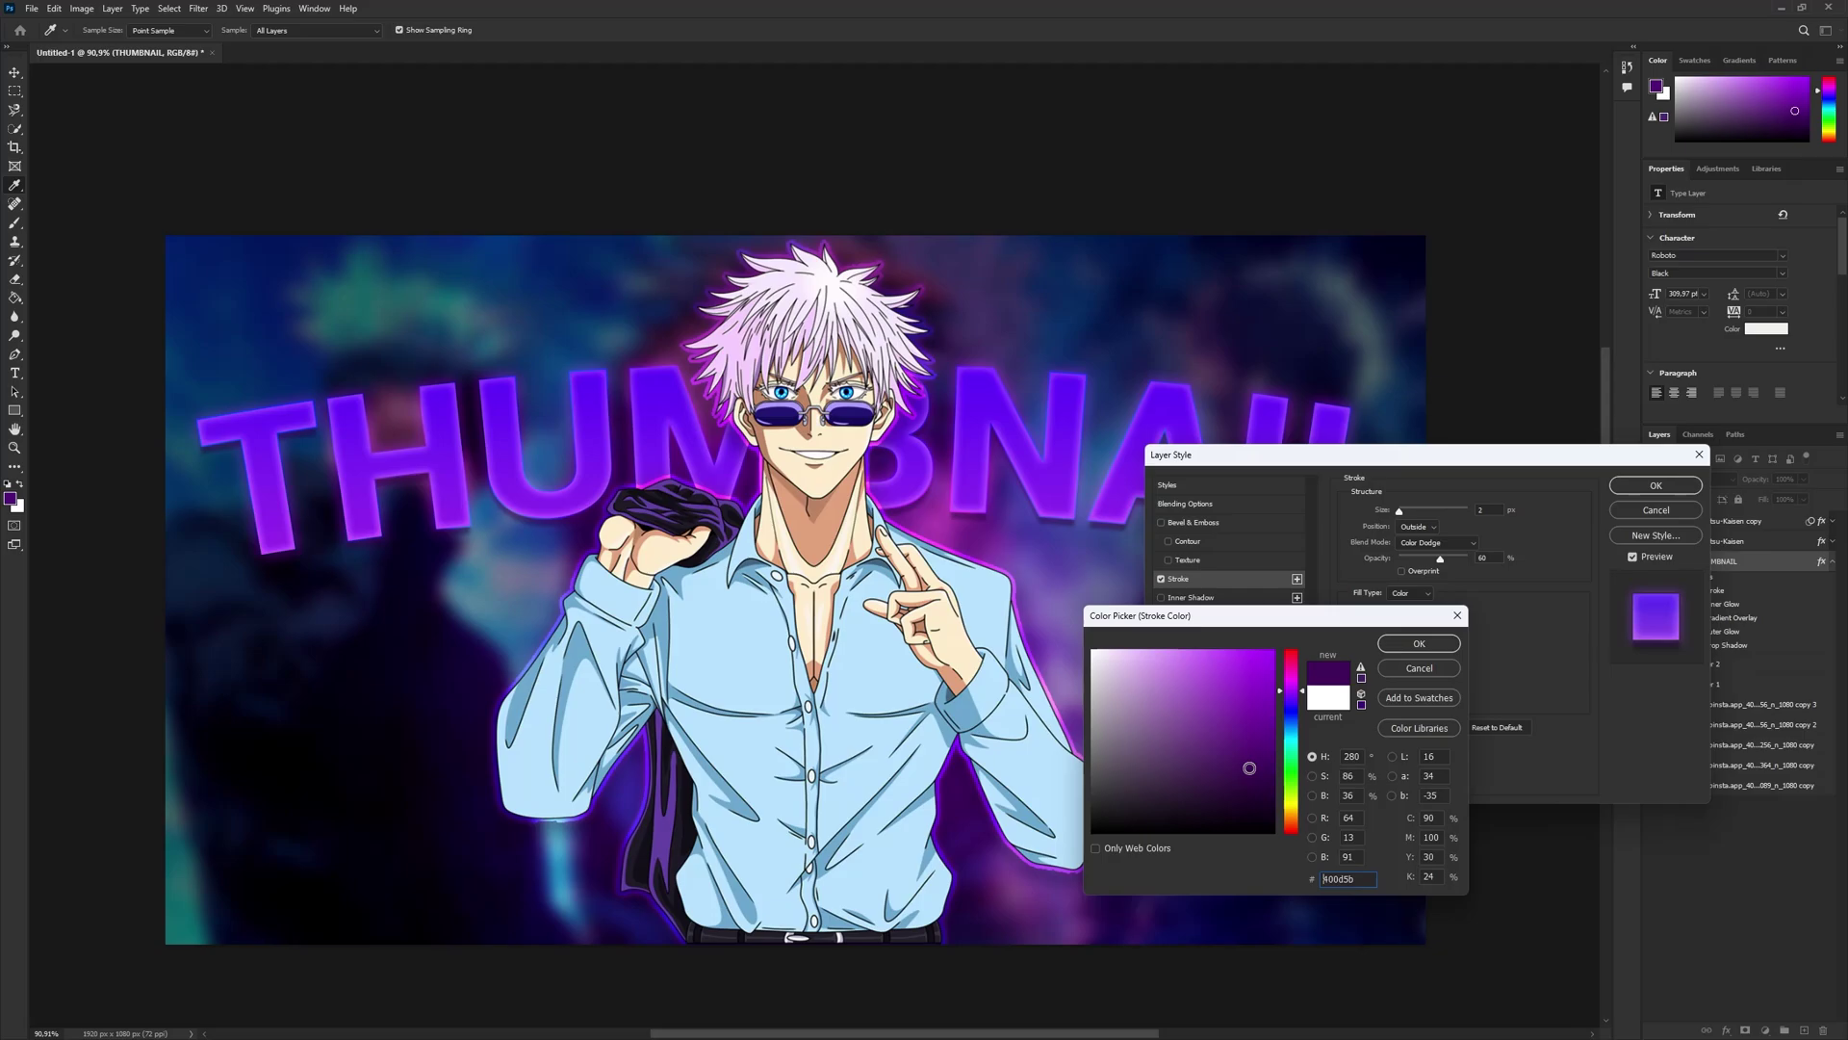
click(1419, 643)
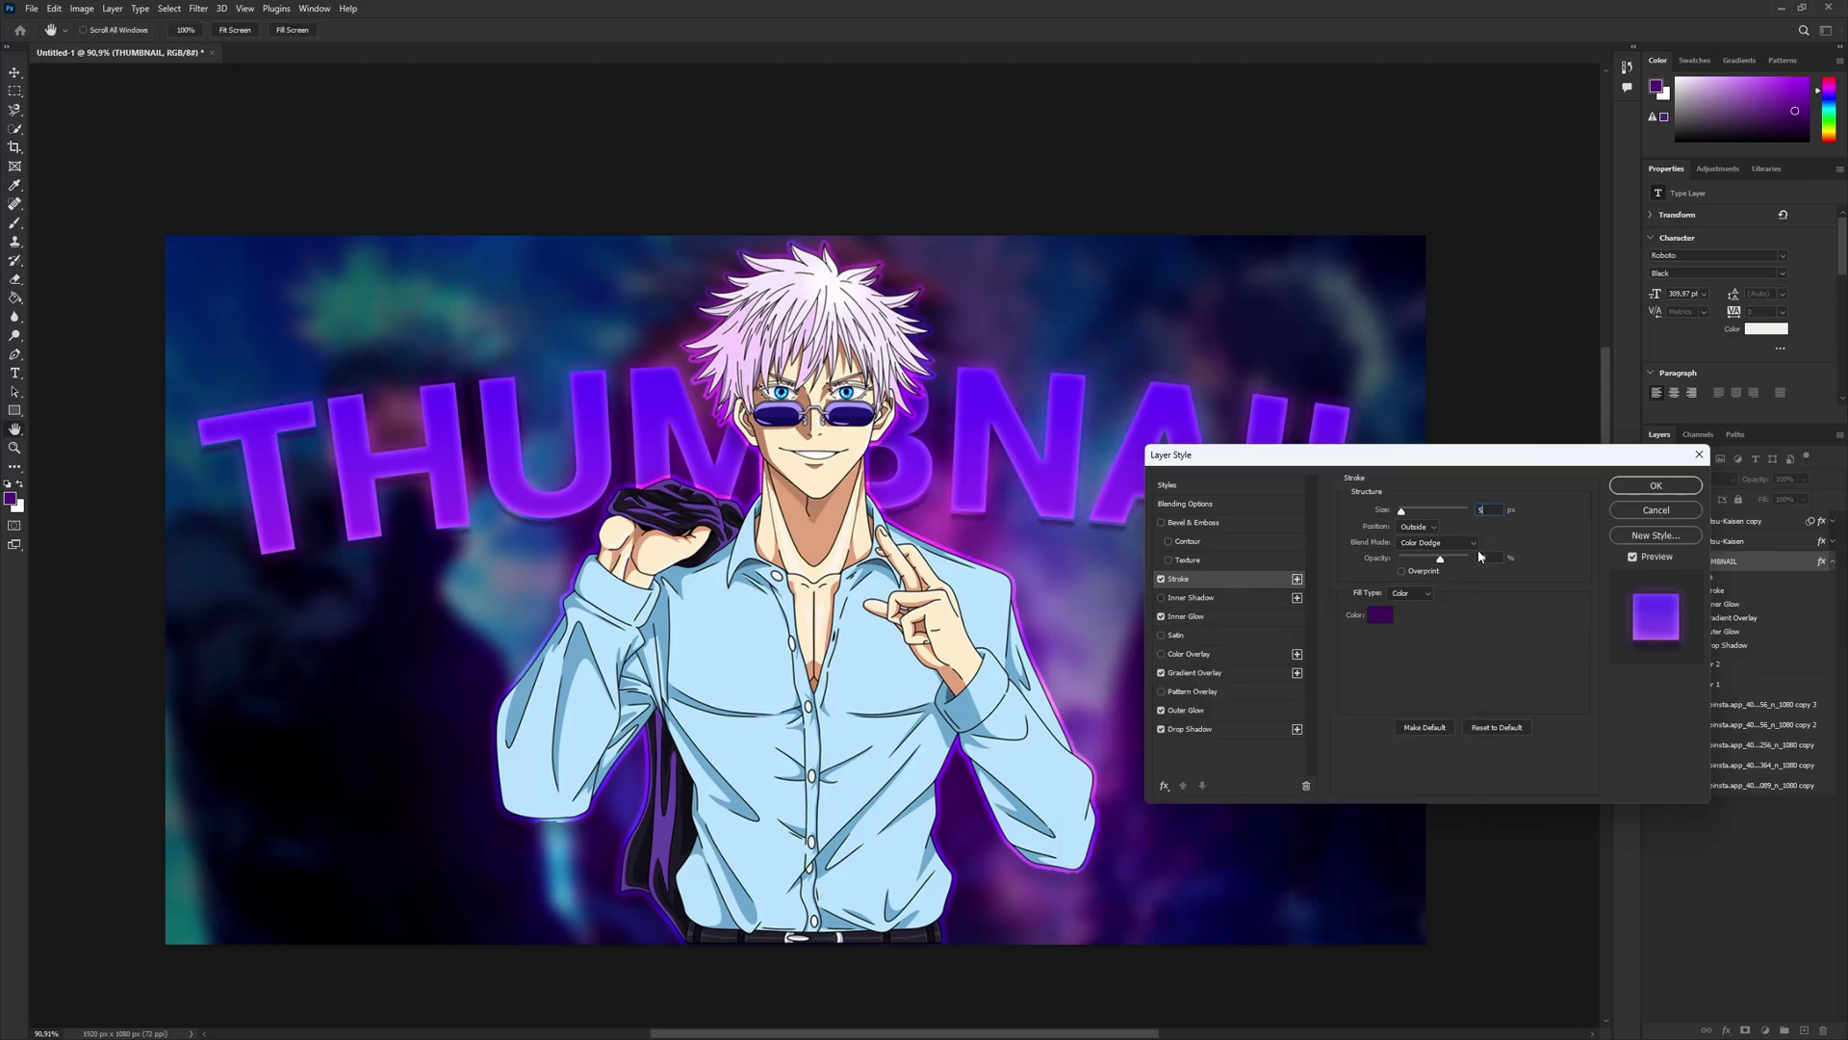
- Set the THUMBNAIL stroke to 3 px in purple 8920bf with the Linear Dodge (Add) blend mode
text(3)
click(1381, 614)
click(1243, 695)
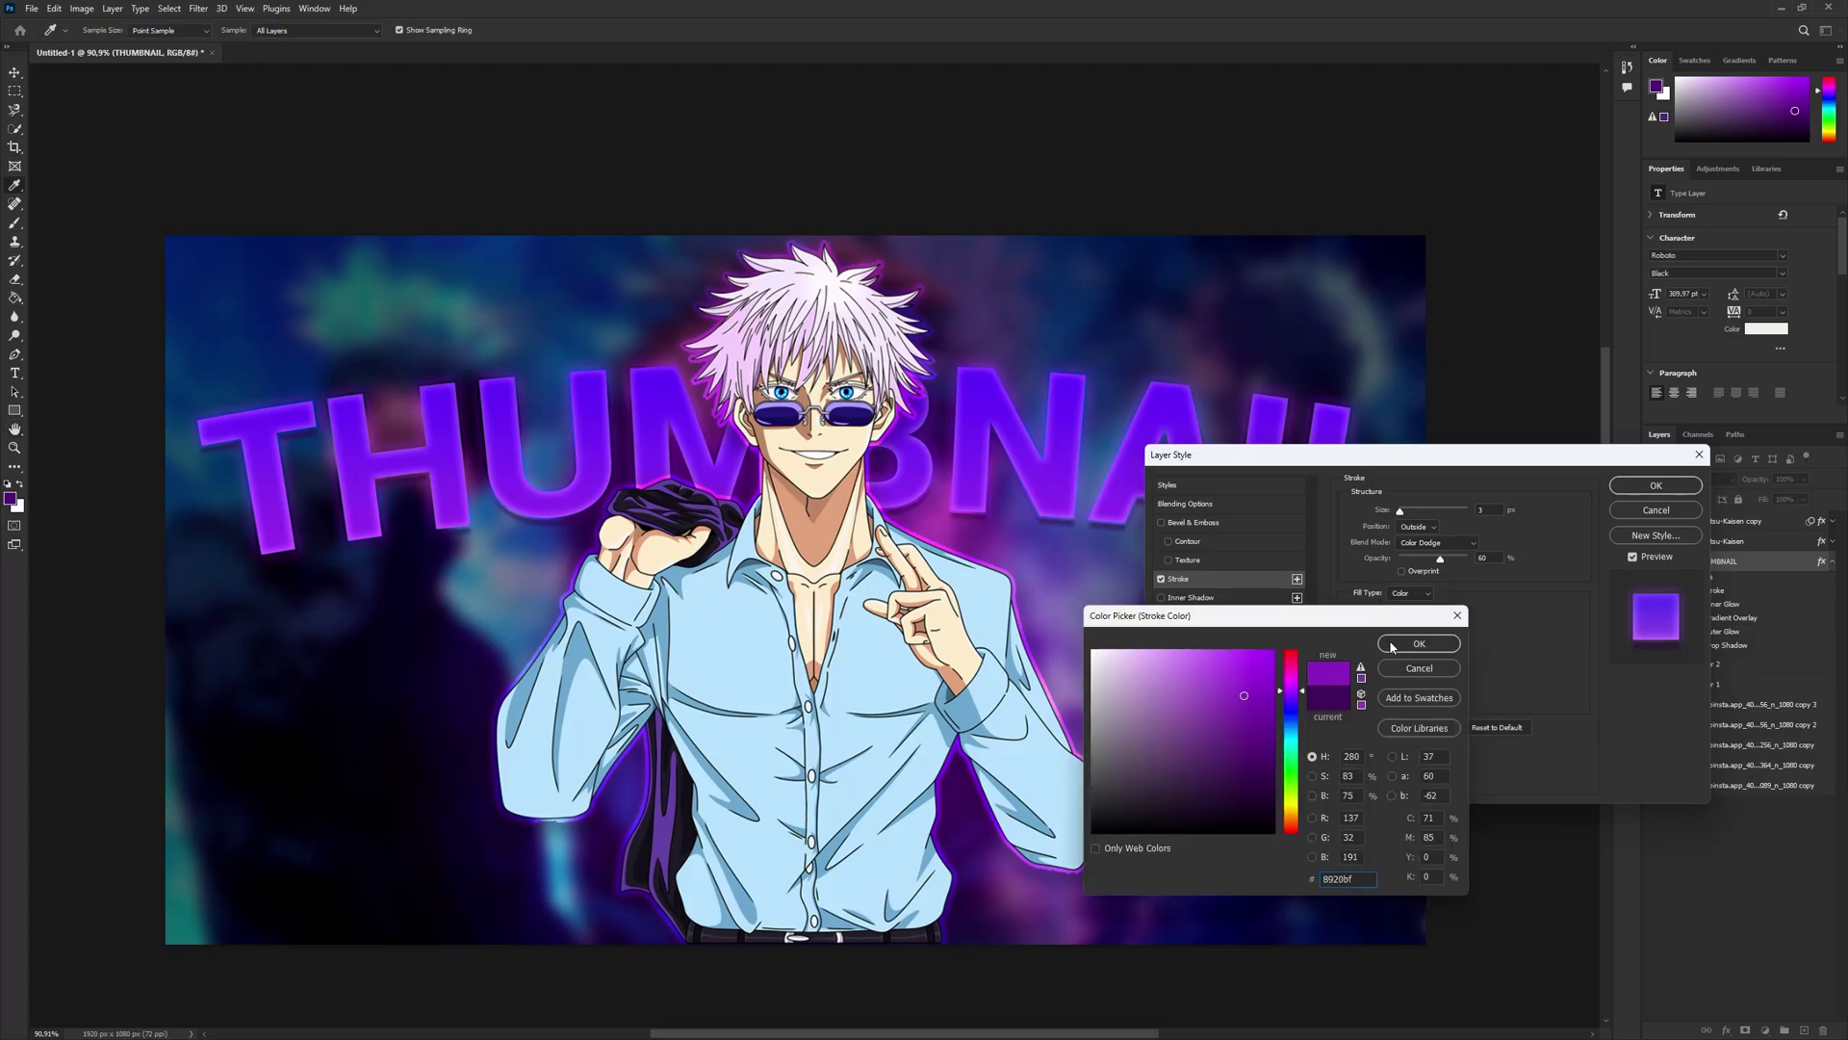
click(1392, 645)
click(1434, 543)
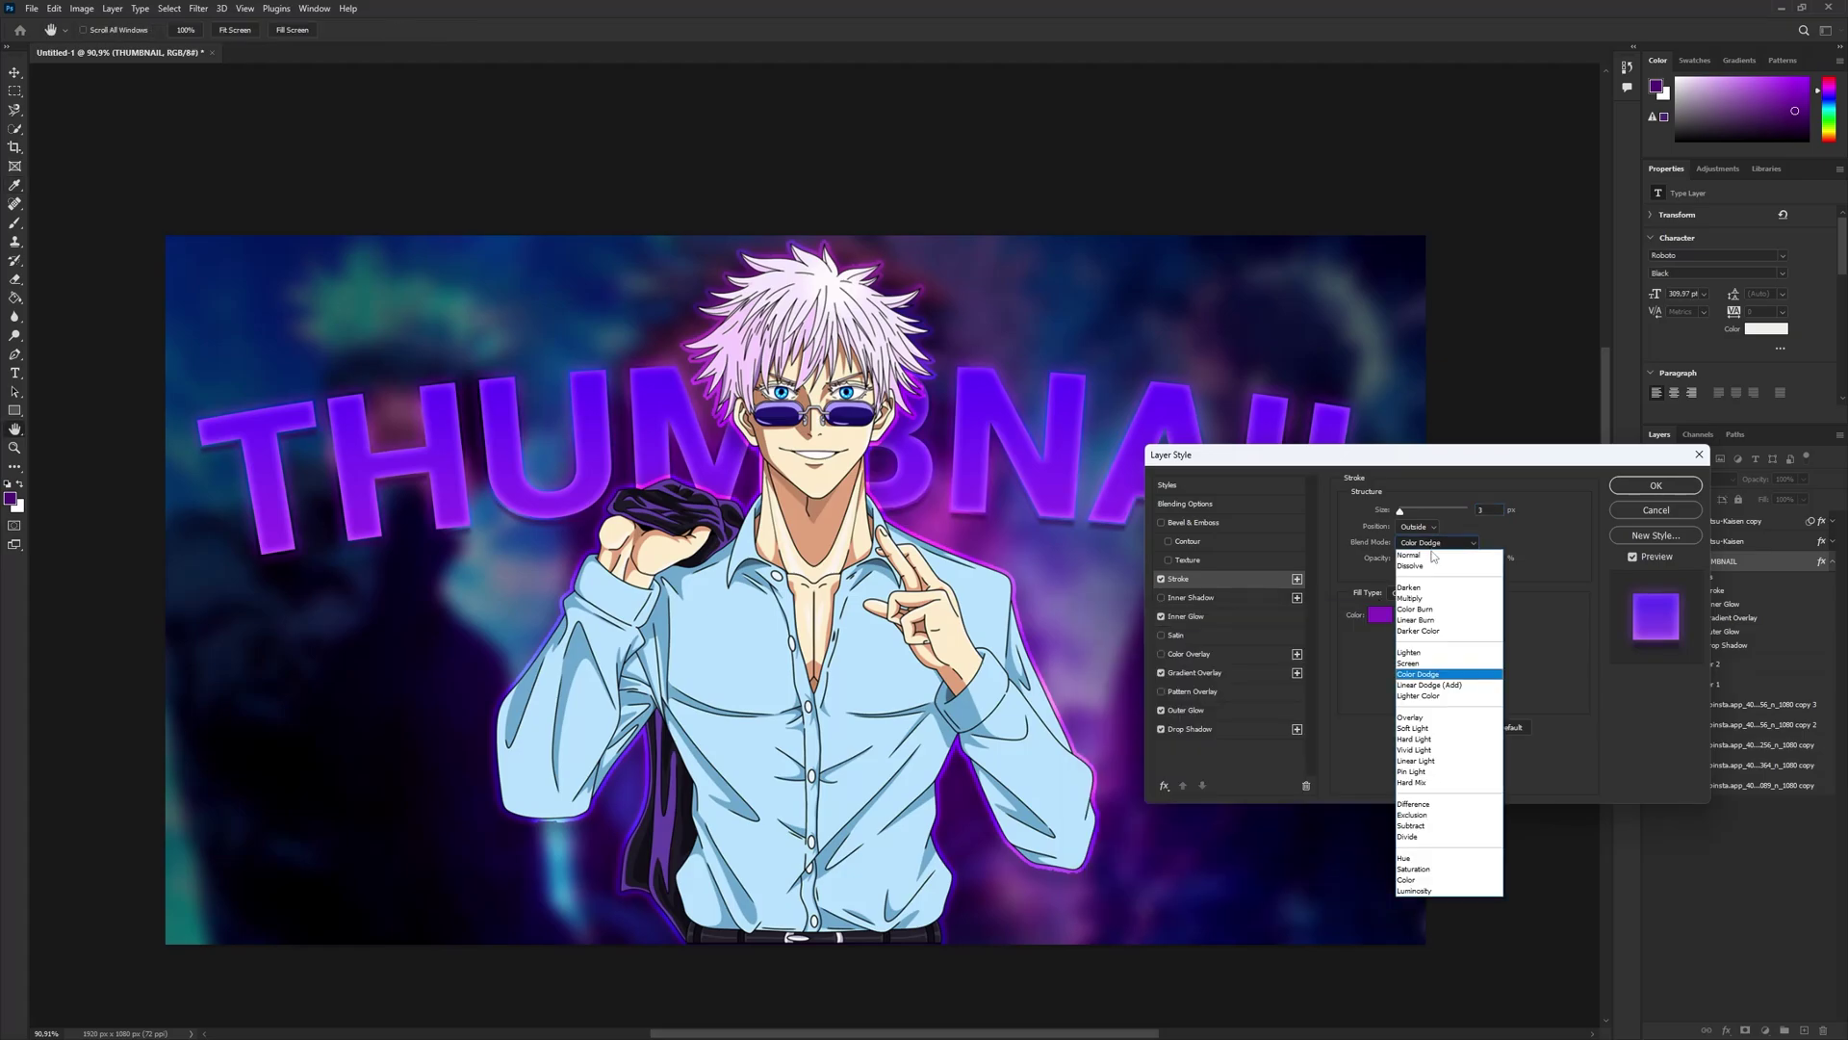
click(1452, 691)
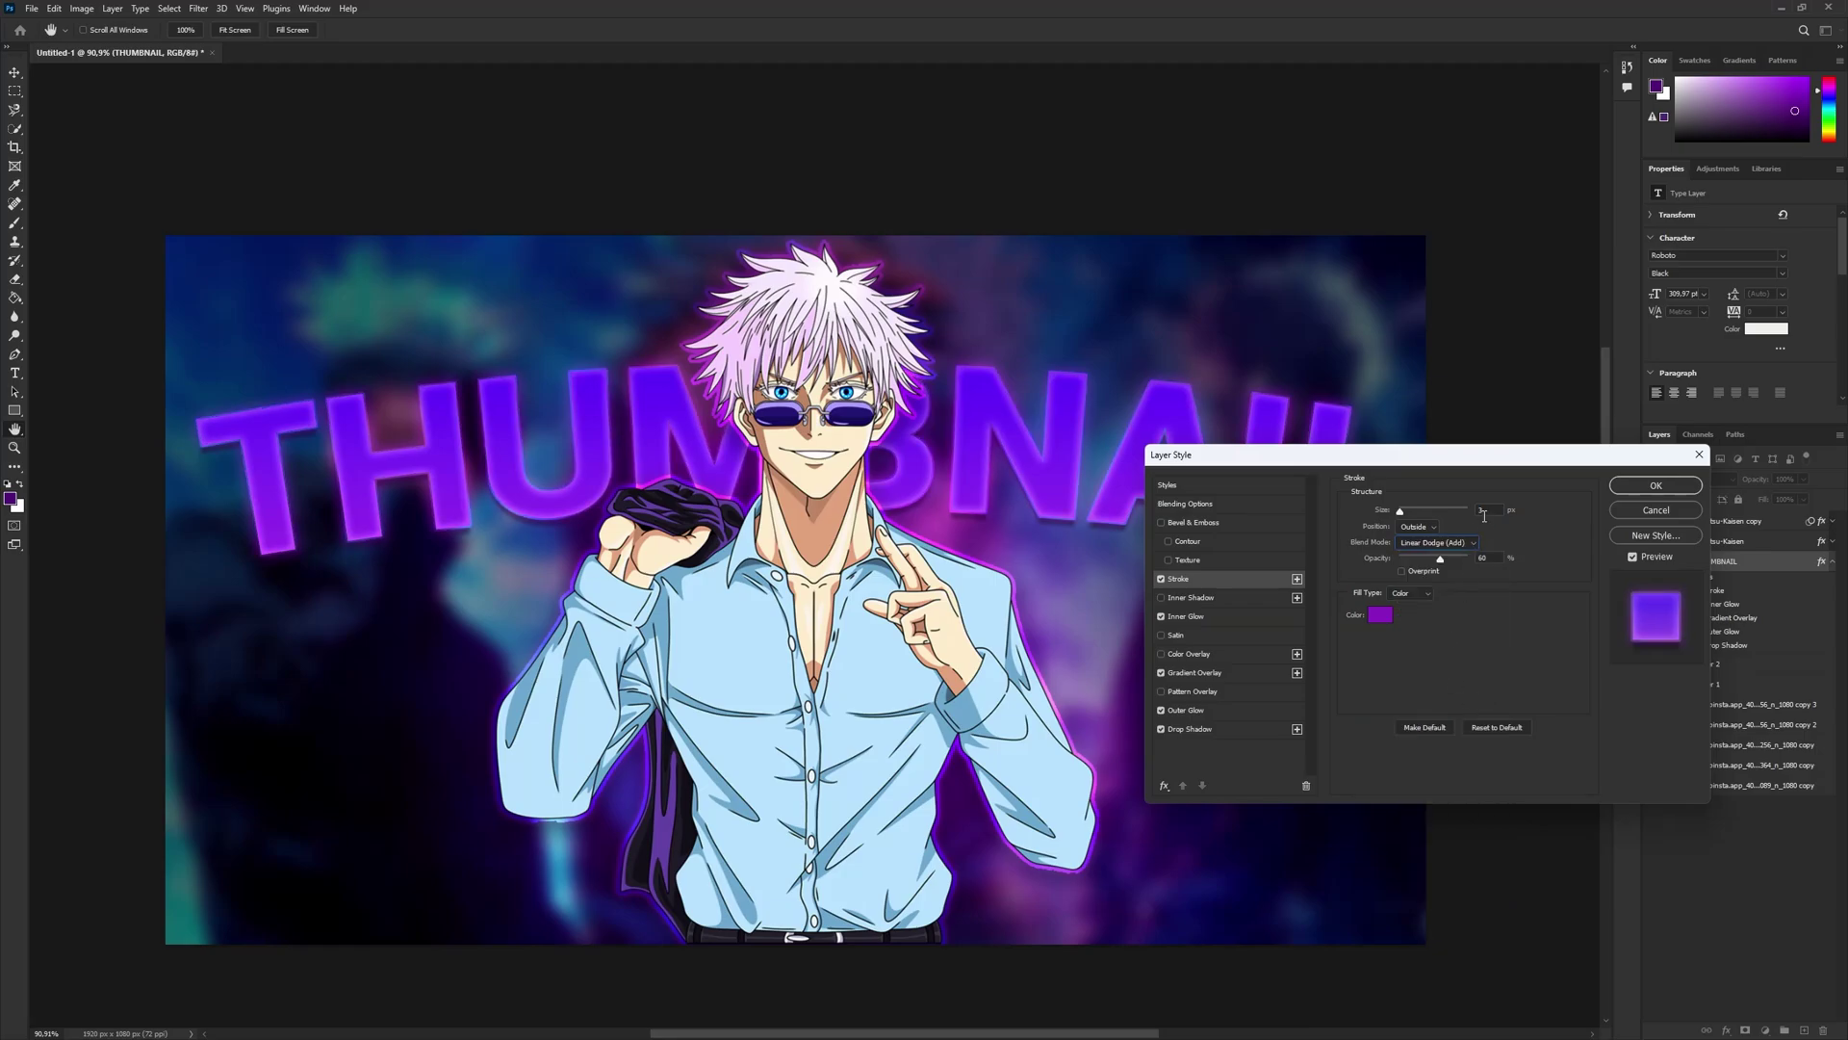
- Change the THUMBNAIL stroke colour to light purple e8bbff and apply the layer style
click(1381, 618)
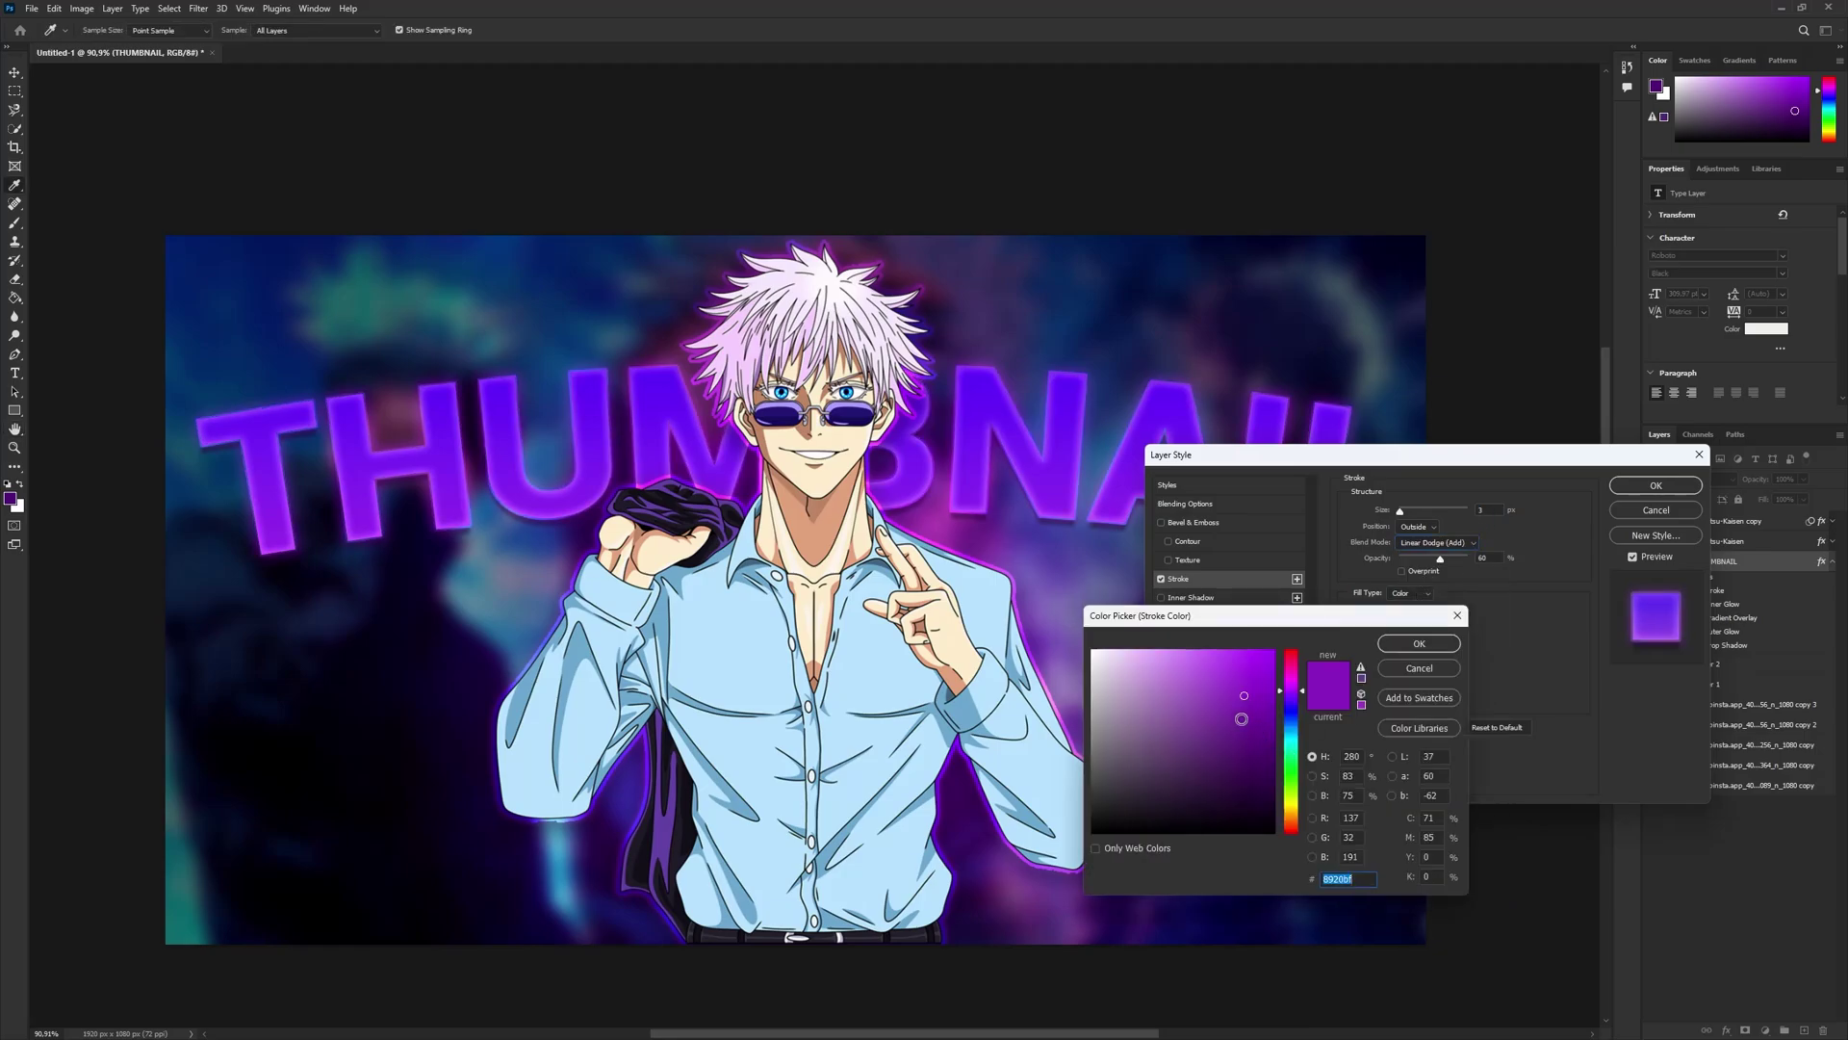
text(ffffff)
mouse_move(1166, 723)
mouse_down()
mouse_move(1103, 679)
mouse_move(1110, 705)
mouse_up()
mouse_move(1238, 652)
mouse_down()
mouse_move(1124, 660)
mouse_move(1149, 651)
mouse_up()
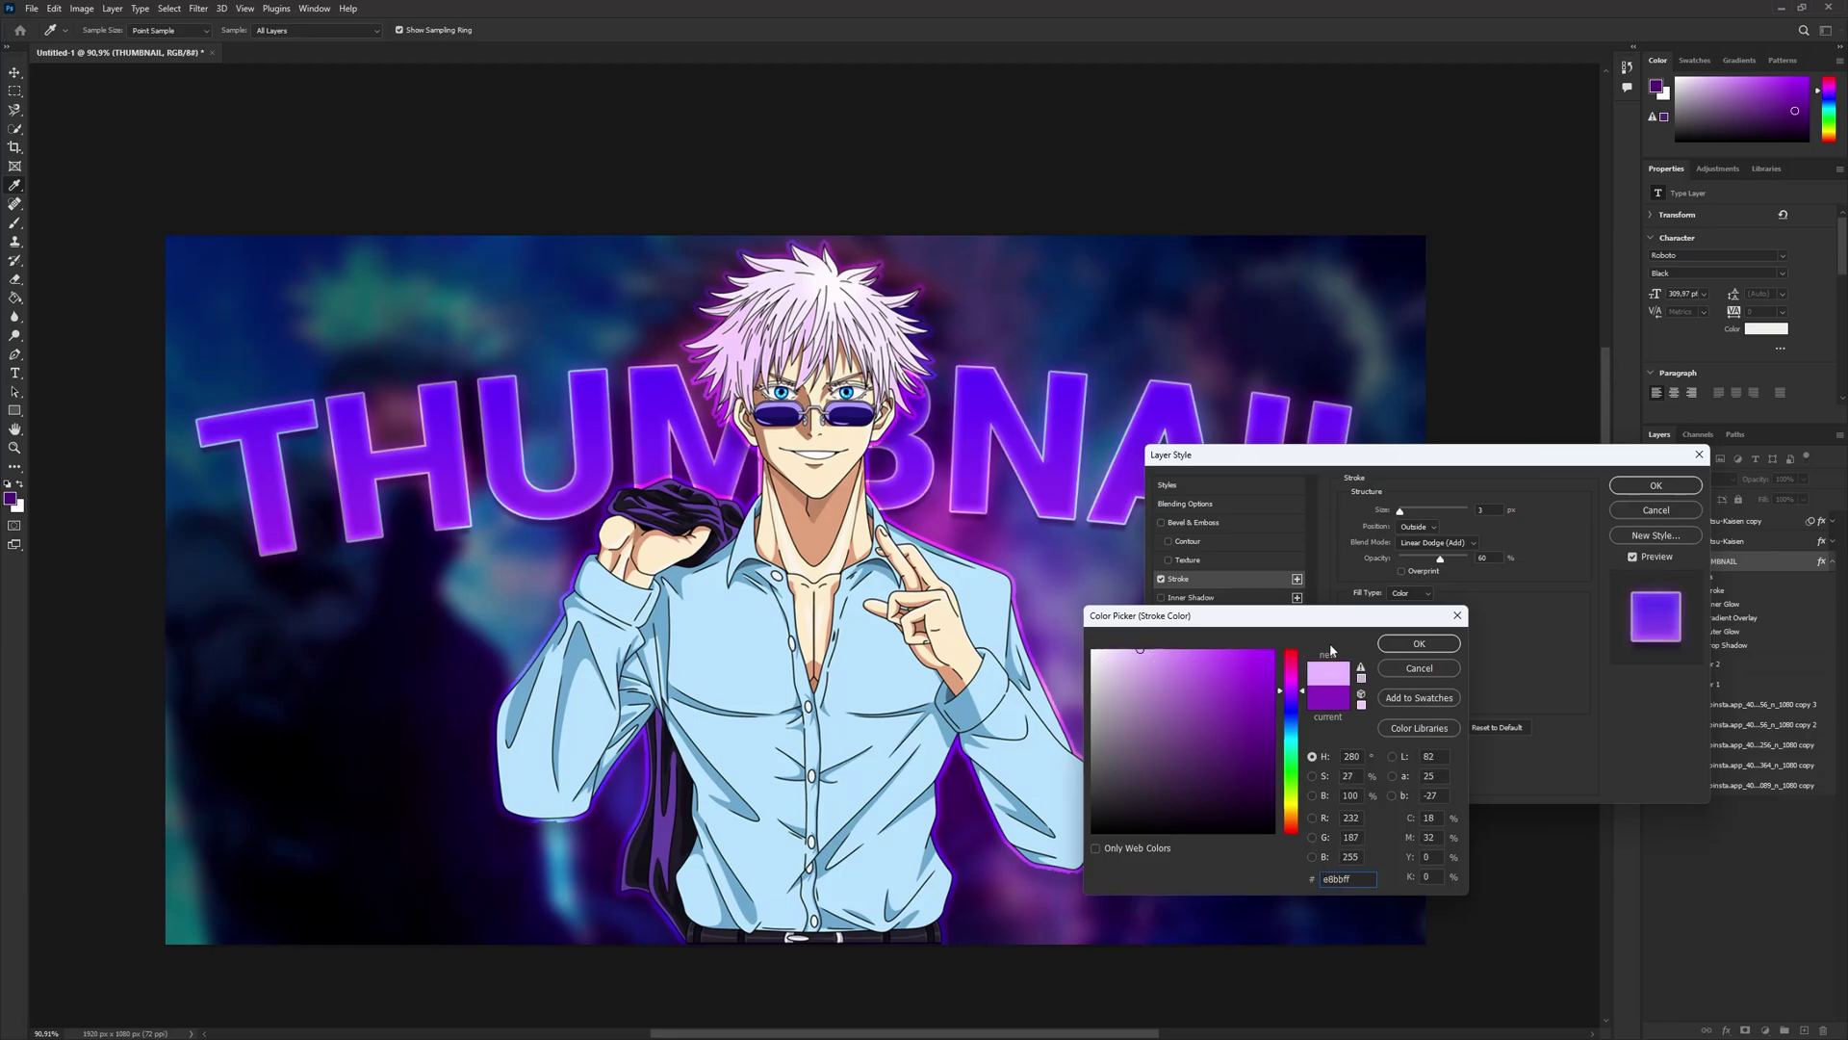
click(1419, 643)
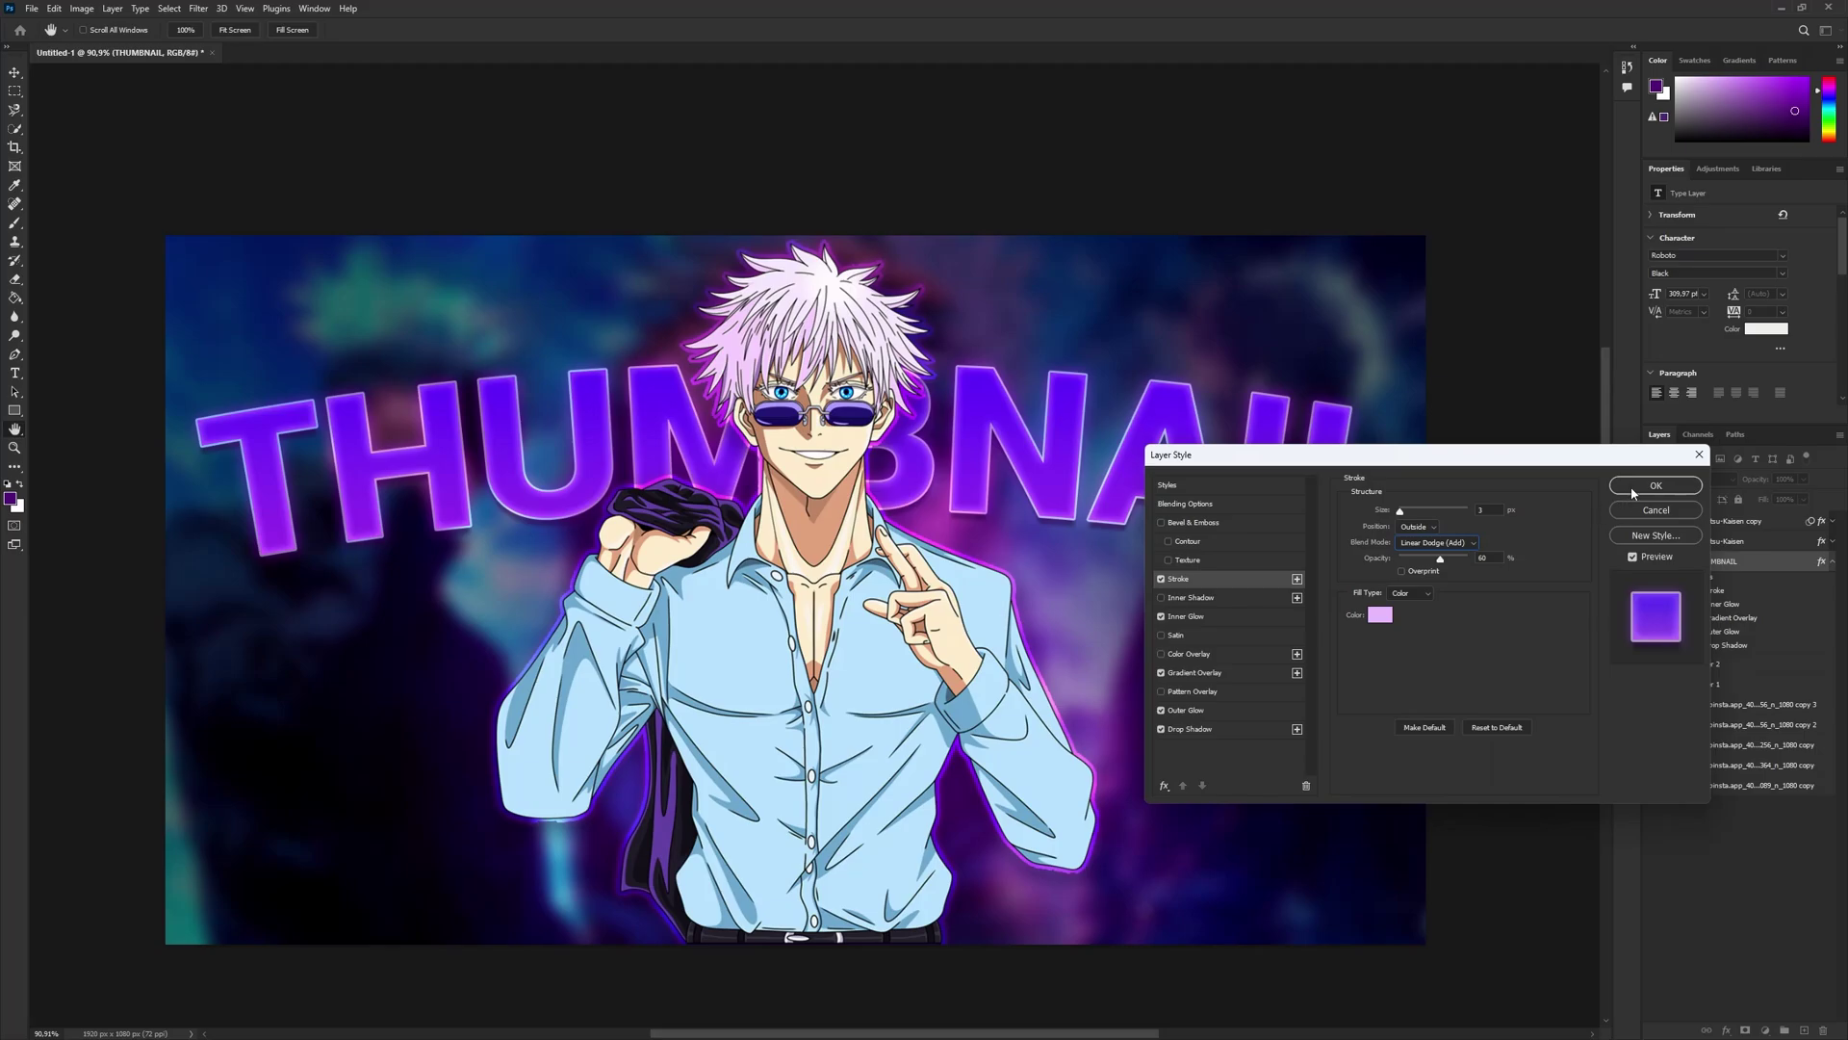
click(1634, 492)
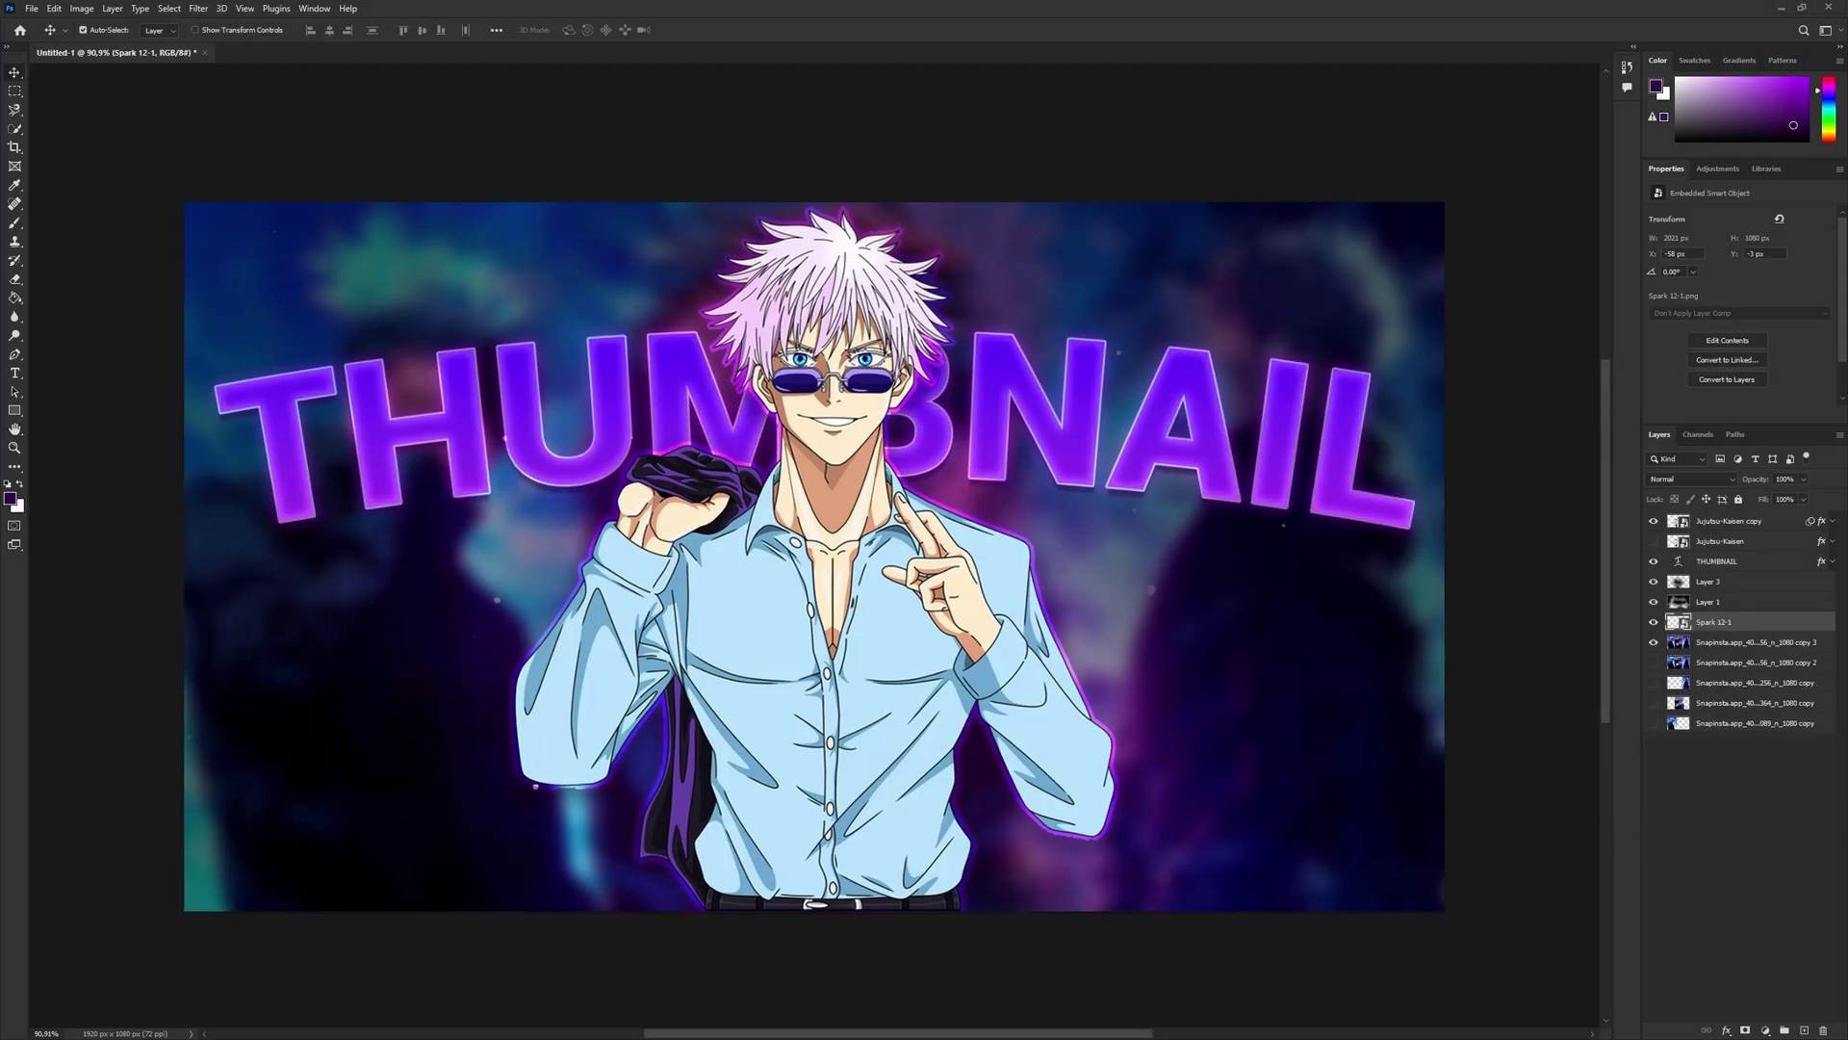
- Place the 32# PARTICAL SILENT GFX image in the banner and move its layer below Spark 12-1
drag(1006, 1038, 890, 626)
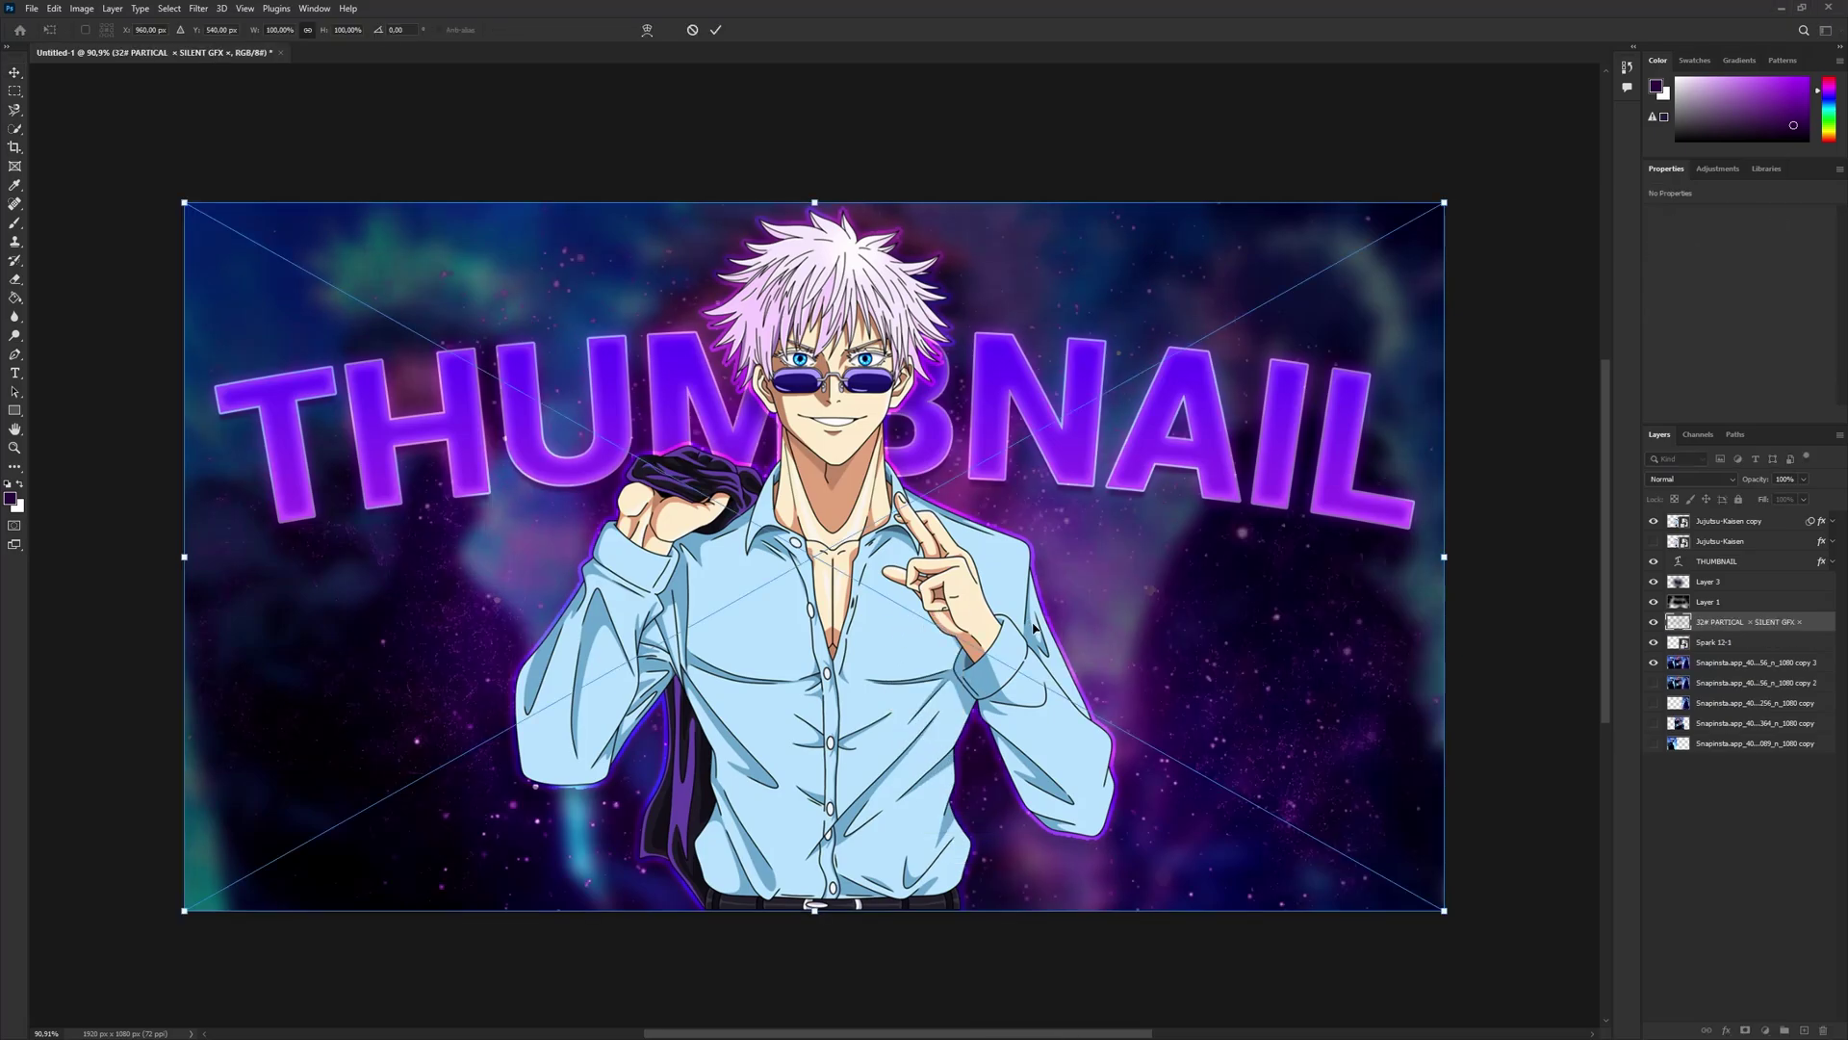
key(Return)
drag(1738, 627, 1659, 646)
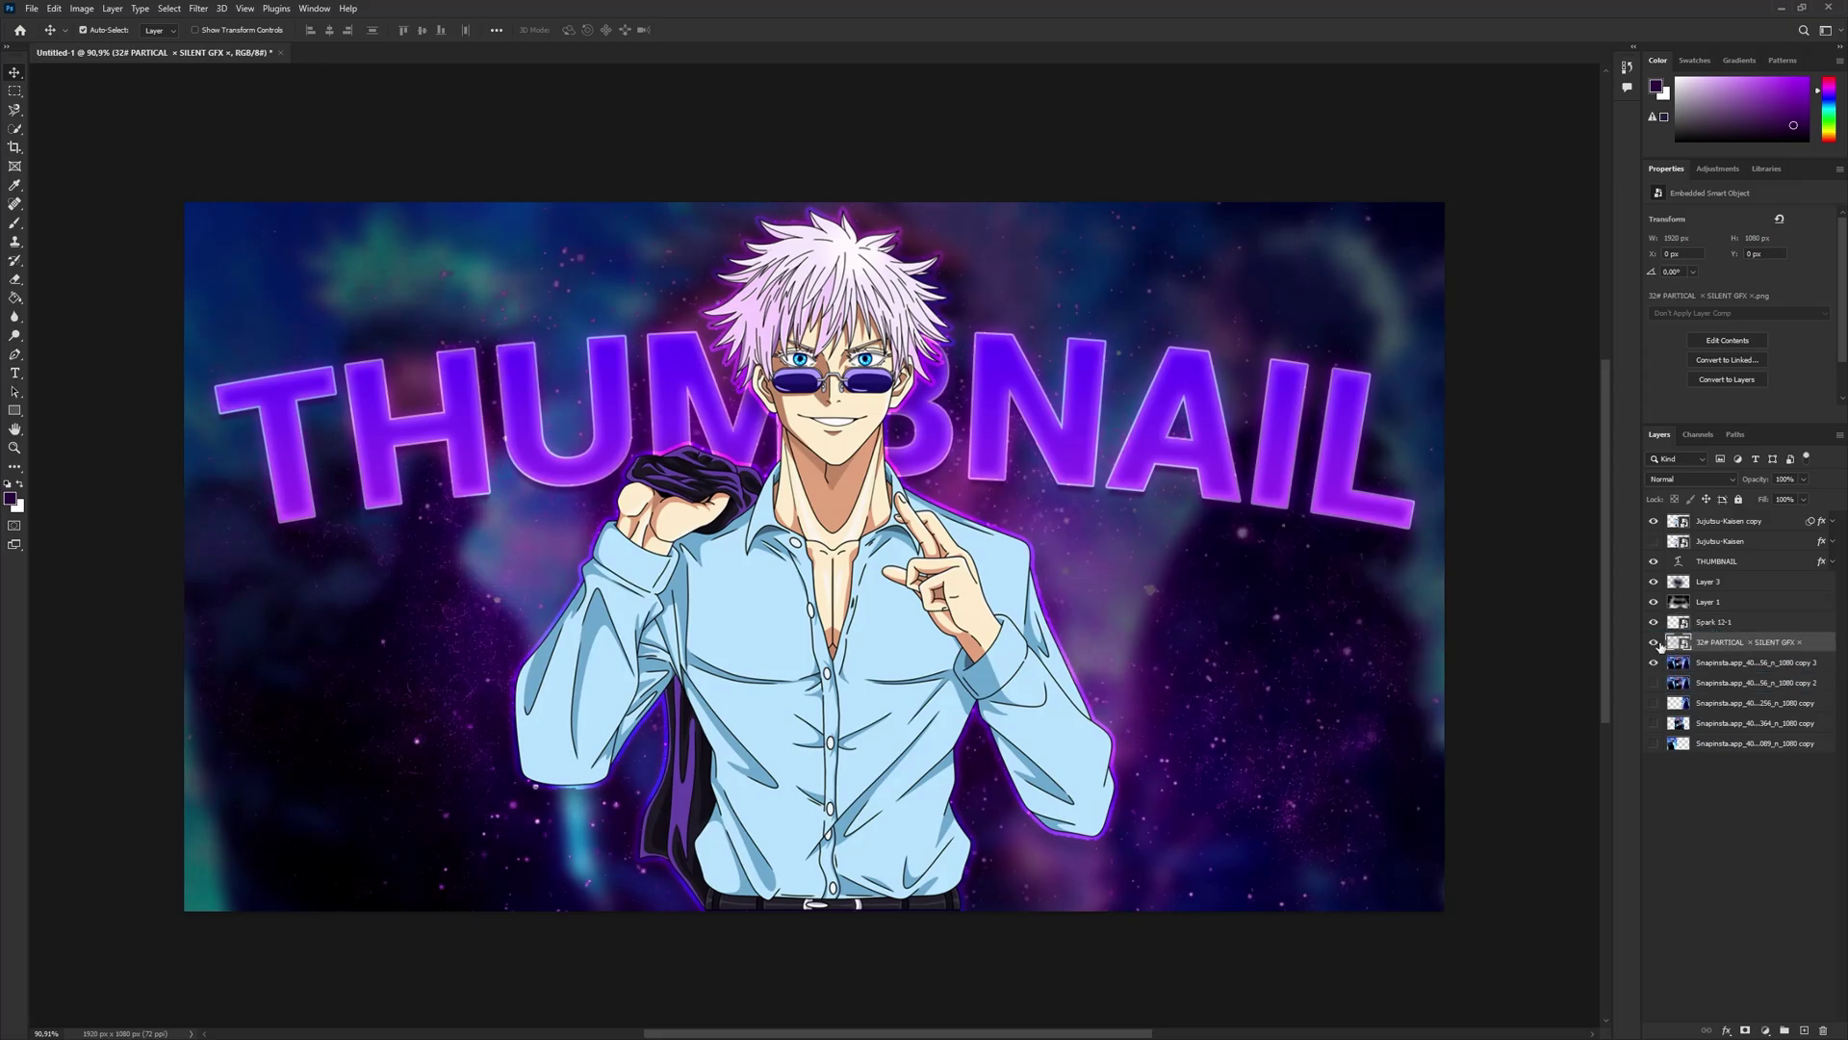
- Set the particle layer's blend mode to Color Dodge and make the particles fainter
click(1691, 479)
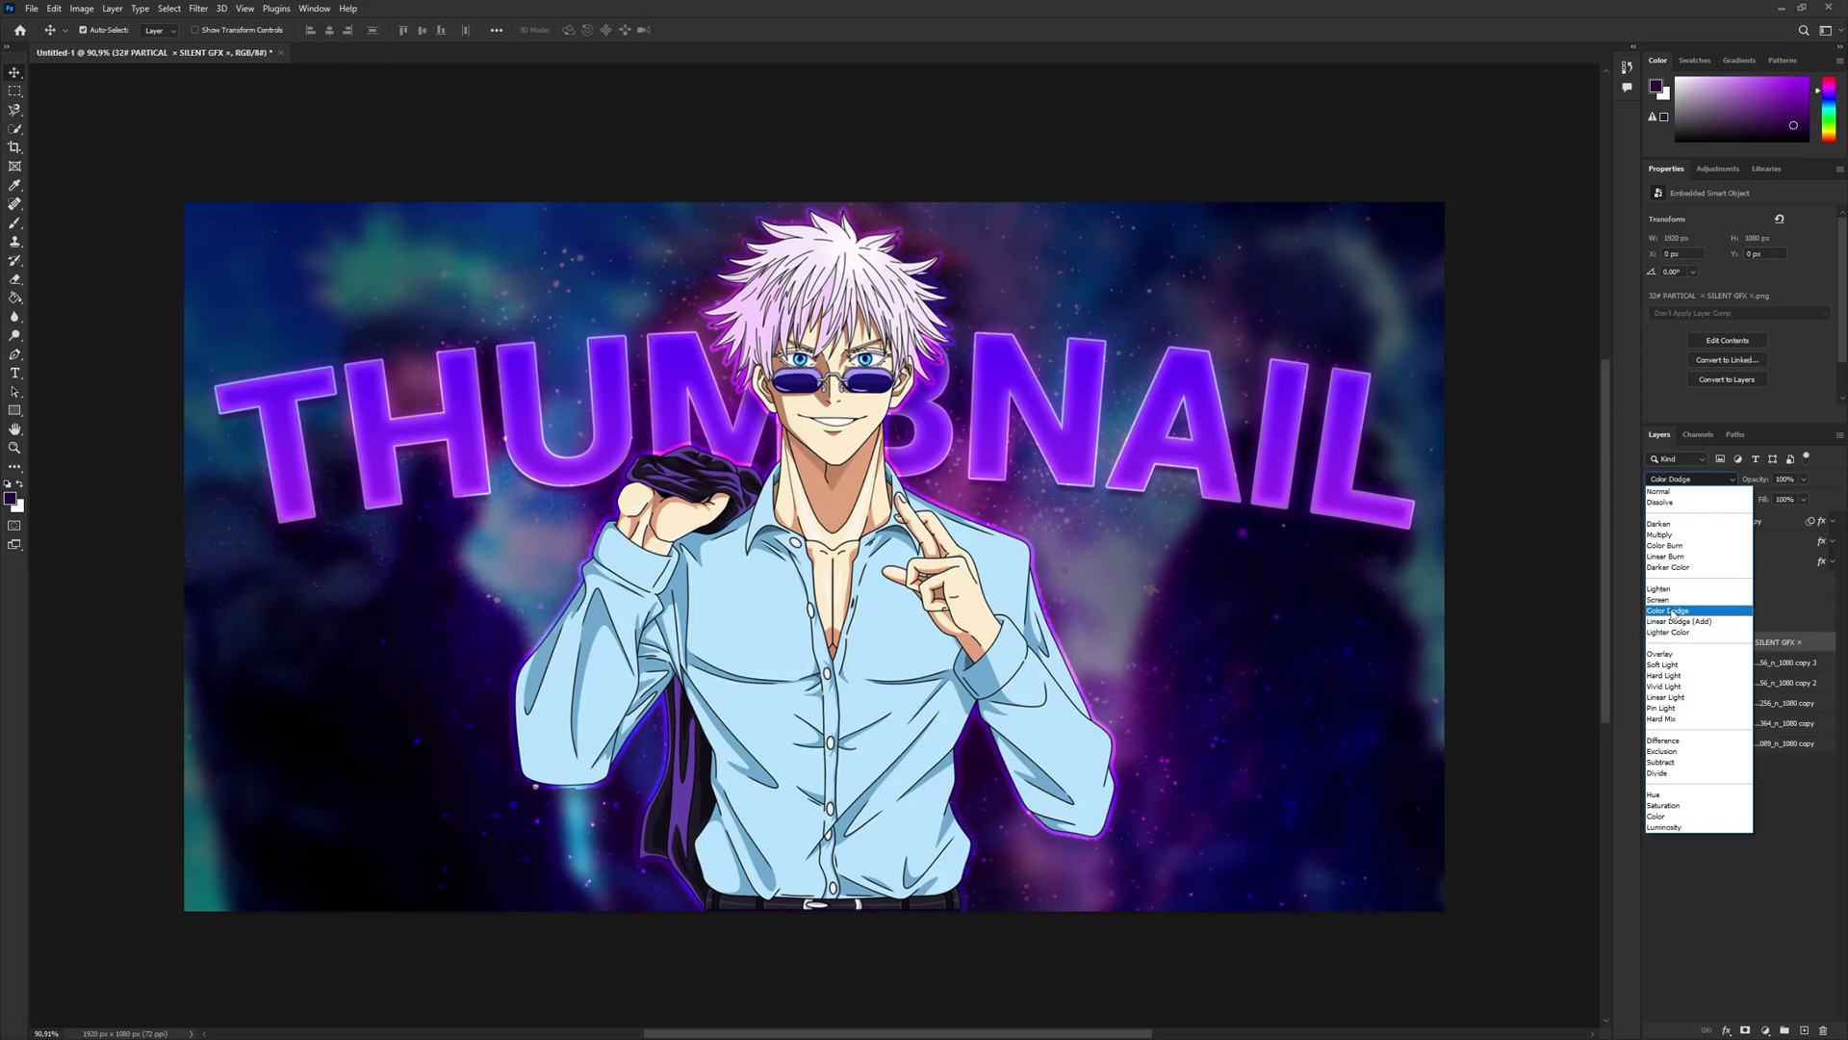
click(1668, 610)
click(1797, 498)
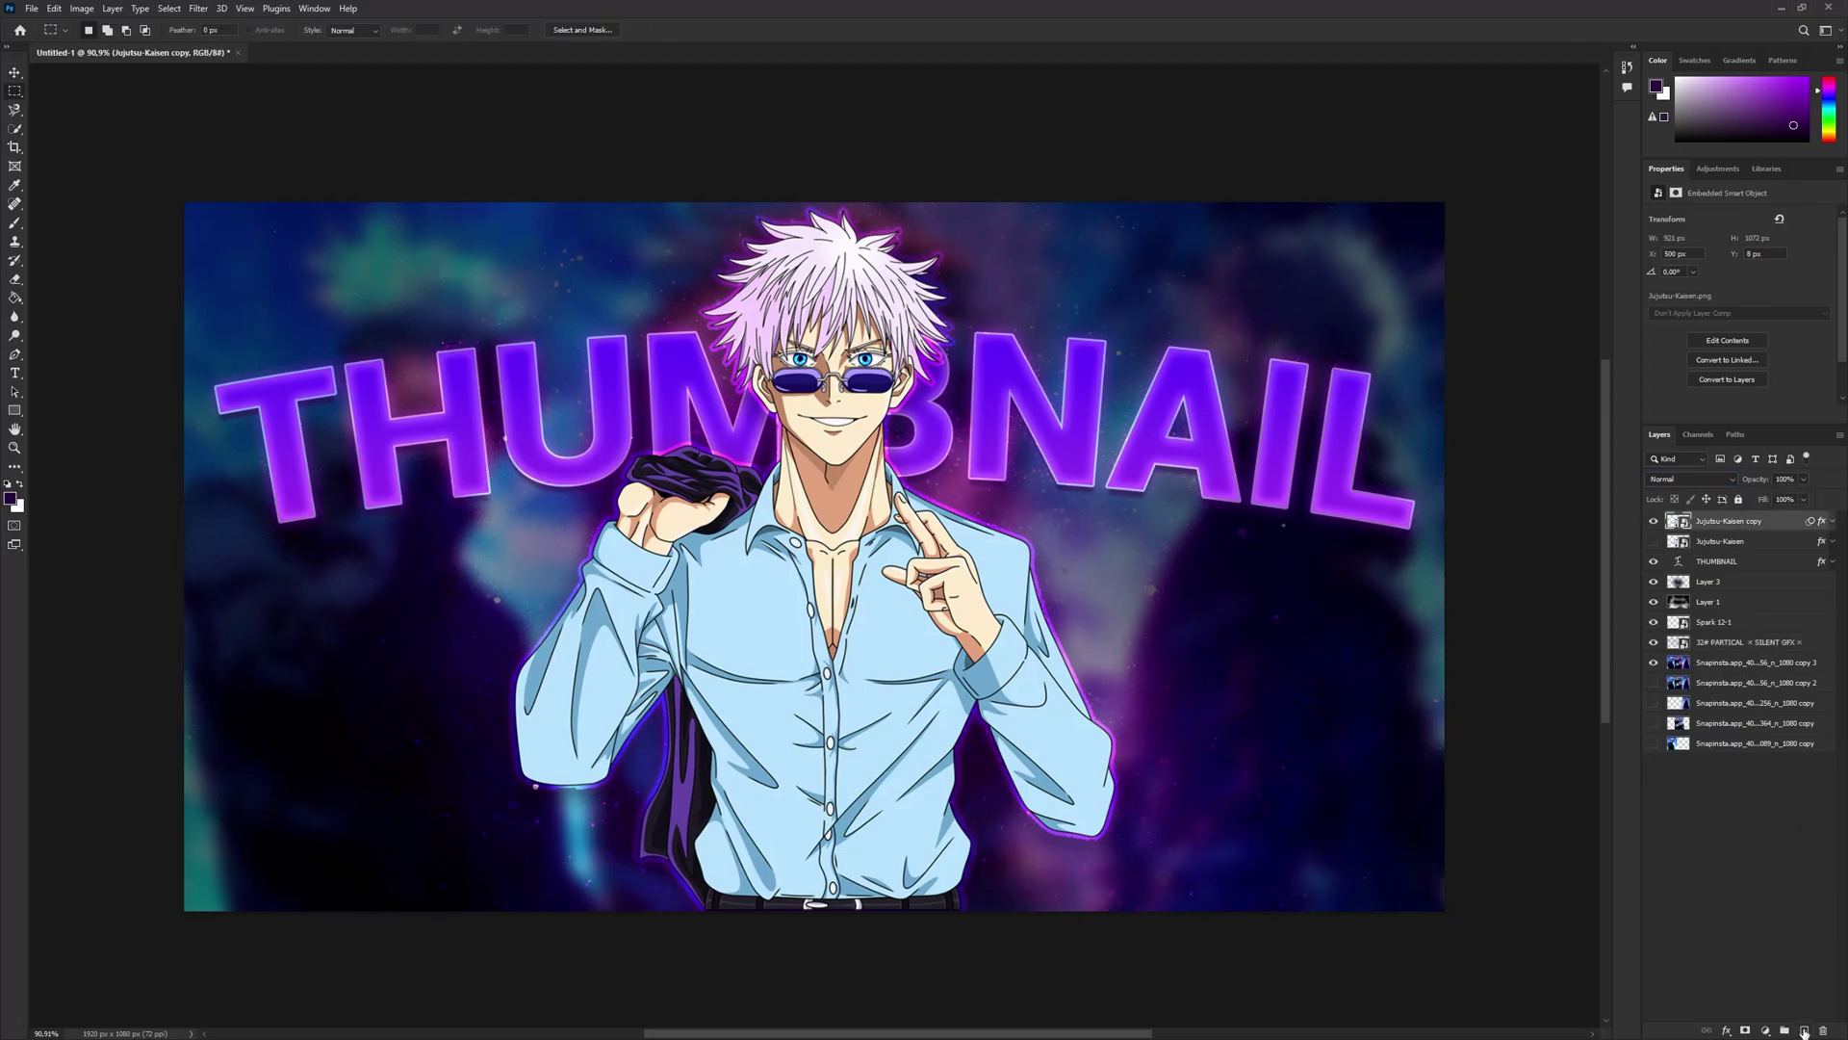
- Add a new layer above the character layer and set its blend mode to Linear Dodge (Add)
click(1804, 1031)
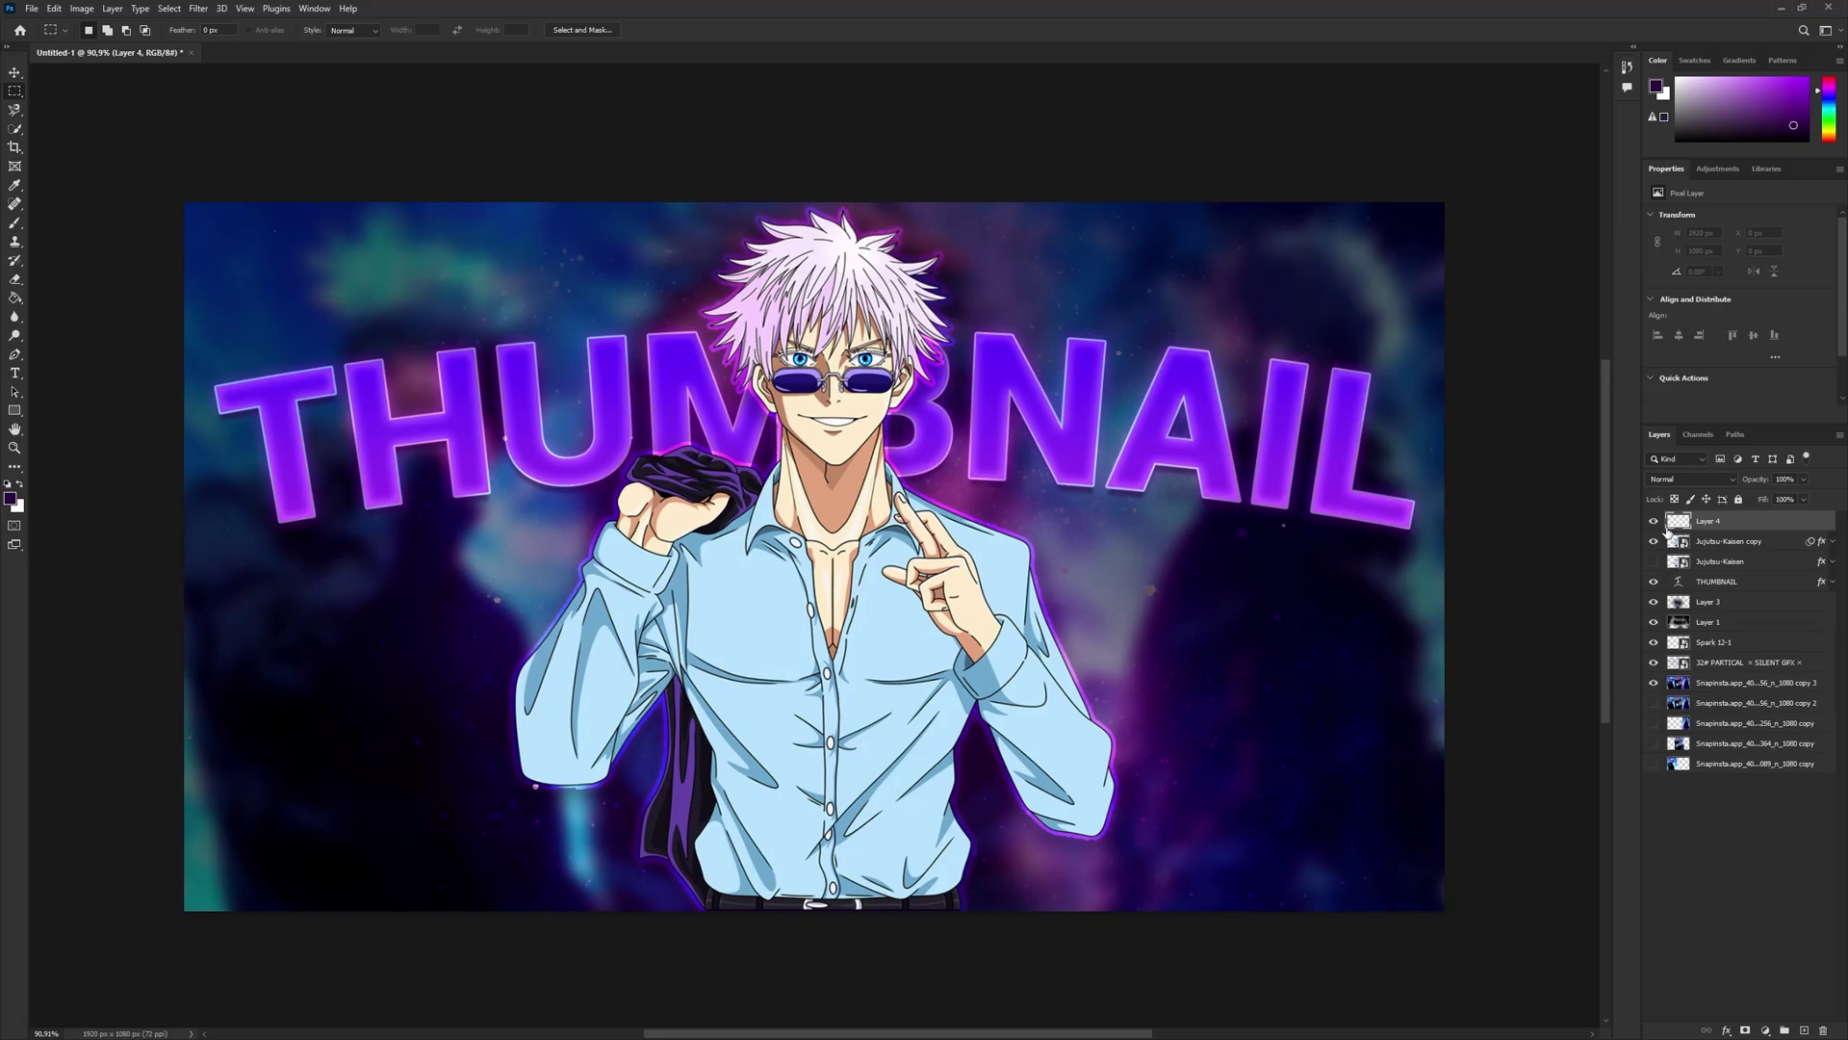
click(1684, 481)
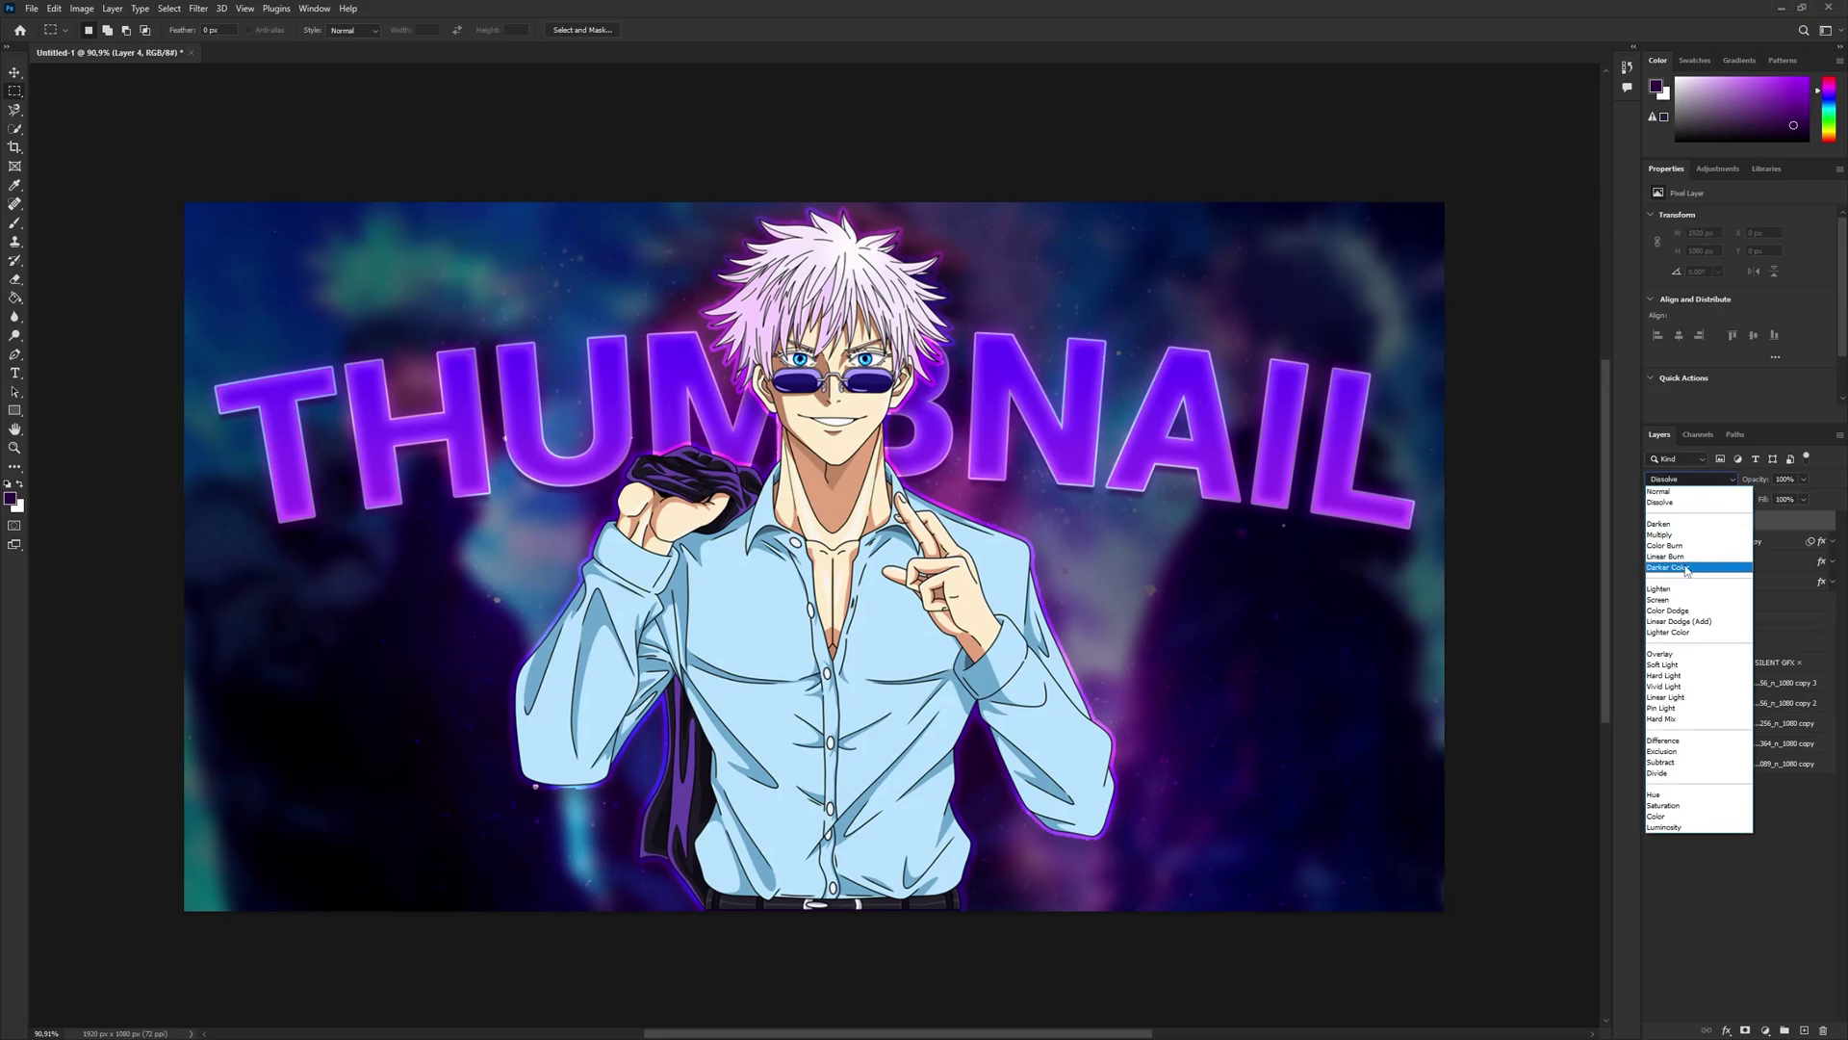
click(1695, 623)
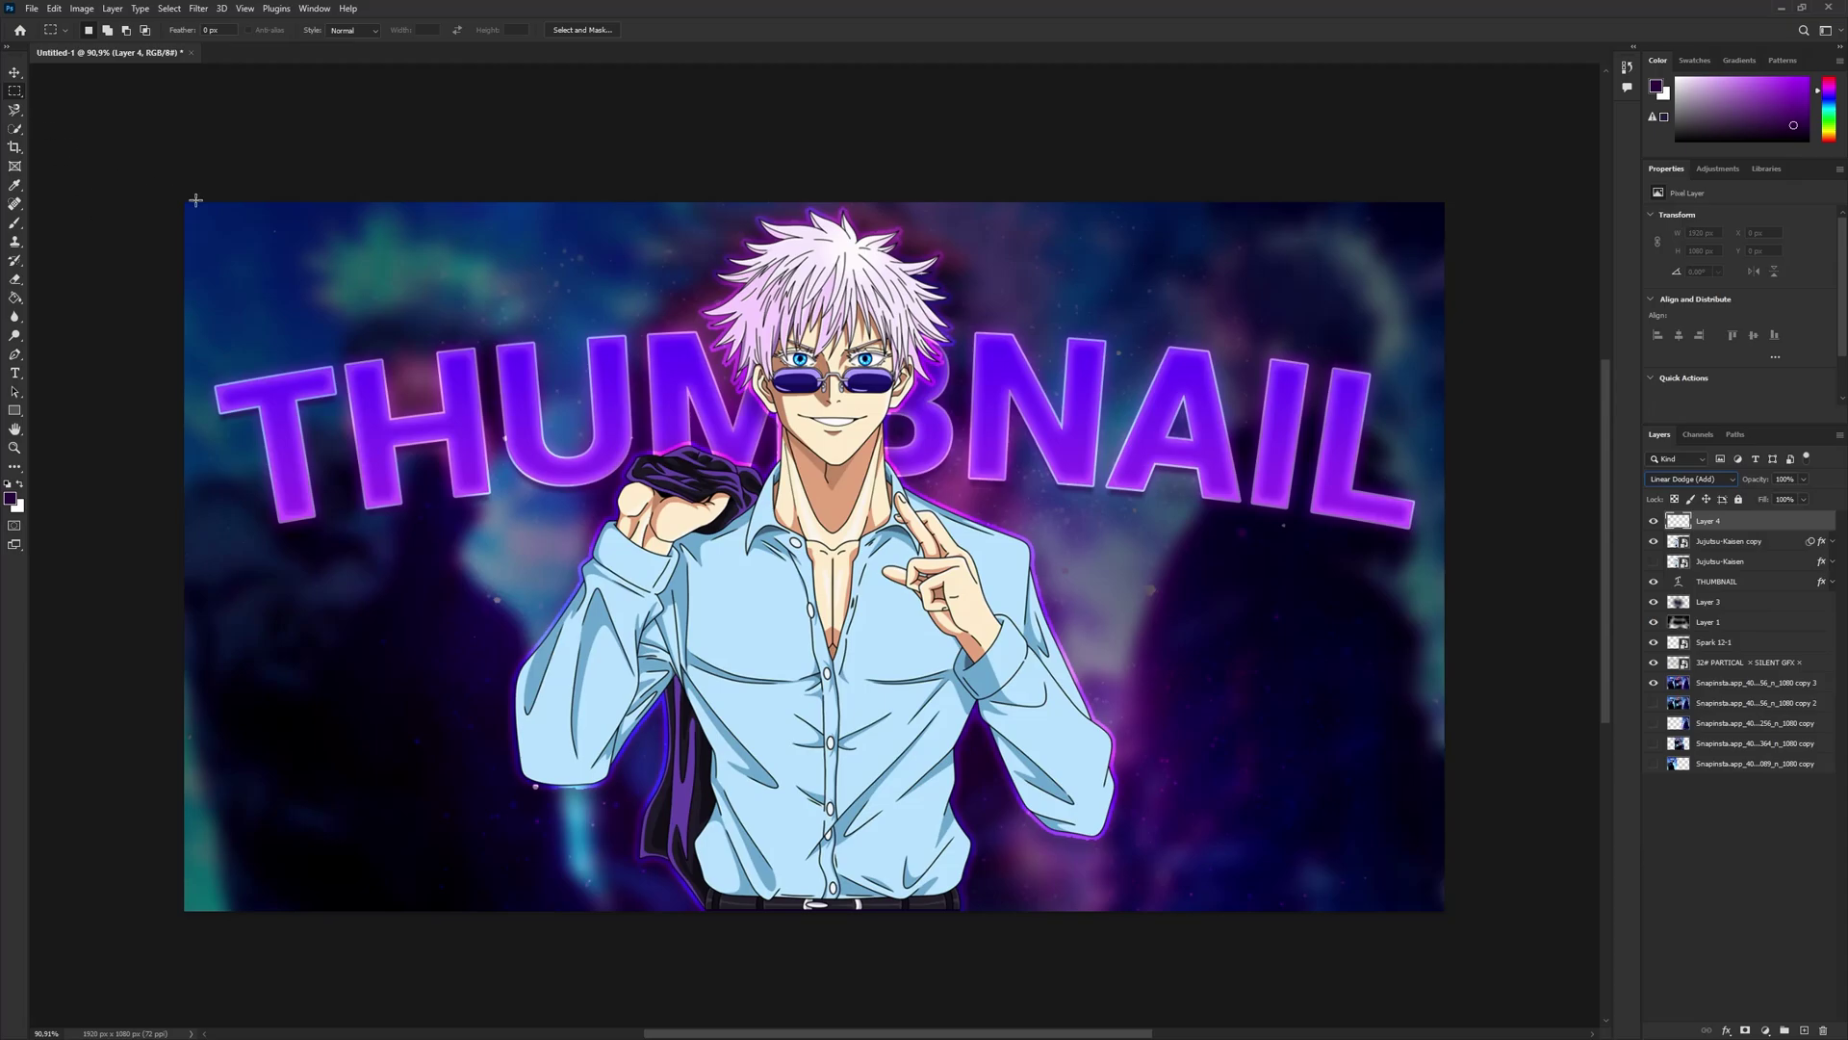
- Select the whole canvas and convert the selection into a 15-pixel border
drag(192, 202, 1530, 929)
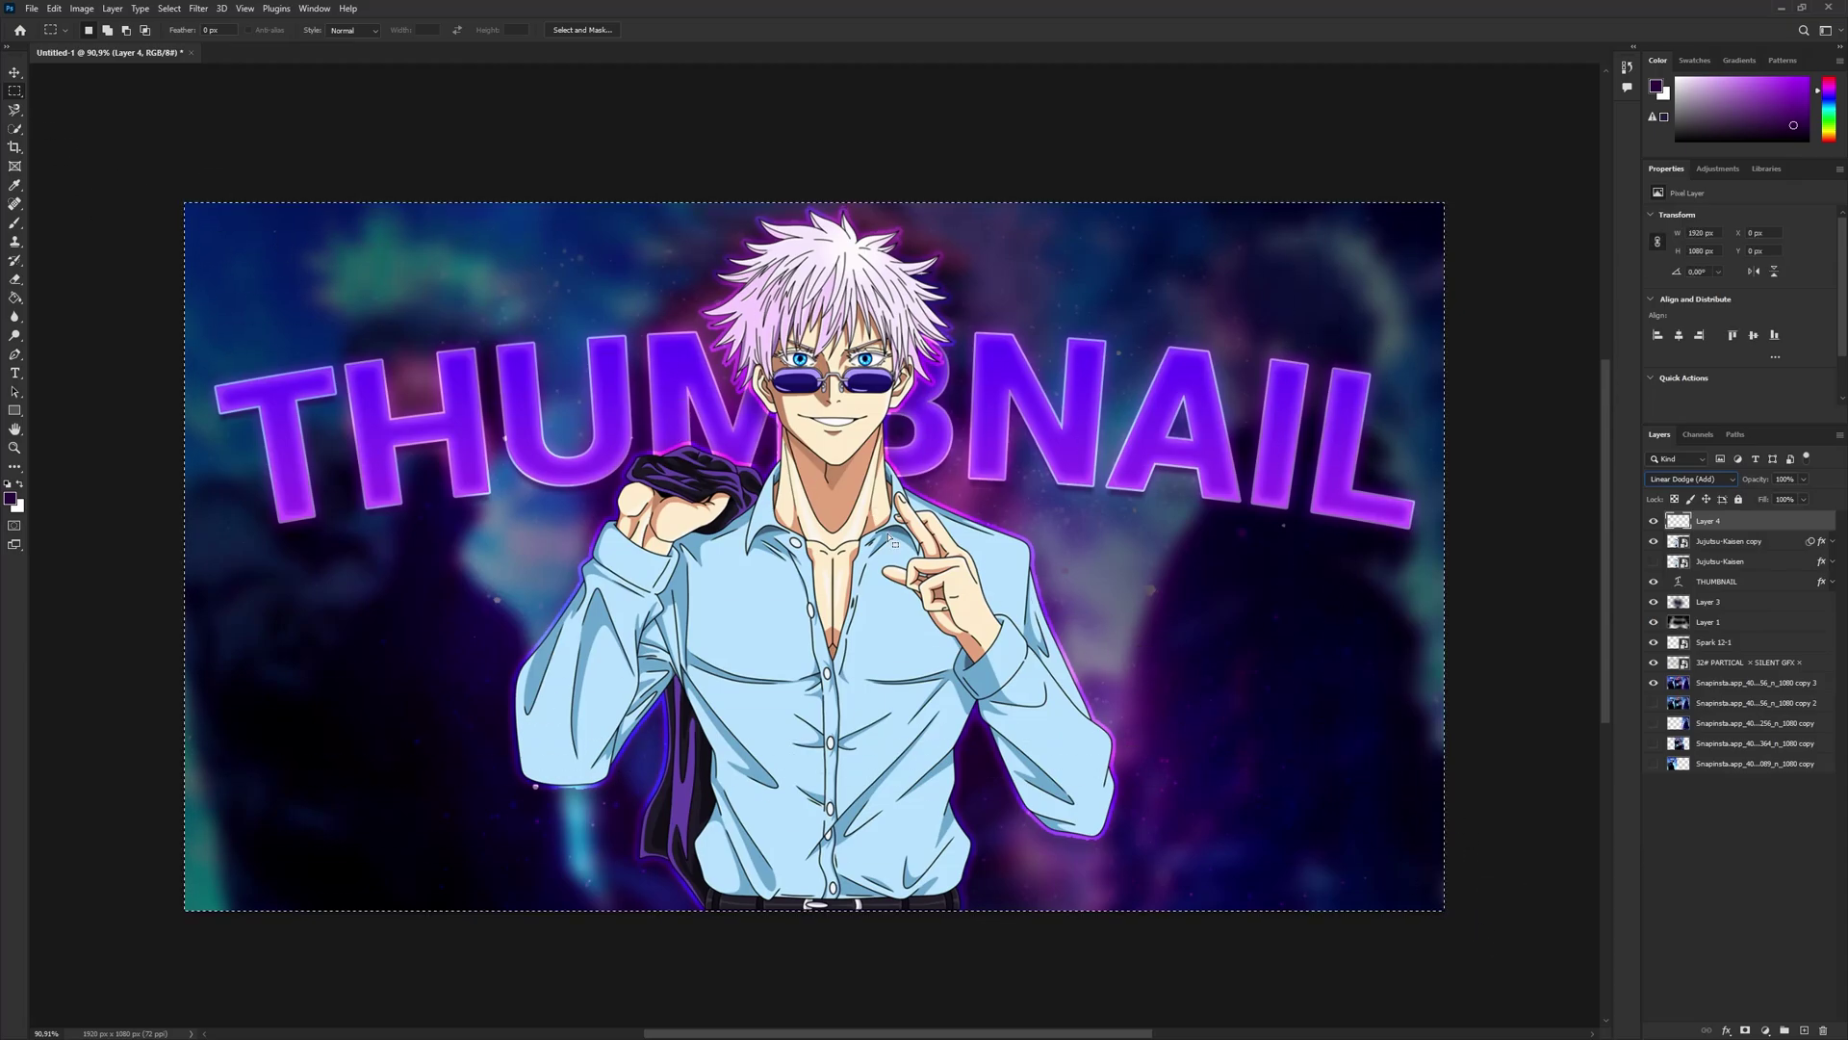
click(171, 8)
mouse_move(204, 229)
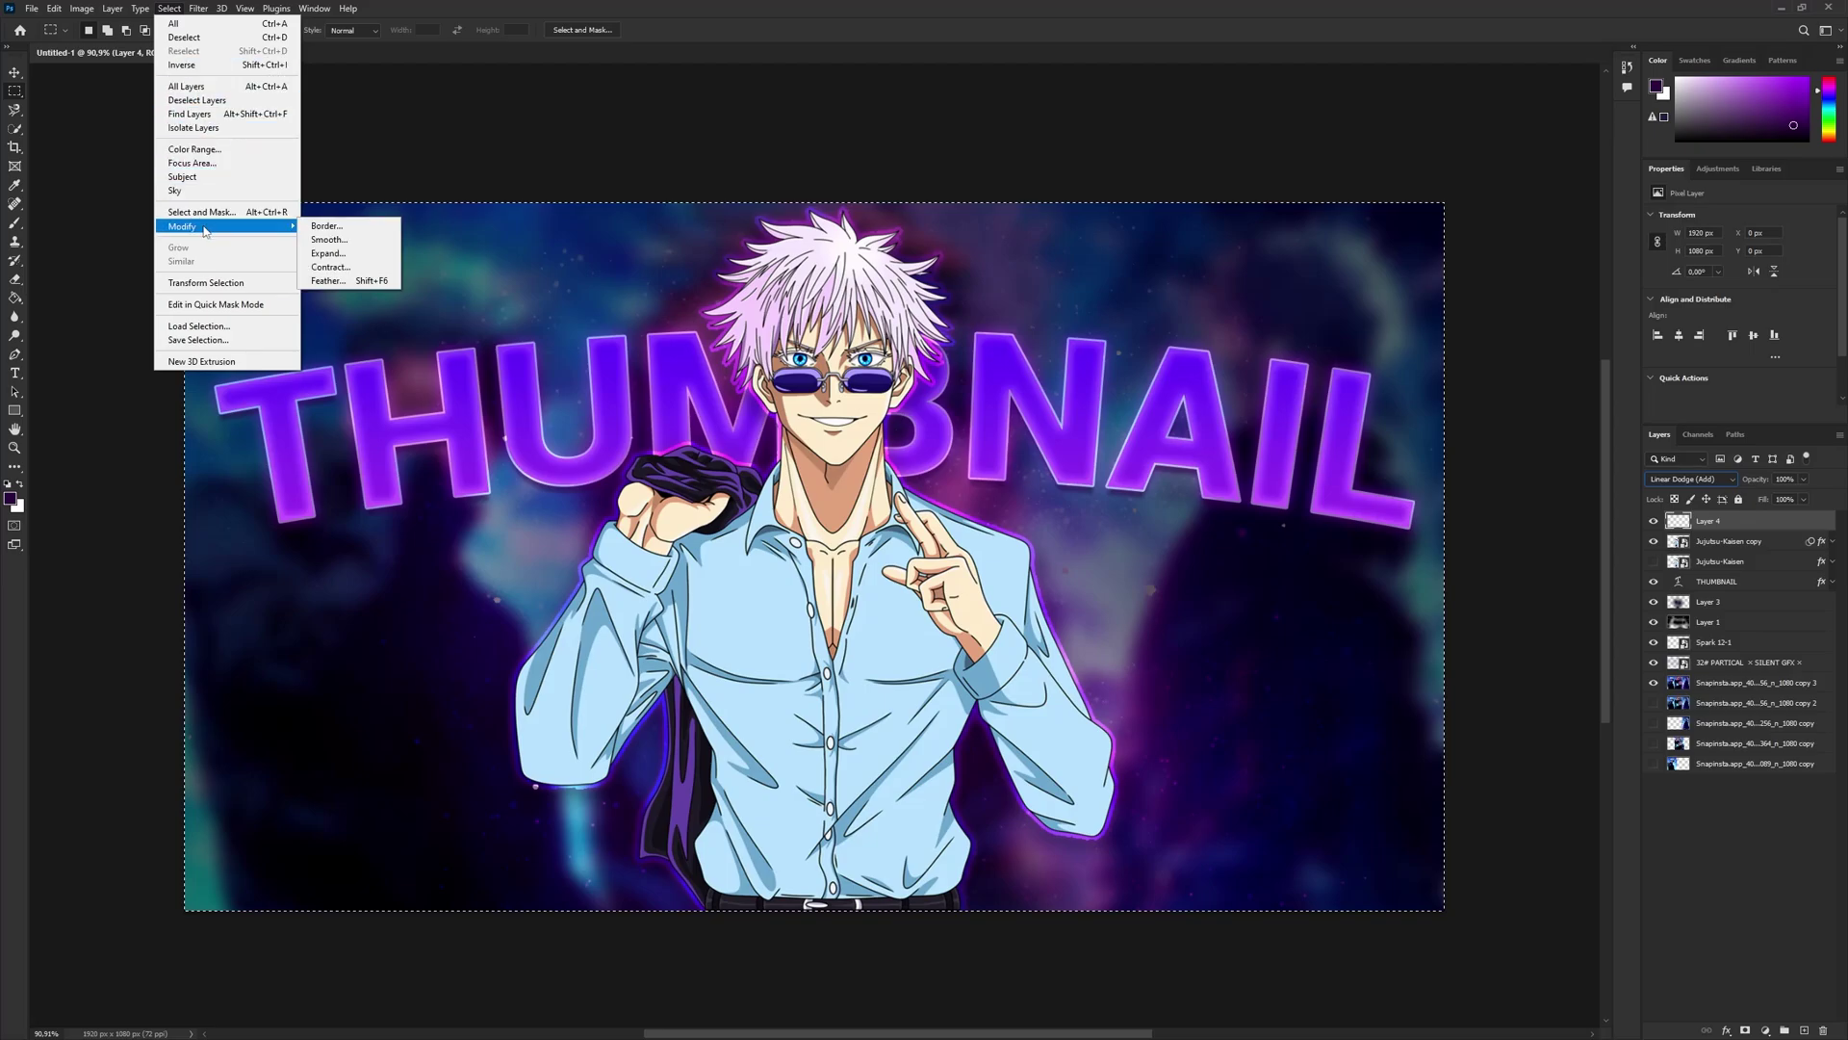
click(326, 225)
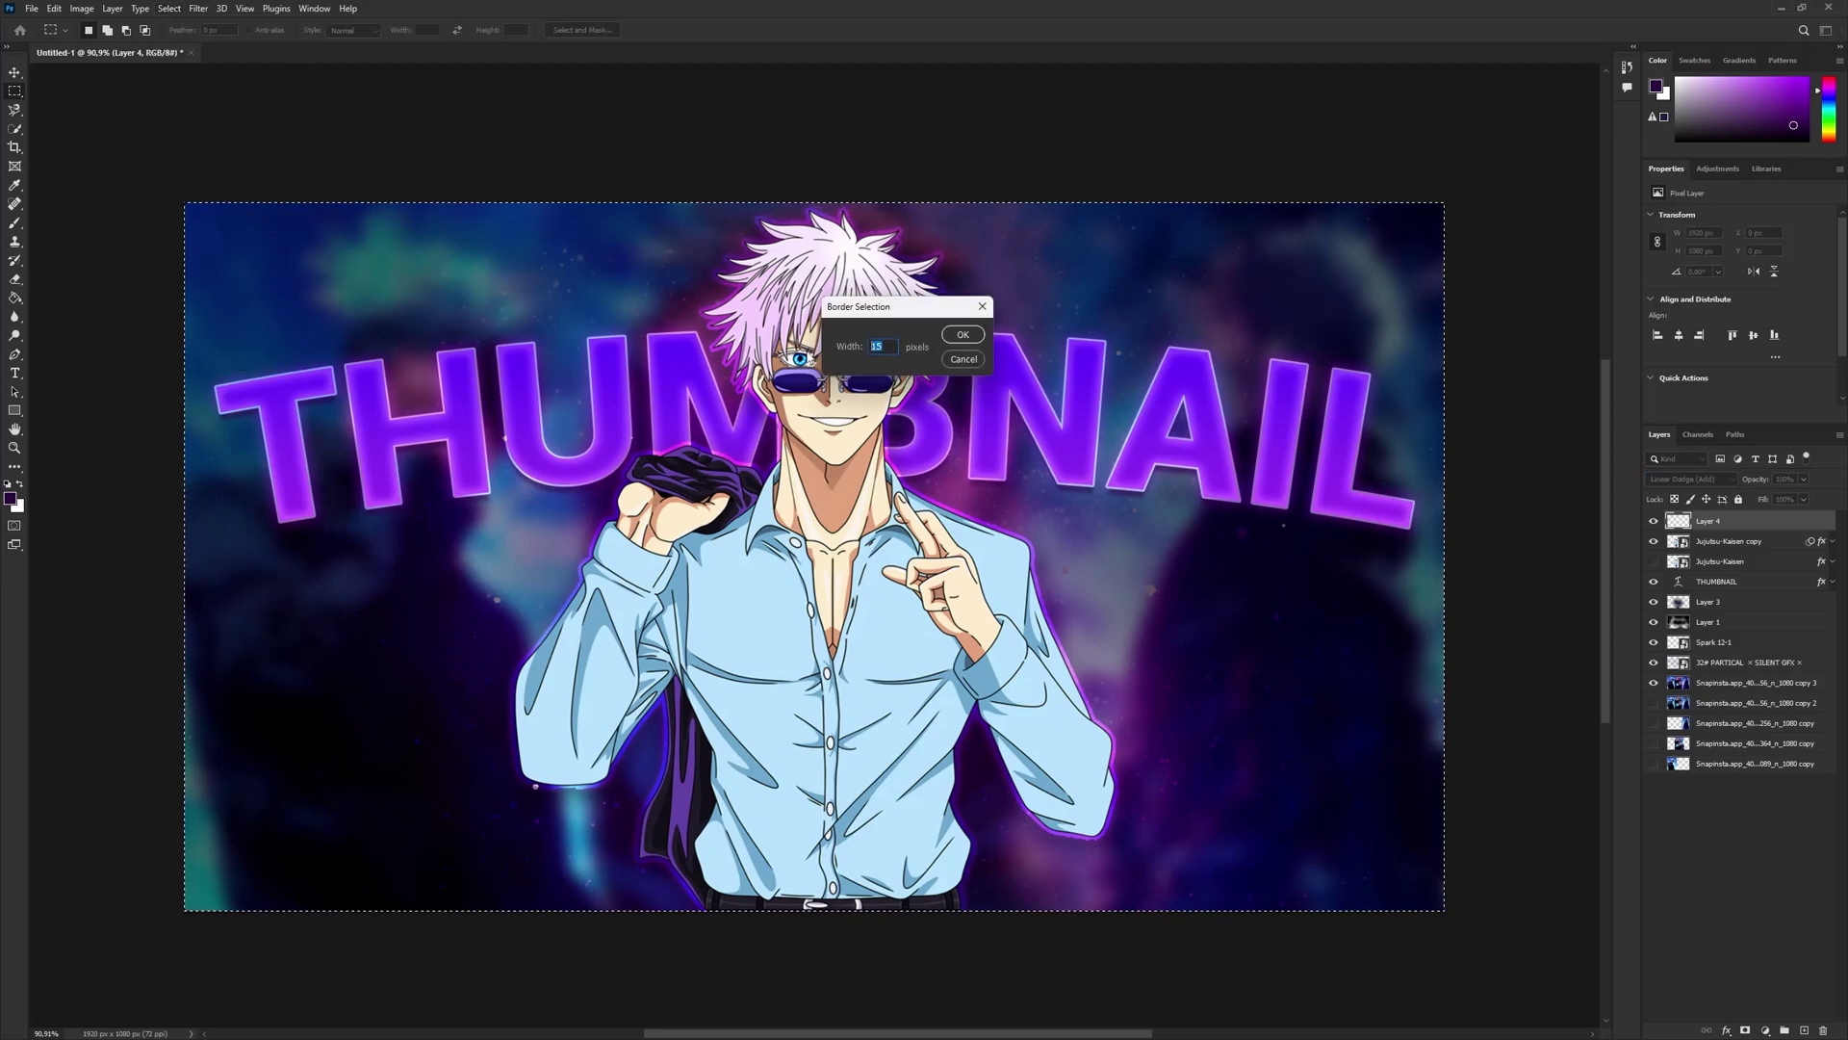
click(882, 347)
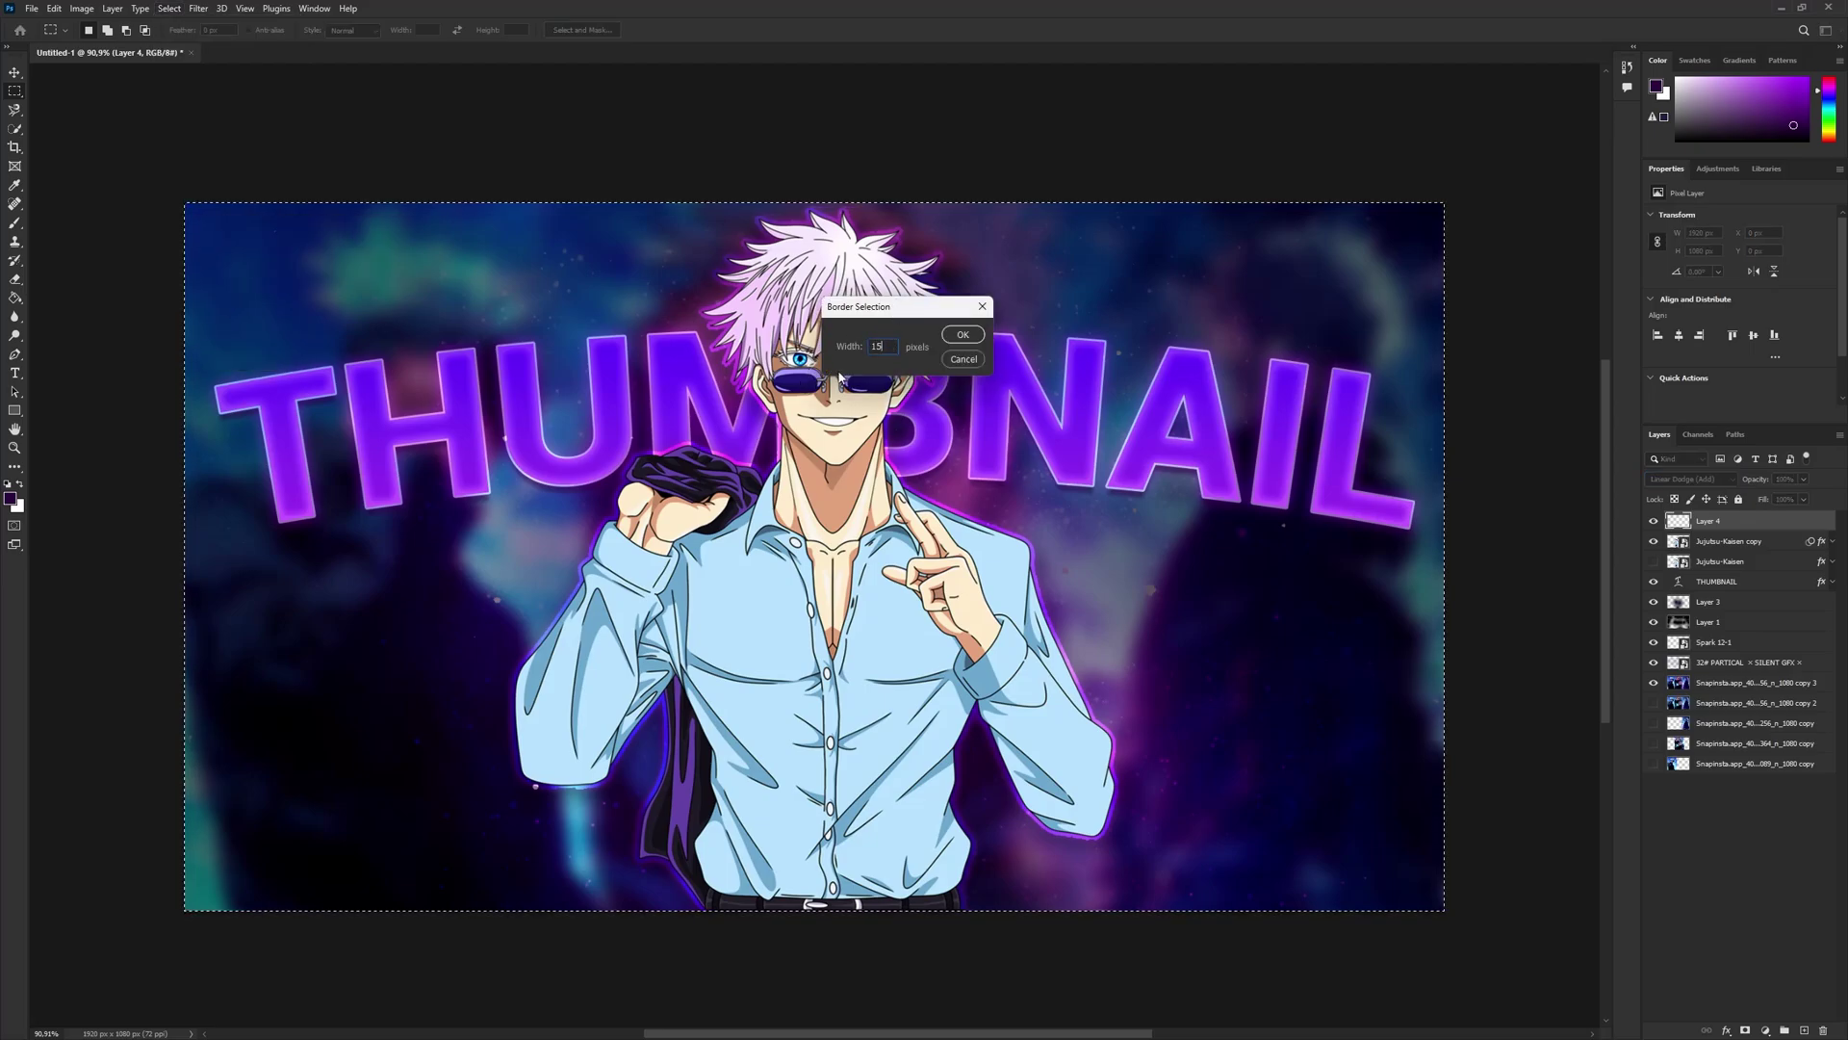
click(962, 335)
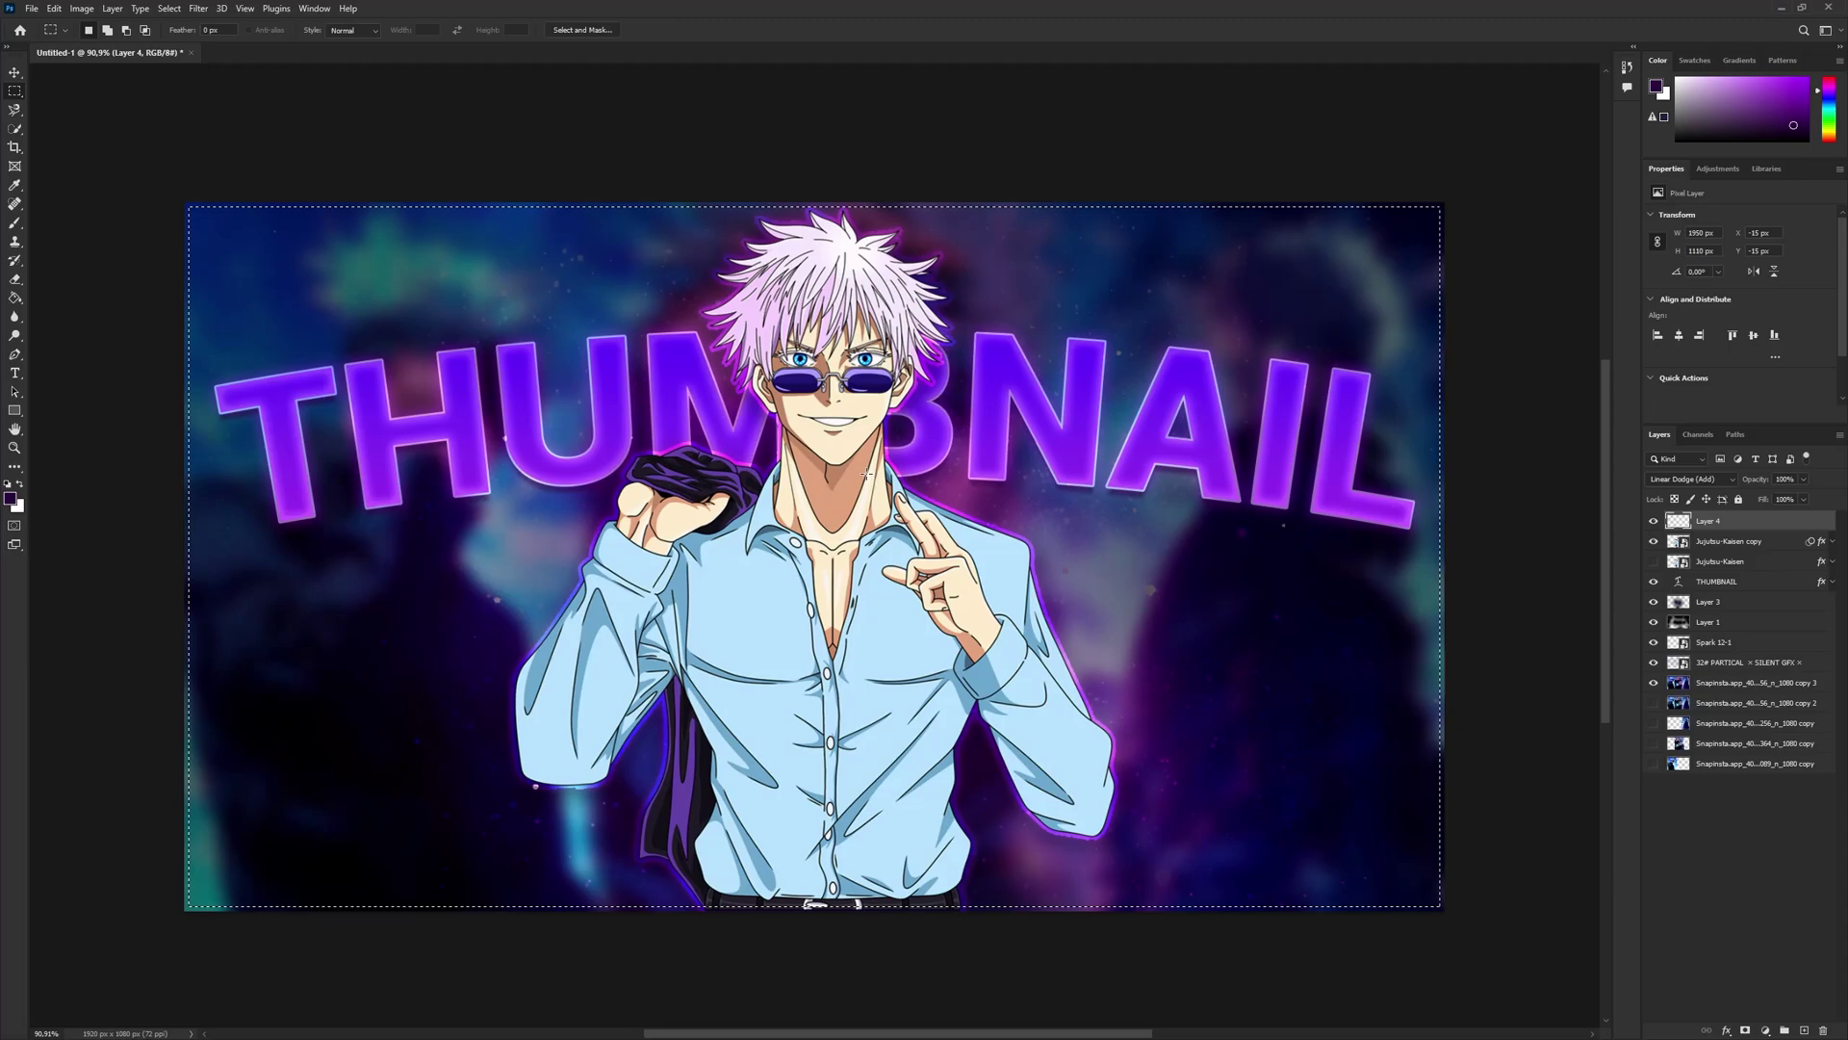
- Invert the border selection twice to limit it to the area inside the canvas
click(169, 10)
click(191, 78)
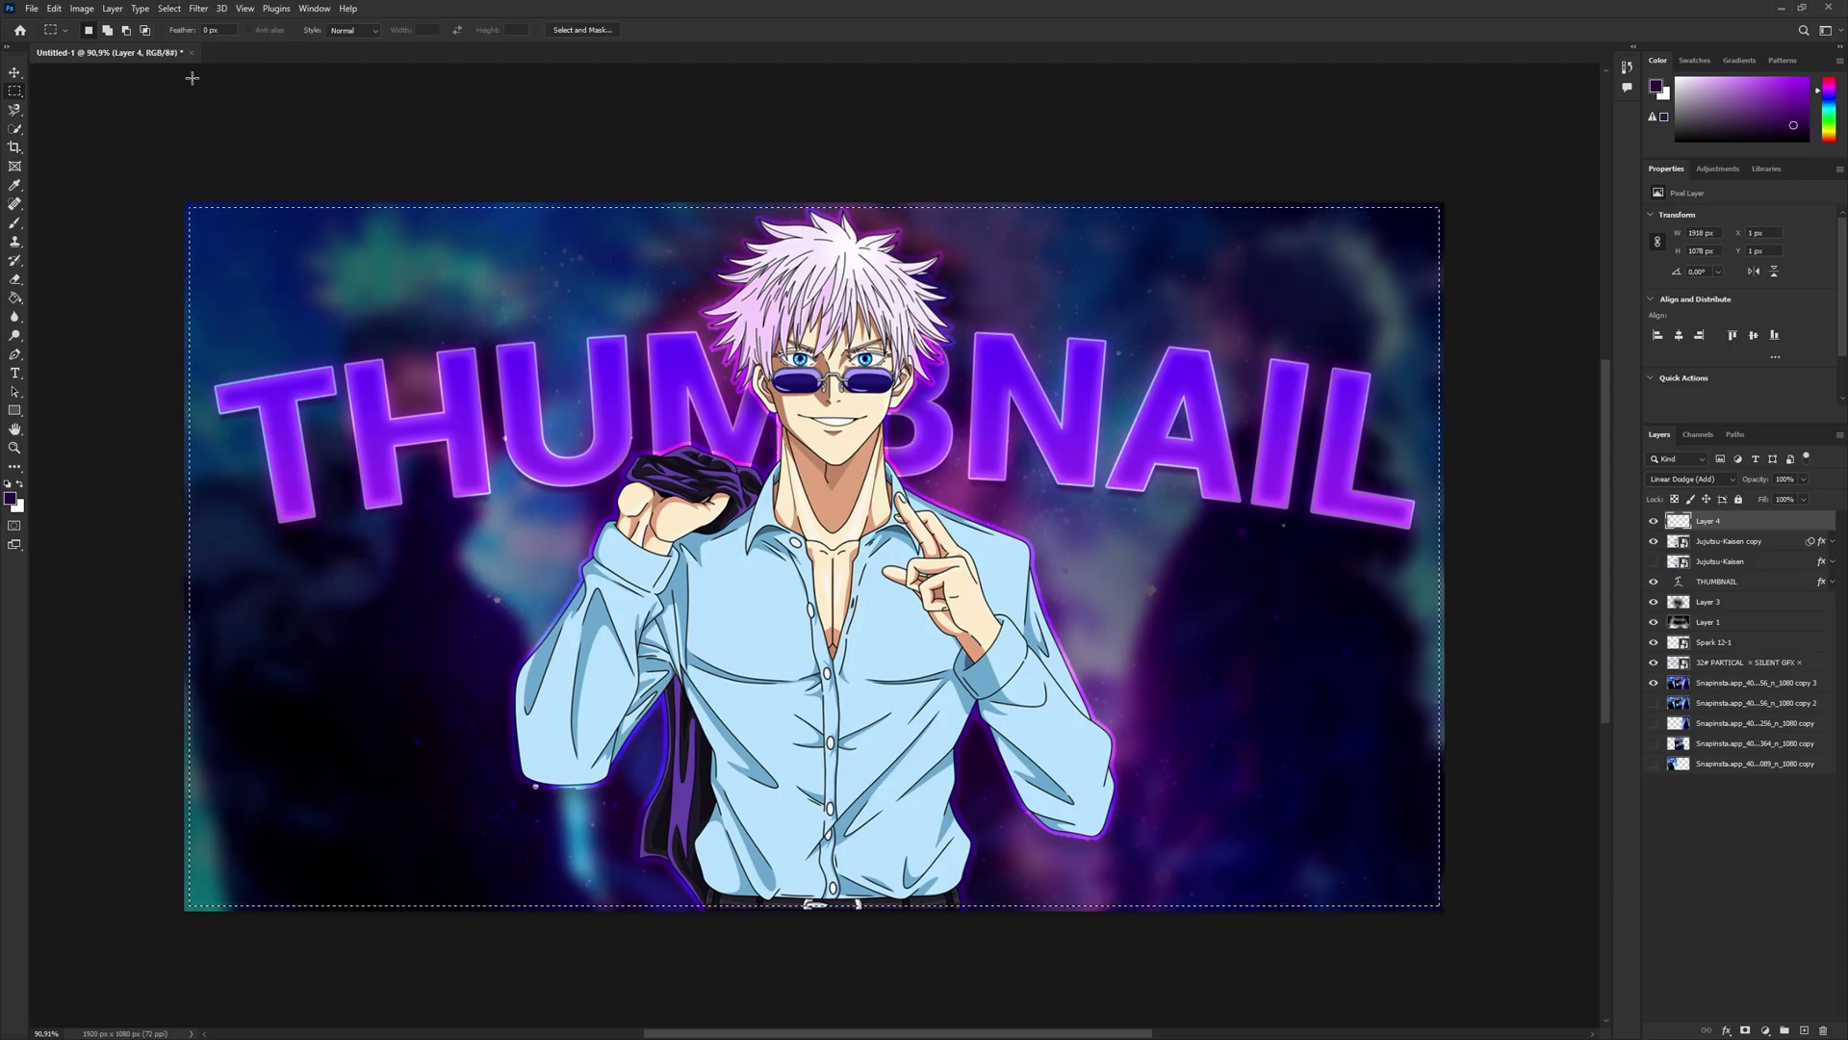
click(169, 9)
click(179, 63)
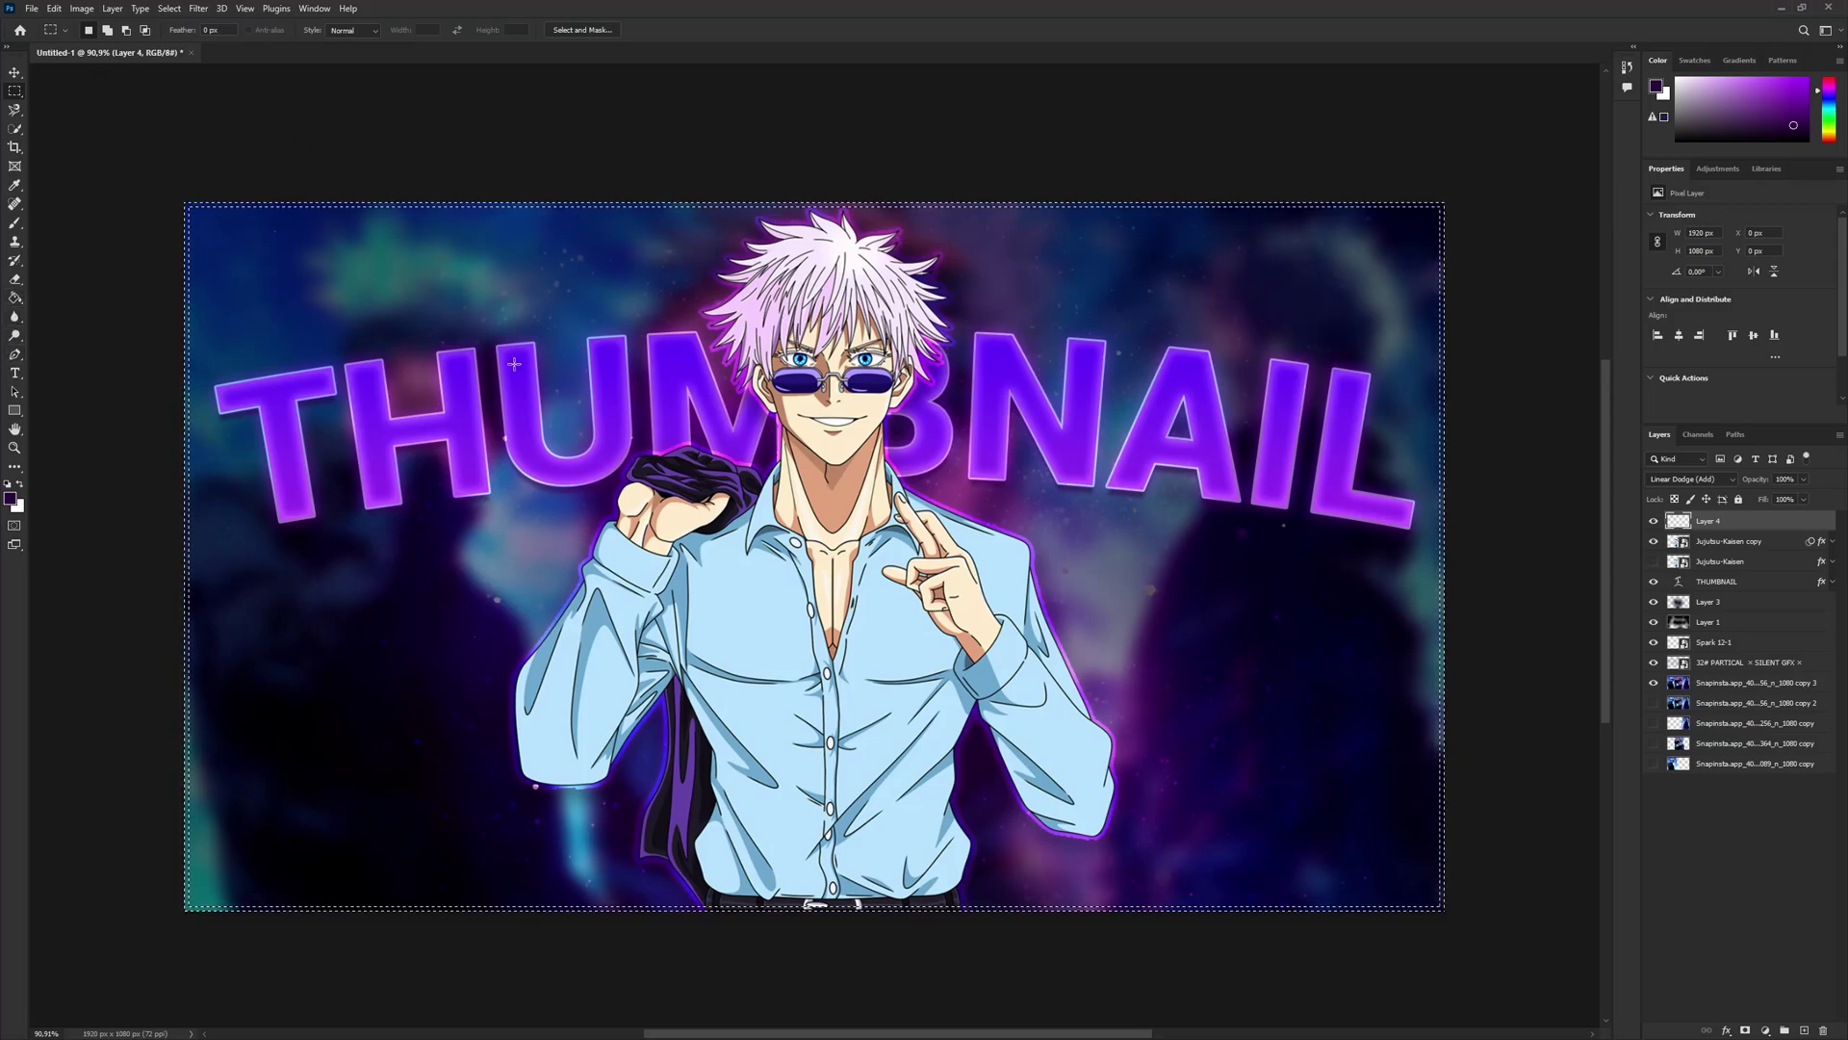
- Choose a brighter purple foreground colour, paint the border selection with the Brush tool and deselect
key(b)
click(10, 498)
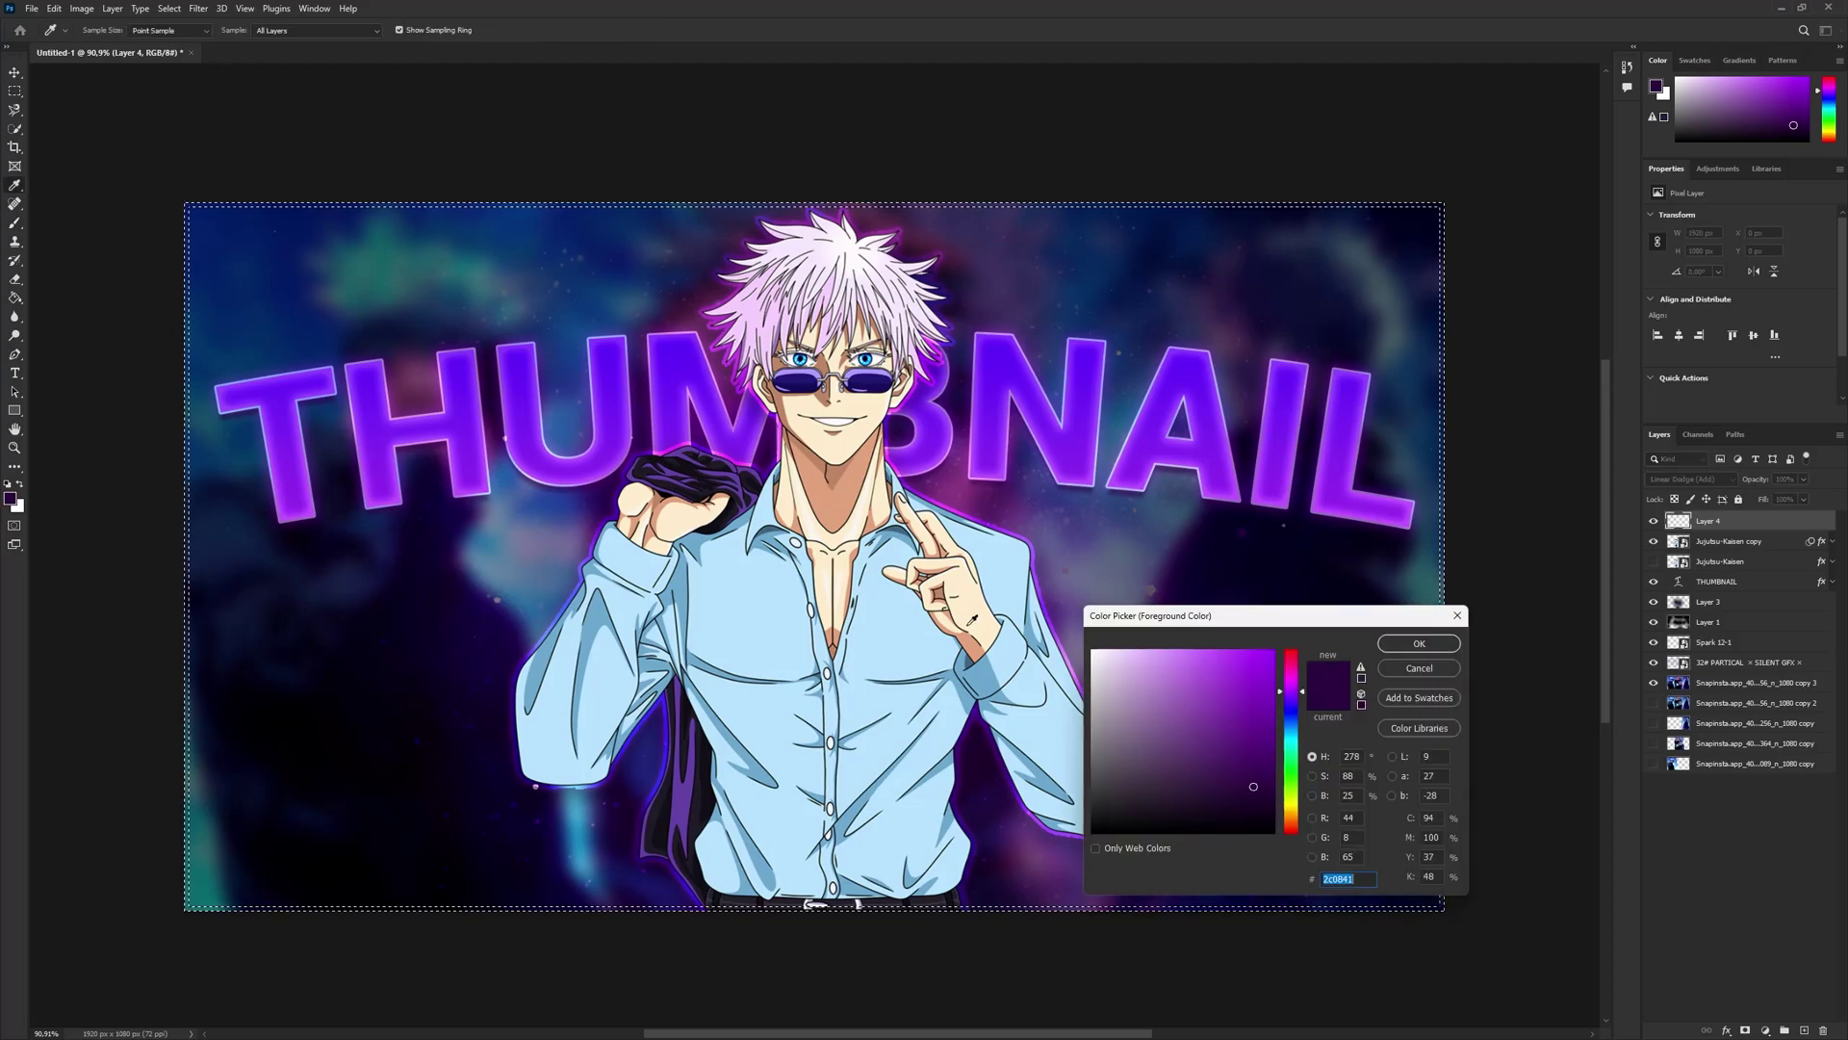
click(1419, 644)
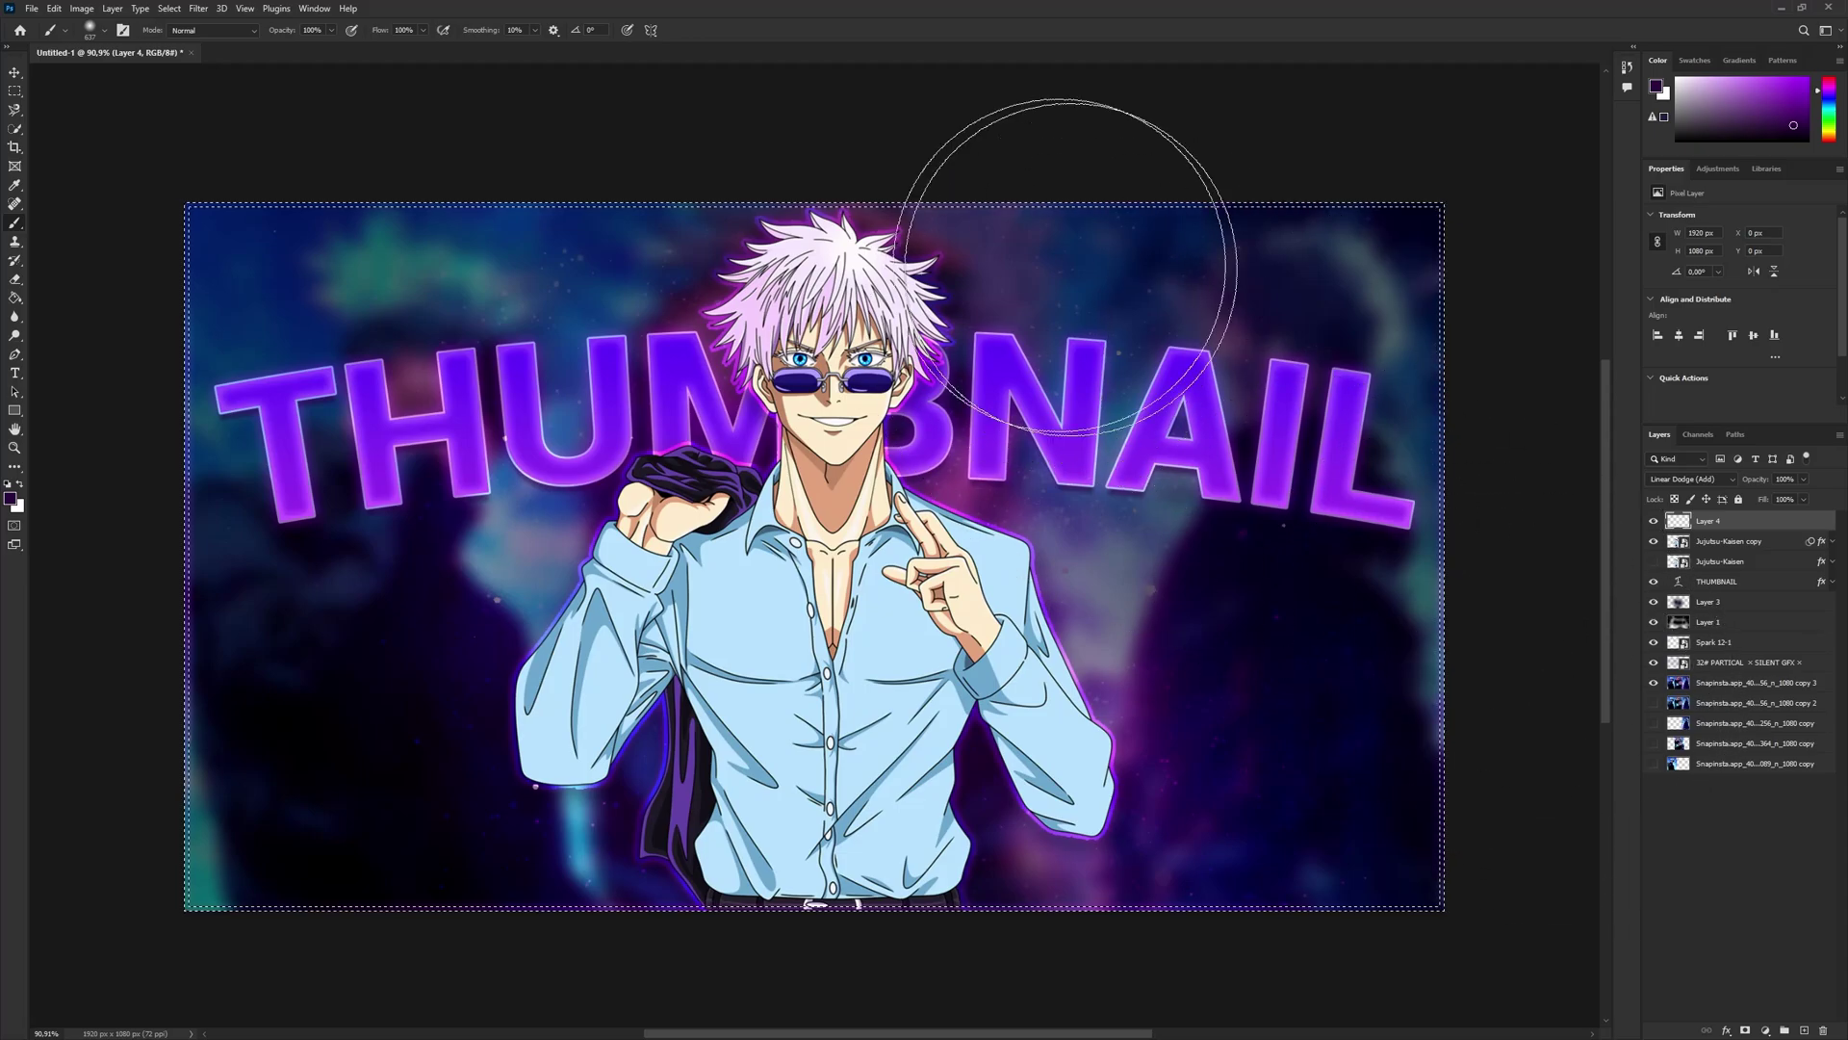
click(12, 494)
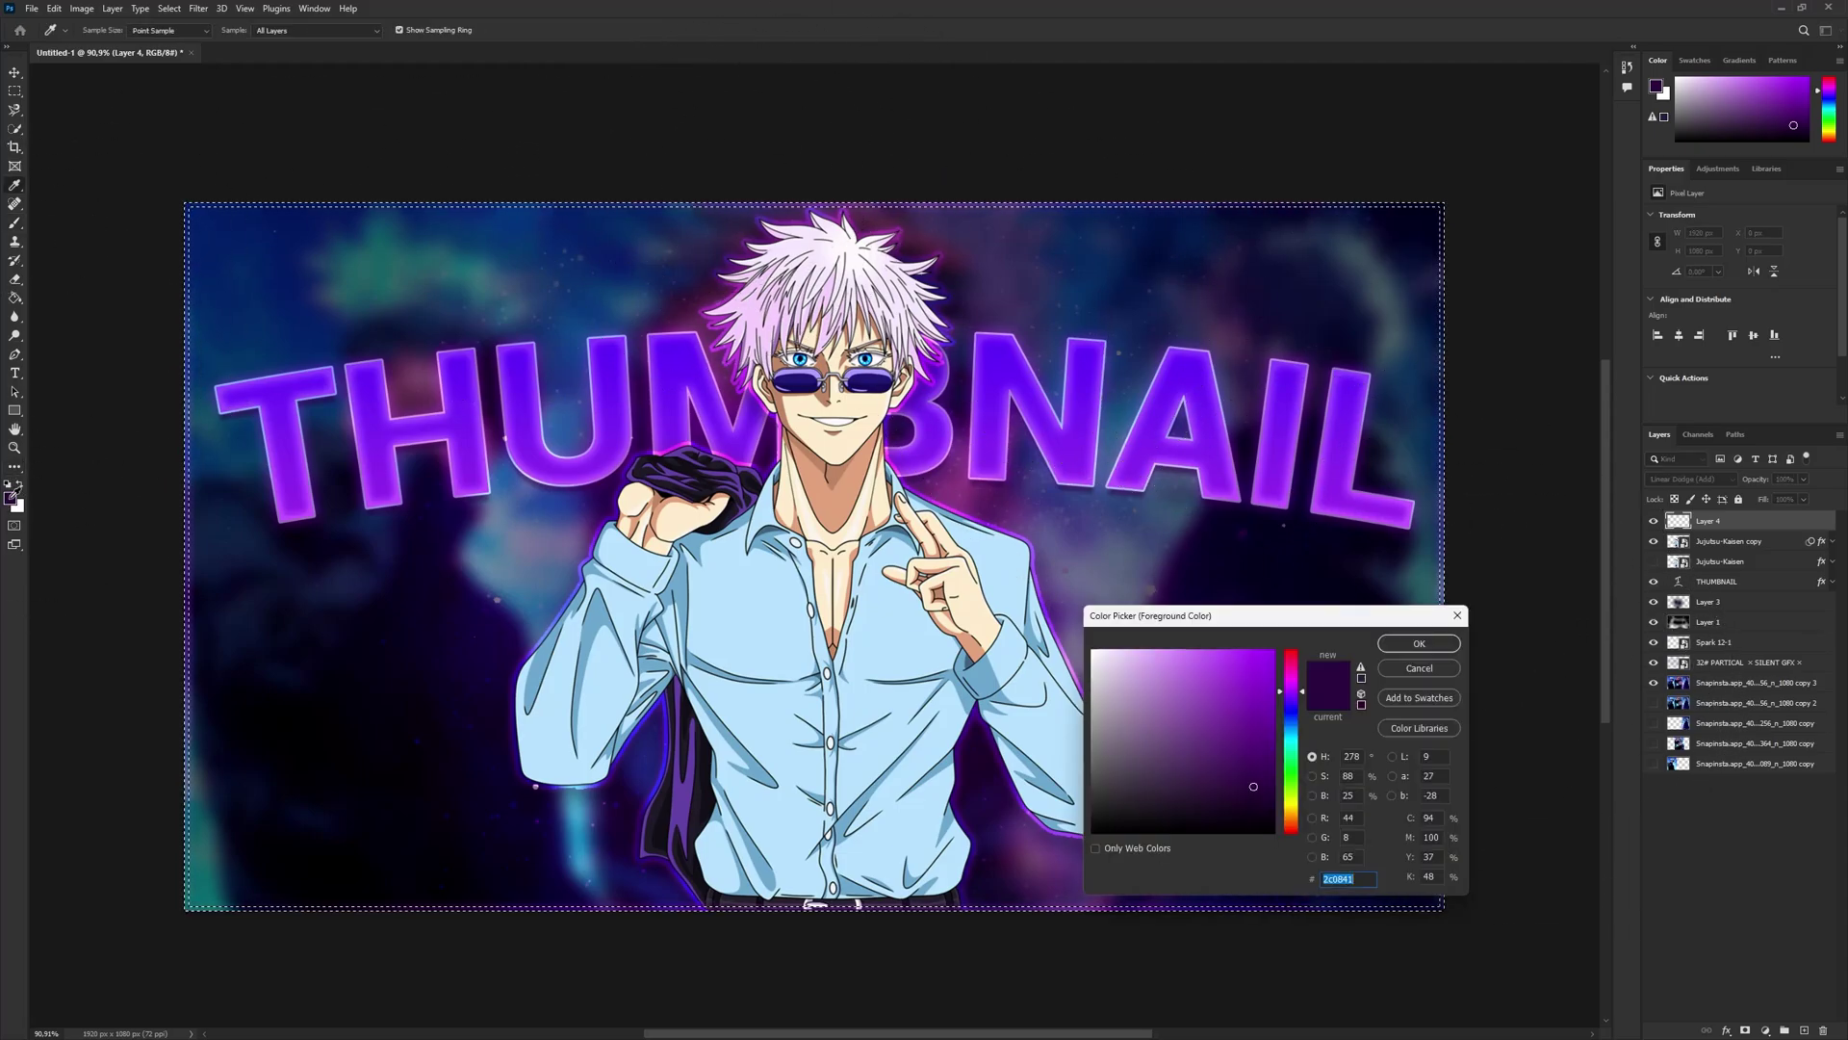
drag(1242, 713, 1233, 673)
click(1419, 643)
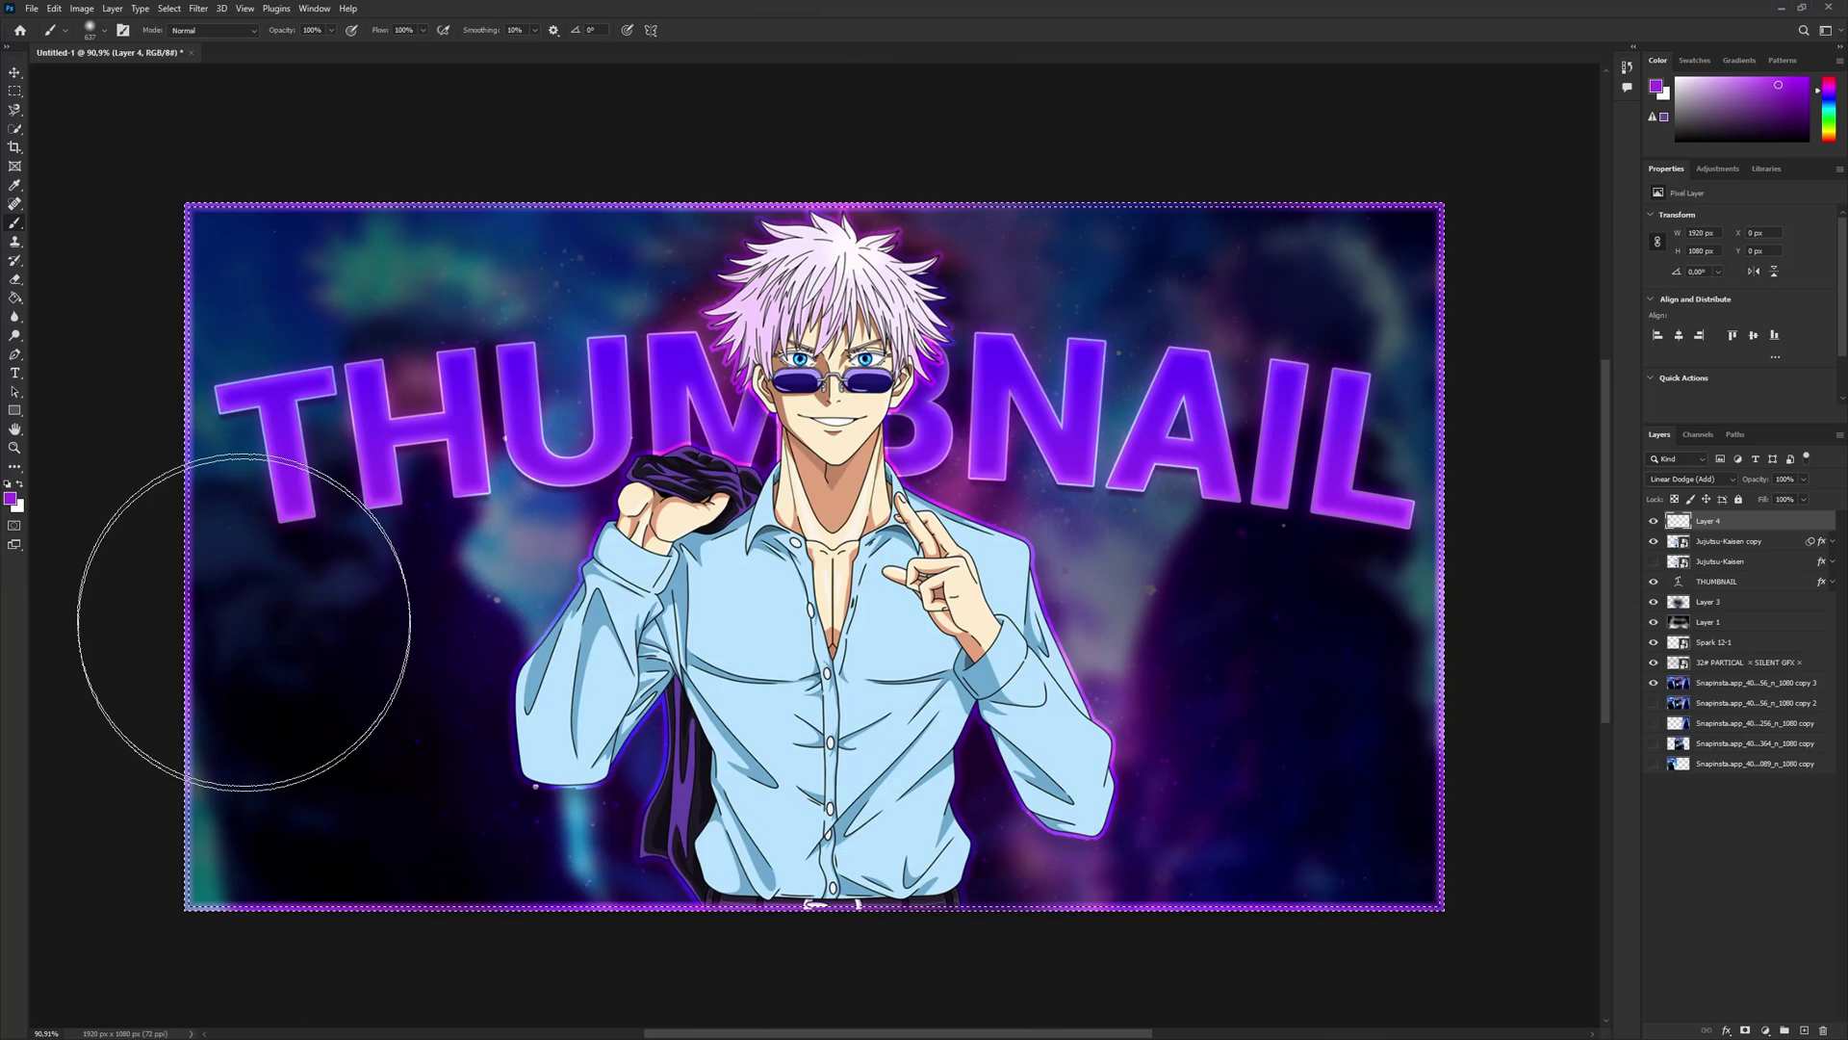
key(ctrl+d)
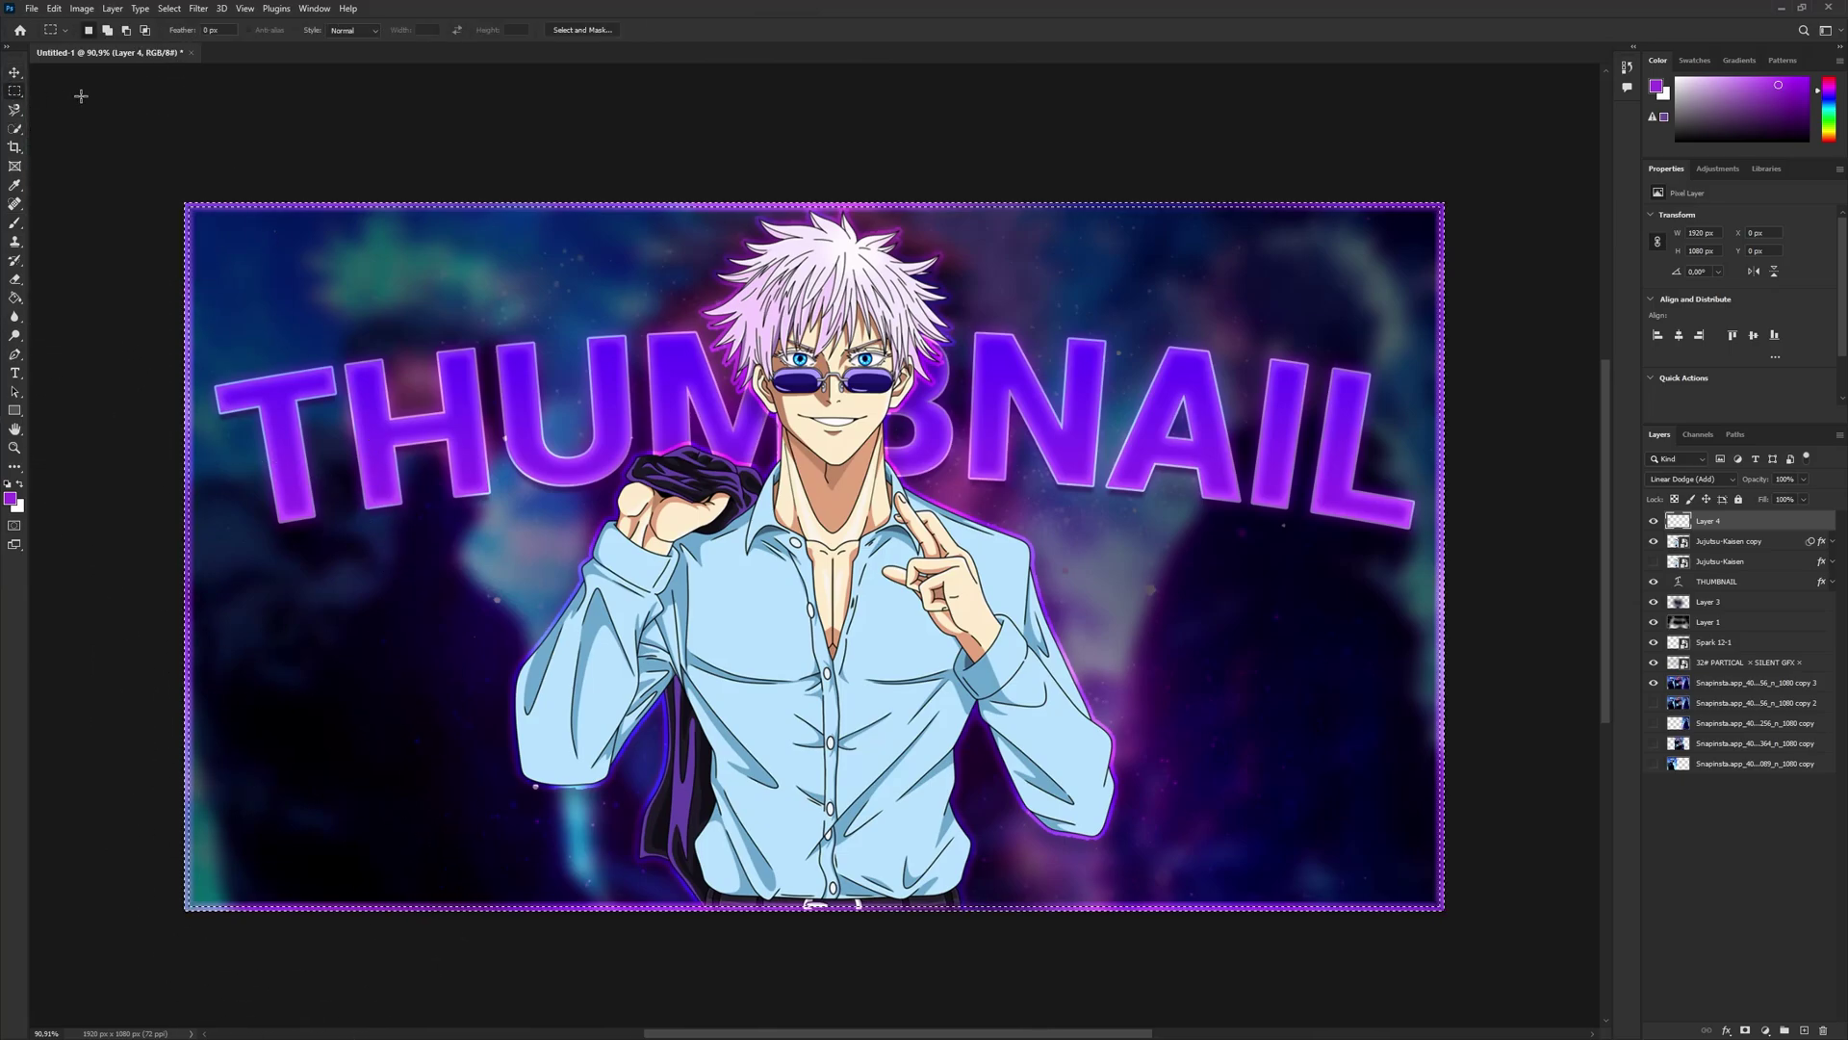
- Scale the purple frame down to 98.96% so that it sits just inside the canvas edges
click(15, 75)
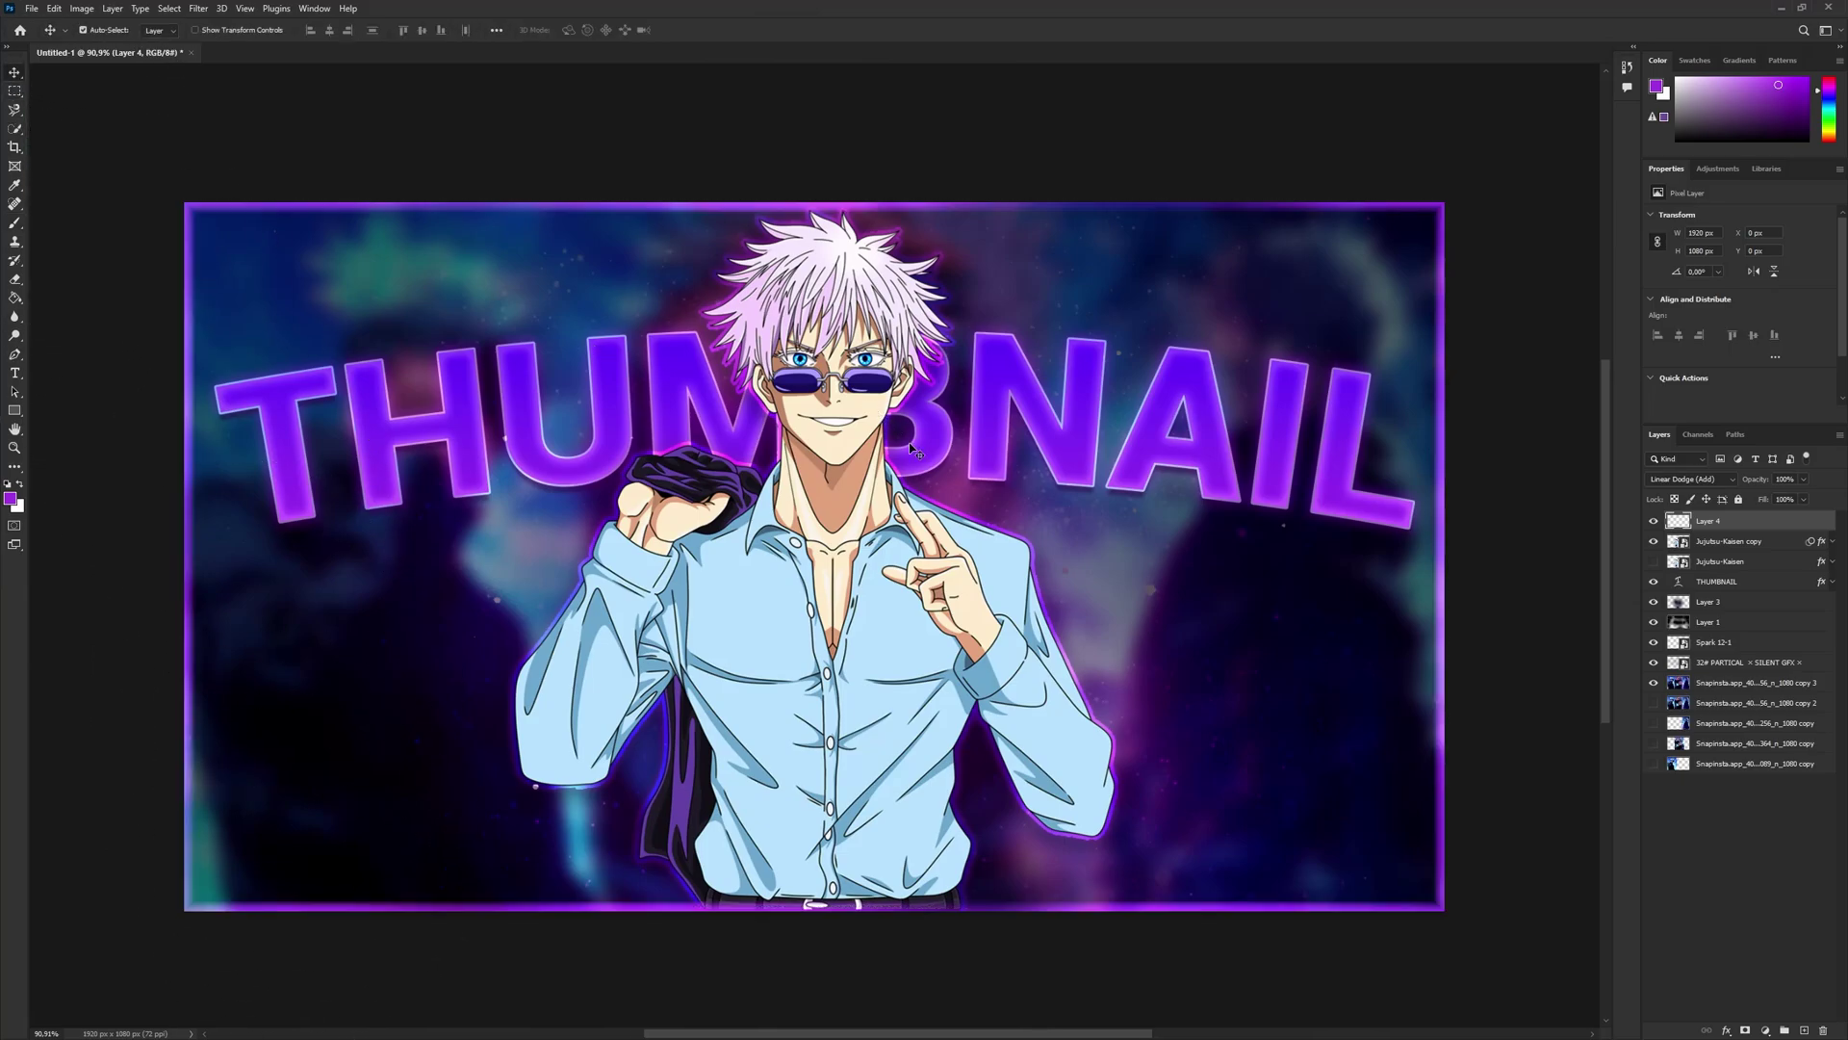
key(ctrl+t)
drag(1443, 201, 1433, 210)
key(ctrl+z)
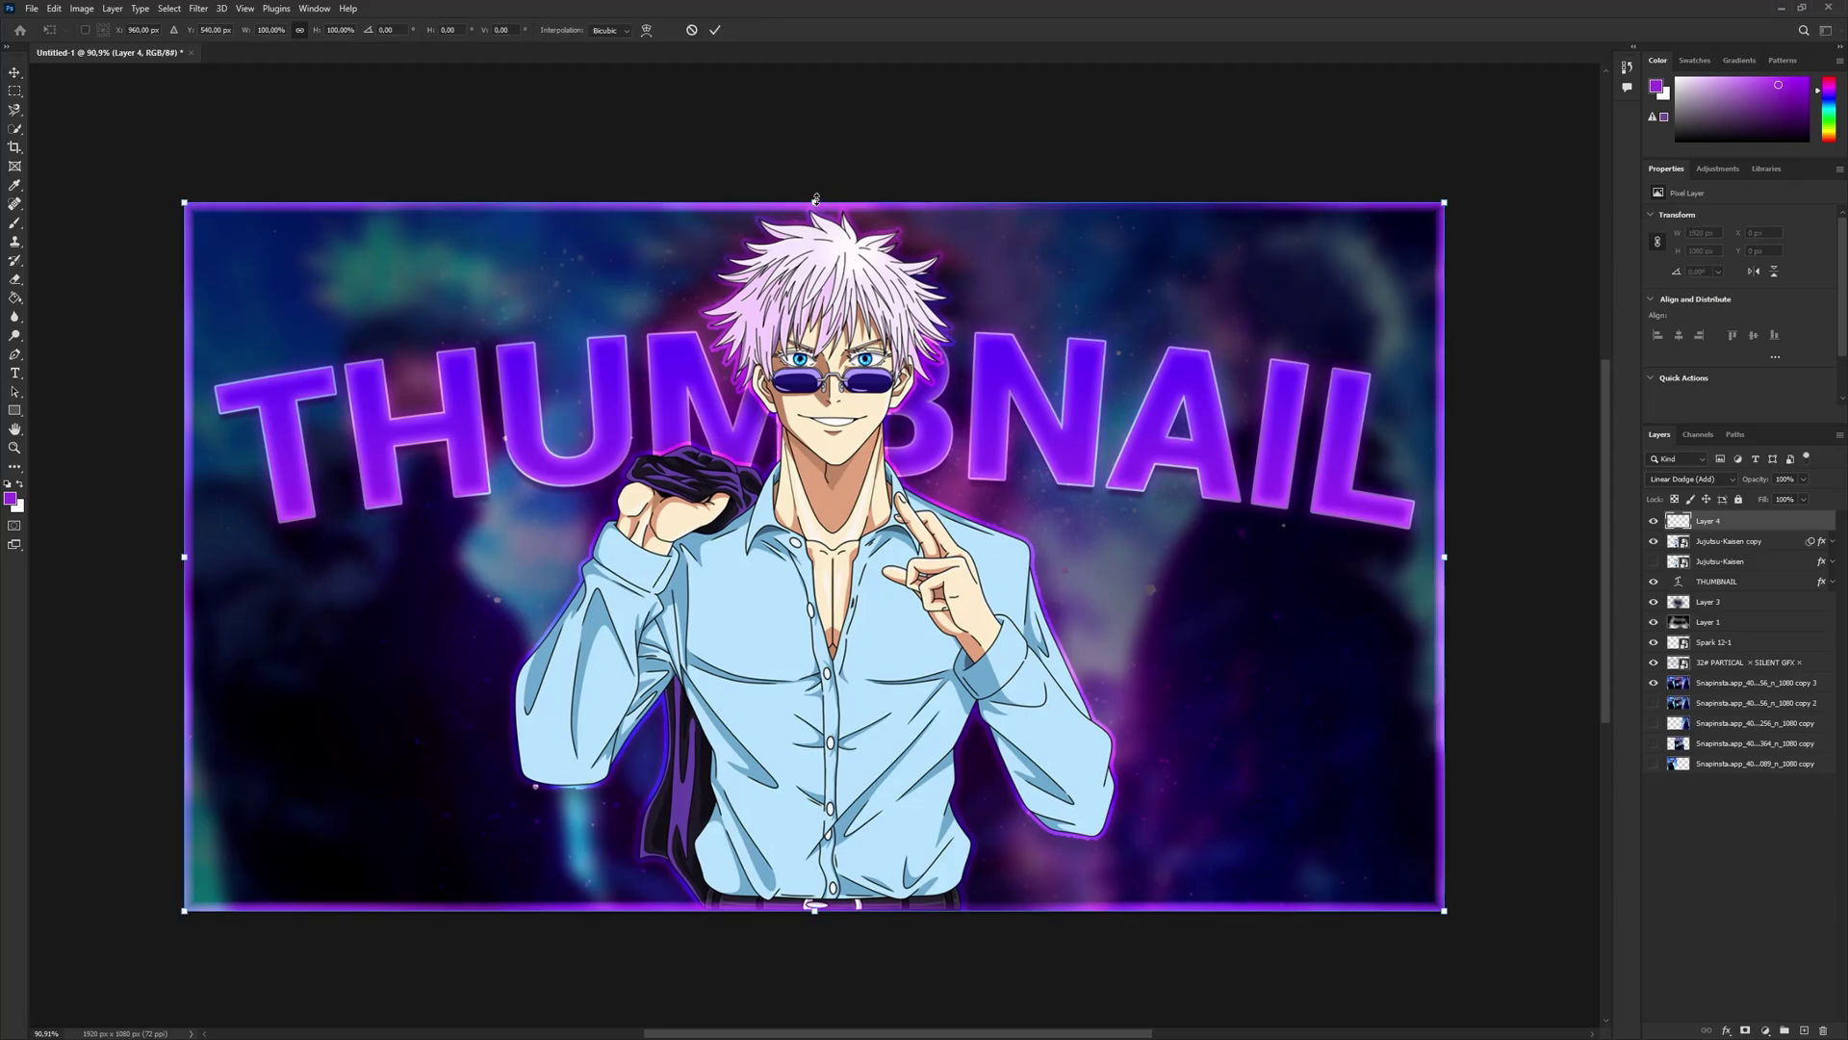
drag(817, 199, 814, 206)
drag(812, 910, 813, 905)
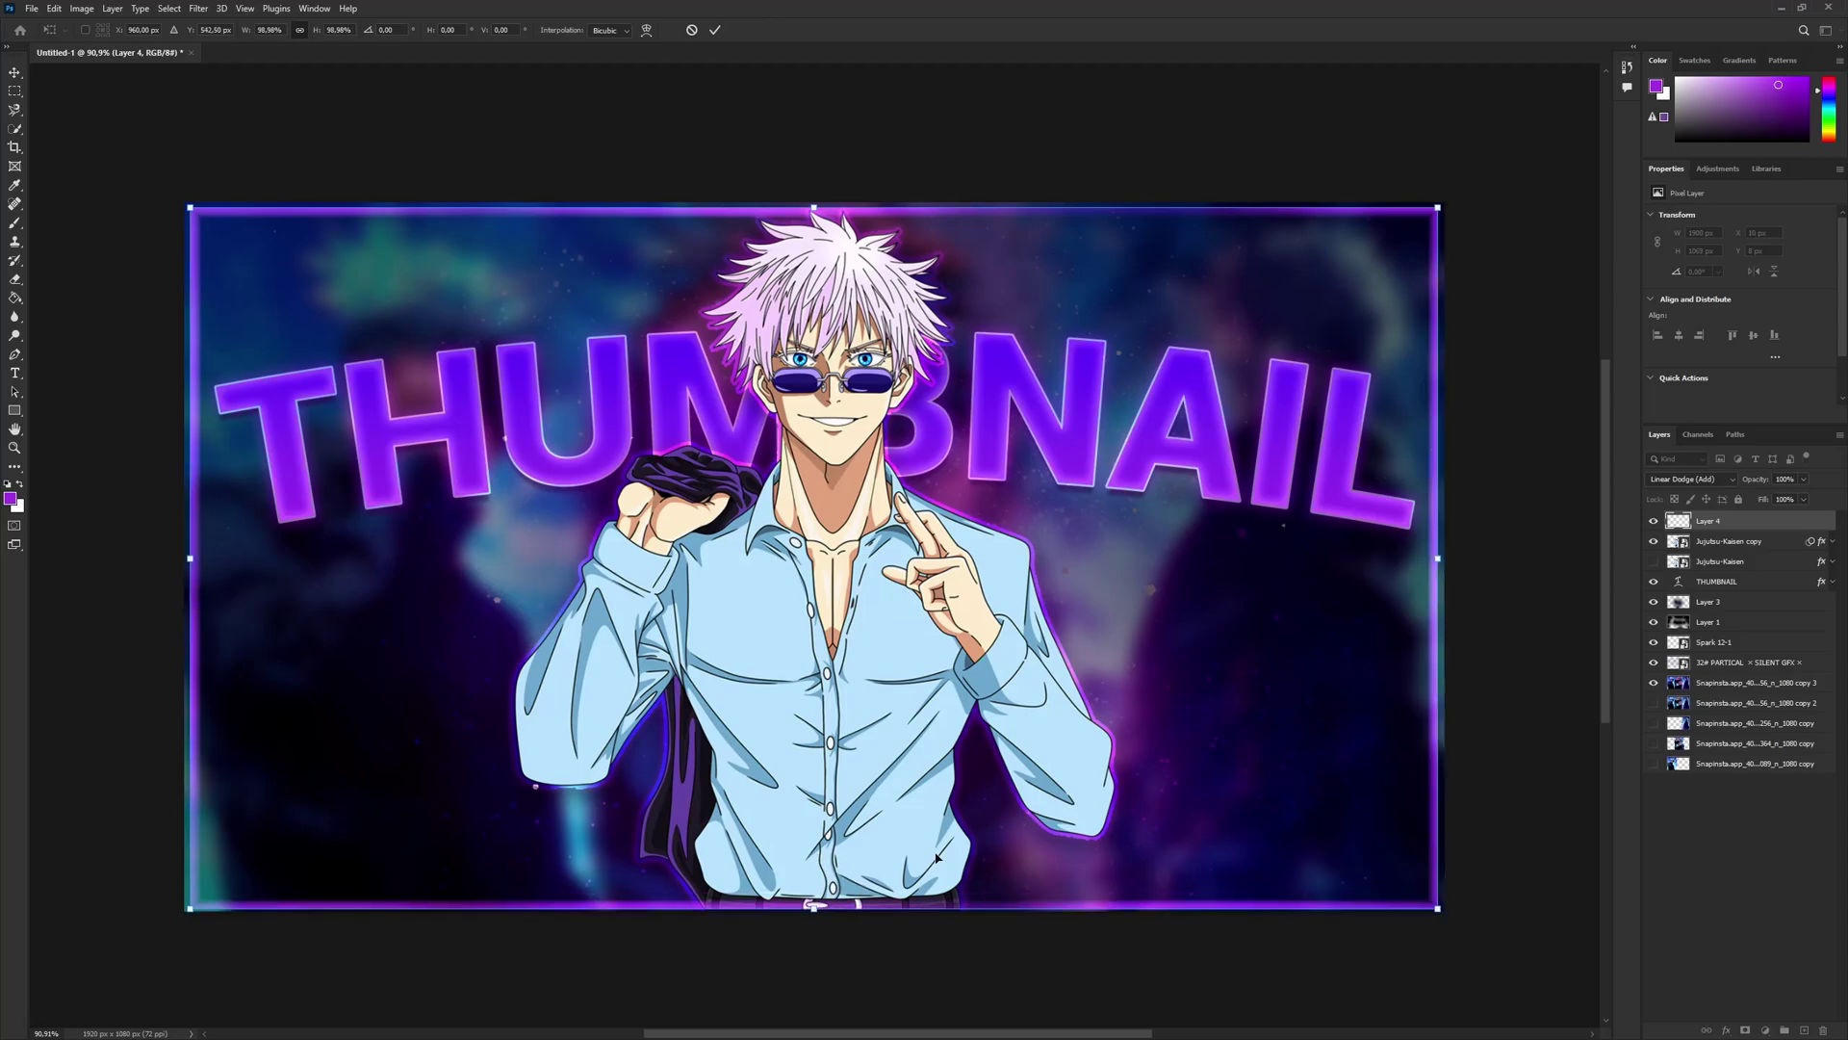
key(Return)
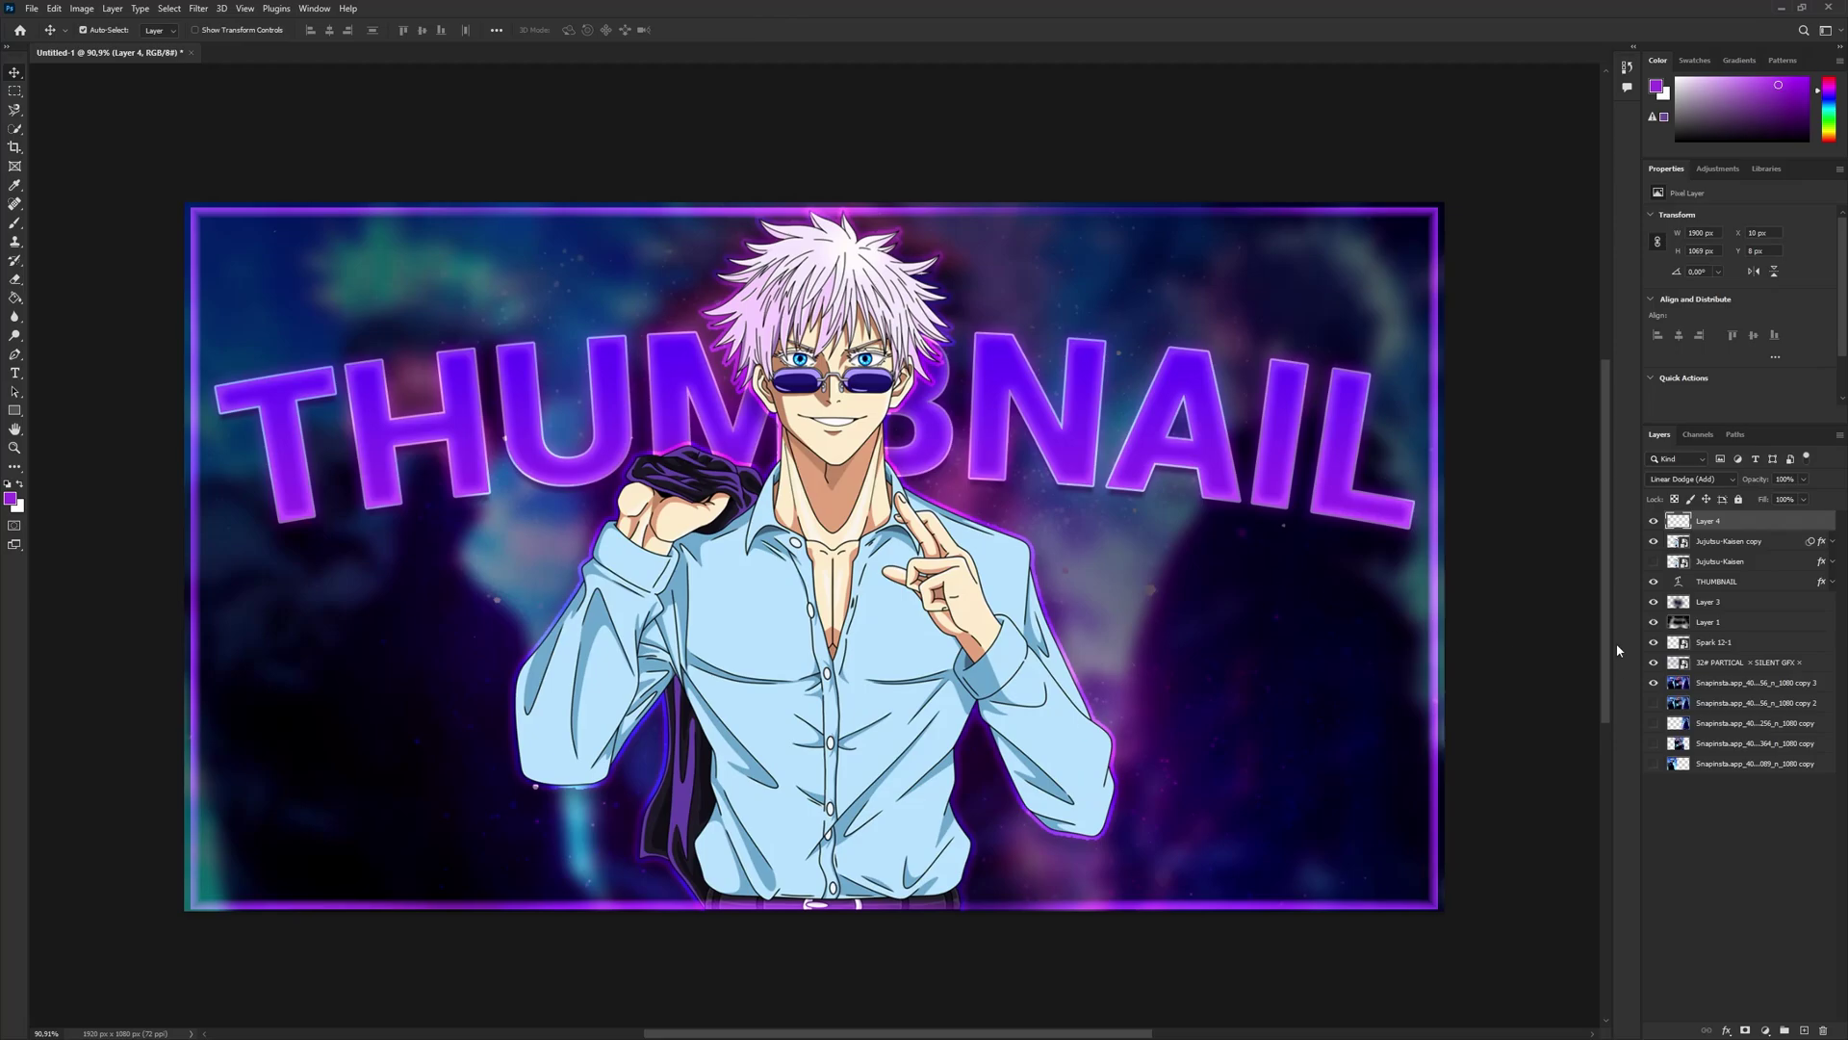
- Lower the purple frame layer's opacity to 77% and compare the banner with and without the frame
drag(1800, 495, 1793, 498)
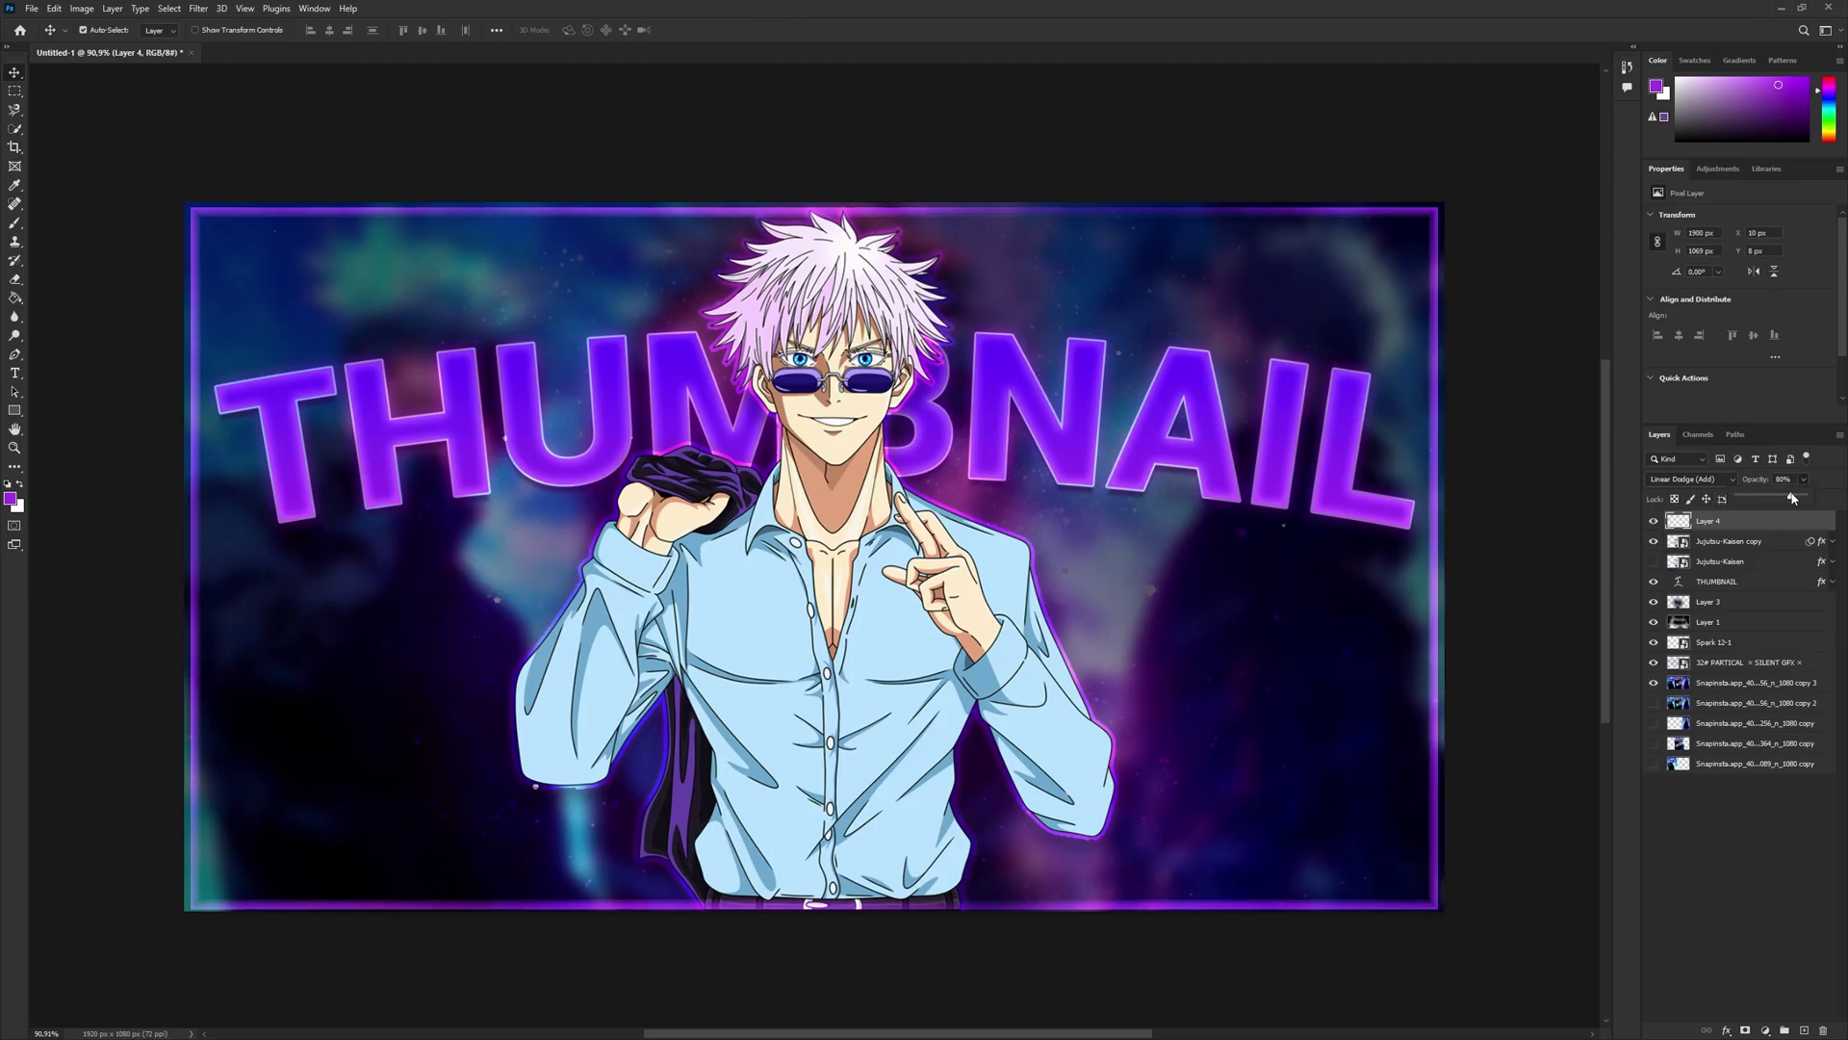
click(1652, 522)
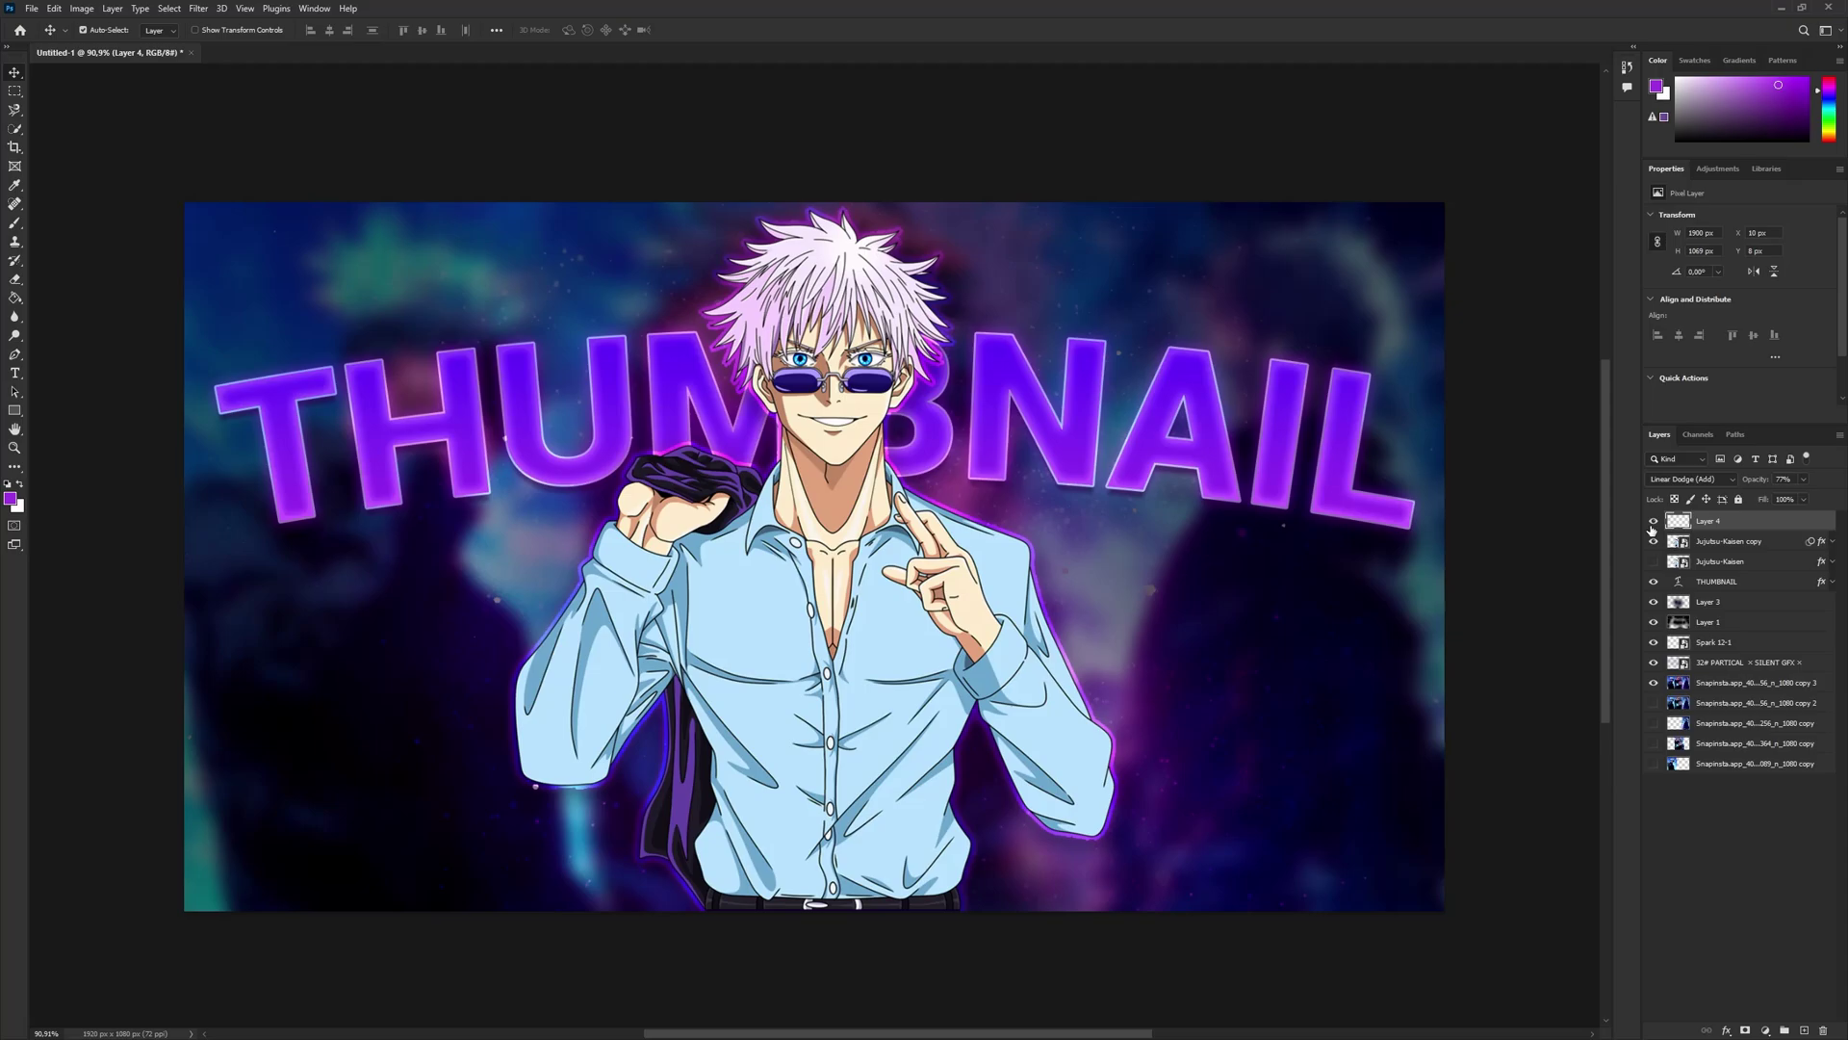
click(1652, 522)
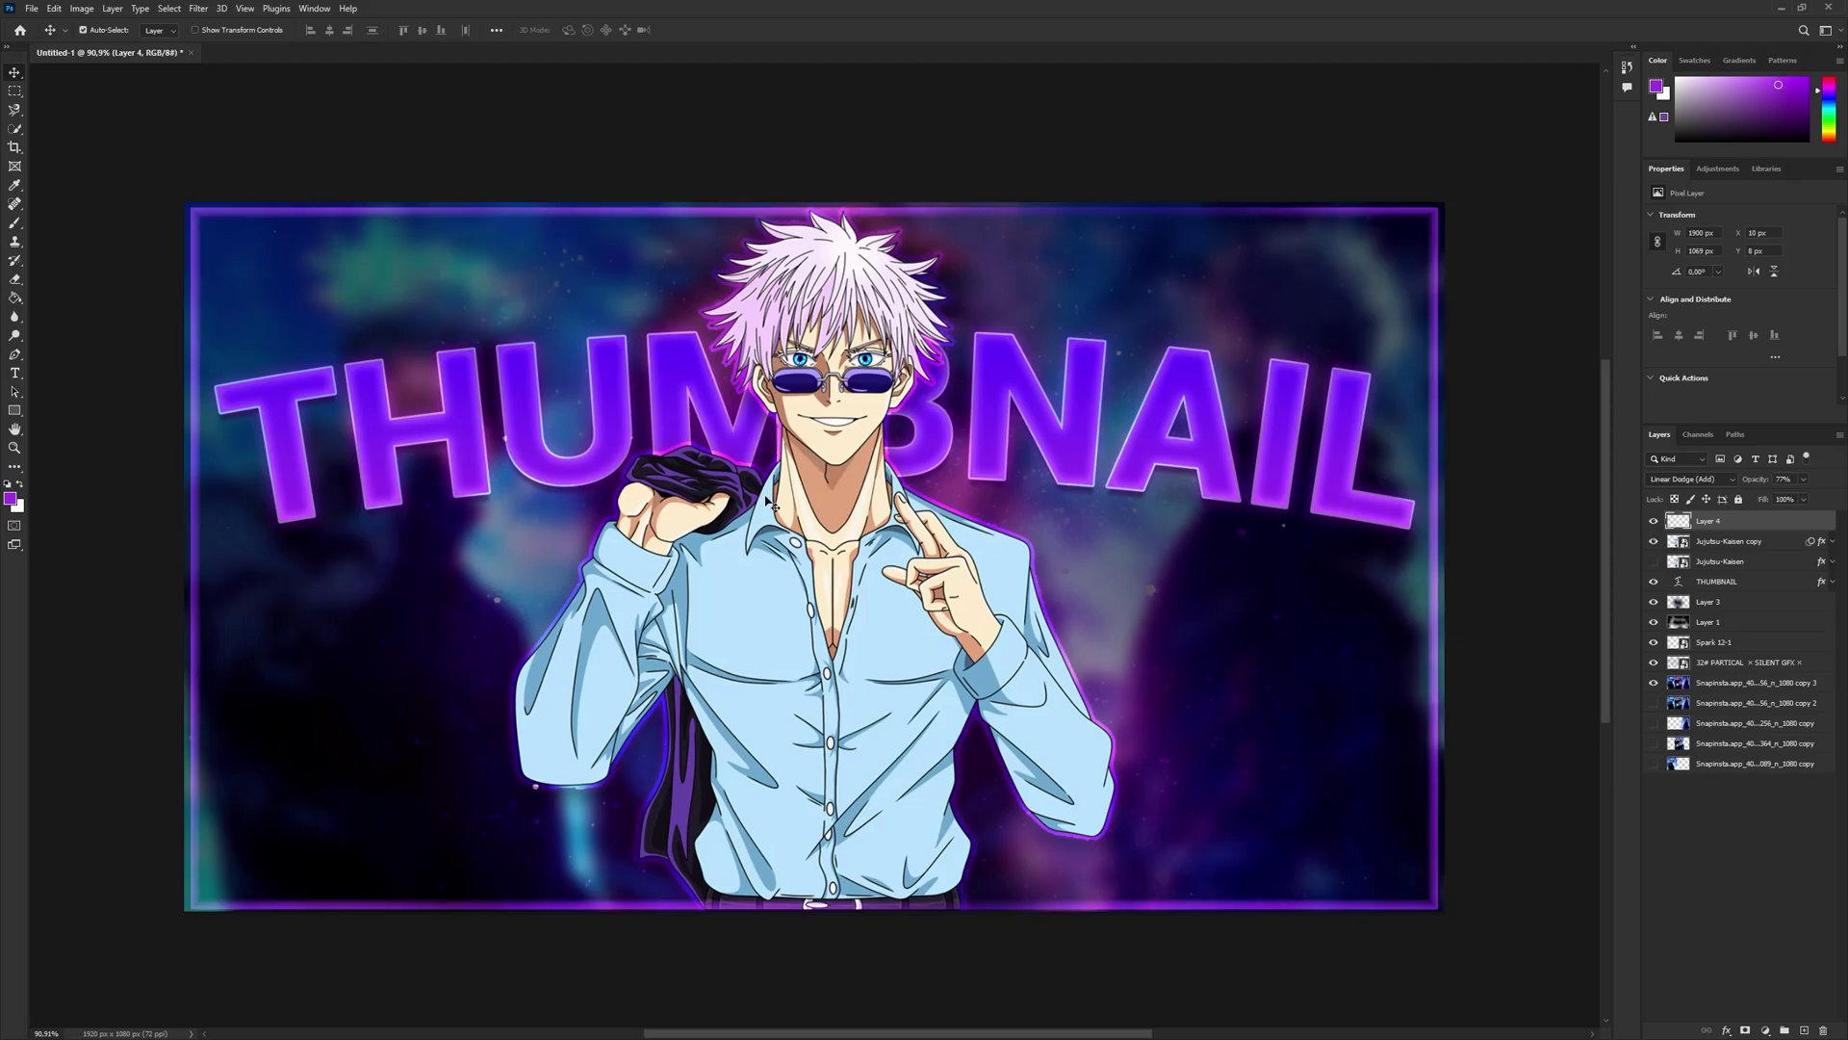
scroll(764, 793, up, 1)
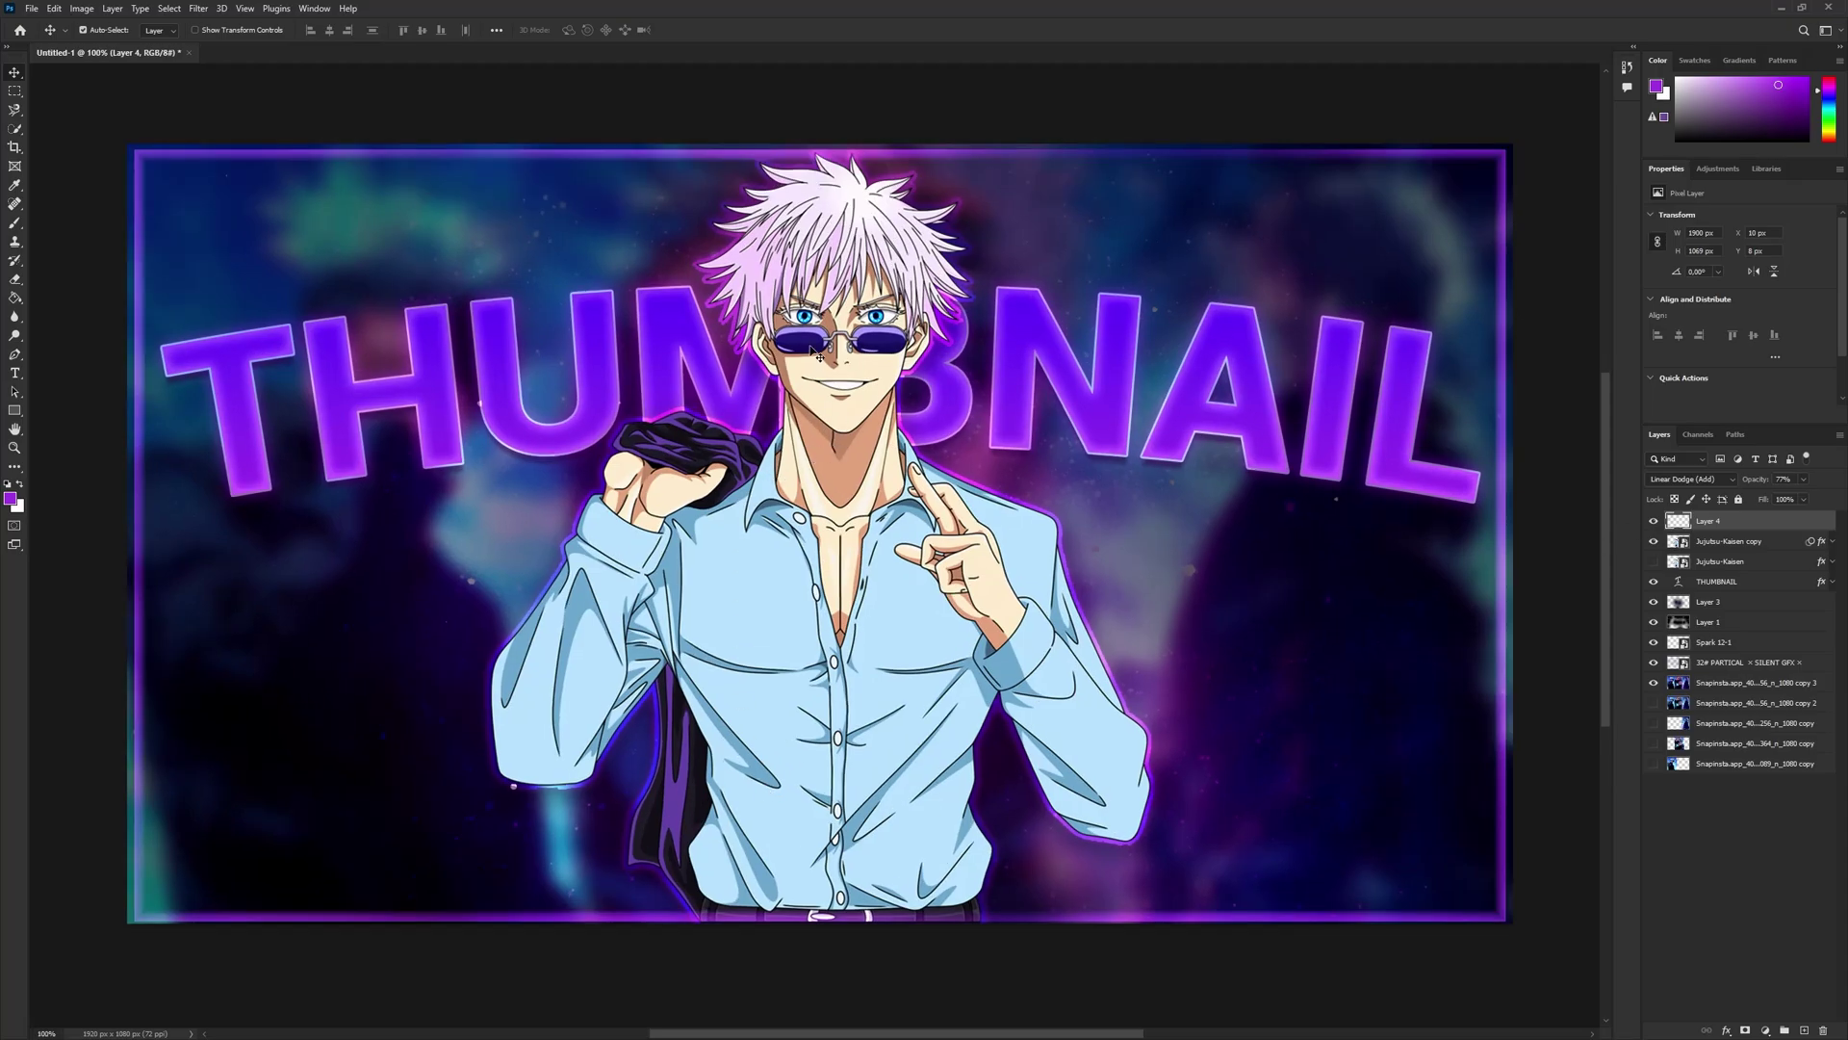
scroll(783, 146, up, 5)
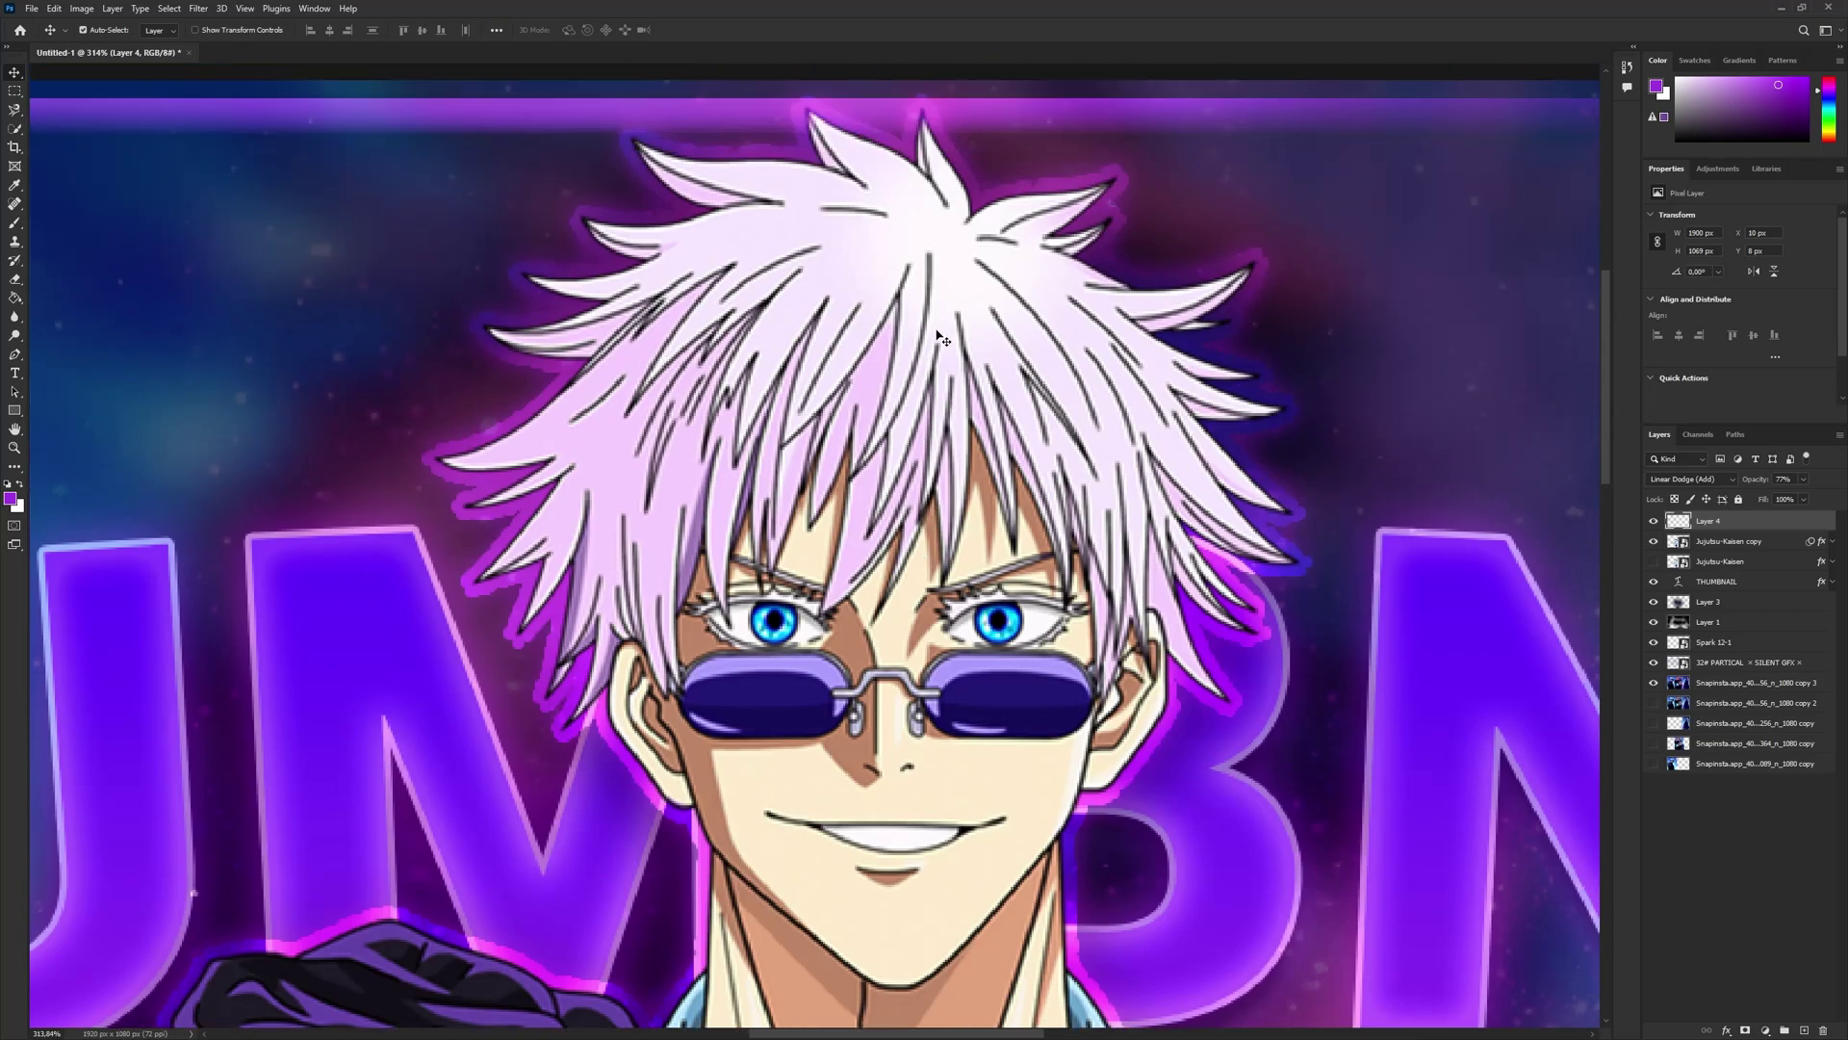
- Erase the purple frame where it crosses the character's hair tips and compare the banner with and without the frame
scroll(979, 346, up, 1)
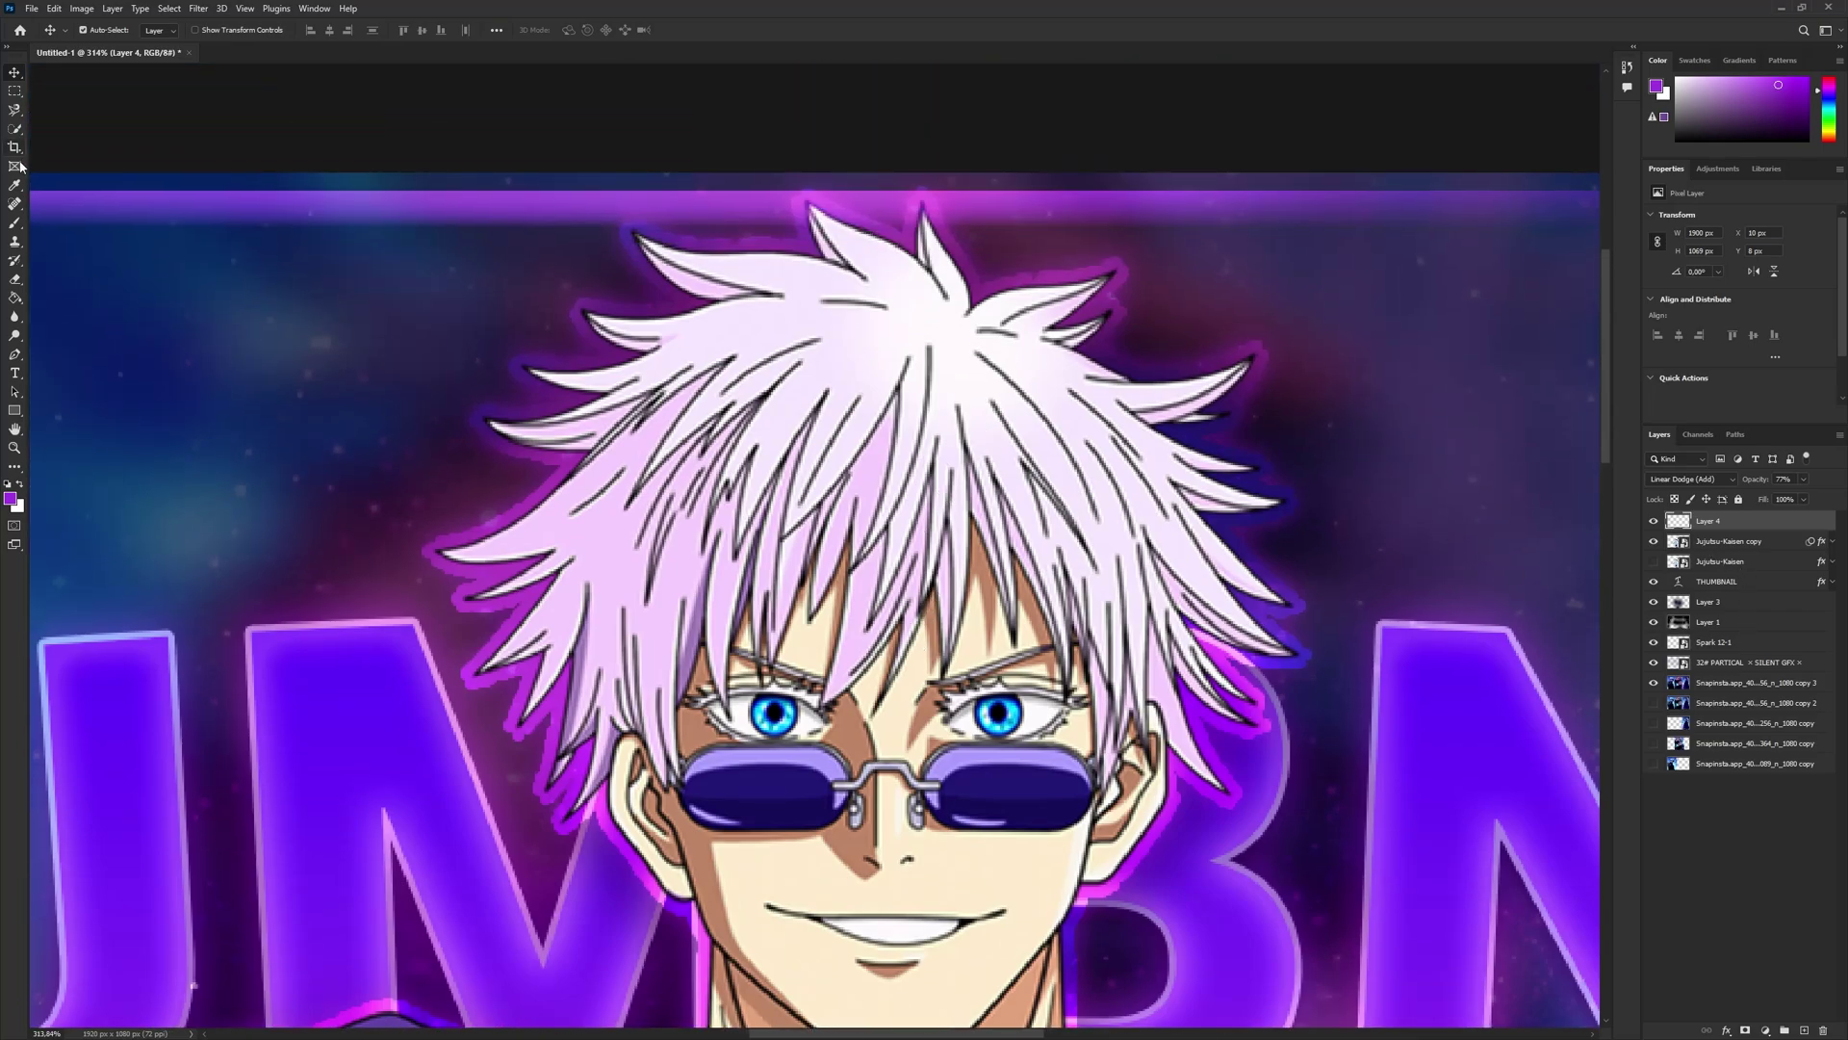
click(14, 279)
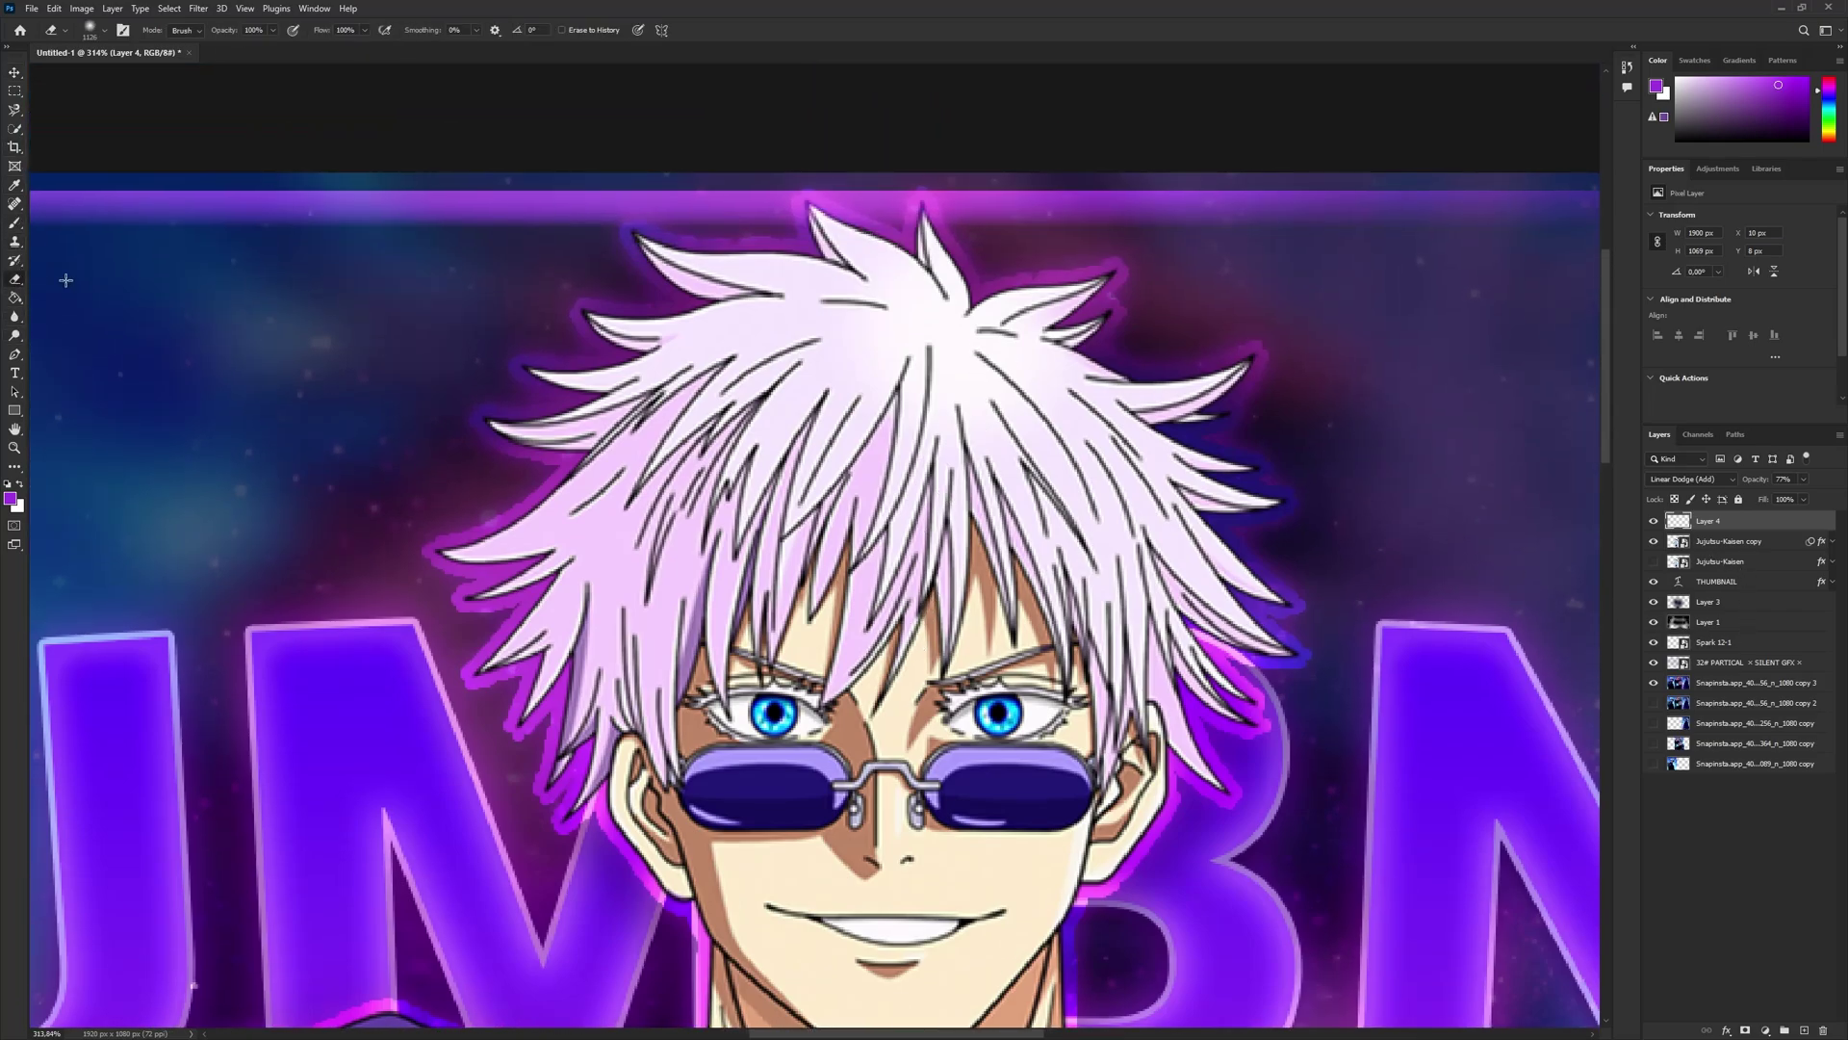
drag(829, 225, 427, 228)
mouse_move(887, 282)
mouse_down()
mouse_move(105, 272)
mouse_move(134, 275)
mouse_up()
drag(785, 256, 762, 252)
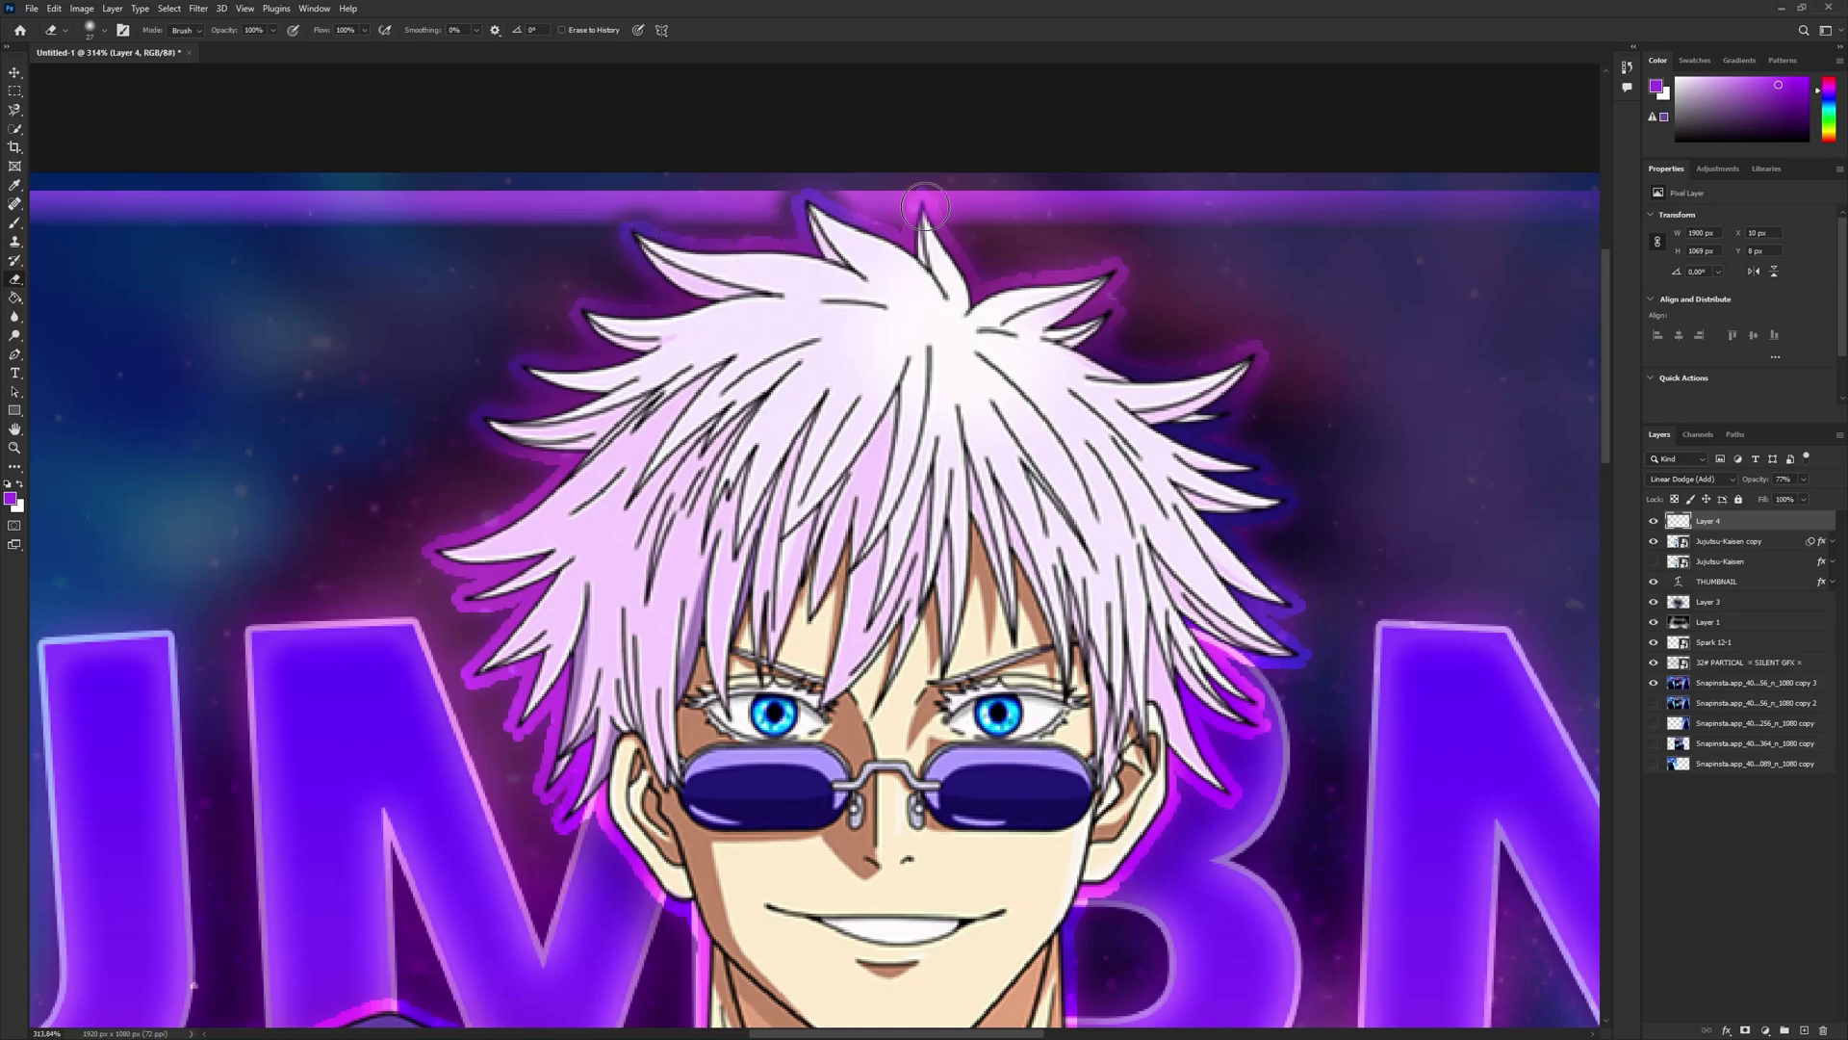
mouse_move(919, 208)
mouse_down()
mouse_move(925, 241)
mouse_move(918, 213)
mouse_up()
scroll(957, 450, down, 5)
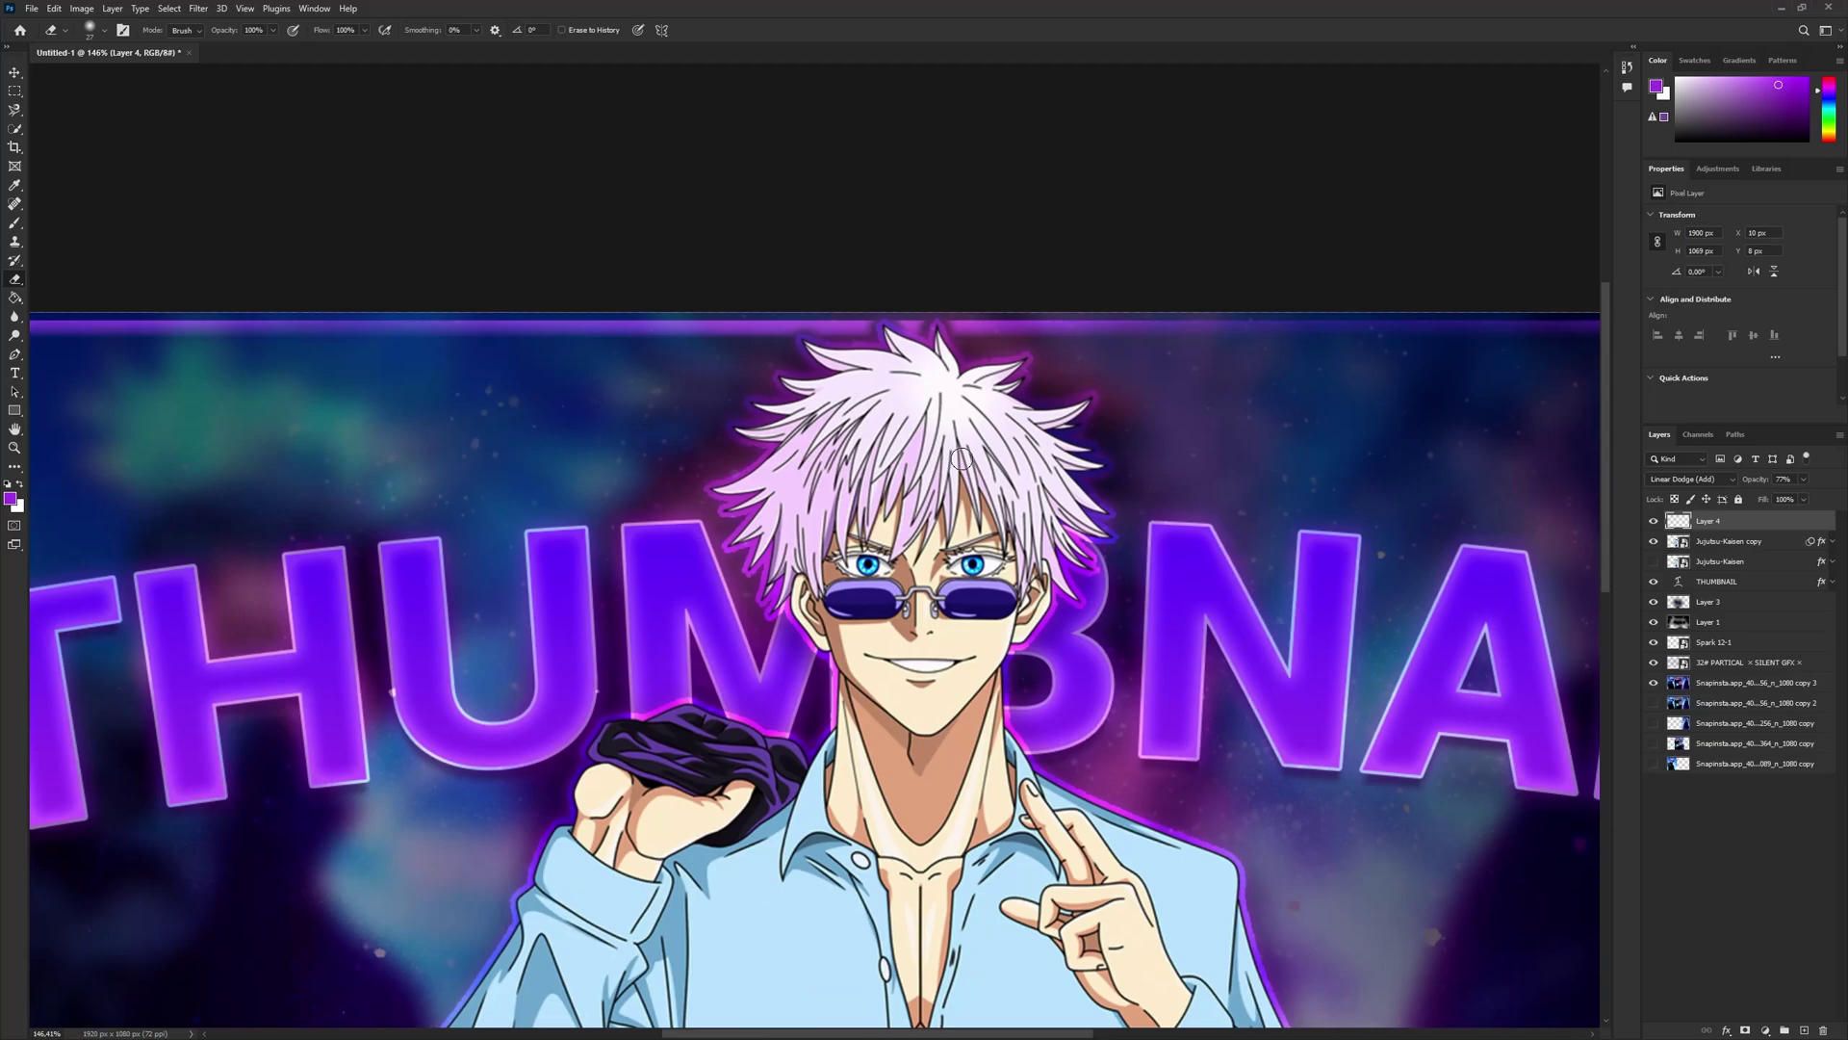
key(v)
key(ctrl+1)
click(1653, 521)
click(1653, 521)
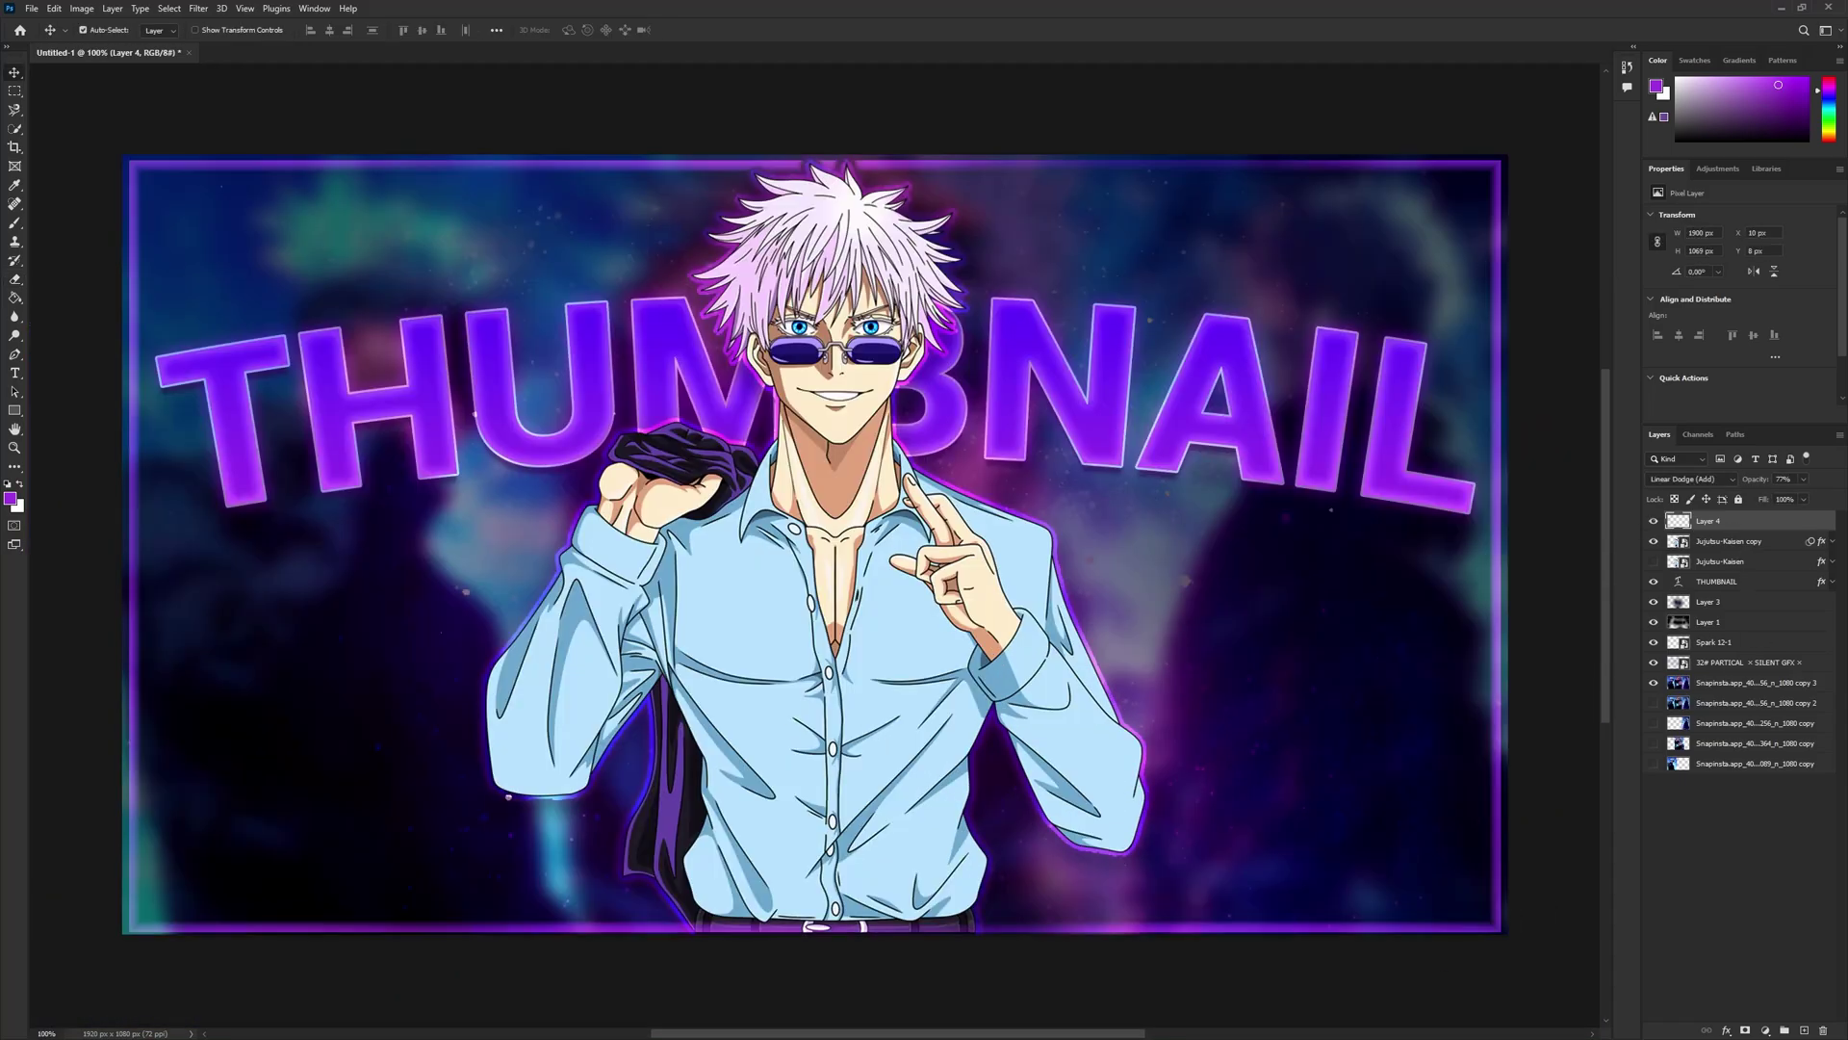
- Create a new layer above the frame in Linear Dodge (Add) mode and prepare a smaller soft brush for the corners
click(1805, 1030)
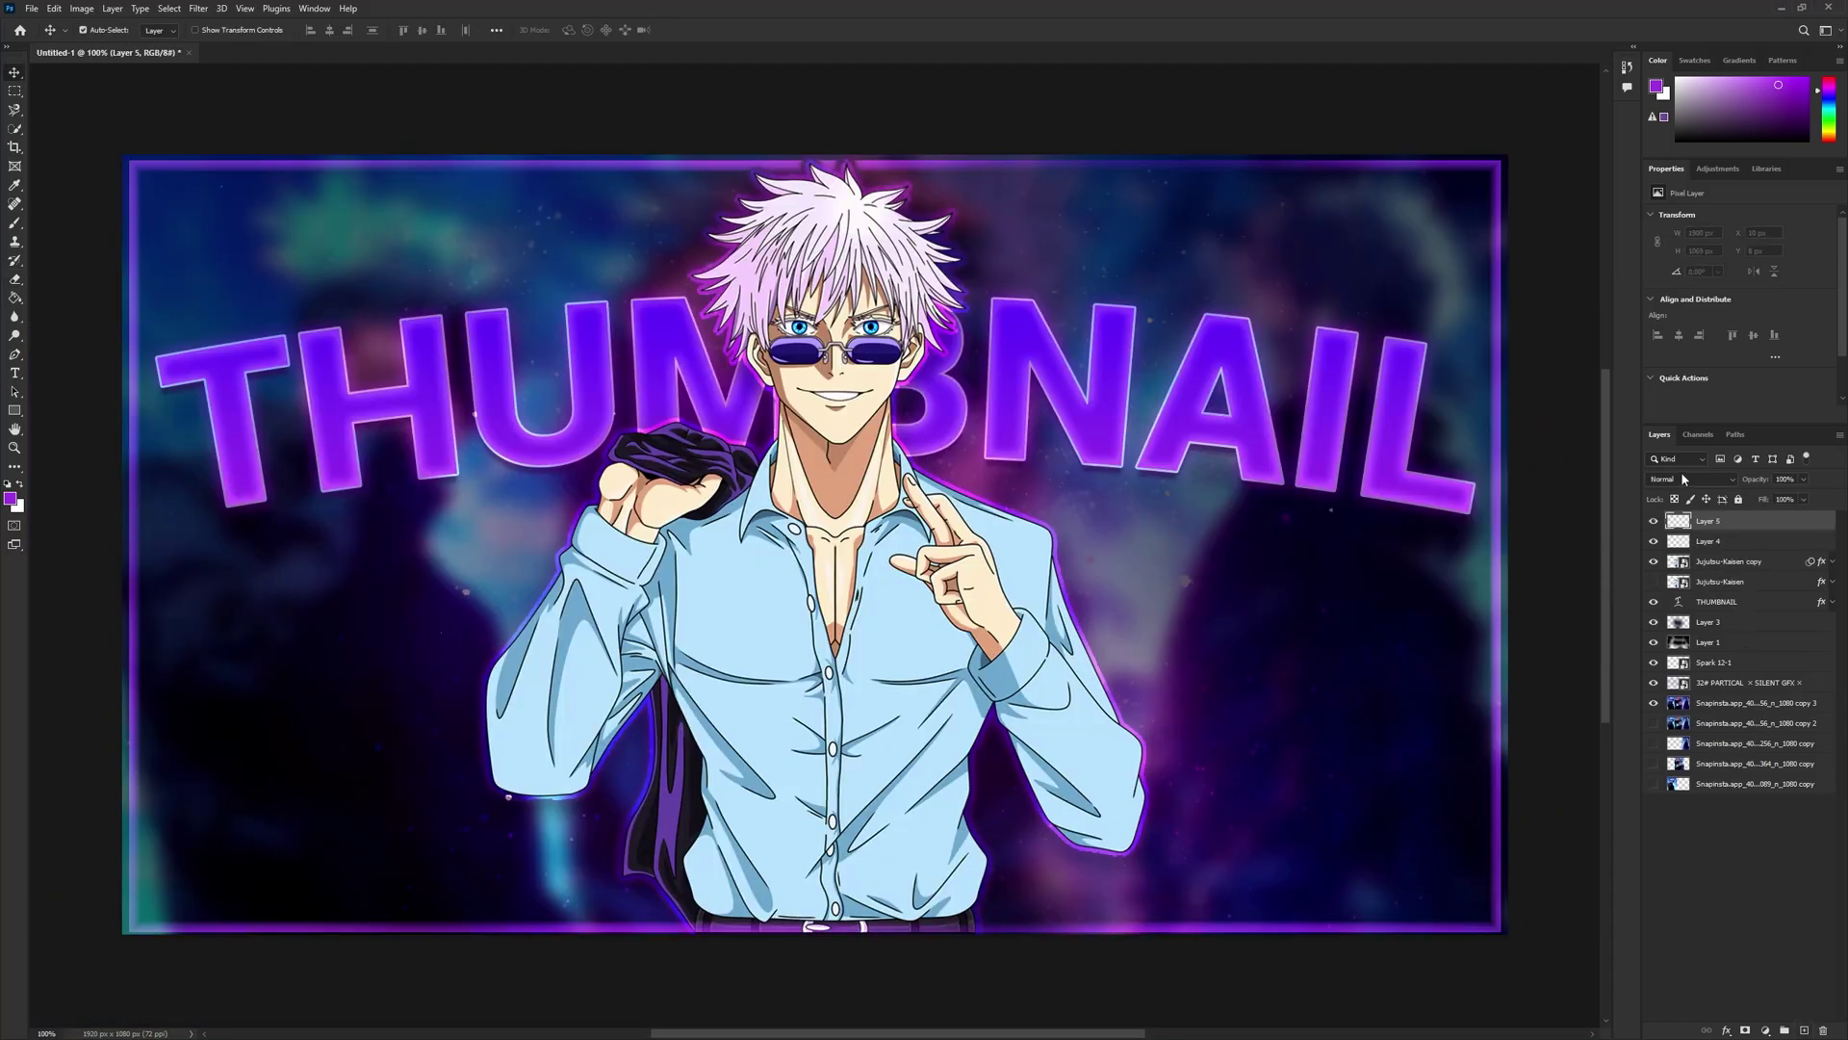
click(1682, 478)
click(1694, 621)
click(16, 225)
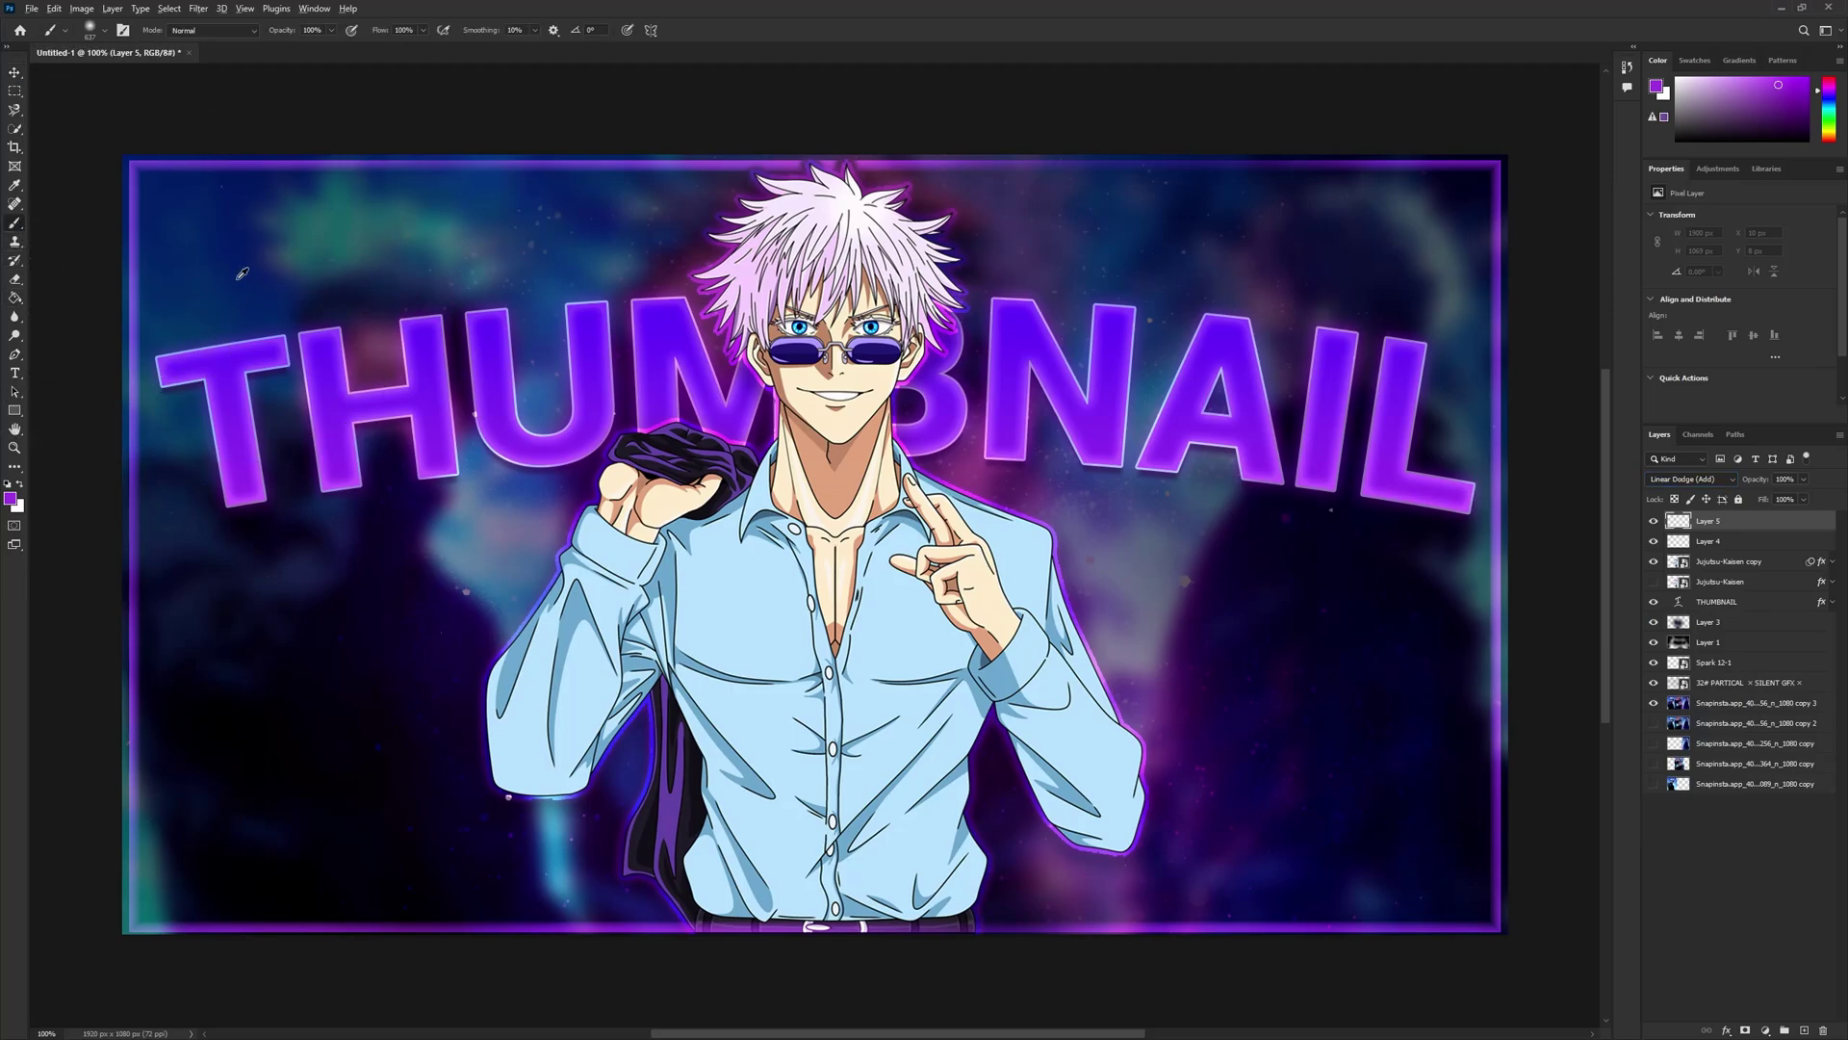
mouse_move(237, 279)
alt+mouse_down()
mouse_move(135, 274)
mouse_move(171, 280)
alt+mouse_up()
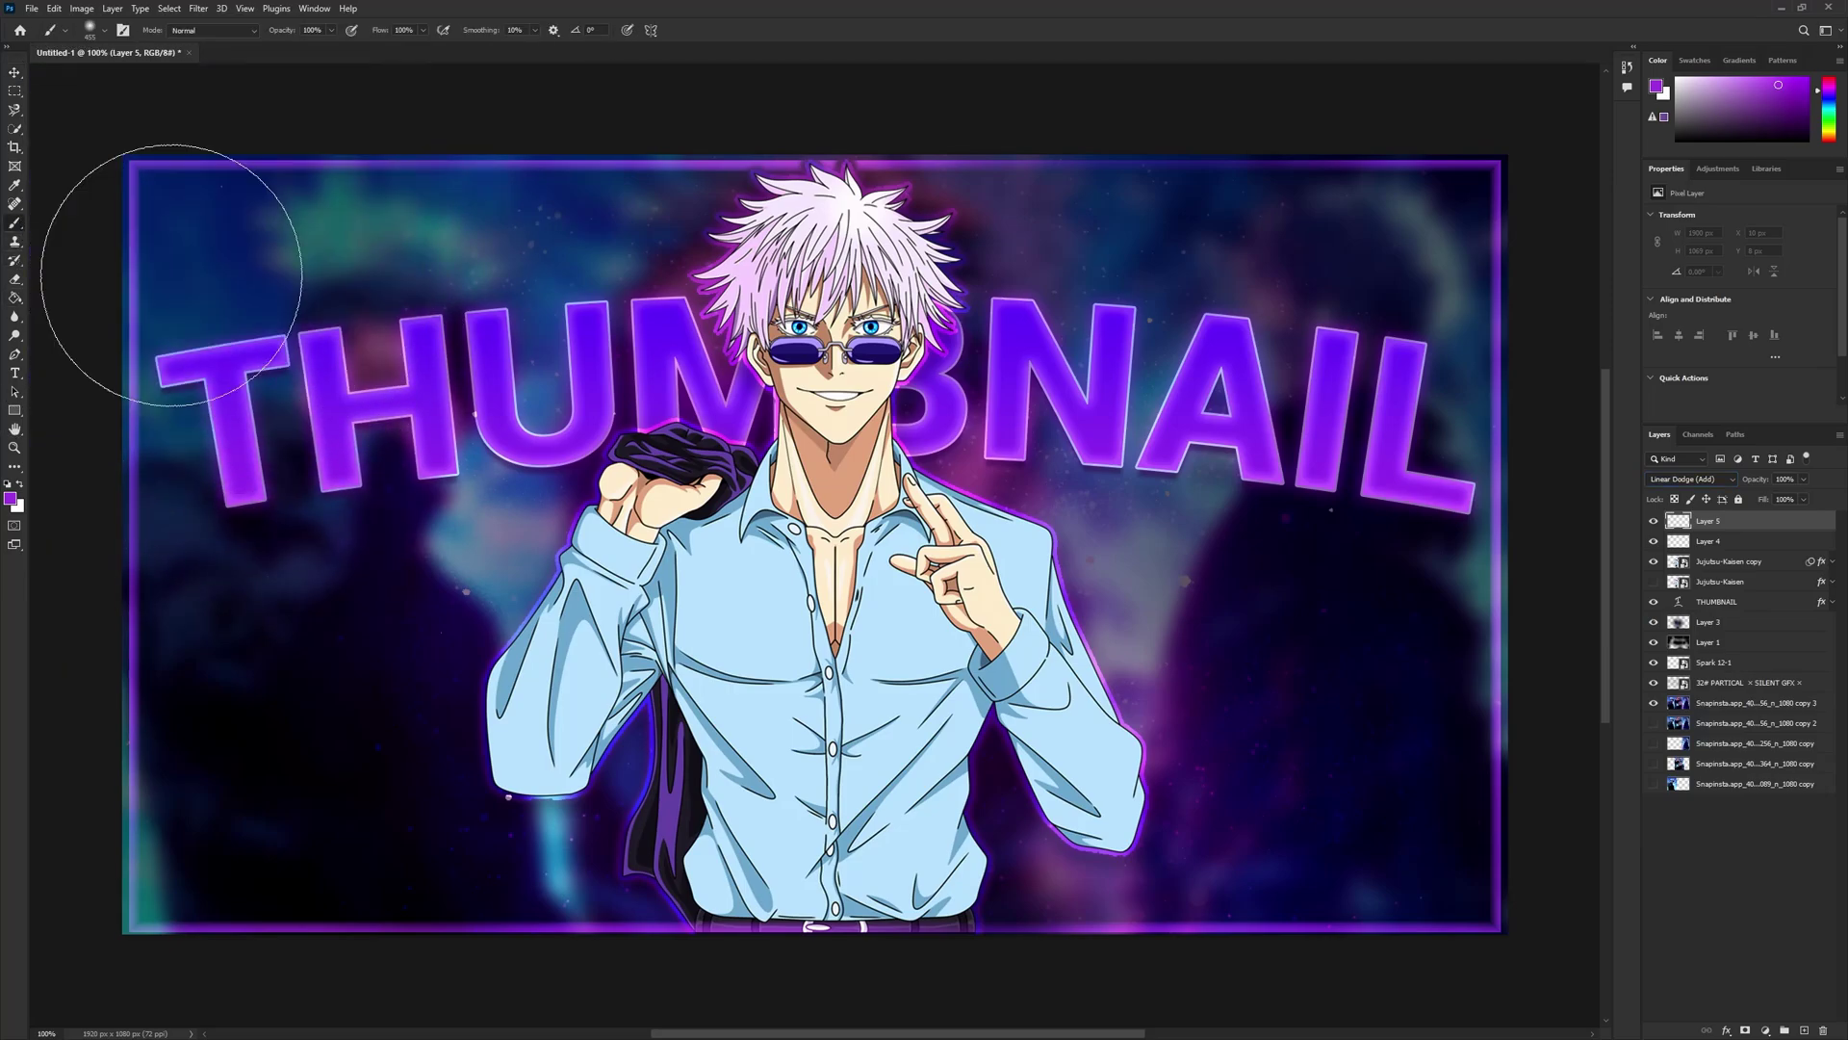
- Try dabbing bright purple glows into the four canvas corners and undo the dabs
click(132, 191)
click(1455, 188)
scroll(921, 553, down, 6)
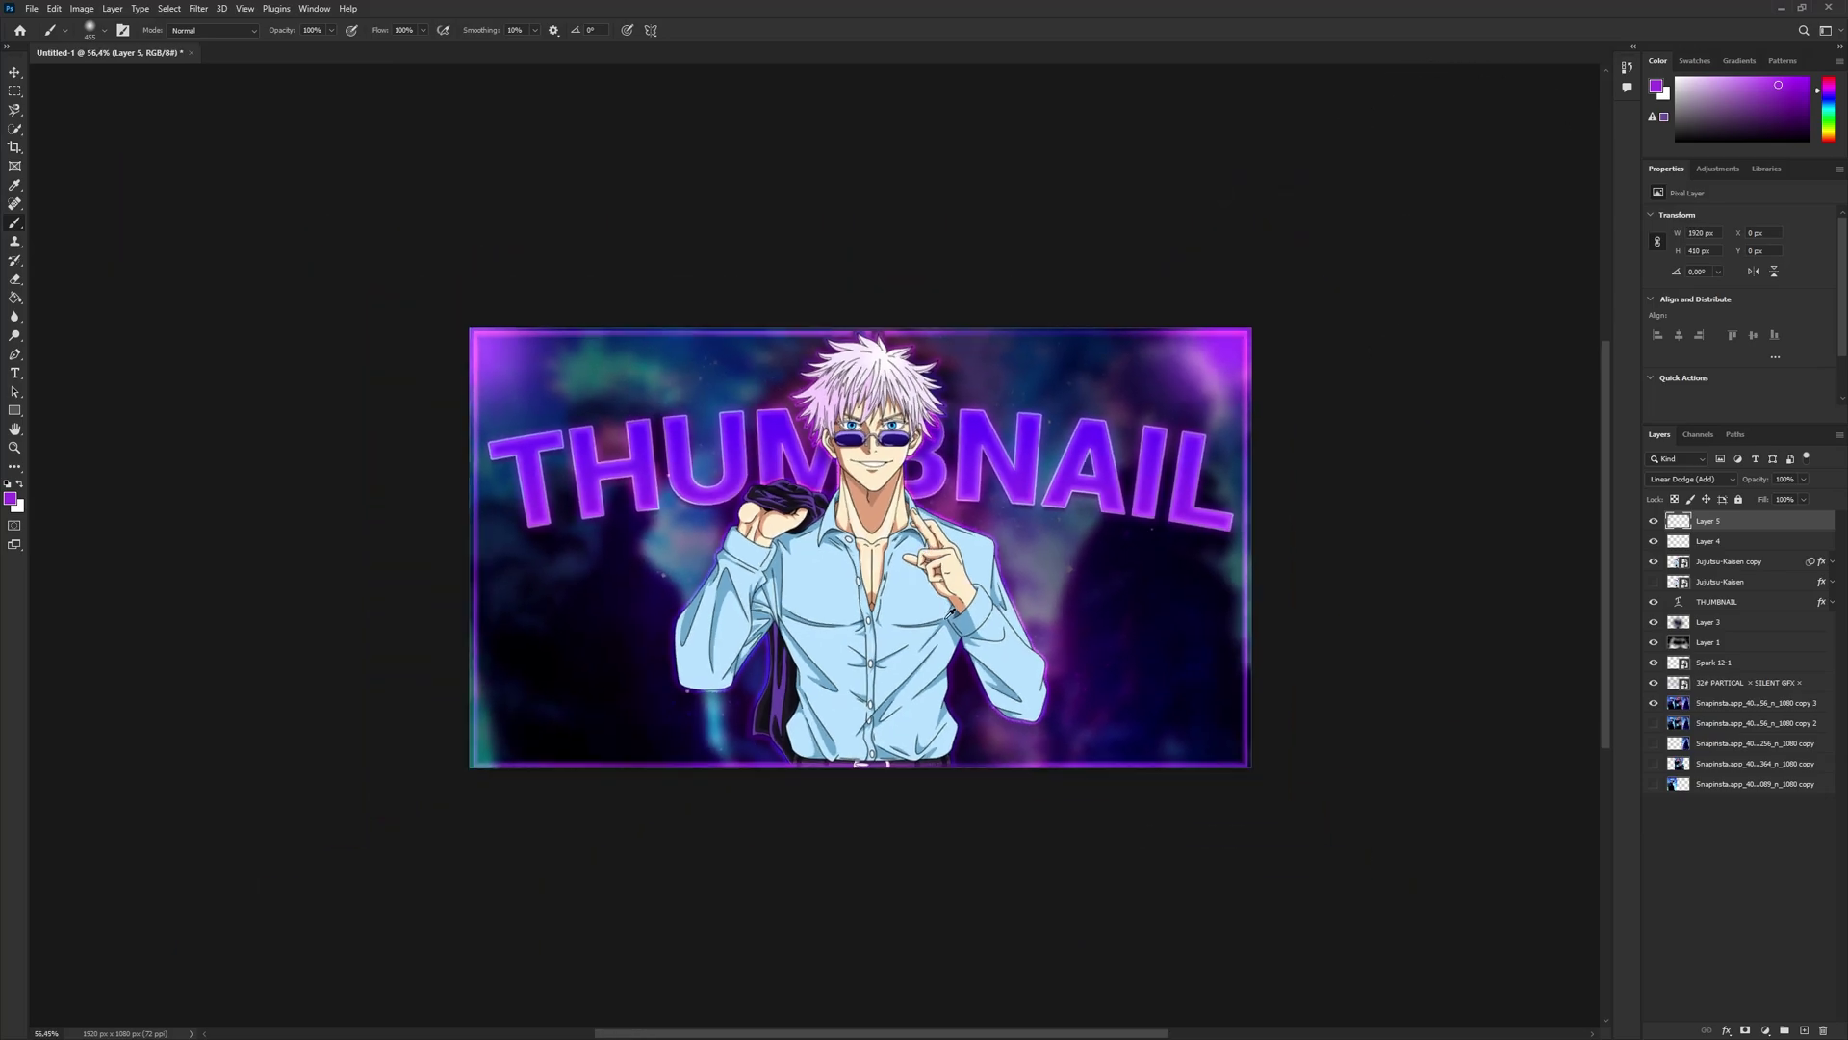
scroll(970, 664, up, 2)
click(1280, 794)
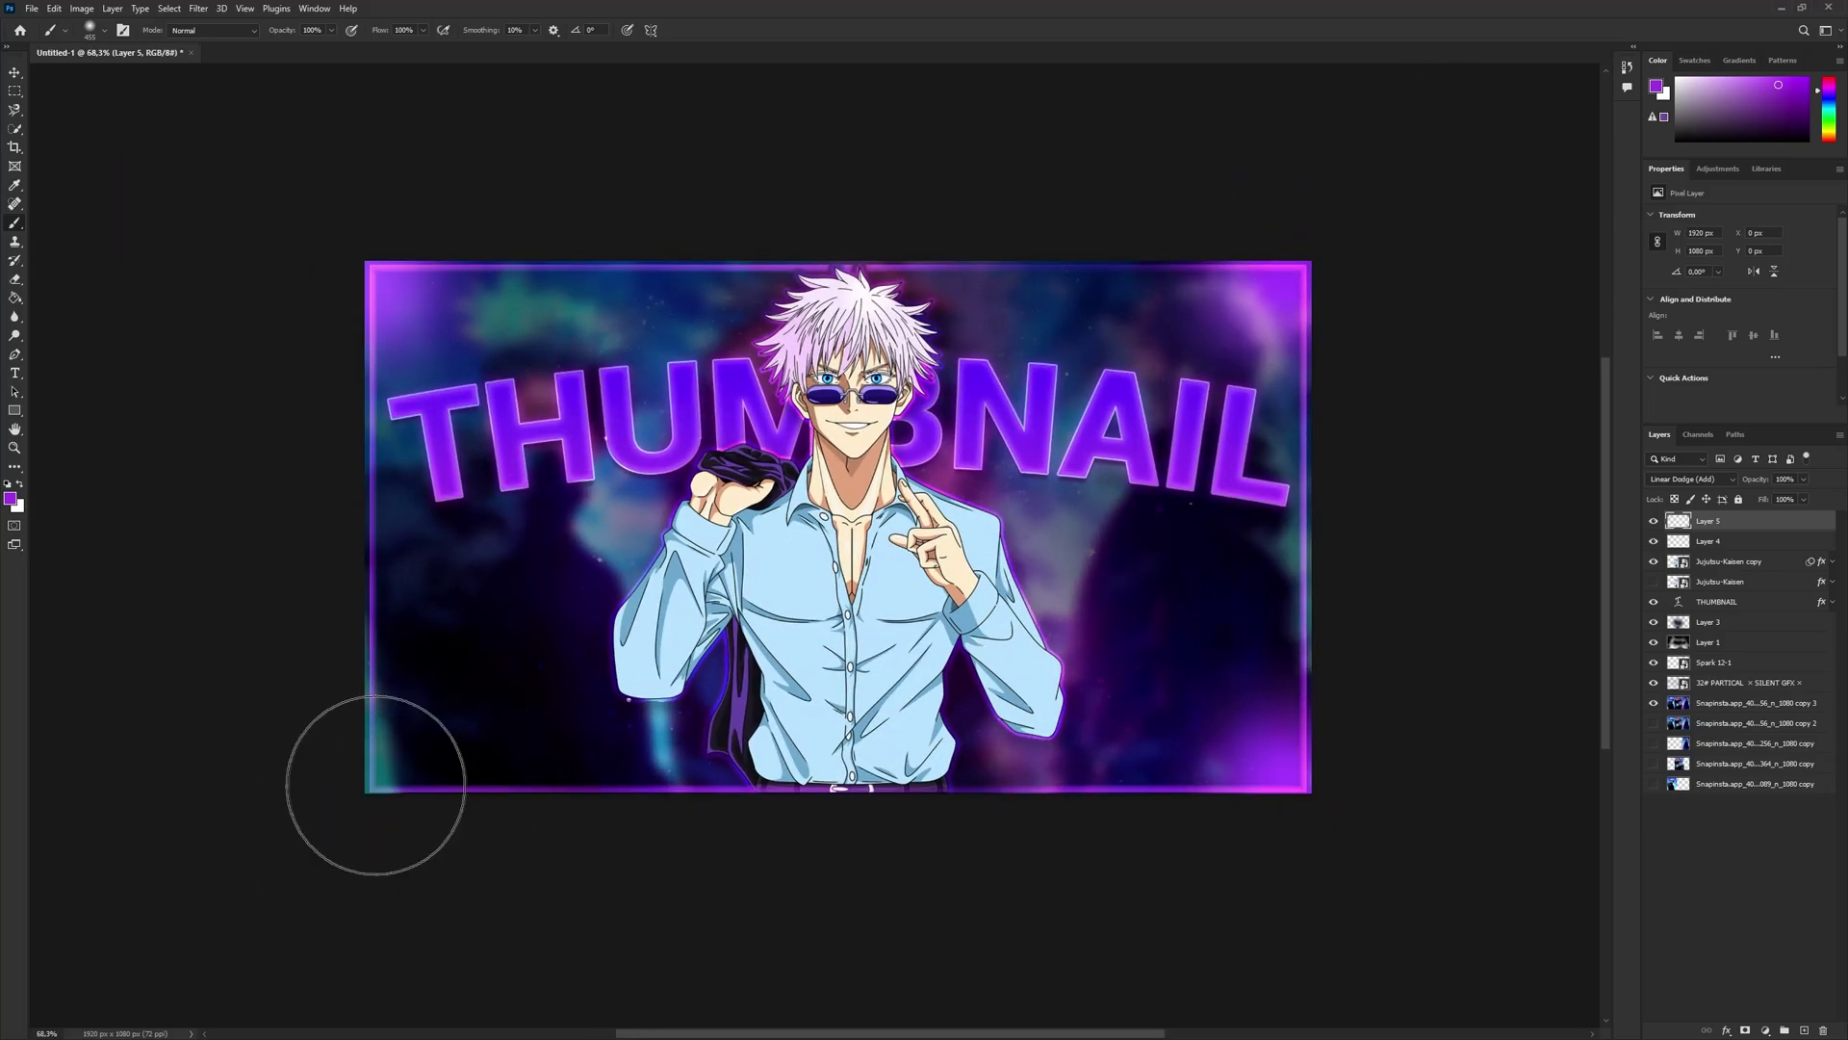
click(385, 775)
key(ctrl+z)
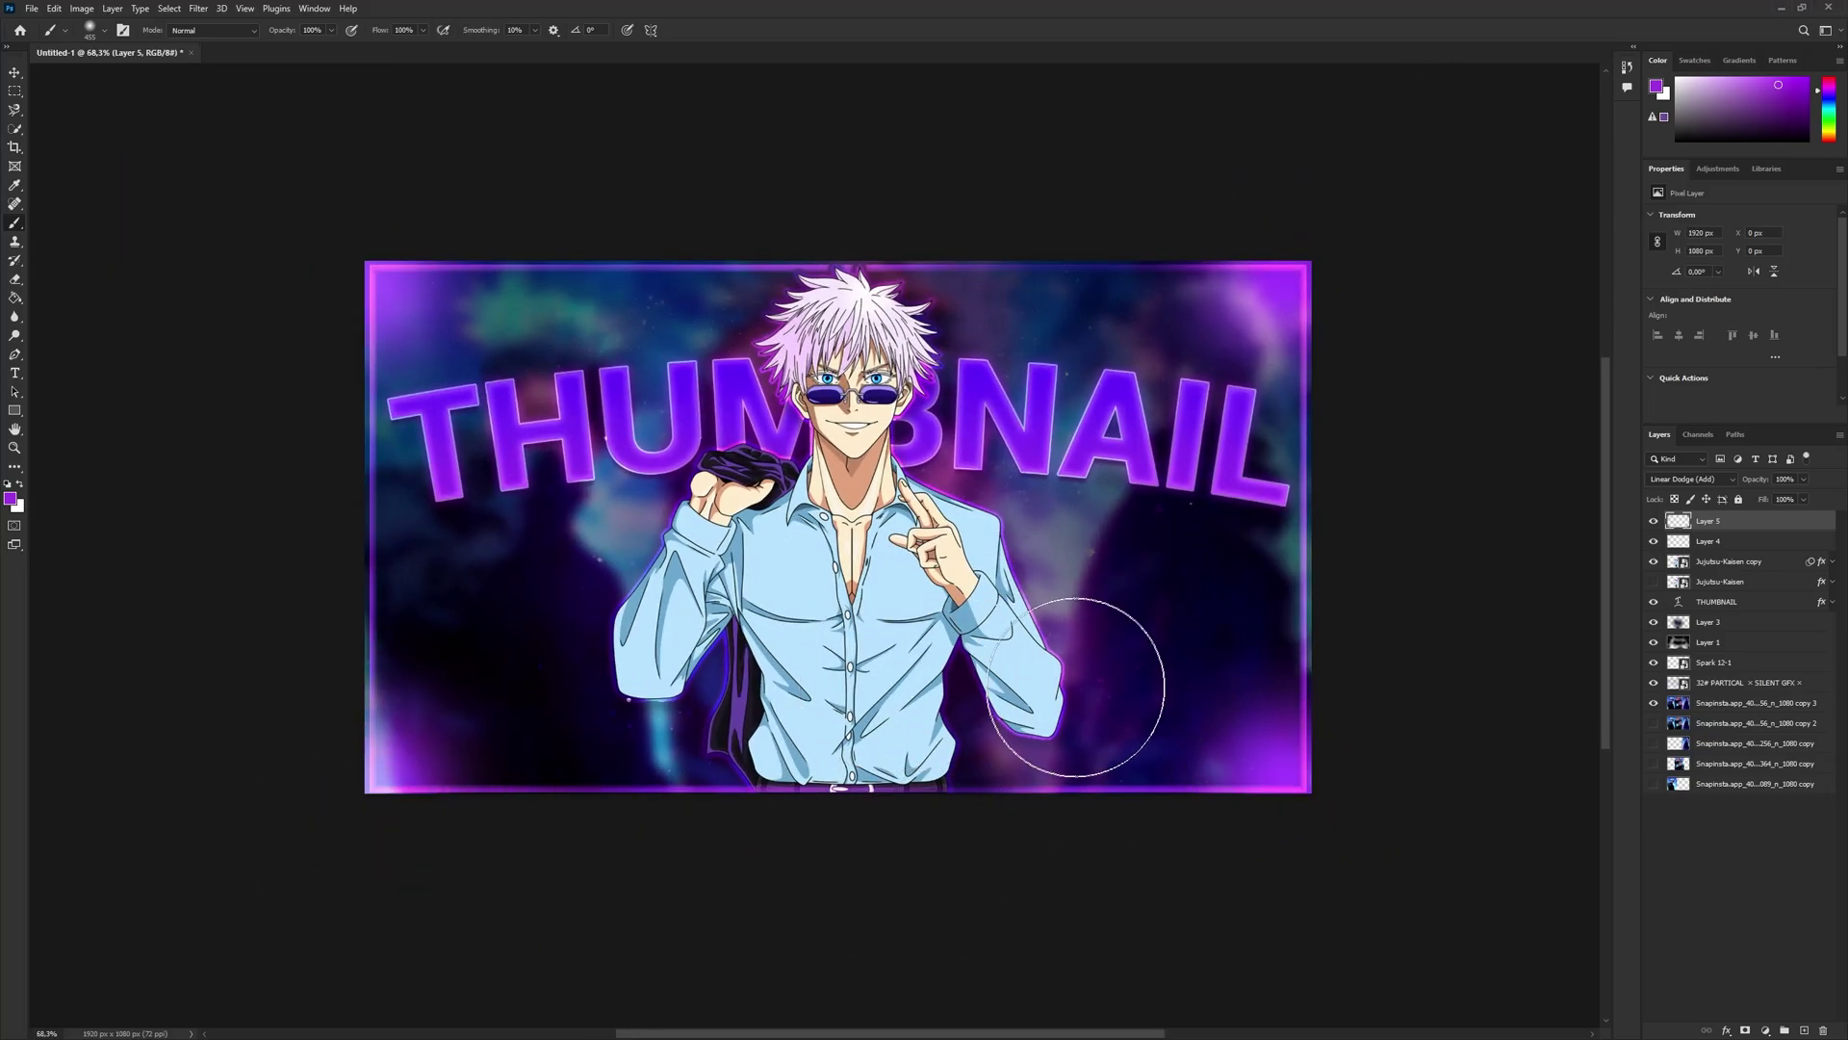
key(ctrl+z)
key(ctrl+z)
key(ctrl+z)
key(ctrl+z)
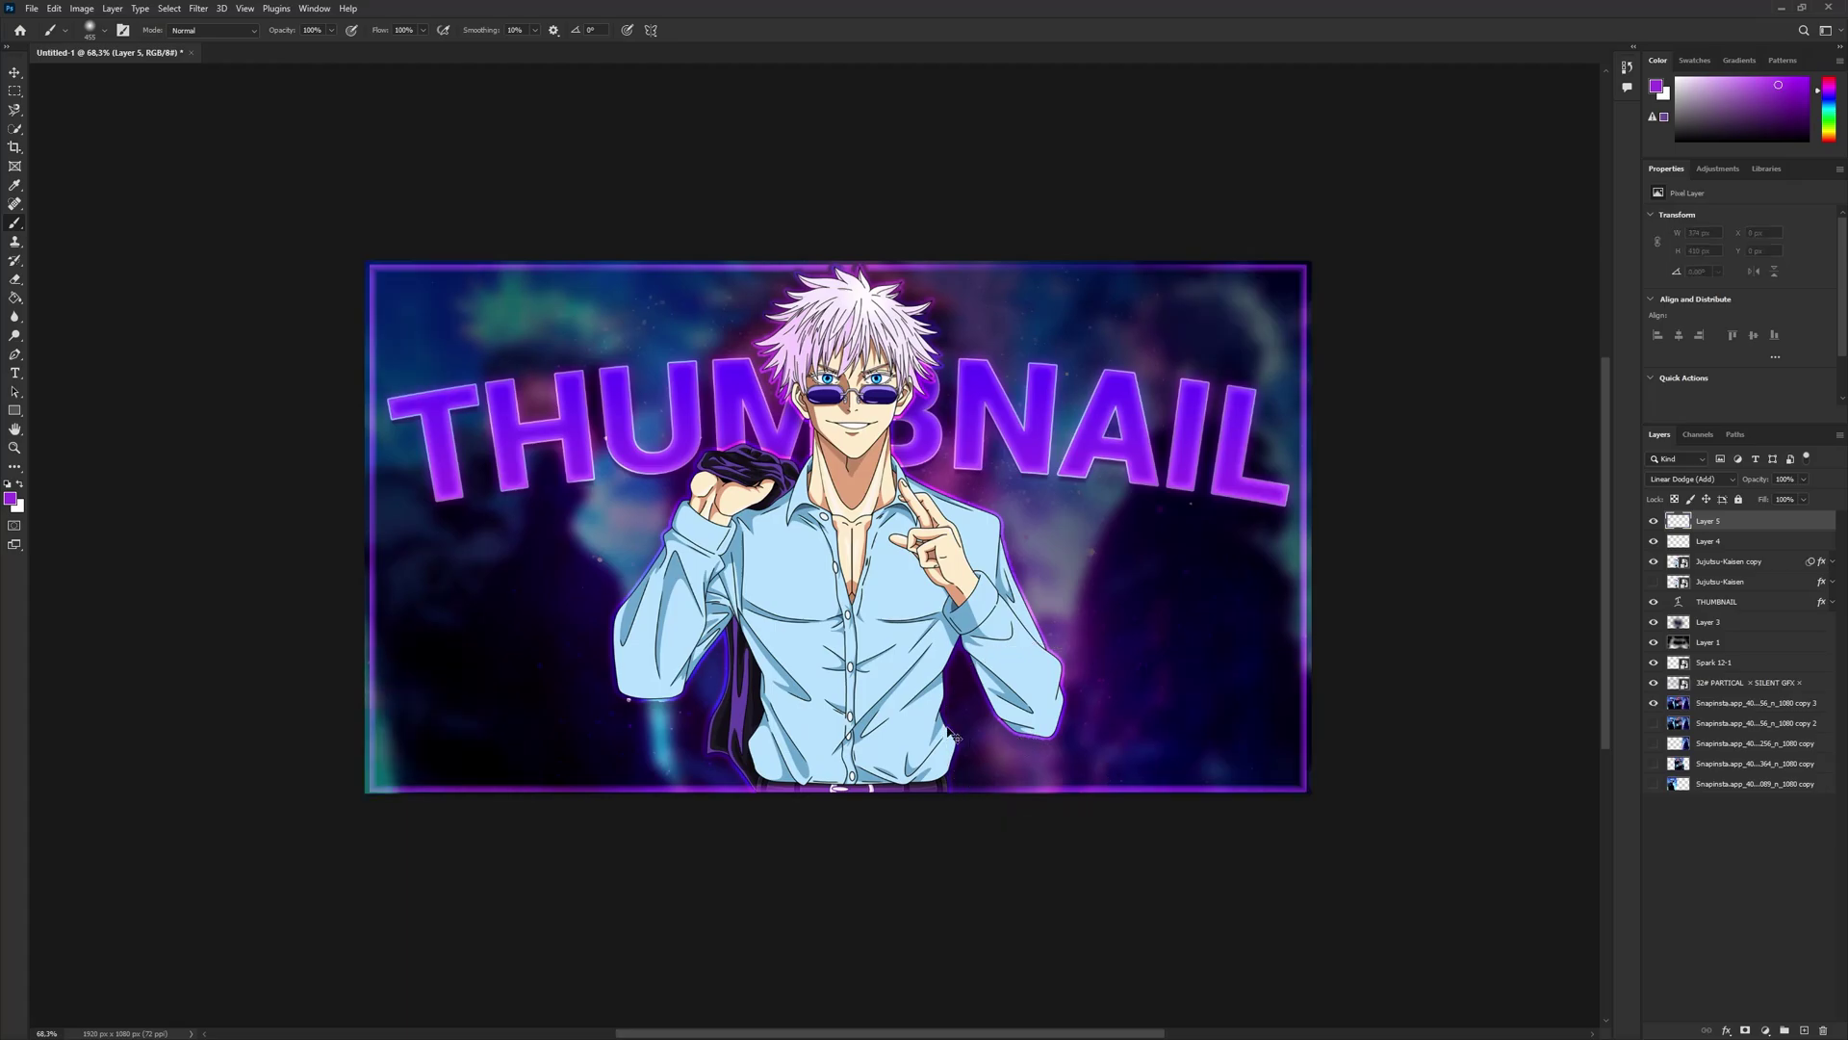
- Paint soft glows in a much darker purple into the four canvas corners and lower the glow layer's opacity to 79%
click(11, 497)
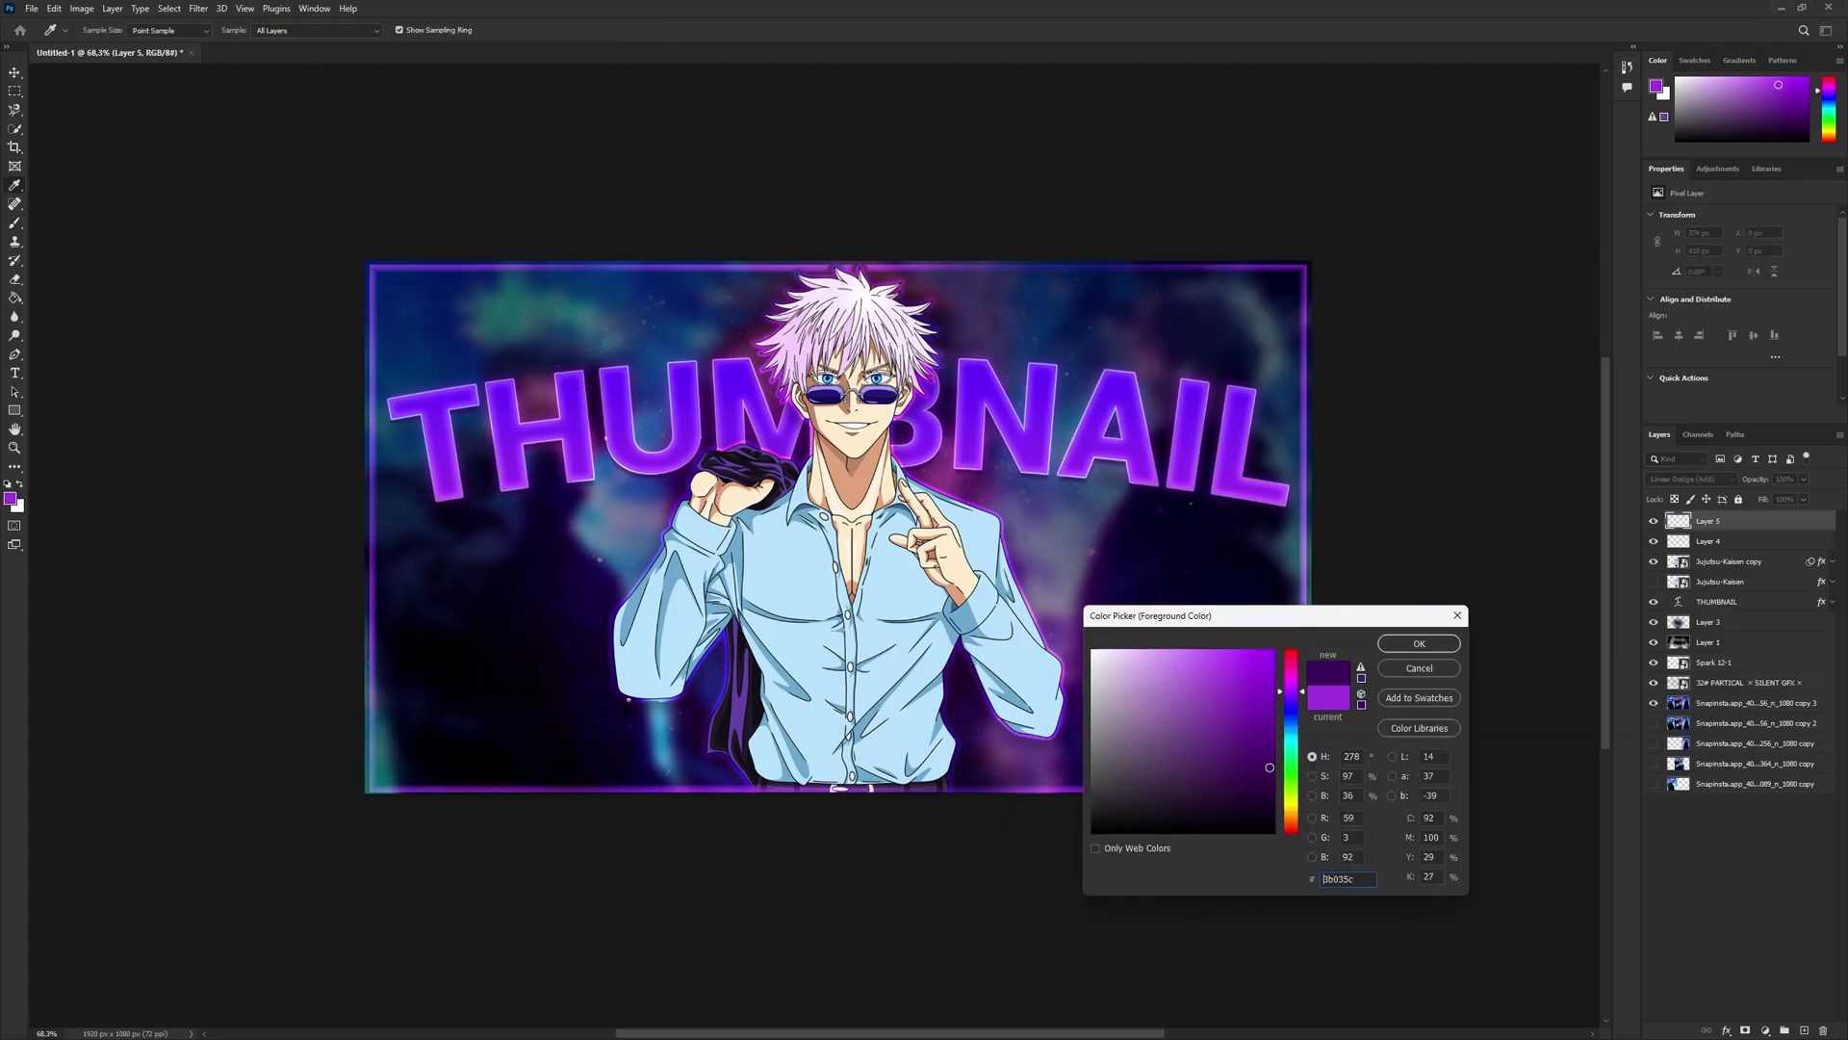
click(1219, 769)
click(1419, 643)
click(366, 799)
click(1286, 774)
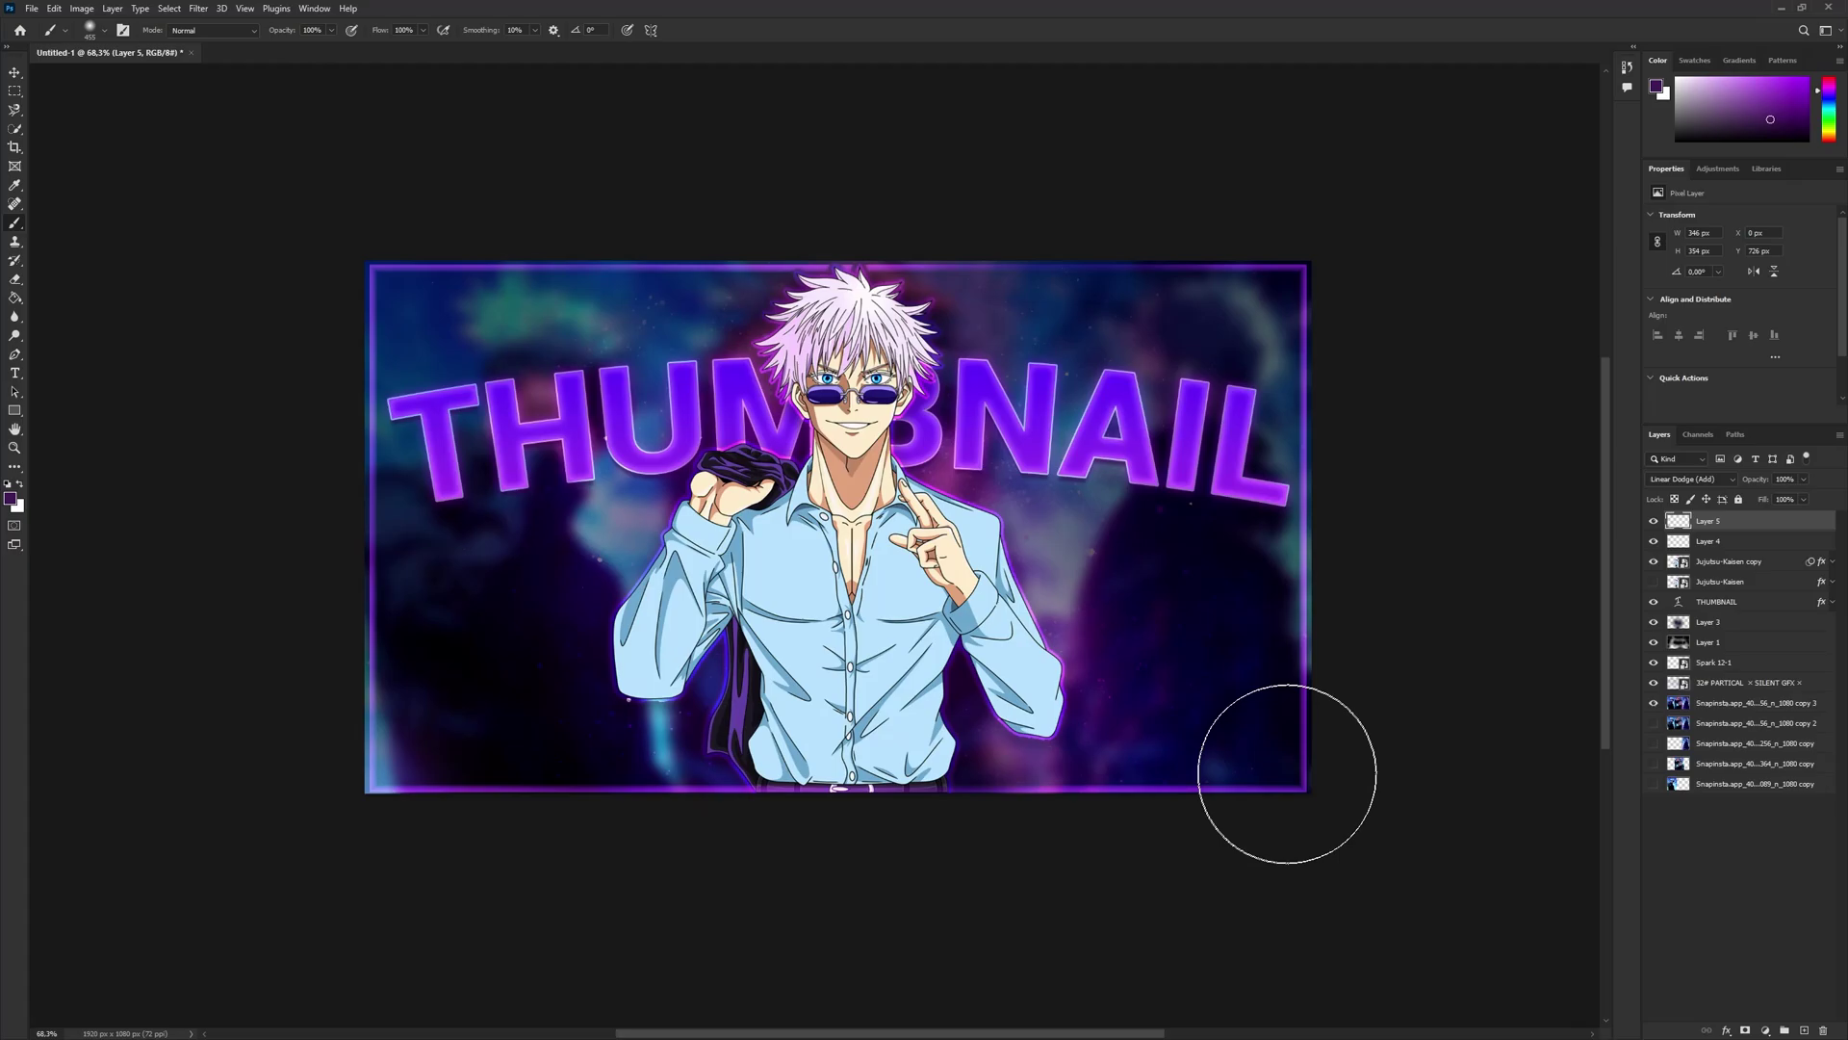
click(1286, 294)
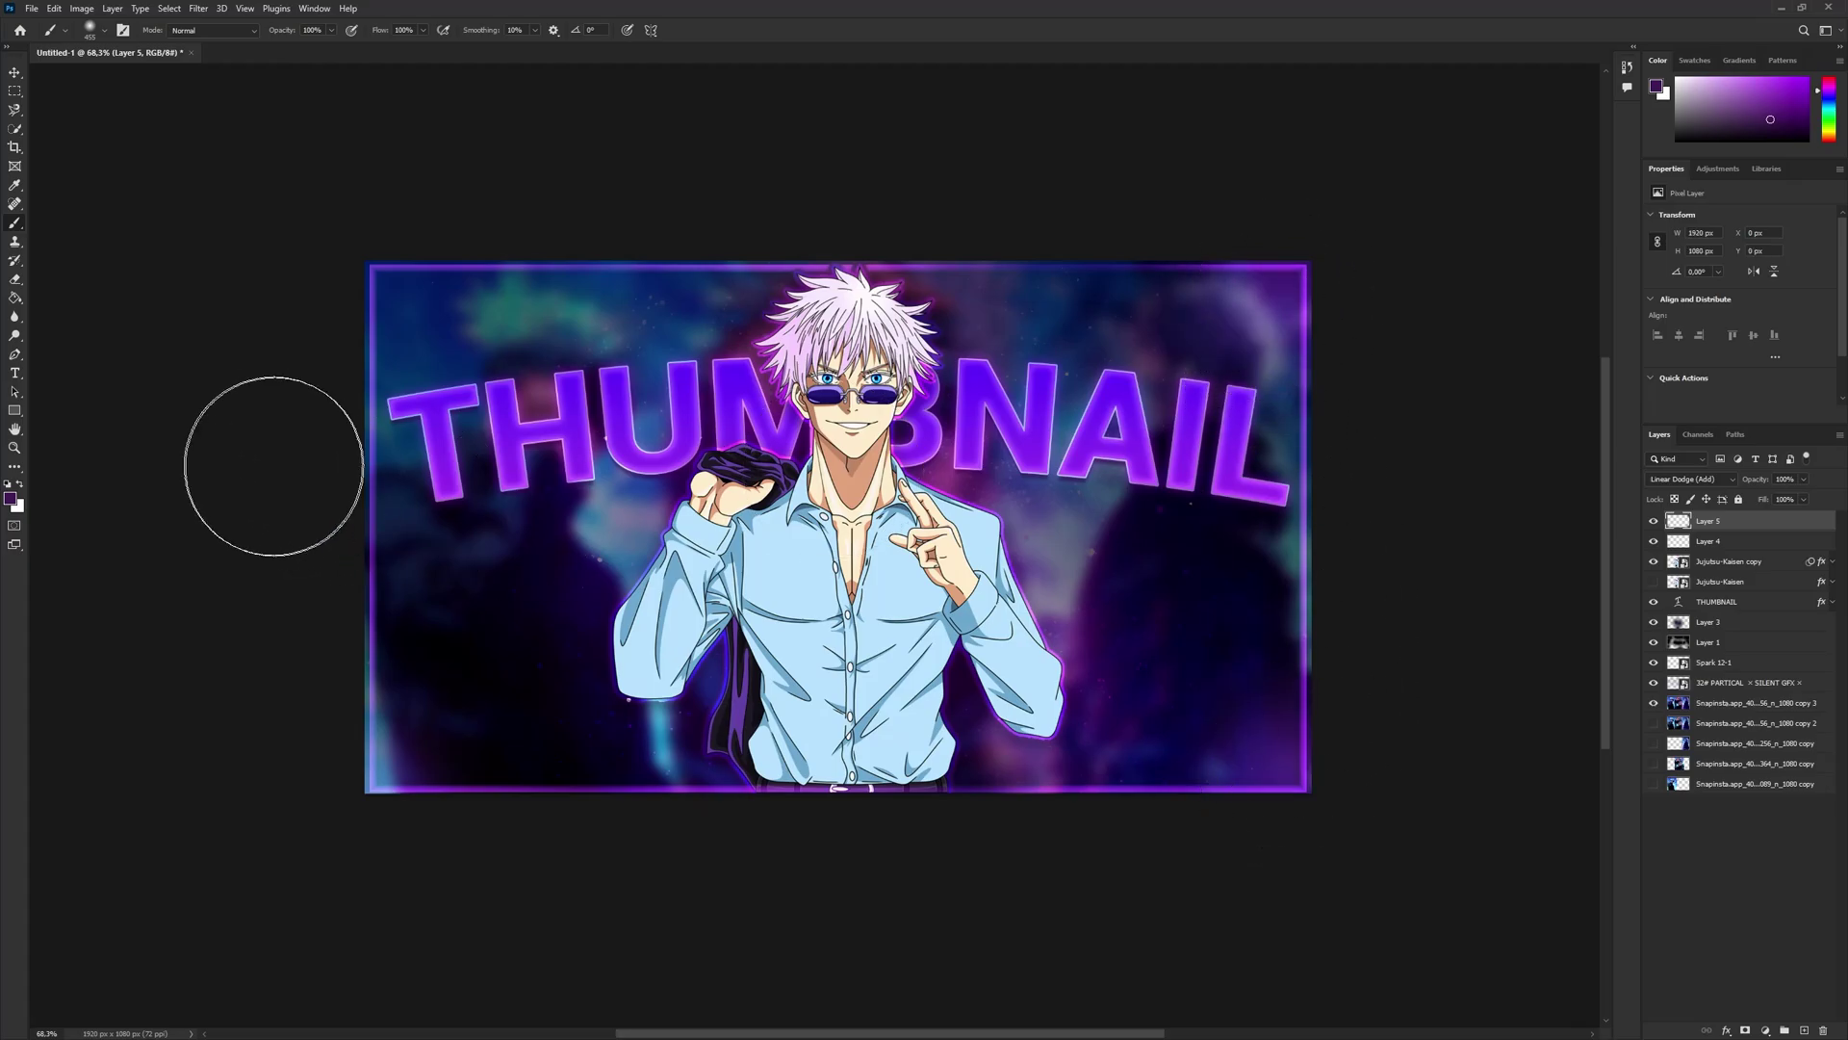
click(385, 265)
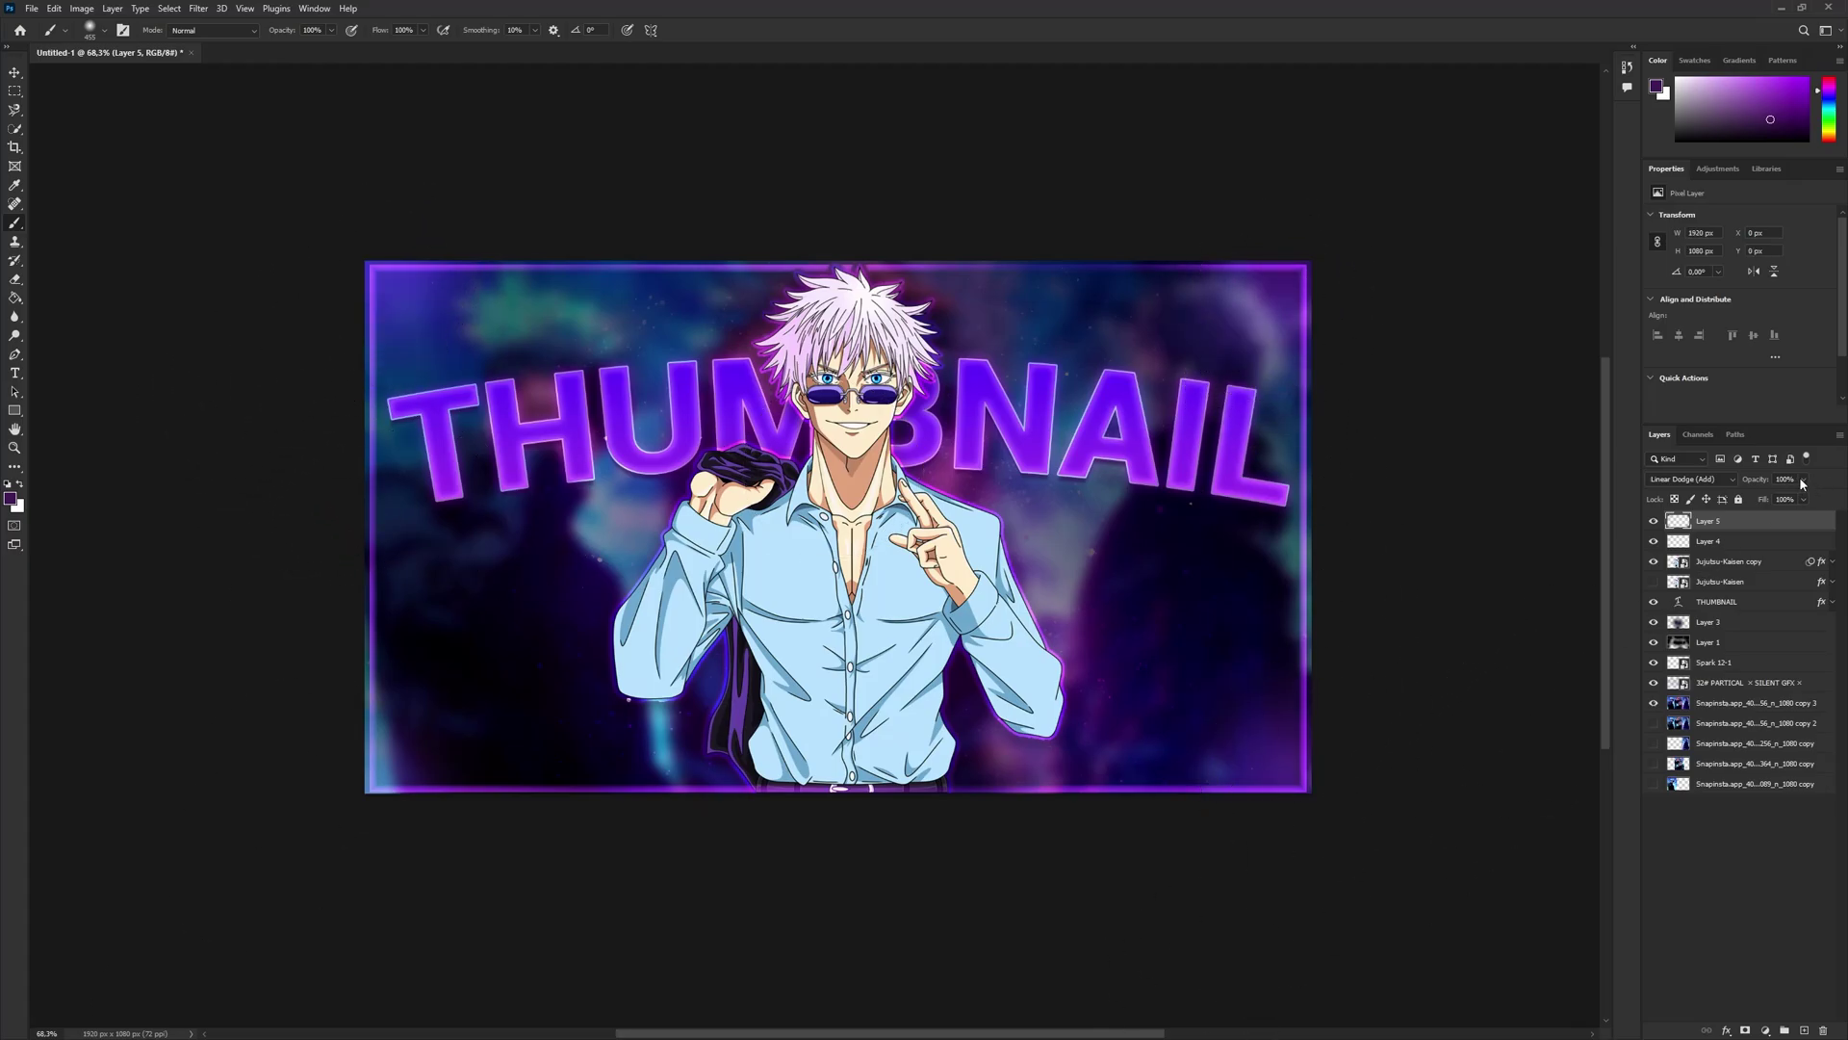
drag(1802, 480, 1793, 503)
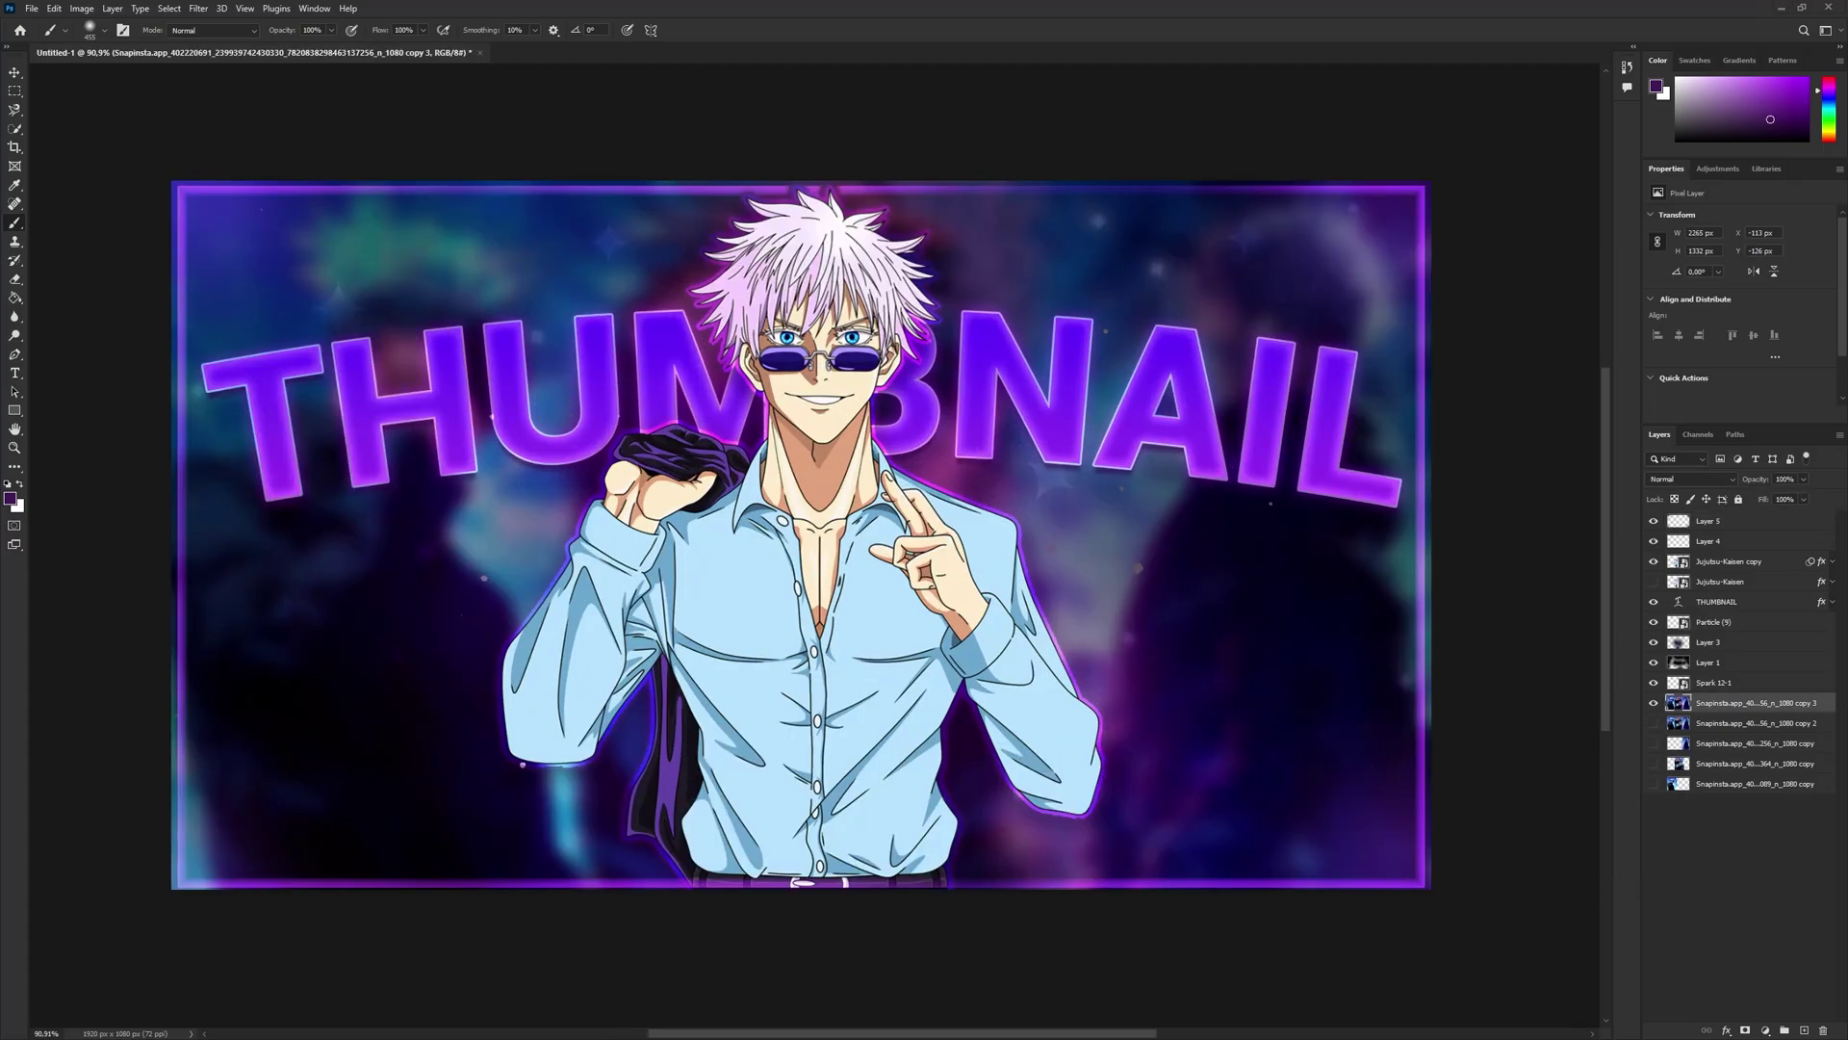
- Place the striped New Project 4 image directly above the blurred background layer and enlarge it to 106.56%
drag(630, 713, 627, 655)
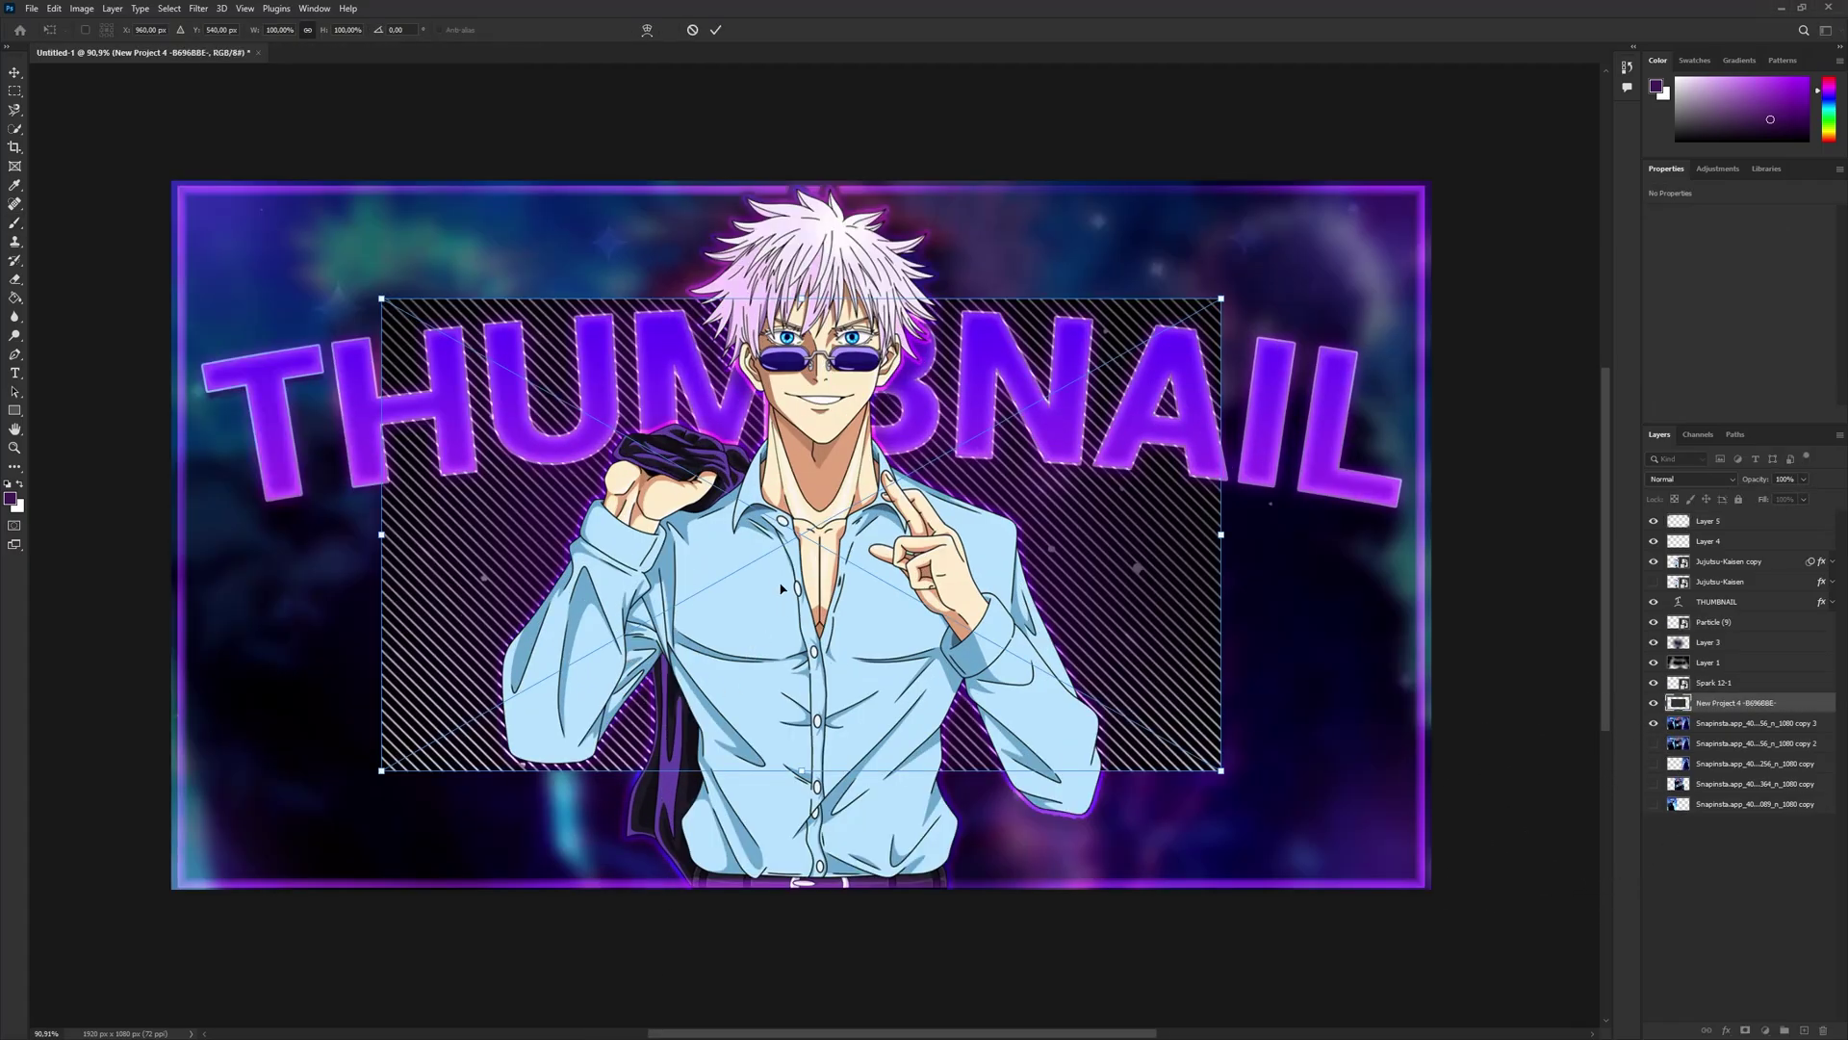
drag(781, 588, 752, 532)
drag(1197, 716, 1248, 746)
drag(1115, 596, 1117, 636)
drag(1112, 625, 1113, 624)
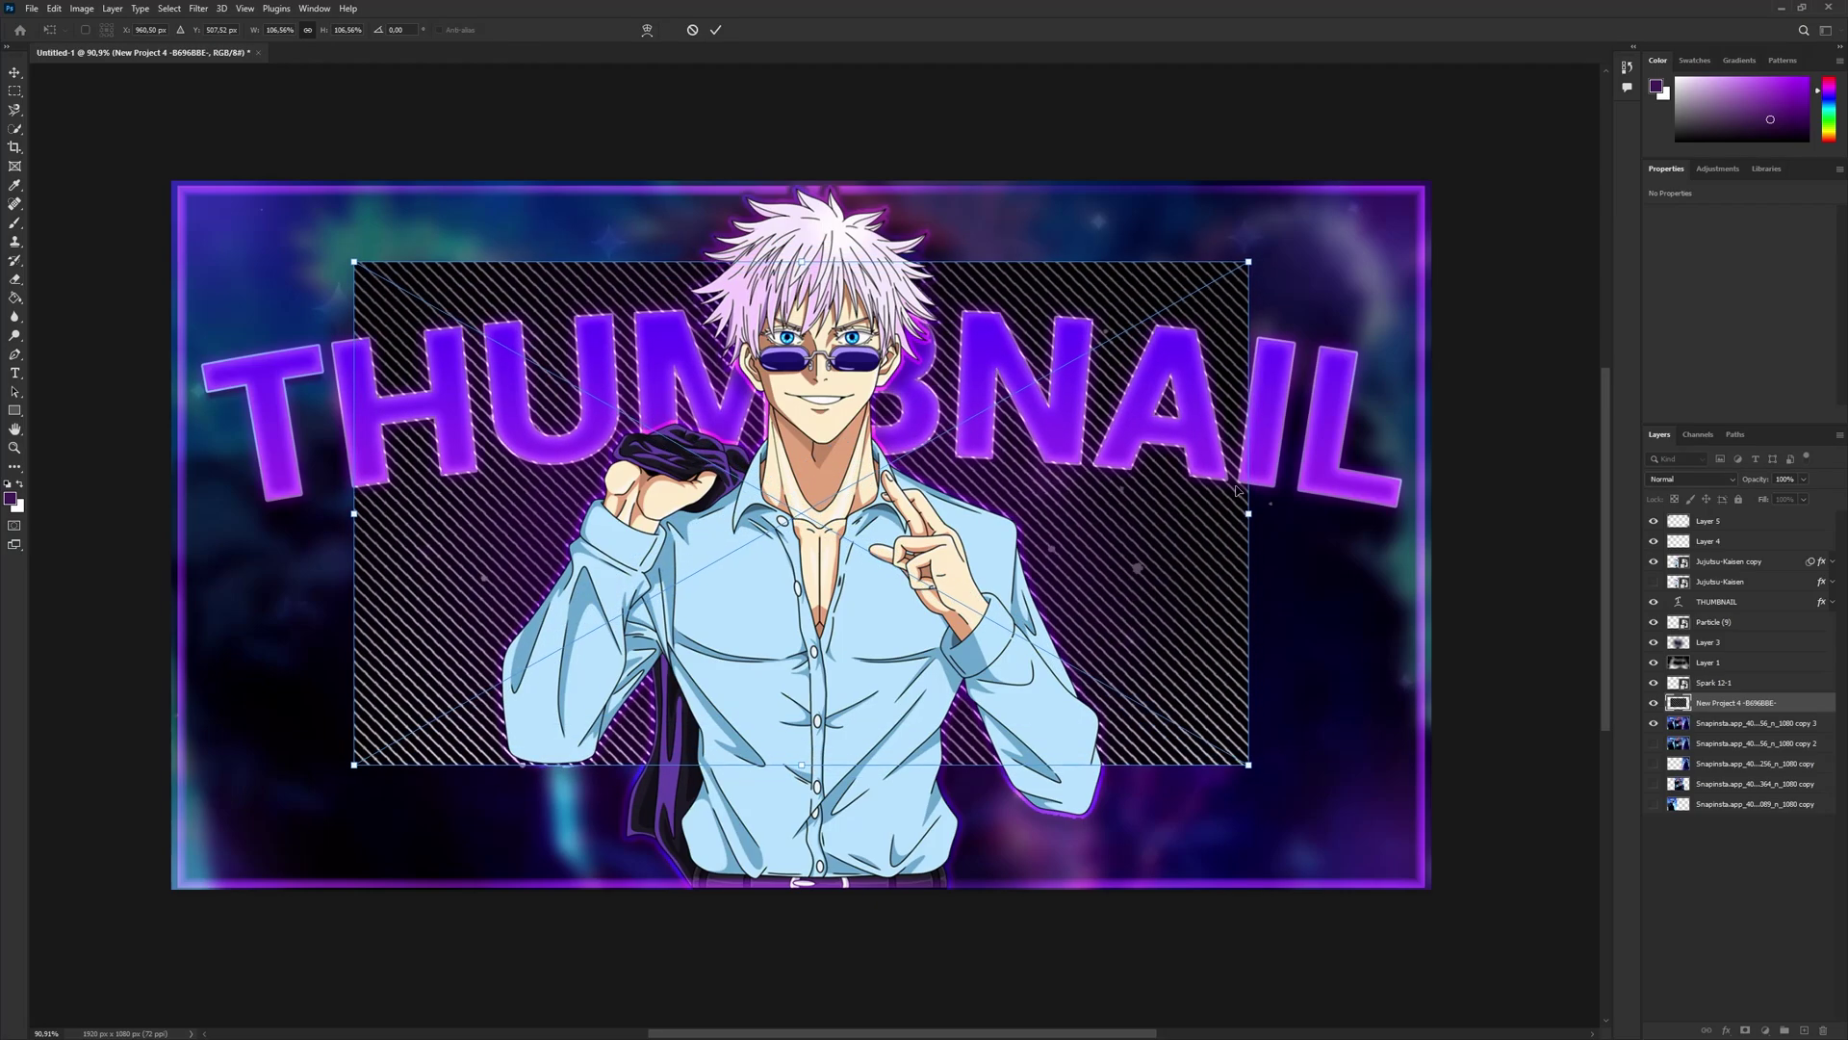
- Stretch the striped image to 130% width and 91.83% height behind the title and apply the transform
drag(1247, 526, 1315, 513)
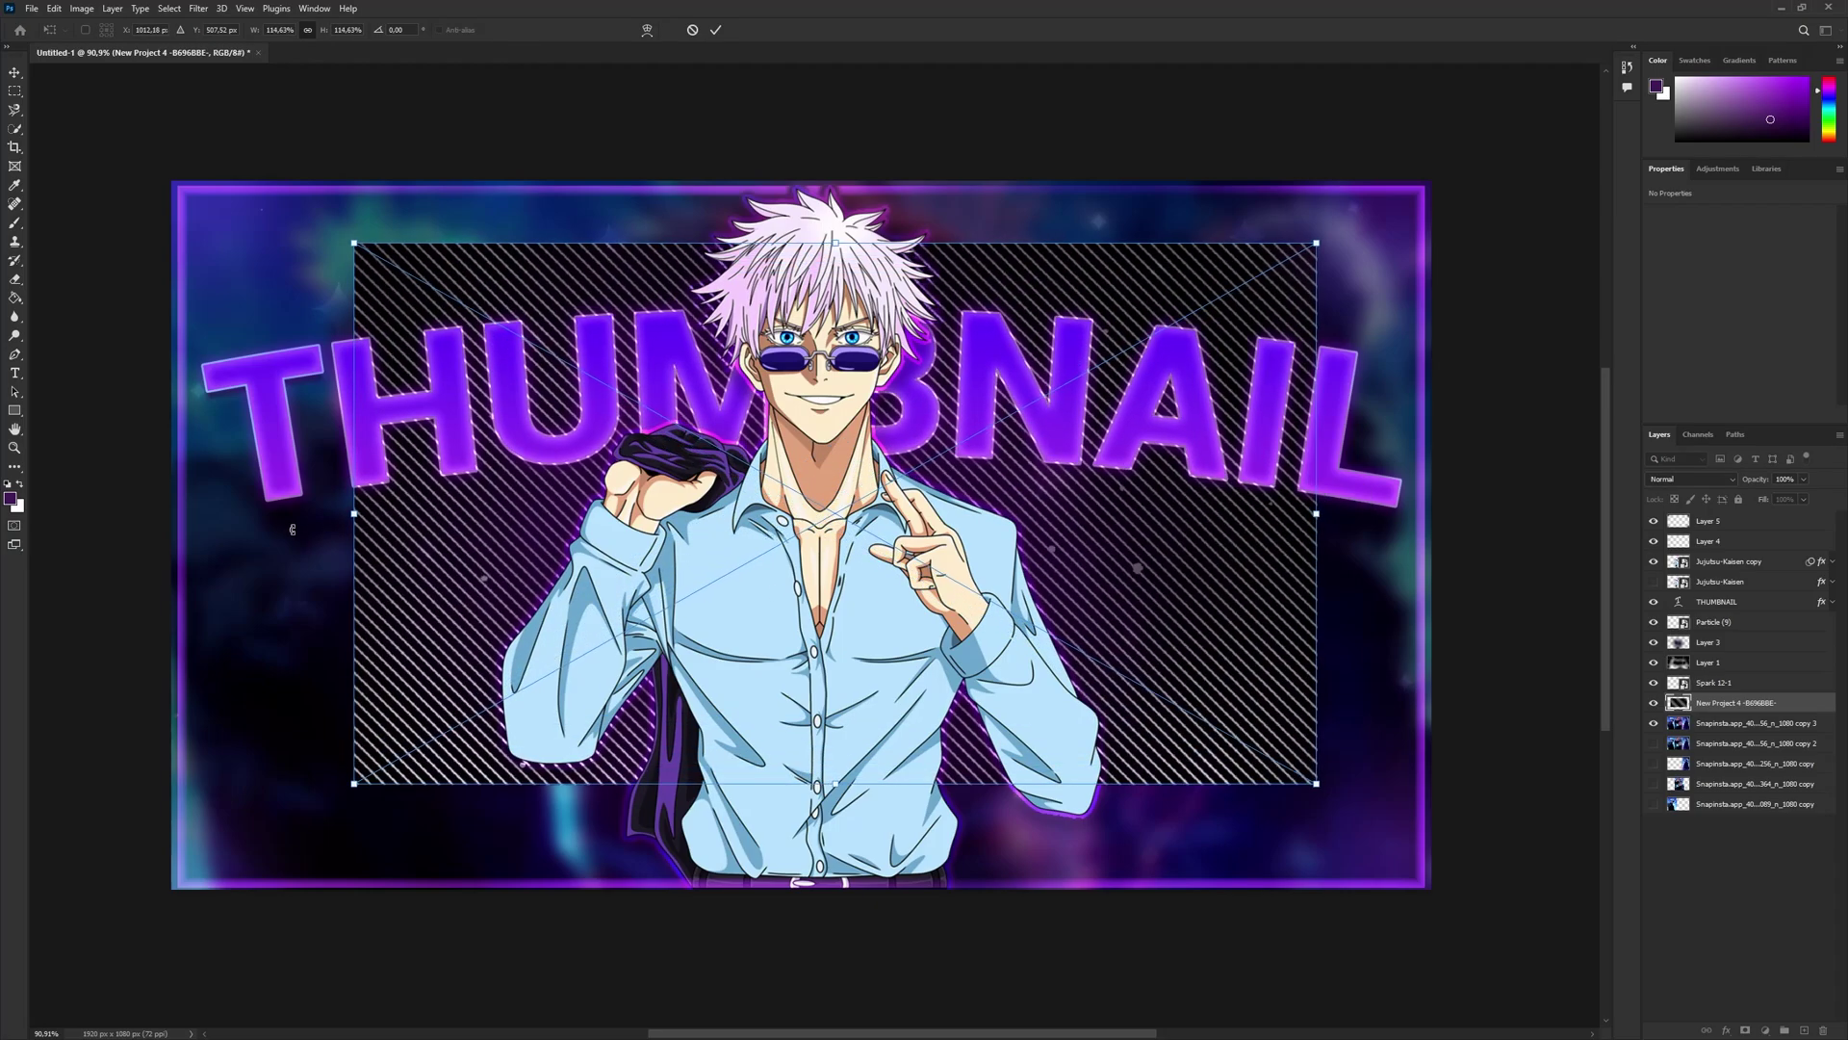
drag(354, 515, 247, 513)
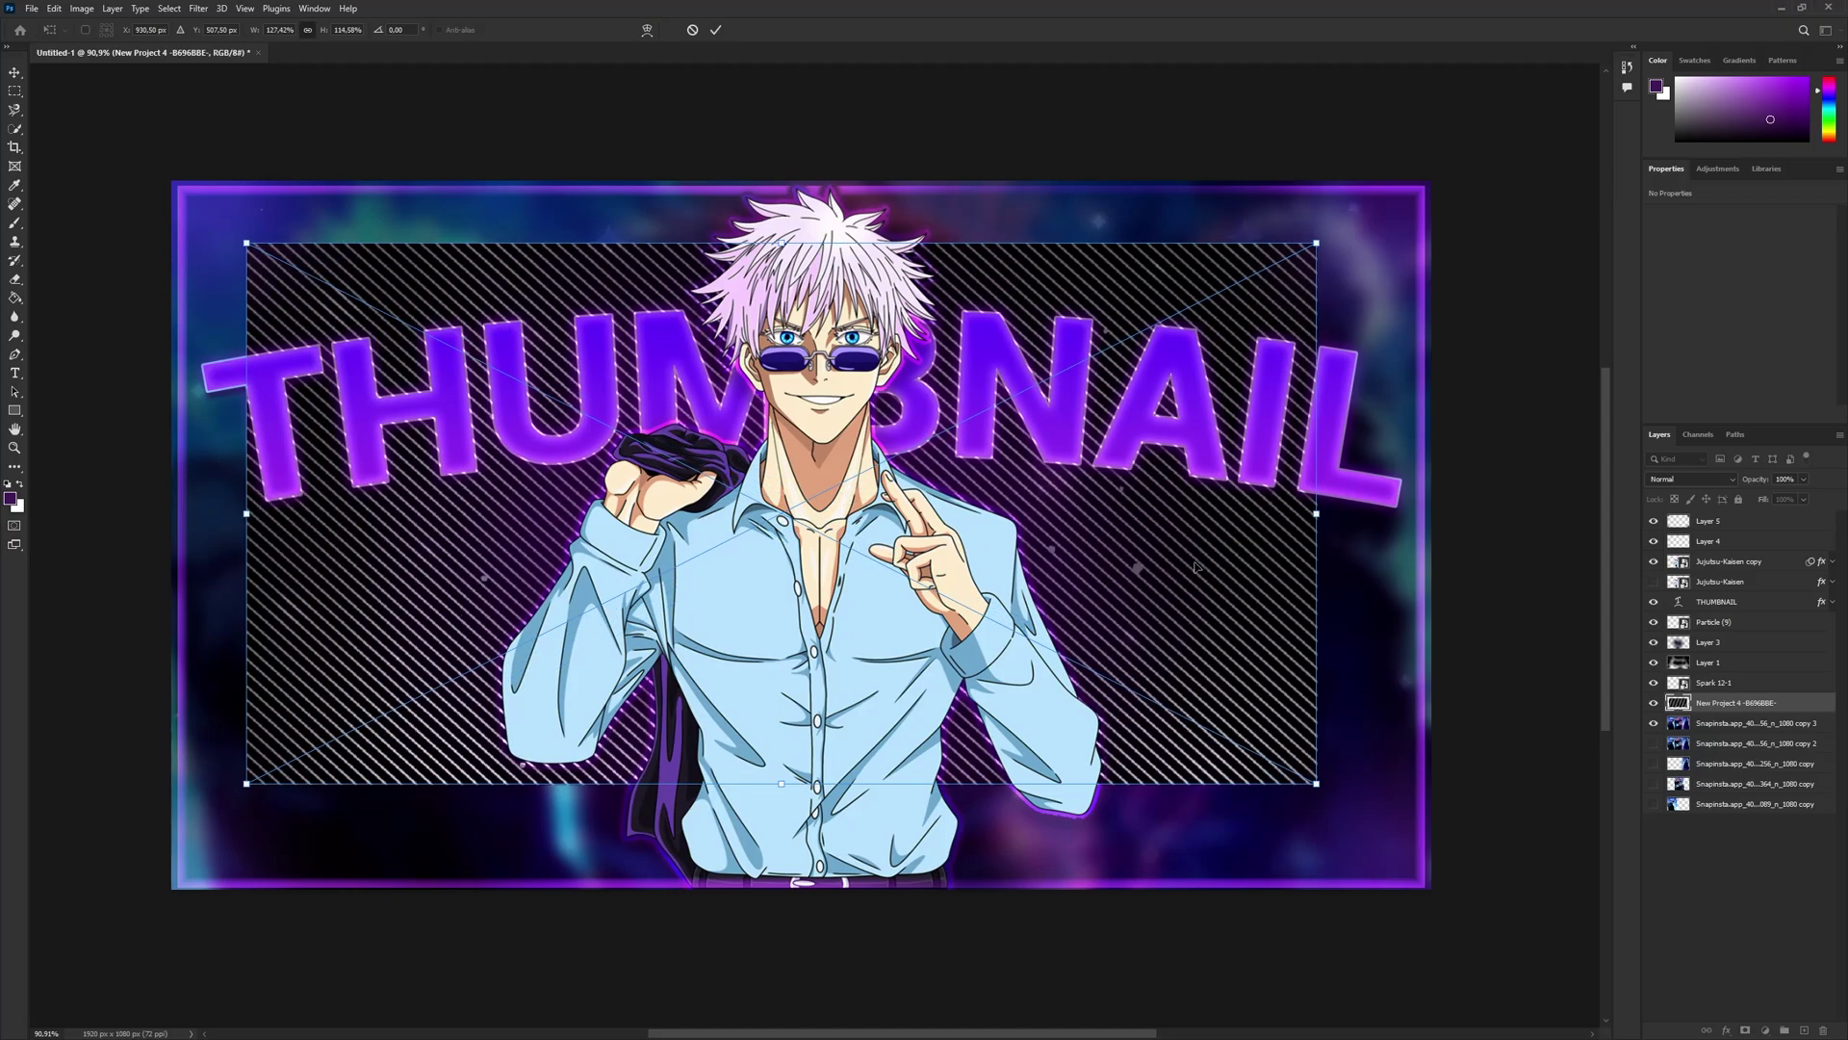
drag(1314, 512, 1337, 512)
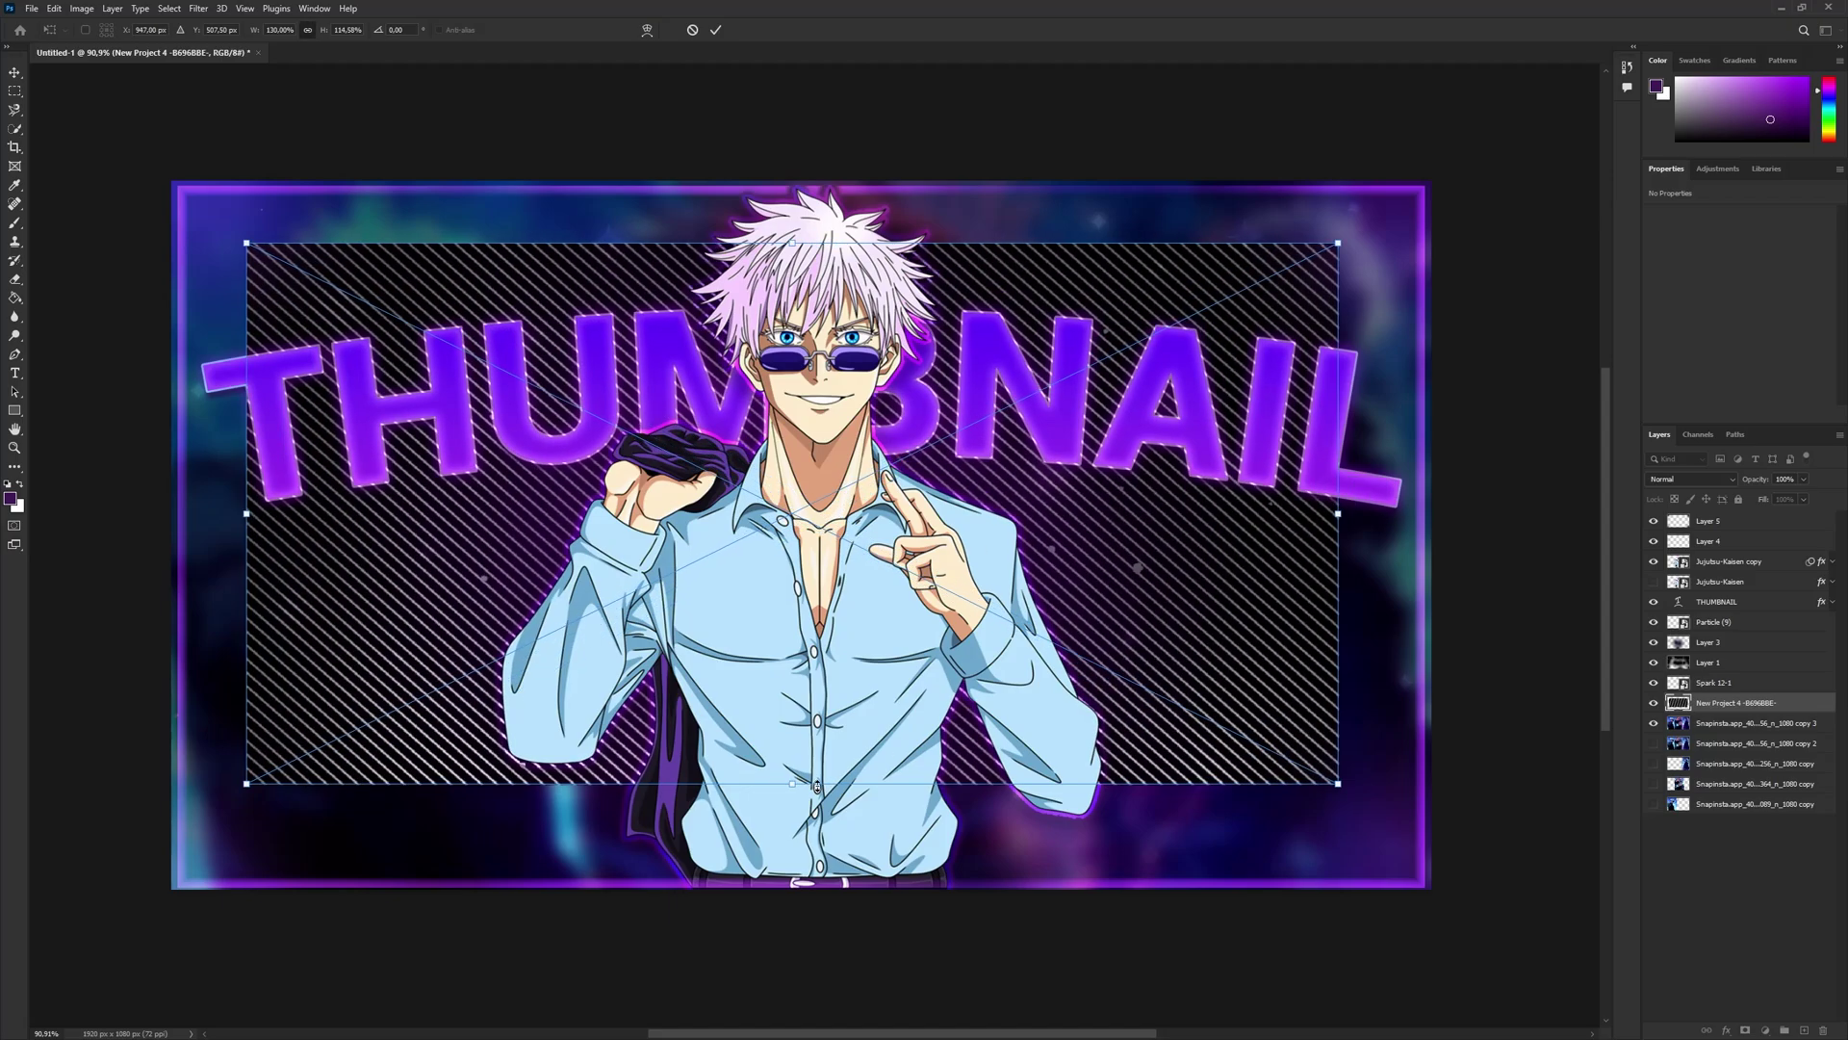
drag(792, 782, 792, 675)
drag(830, 435, 839, 448)
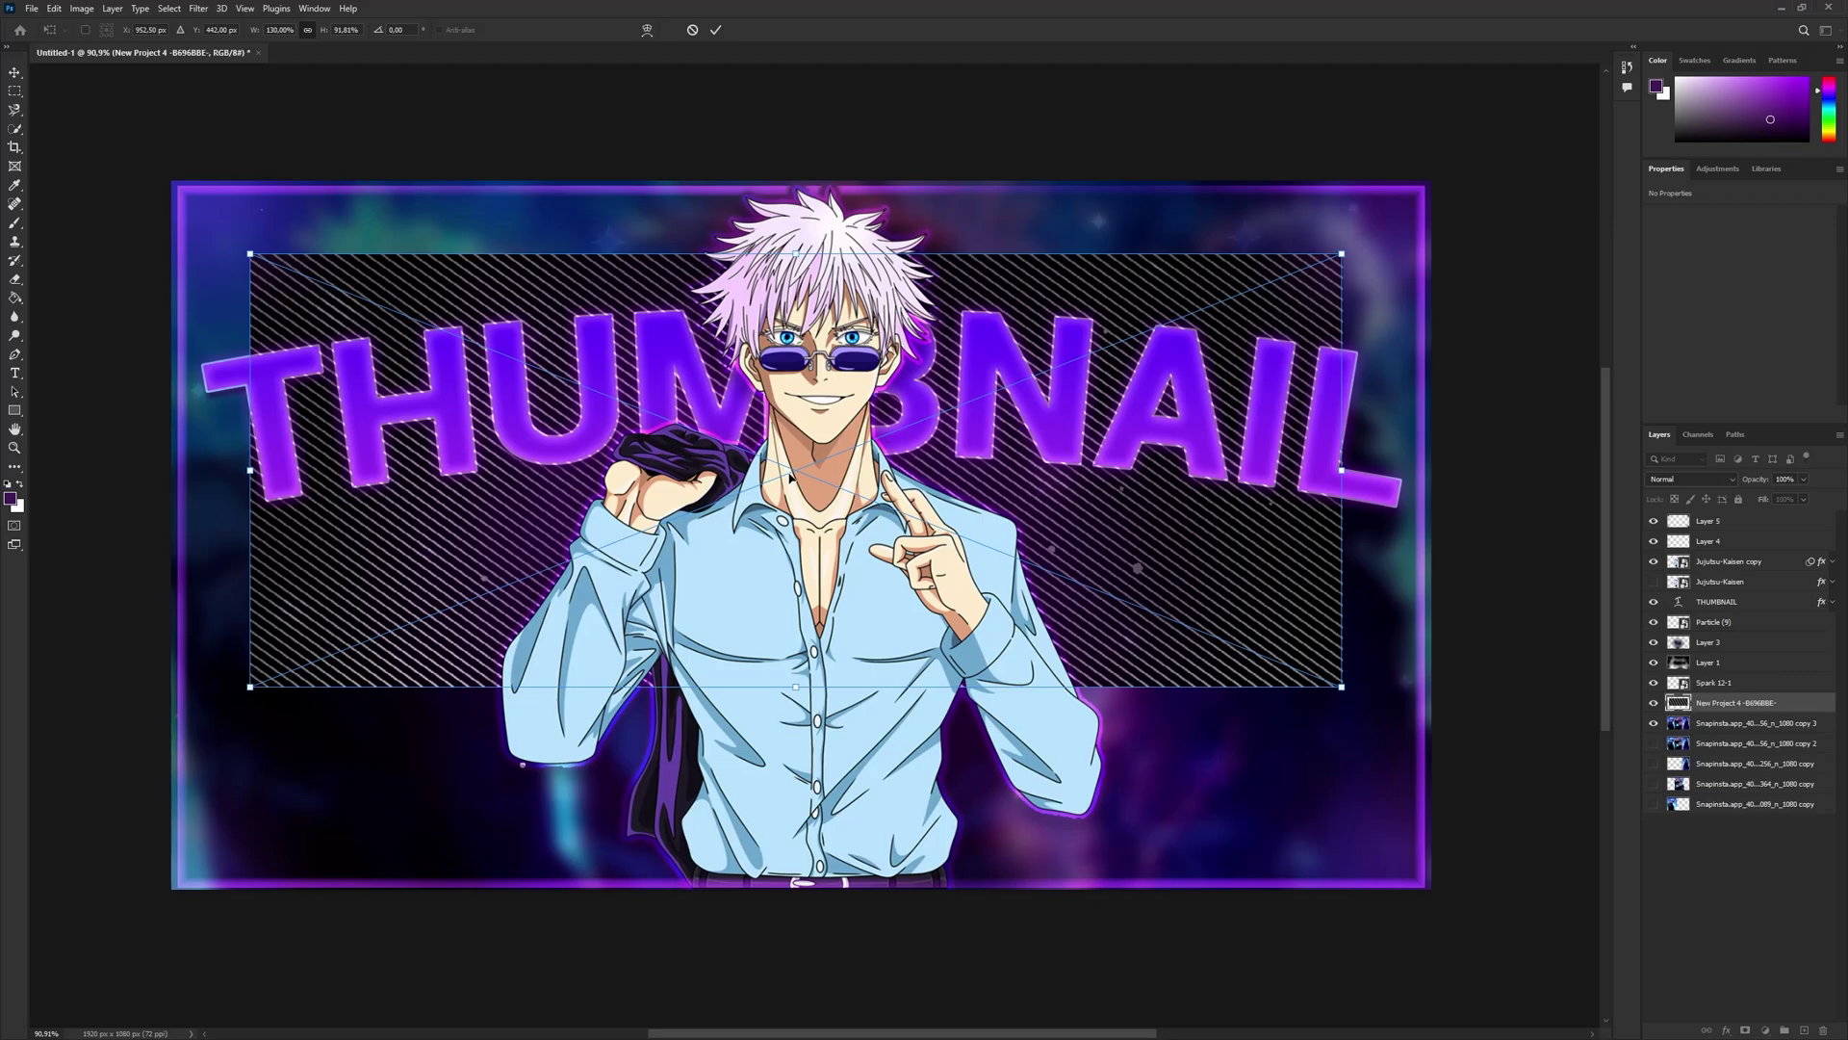
key(Return)
- Set the striped overlay layer's blend mode to Soft Light after trying Hard Light
key(b)
click(1691, 479)
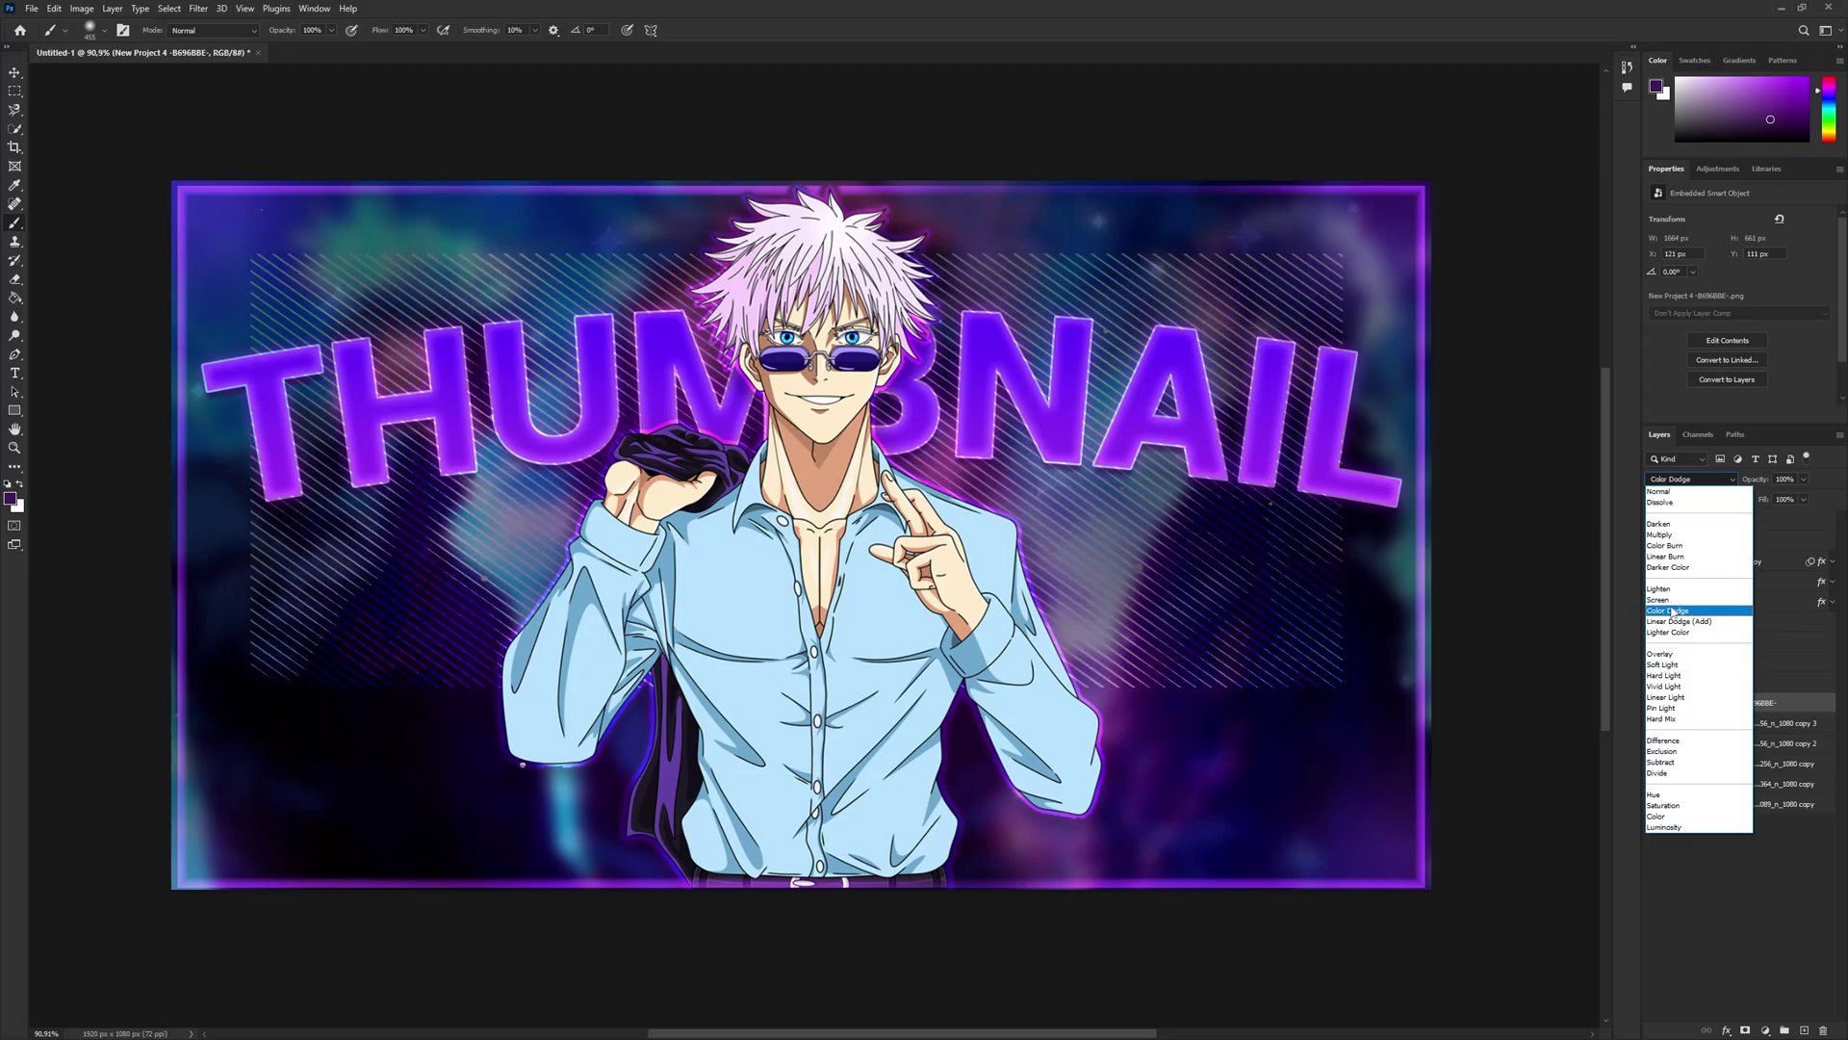
click(1662, 676)
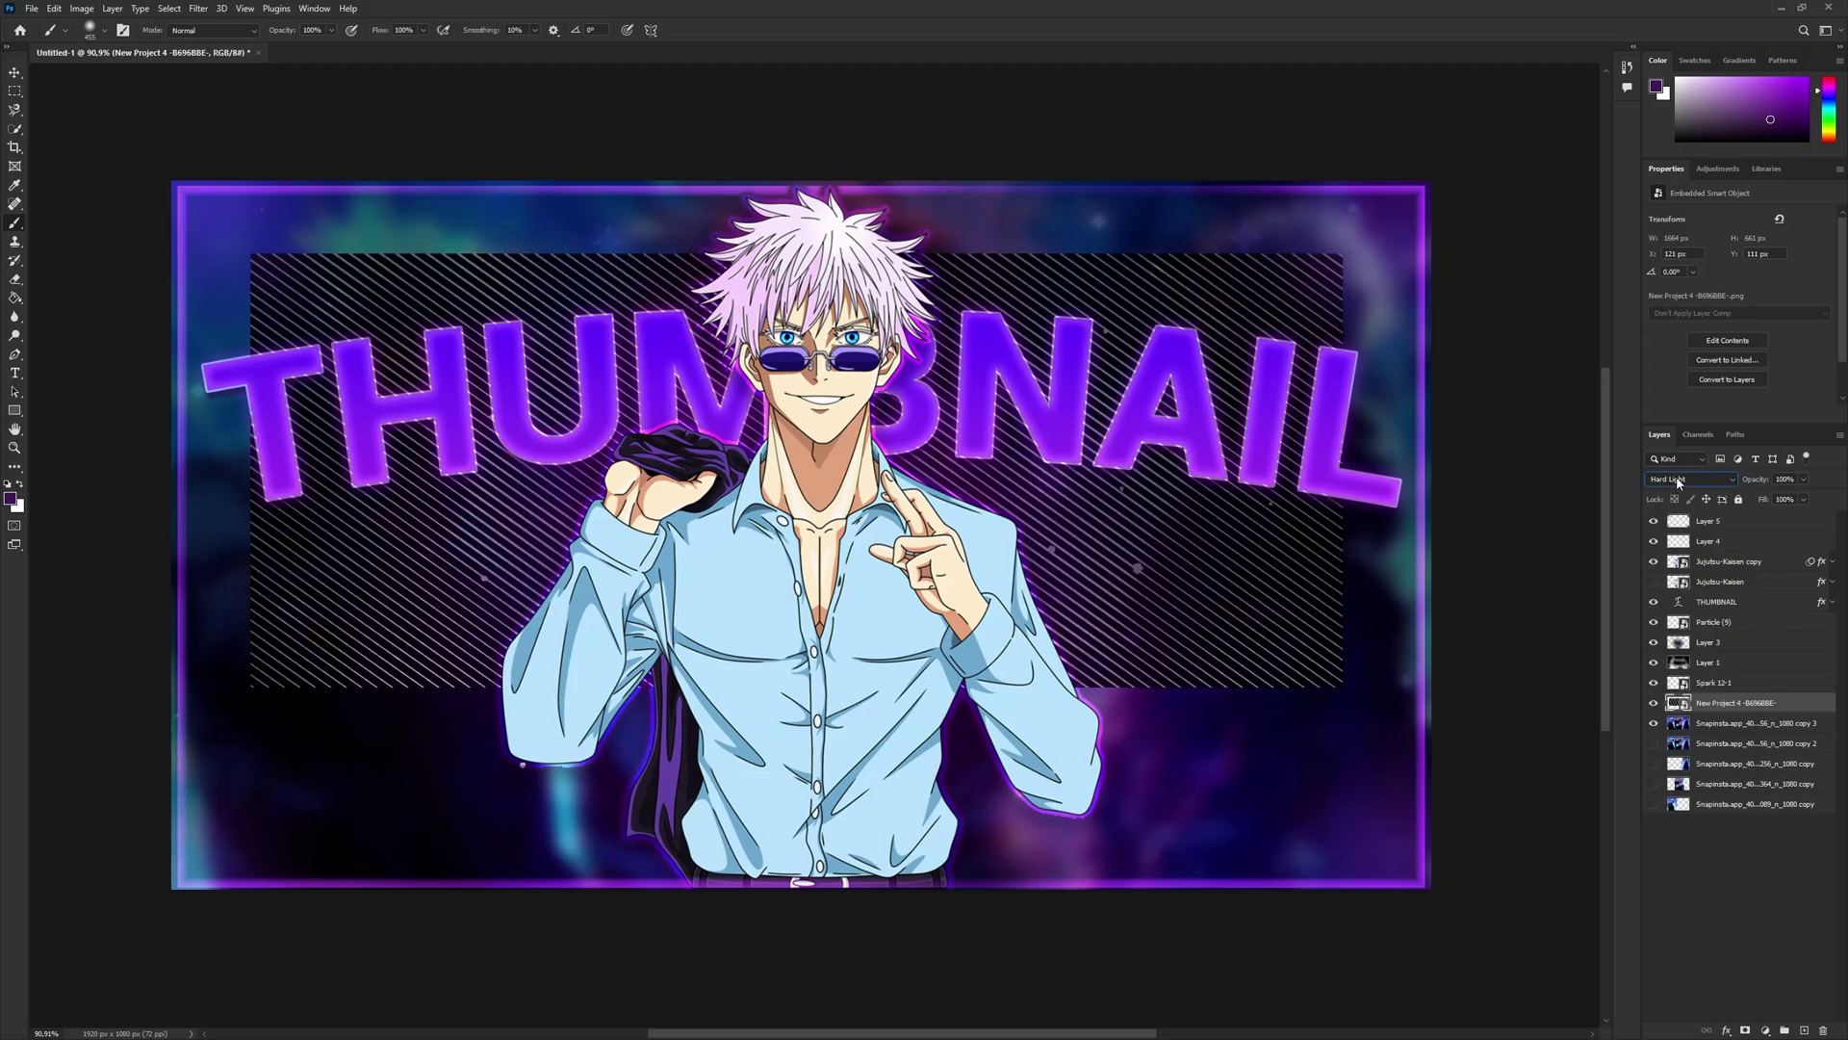
scroll(1680, 484, up, 1)
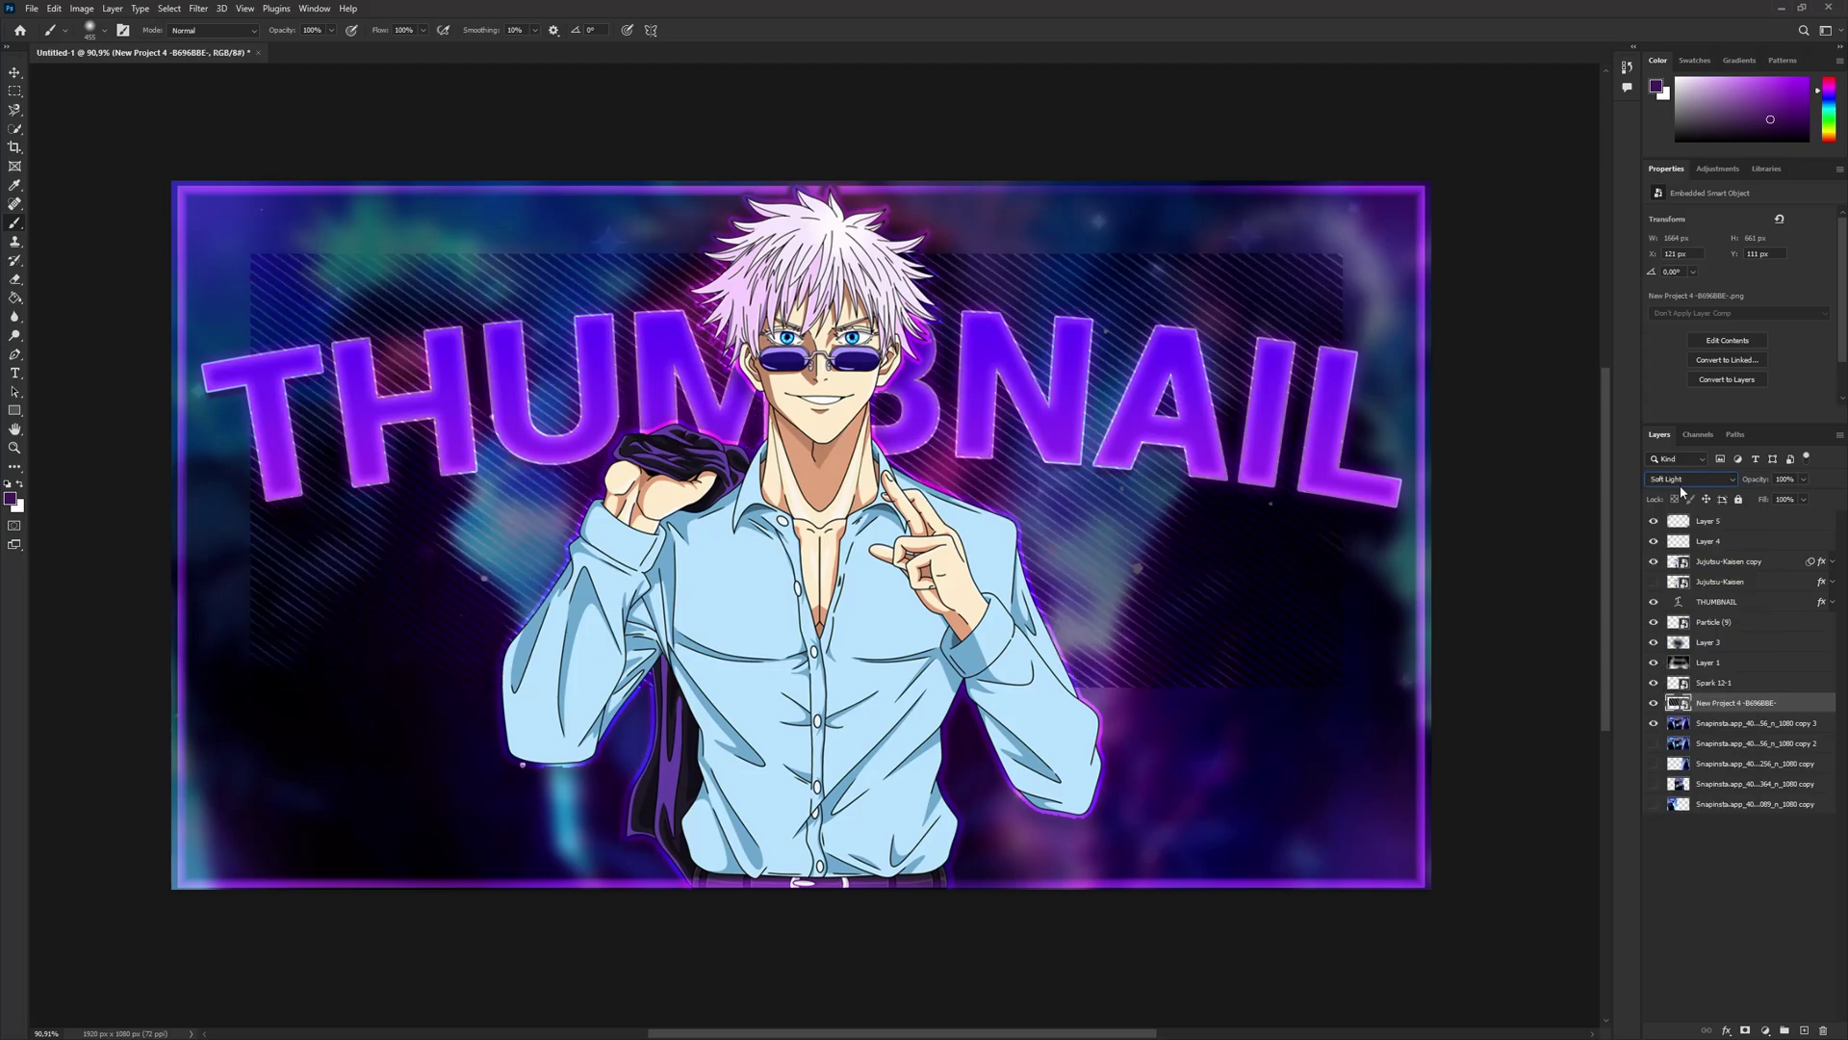
- Rasterize the striped overlay layer for editing with the Eraser tool
click(16, 278)
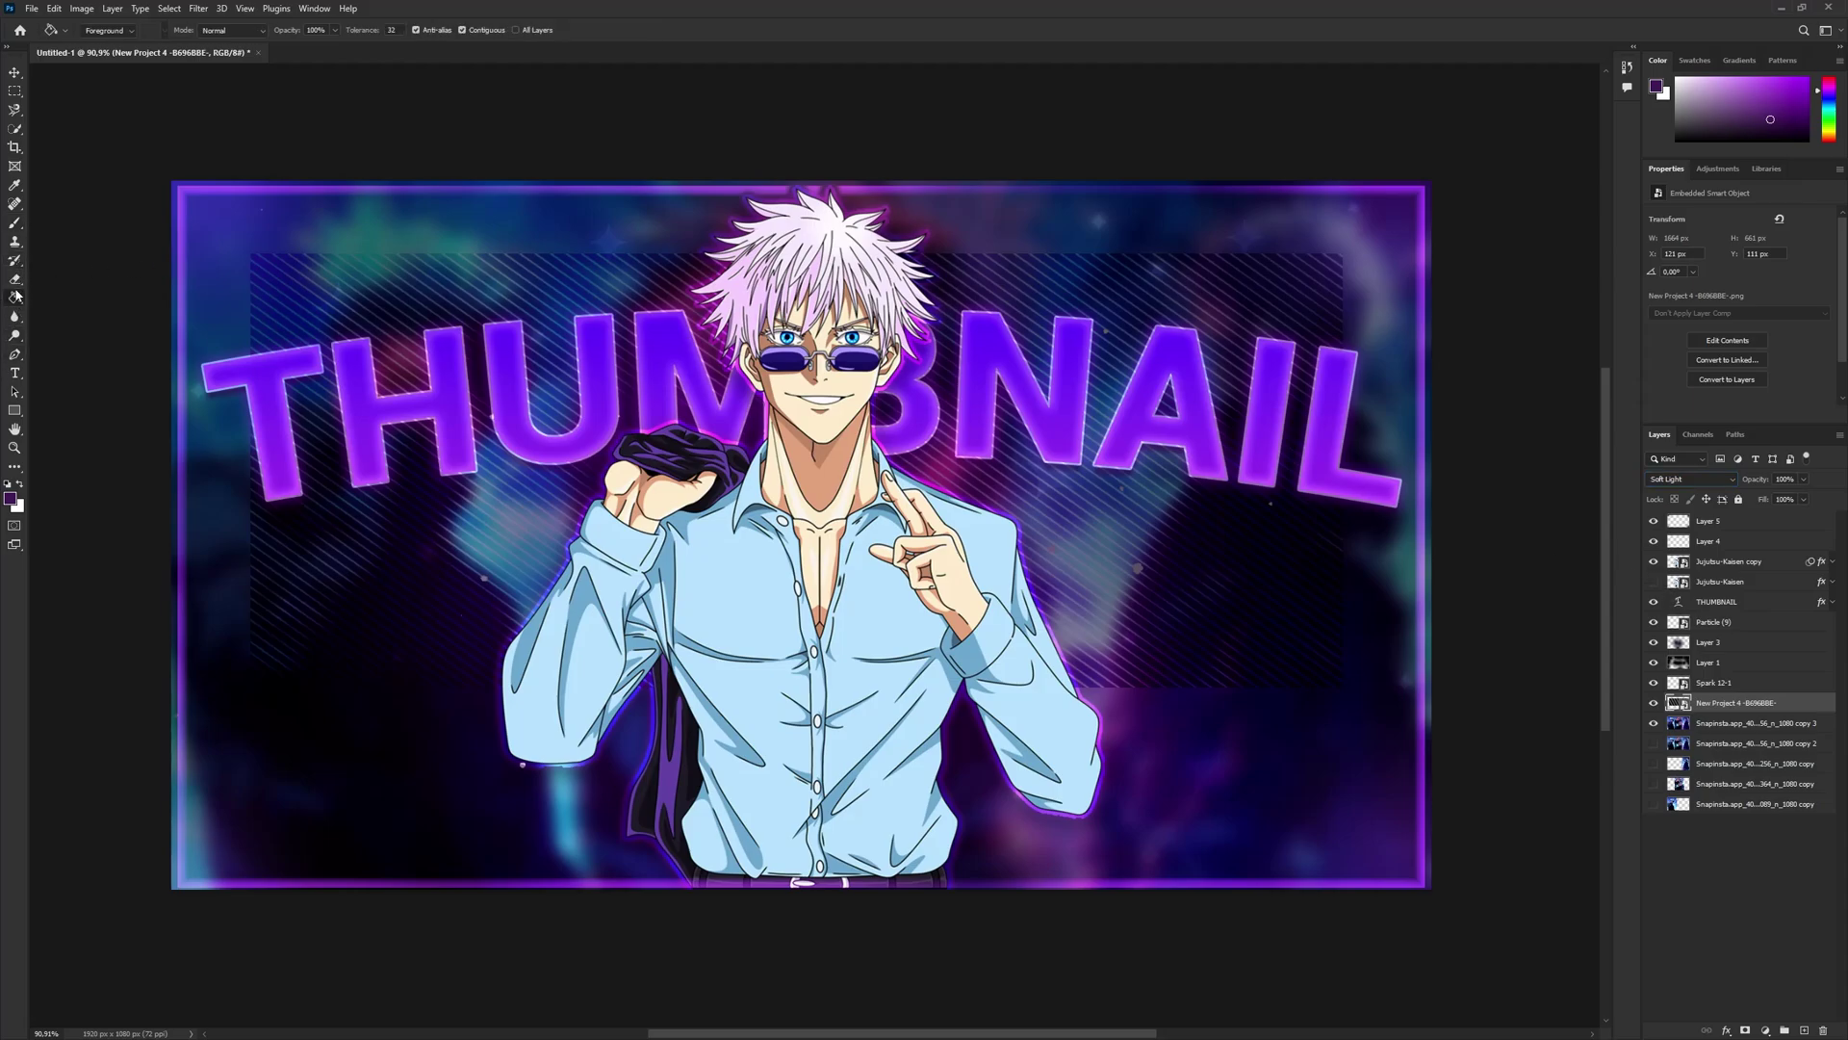
click(241, 318)
click(864, 381)
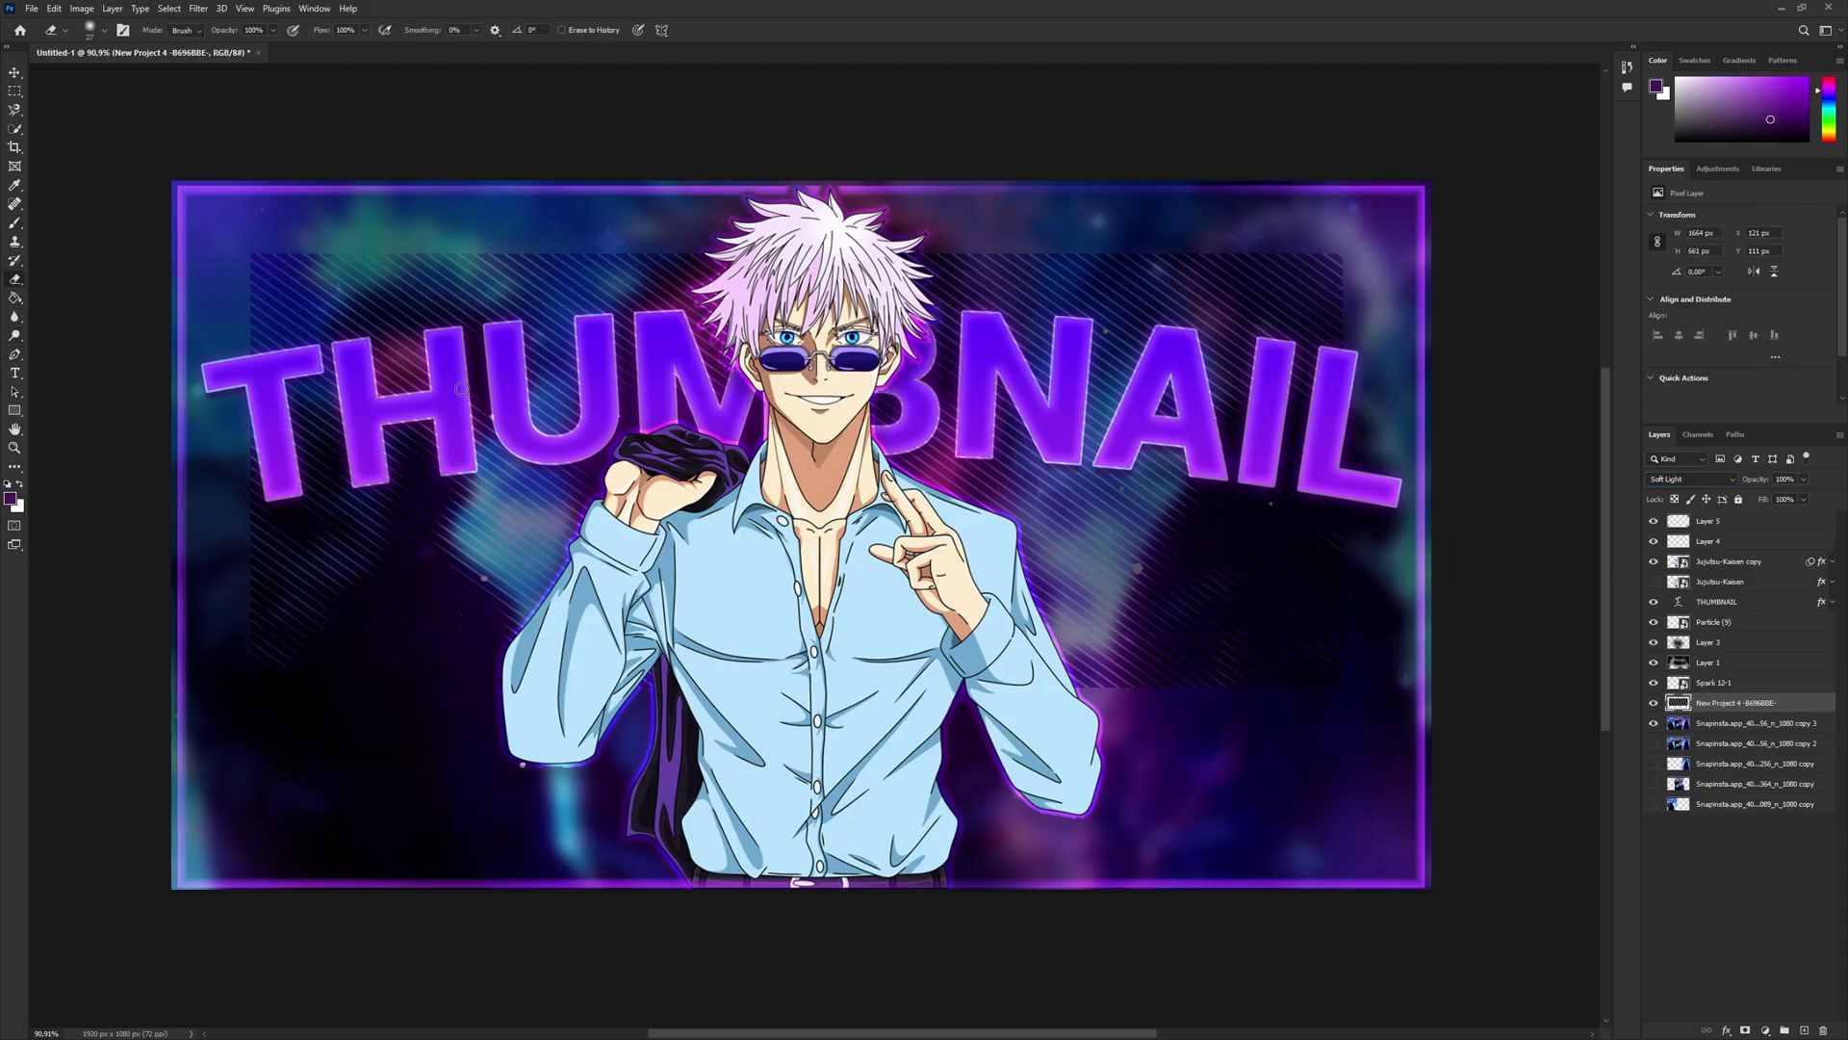
- Fade out the striped overlay's edges with a large soft eraser and lower the layer's opacity to 49%
drag(342, 414, 478, 416)
click(337, 276)
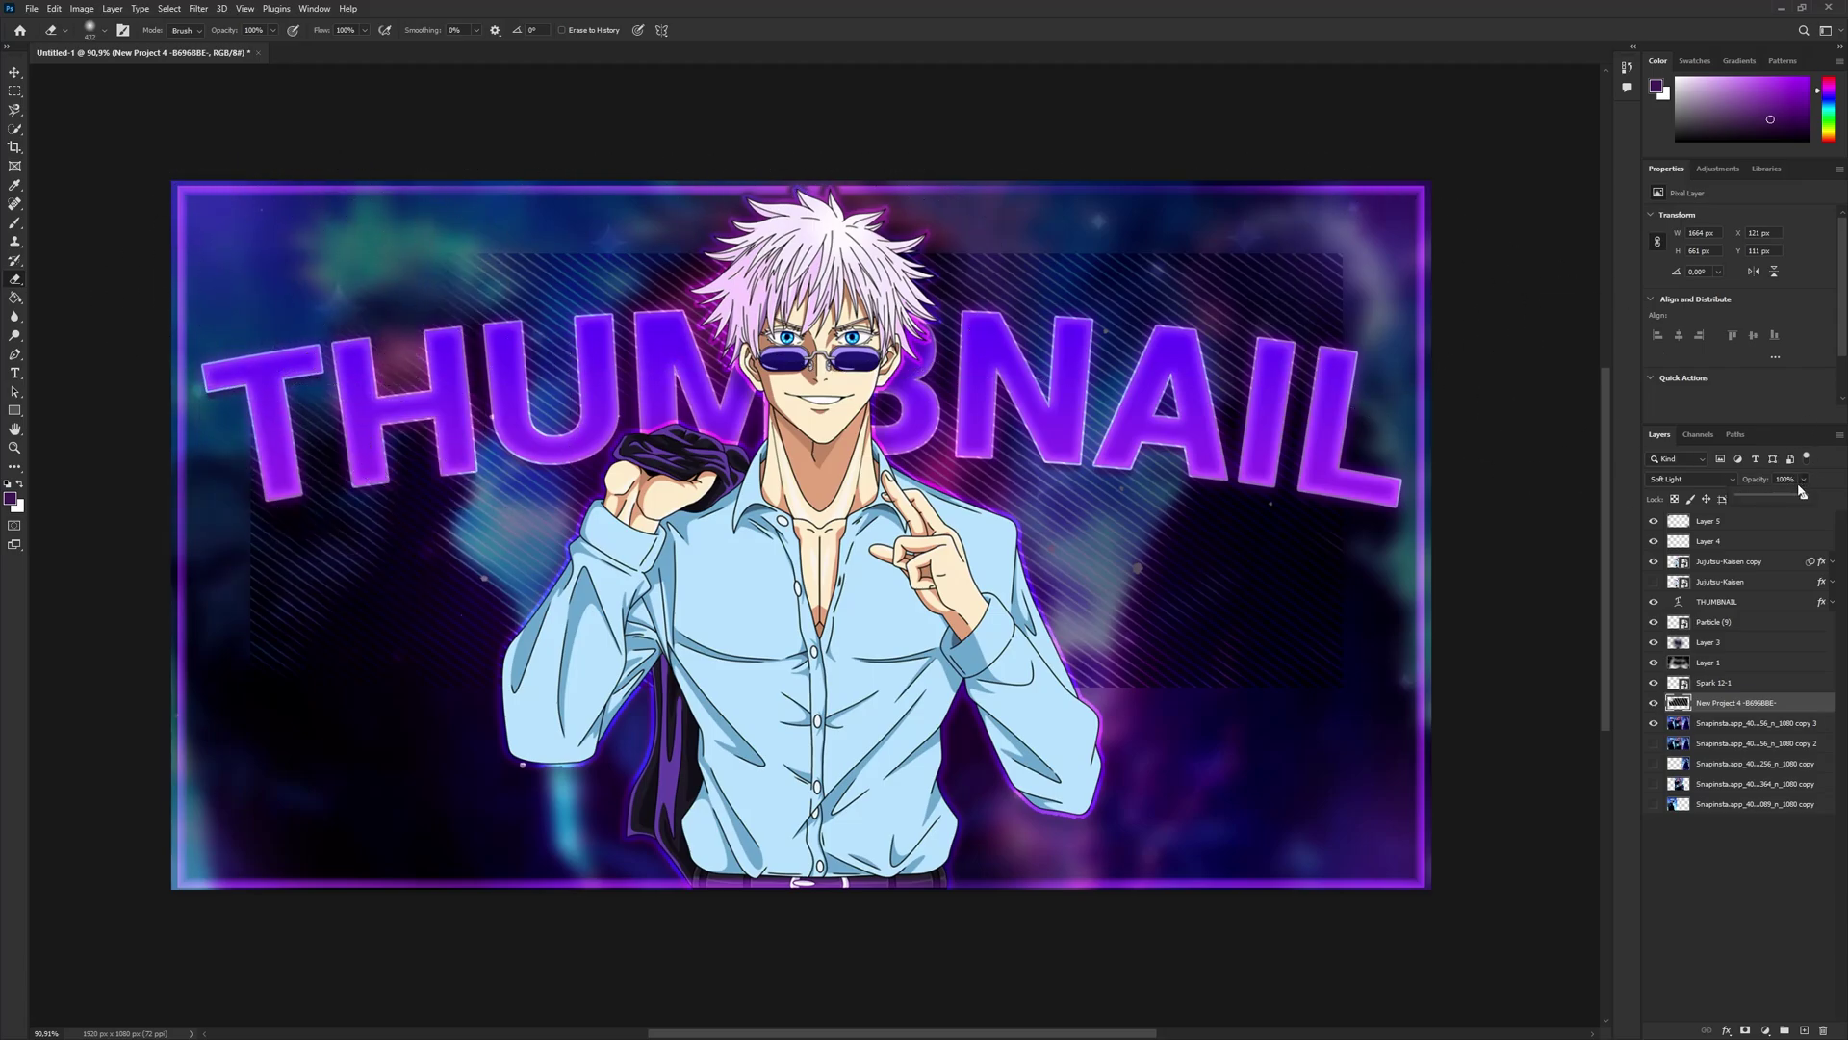
drag(1800, 491, 1767, 494)
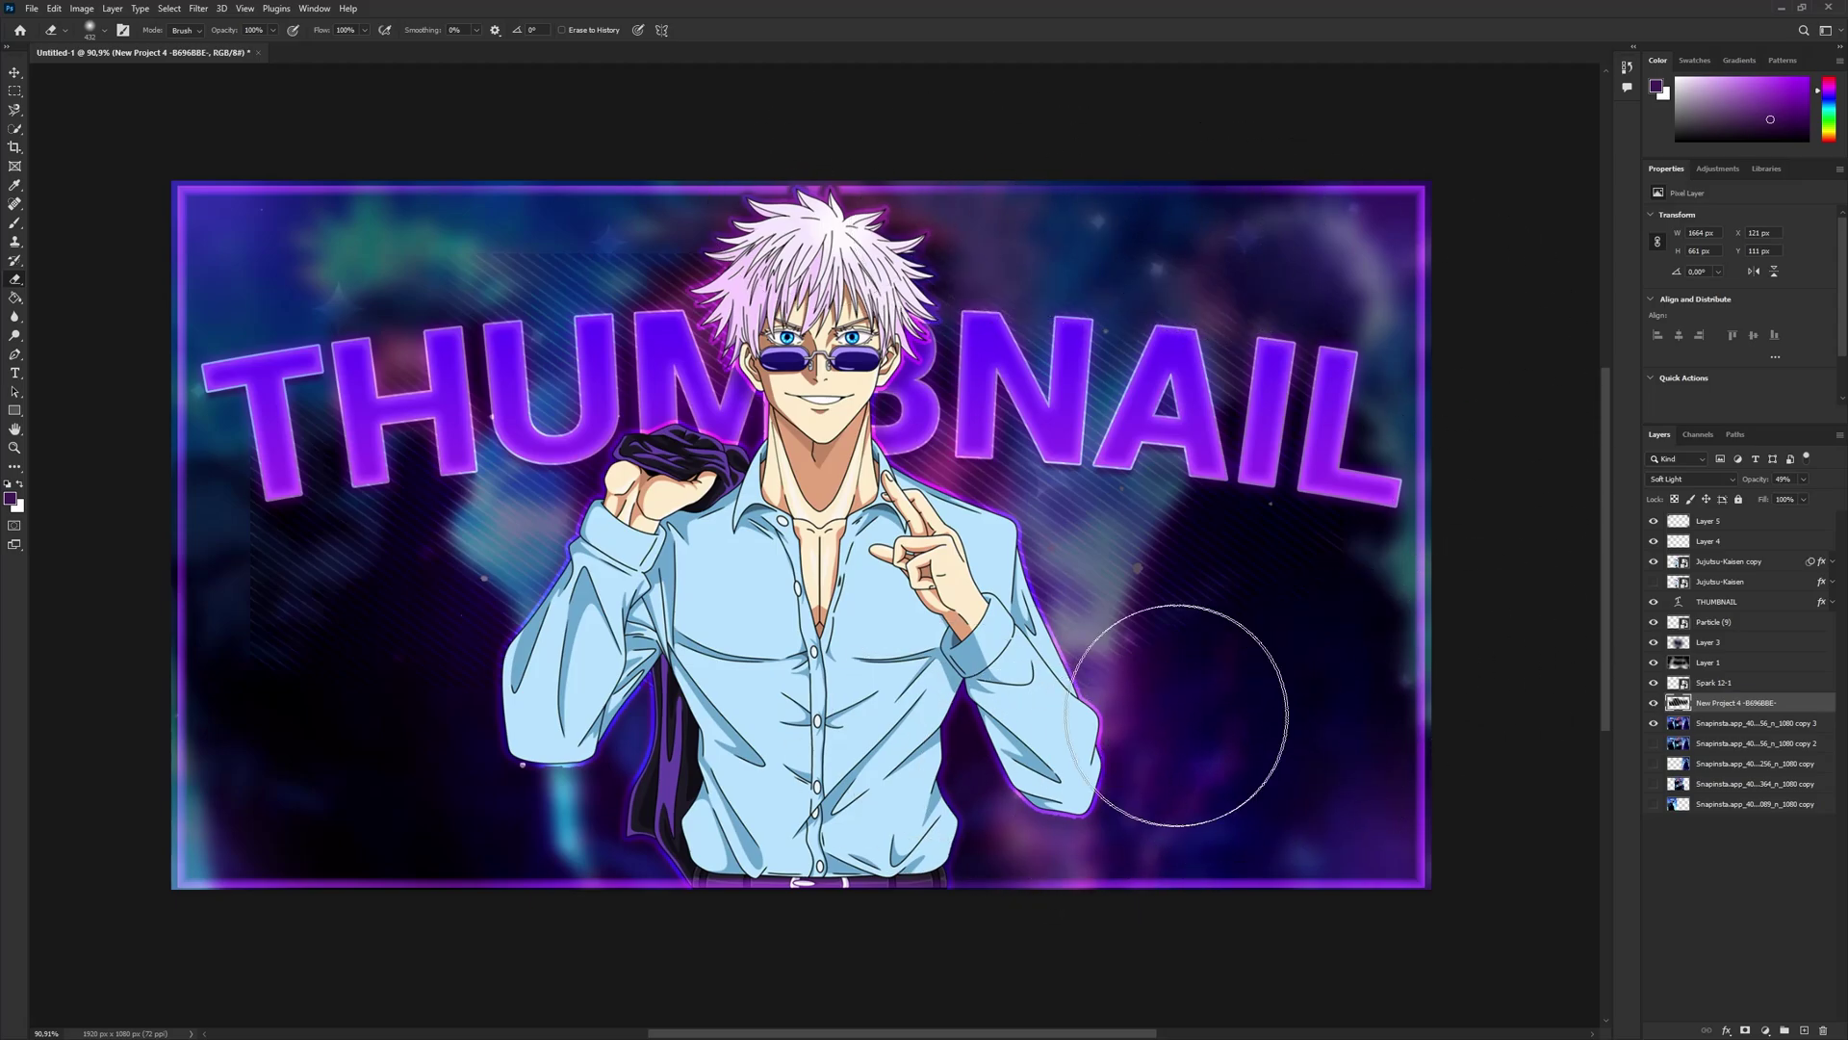
mouse_move(1176, 715)
mouse_down()
mouse_move(330, 690)
mouse_move(206, 631)
mouse_move(338, 280)
mouse_move(591, 220)
mouse_up()
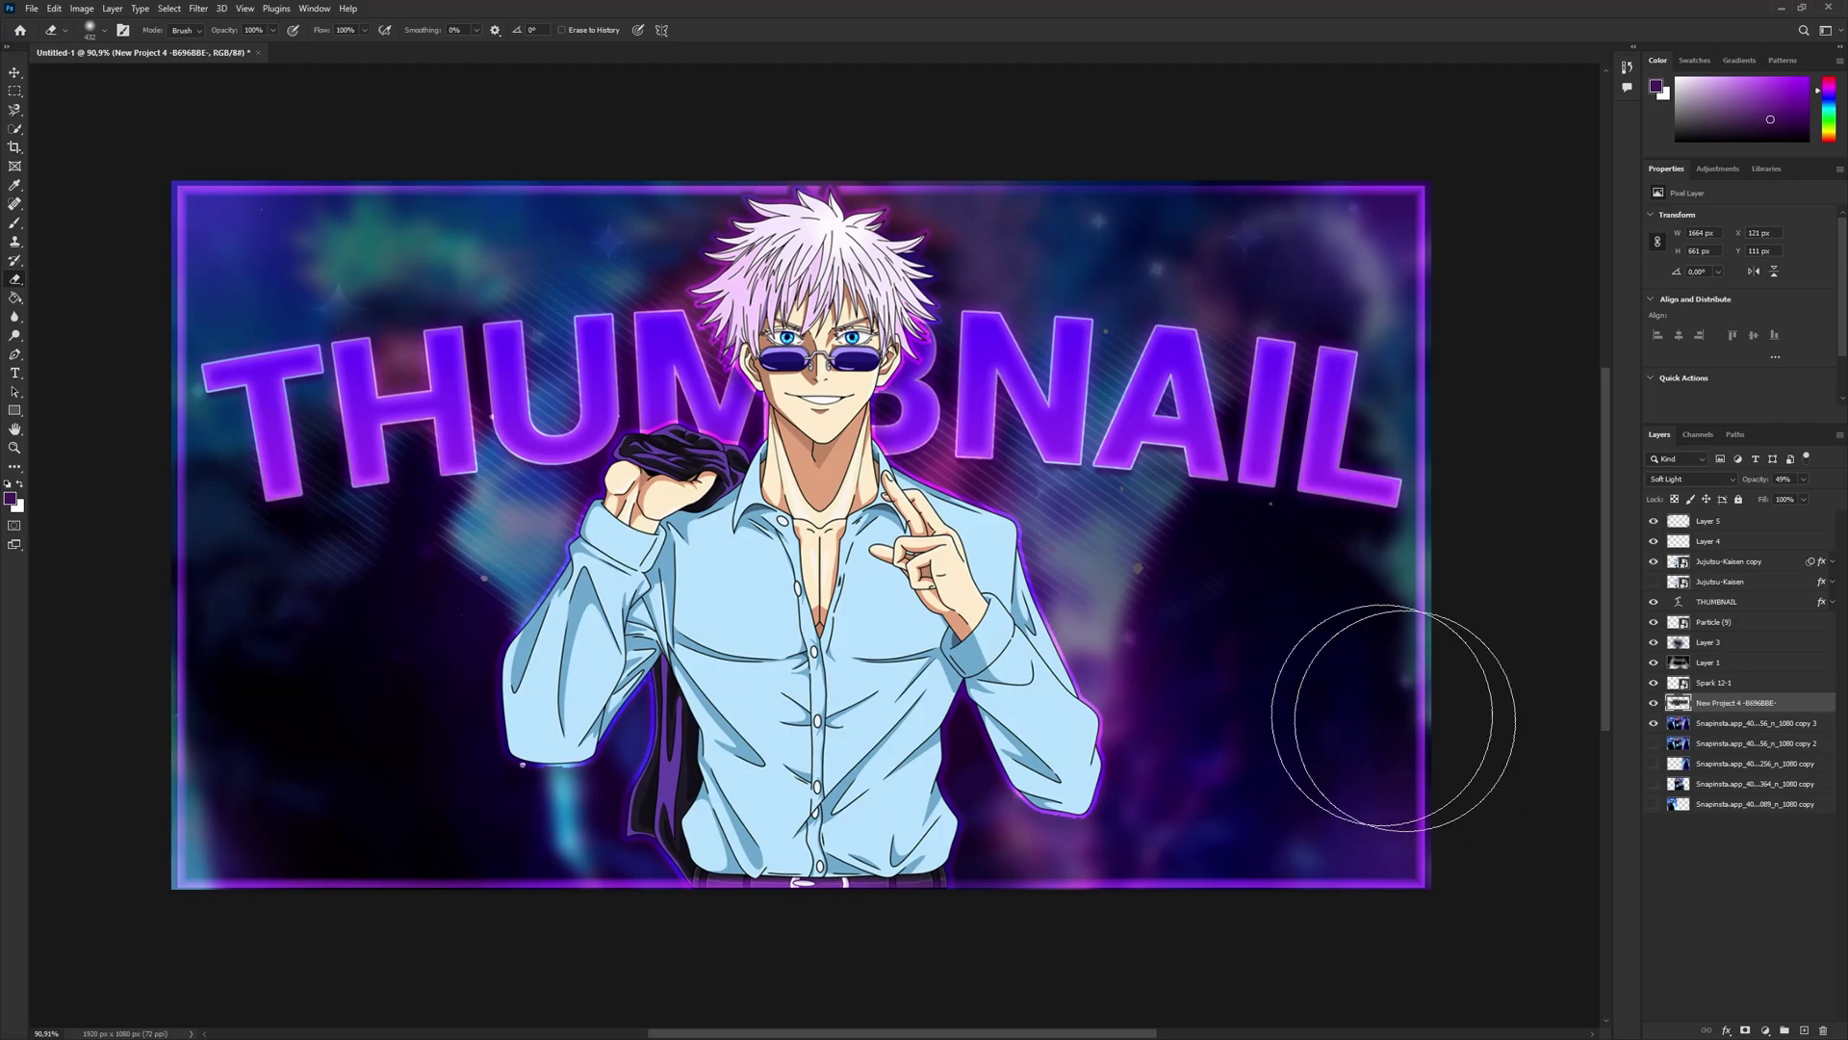
- Select every layer from the corner glow down to the lowest background copy and merge them into one layer
click(14, 72)
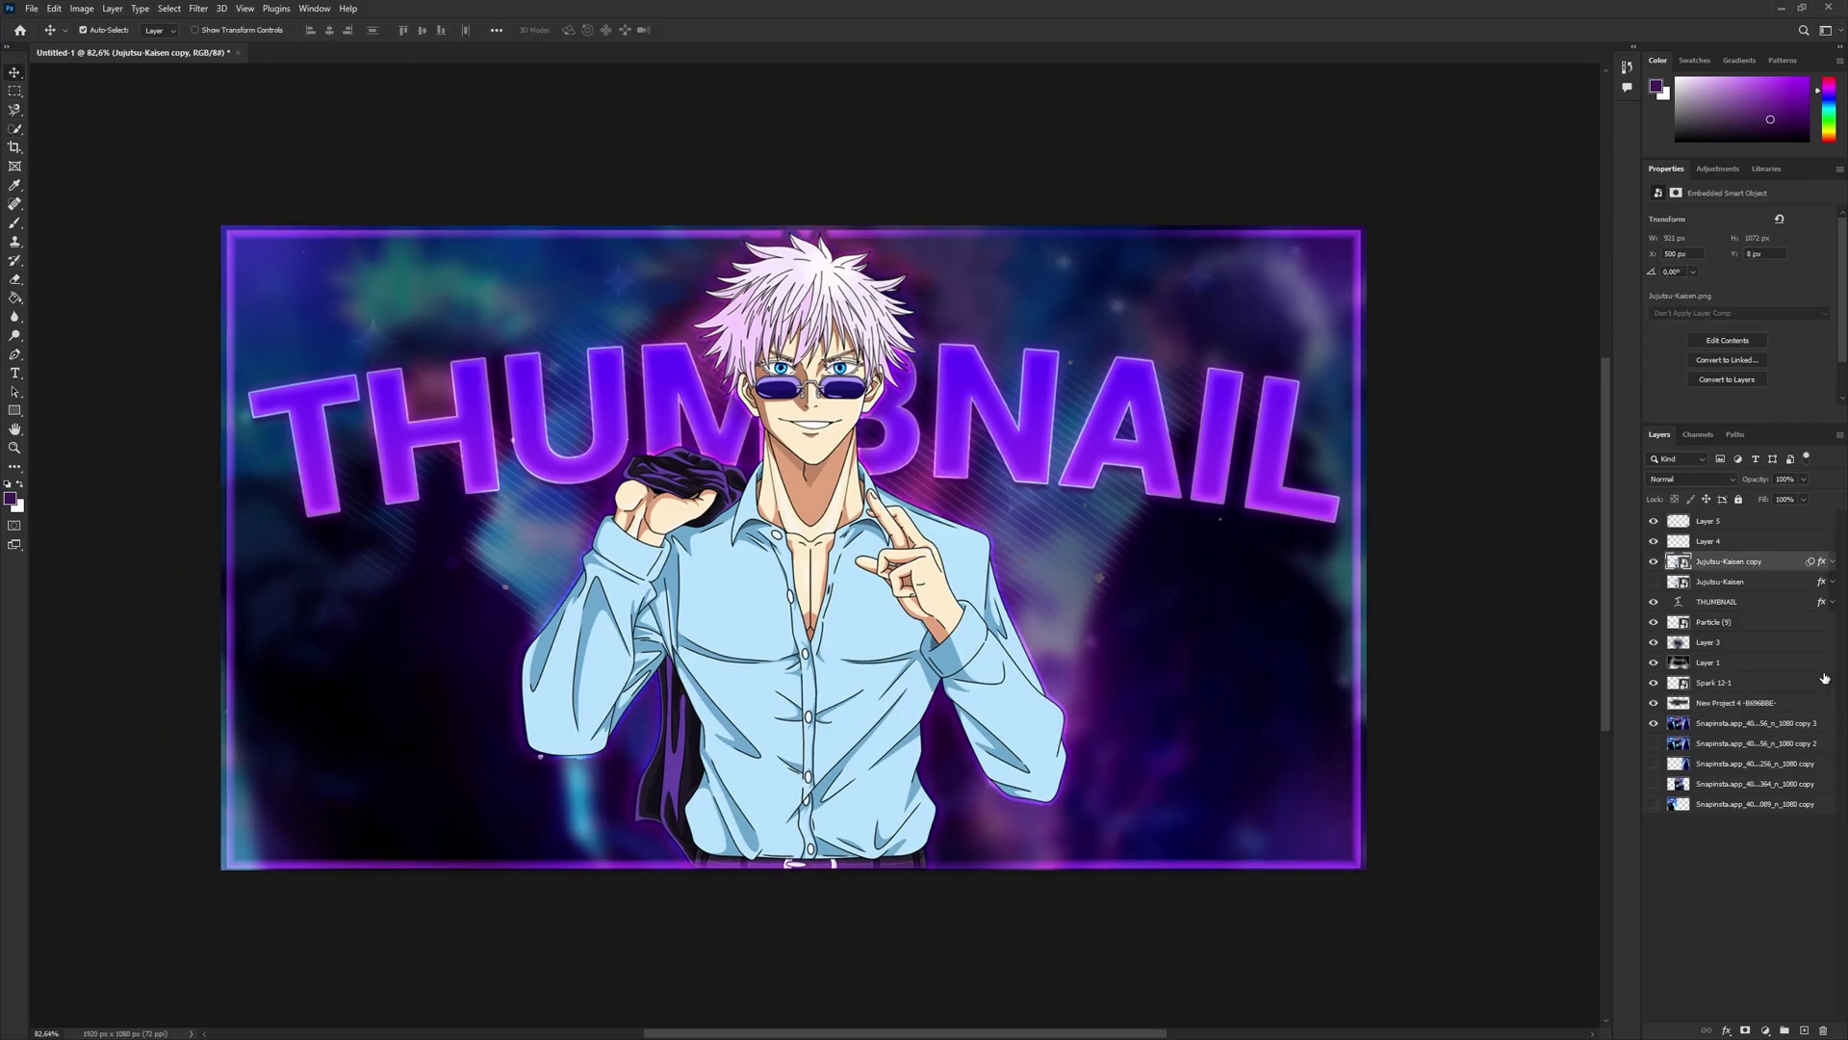
click(1725, 523)
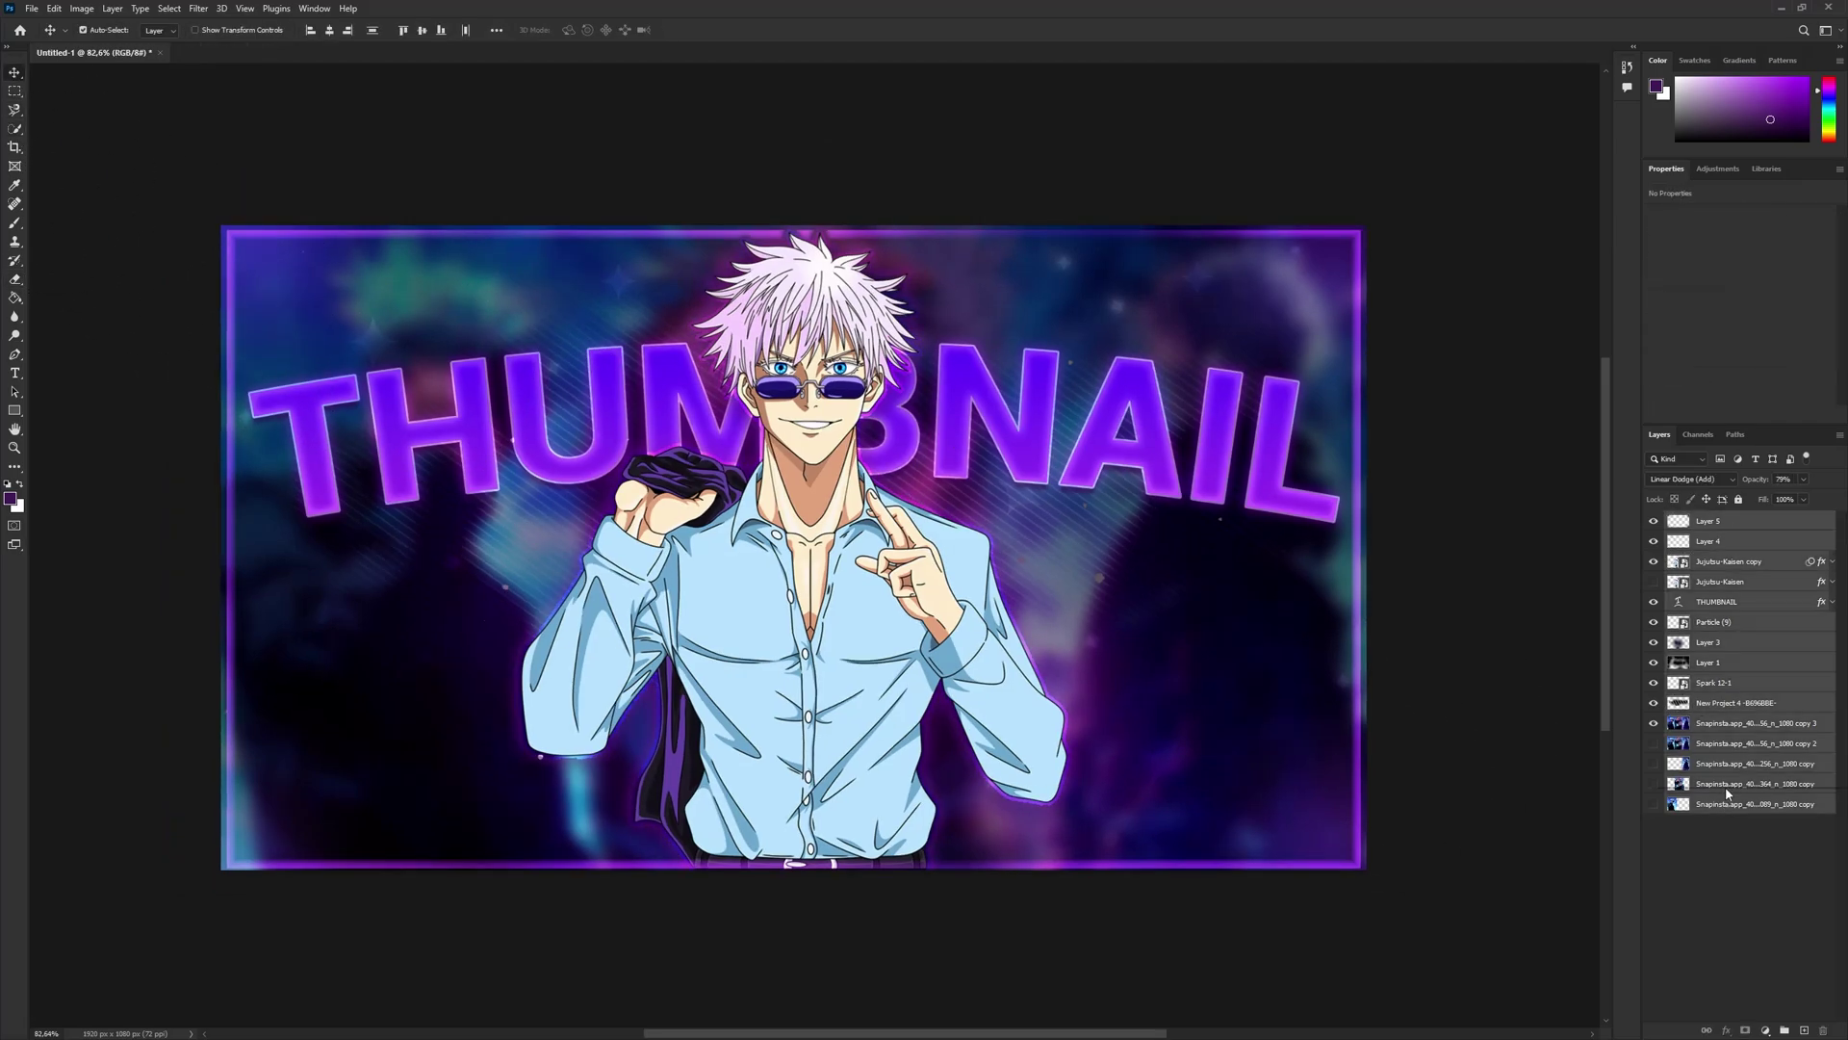
right_click(1723, 811)
click(1721, 609)
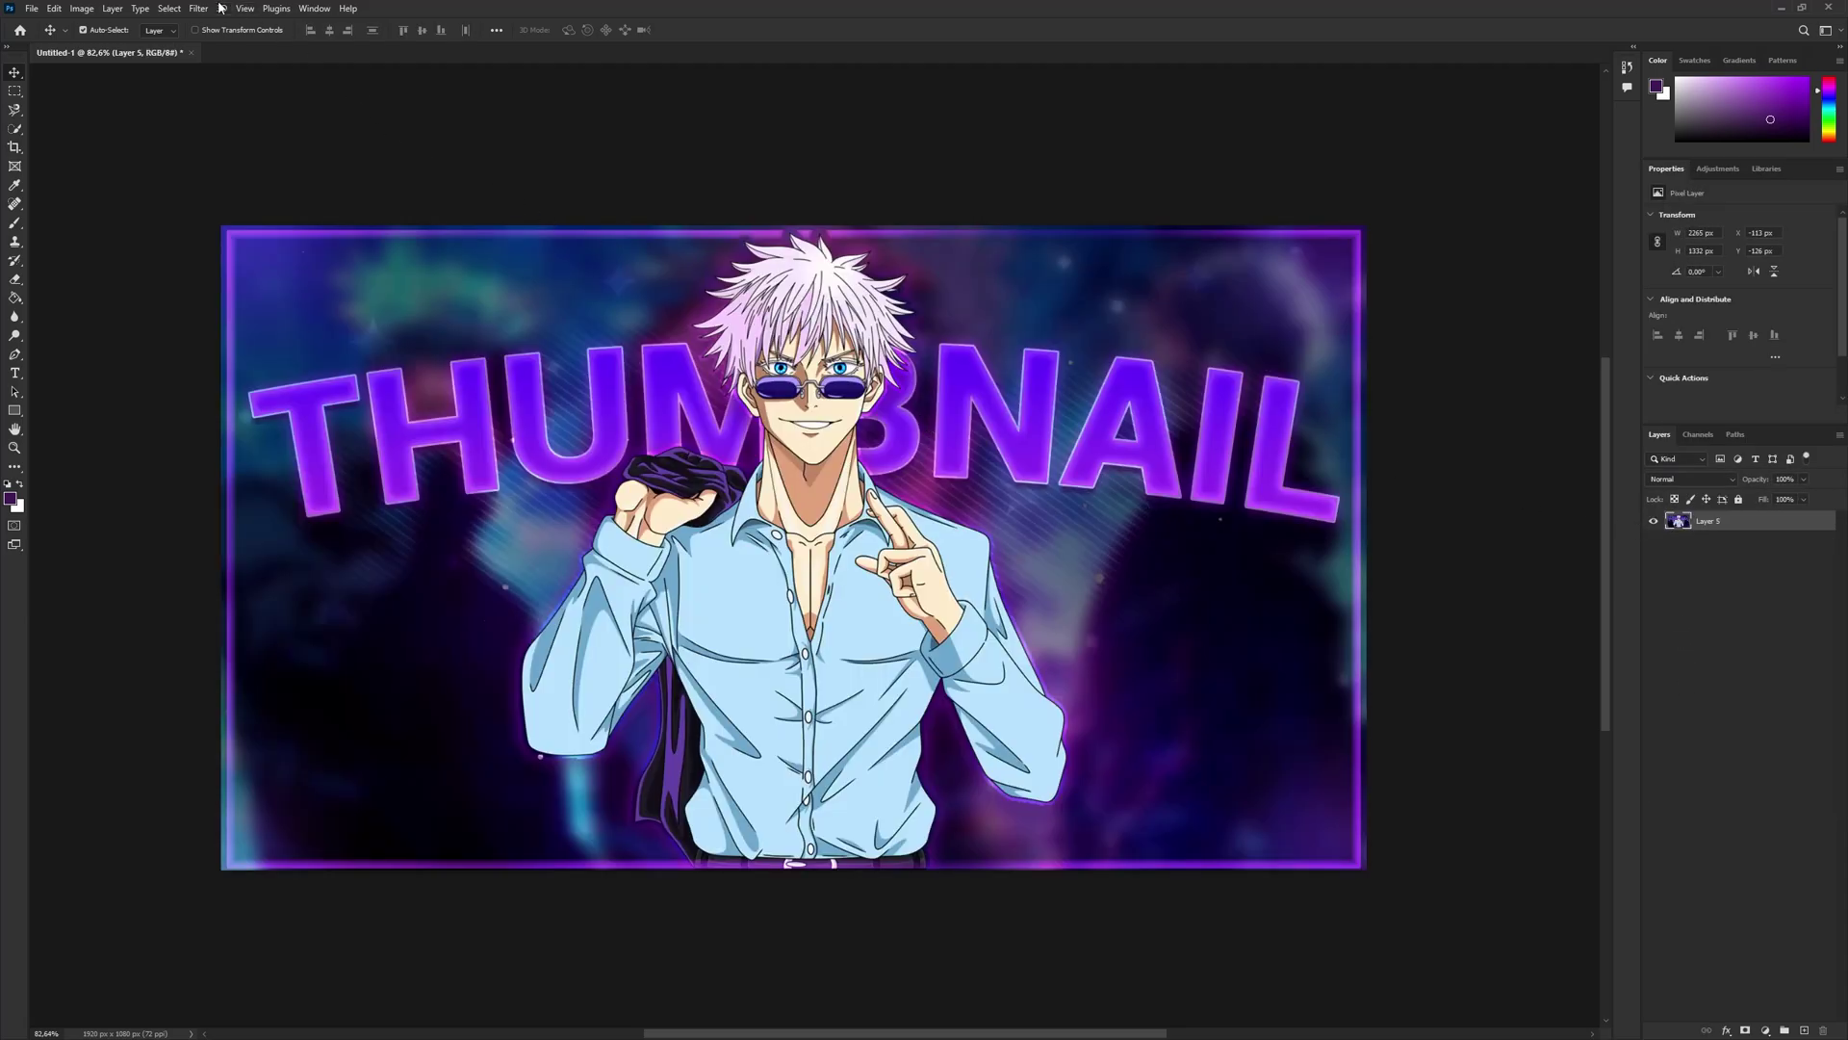
- Apply the Camera Raw filter to the merged layer with exposure -0.40 and contrast +15
click(200, 9)
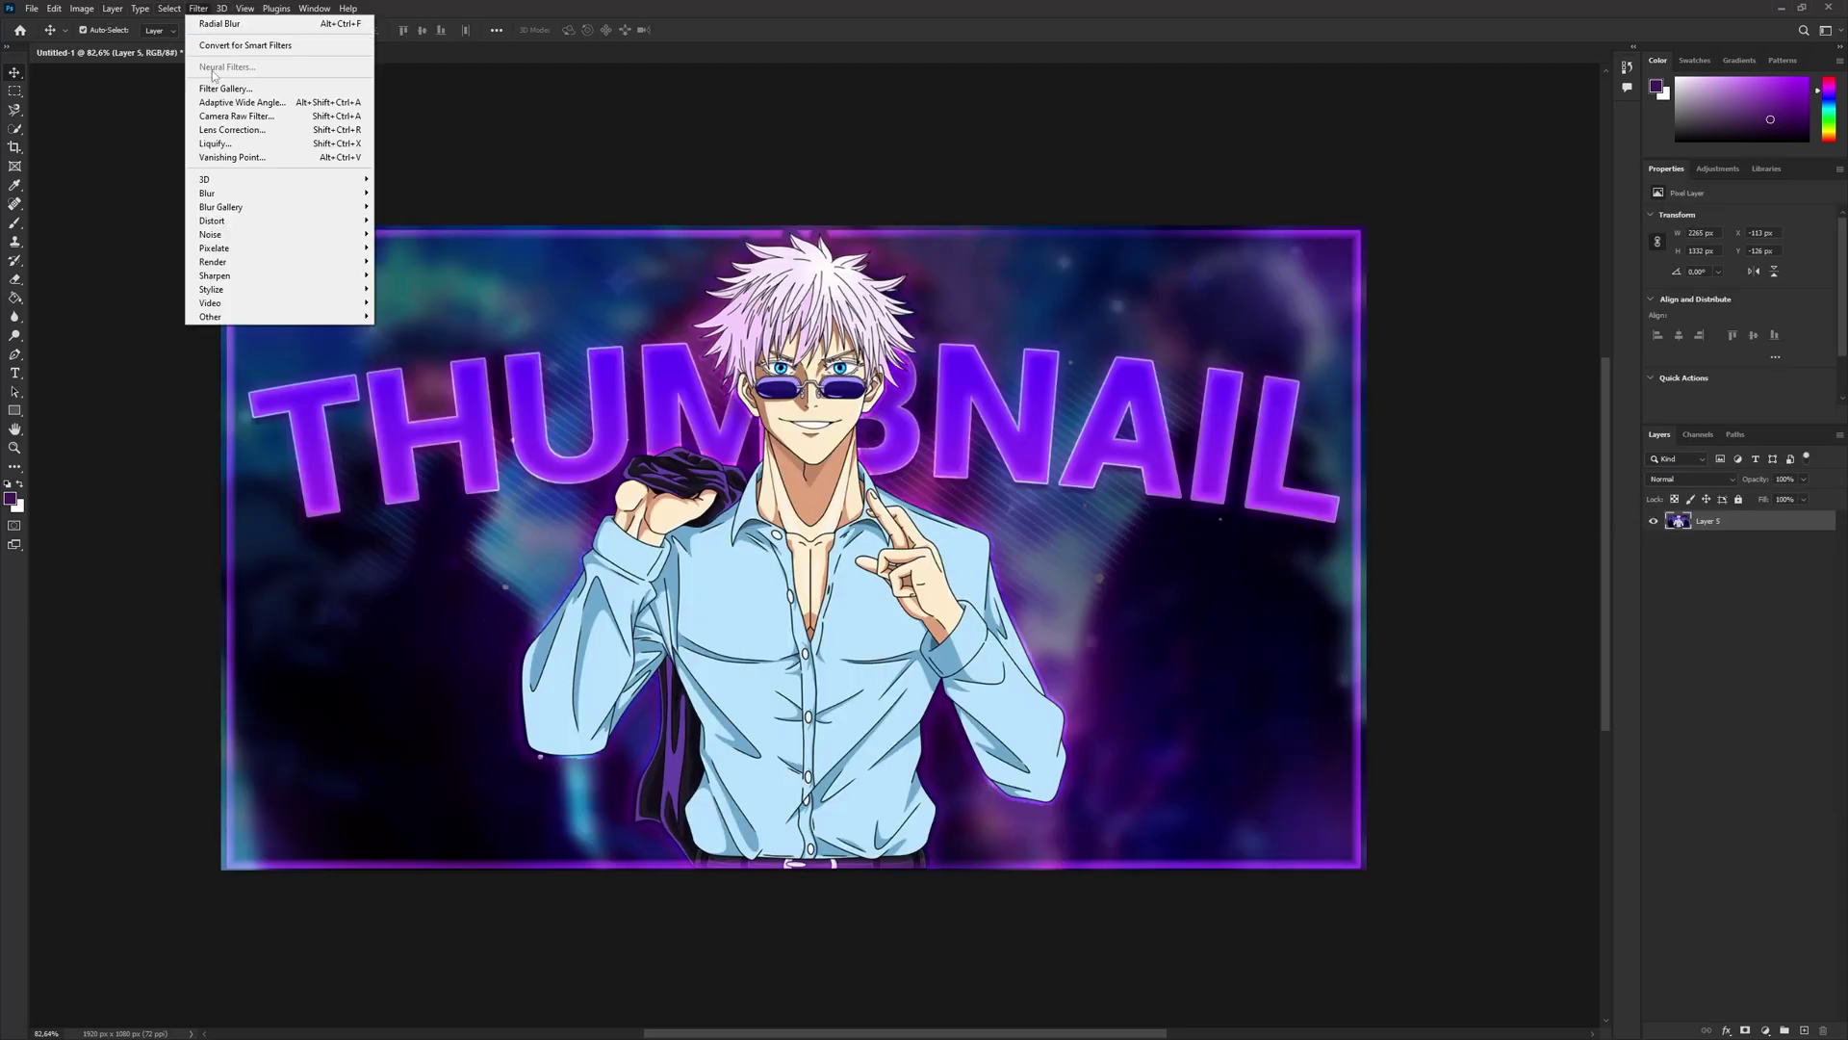
click(231, 112)
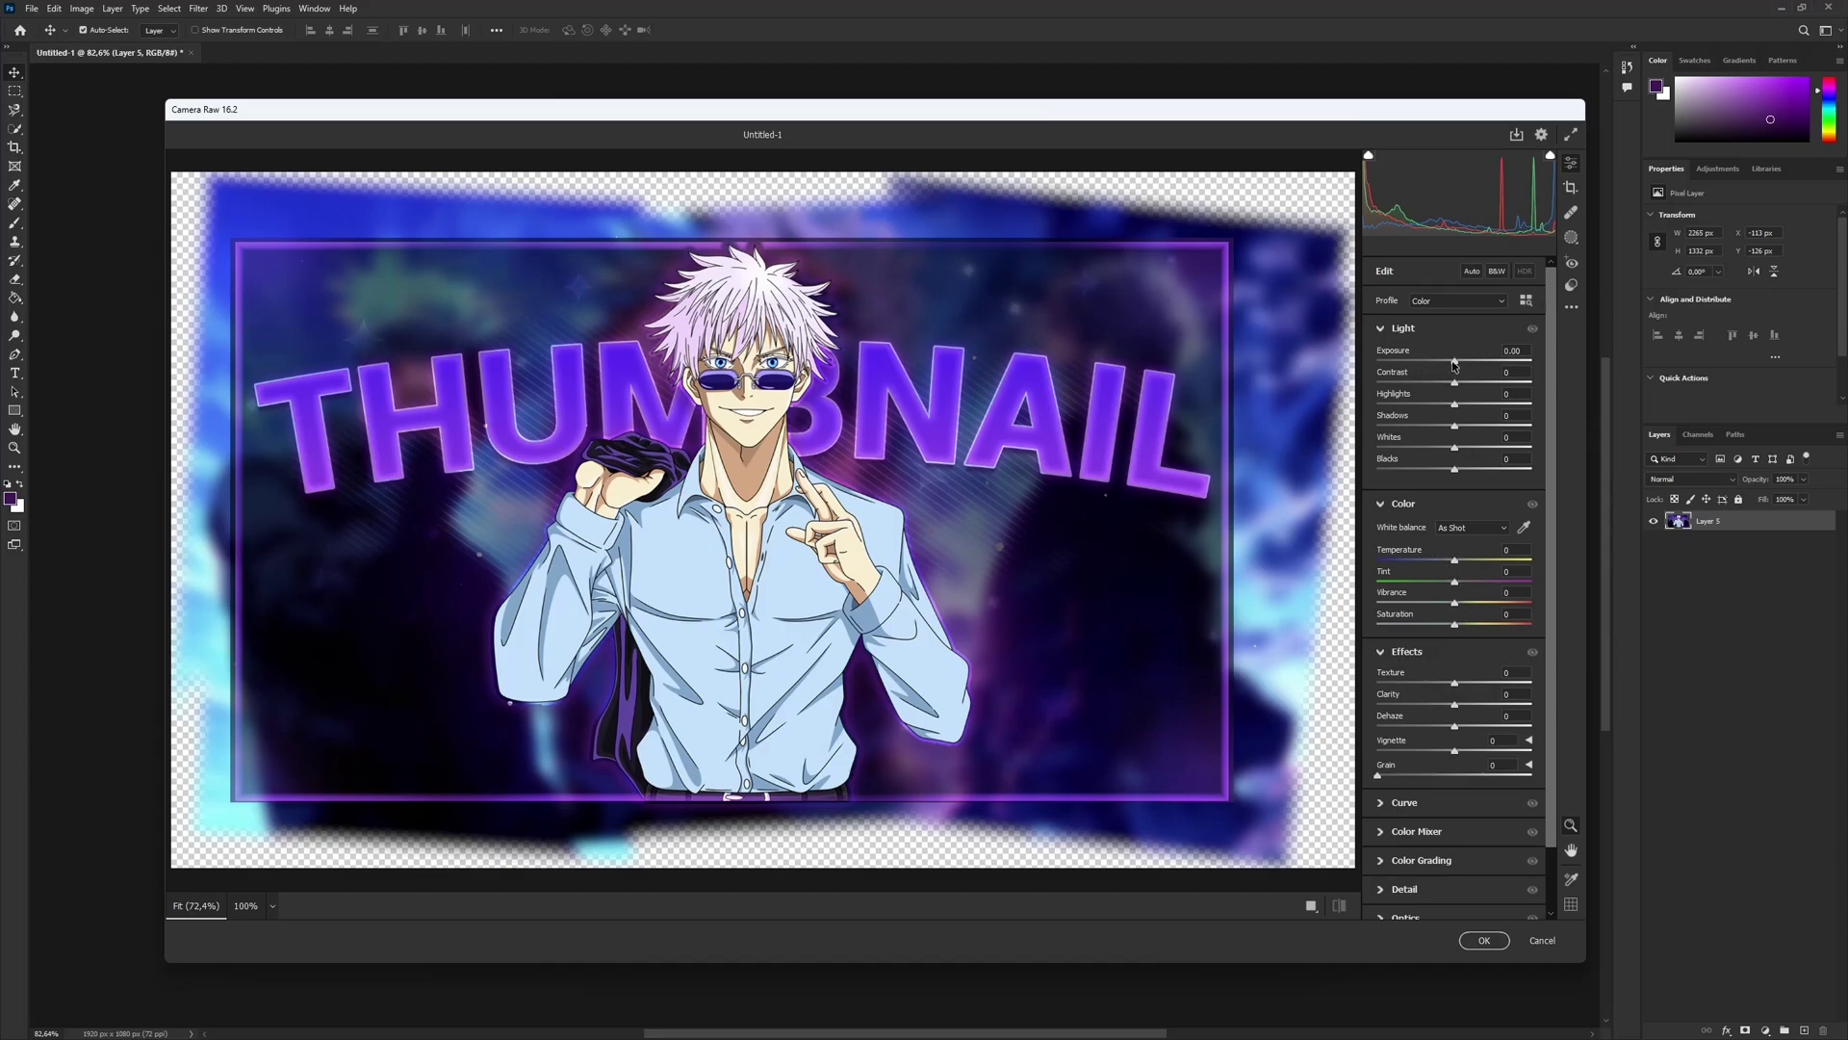
drag(1453, 362, 1446, 362)
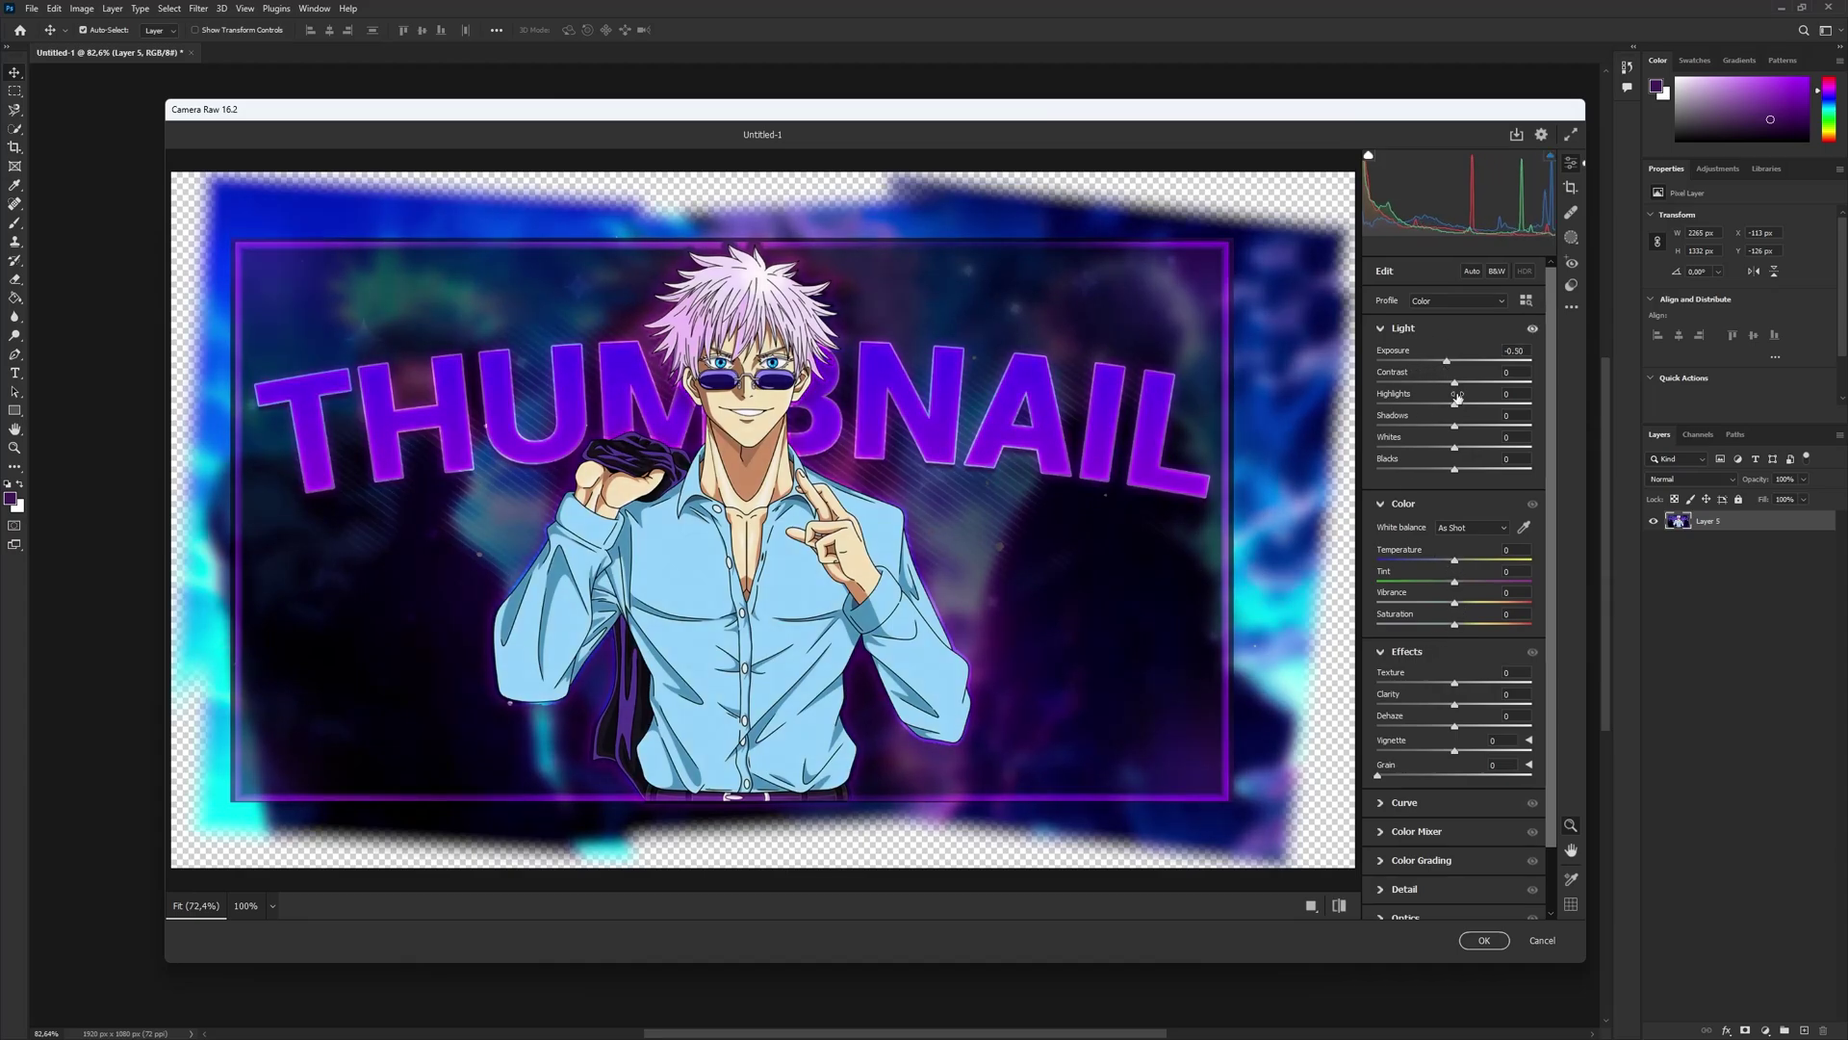
scroll(705, 507, up, 1)
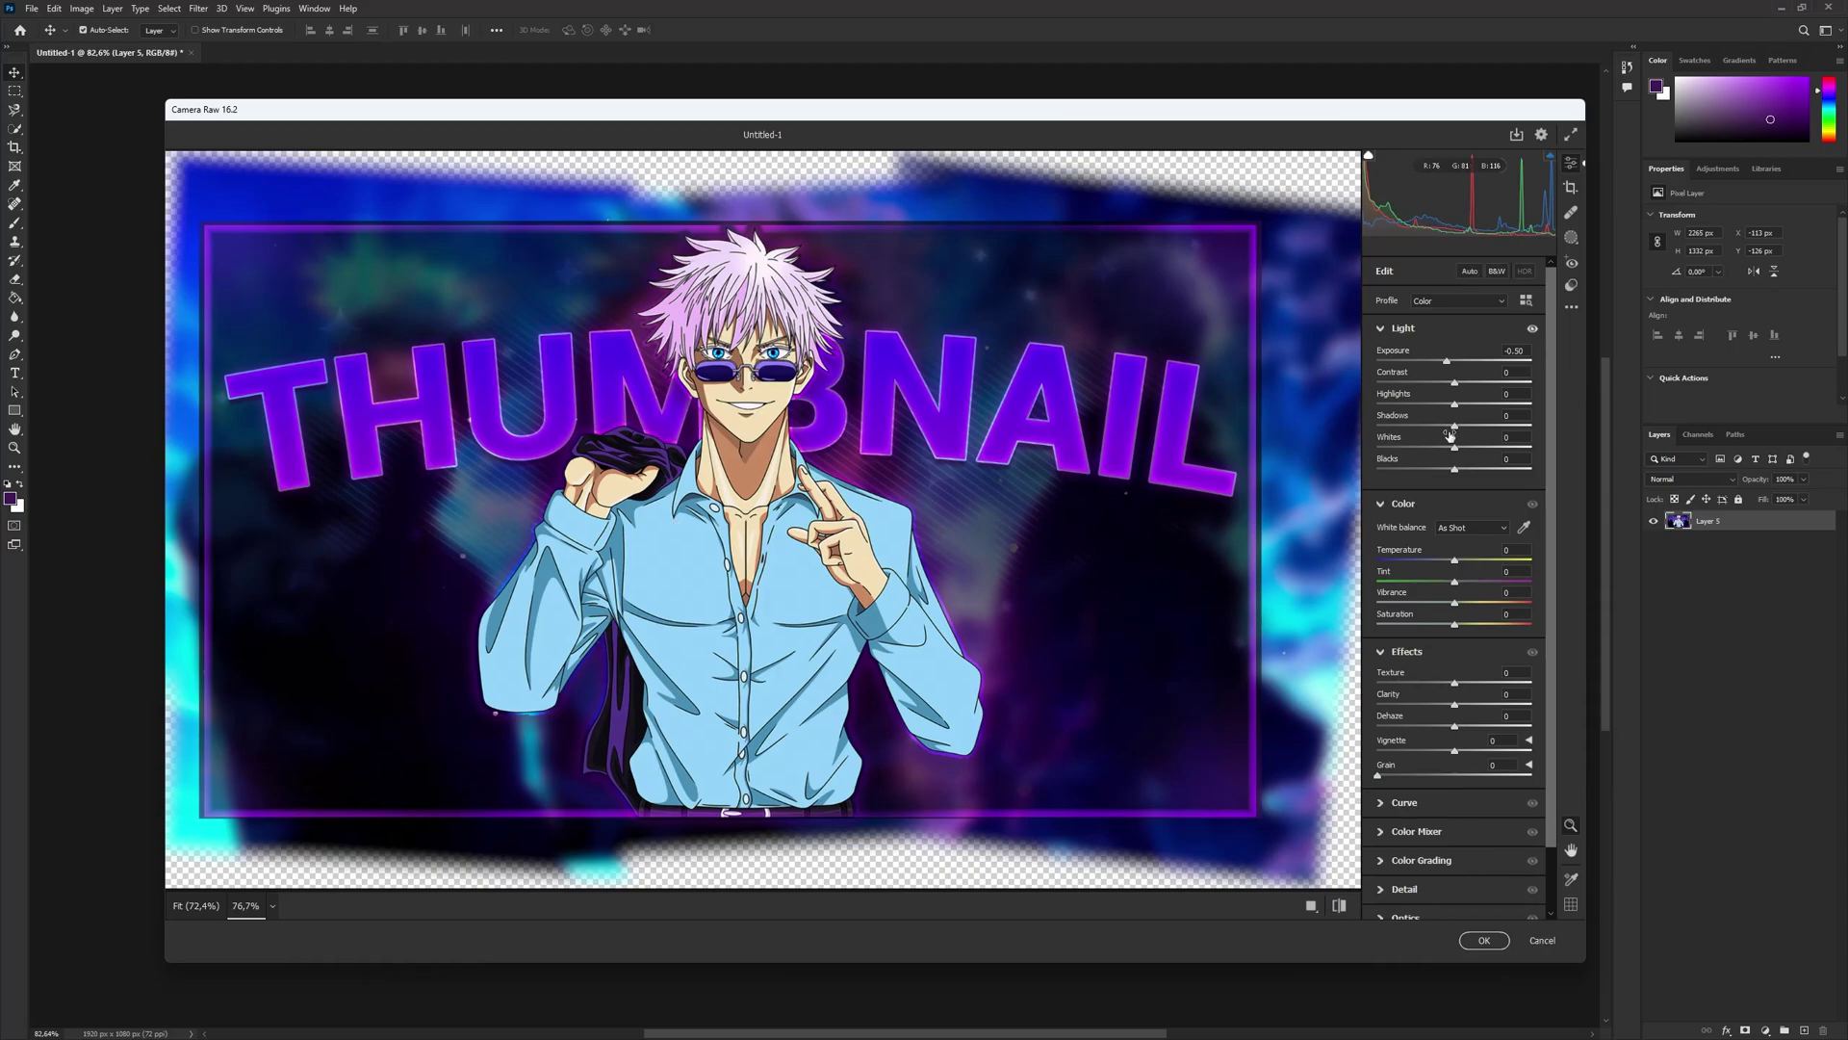
drag(1453, 383, 1471, 405)
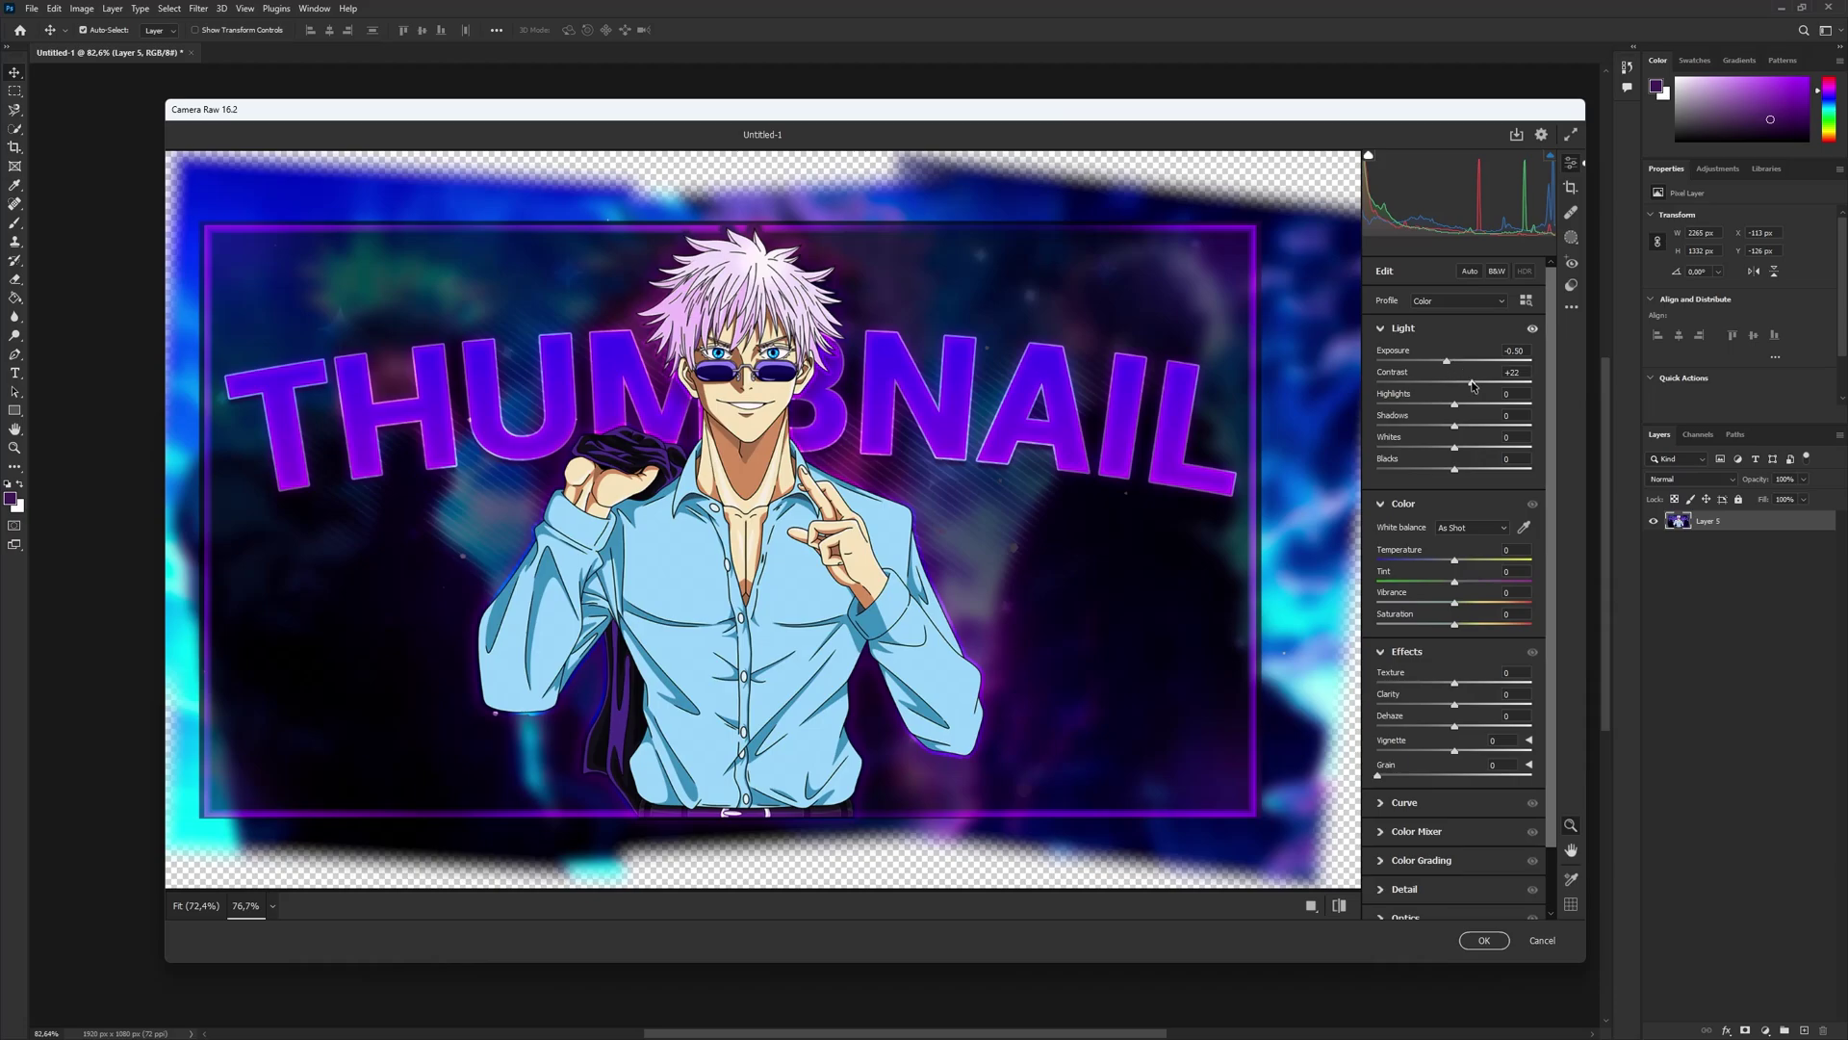
drag(1471, 387, 1449, 367)
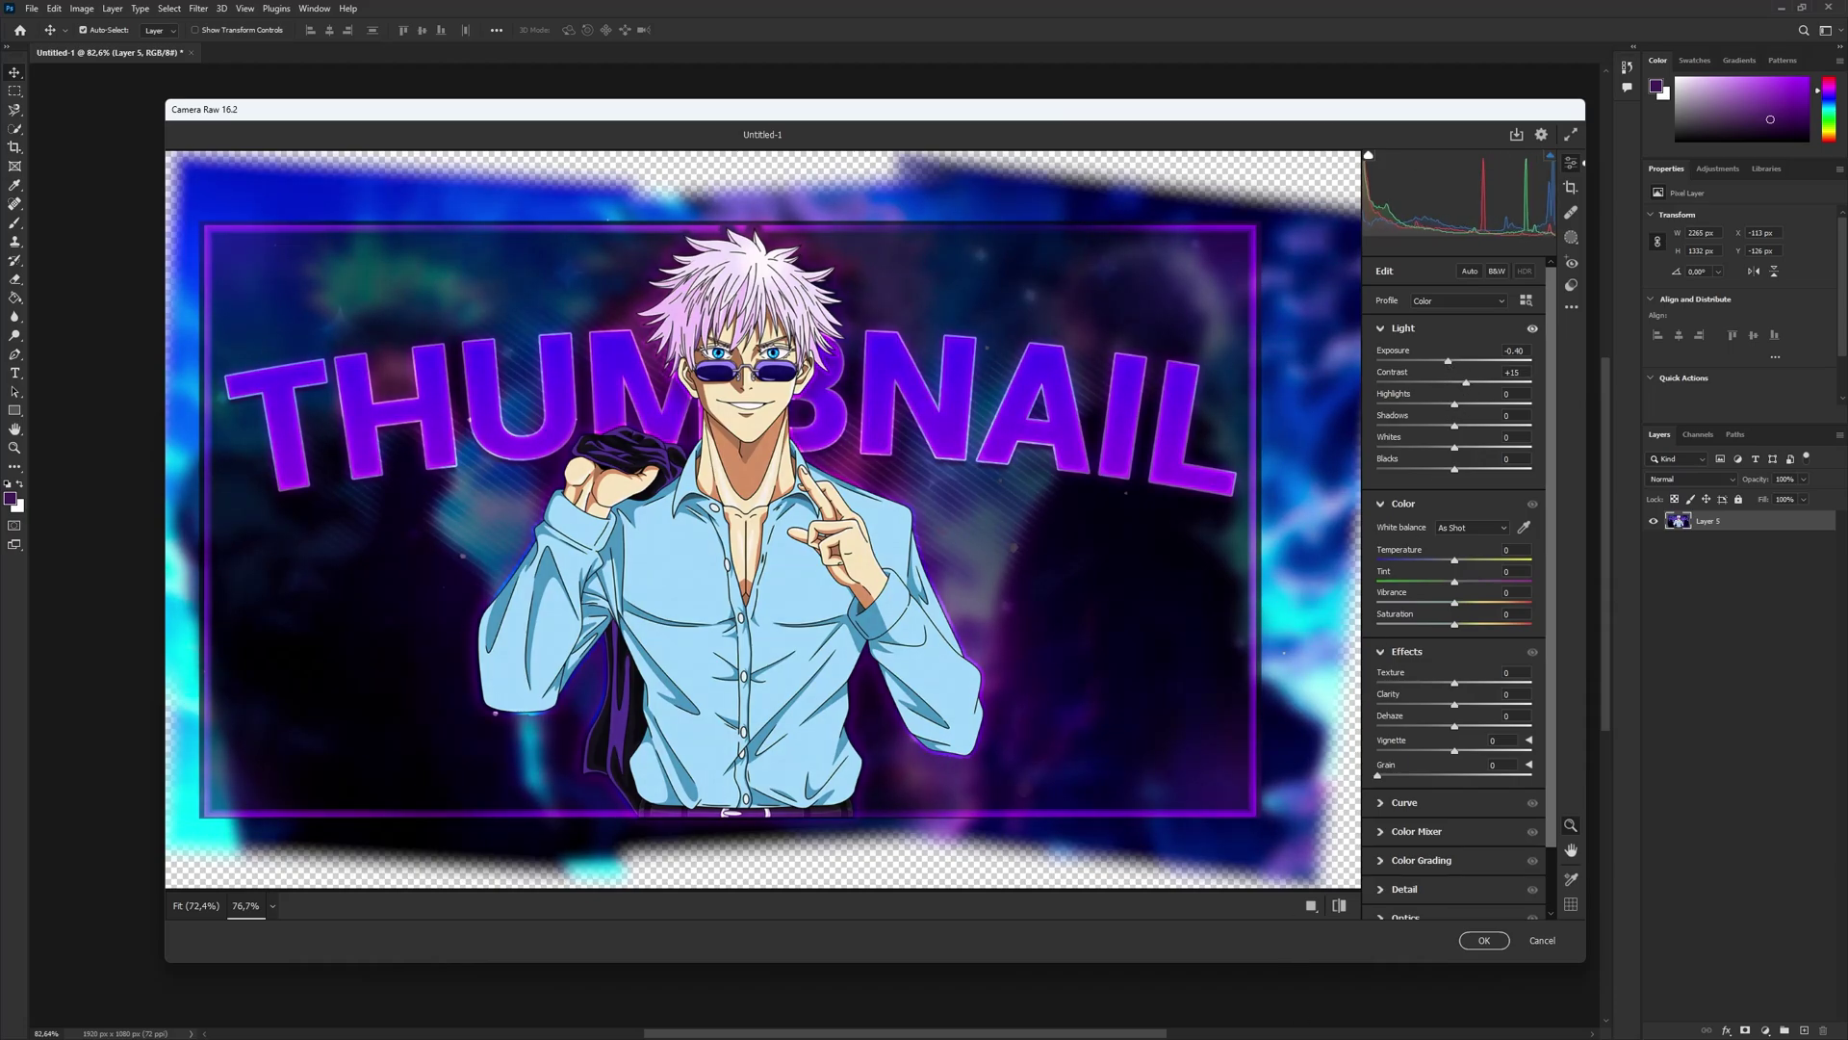
key(Return)
- Set the Camera Raw light values to highlights +16, shadows -6, whites +9 and blacks -8
click(1456, 408)
drag(1455, 406, 1465, 458)
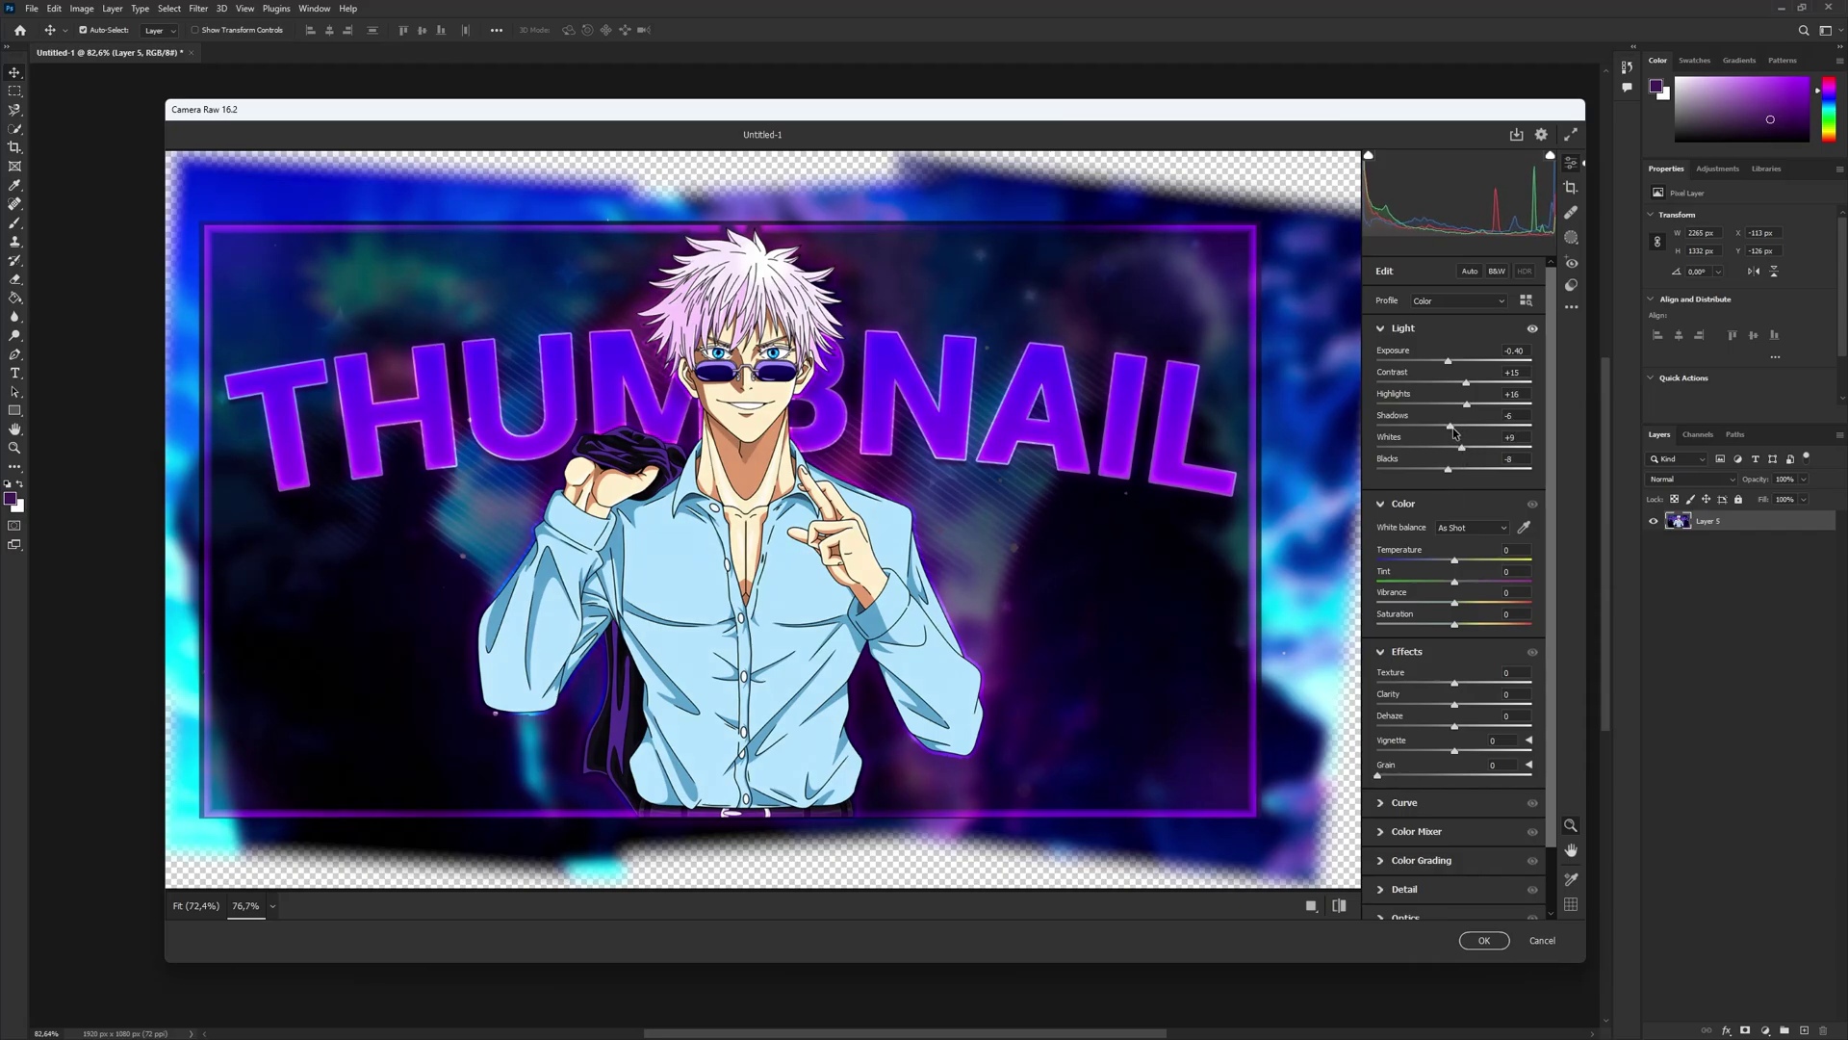
mouse_move(1452, 429)
mouse_down()
mouse_move(1428, 435)
mouse_move(1454, 441)
mouse_up()
- Set the vignette to -8 and saturation to +9, then try a warmer temperature and reset it to 0
drag(1456, 757, 1448, 762)
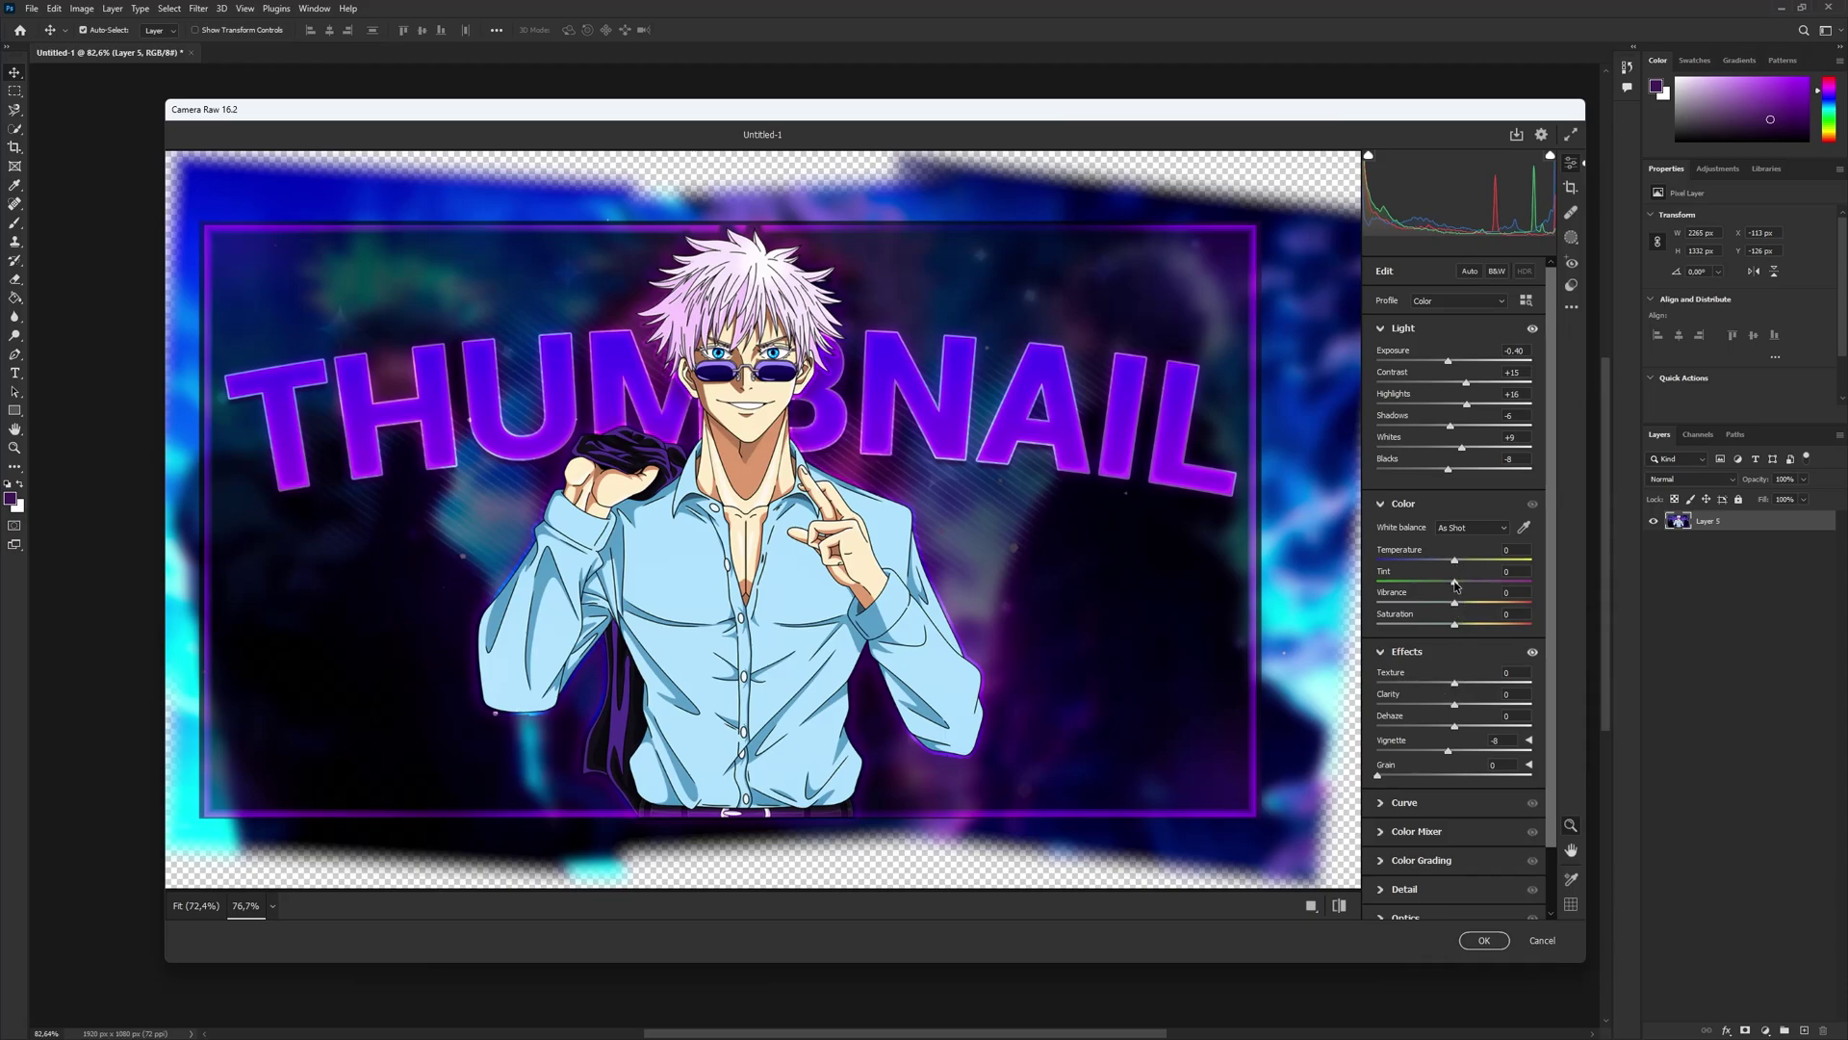
drag(1459, 629, 1464, 630)
drag(1456, 562, 1461, 568)
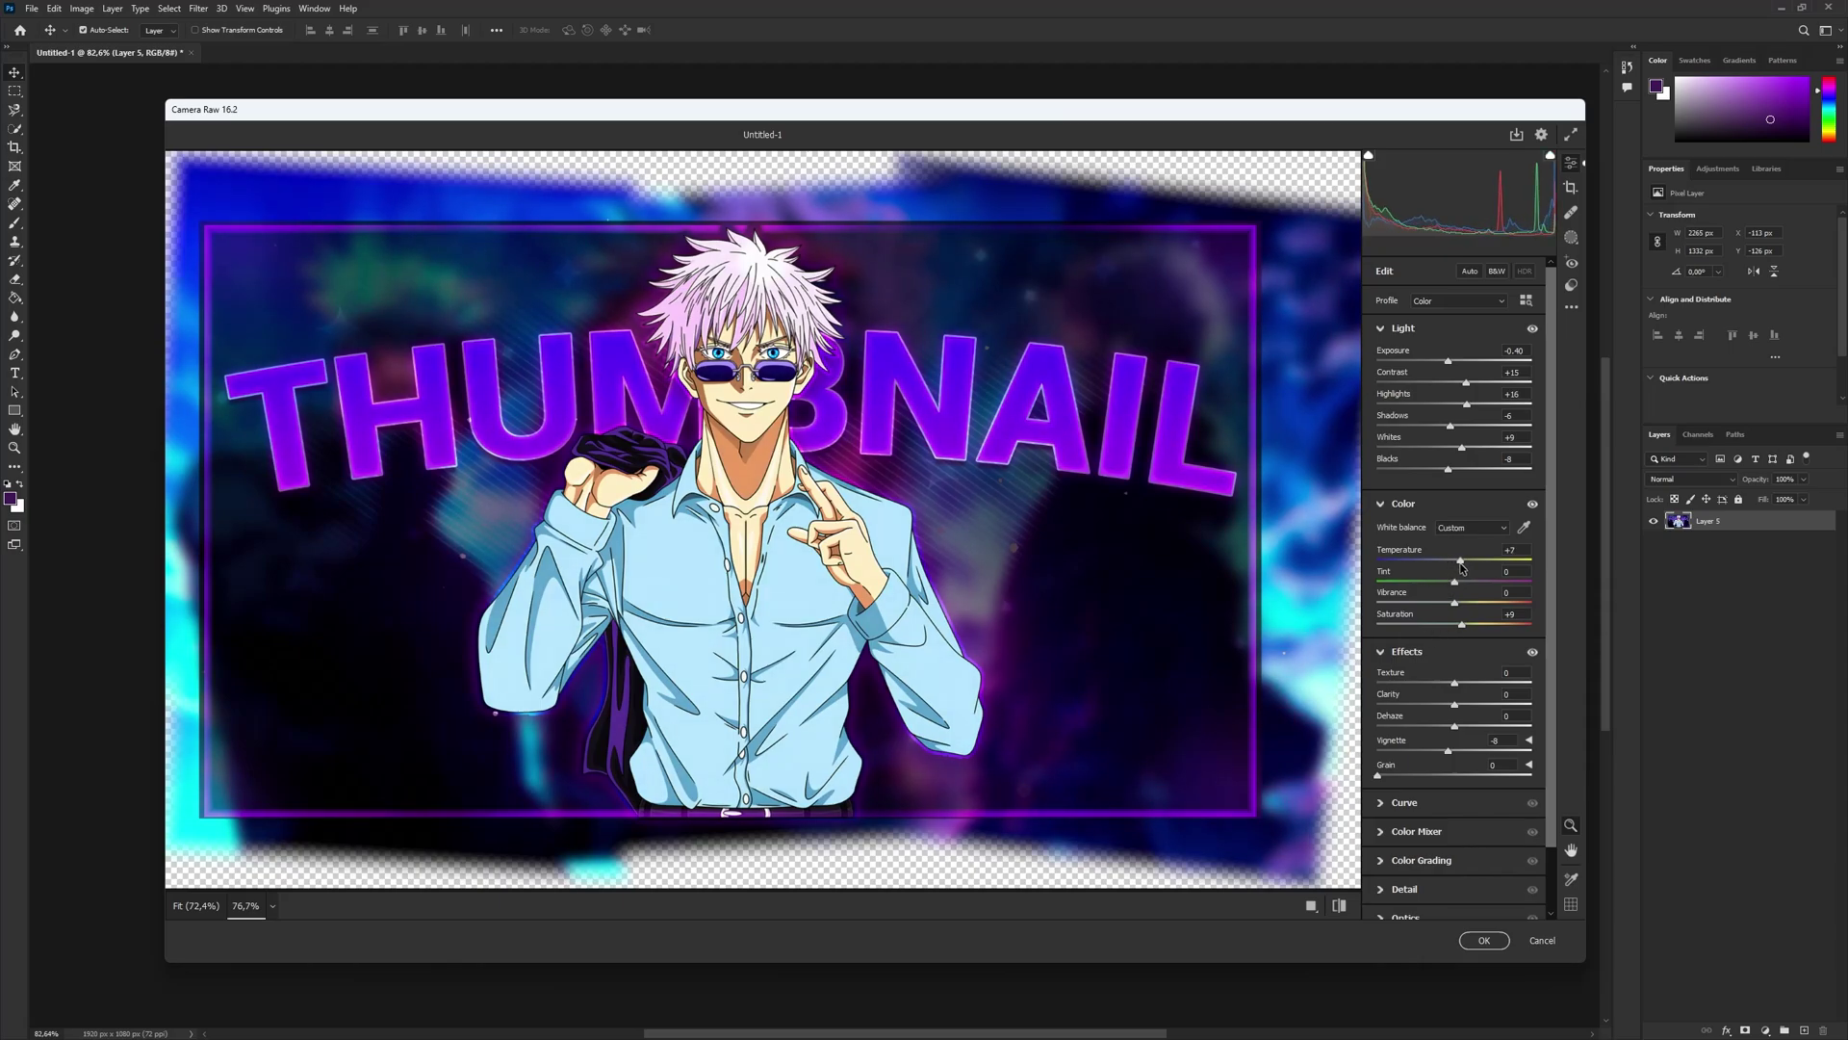
double_click(1461, 564)
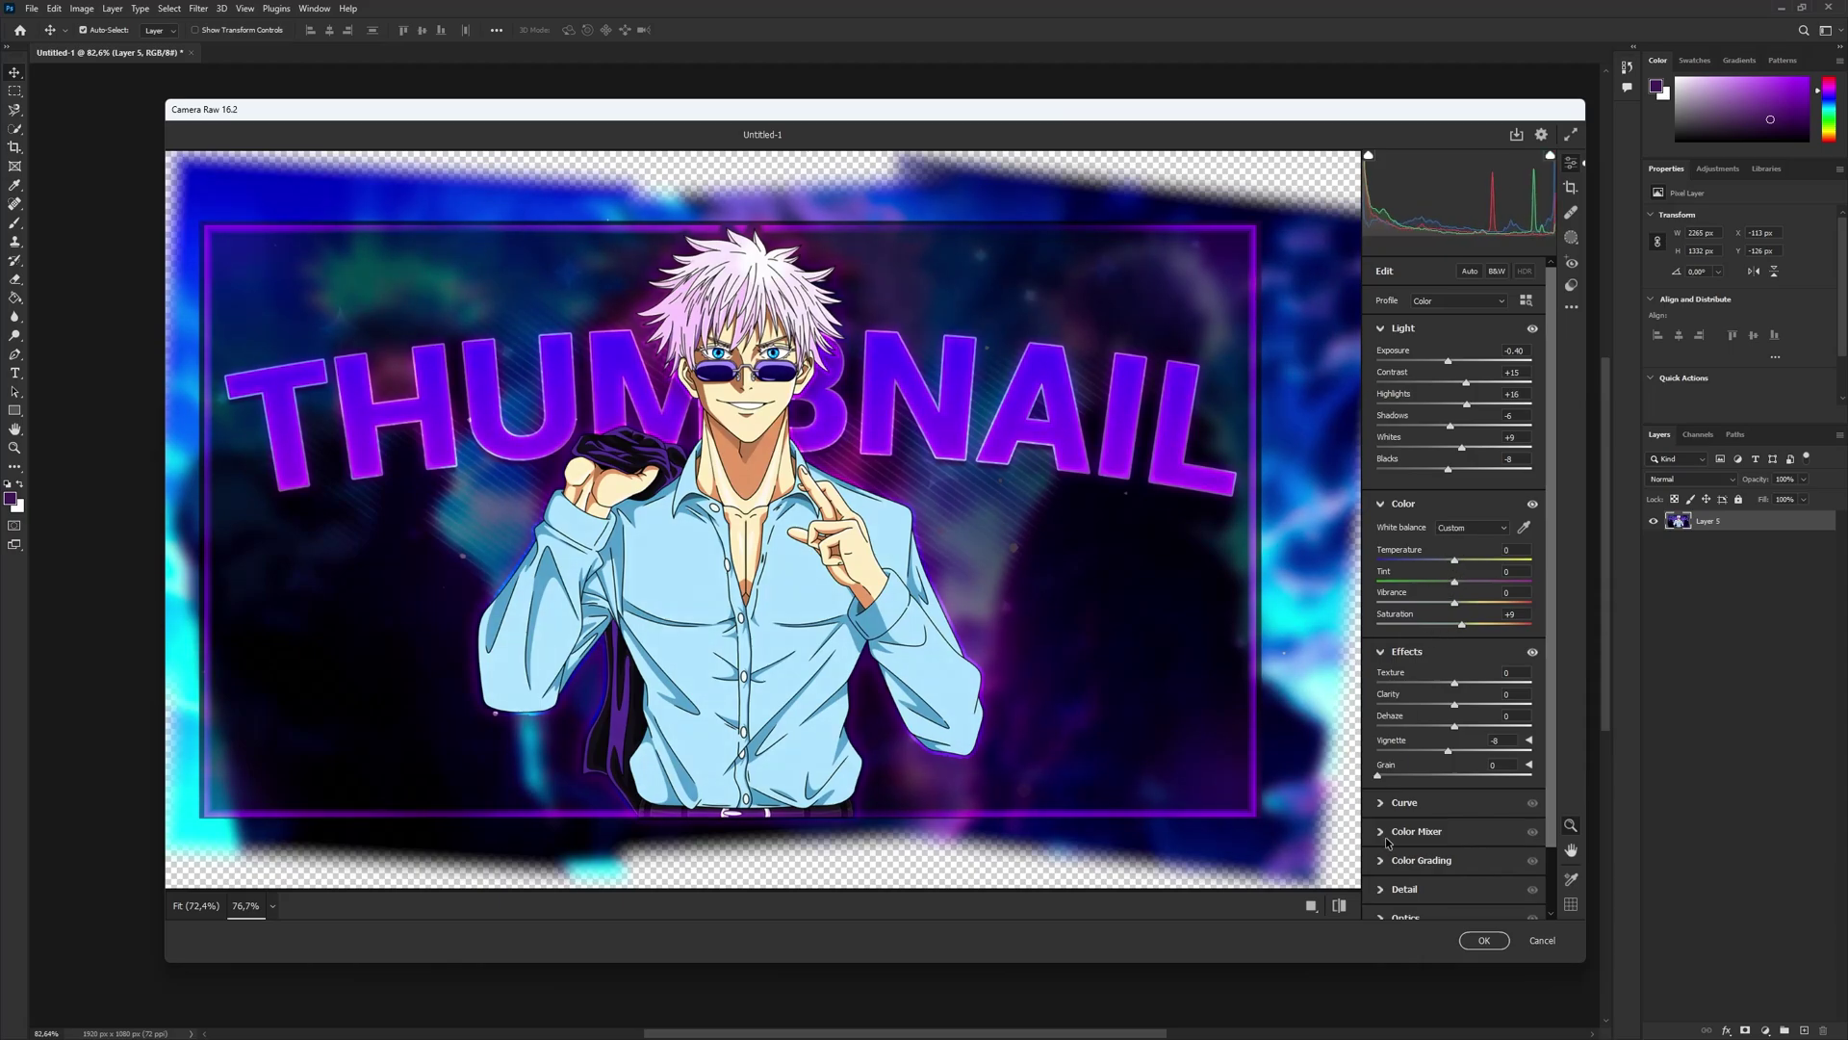
- Shape the parametric tone curve with shadows -17, darks +21 and highlights +18, undoing the extreme highlights boost
click(1387, 799)
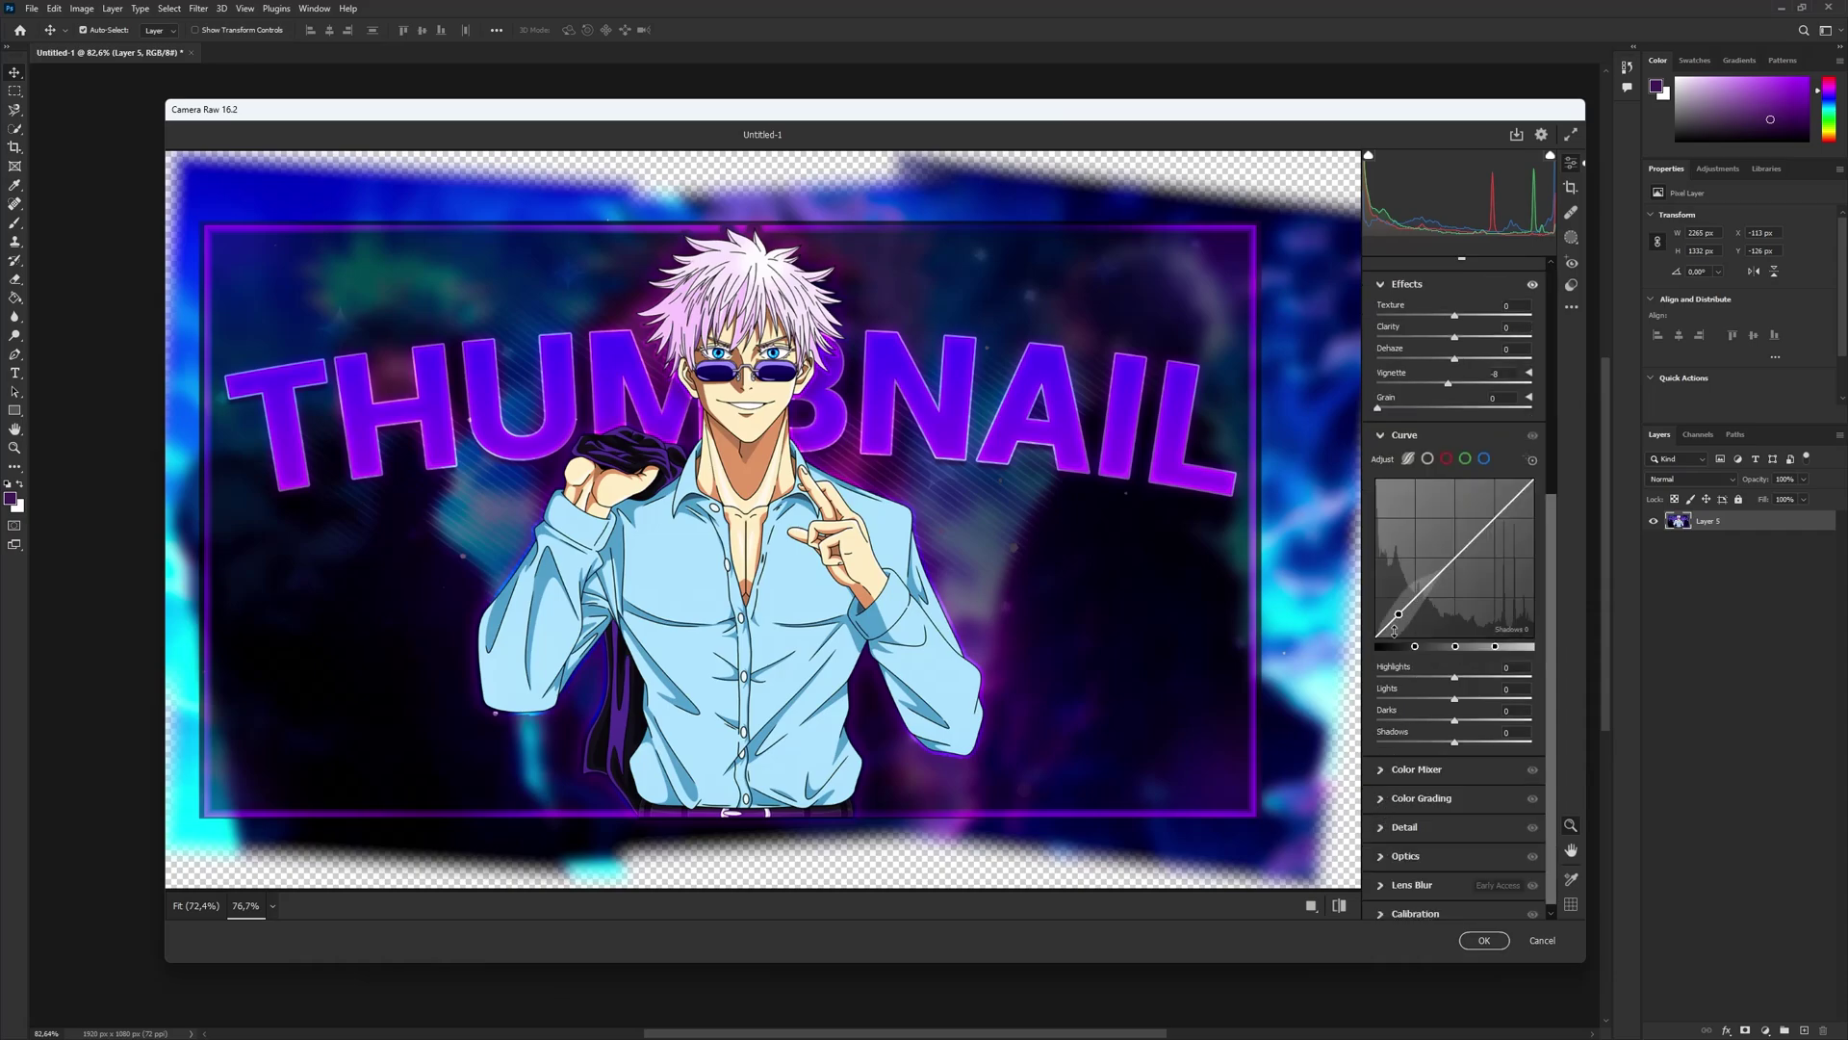
drag(1395, 631, 1396, 635)
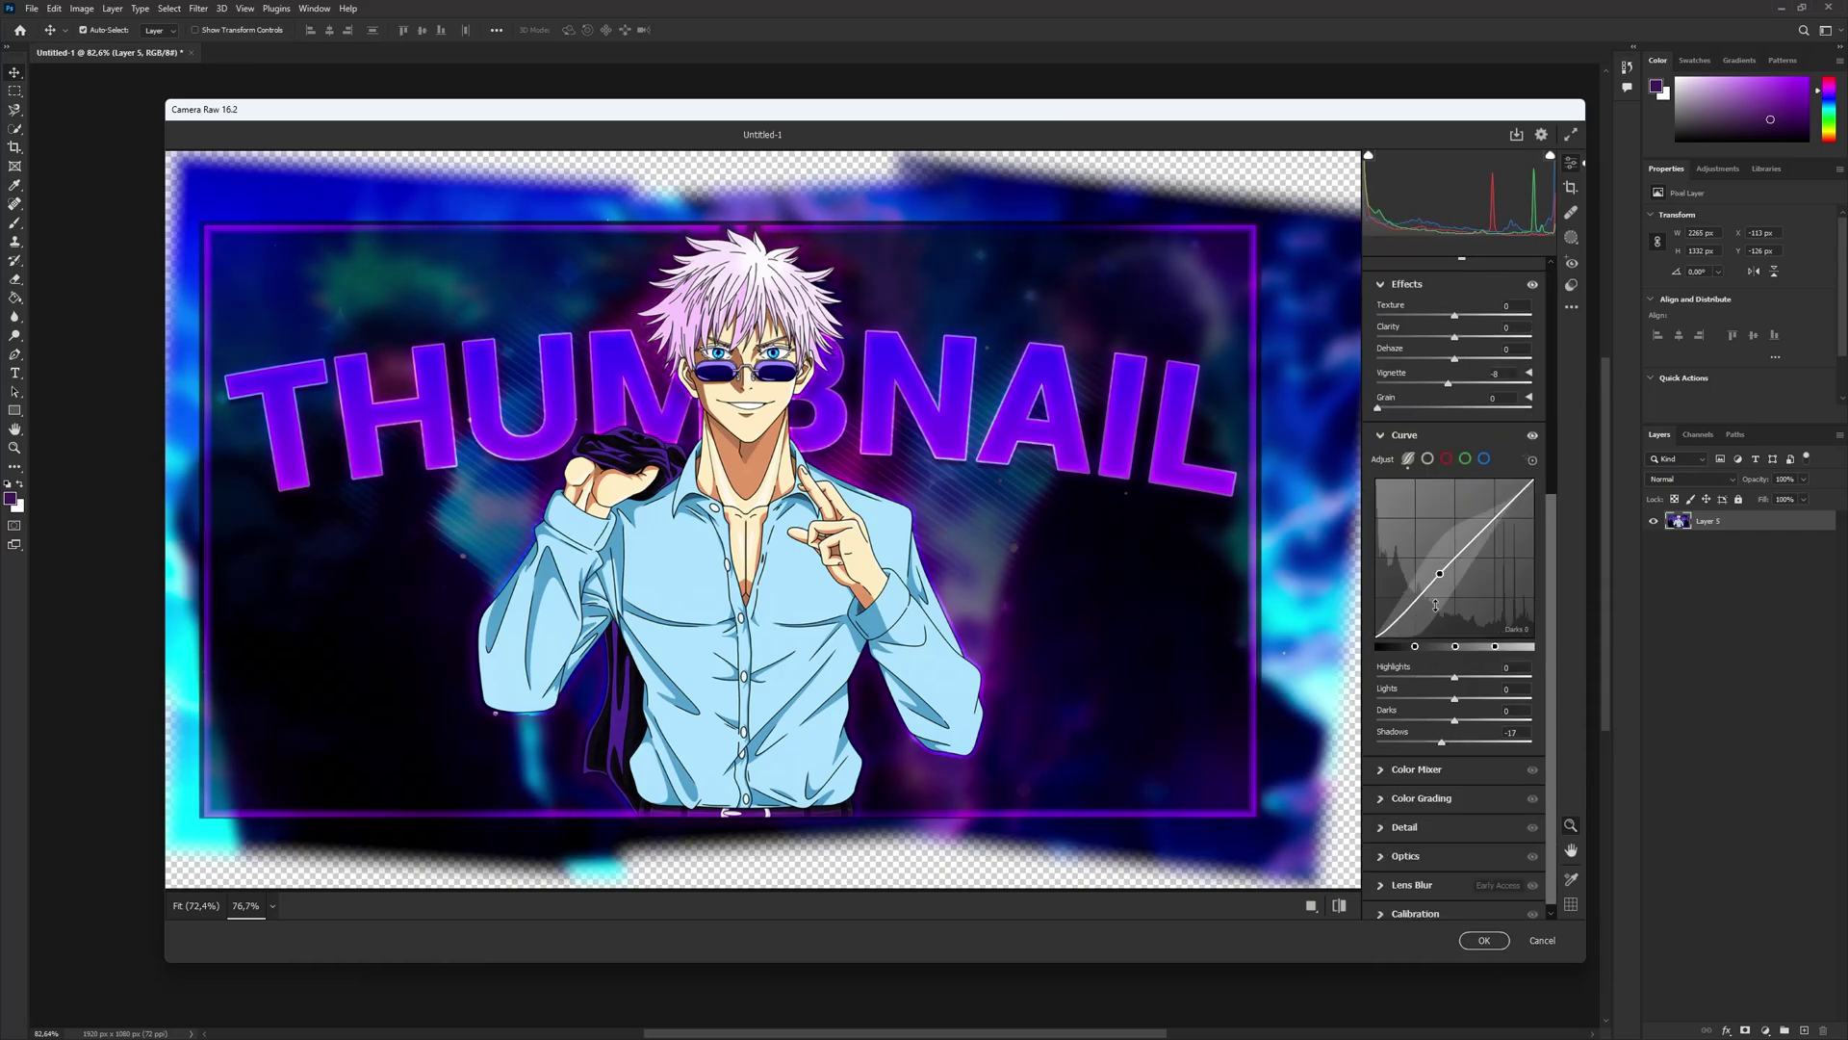
drag(1446, 600, 1507, 484)
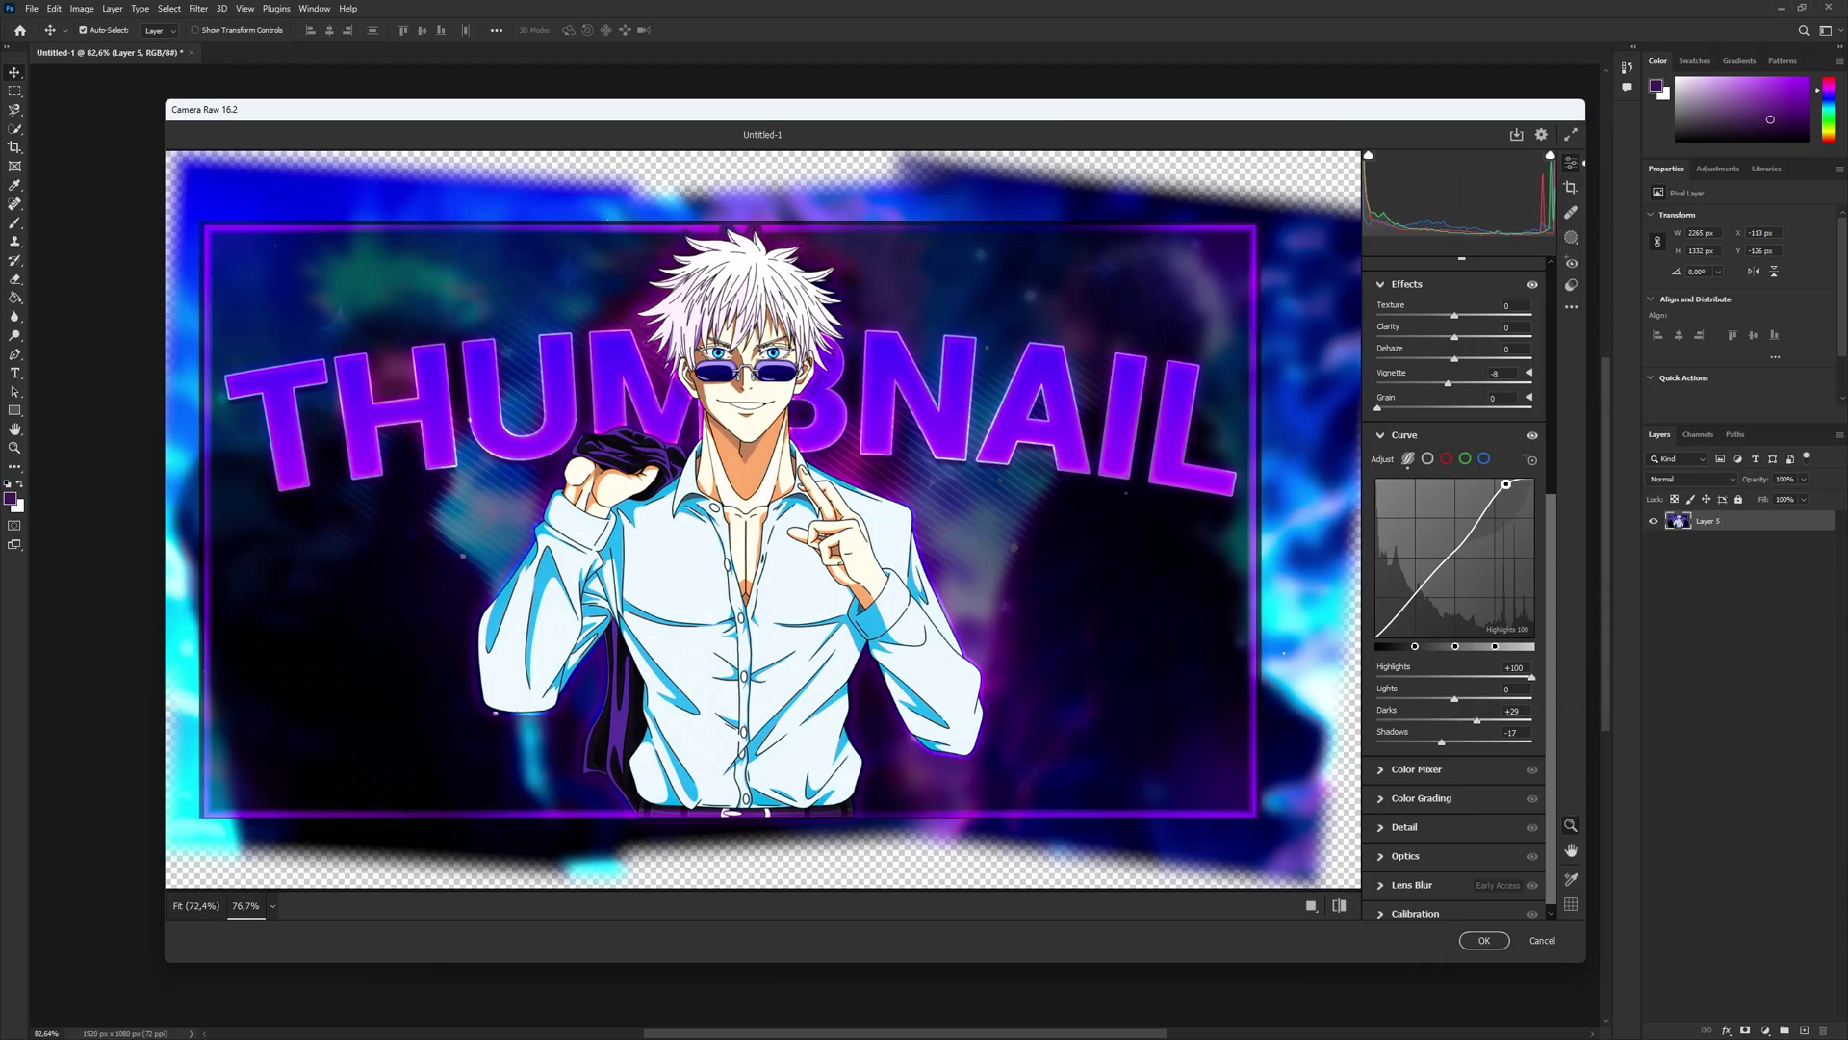
key(ctrl+z)
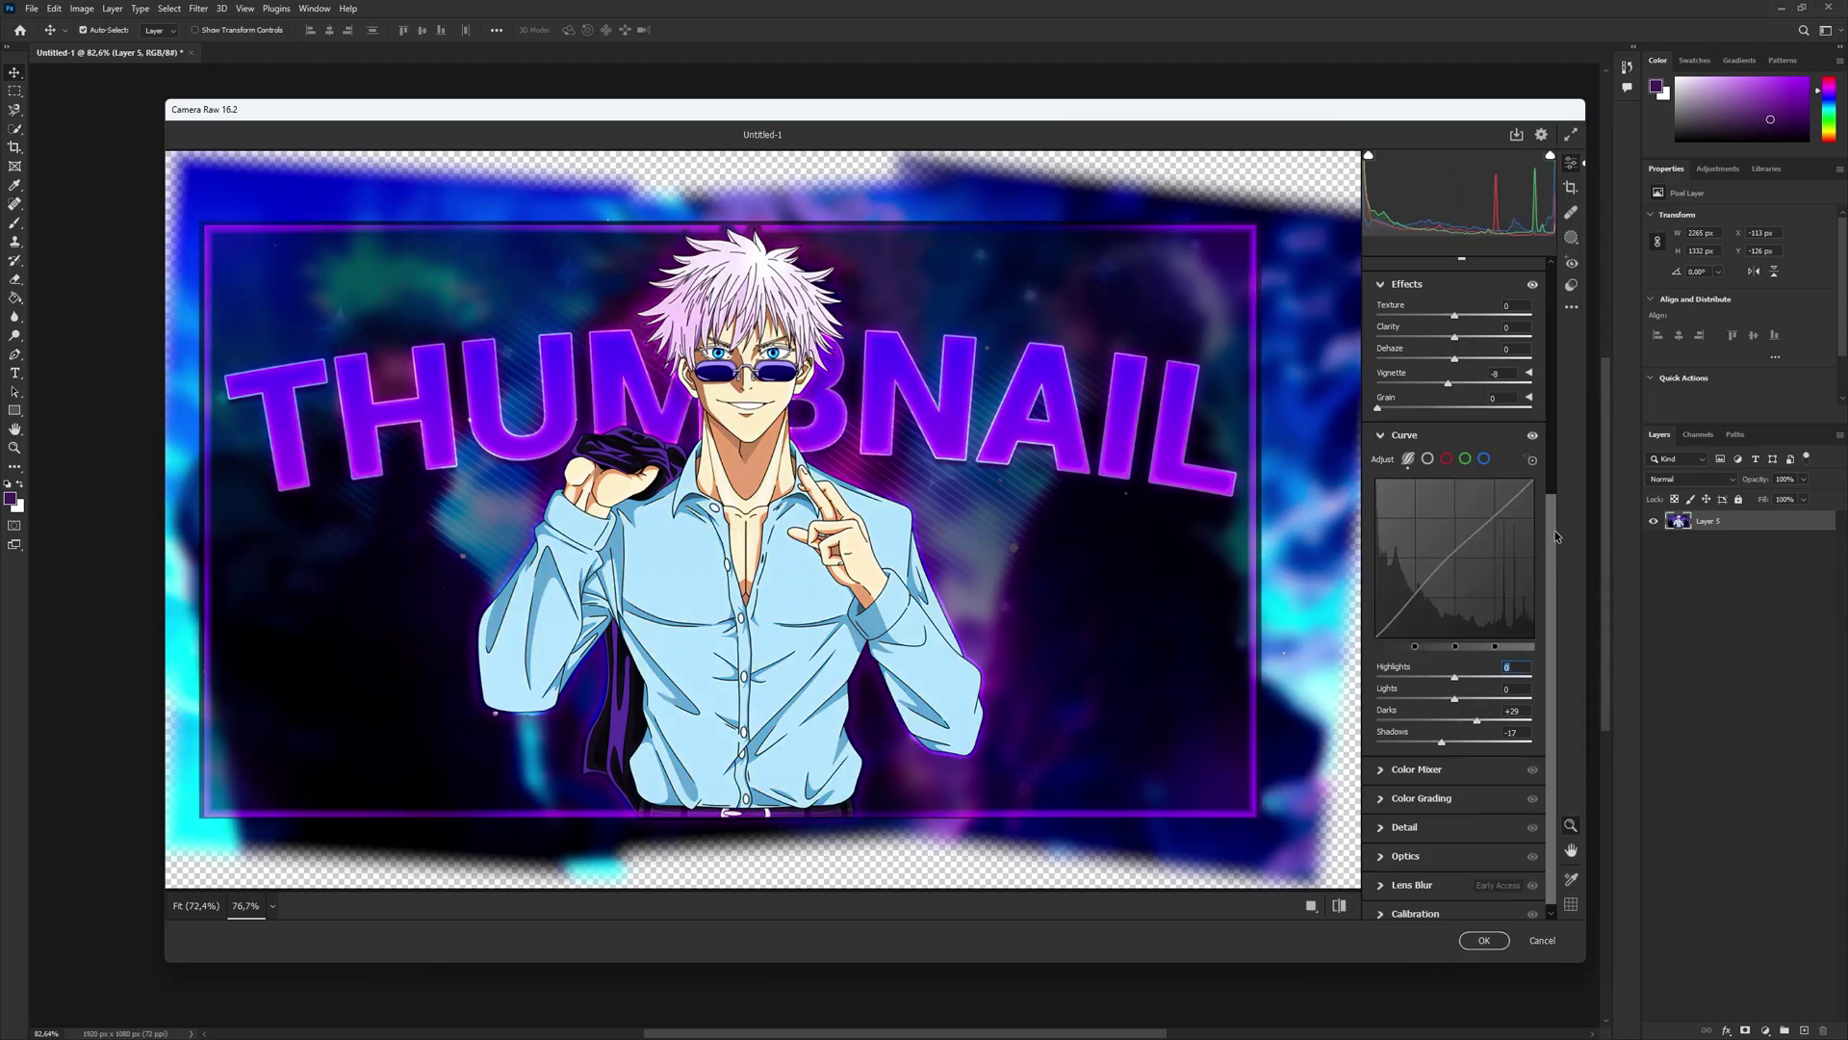
drag(1502, 514, 1451, 555)
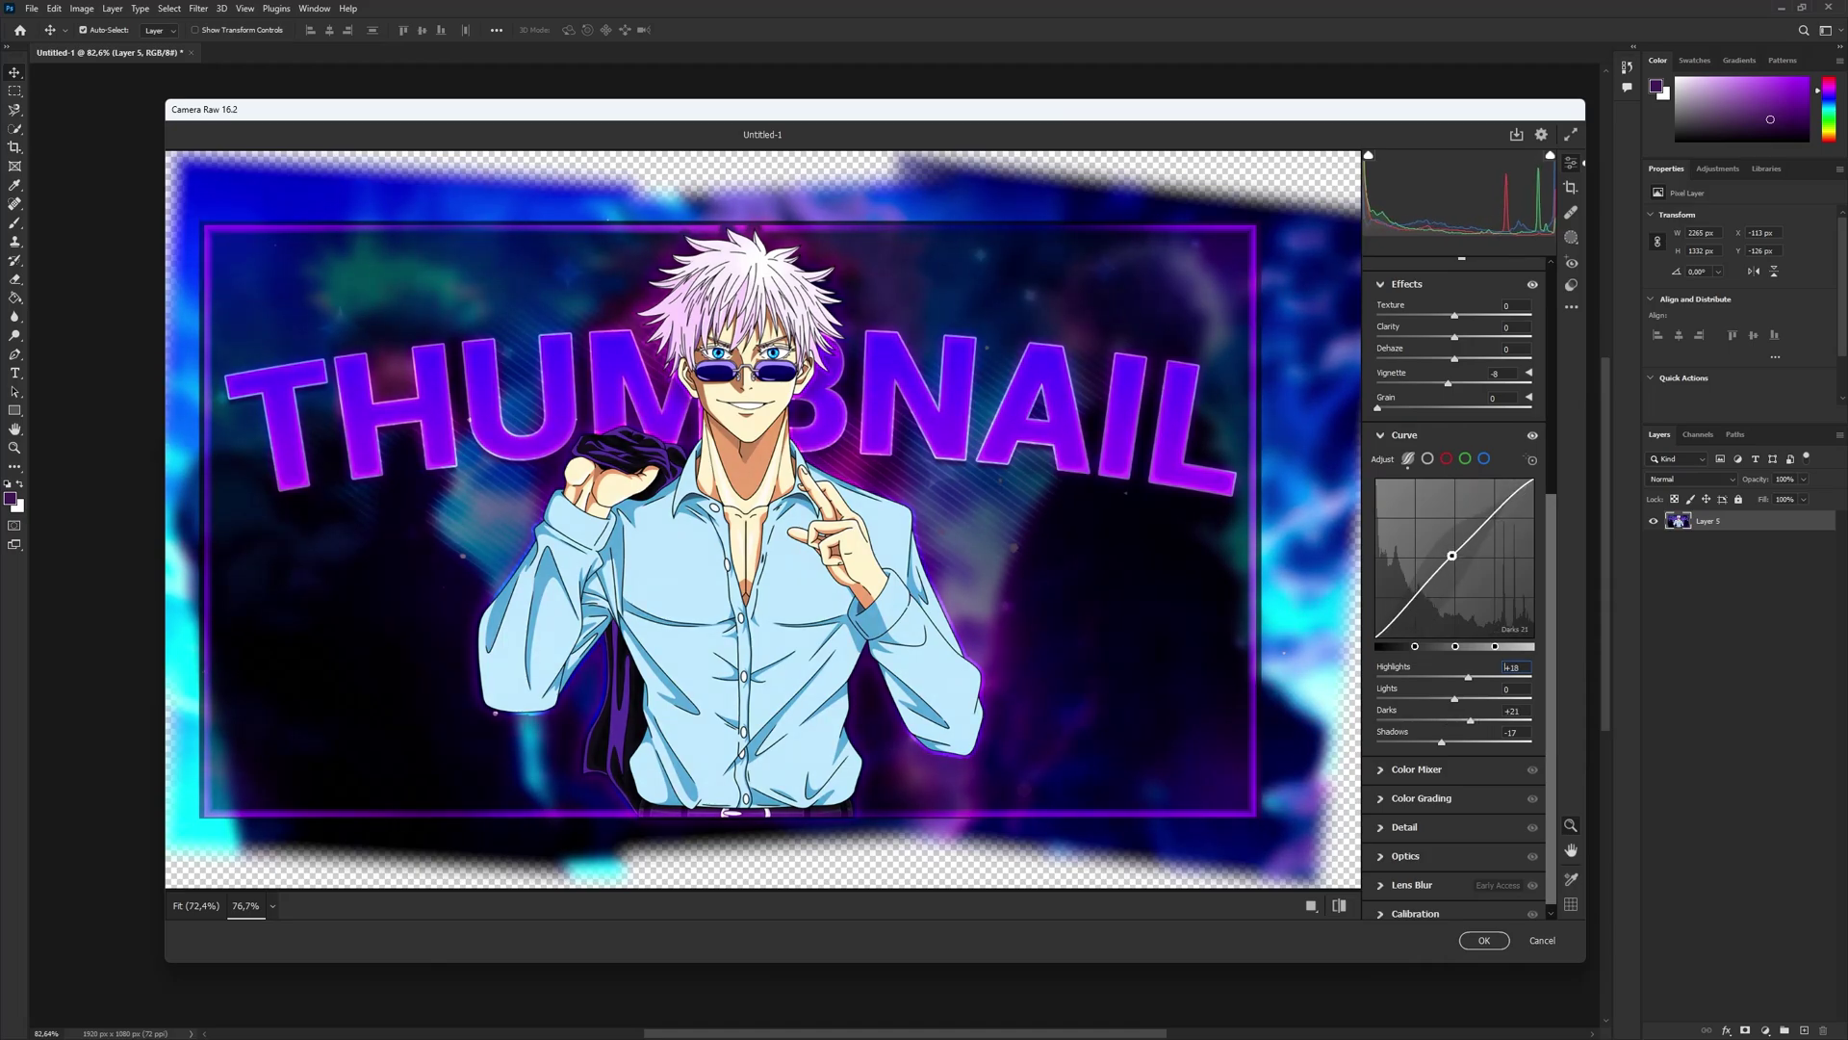